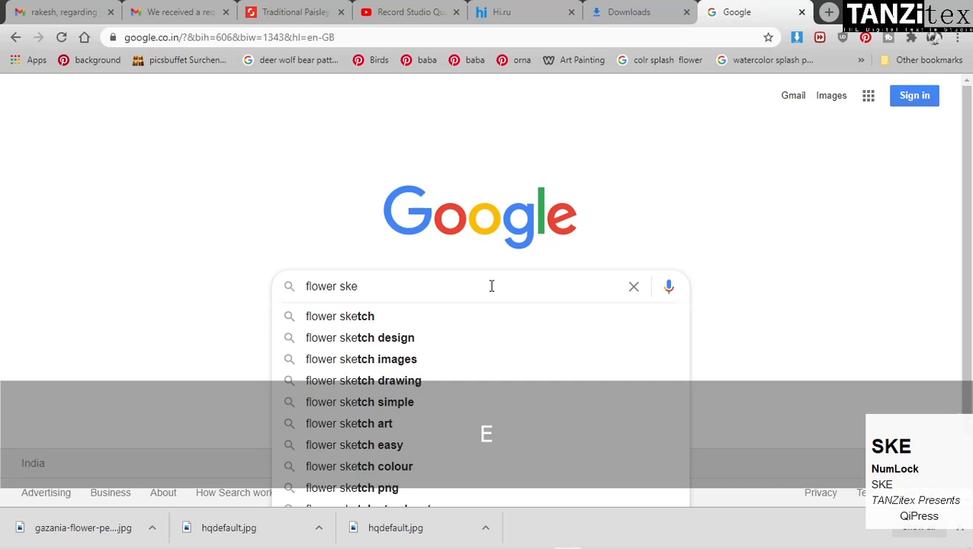
Search Google Images for "flower sketch" and narrow the results to the beginner category
text(tch)
key(Return)
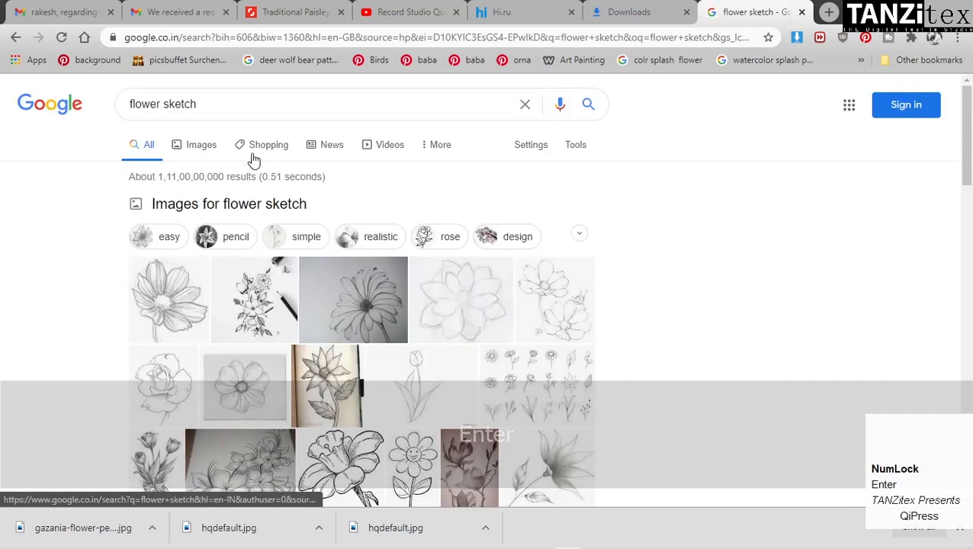
click(219, 145)
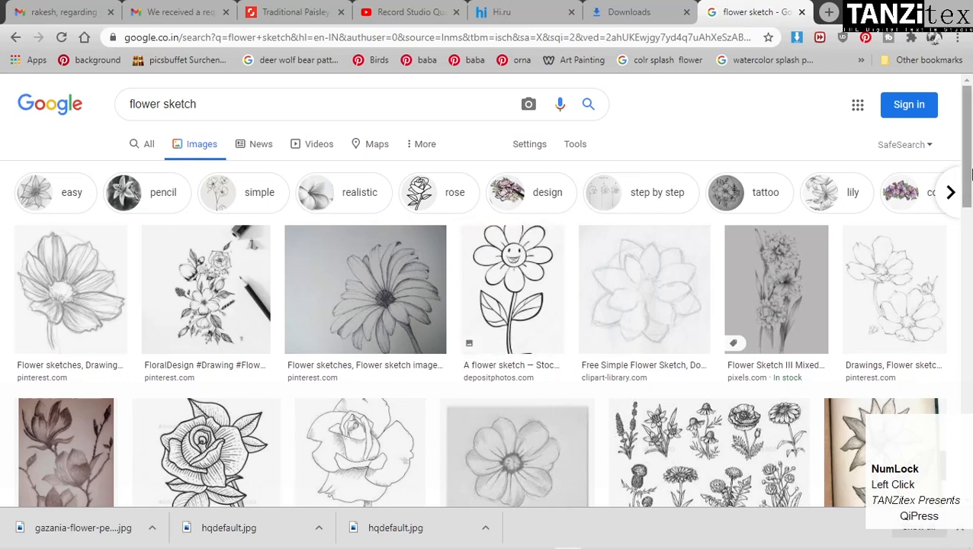
click(950, 193)
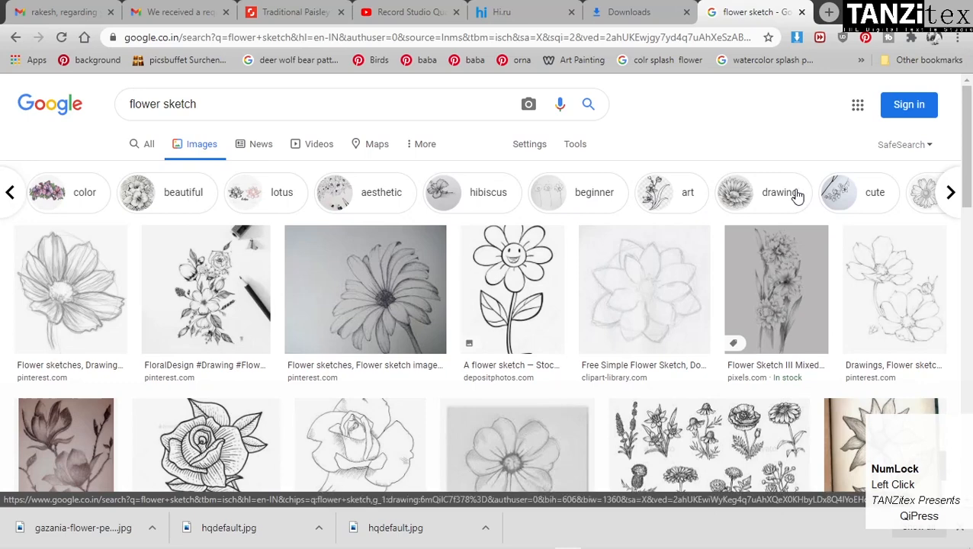
click(577, 205)
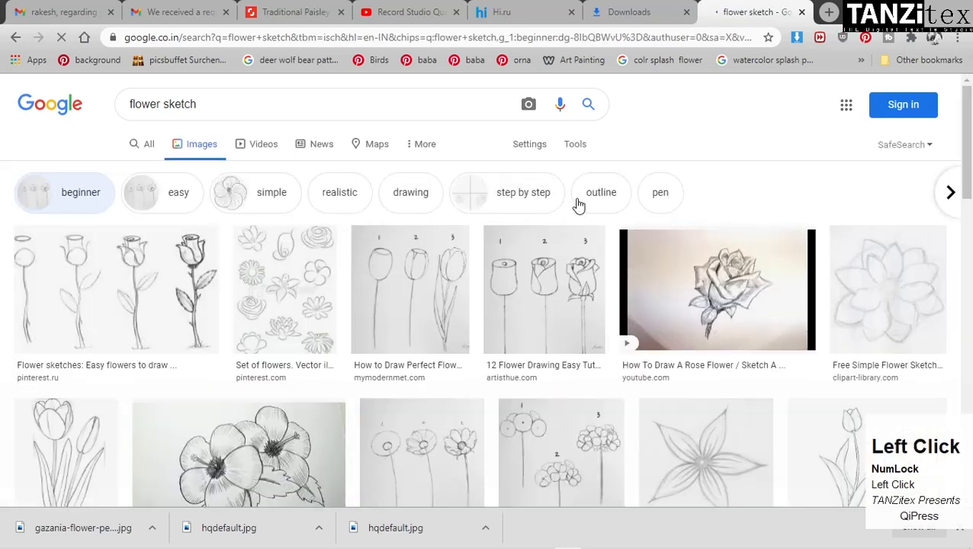
Browse the beginner flower sketch results for drawings suitable as a reference image
scroll(159, 372, down, 3)
scroll(159, 372, down, 15)
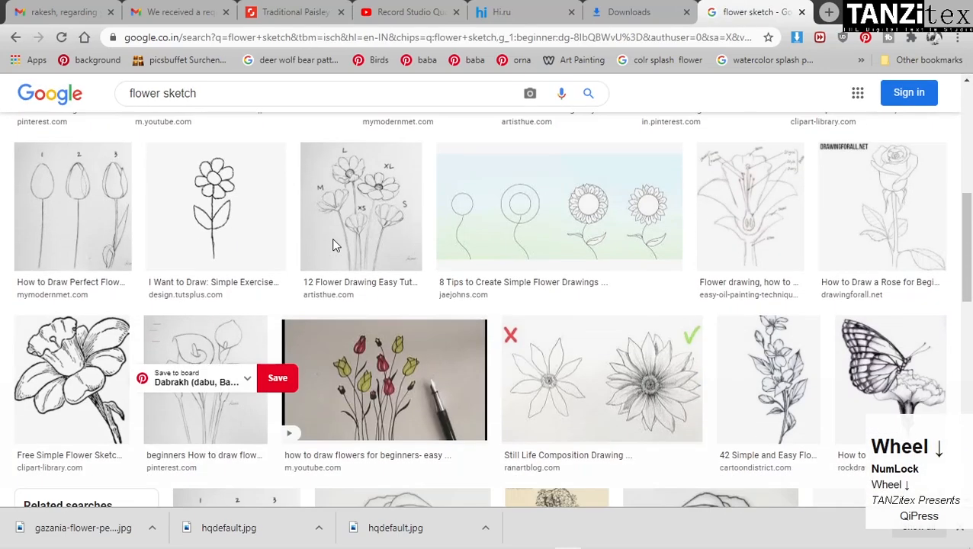
scroll(681, 353, up, 5)
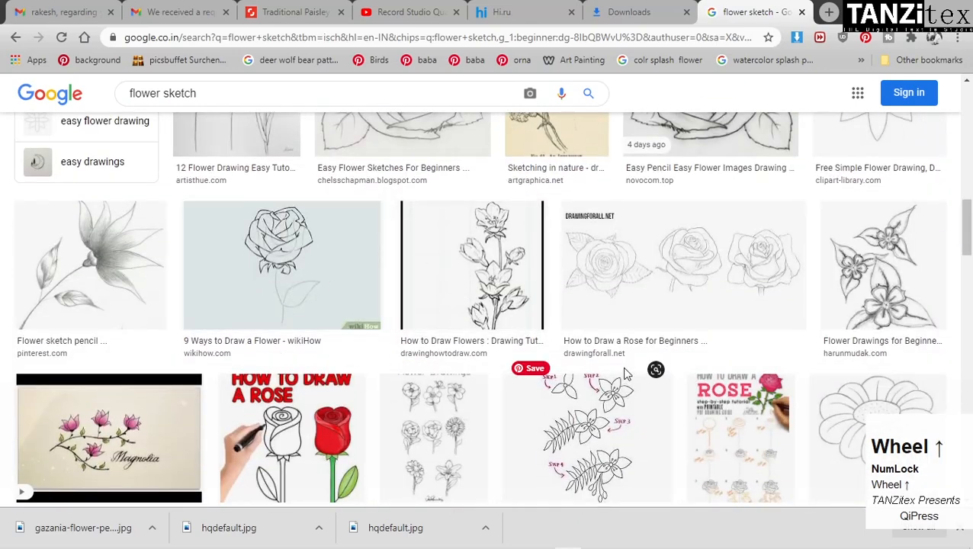
scroll(681, 353, down, 5)
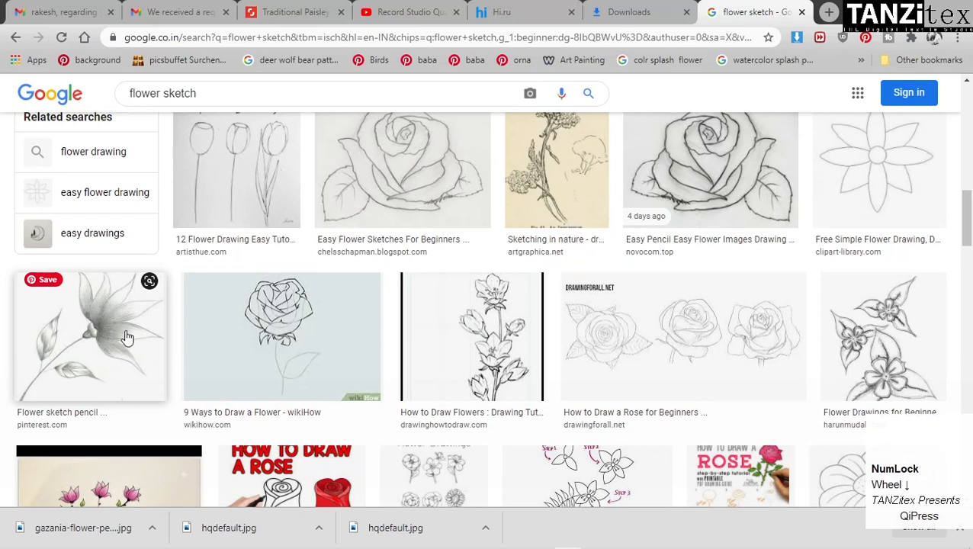
scroll(127, 337, down, 3)
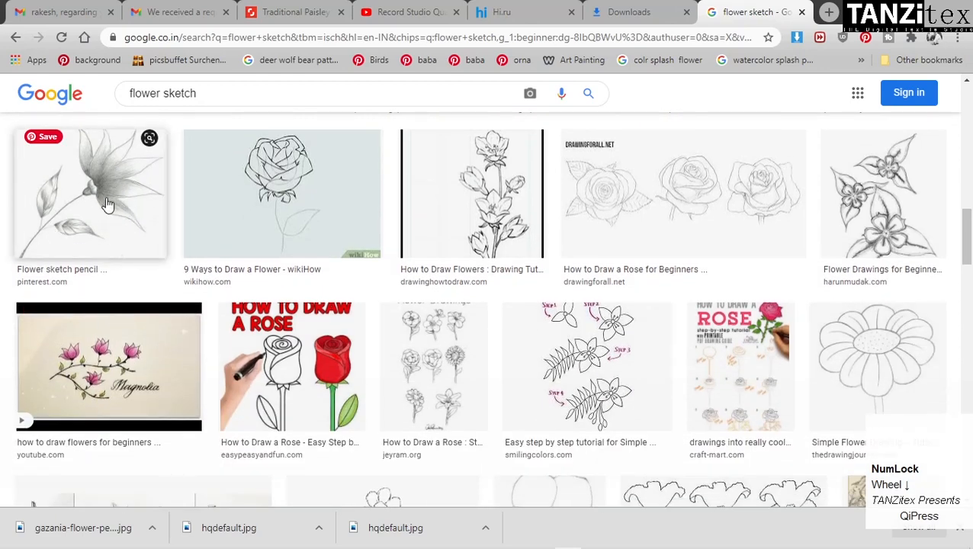
scroll(387, 271, down, 5)
scroll(330, 267, down, 3)
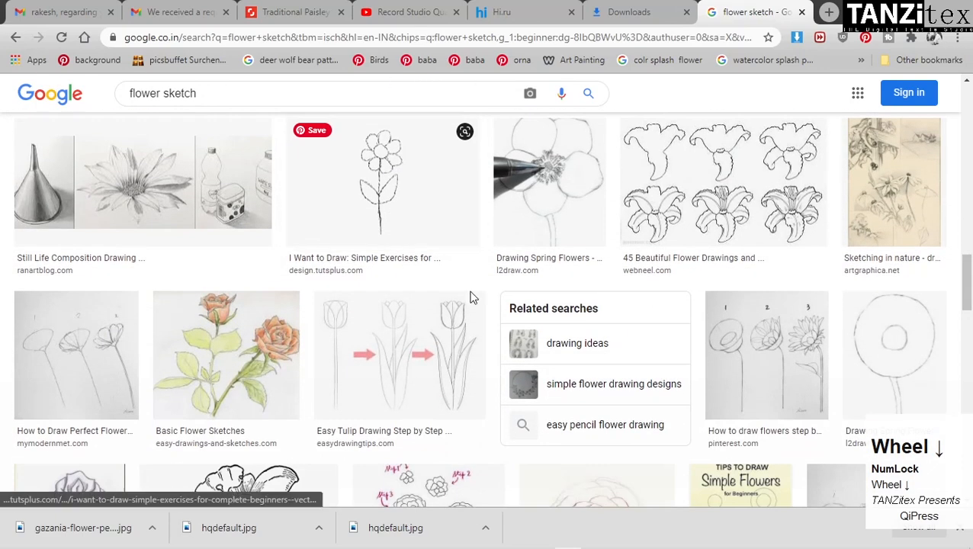
scroll(480, 289, down, 3)
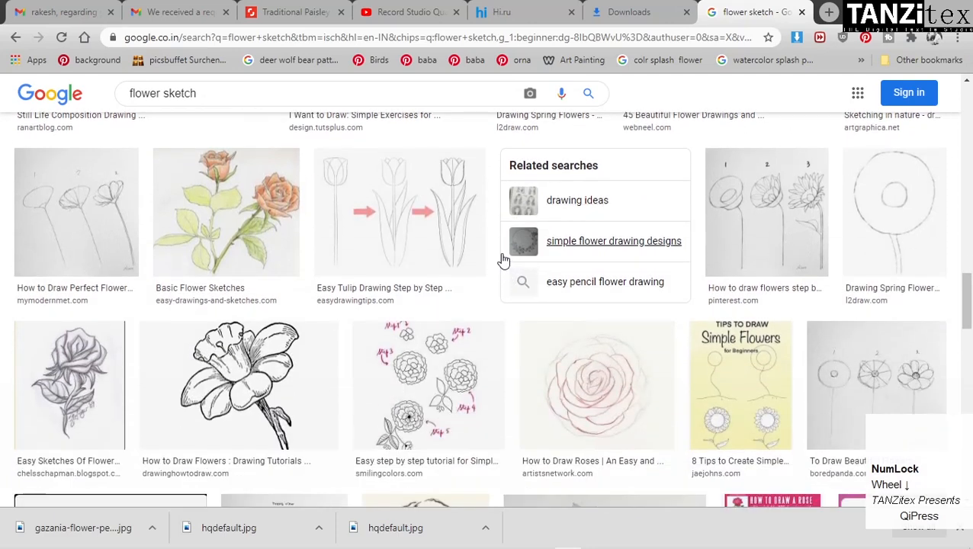
scroll(503, 261, down, 8)
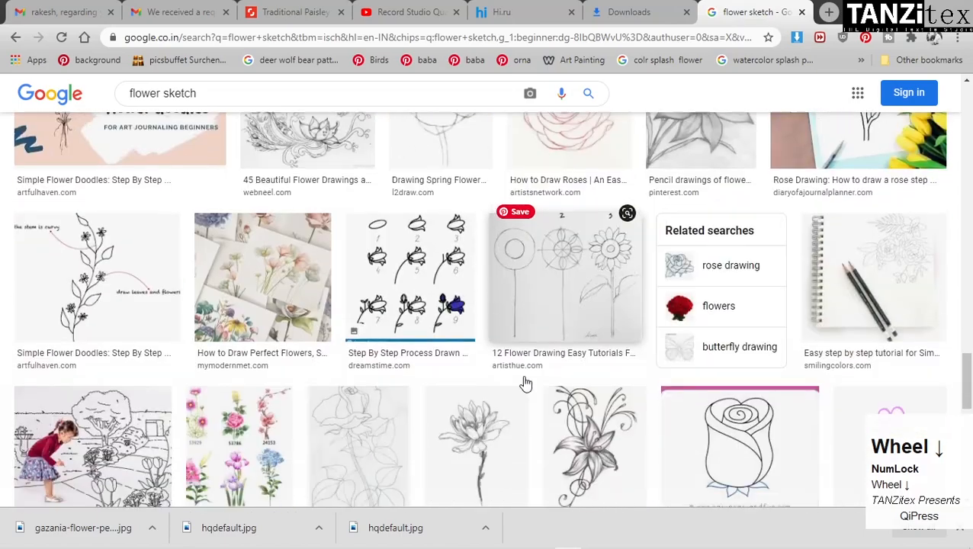
scroll(525, 383, down, 5)
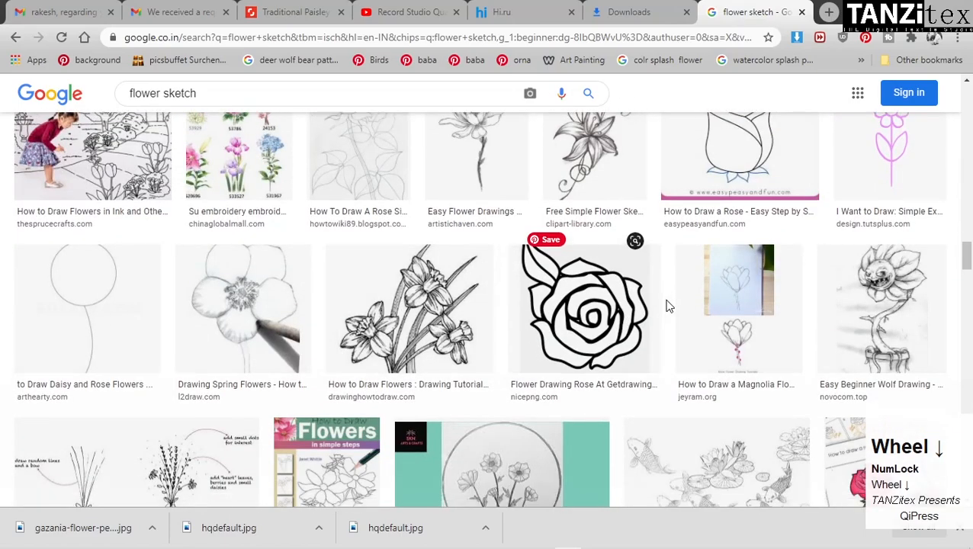
scroll(666, 306, down, 5)
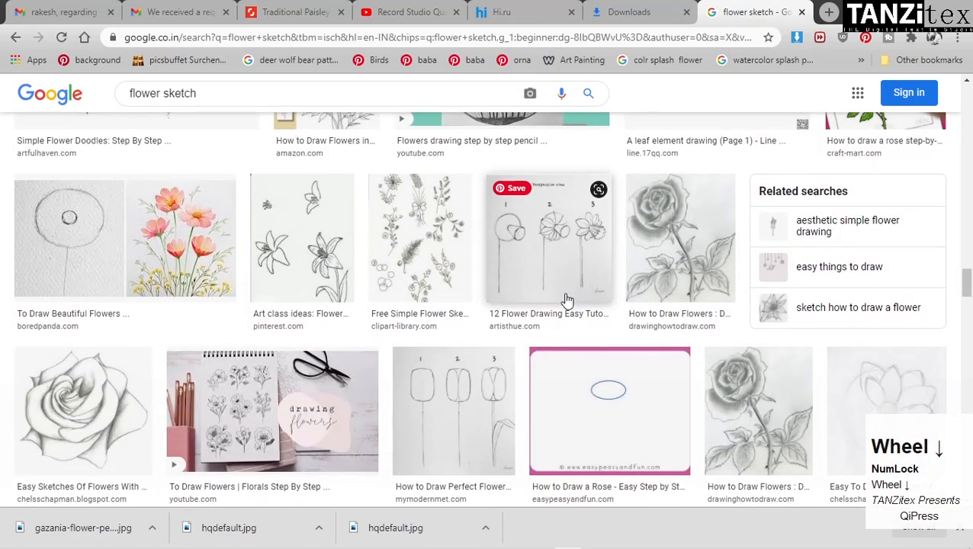
scroll(568, 300, down, 1)
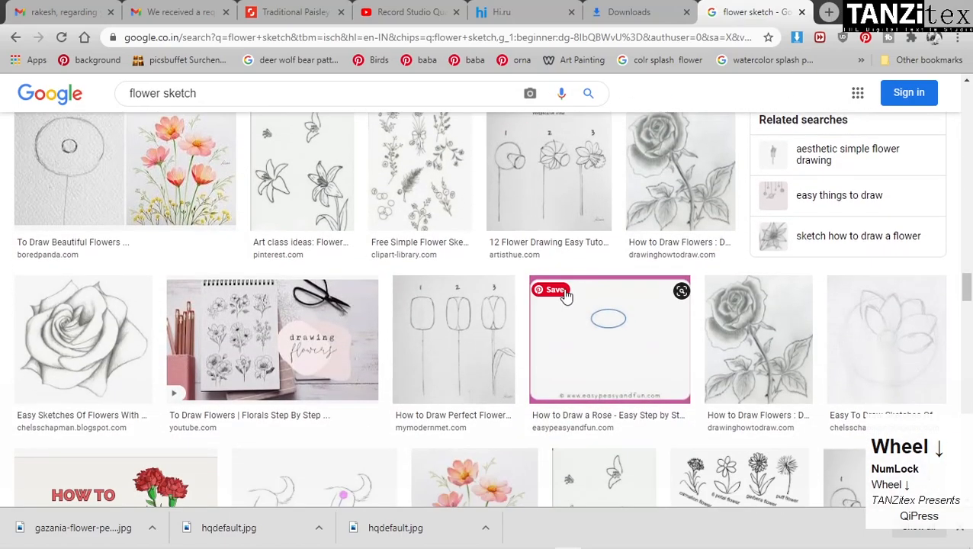
Switch to Photoshop and set the resolution of hqdefault.jpg to 300 pixels/inch in Image Size
click(151, 542)
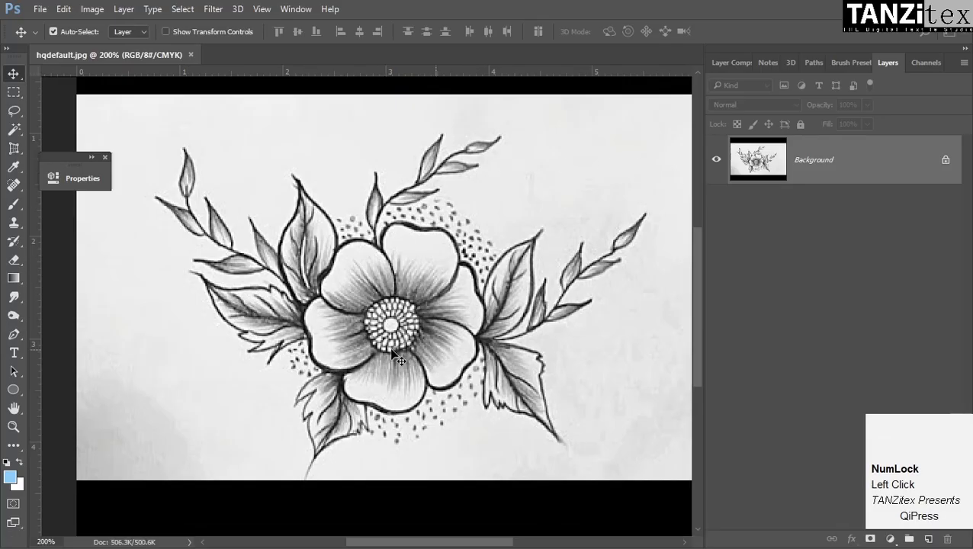
key(ctrl+alt)
key(ctrl+alt)
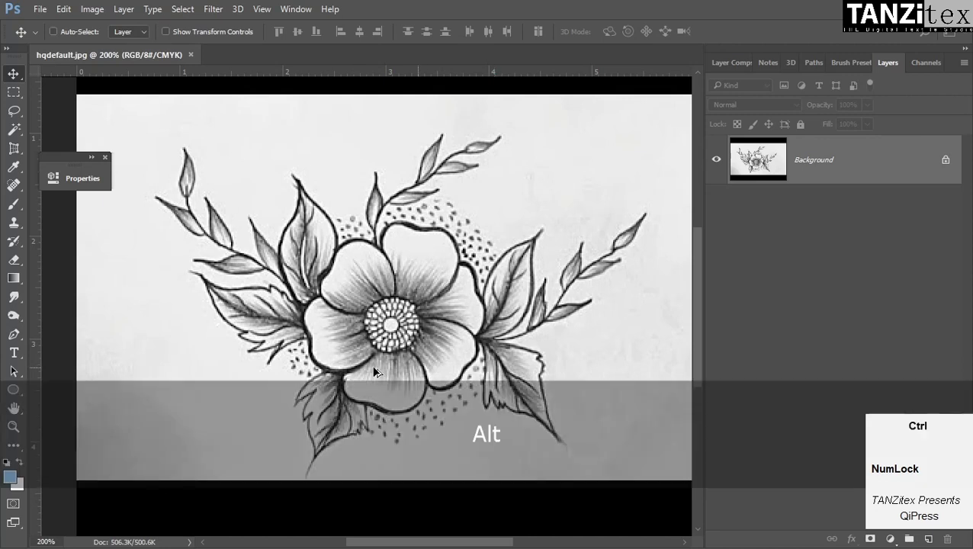
key(ctrl+alt+i)
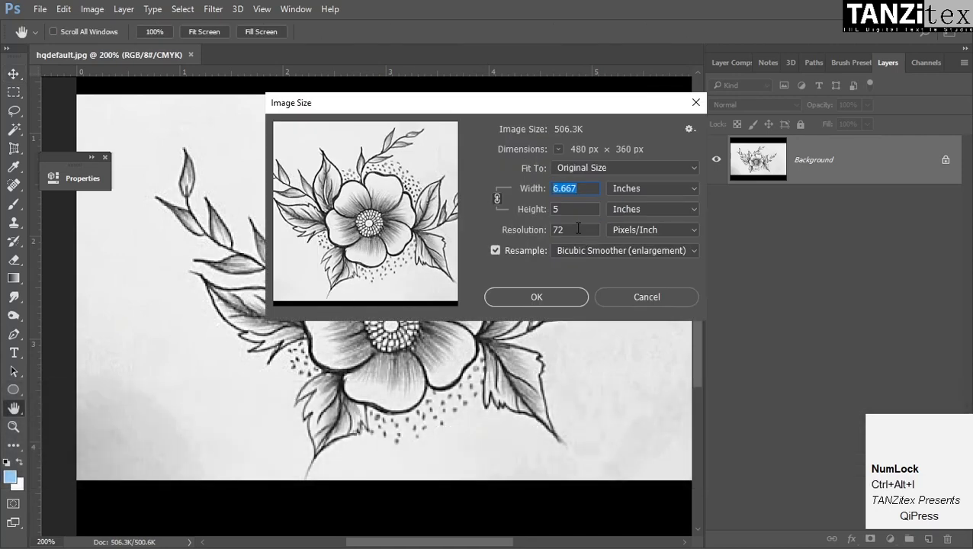
click(588, 229)
text(300)
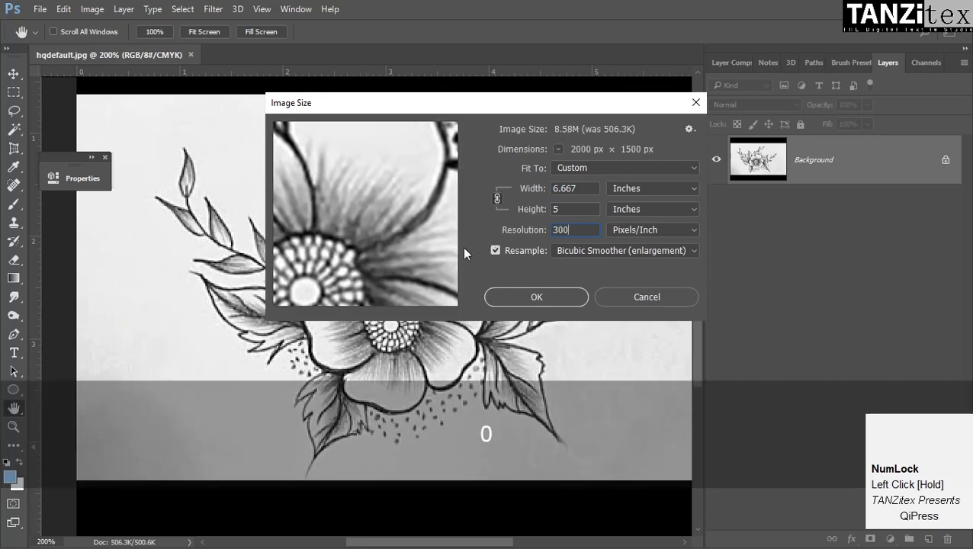
Compare Bicubic Smoother and Preserve Details resampling in the preview, and resize the image using Preserve Details (enlargement)
mouse_move(452, 253)
mouse_down()
mouse_move(355, 239)
mouse_move(439, 267)
mouse_up()
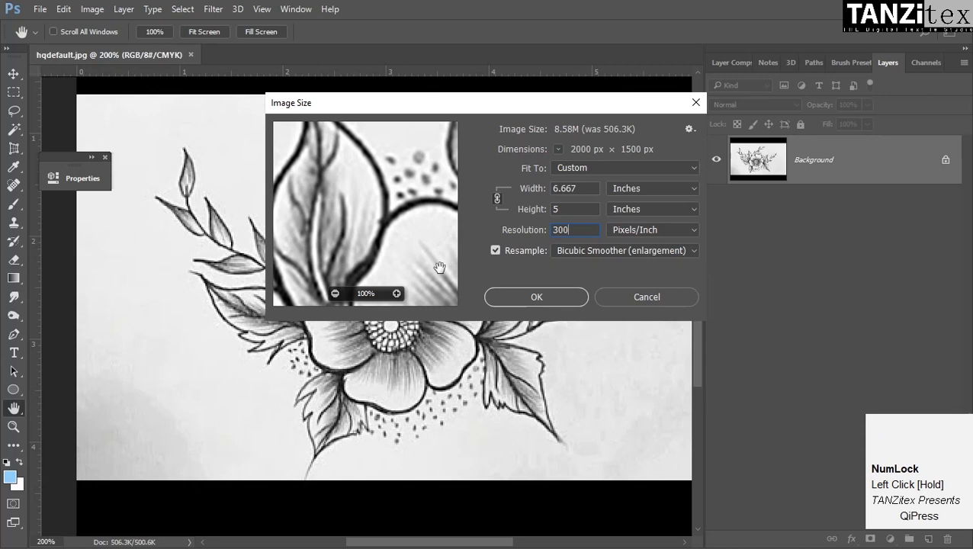
click(594, 247)
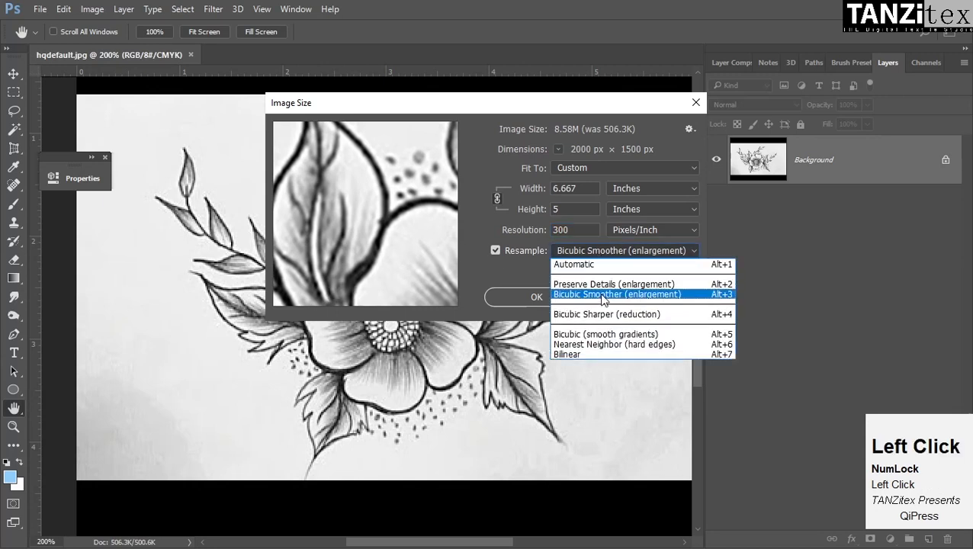
click(607, 285)
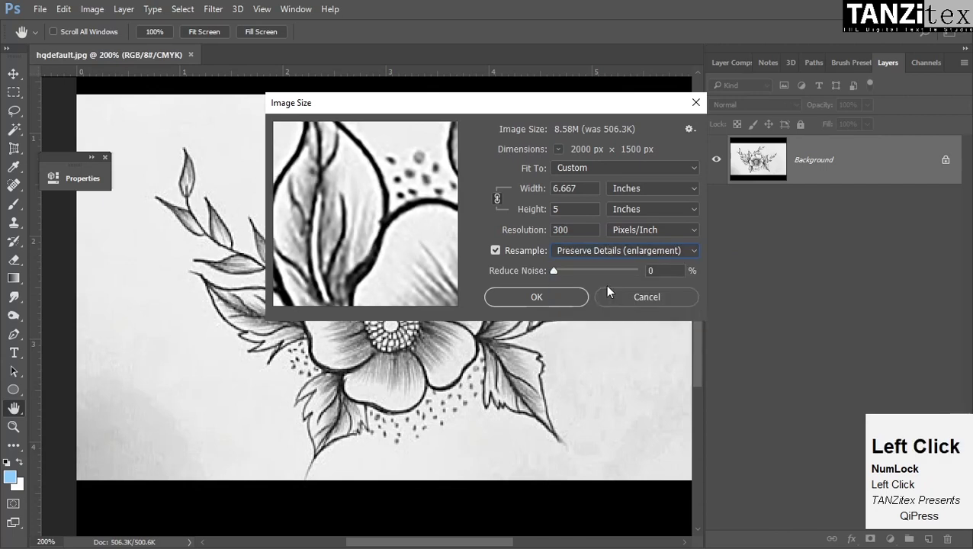
click(602, 254)
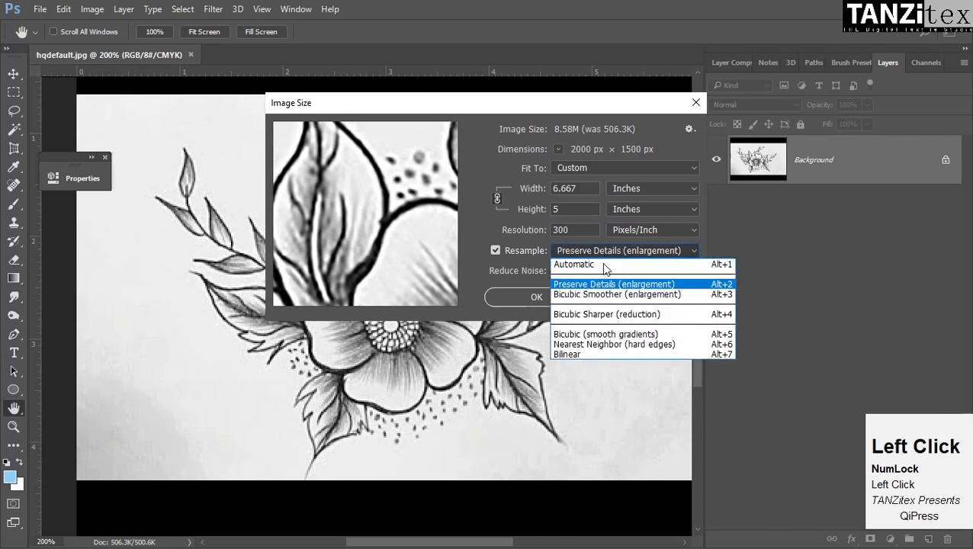
click(607, 296)
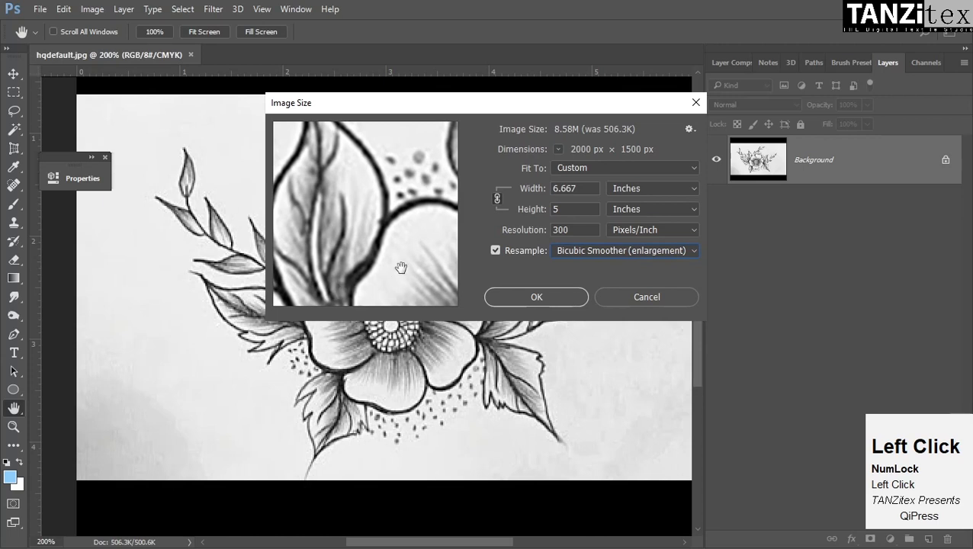
drag(399, 269, 409, 185)
click(621, 250)
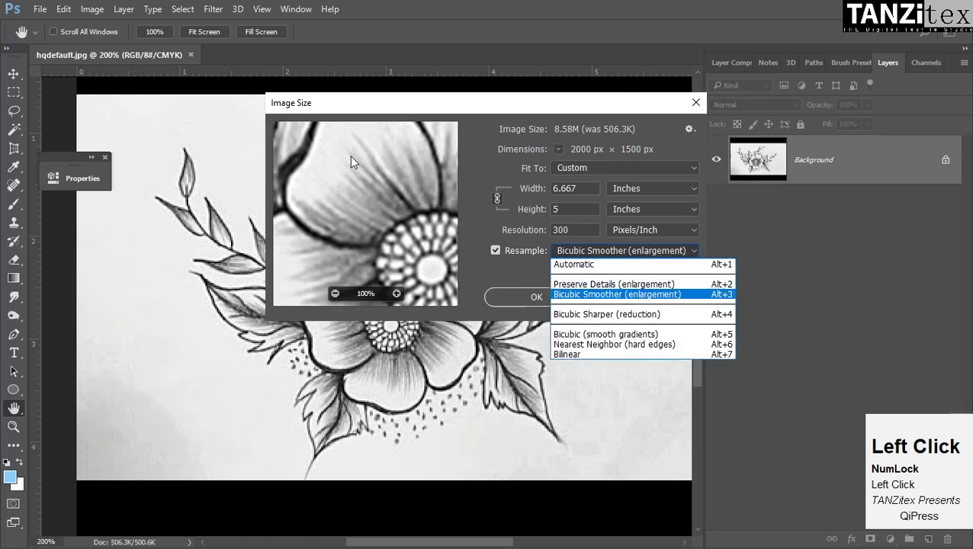
click(625, 285)
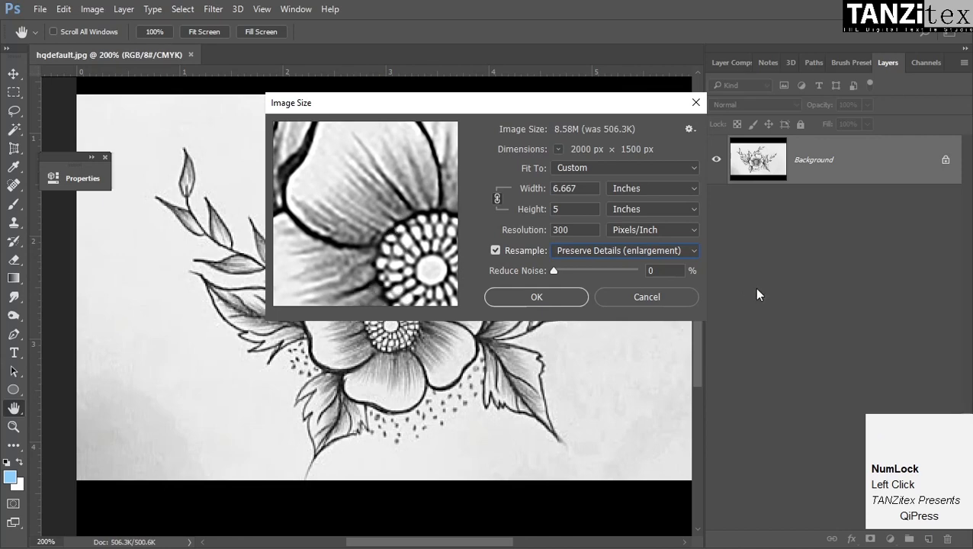
click(536, 297)
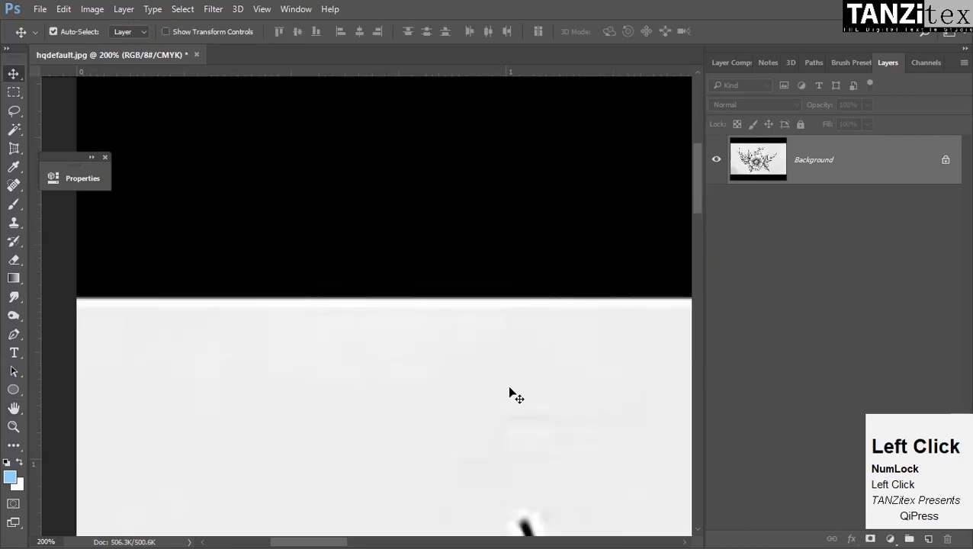
Draw a rectangular marquee about 1.44 by 1.82 inches over the central flower to check its size
mouse_move(509, 392)
mouse_down()
mouse_move(364, 202)
mouse_move(376, 141)
mouse_move(321, 163)
mouse_move(462, 188)
mouse_move(345, 262)
mouse_up()
key(m)
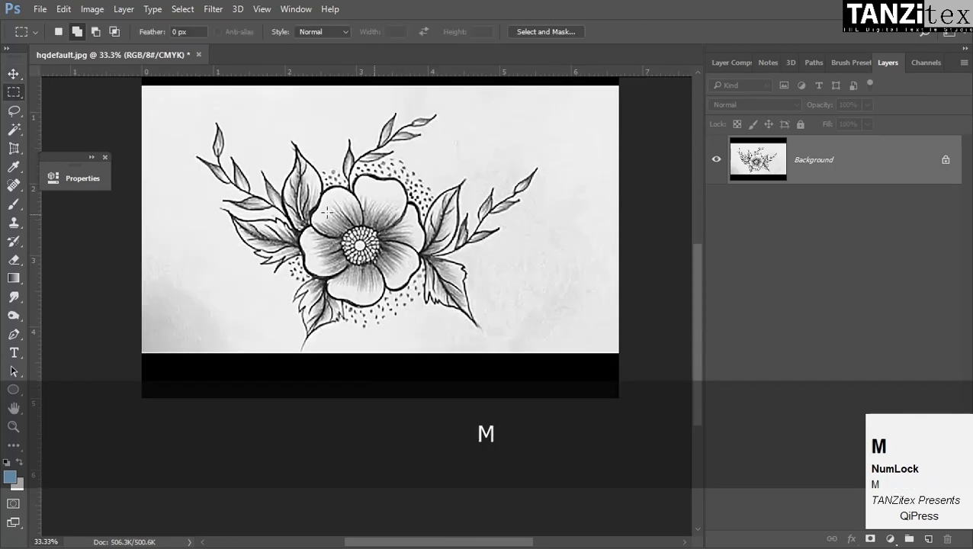
drag(322, 183, 425, 313)
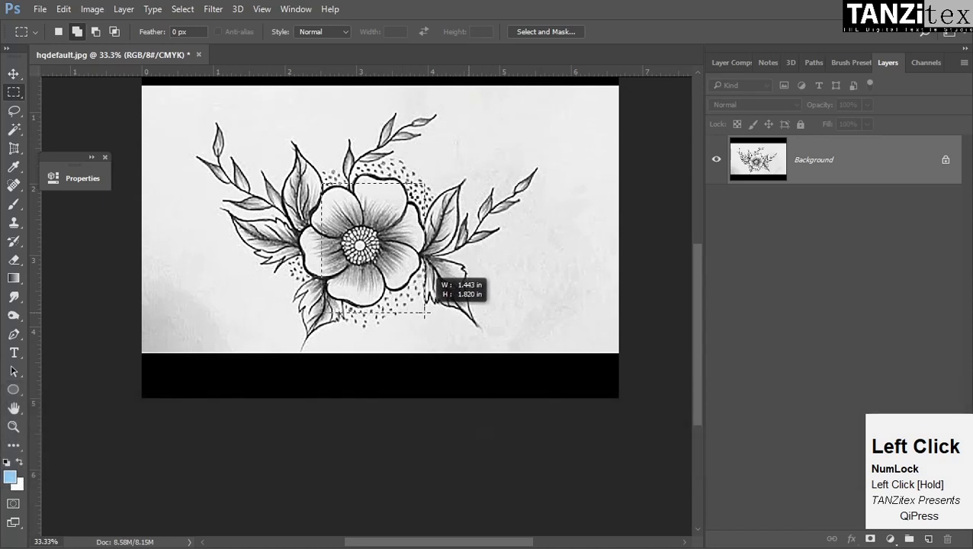
drag(426, 313, 425, 313)
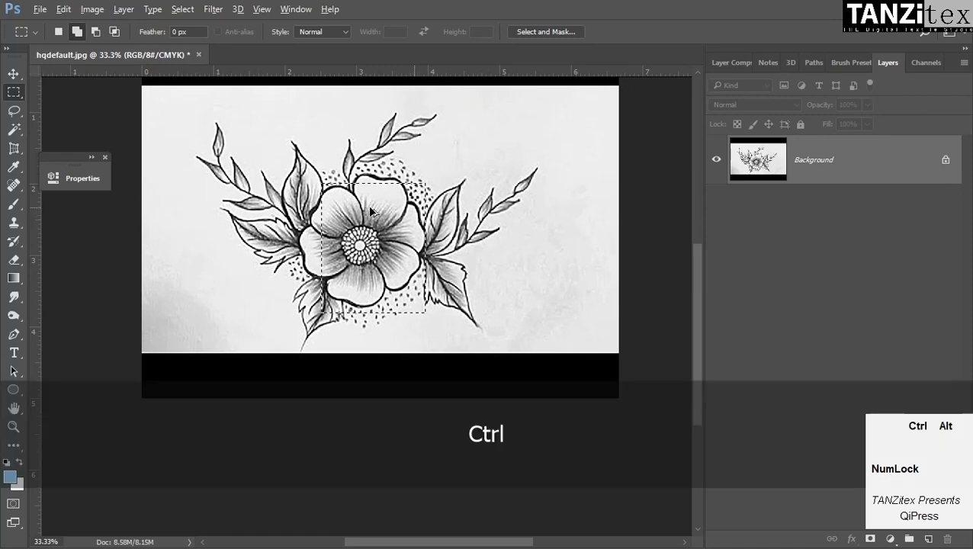
Enlarge the image to a width of 9 inches, keeping proportions and Preserve Details resampling
key(ctrl+alt+i)
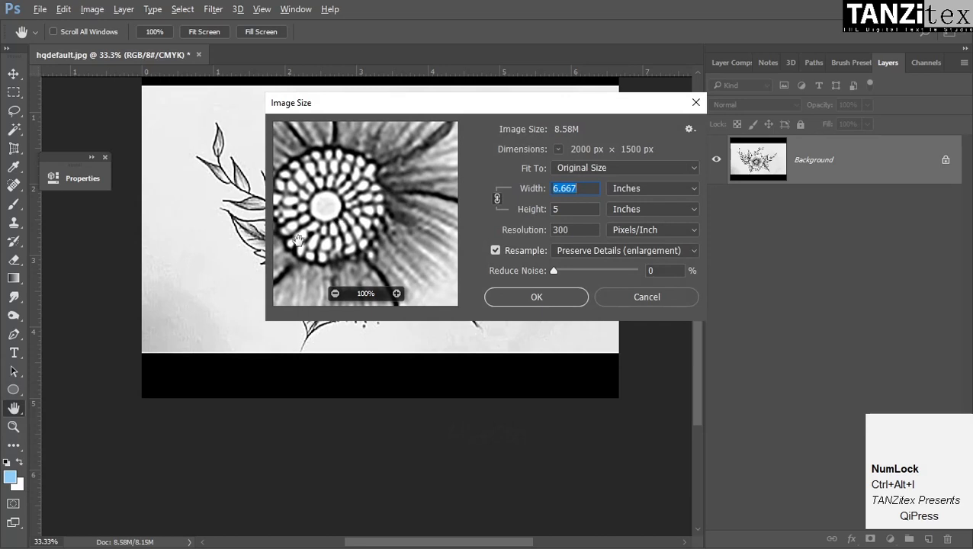
click(457, 212)
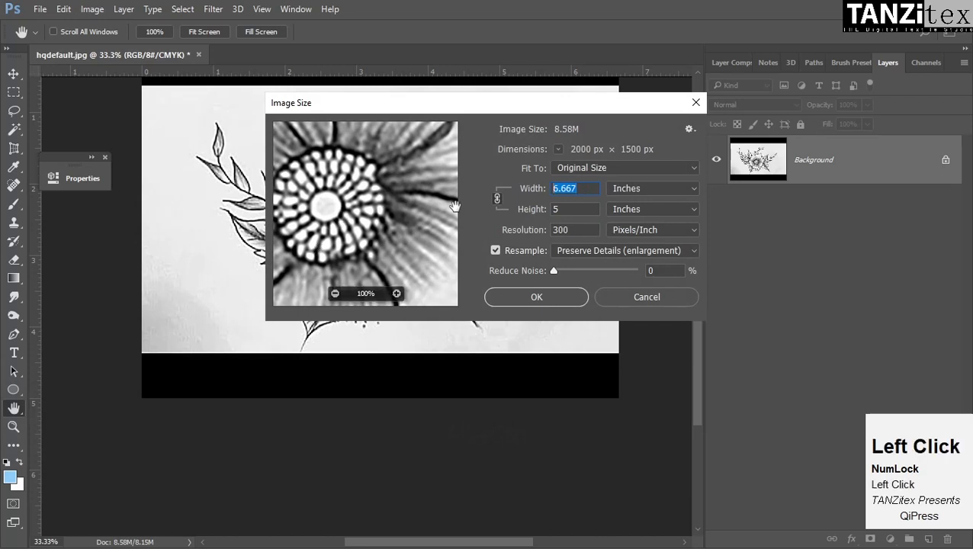
text(9)
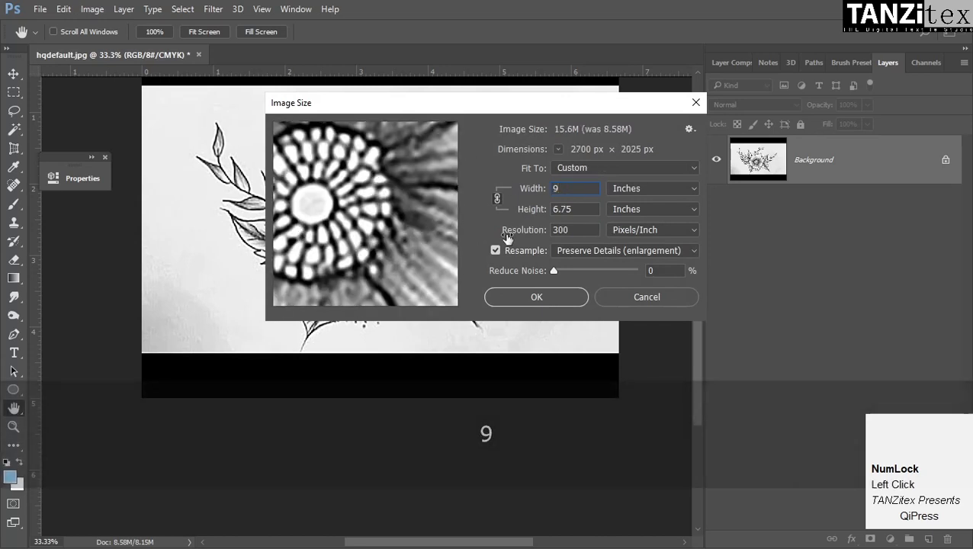
click(550, 297)
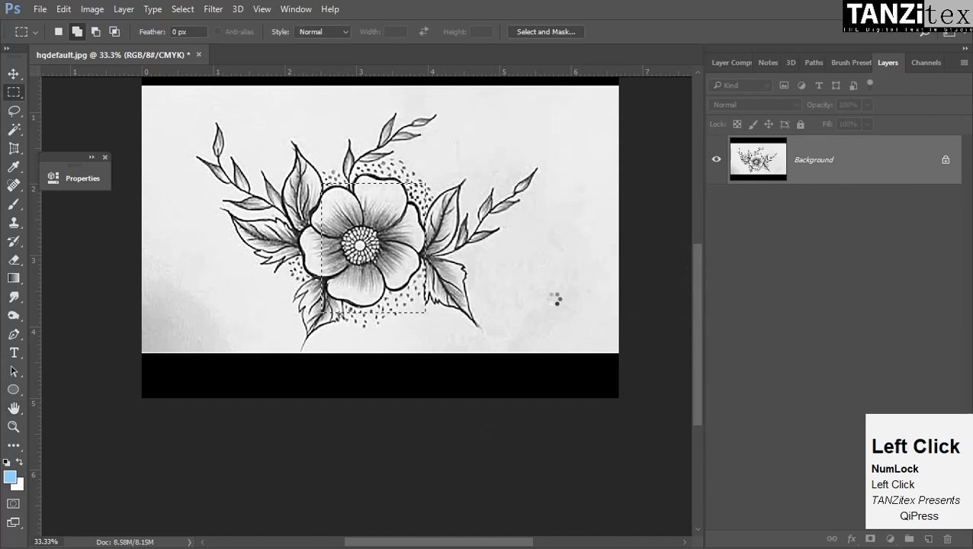
Draw a new rectangular marquee around the enlarged central flower to check its print size
scroll(518, 299, down, 1)
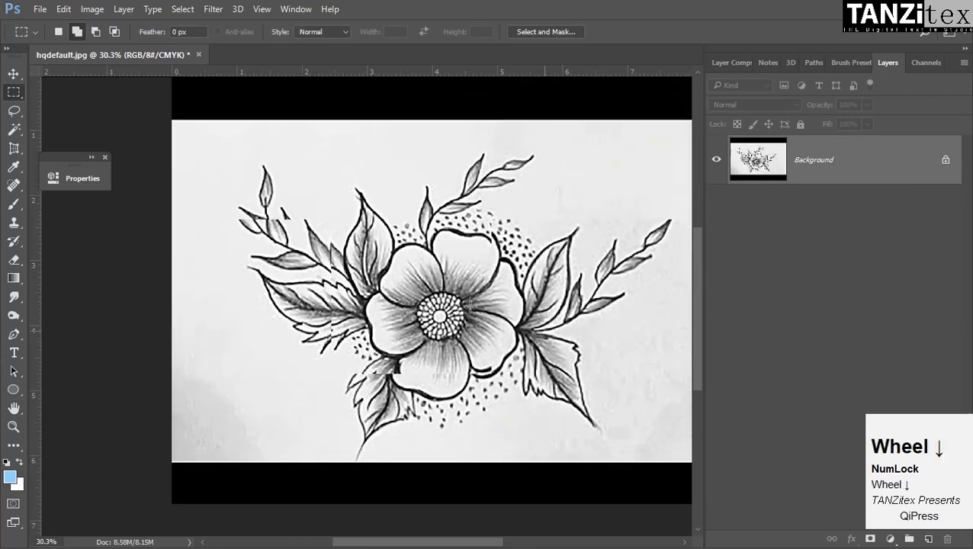
key(m)
drag(388, 235, 517, 393)
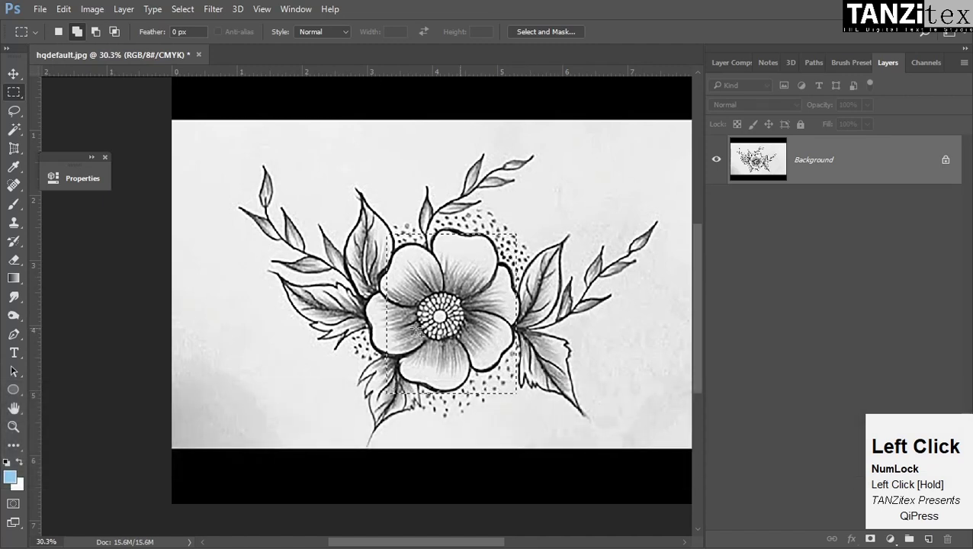
Draw a rectangular marquee over most of the floral motif to check its extent, and clear the selection
key(ctrl+d)
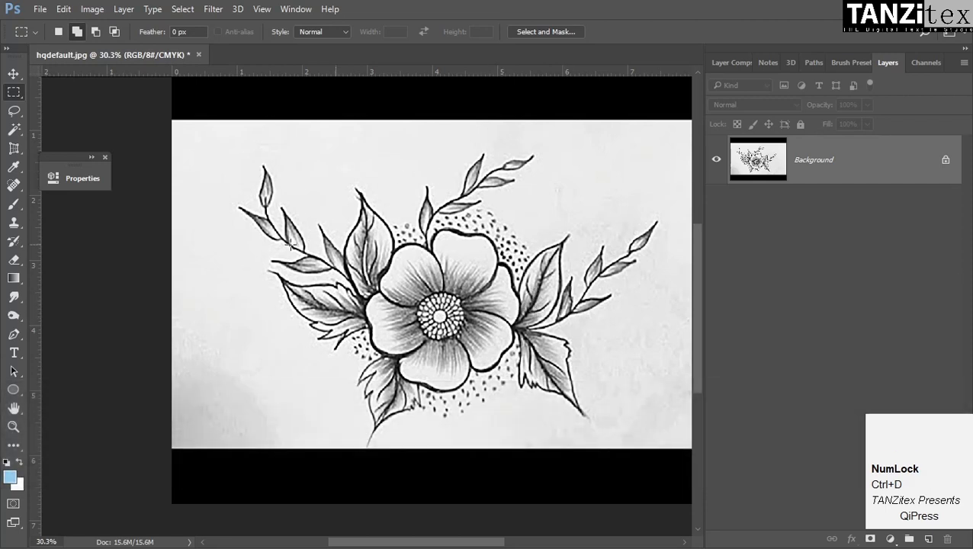
drag(290, 197, 645, 436)
key(ctrl+d)
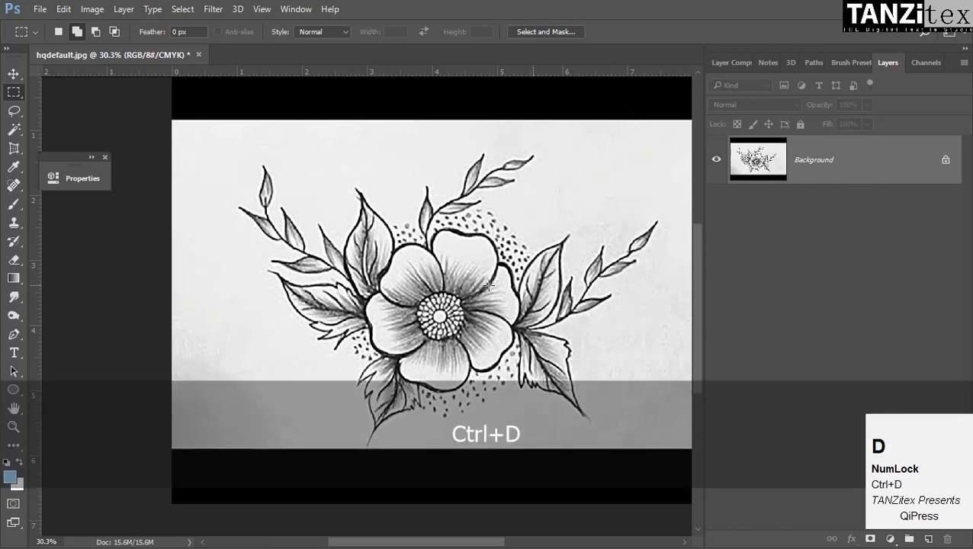
Enlarge the image to a width of 11 inches at 300 pixels/inch, keeping proportions and Preserve Details (enlargement) resampling
key(ctrl+alt+i)
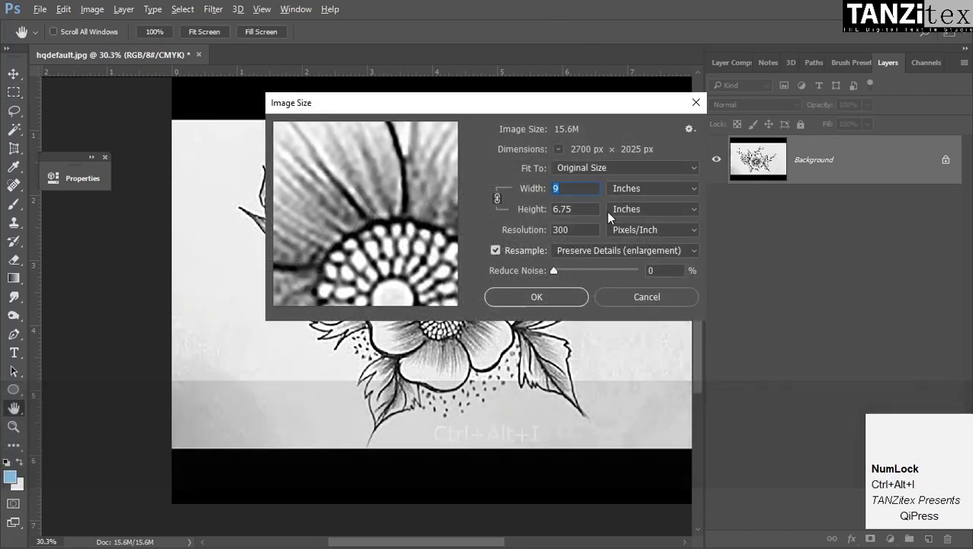
text(11)
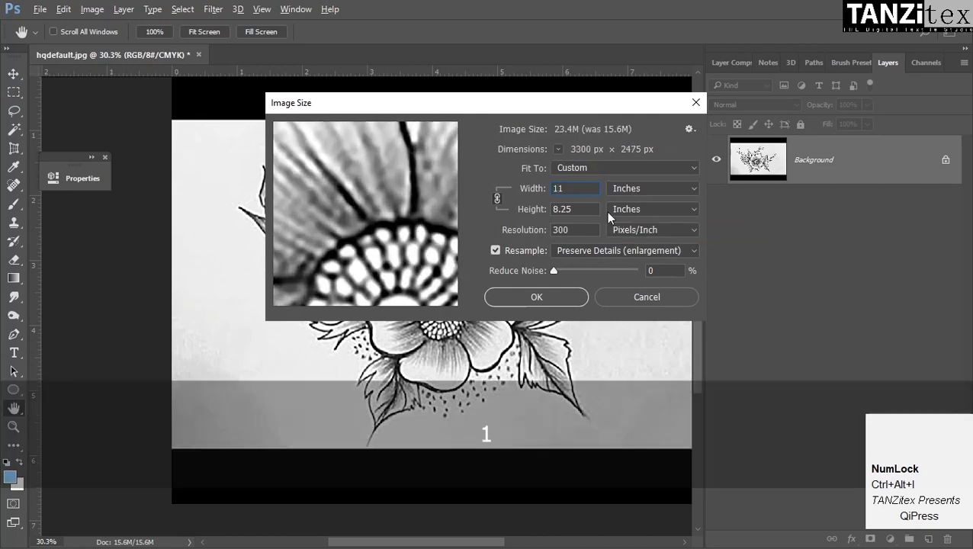
click(532, 305)
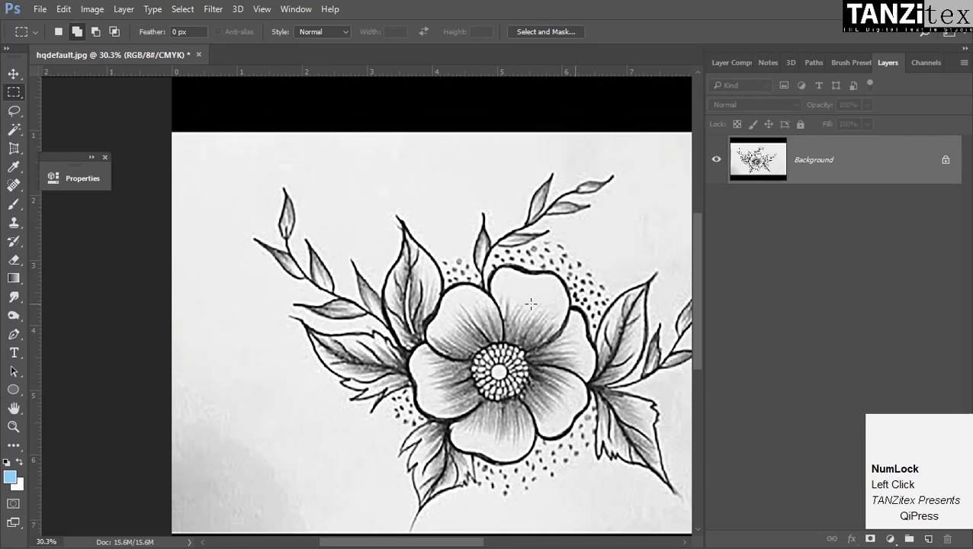
Examine the line quality of the enlarged central flower and its petals at 100% and 50% magnification
key(space)
drag(518, 330, 486, 305)
ctrl+click(473, 288)
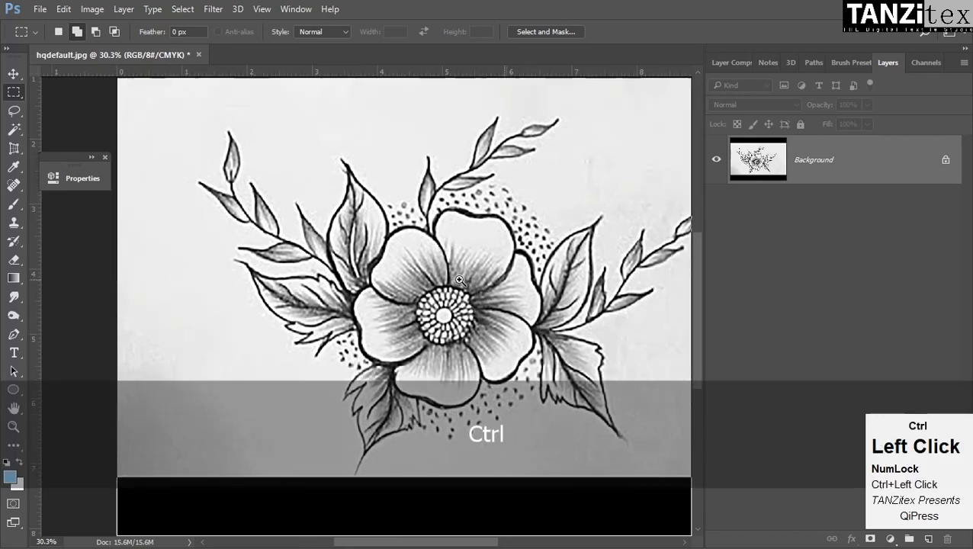
ctrl+click(459, 281)
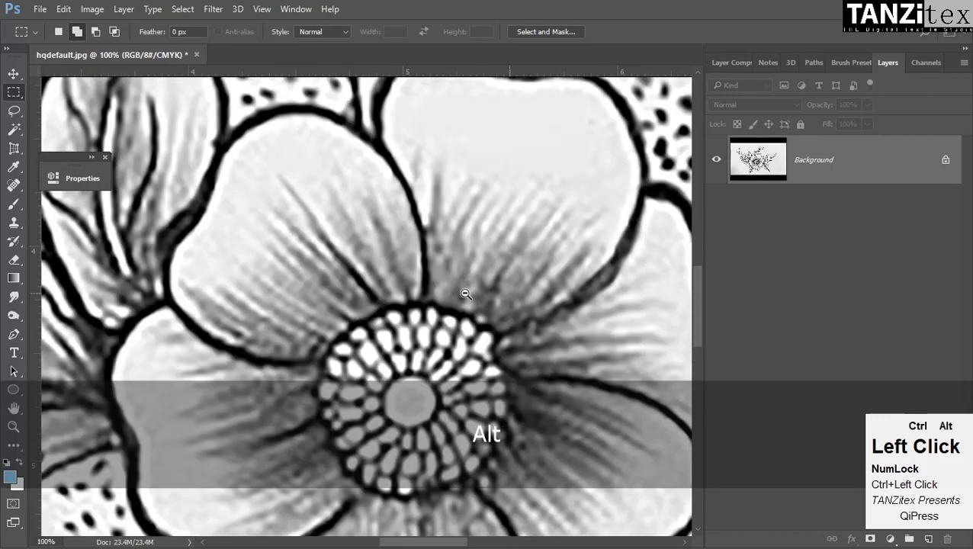
ctrl+alt+click(465, 294)
ctrl+alt+click(465, 293)
ctrl+alt+click(465, 293)
drag(497, 366, 487, 308)
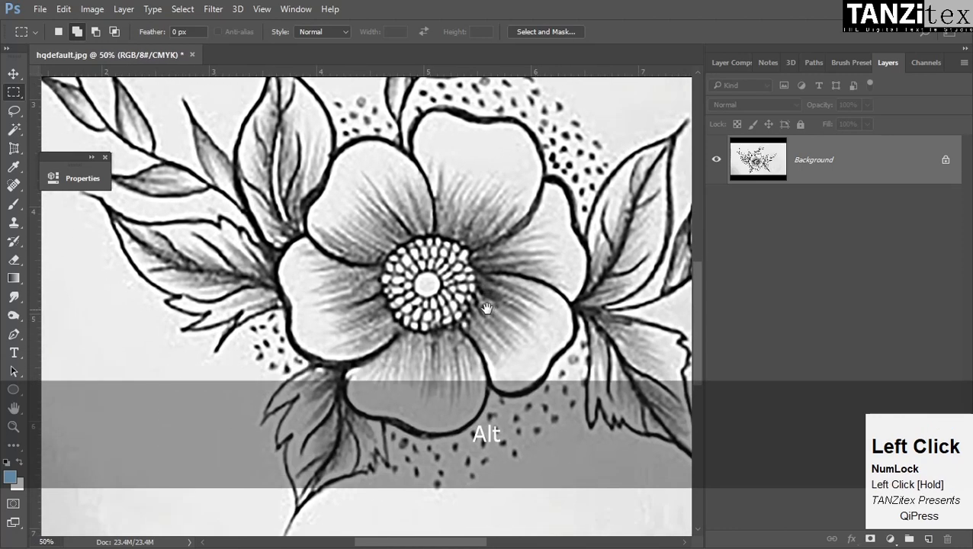
Draw a rectangular marquee around the central flower to check its print size, and clear the selection
ctrl+alt+click(455, 218)
drag(450, 260, 550, 375)
key(space)
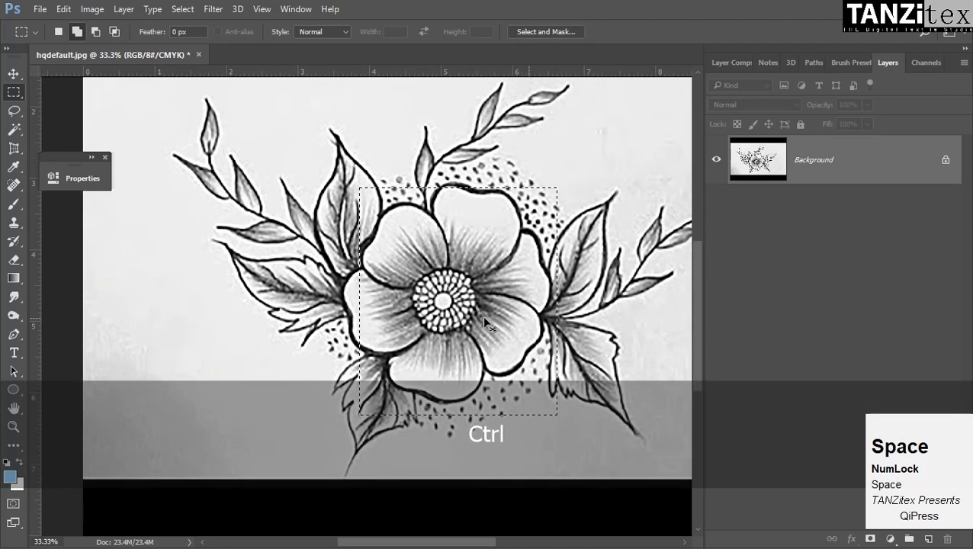
key(ctrl+d)
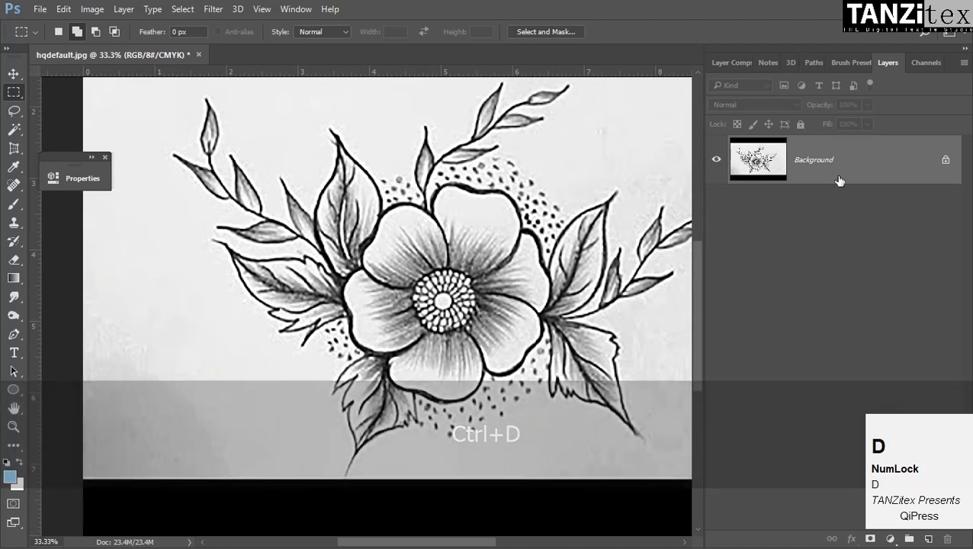
mouse_move(572, 427)
mouse_down()
mouse_move(629, 433)
mouse_move(643, 459)
mouse_up()
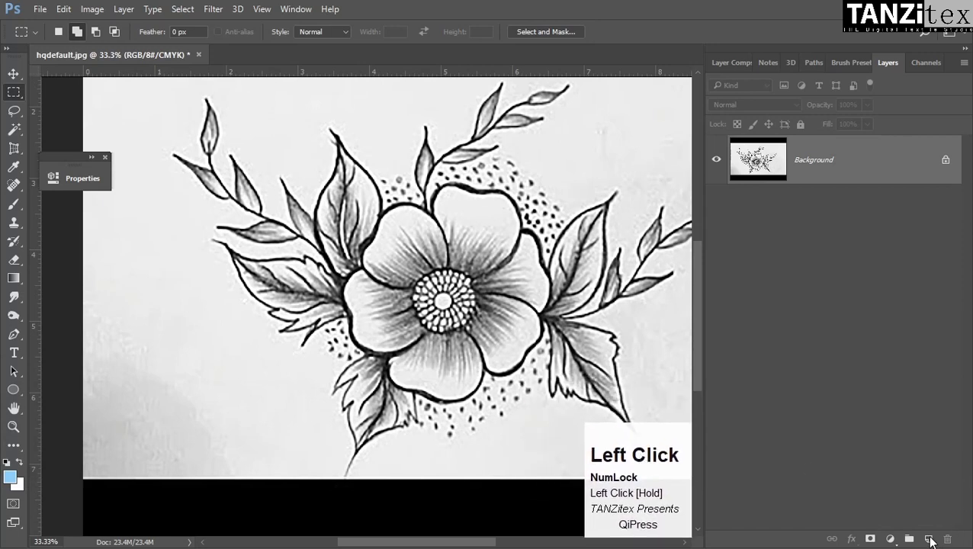
drag(930, 540, 929, 538)
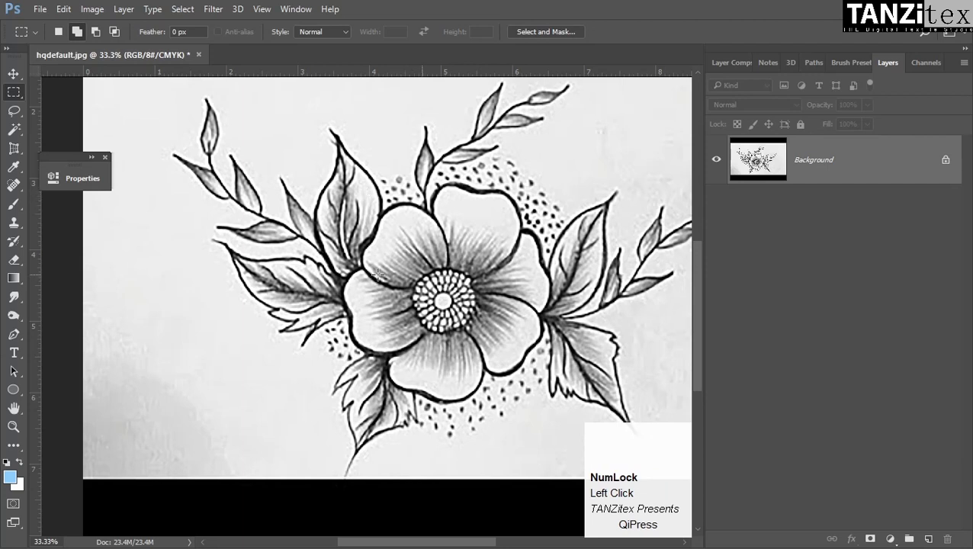
Create a new channel named "Black Otline" with black indicating selected areas at 100% opacity, and show it together with the RGB channels
click(927, 64)
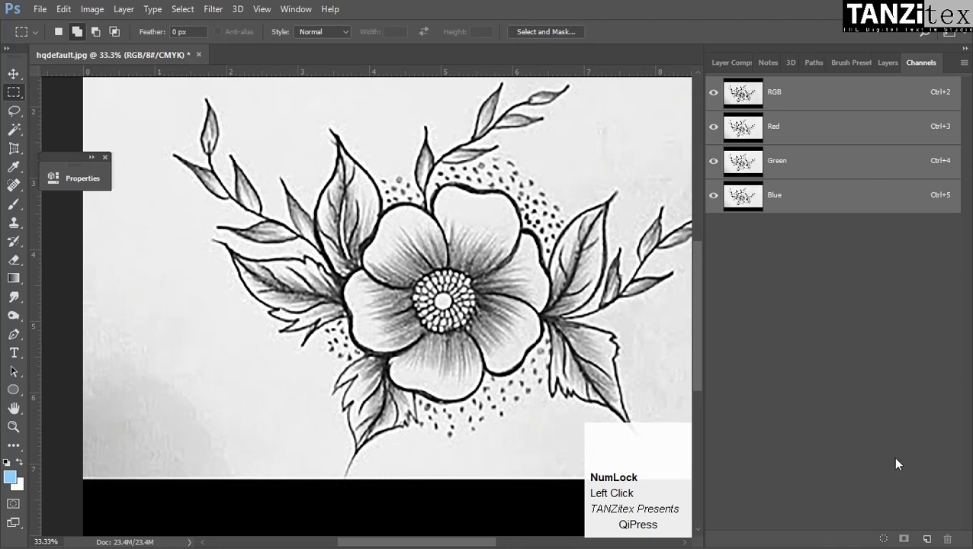
click(964, 63)
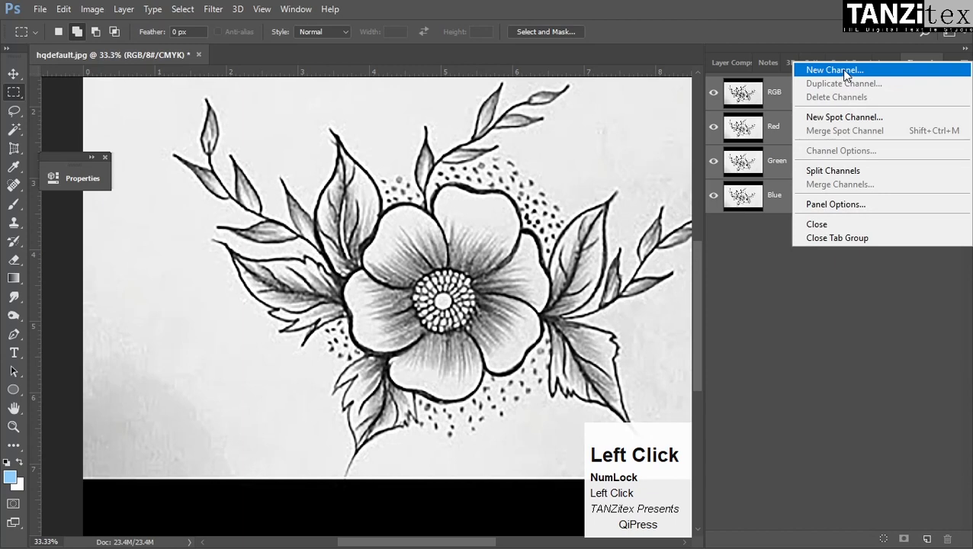
click(834, 70)
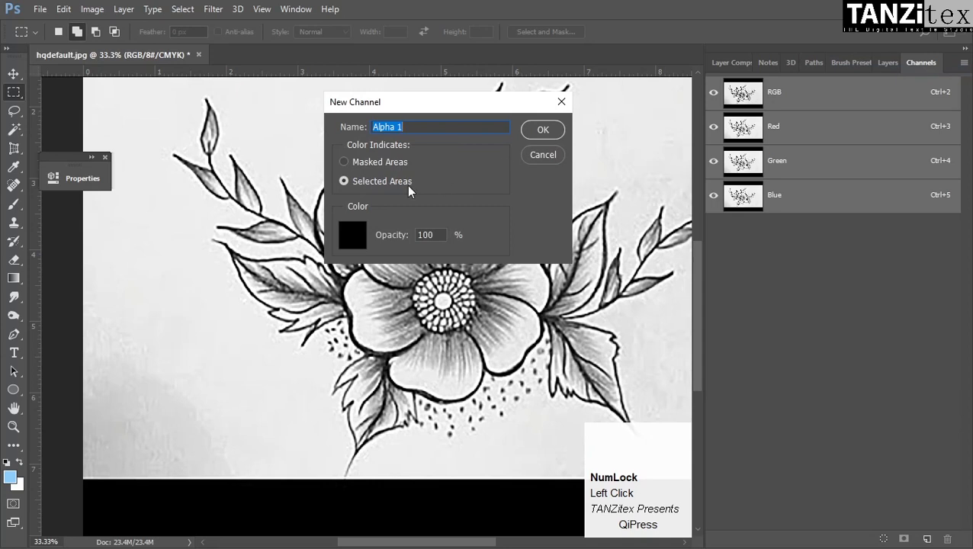
text(Black)
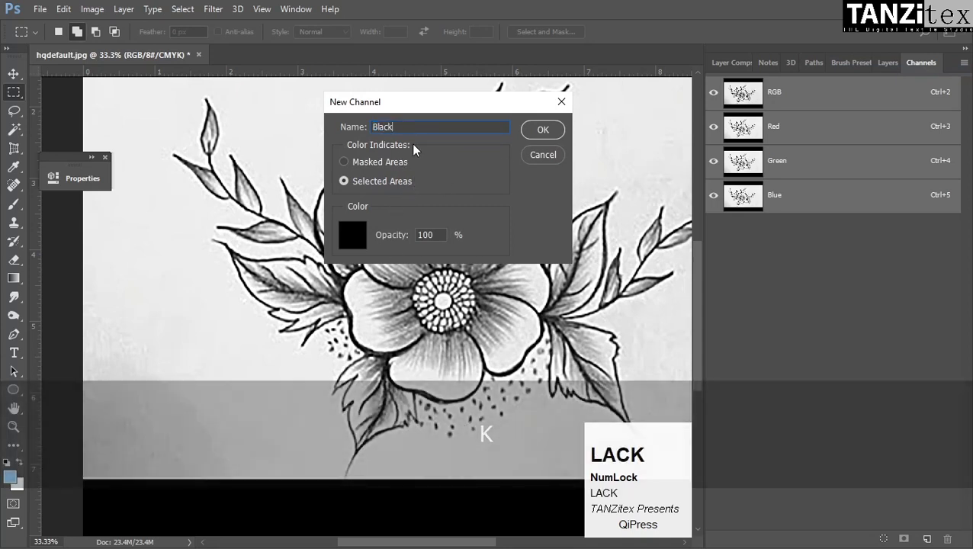
click(427, 127)
text(O)
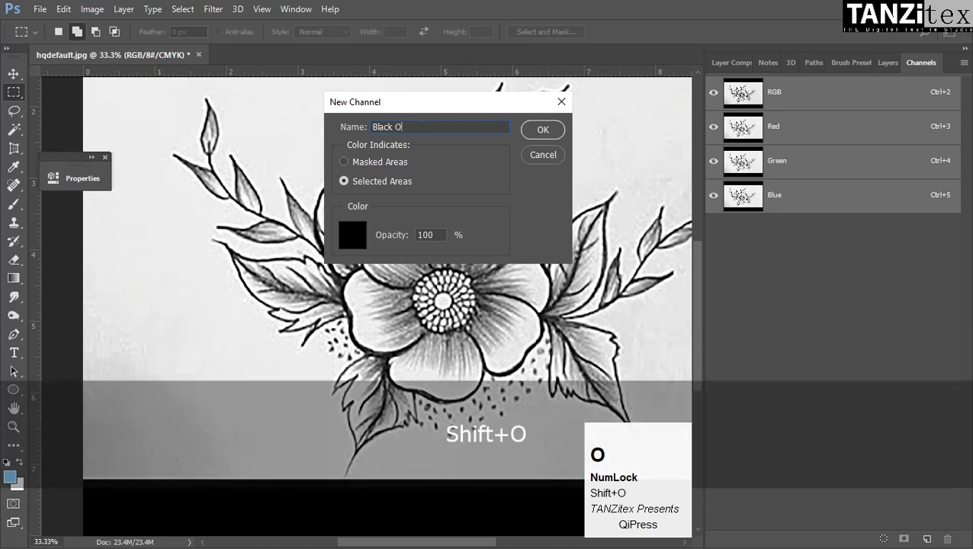
text(tline)
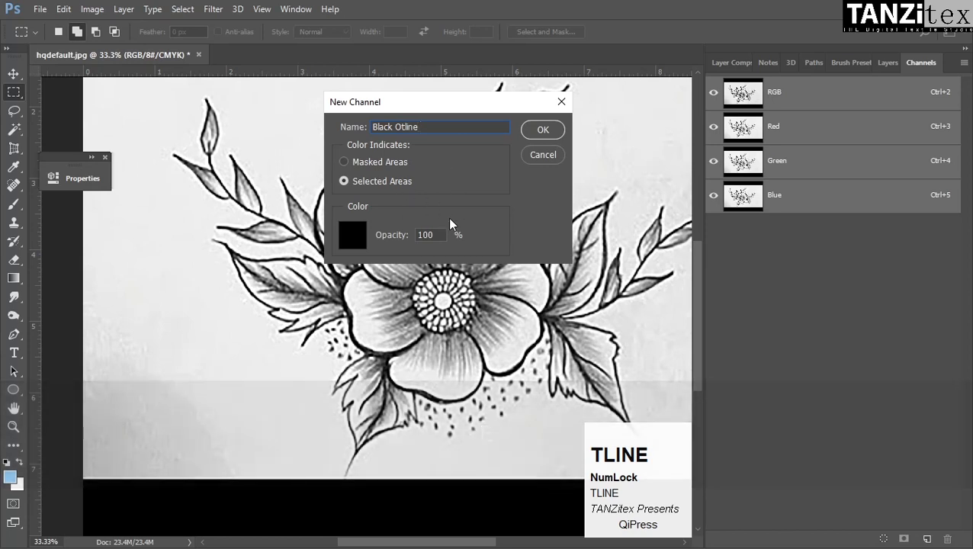
click(544, 131)
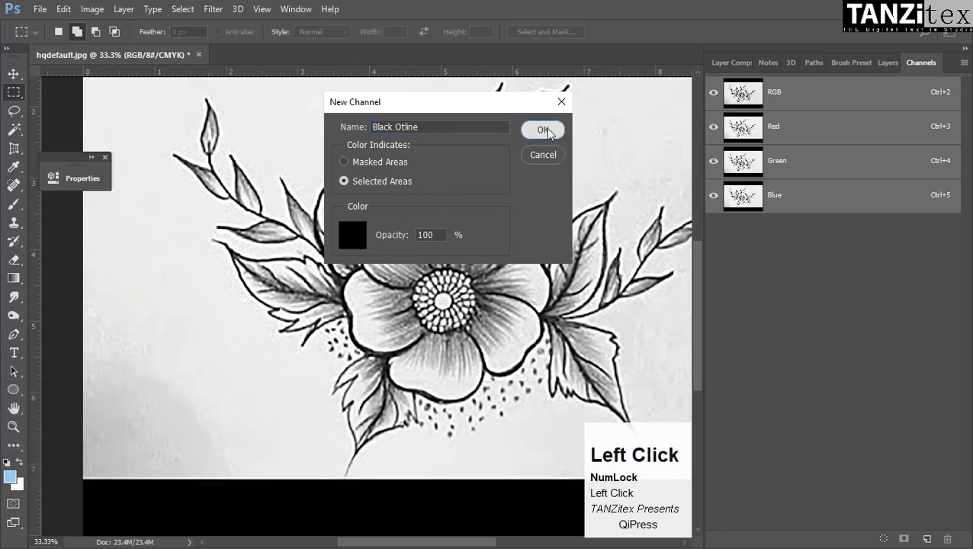
click(714, 229)
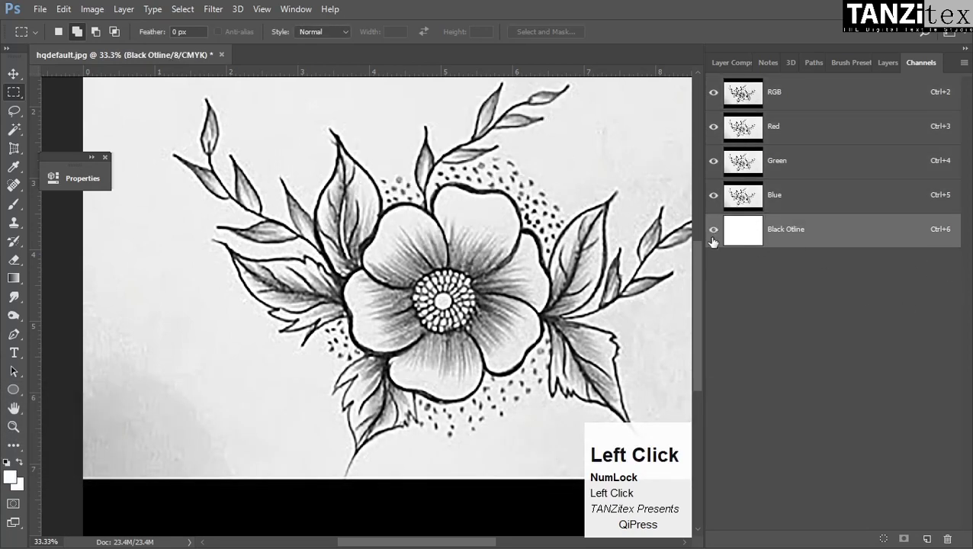
Examine the petal outlines, leaves and surrounding dots of the sketch with the Black Otline channel active
ctrl+click(471, 293)
drag(457, 279, 433, 253)
ctrl+alt+click(432, 251)
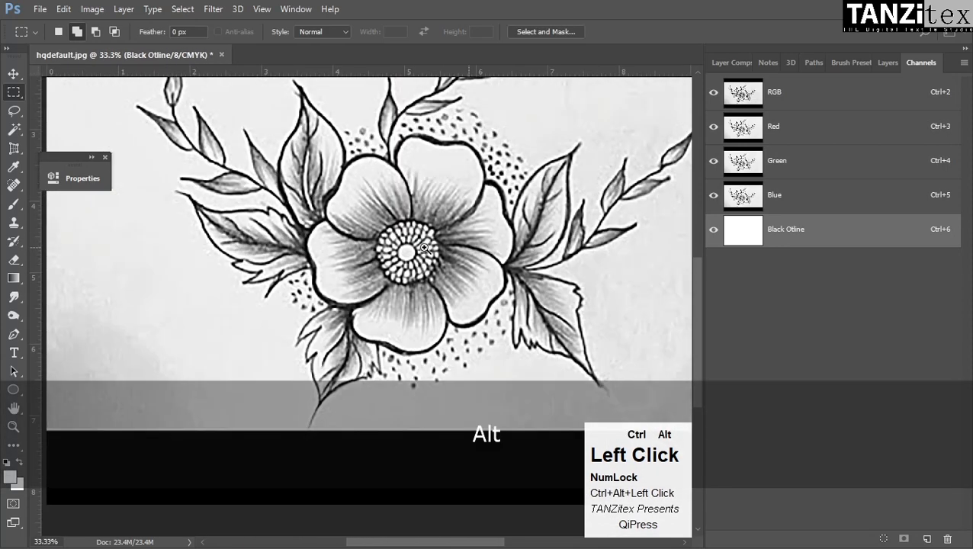
drag(367, 248, 387, 301)
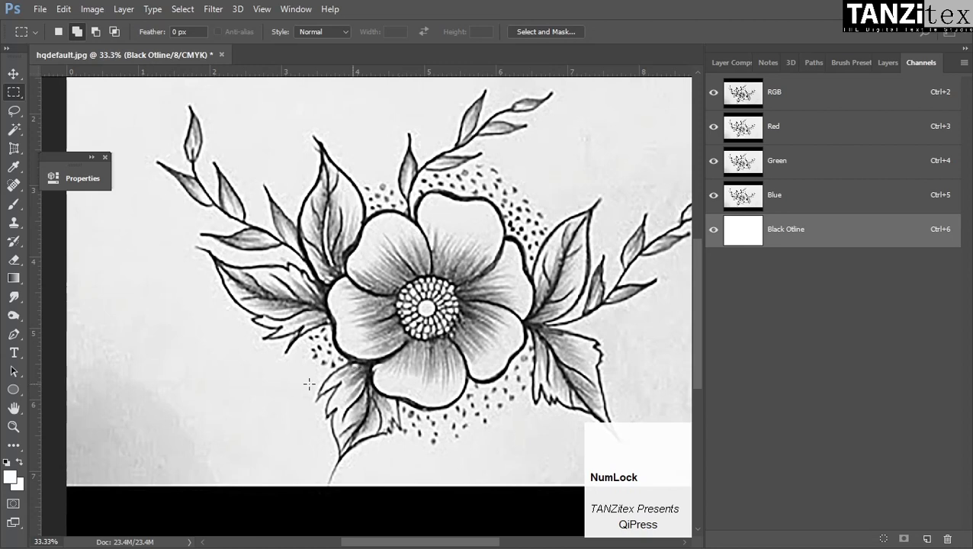
key(space)
drag(423, 351, 382, 323)
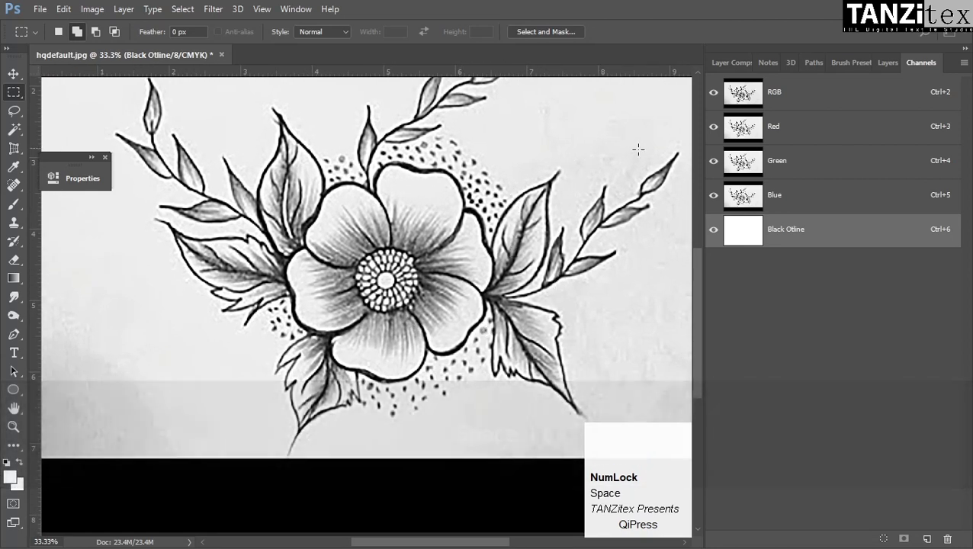
ctrl+click(388, 281)
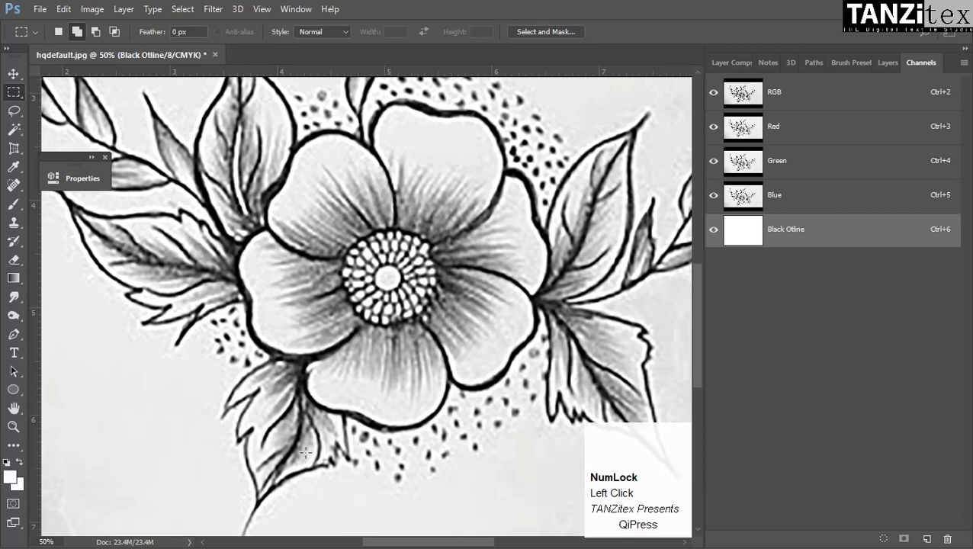
key(space)
drag(426, 300, 432, 392)
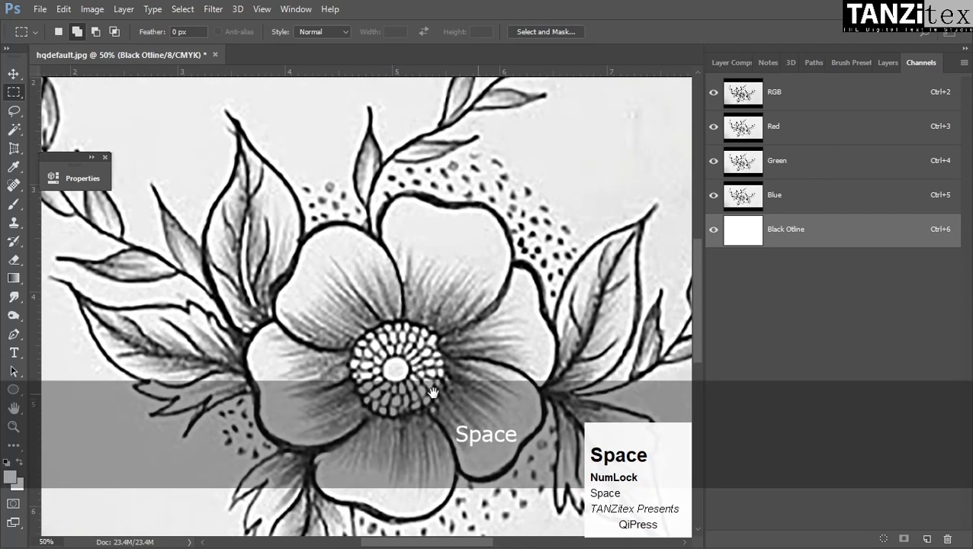
ctrl+alt+click(450, 350)
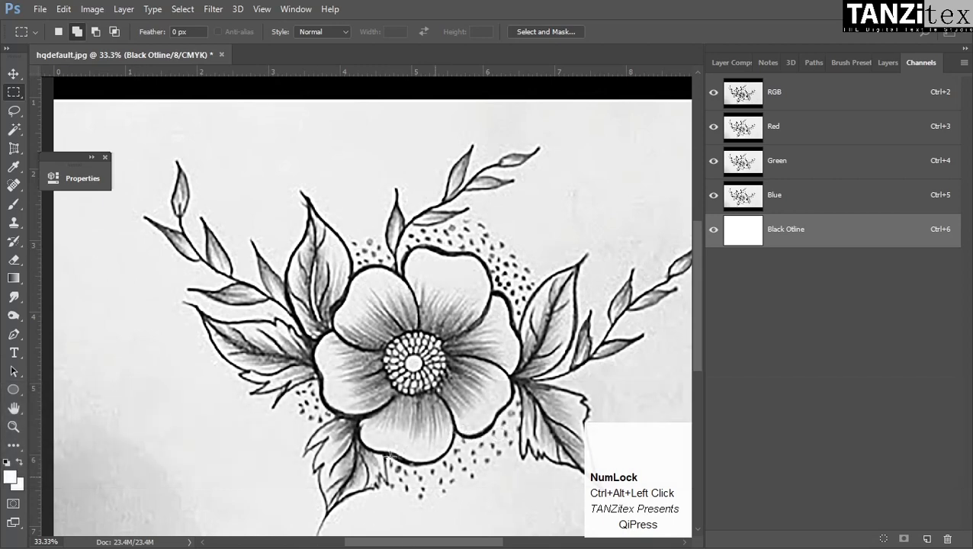
Choose the Ellipse tool in Path mode for outlining the seeds at the flower's centre
key(ctrl+space)
click(426, 356)
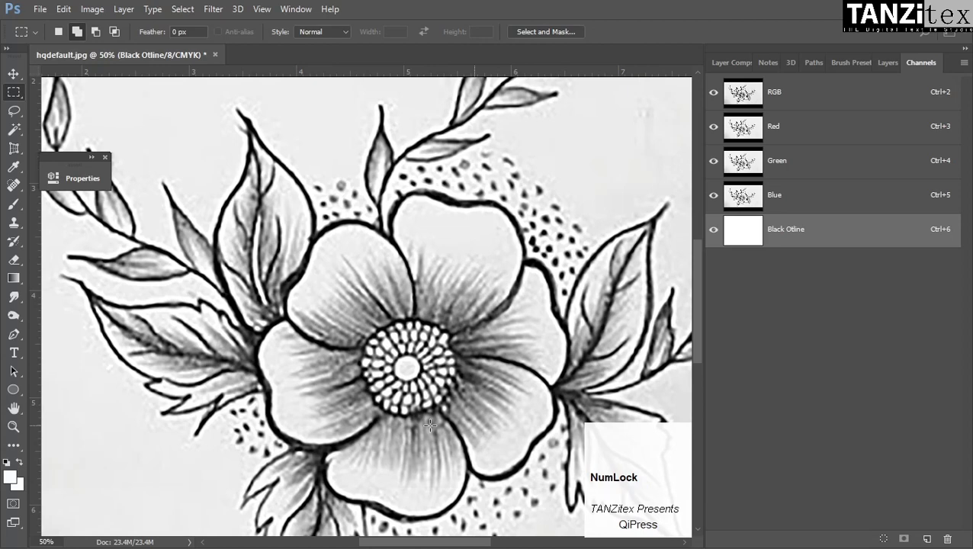
ctrl+click(415, 367)
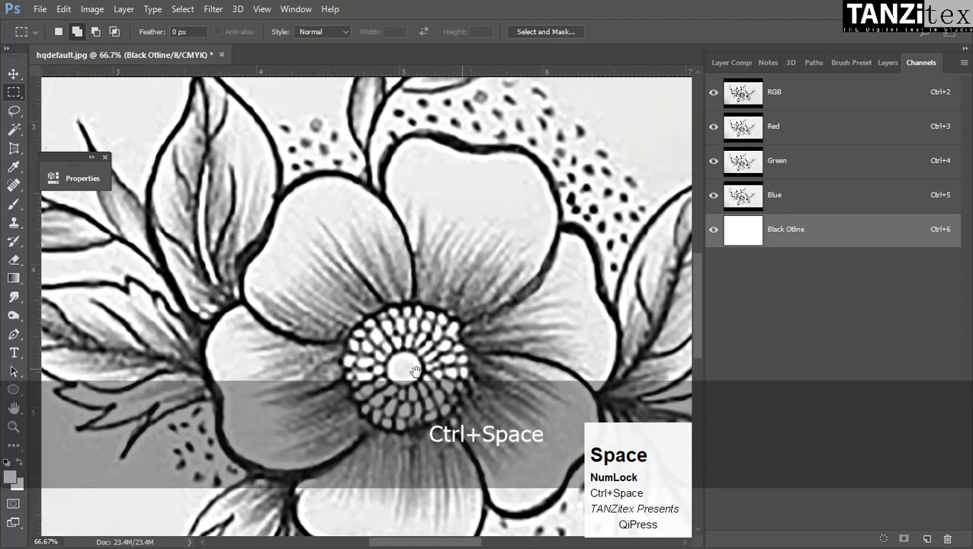
drag(414, 376, 433, 316)
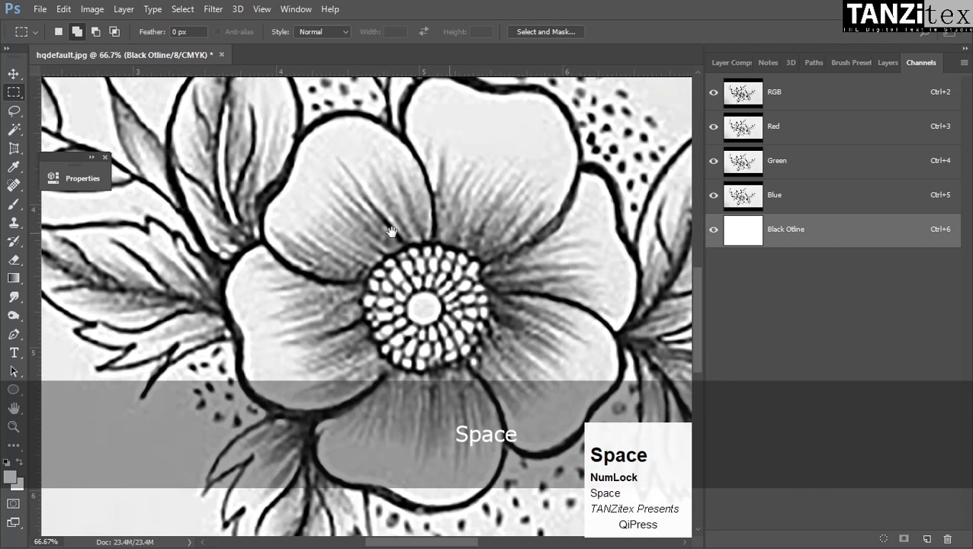
ctrl+click(437, 314)
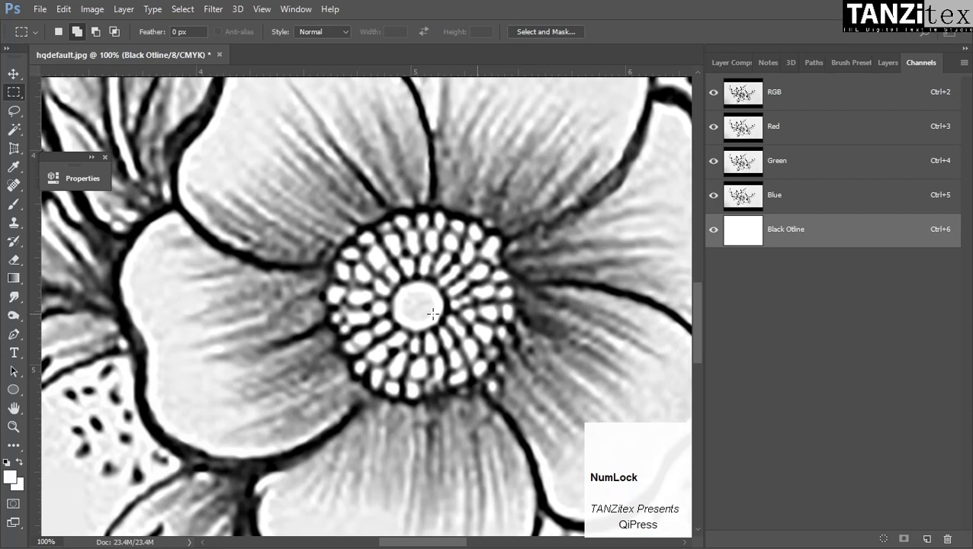
ctrl+click(432, 313)
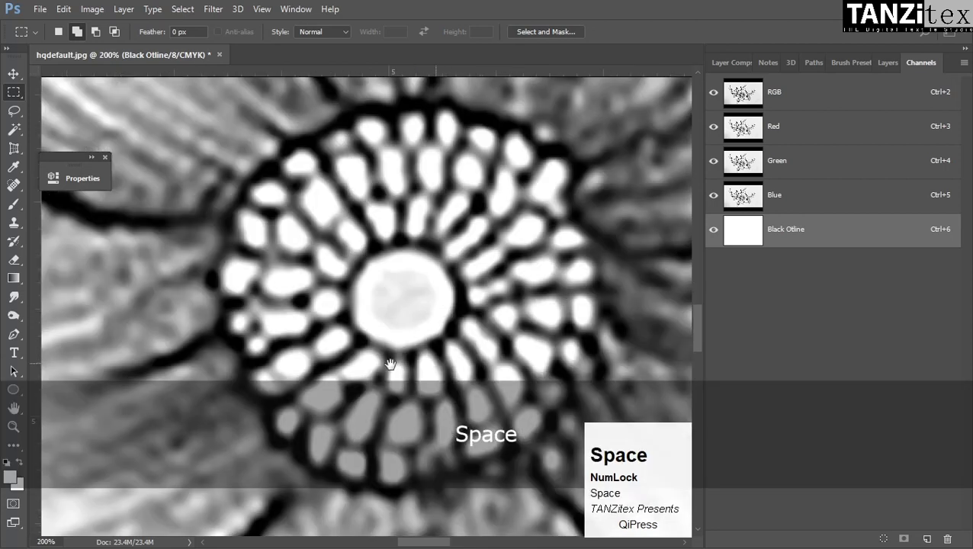
drag(385, 375, 393, 338)
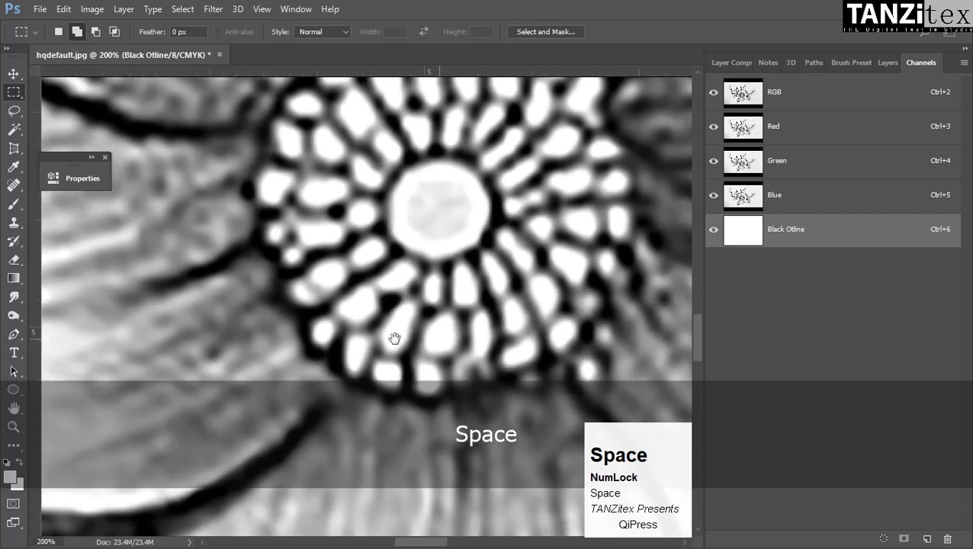
right_click(10, 391)
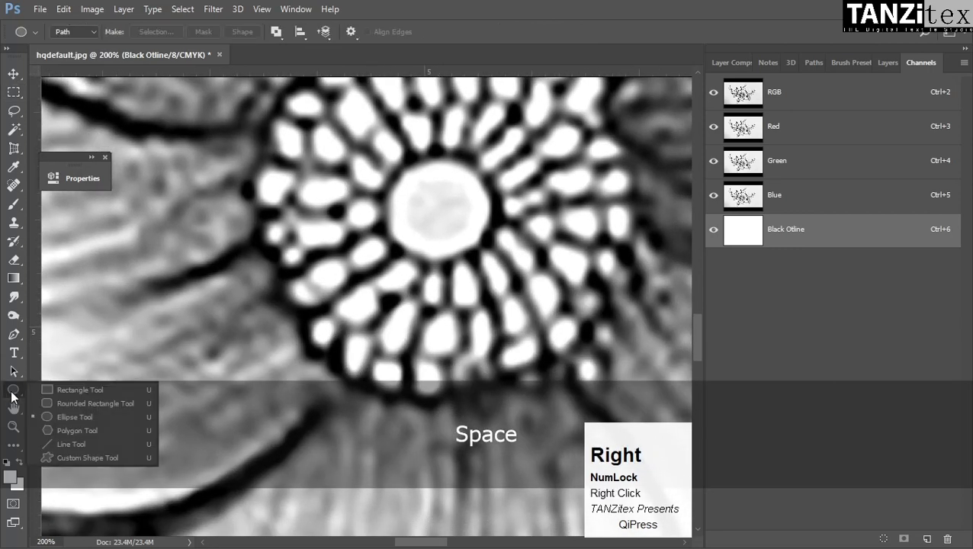
click(69, 416)
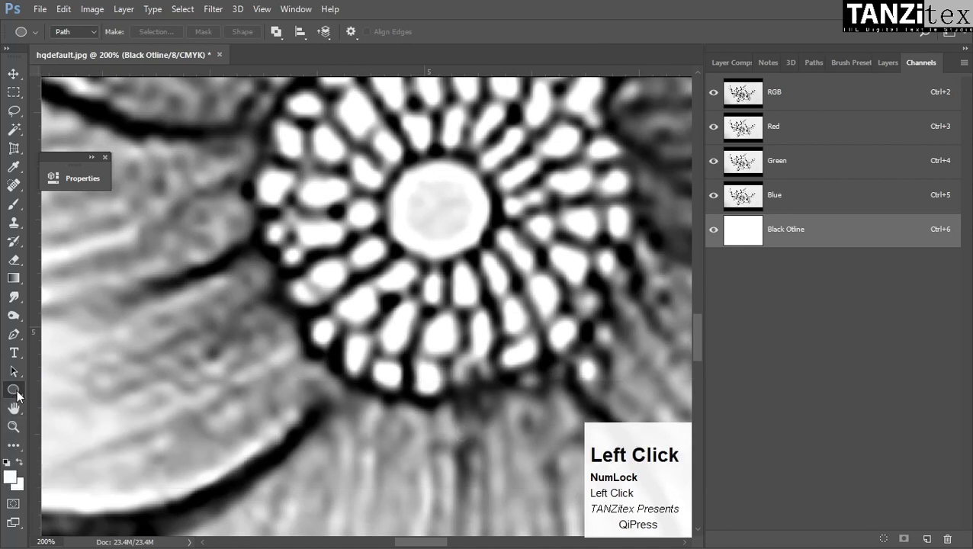
click(73, 32)
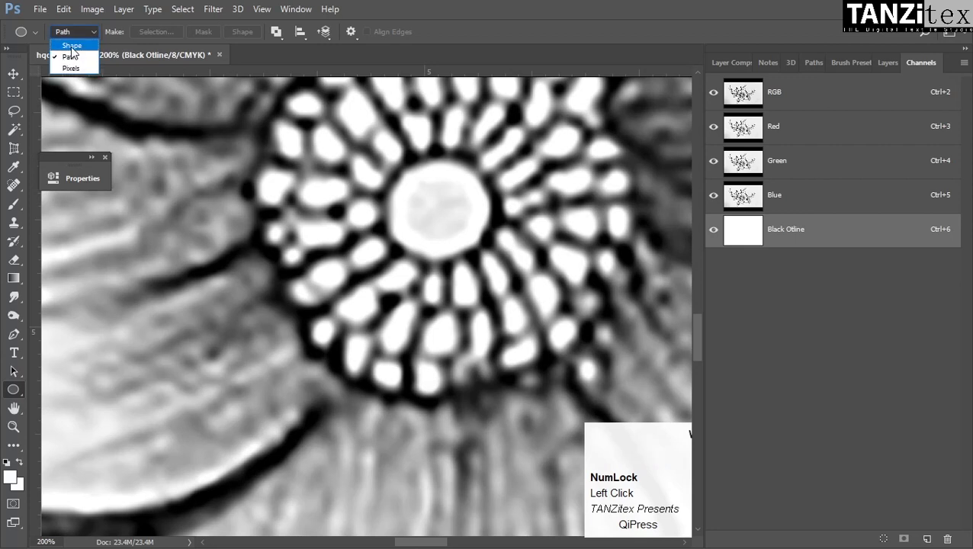
key(super+equal)
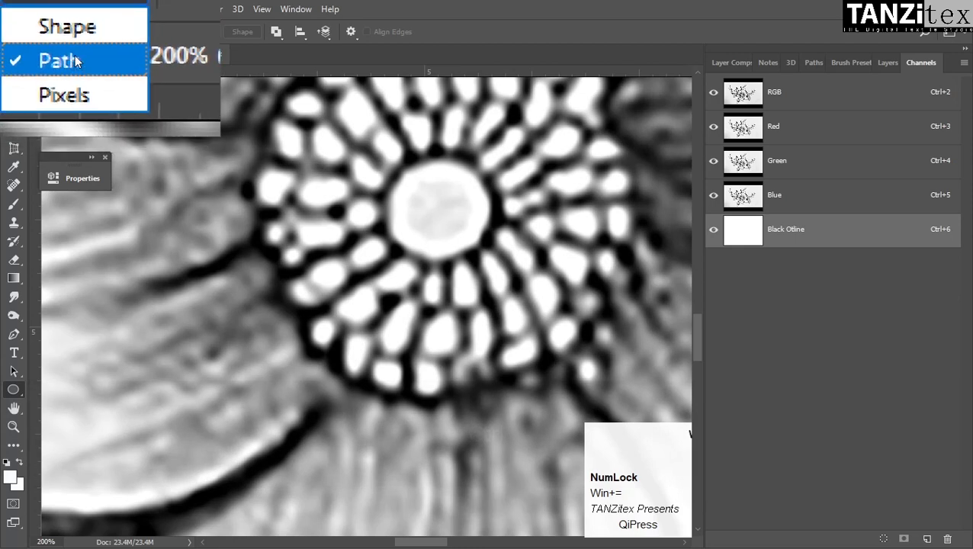
key(super+Escape)
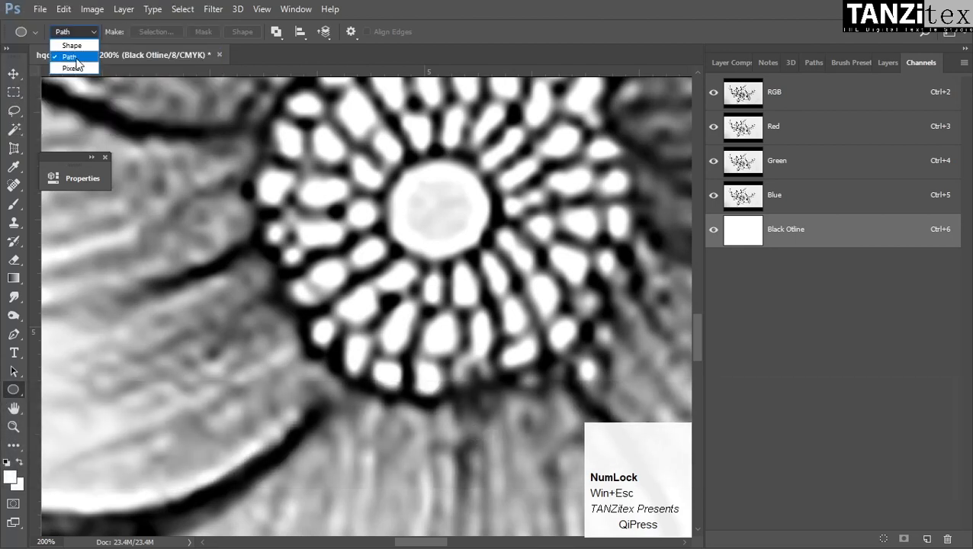
click(77, 64)
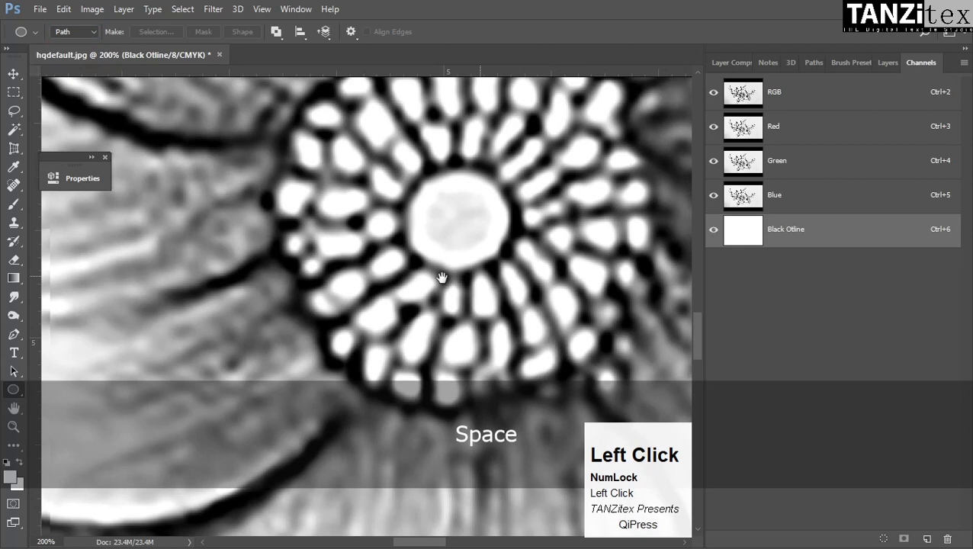
Draw a circular path about 32 px across around a seed just below the flower's central disc and adjust its position with the Path Selection tool
key(space)
mouse_move(441, 279)
mouse_down()
mouse_move(475, 293)
mouse_move(440, 291)
mouse_move(456, 311)
mouse_up()
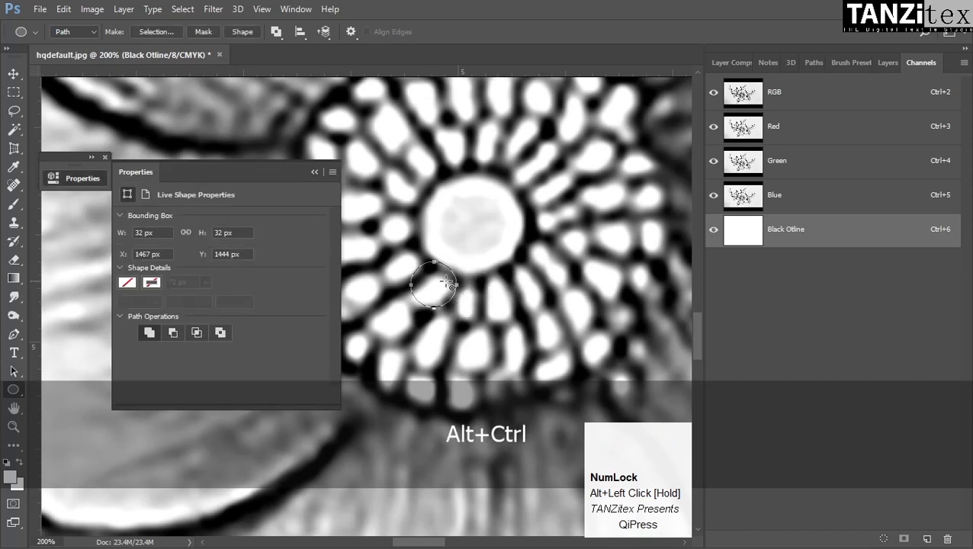
key(a)
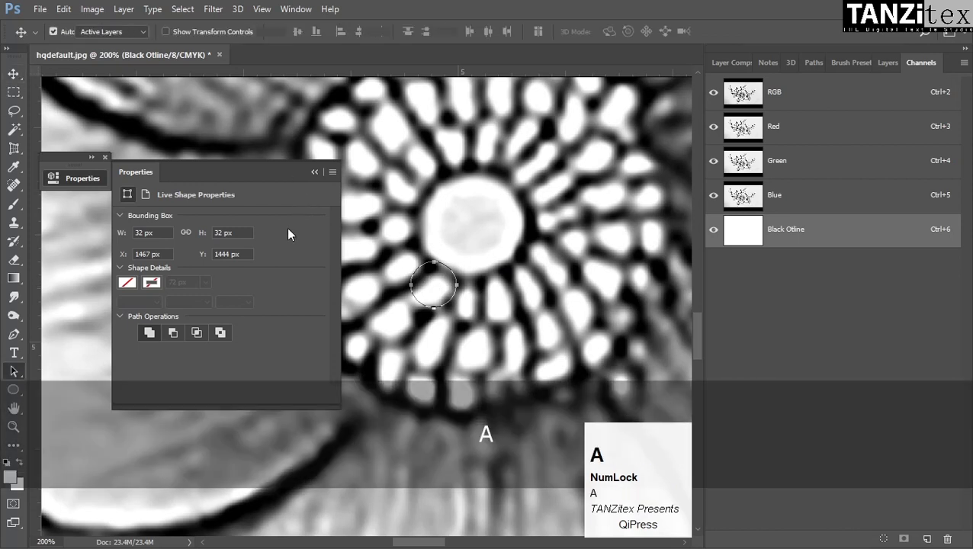
right_click(12, 372)
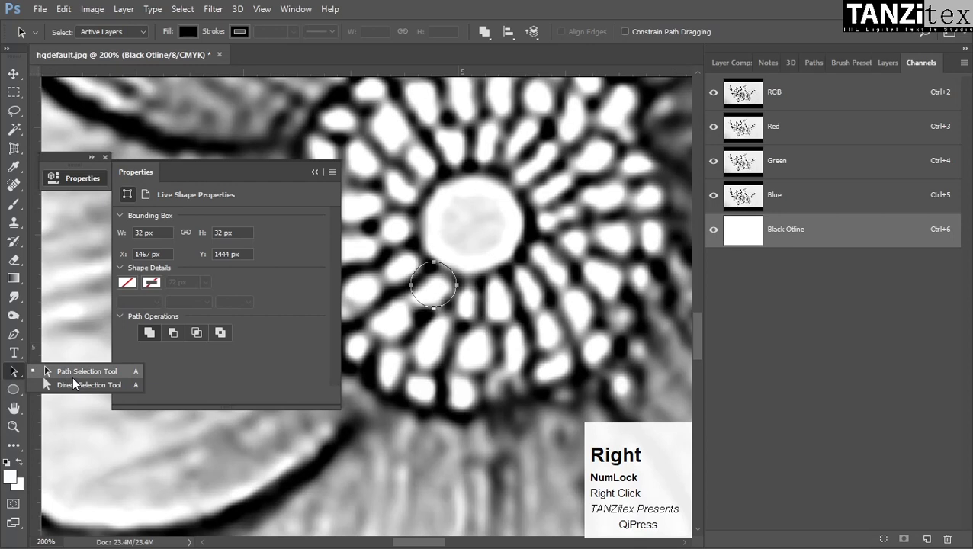
click(74, 383)
drag(437, 289, 504, 330)
key(space)
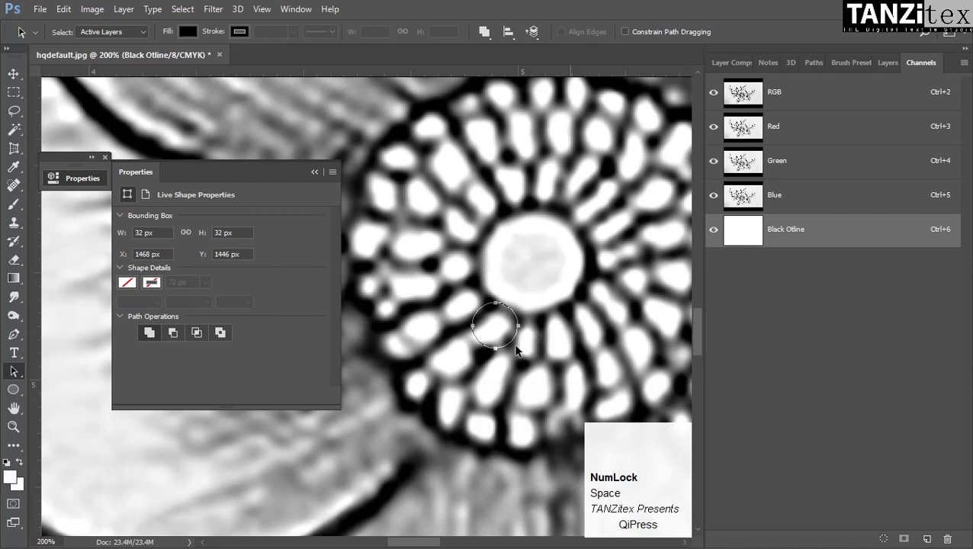
click(314, 172)
key(space)
drag(588, 315, 521, 310)
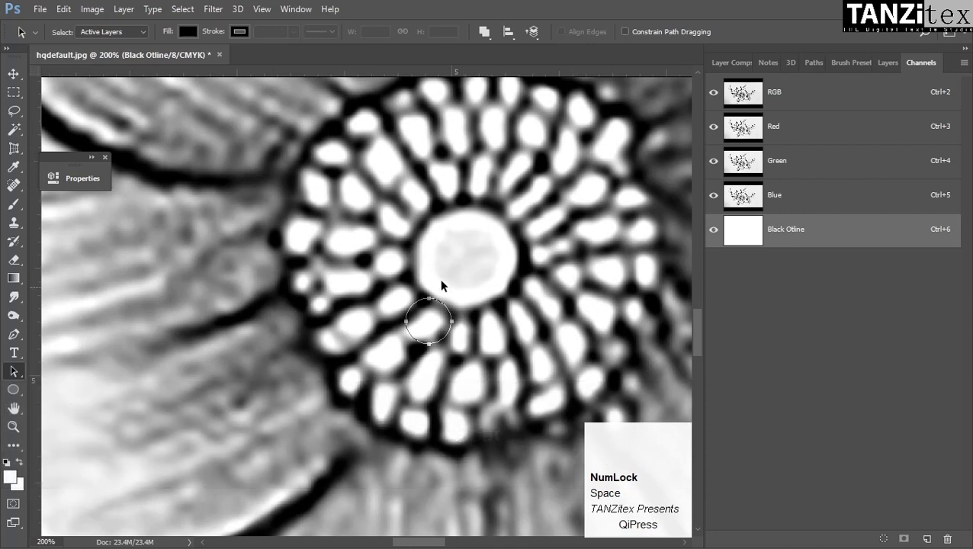
Examine the circular path against the flower's centre and petals at magnifications between 66.7% and 200%
ctrl+click(502, 279)
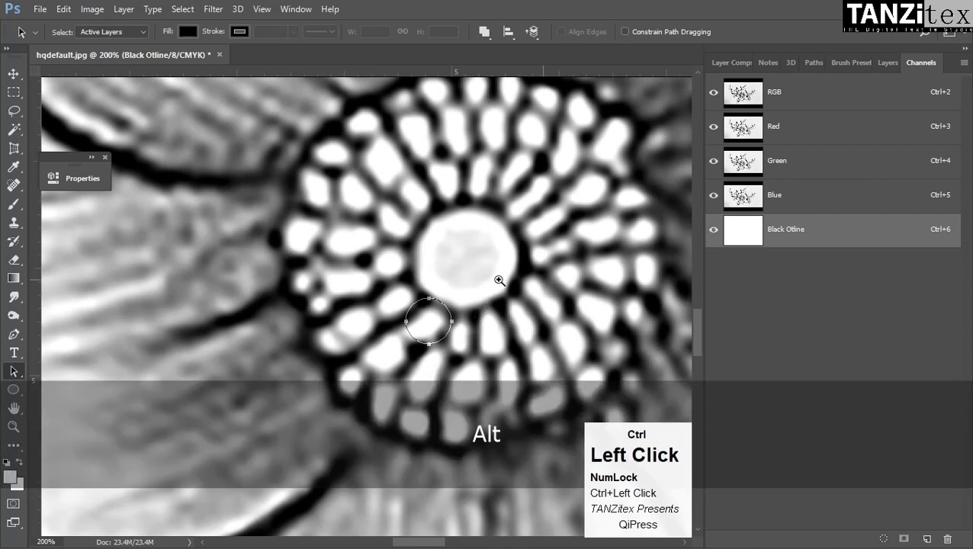
ctrl+alt+click(504, 278)
ctrl+alt+click(504, 276)
ctrl+alt+click(503, 277)
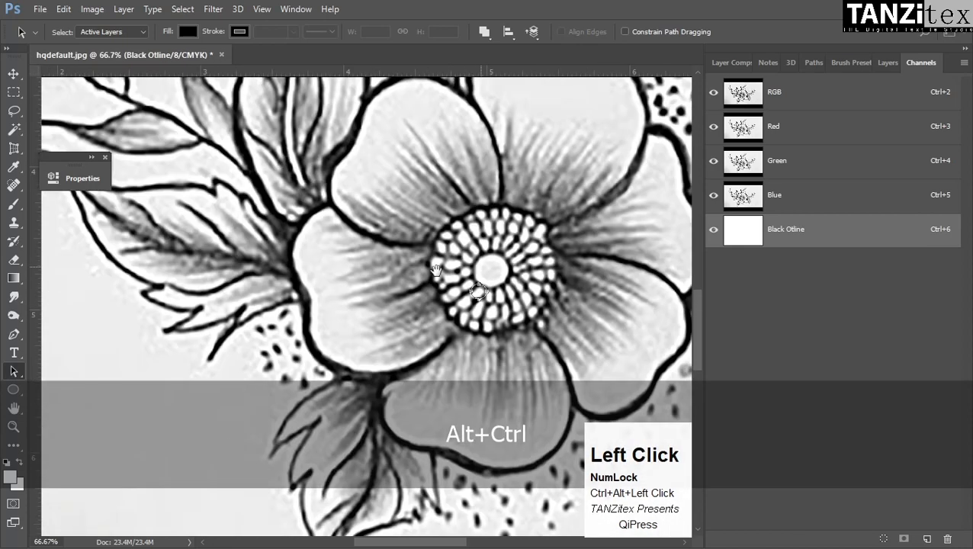
ctrl+click(495, 273)
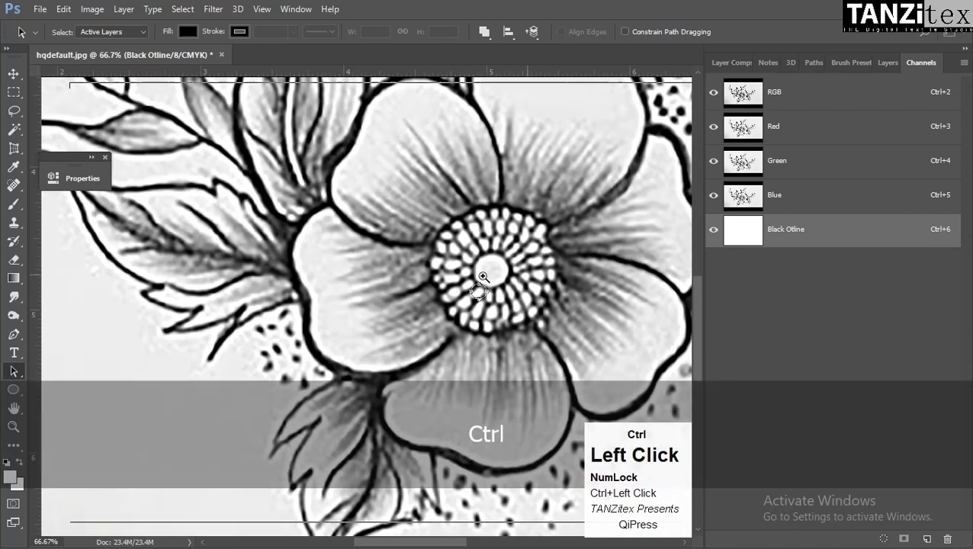
ctrl+click(489, 277)
drag(467, 338, 492, 326)
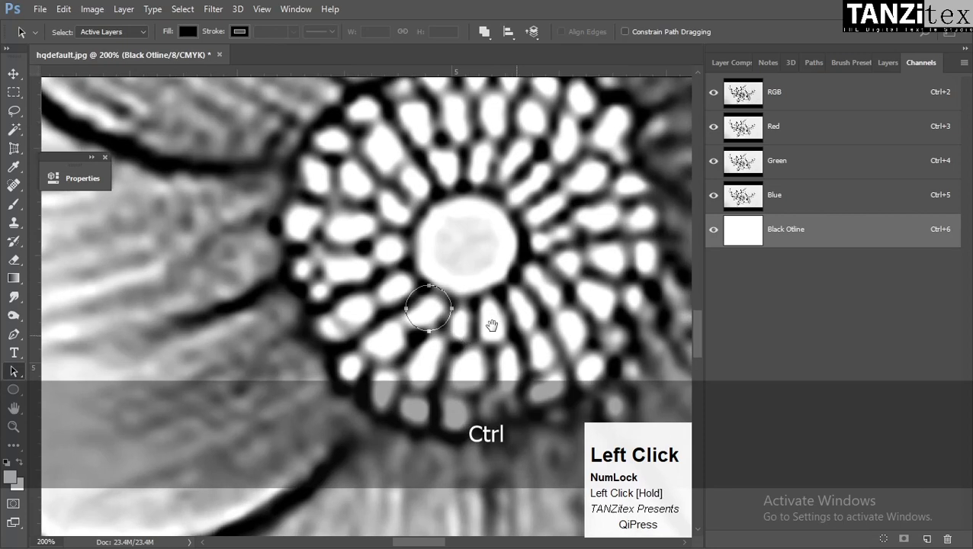
ctrl+alt+click(477, 280)
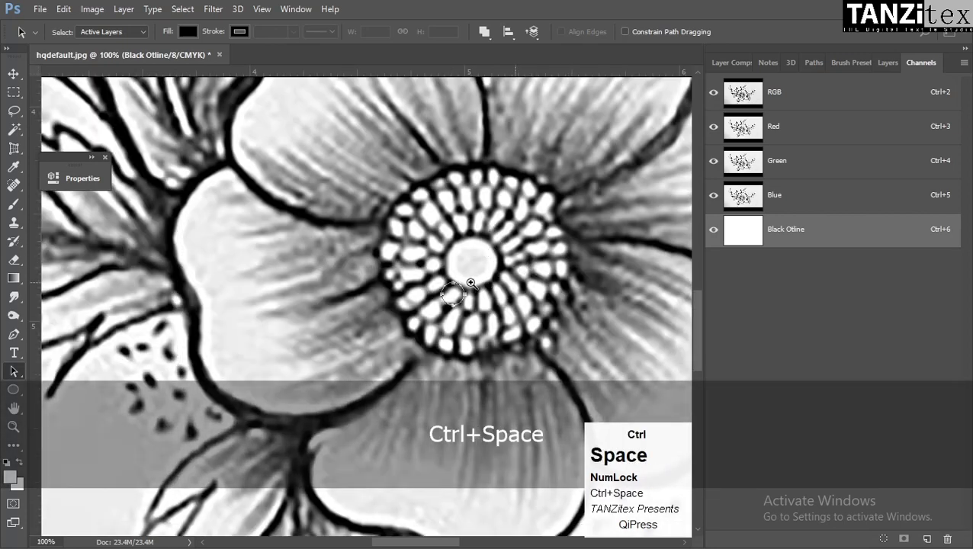
ctrl+click(467, 280)
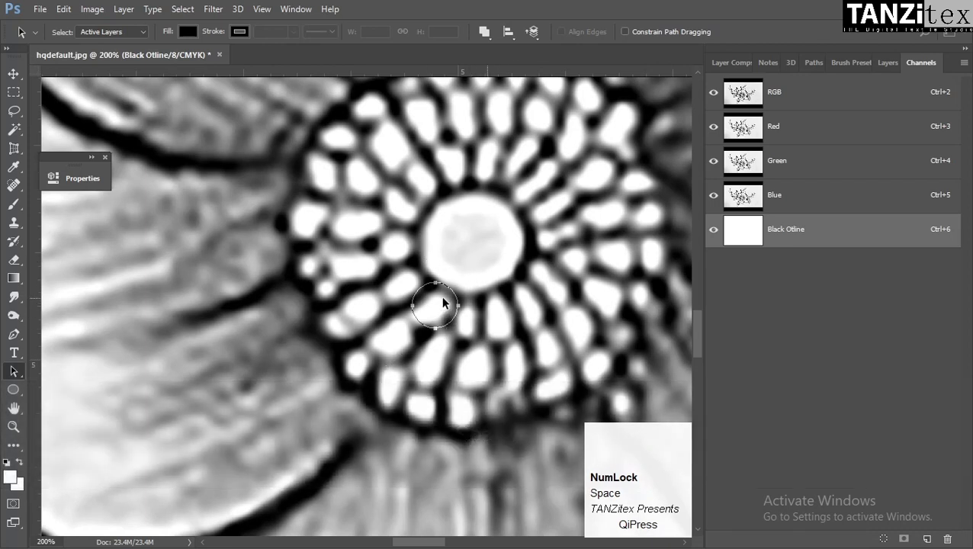
drag(445, 305, 446, 313)
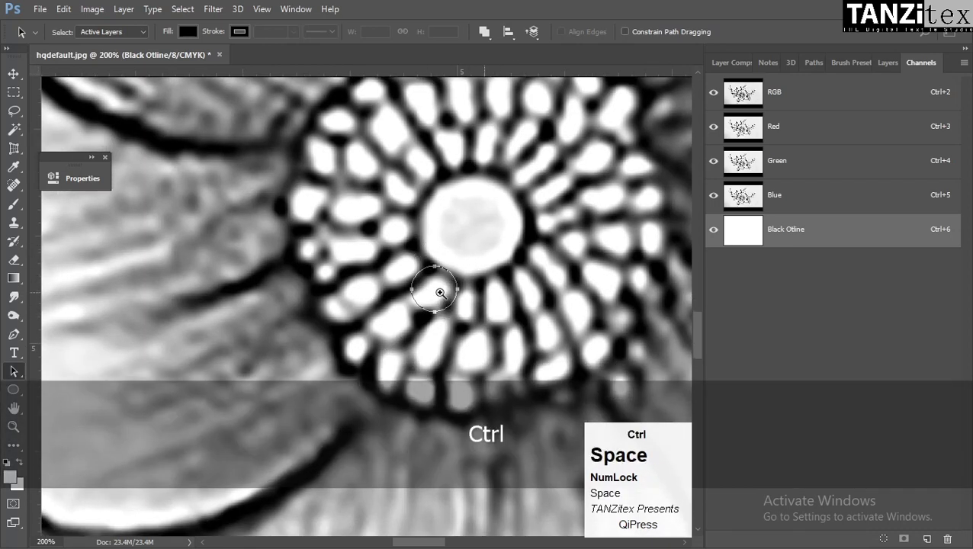
Place one vertical and one horizontal guide crossing at the middle of the flower's central disc
ctrl+click(441, 292)
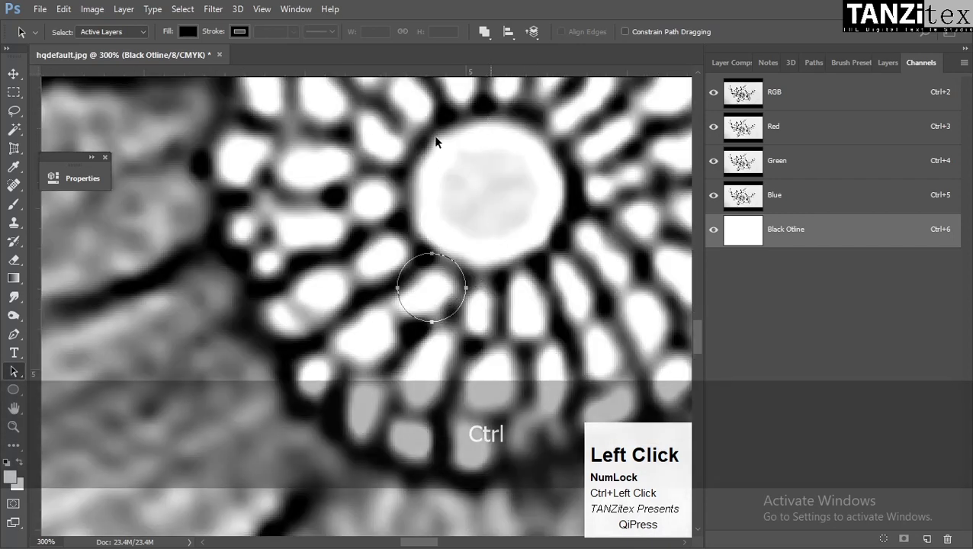
drag(35, 301, 488, 199)
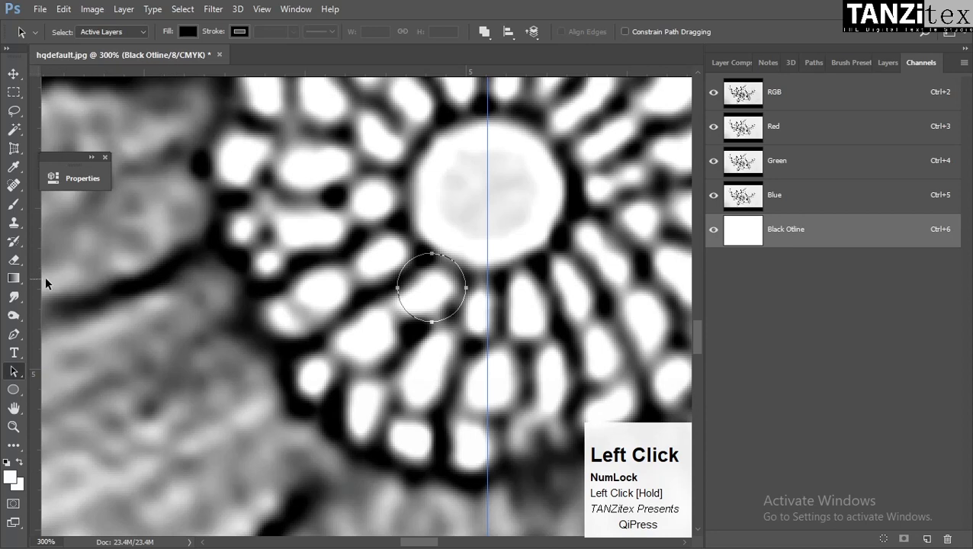
drag(34, 282, 526, 194)
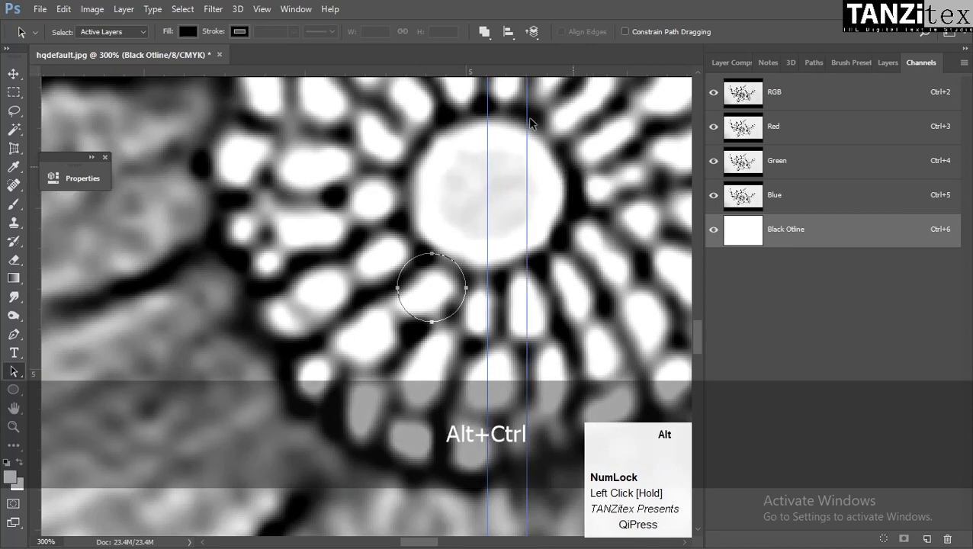
drag(546, 74, 31, 283)
key(v)
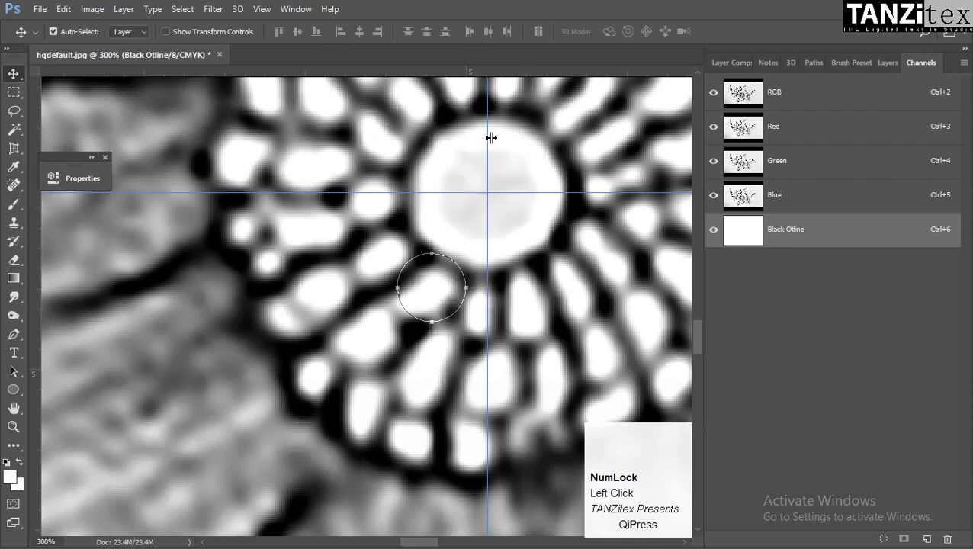
Scale the circular path to 96.88% and reposition it around the seed below the flower's central disc
ctrl+alt+click(415, 234)
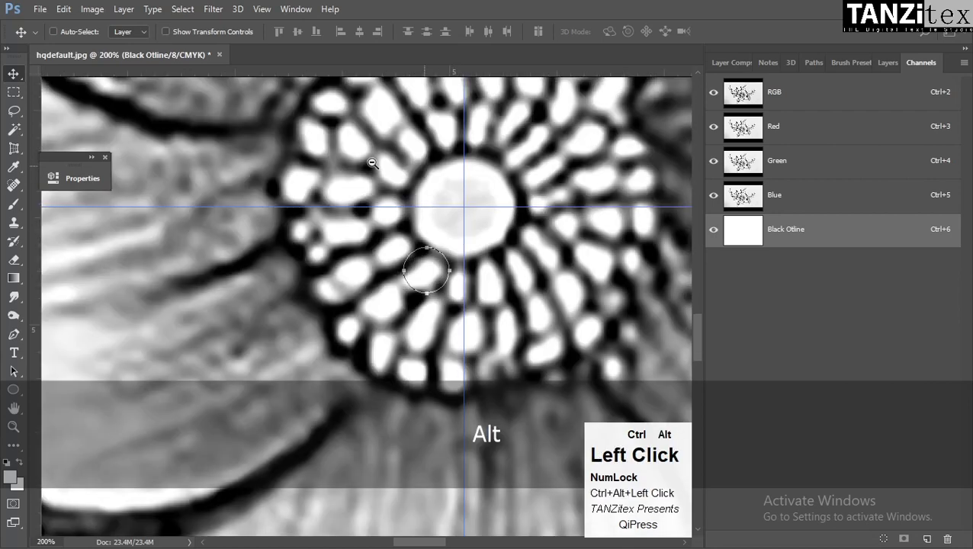
drag(436, 151, 423, 182)
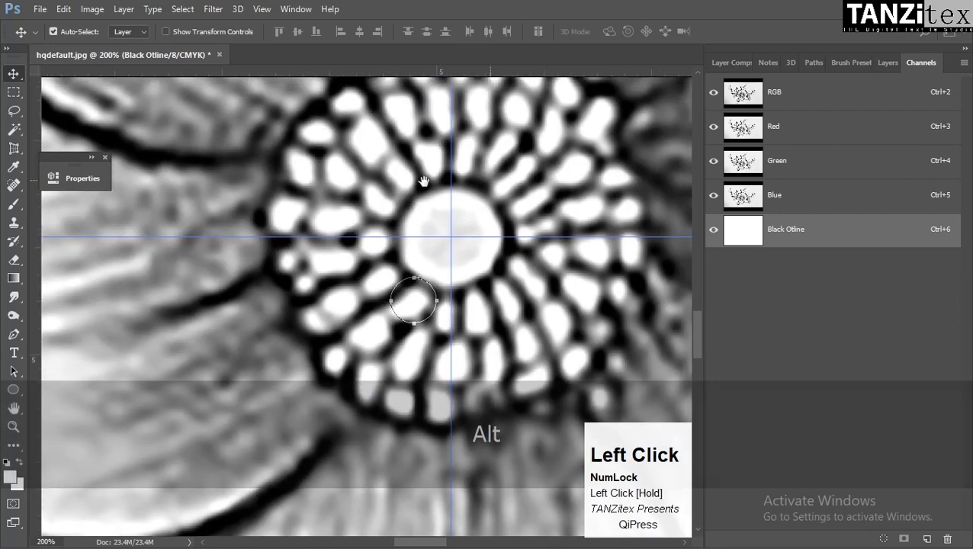
ctrl+click(414, 313)
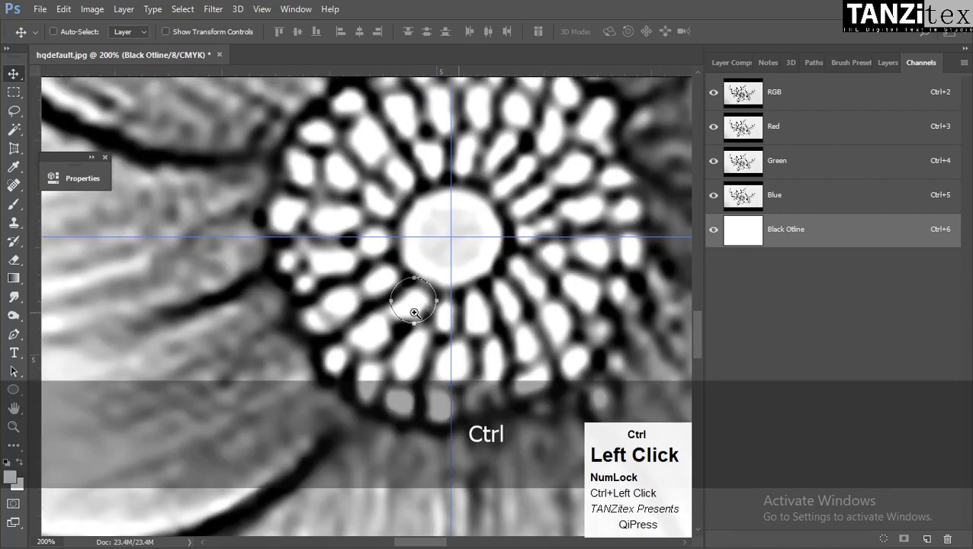
ctrl+click(414, 312)
key(a)
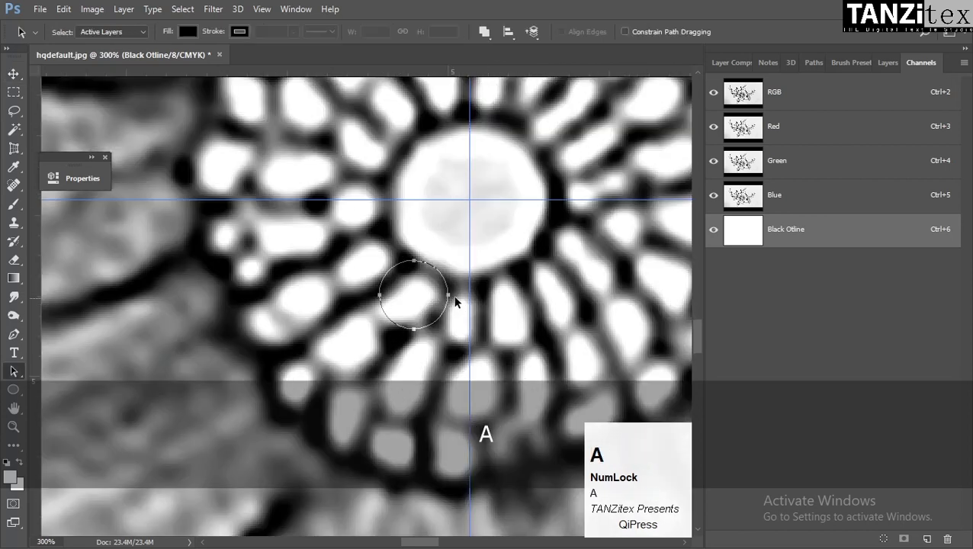
drag(448, 296, 439, 303)
key(ctrl+t)
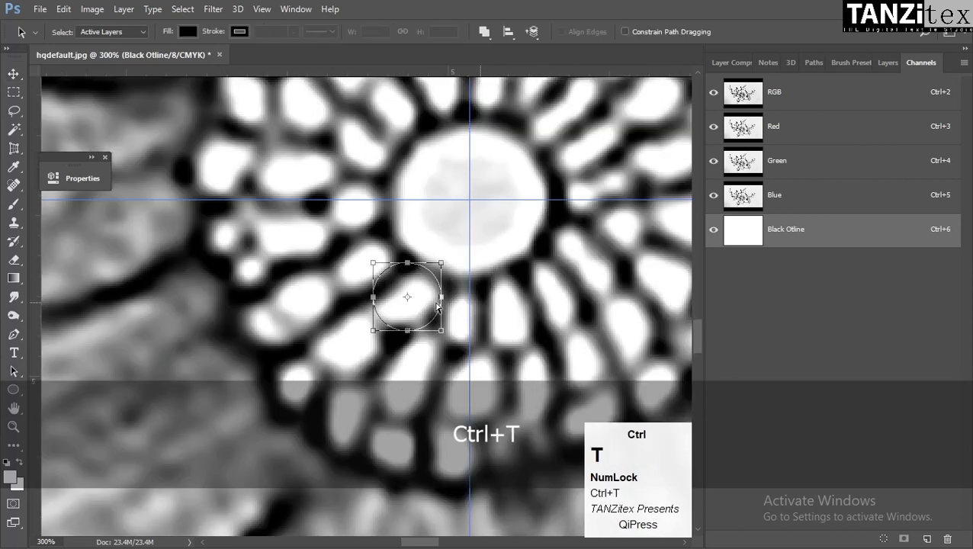
drag(441, 261, 442, 262)
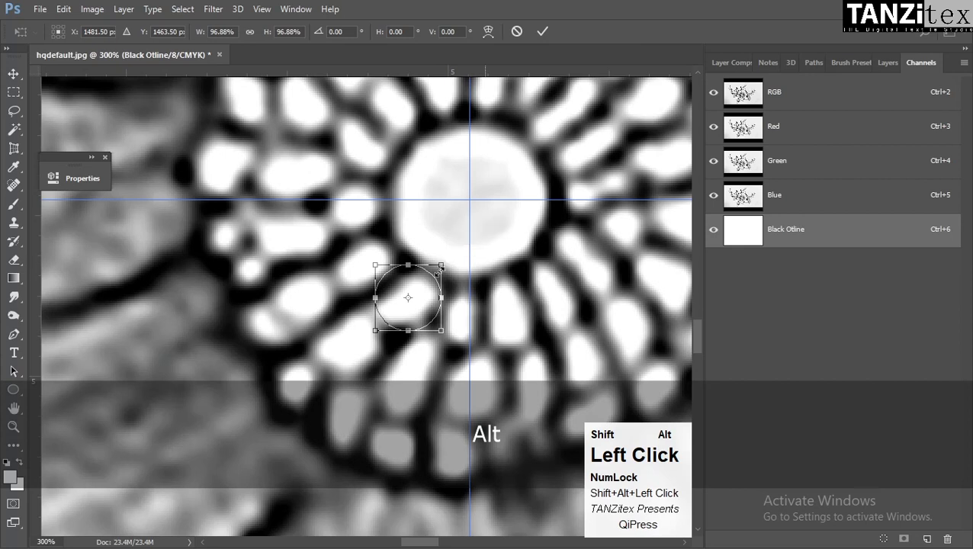
drag(422, 302, 425, 296)
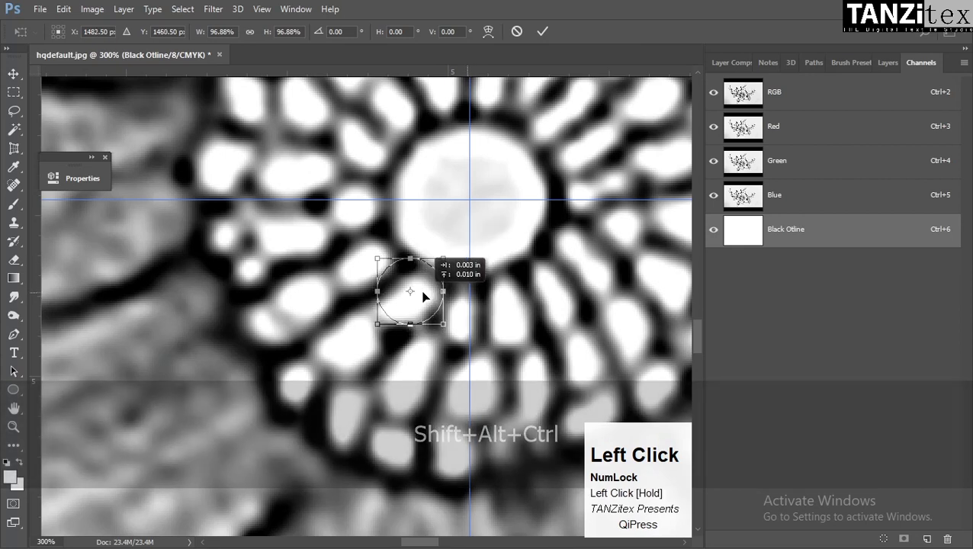
key(Return)
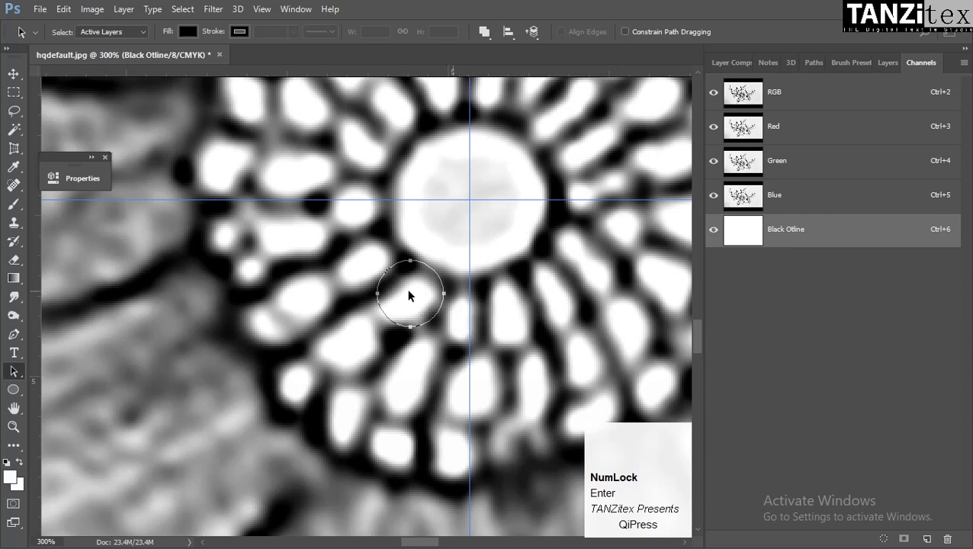
key(ctrl)
key(ctrl+c)
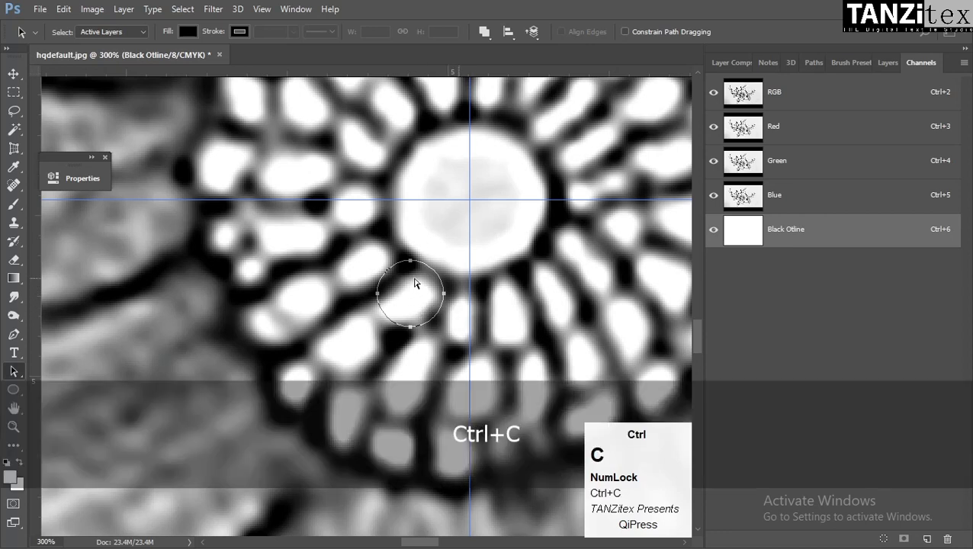
key(ctrl+v)
mouse_move(415, 302)
mouse_down()
mouse_move(517, 290)
mouse_move(396, 328)
mouse_move(431, 315)
mouse_move(421, 317)
mouse_up()
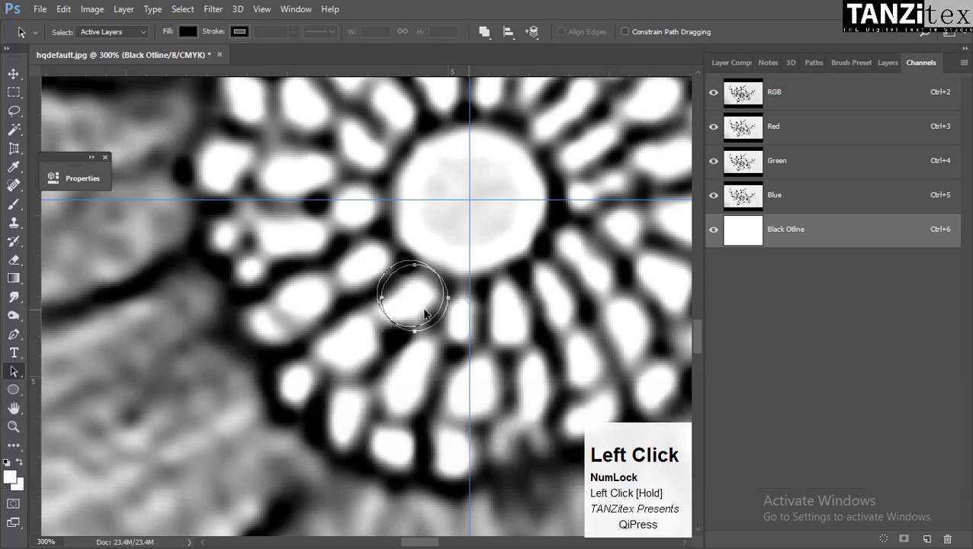
key(ctrl+alt+z)
key(ctrl+alt+z)
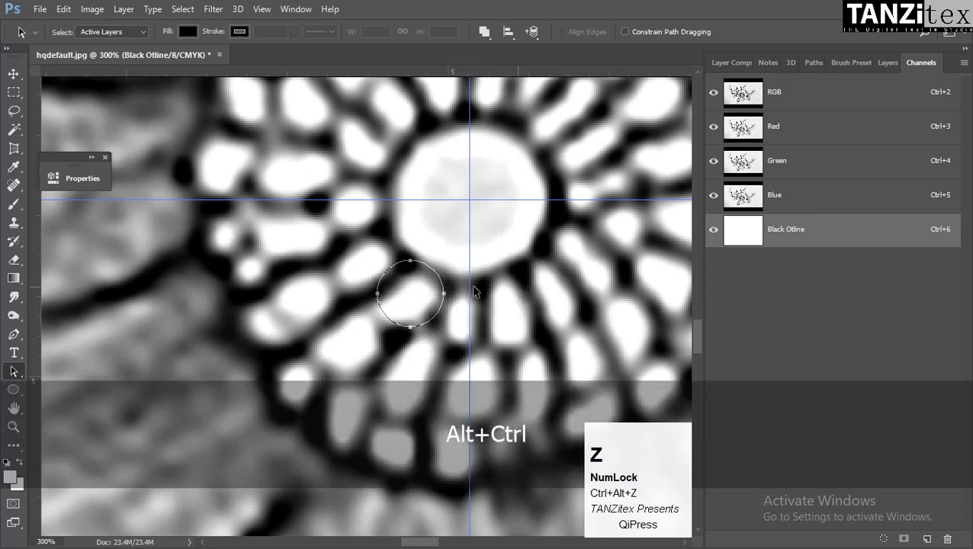
Try to rotate the circle's copy 30° about the guide crossing, then cancel the transform and delete the copy
key(ctrl+t)
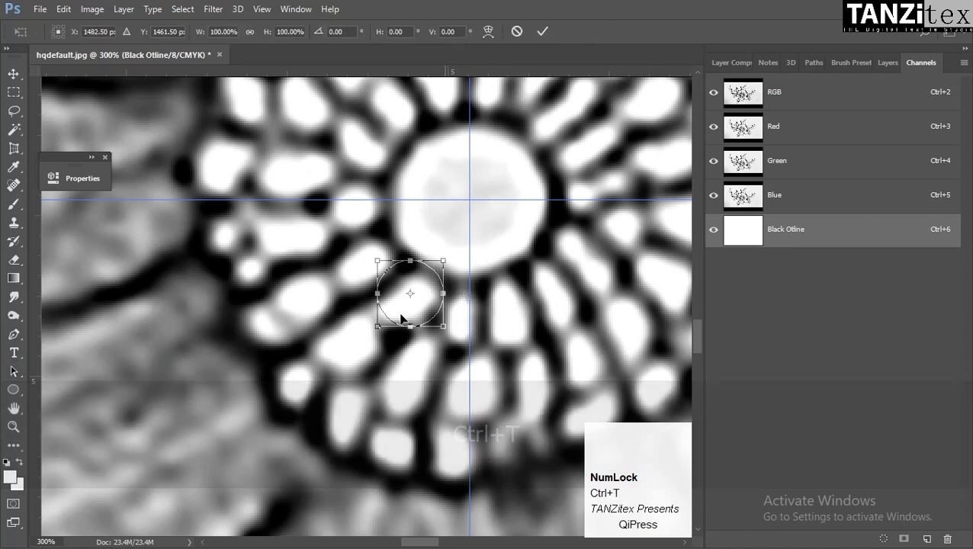
key(alt)
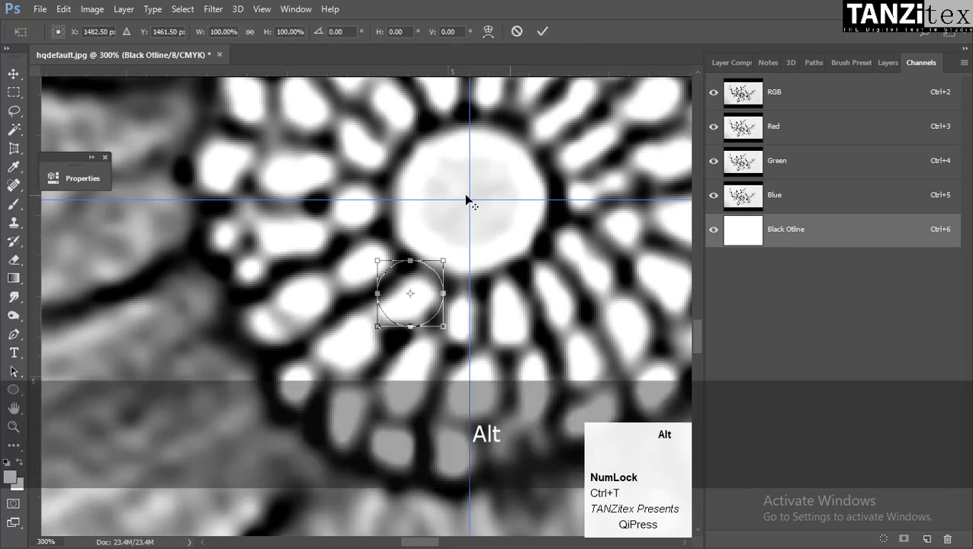
alt+click(470, 205)
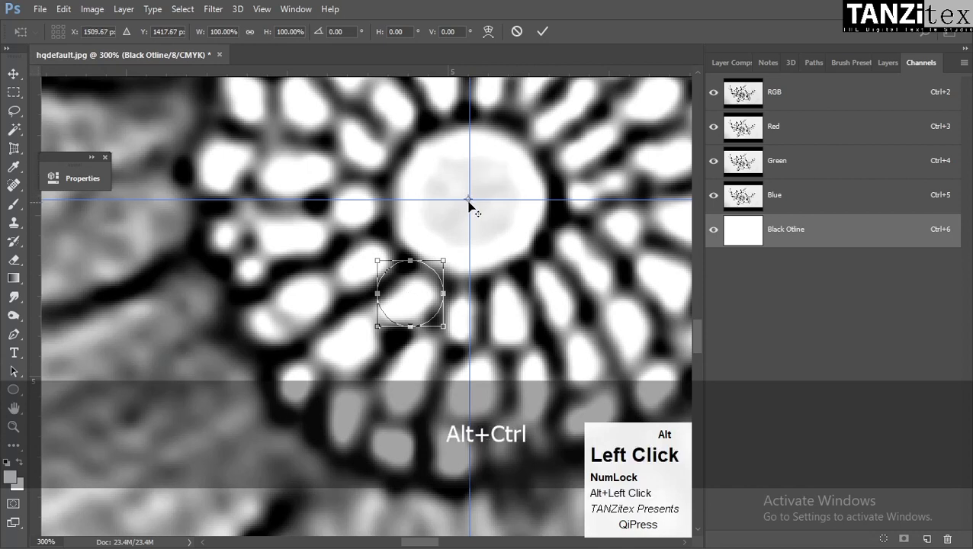
click(471, 207)
drag(471, 205, 471, 201)
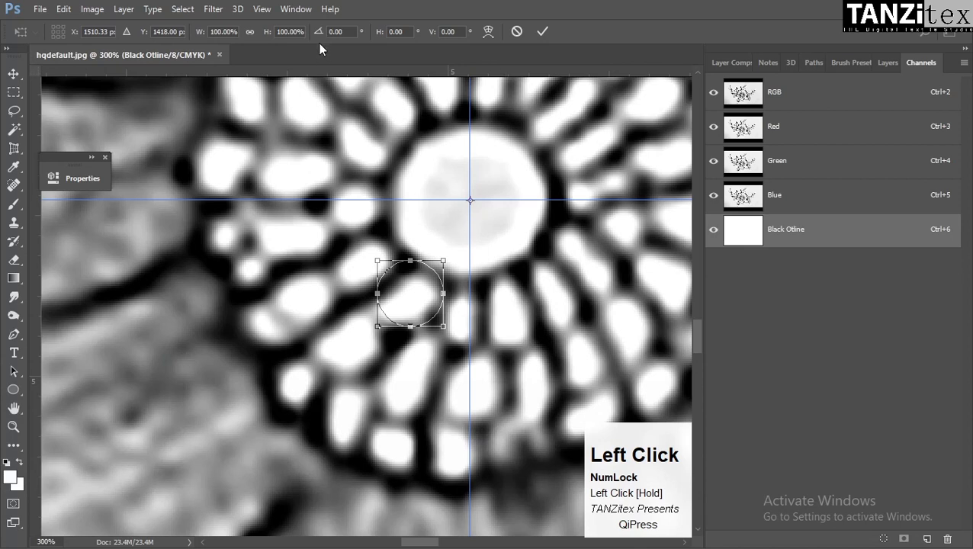
click(350, 32)
text(30)
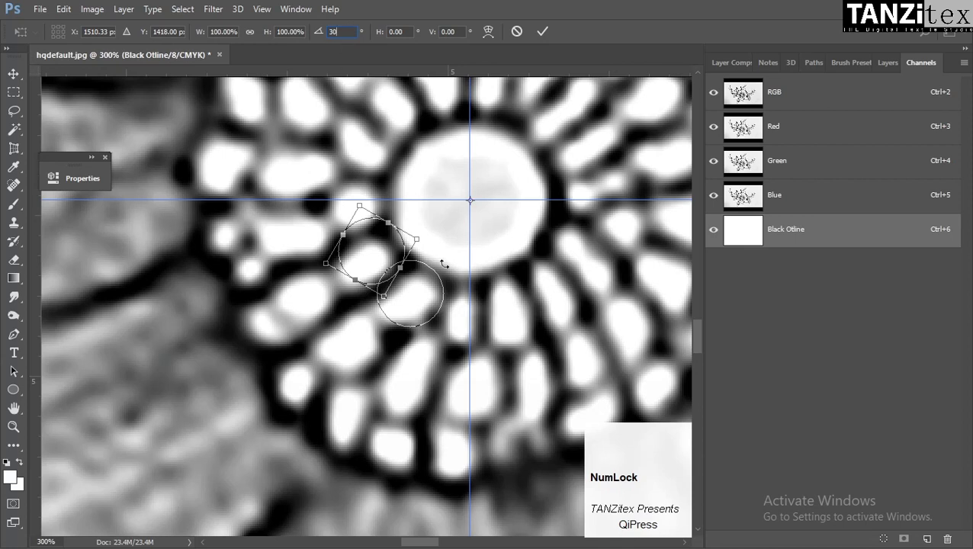
click(519, 31)
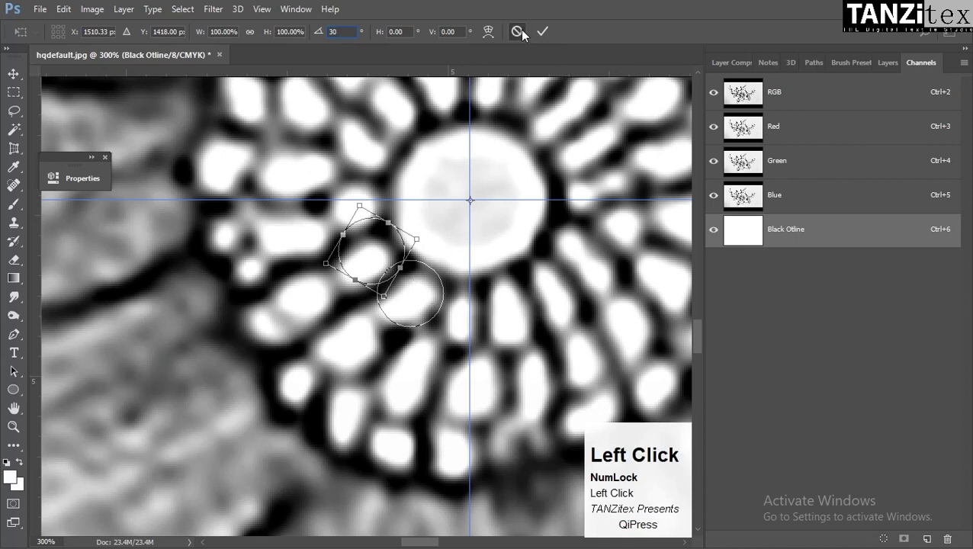
key(ctrl)
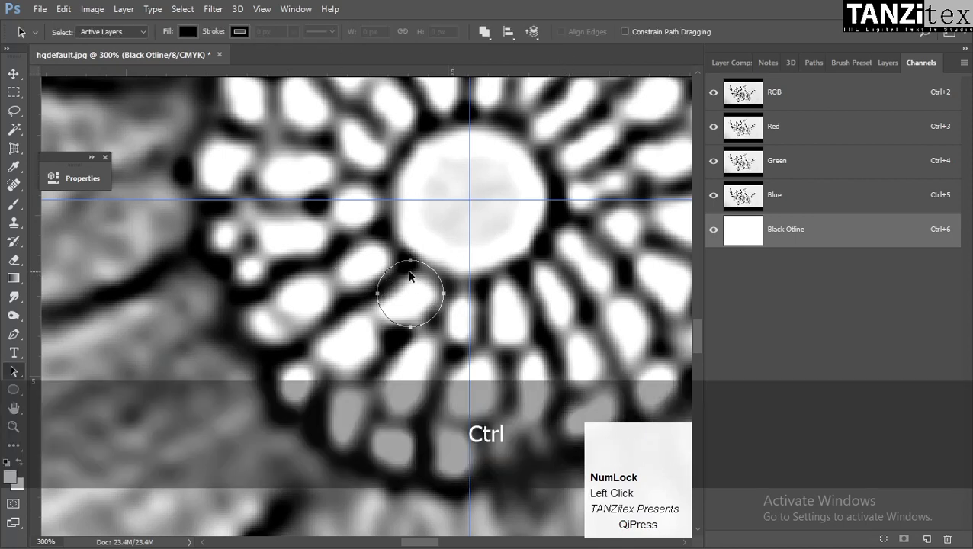
key(Delete)
Scale the circular path down proportionally about its centre so it fits more closely around the seed
key(ctrl)
key(ctrl+t)
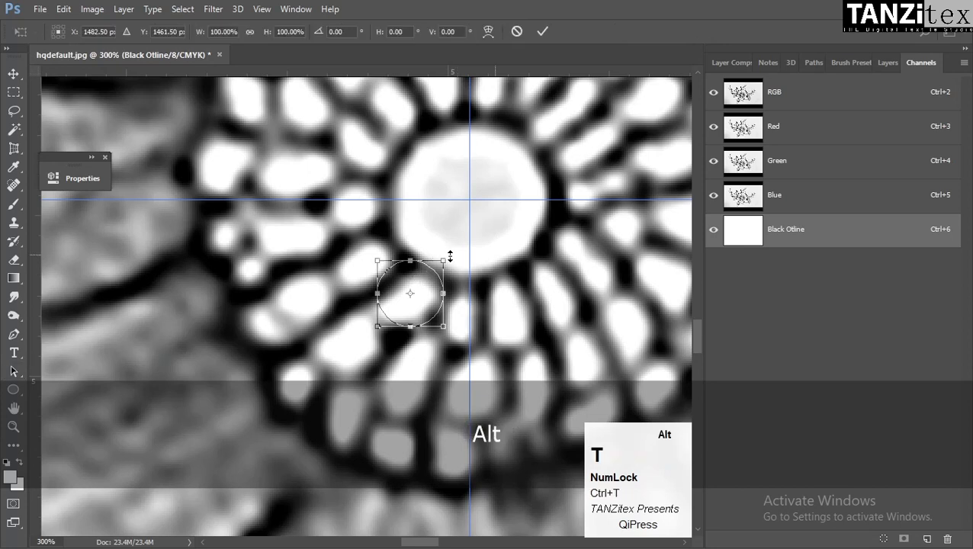
drag(446, 260, 439, 269)
key(Return)
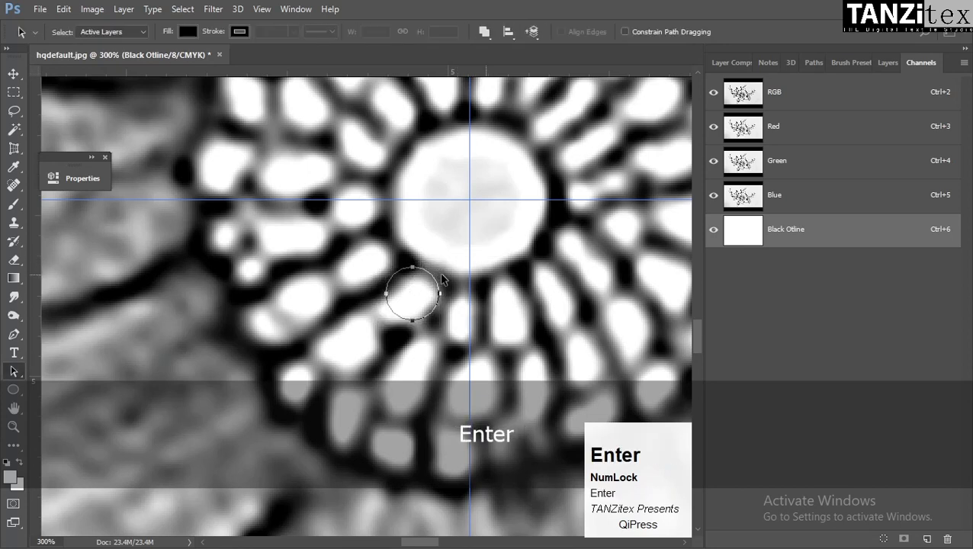
Try a duplicate of the reduced circle rotated 30° about the guide crossing, then cancel and delete the duplicate
key(ctrl+c)
key(ctrl+v)
key(ctrl+t)
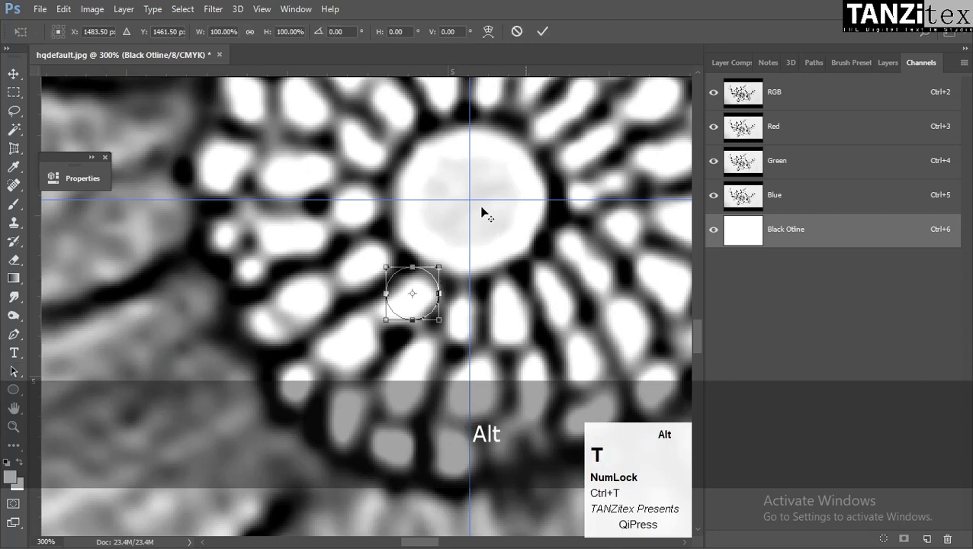
alt+click(470, 201)
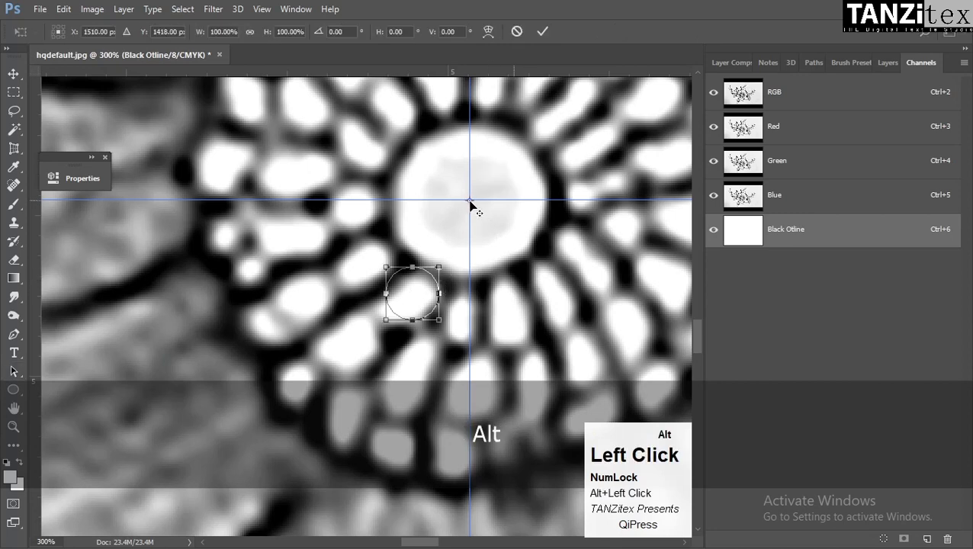
click(336, 32)
text(30)
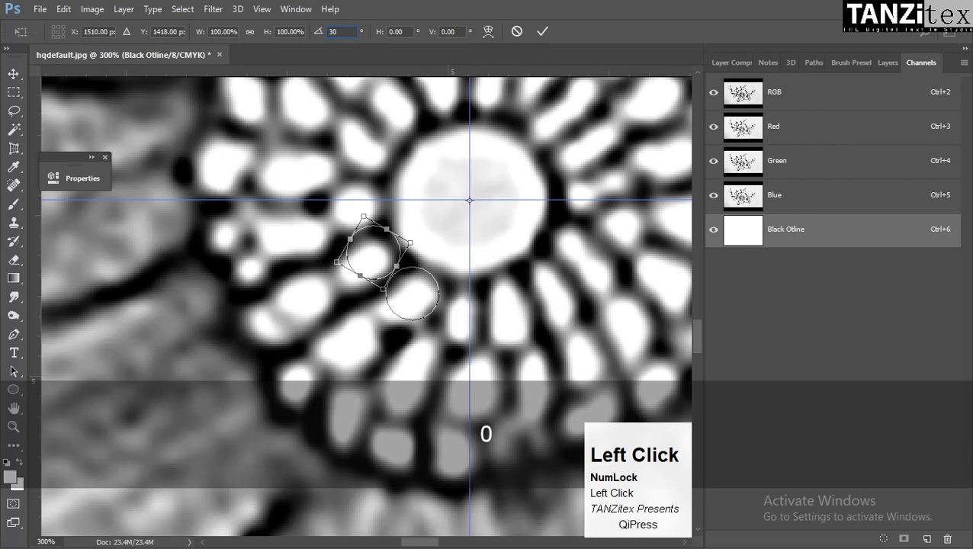
click(424, 200)
ctrl+click(403, 290)
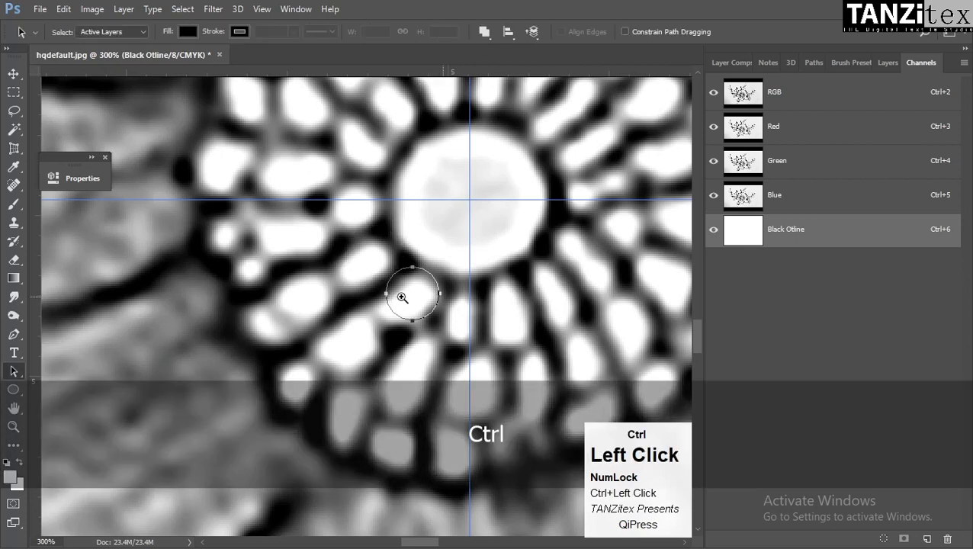
key(Delete)
Enlarge the circular path around the seed slightly and proportionally about its centre
key(ctrl+t)
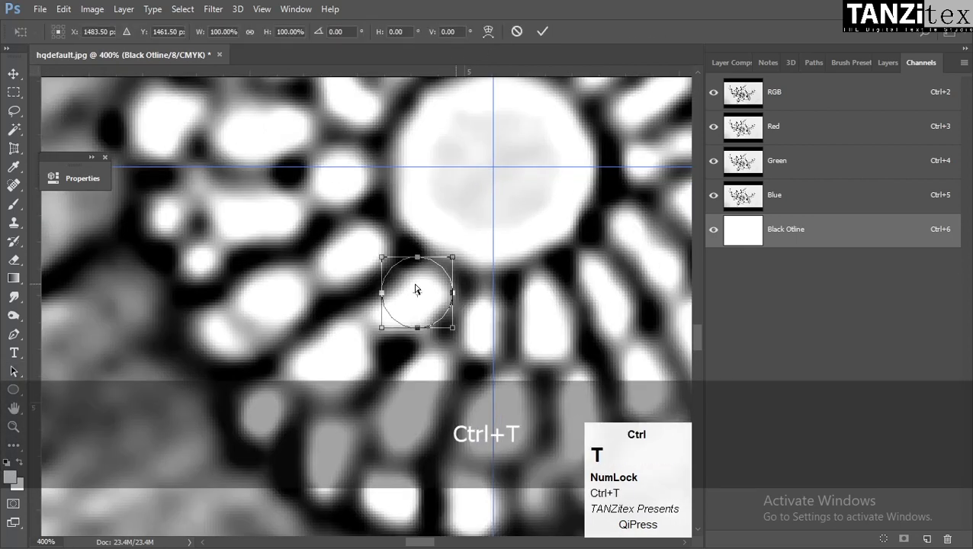
drag(452, 259, 455, 254)
key(Return)
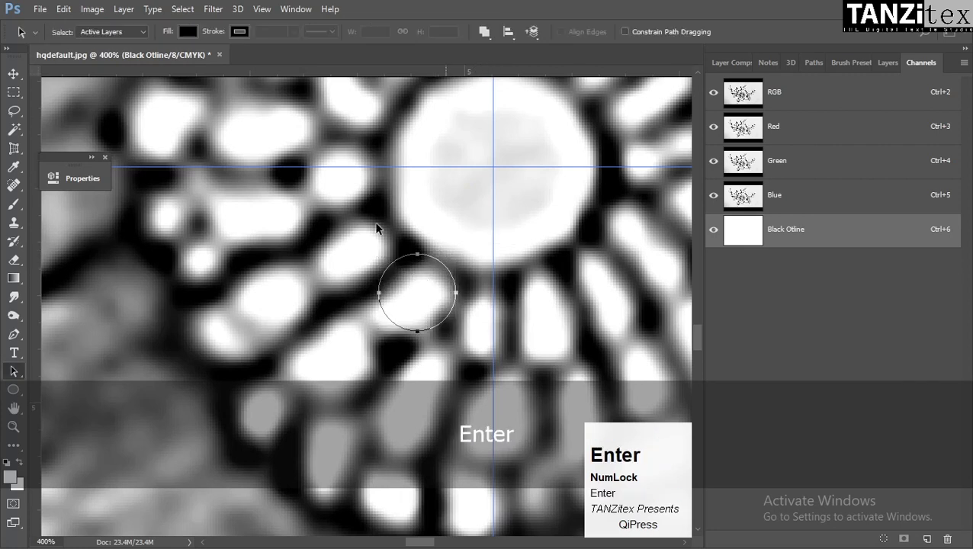
Try to place a pasted copy of the enlarged circle rotated 30° about the guide crossing, then undo the rotation and remove the copy
key(ctrl+v)
key(ctrl+t)
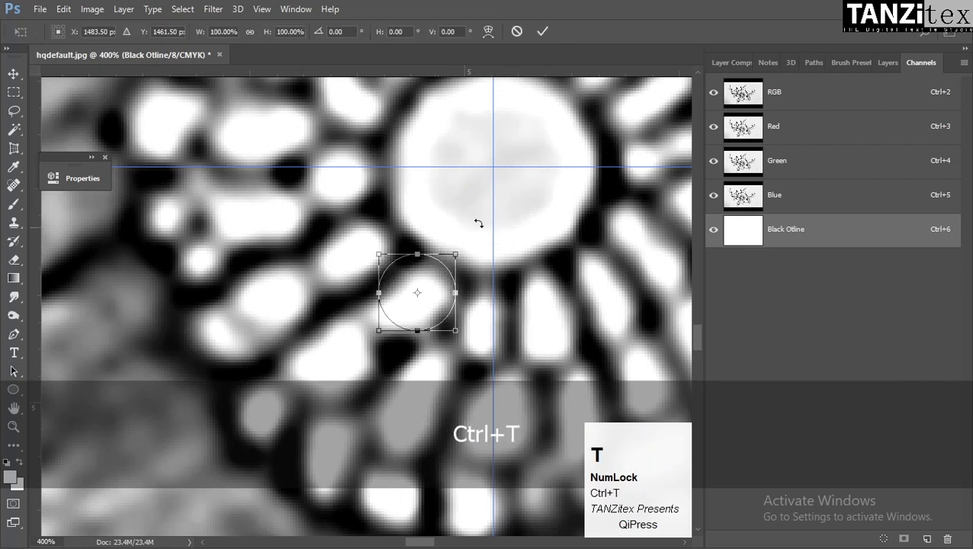
alt+click(493, 166)
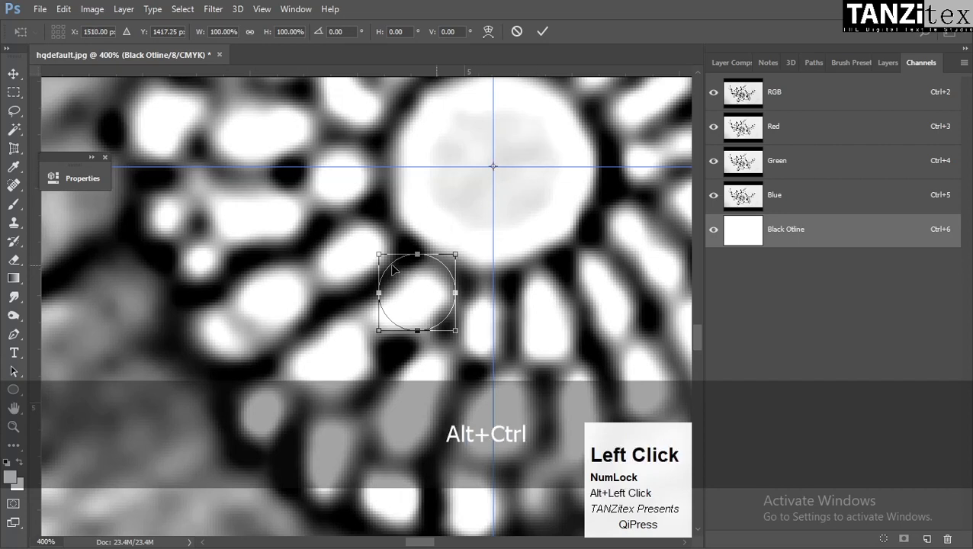
click(337, 31)
text(30)
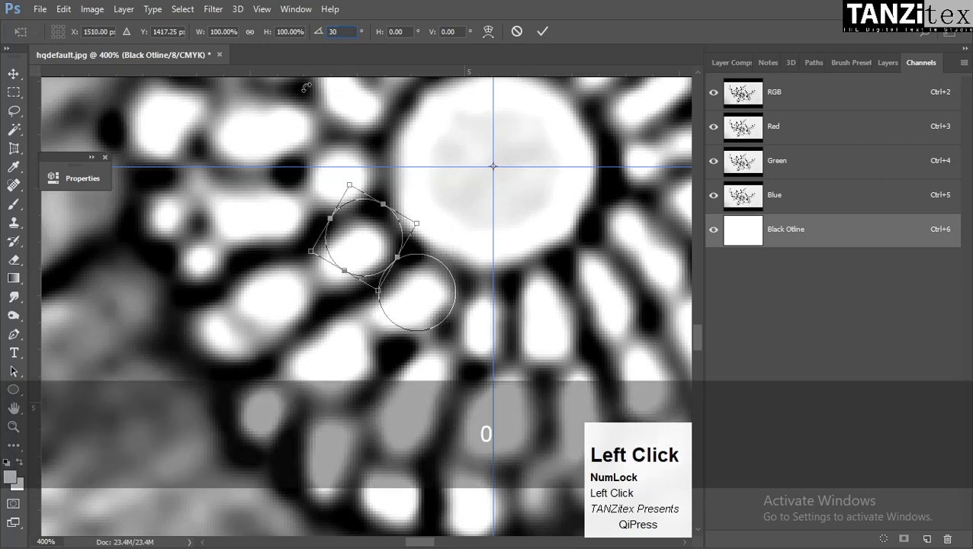
key(space)
drag(387, 256, 335, 220)
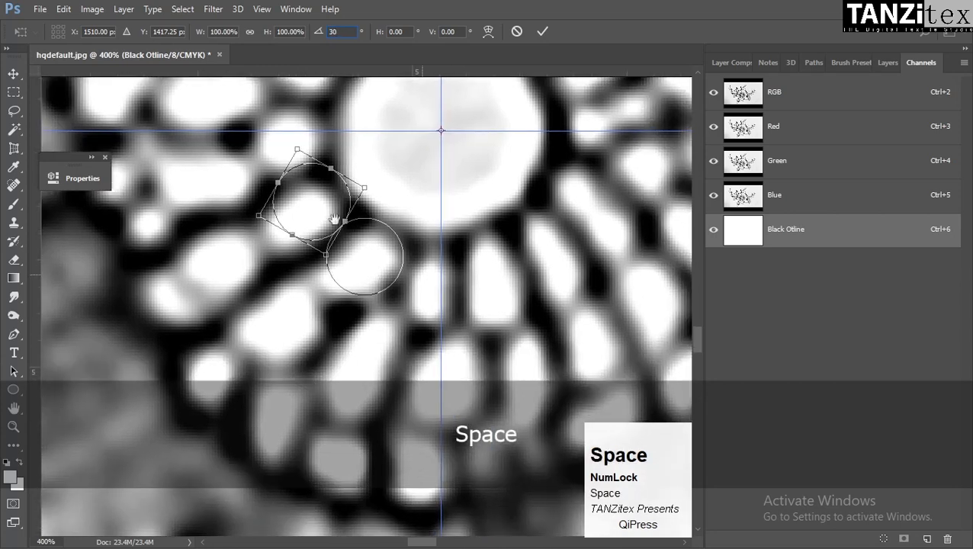
key(Return)
click(408, 184)
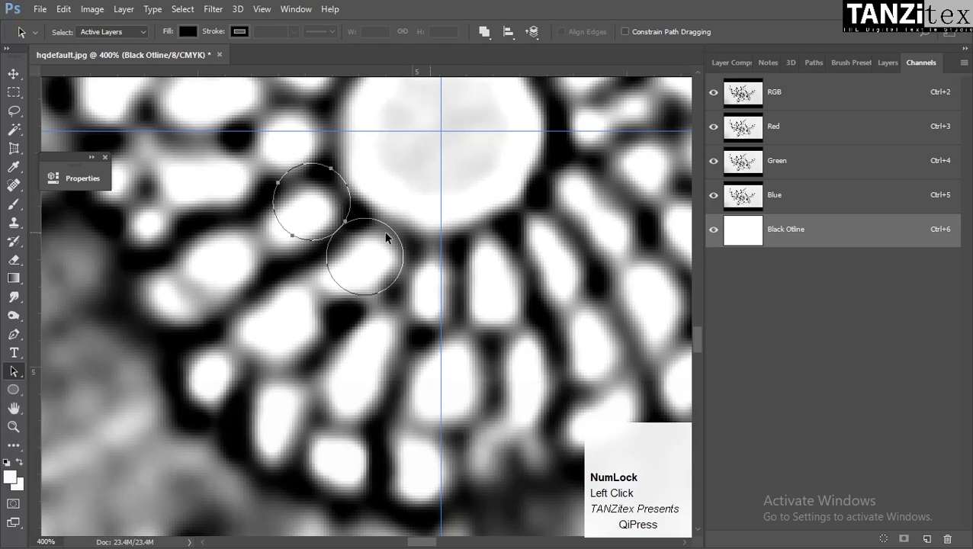
key(ctrl+alt+z)
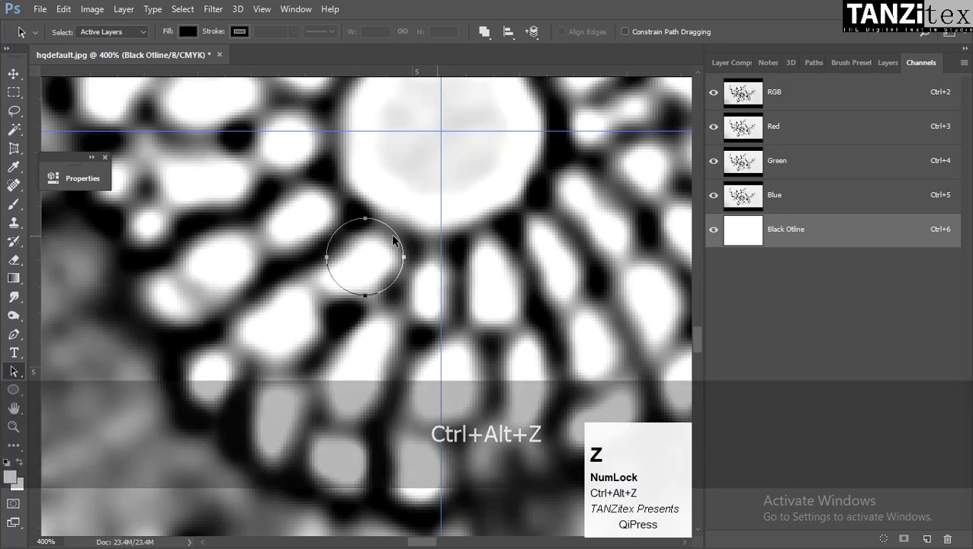
key(Delete)
click(384, 184)
Try a pasted copy of the circular path rotated 30° about the guide crossing at the flower centre
key(space)
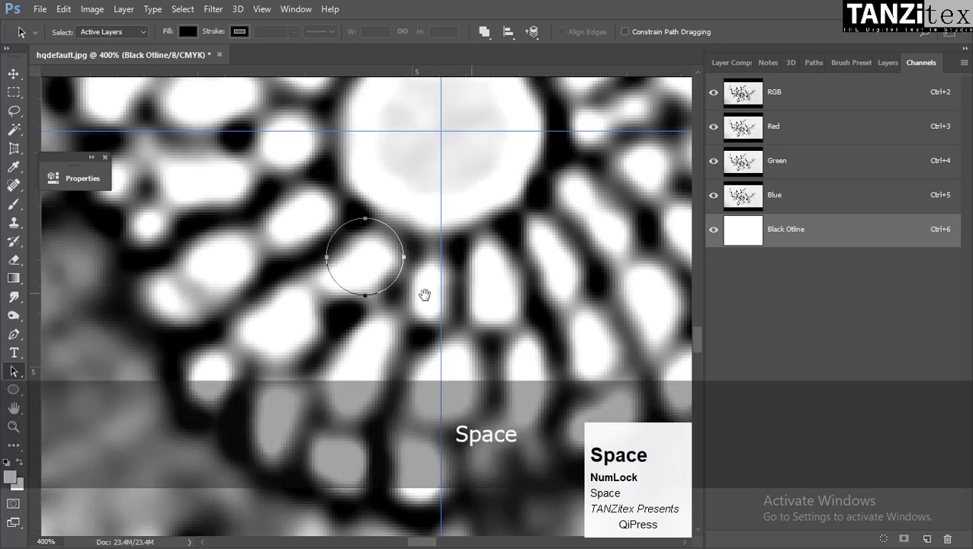
drag(426, 293, 379, 332)
key(ctrl+c)
key(ctrl+v)
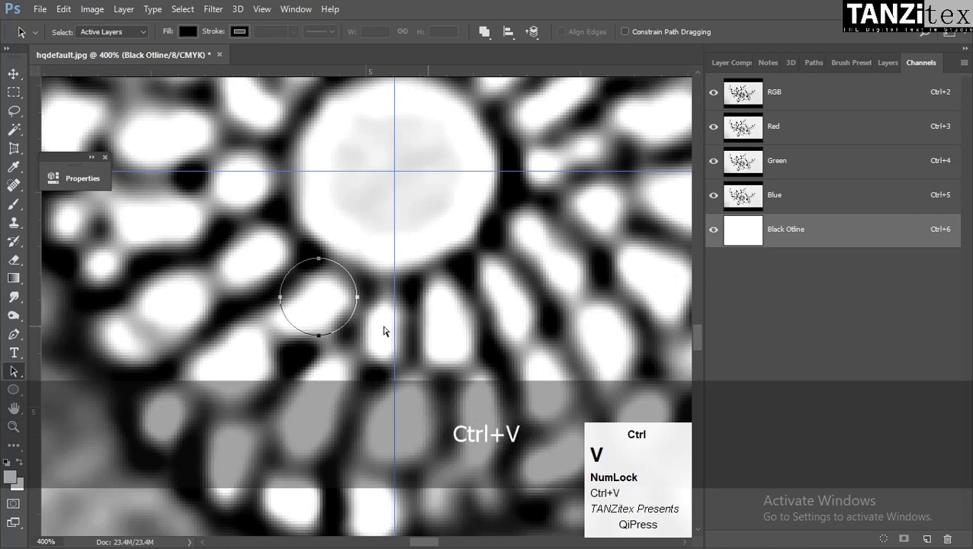
key(ctrl+t)
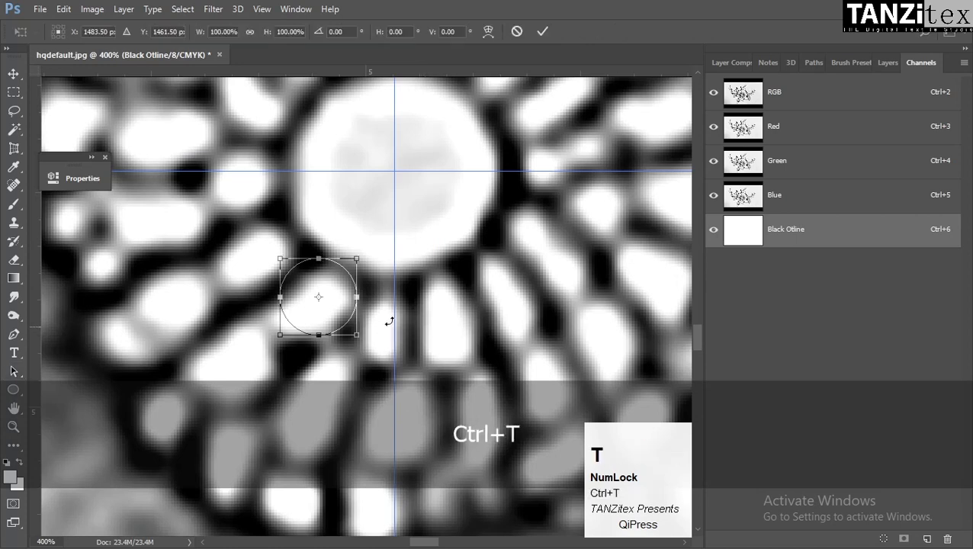
alt+click(394, 175)
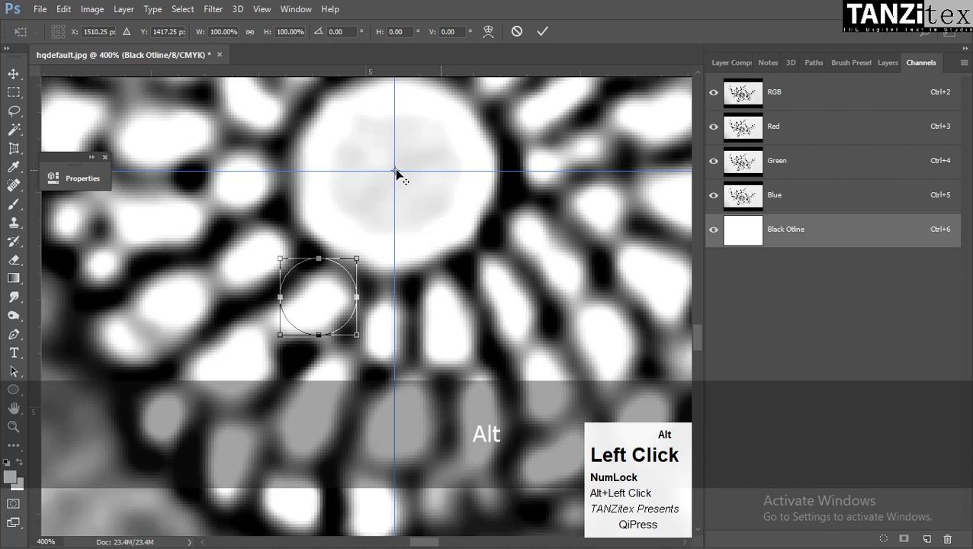
ctrl+alt+click(394, 174)
drag(395, 174, 394, 172)
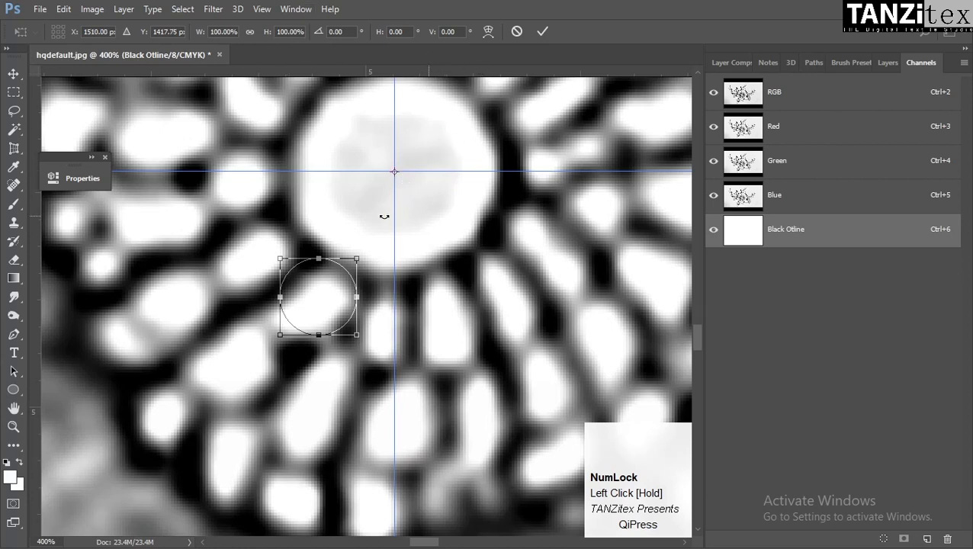
click(347, 32)
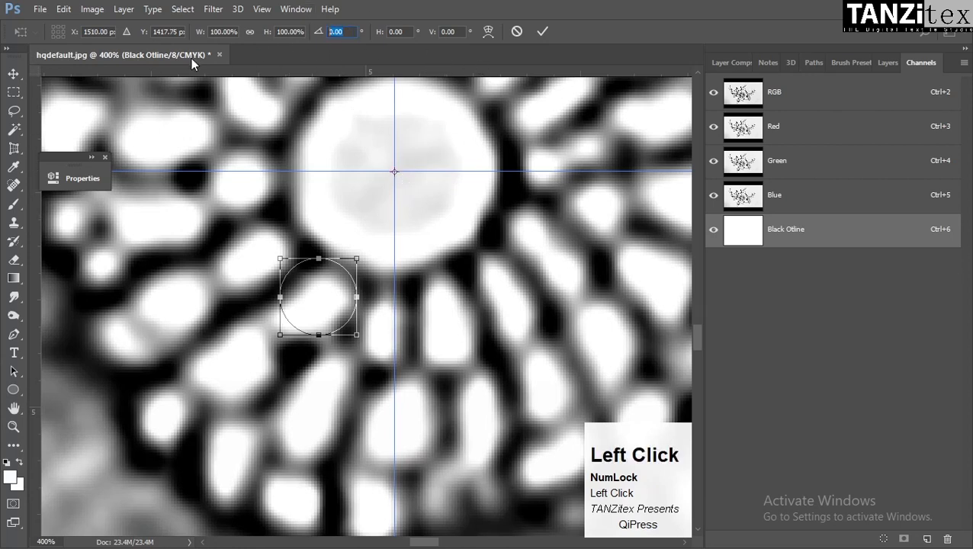
text(30)
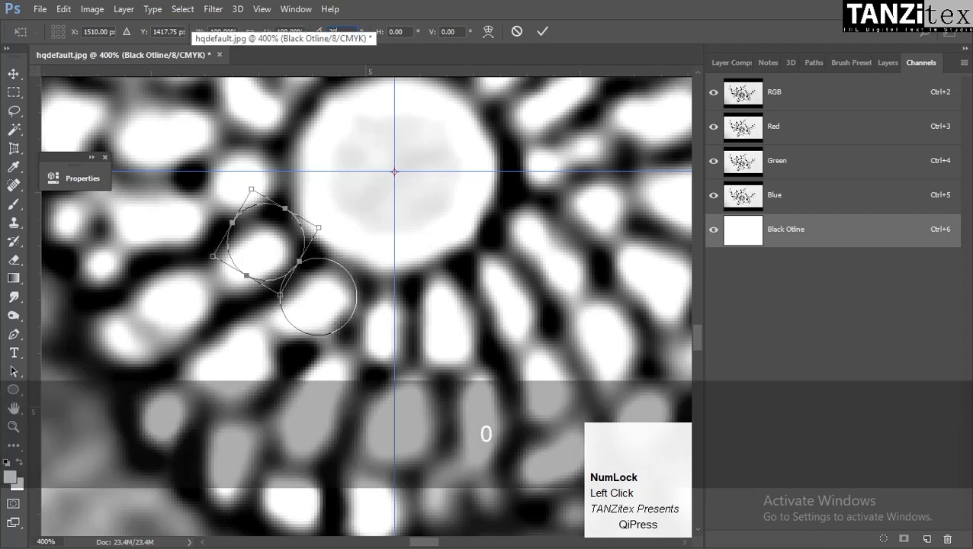
key(Return)
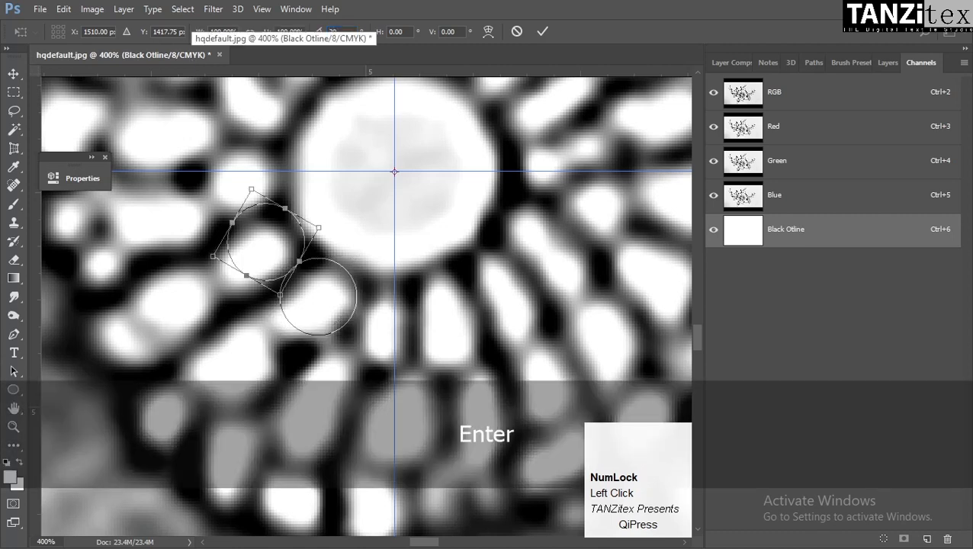
Try repeating the 30° rotated copy of the circle all the way around the flower centre
key(shift)
key(ctrl+shift+alt+t)
key(ctrl+shift+alt+t)
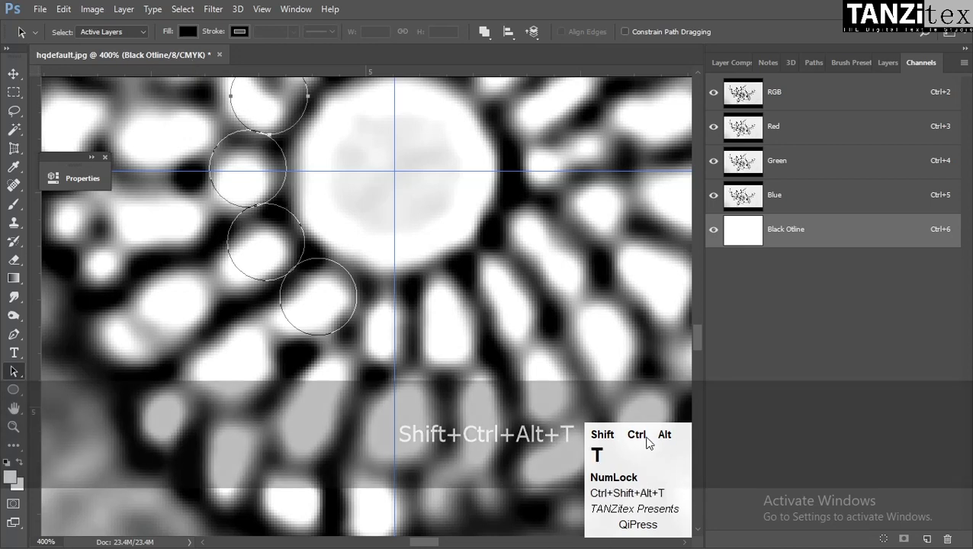
key(ctrl+shift+alt+t)
key(ctrl+shift+alt+t)
key(ctrl+shift+alt+t)
key(ctrl+shift+alt+t)
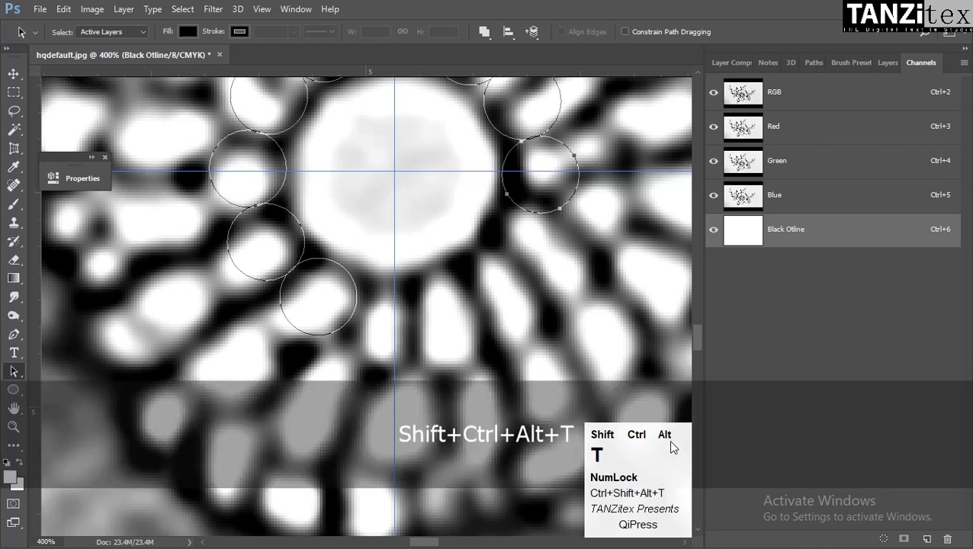
key(ctrl+shift+alt+t)
Undo the repeated circles and the 30° rotation, and delete the pasted duplicate so one circle remains
key(ctrl+alt+z)
key(ctrl+alt+z)
key(ctrl+alt+z)
key(ctrl+alt+z)
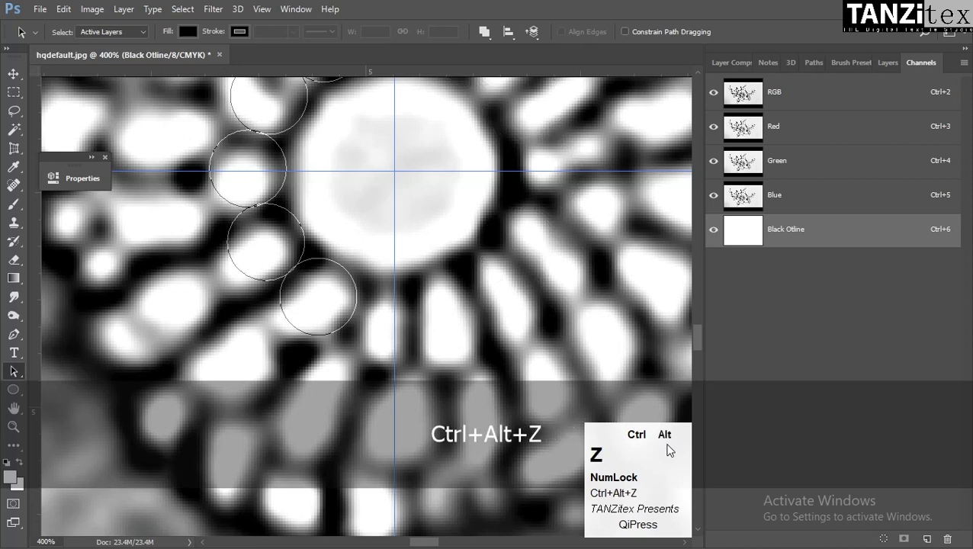
key(ctrl+alt+z)
key(ctrl+alt+z)
key(ctrl+alt+z)
key(space)
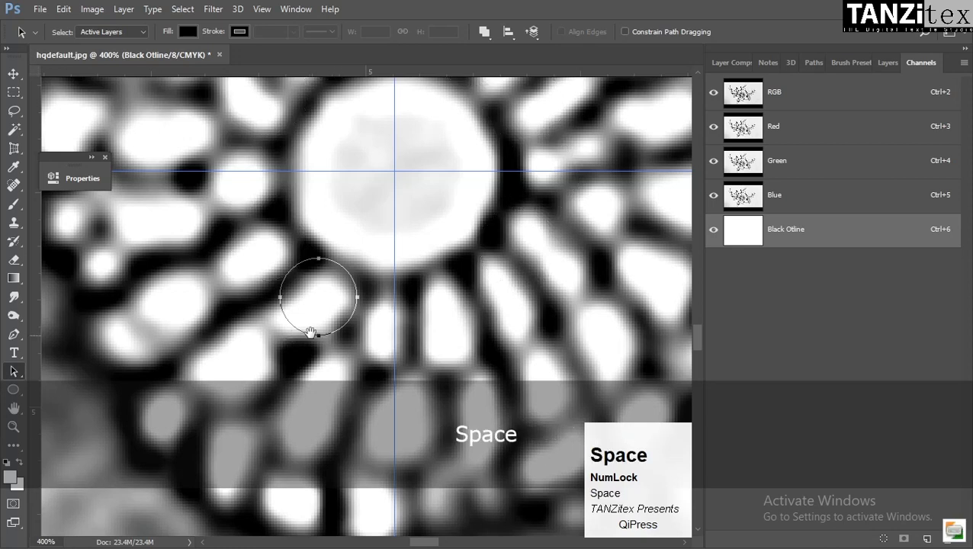
drag(323, 351, 458, 309)
click(505, 328)
key(Delete)
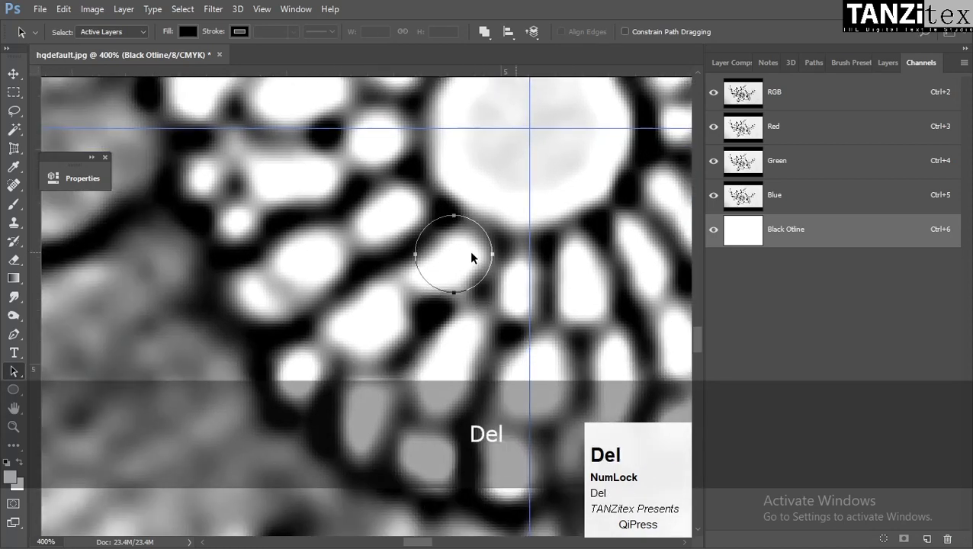
Draw an open curved path with the Pen tool from the circle's lower edge around the adjoining outer seed
ctrl+alt+click(453, 319)
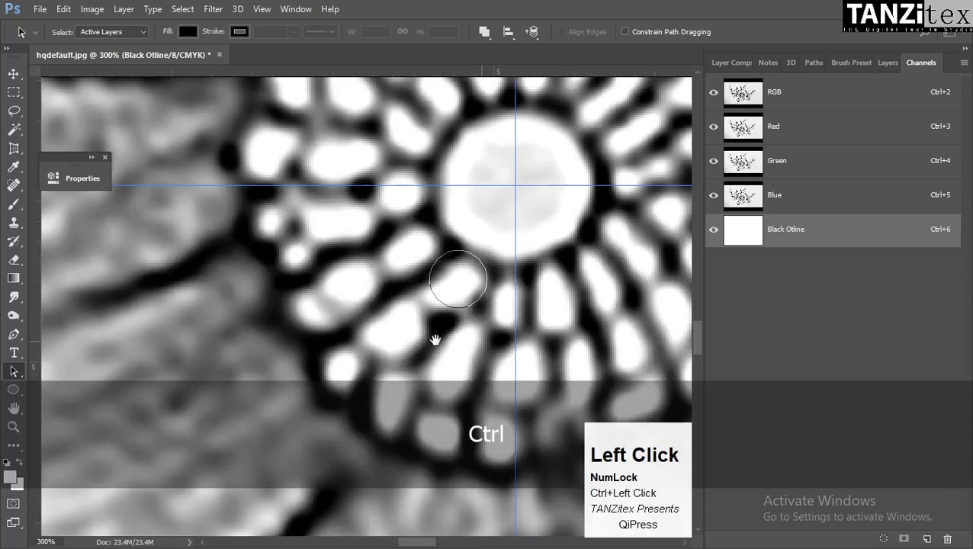
drag(435, 339, 543, 306)
key(p)
key(space)
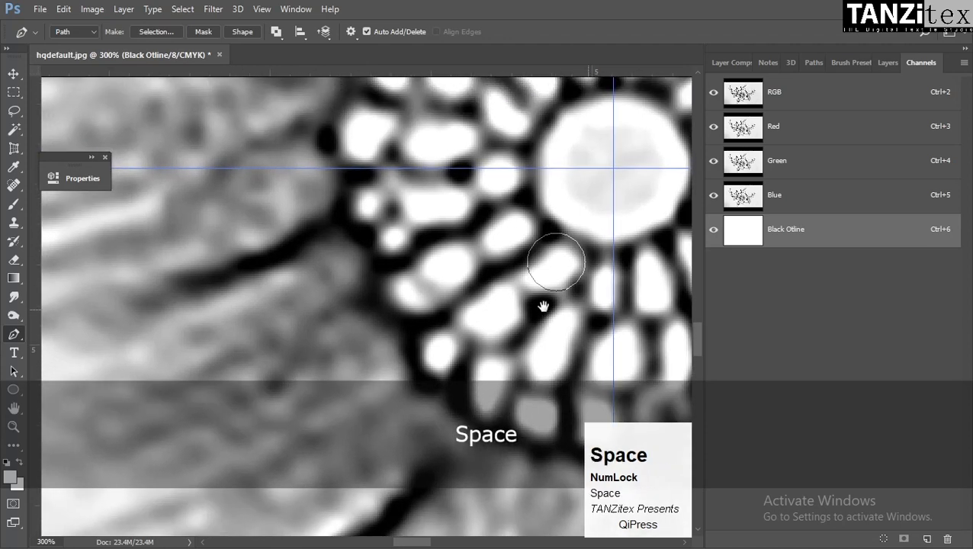
ctrl+click(512, 263)
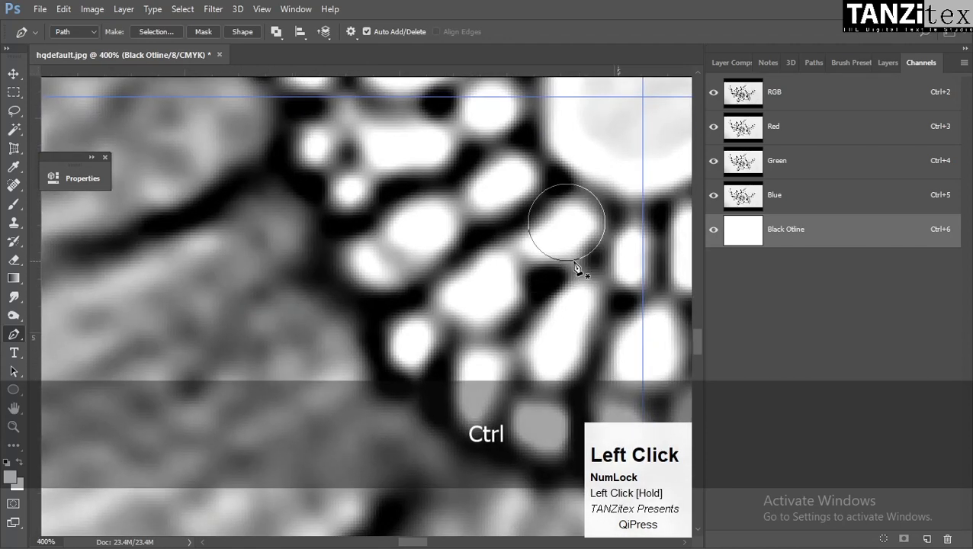
drag(569, 278, 531, 279)
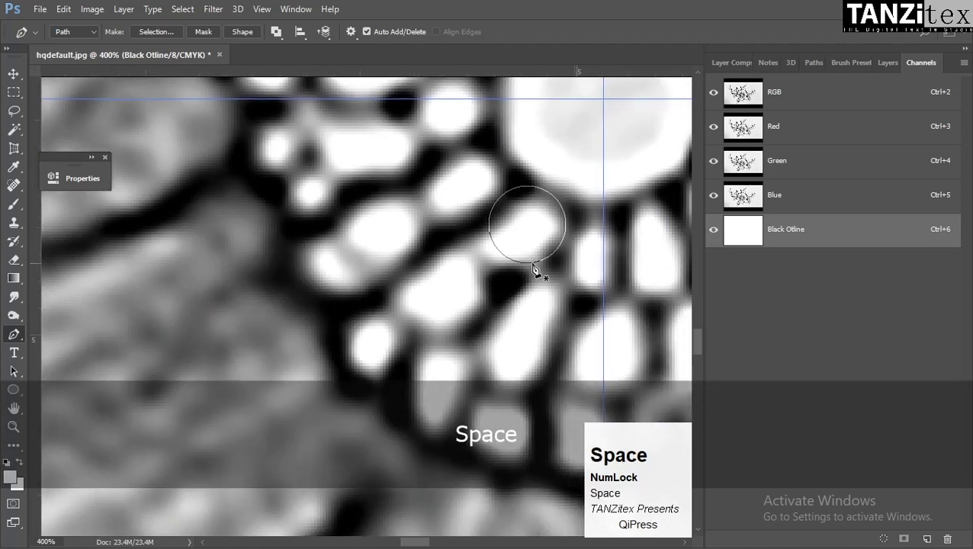
click(532, 263)
drag(469, 323, 434, 323)
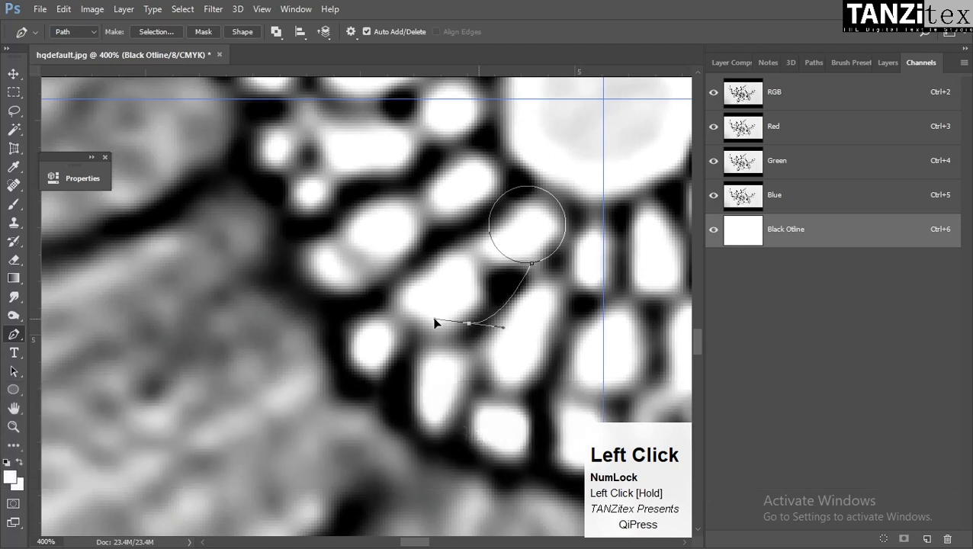
drag(441, 247, 452, 226)
ctrl+click(482, 285)
Add a second open curve from the circle's left edge outward, meeting the end of the first scallop
click(494, 246)
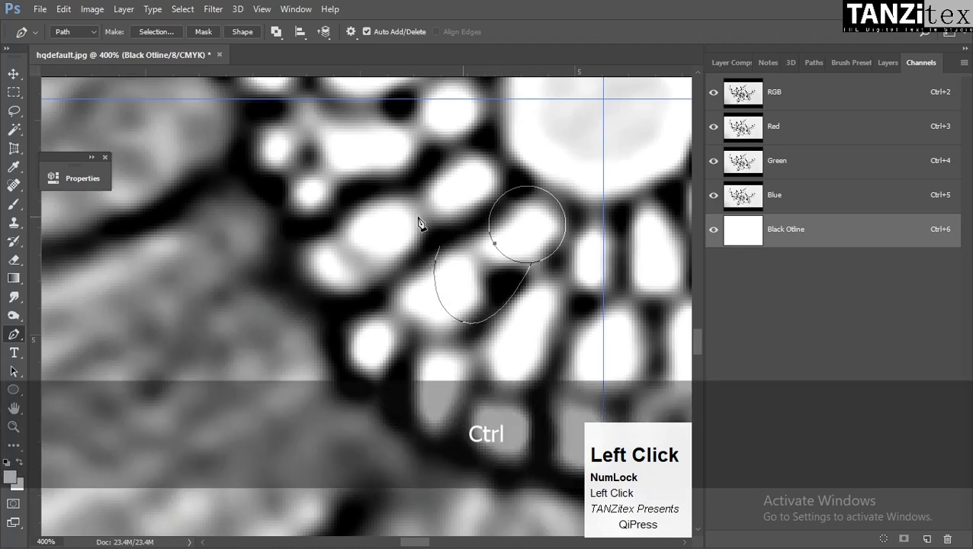
drag(418, 216, 400, 157)
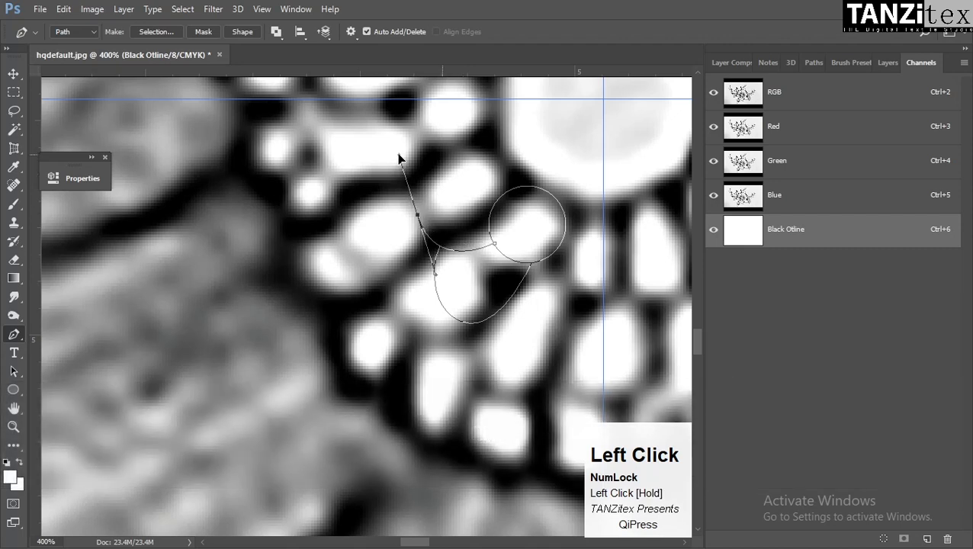
ctrl+click(457, 325)
Draw a third scallop curve from the first scallop's left side, looping below it back to its lower right edge
drag(470, 329, 479, 302)
key(space)
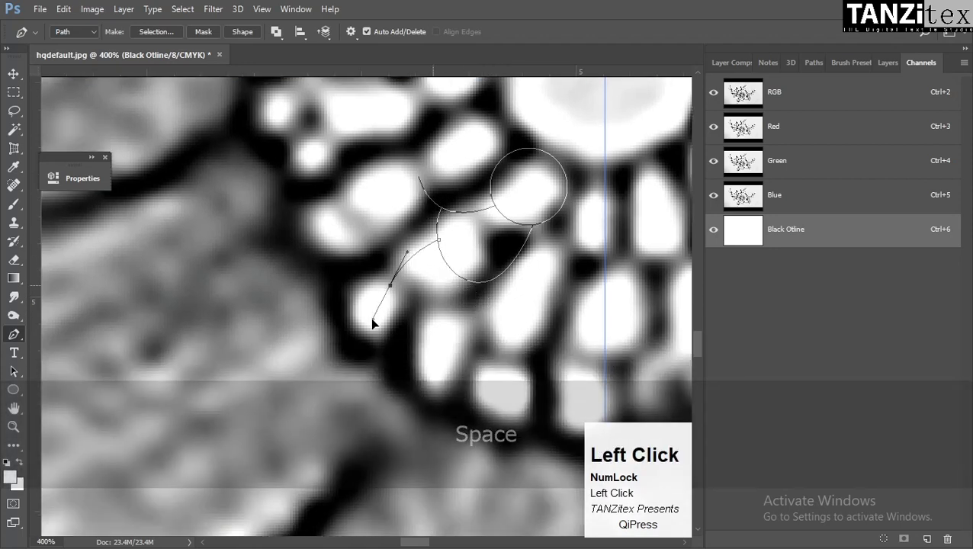
drag(390, 285, 375, 336)
drag(490, 288, 520, 219)
Reshape the third scallop by moving its anchors and handles until it forms a rounder arc, and deselect the path
ctrl+click(392, 289)
drag(392, 286, 385, 288)
drag(438, 240, 387, 254)
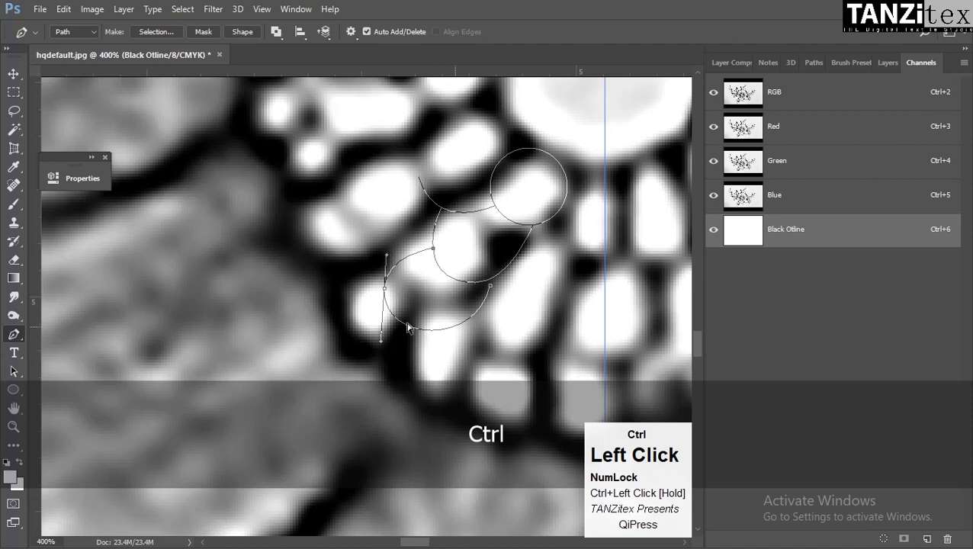
drag(383, 288, 396, 302)
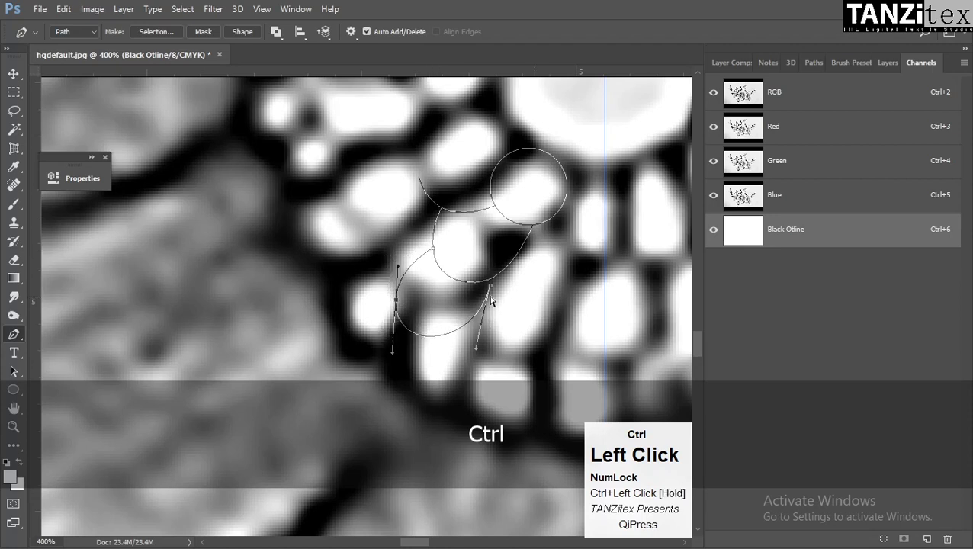
drag(490, 297, 496, 280)
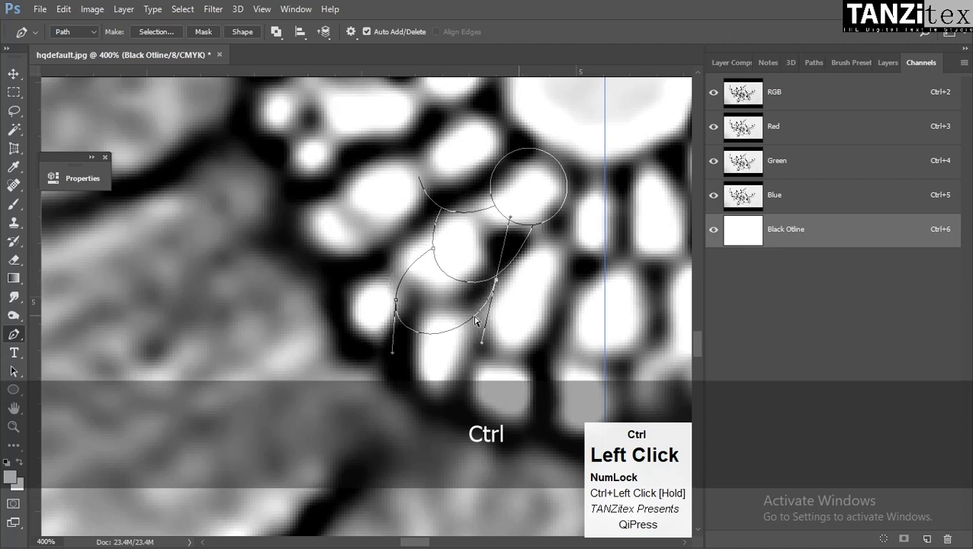
drag(484, 342, 492, 359)
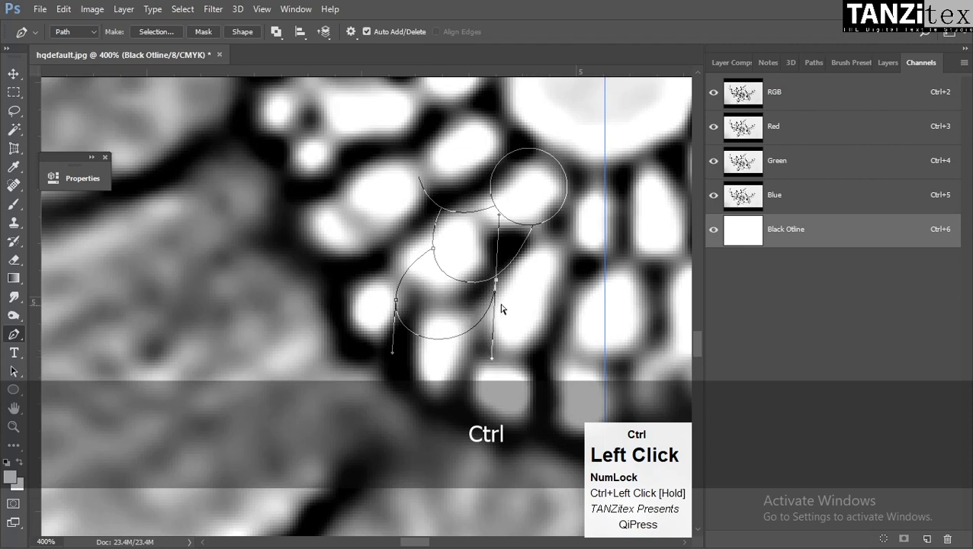
drag(497, 285, 499, 276)
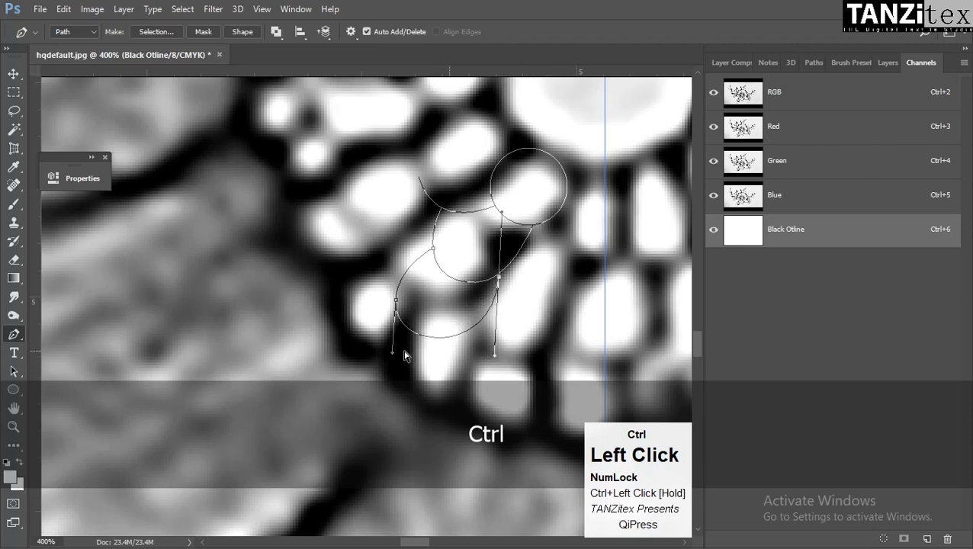
click(393, 355)
drag(393, 355, 403, 360)
ctrl+click(494, 364)
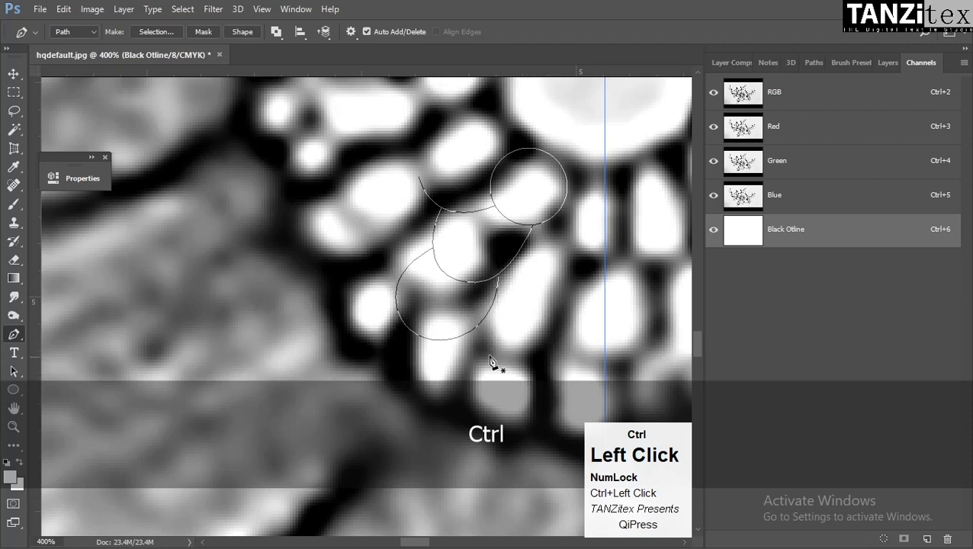
Draw a scallop from the third scallop's left side up to the short curve beside the circle, and adjust its end anchor
drag(510, 284, 530, 243)
drag(451, 348, 434, 369)
ctrl+click(436, 369)
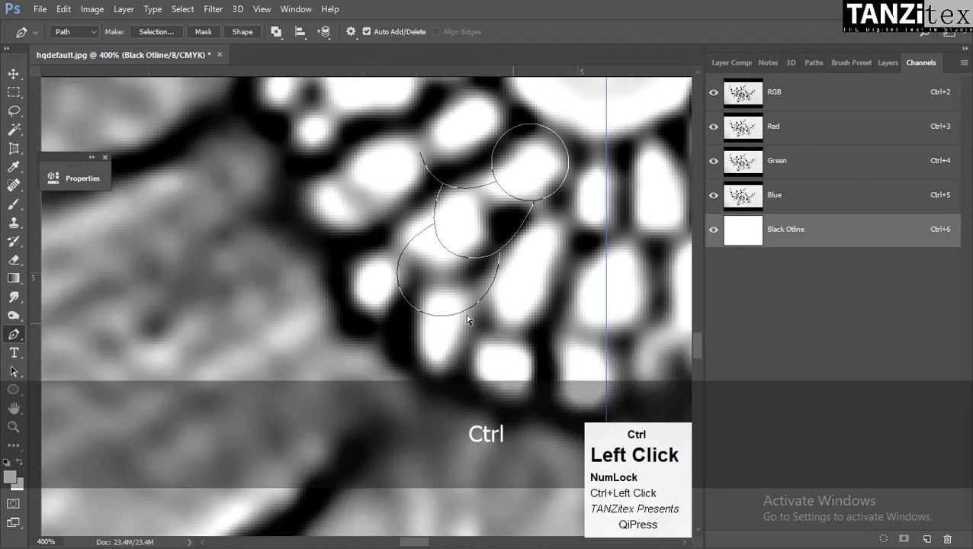
drag(441, 252, 520, 342)
key(p)
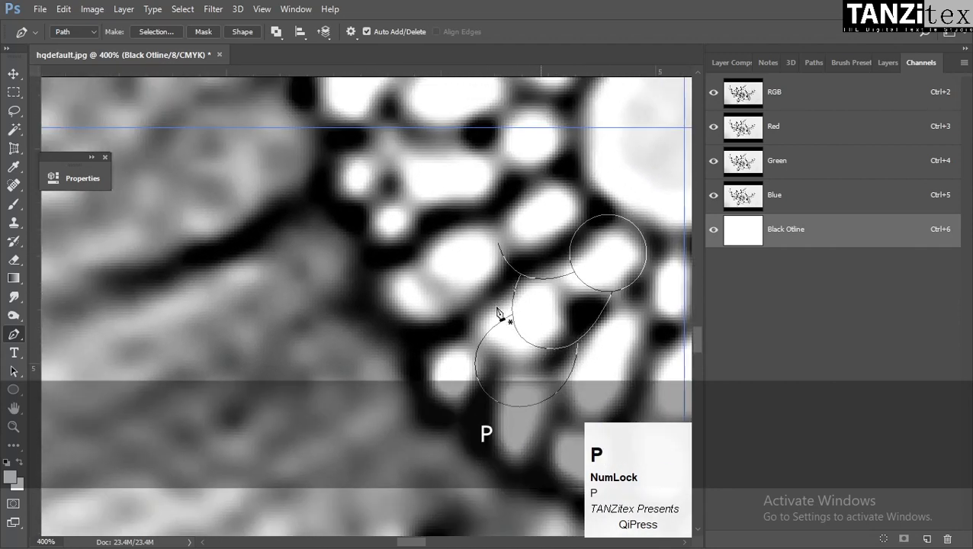
click(473, 364)
drag(438, 314, 435, 273)
mouse_move(499, 245)
mouse_down()
mouse_move(534, 241)
mouse_move(500, 254)
mouse_up()
ctrl+click(501, 252)
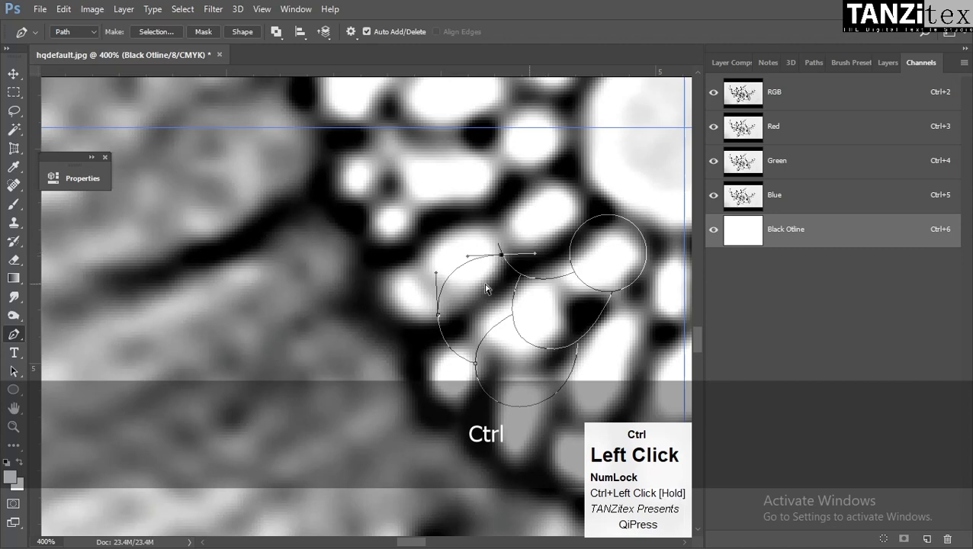
drag(487, 288, 488, 291)
drag(512, 306, 512, 308)
Draw a rounded scallop around the seed below the third scallop, with both ends on that scallop's lower edge
drag(538, 376, 512, 325)
drag(498, 399, 421, 342)
ctrl+click(520, 282)
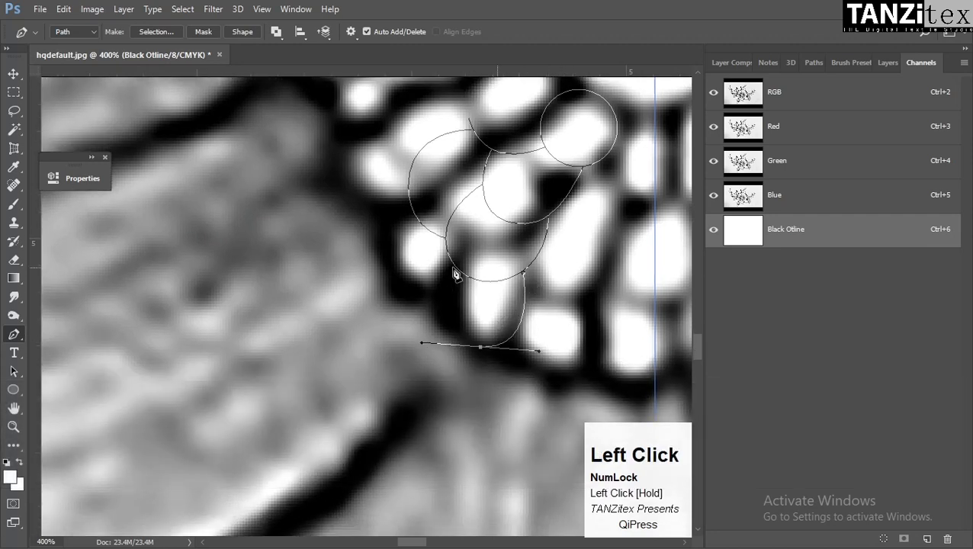
drag(453, 265, 473, 247)
ctrl+click(479, 309)
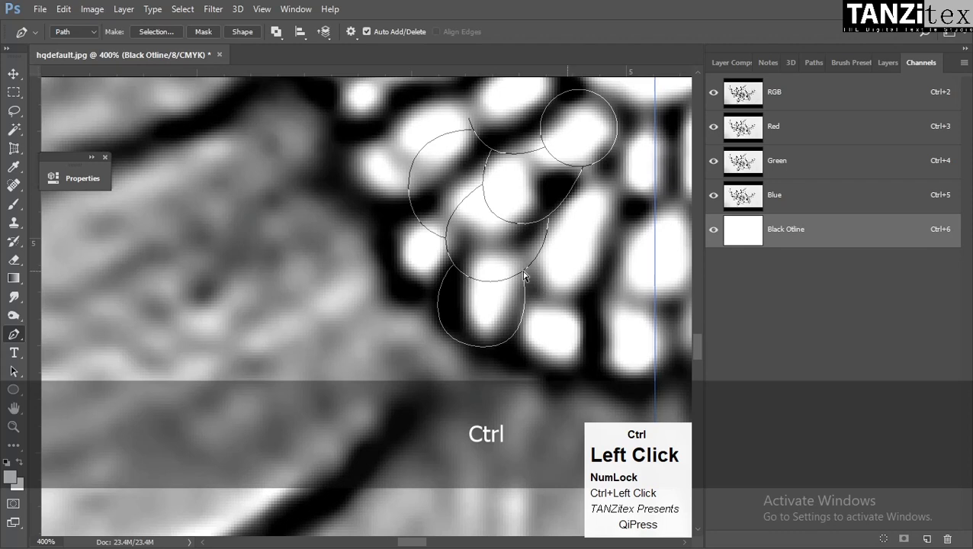
Adjust the lowest scallop's direction handles to even out its curve on both sides
ctrl+click(523, 275)
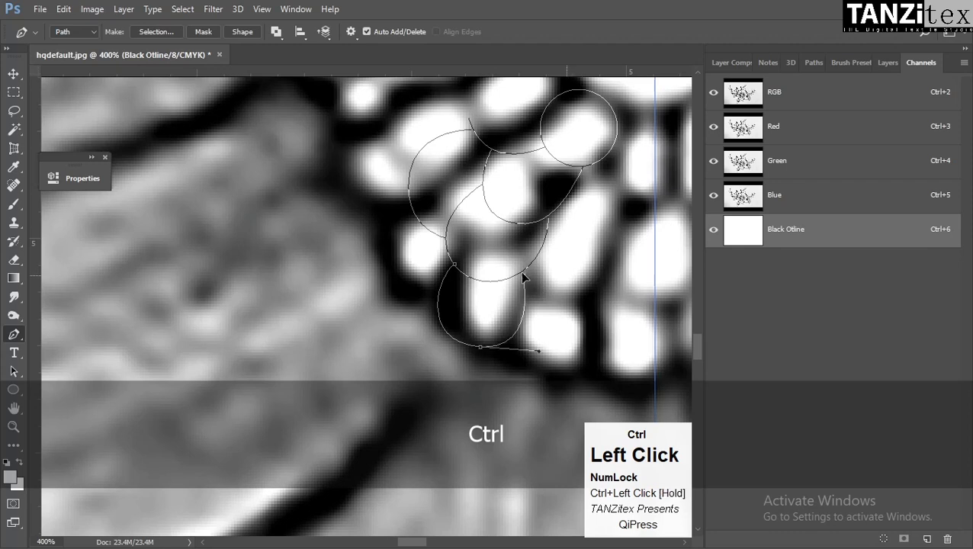
ctrl+click(450, 281)
drag(422, 342, 433, 342)
ctrl+click(468, 294)
Draw an outer scallop around the small seed, joining the lowest scallop's left side to the upper left scallop
click(439, 310)
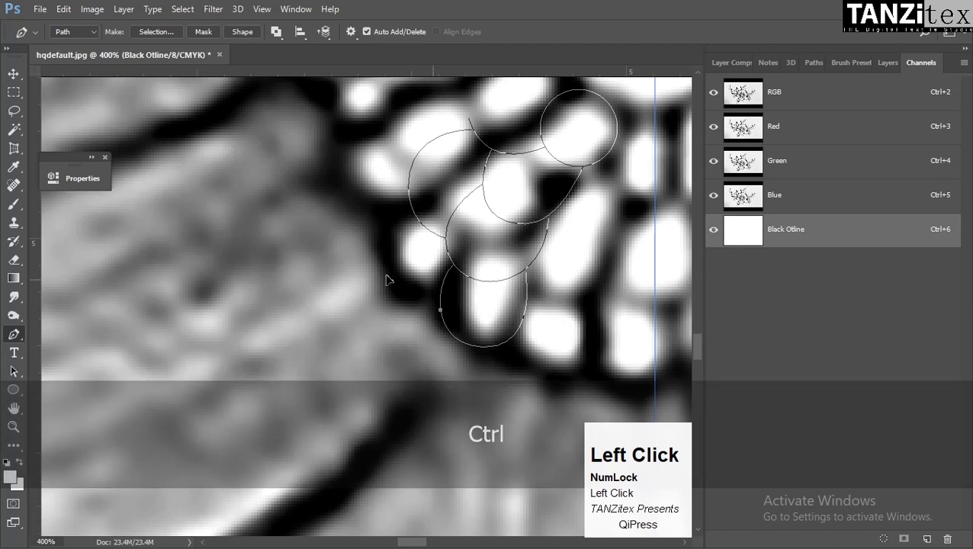
drag(391, 281, 382, 238)
click(412, 206)
ctrl+click(408, 250)
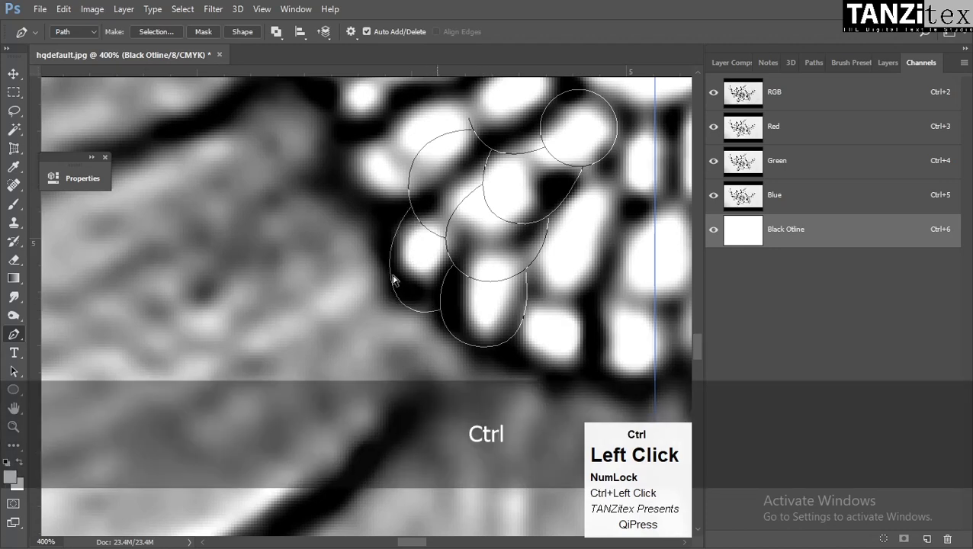
Nudge the outer scallop's side into shape and duplicate the whole circle-and-scallop segment in place
drag(391, 281, 389, 276)
drag(570, 260, 504, 305)
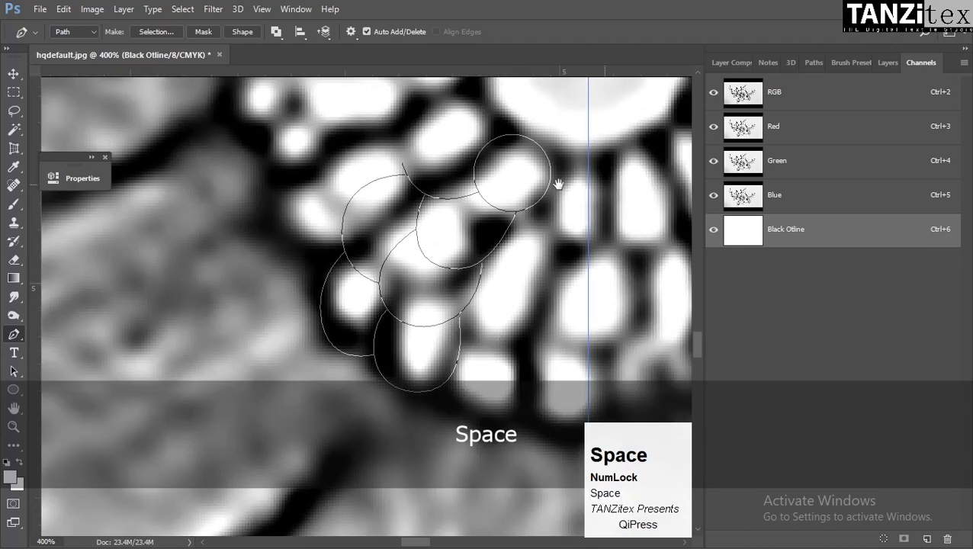
key(a)
drag(575, 122, 285, 398)
key(ctrl+v)
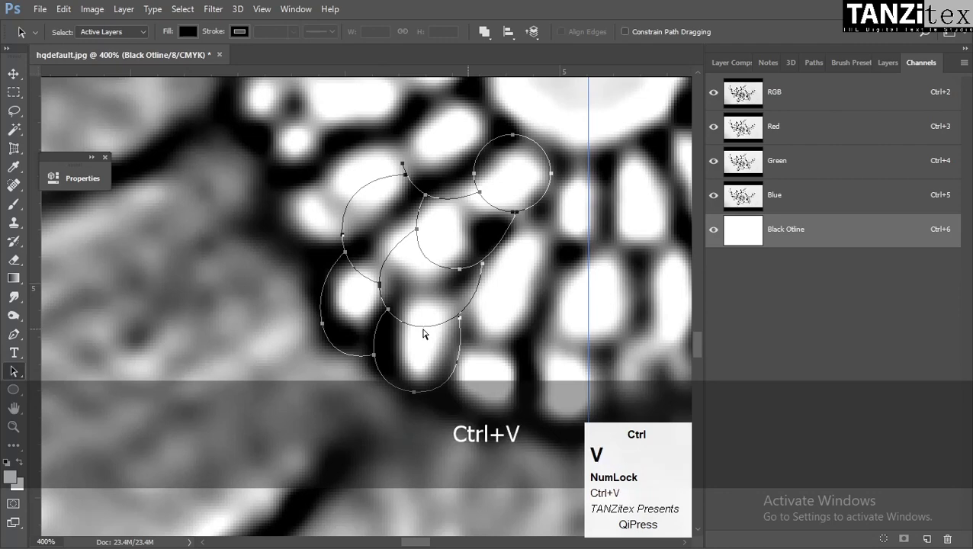
Rotate the duplicated segment 30 degrees around the guides' intersection at the flower centre with Free Transform
drag(568, 254, 450, 363)
ctrl+alt+click(469, 306)
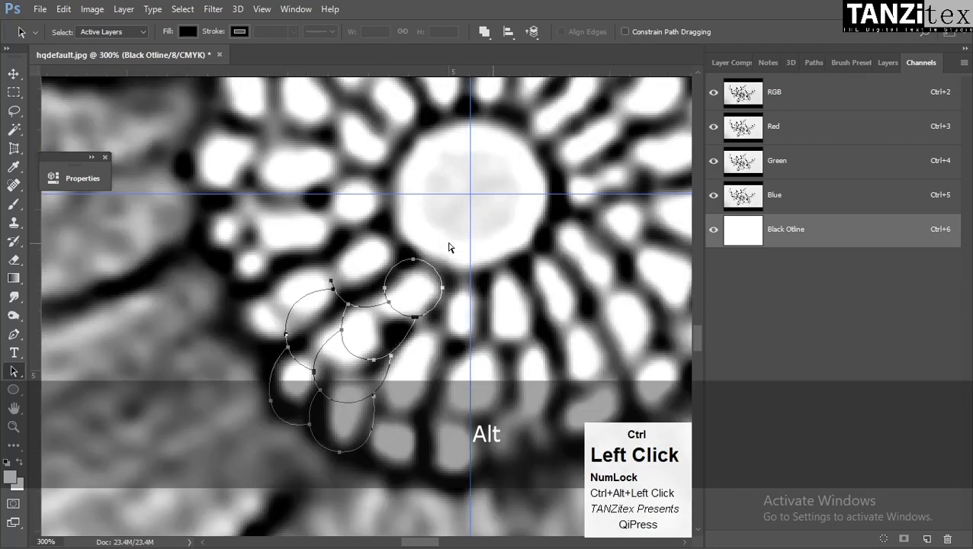
key(ctrl+t)
alt+click(469, 196)
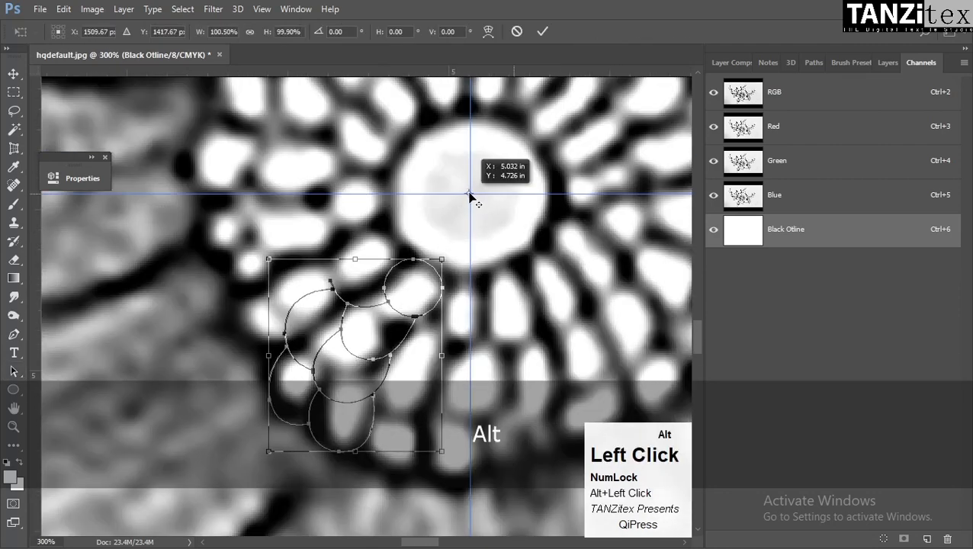
alt+drag(469, 195, 468, 195)
drag(343, 32, 328, 31)
text(30)
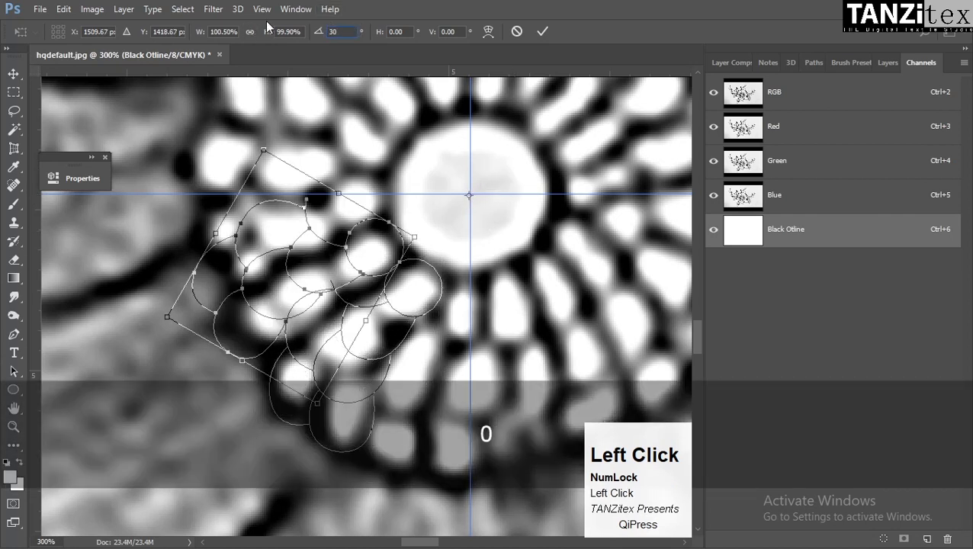
ctrl+click(336, 304)
drag(335, 301, 391, 254)
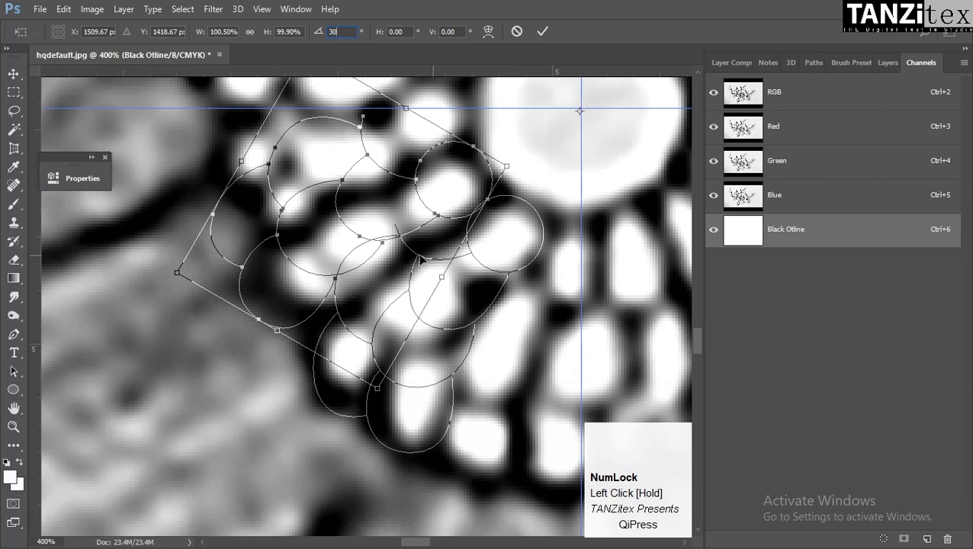
key(Return)
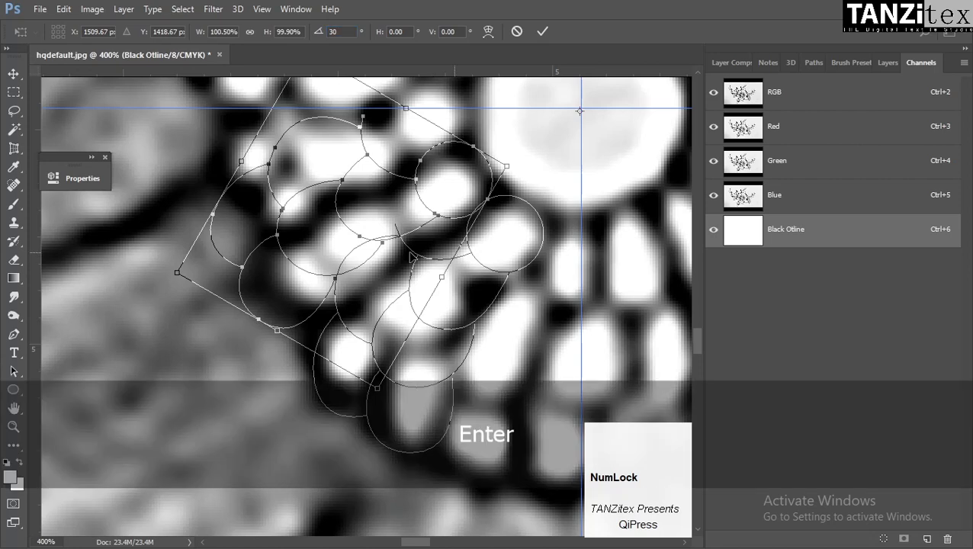
Move the end anchor of the rotated copy's inner scallop up onto the edge of the copy's circle
click(525, 347)
ctrl+click(384, 239)
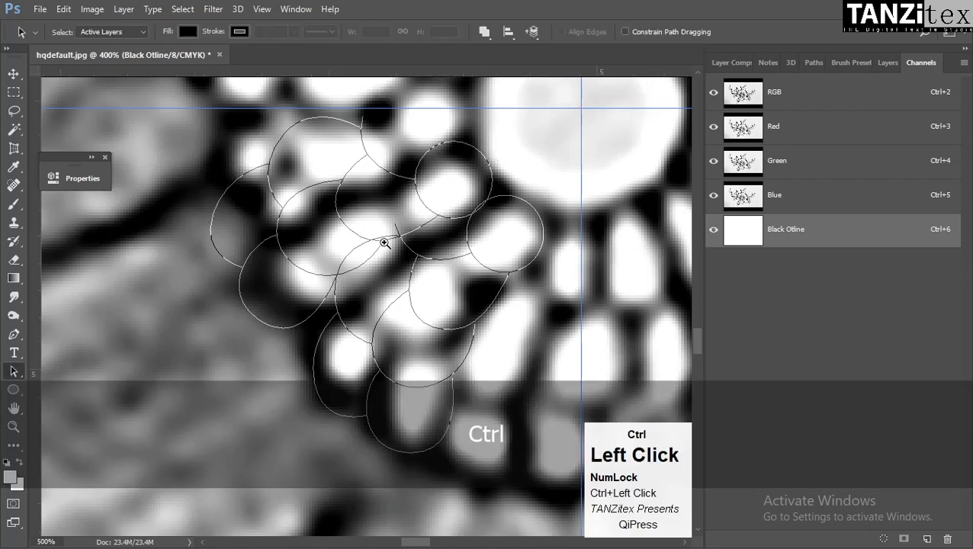
drag(401, 321, 417, 293)
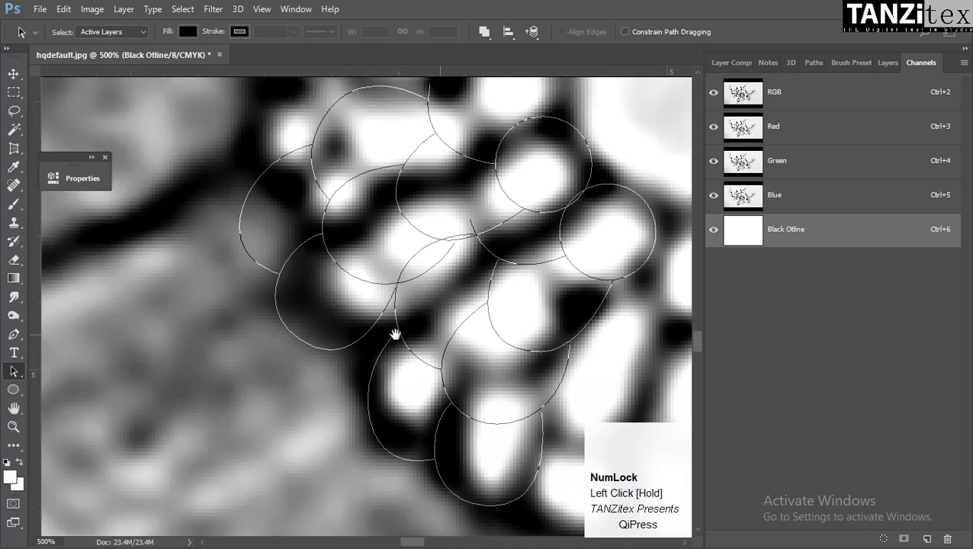
scroll(420, 263, up, 2)
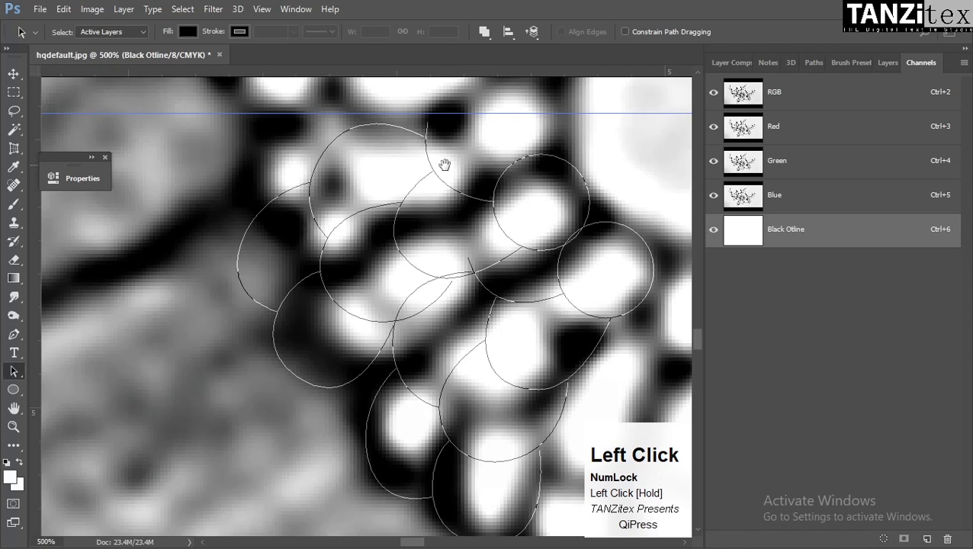
click(429, 271)
ctrl+click(442, 275)
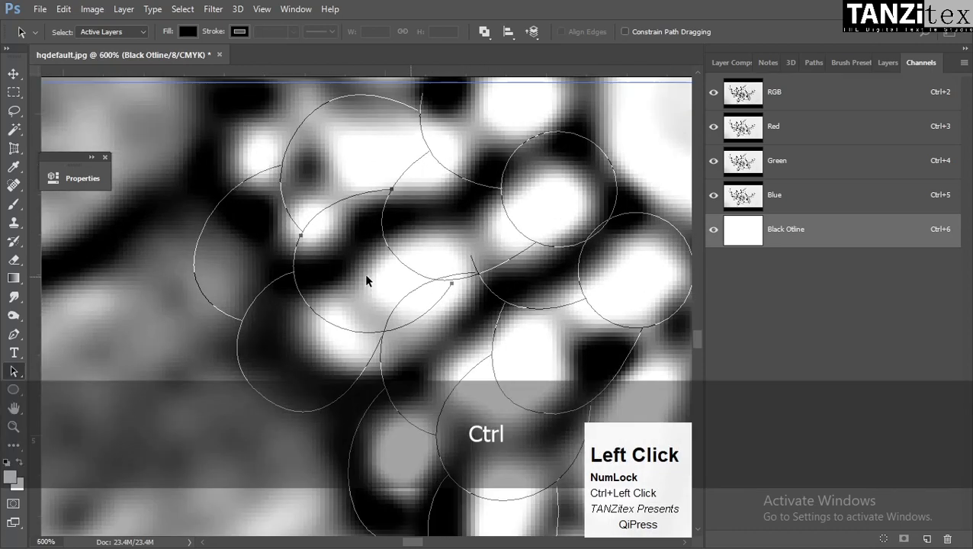
click(391, 262)
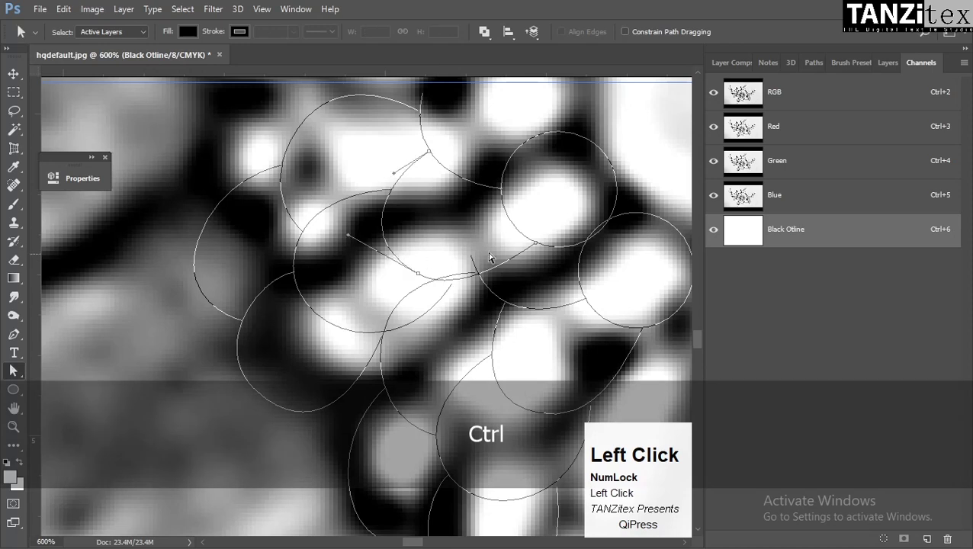
drag(534, 244, 513, 227)
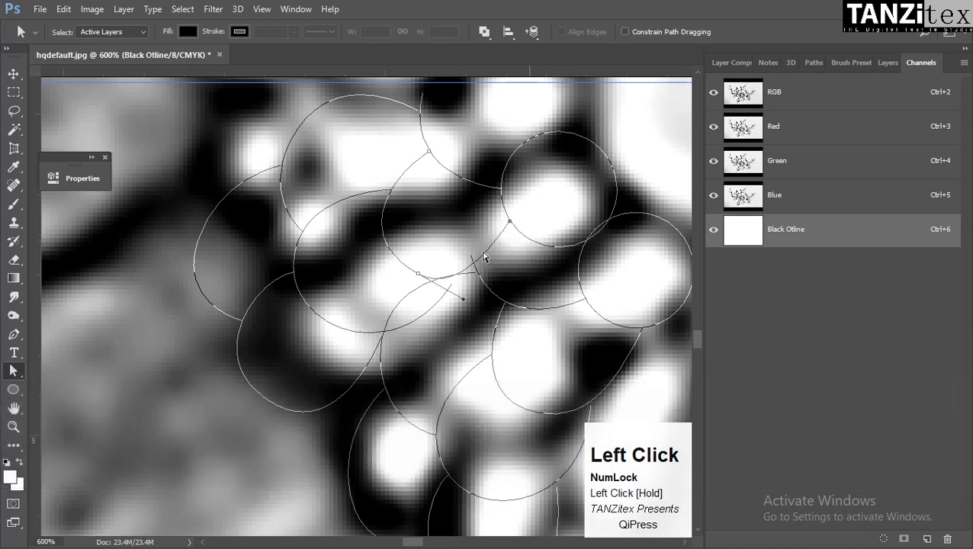
Try to move the original short curve's end onto the copied inner scallop and adjust its direction handle
drag(471, 263, 484, 257)
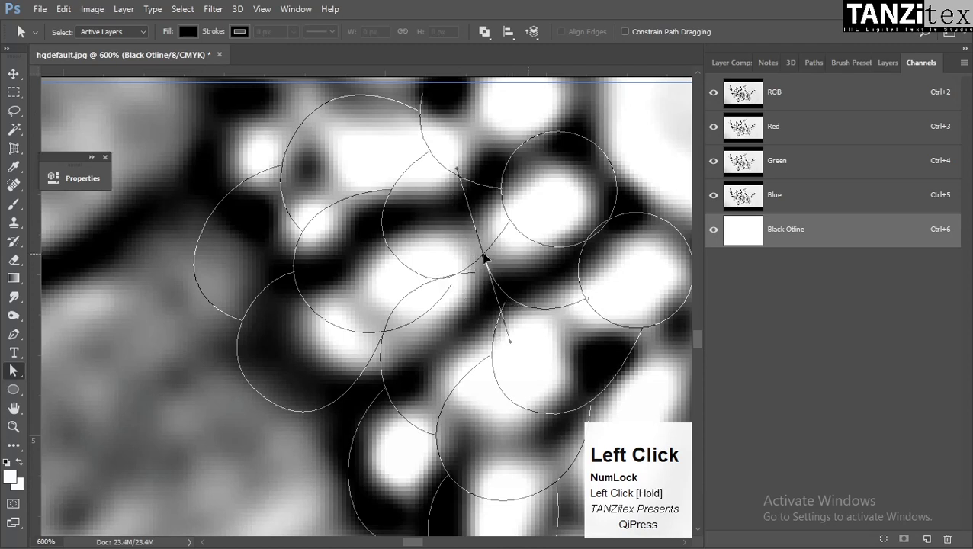
drag(511, 347, 494, 353)
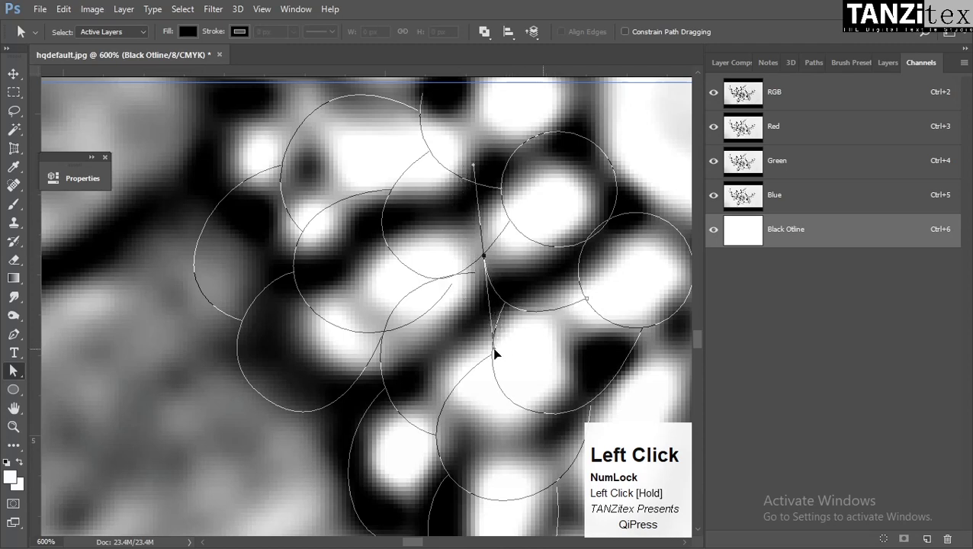
key(ctrl+alt+z)
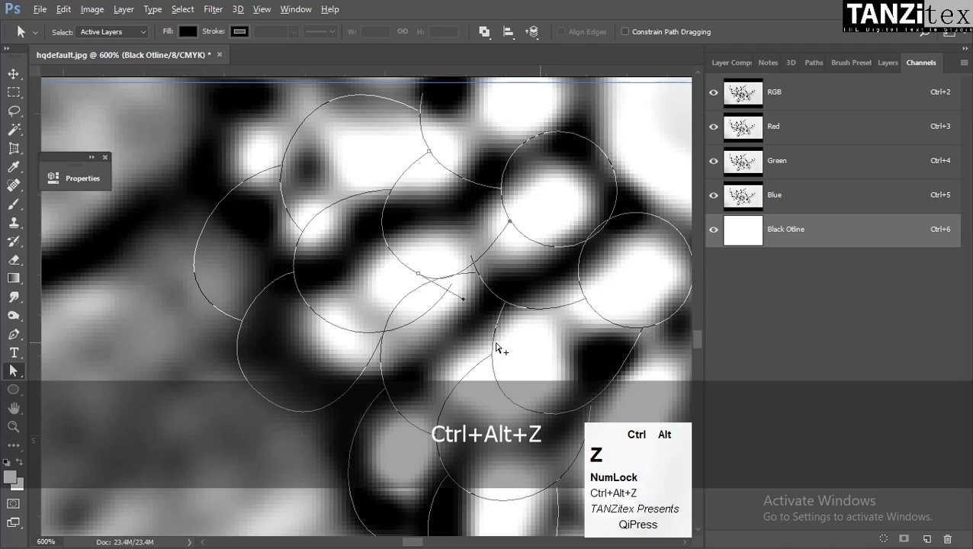
key(space)
drag(491, 263, 510, 315)
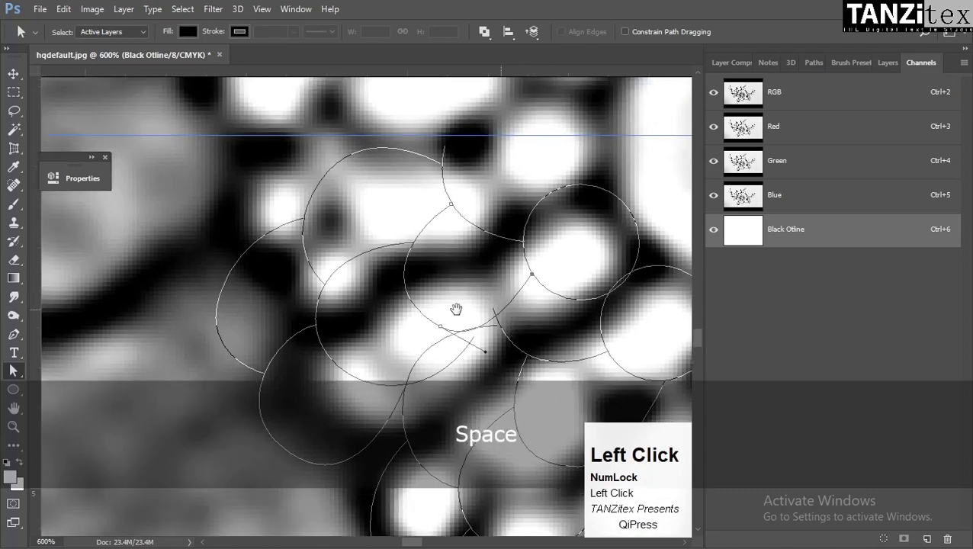
drag(465, 356, 480, 336)
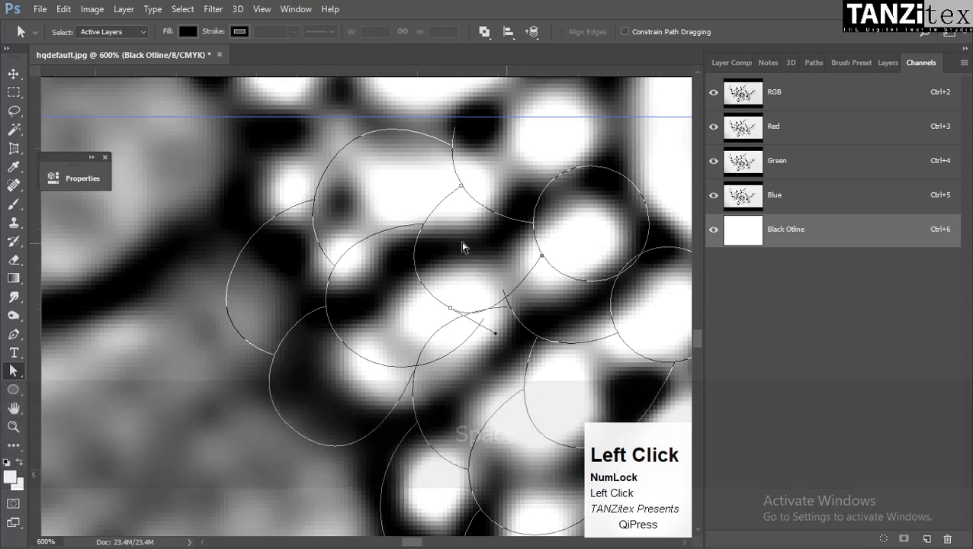
click(380, 322)
ctrl+click(321, 364)
click(336, 352)
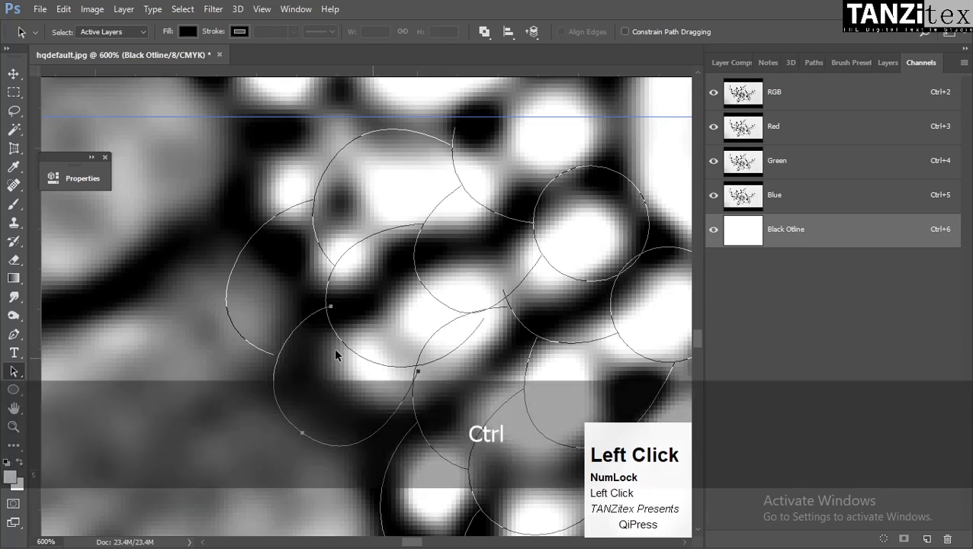
shift+click(369, 304)
key(ctrl+alt+z)
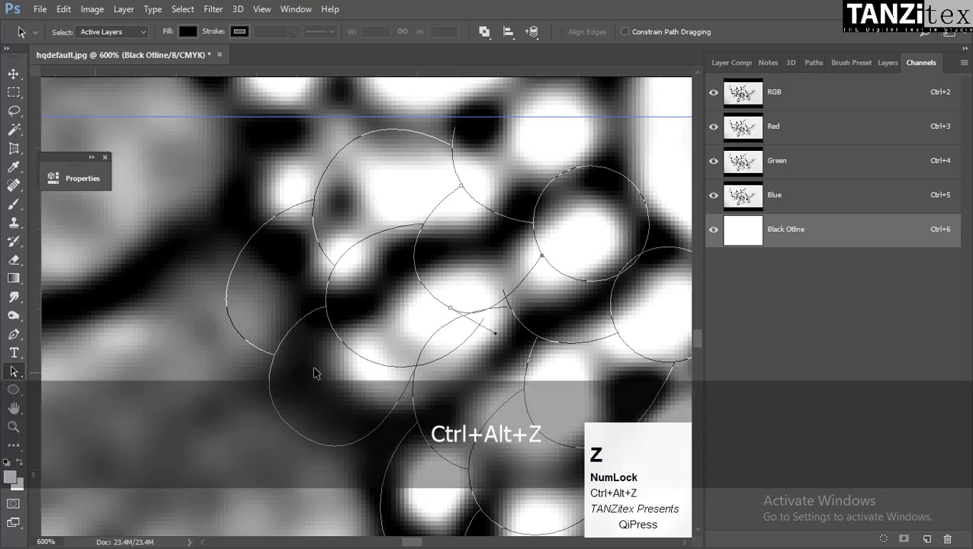
Shift the copied inner scallop's end anchor higher along its circle and round out the scallop with its direction handles
drag(428, 317, 362, 239)
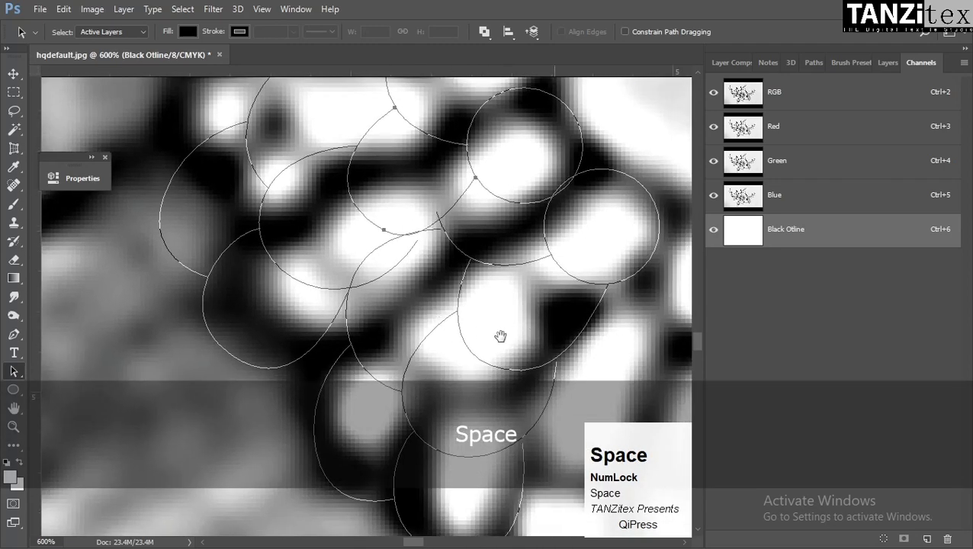
drag(441, 308, 469, 377)
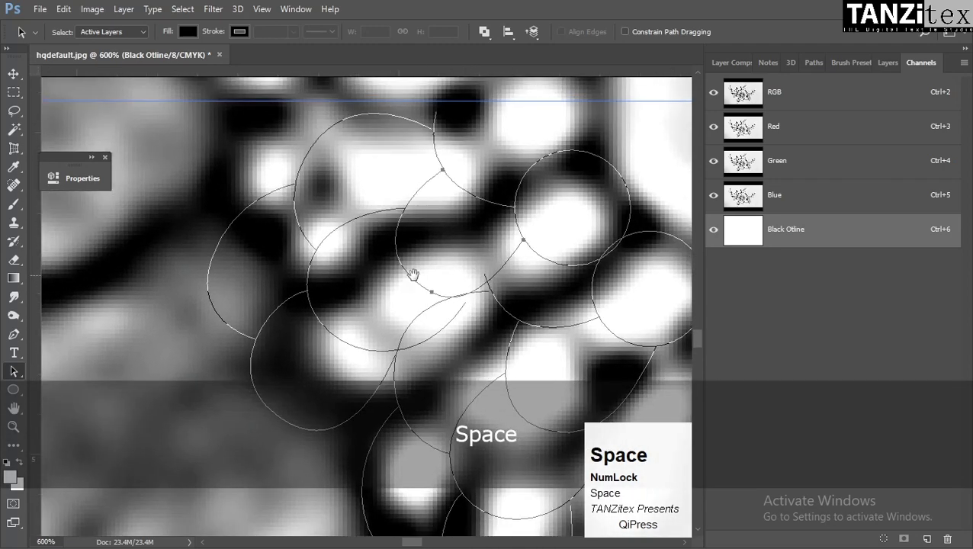
drag(413, 274, 470, 285)
click(541, 277)
ctrl+click(554, 271)
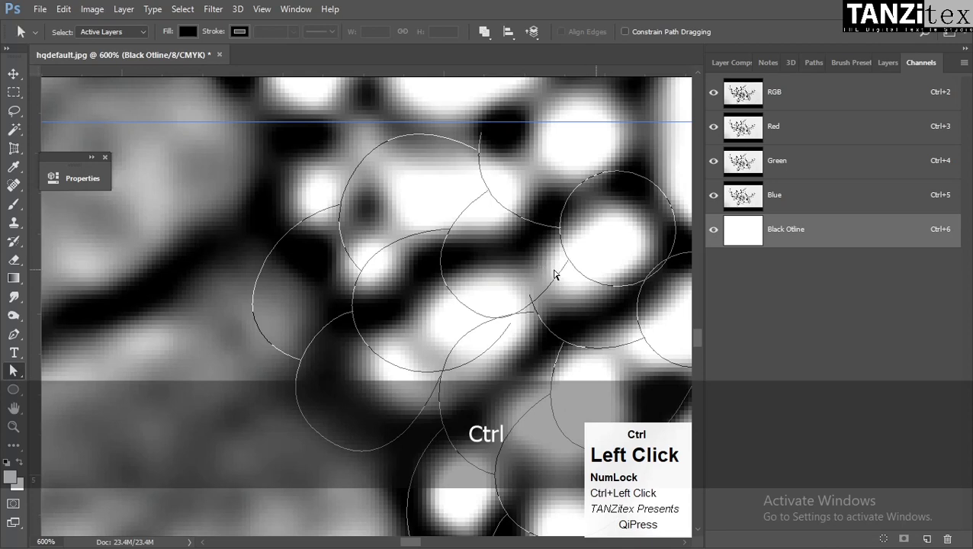
drag(568, 259, 559, 242)
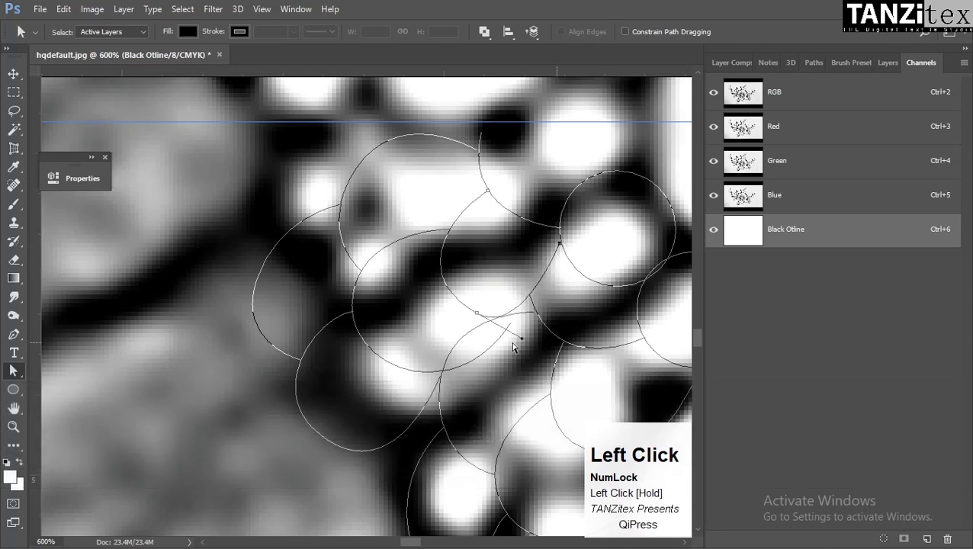
drag(521, 338, 536, 323)
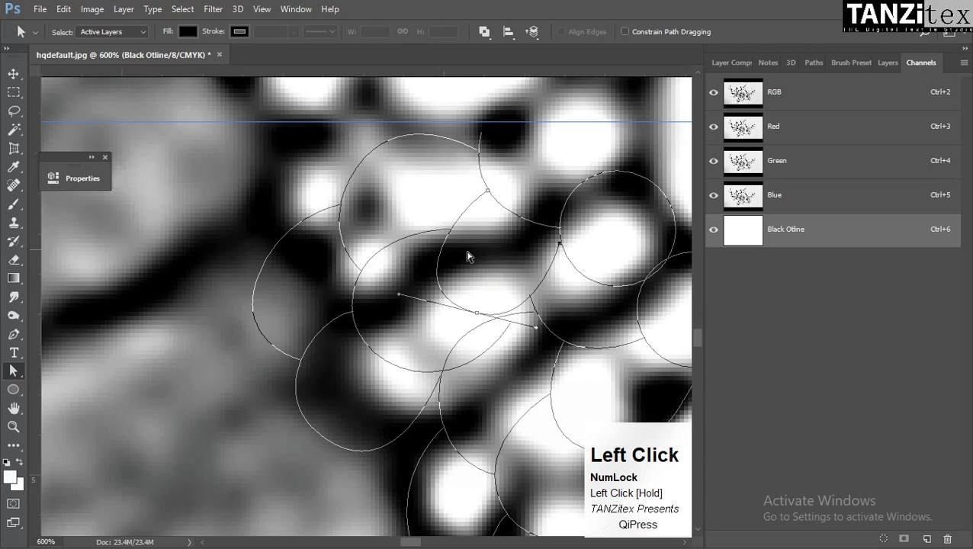
click(441, 265)
Reattach the upper end of the copy's second scallop to the reshaped inner scallop's left edge
drag(454, 215, 436, 234)
click(400, 238)
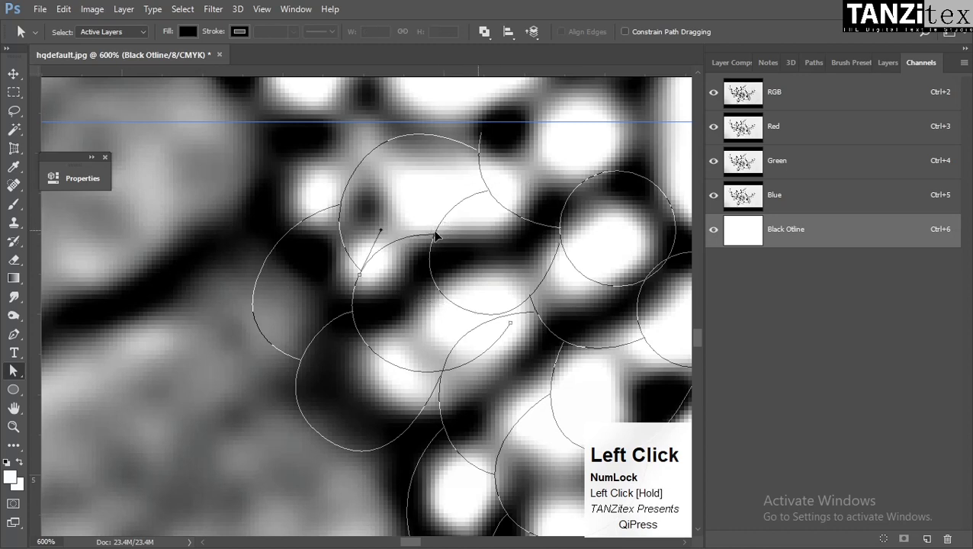
click(454, 375)
Trim the copy's second scallop by adding an anchor where it crosses the original segment's scallop and deleting its overhanging end
key(space)
drag(450, 373, 461, 319)
key(p)
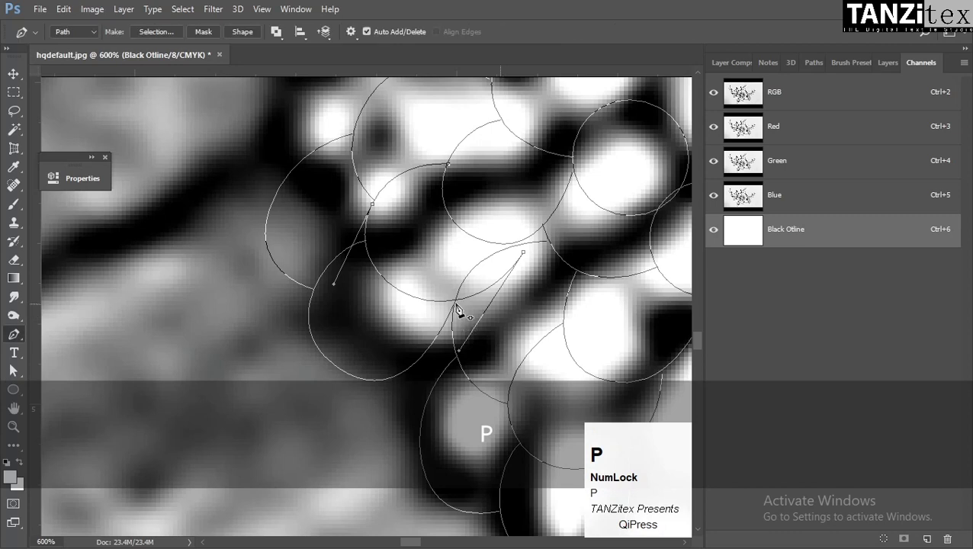
ctrl+click(504, 314)
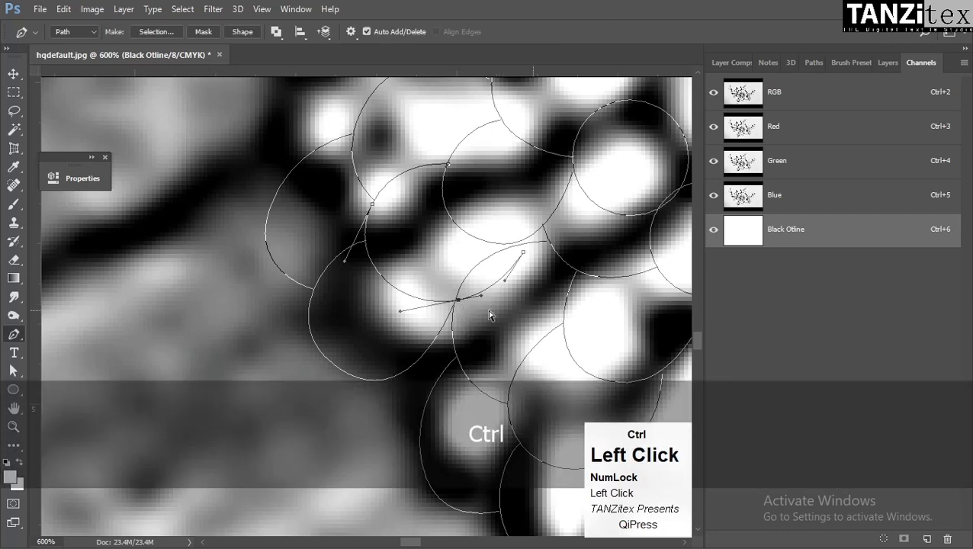
ctrl+click(524, 253)
key(Delete)
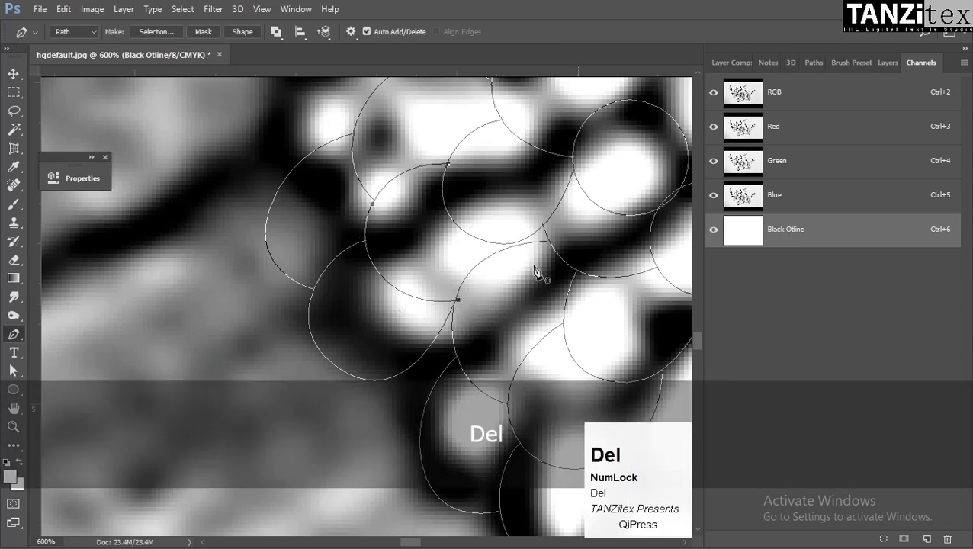
Move the copied lower scallop's end anchor down to the junction of the original segment's outer scallops and shorten its direction handle
ctrl+click(437, 335)
ctrl+click(451, 319)
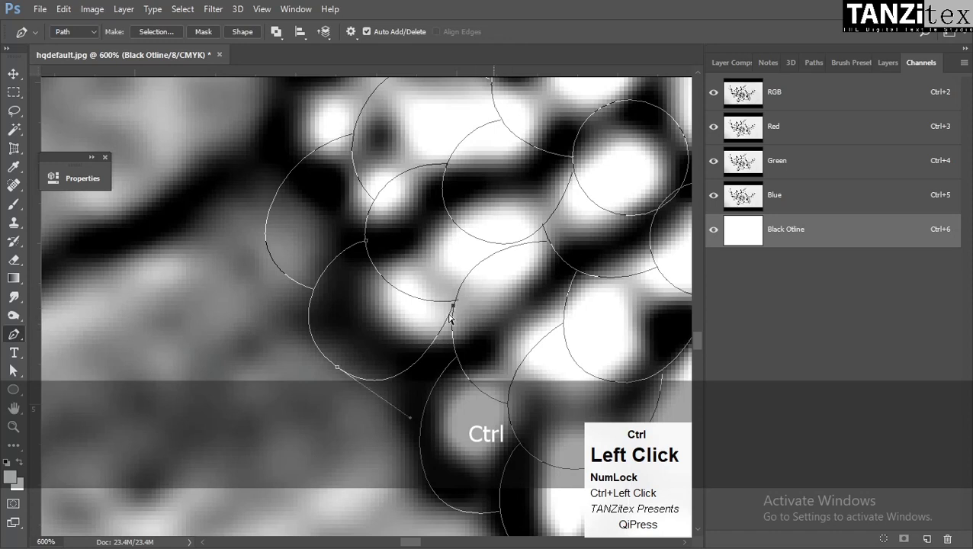
drag(453, 307, 456, 360)
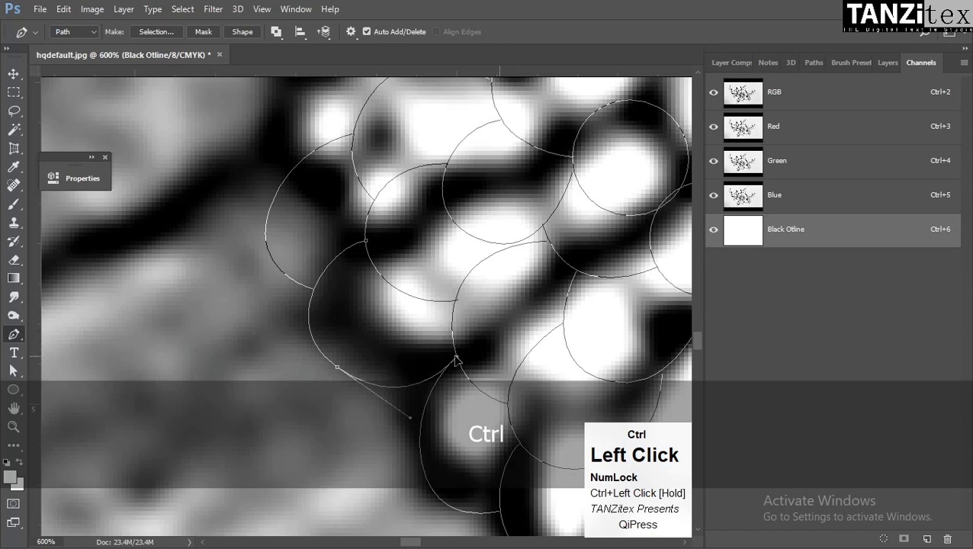
drag(412, 421, 392, 413)
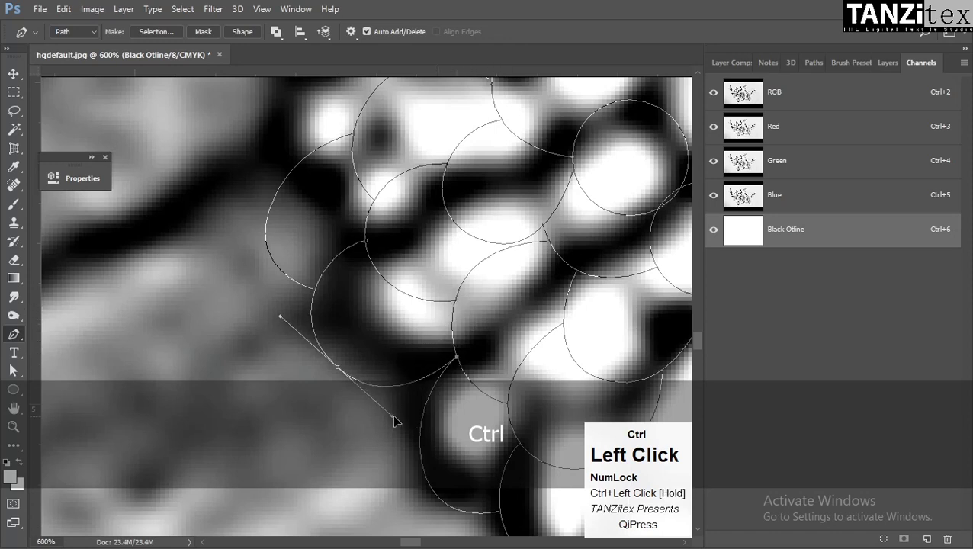
Slide the lower scallop's other end down along the second scallop's left edge and tighten its outer curve
key(ctrl+space)
drag(480, 324, 613, 355)
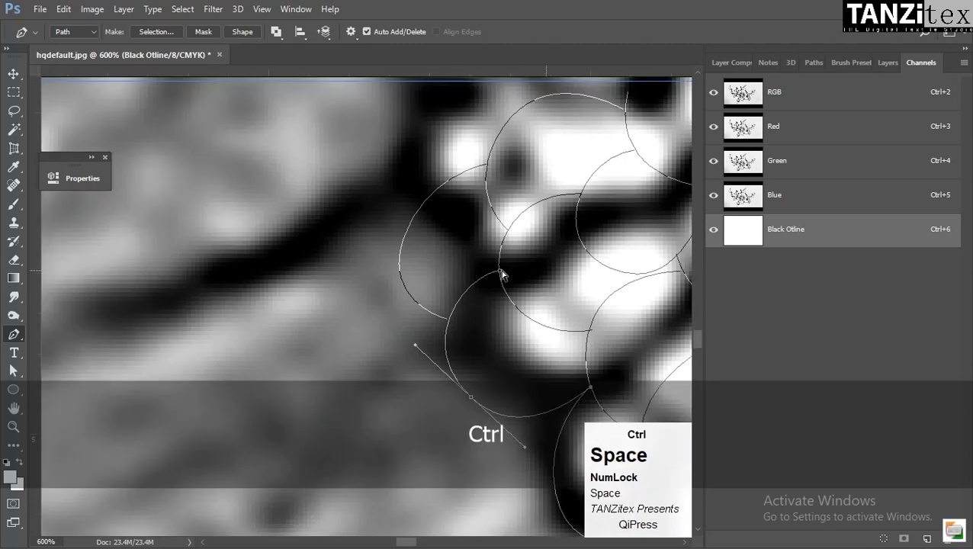
drag(500, 273, 507, 293)
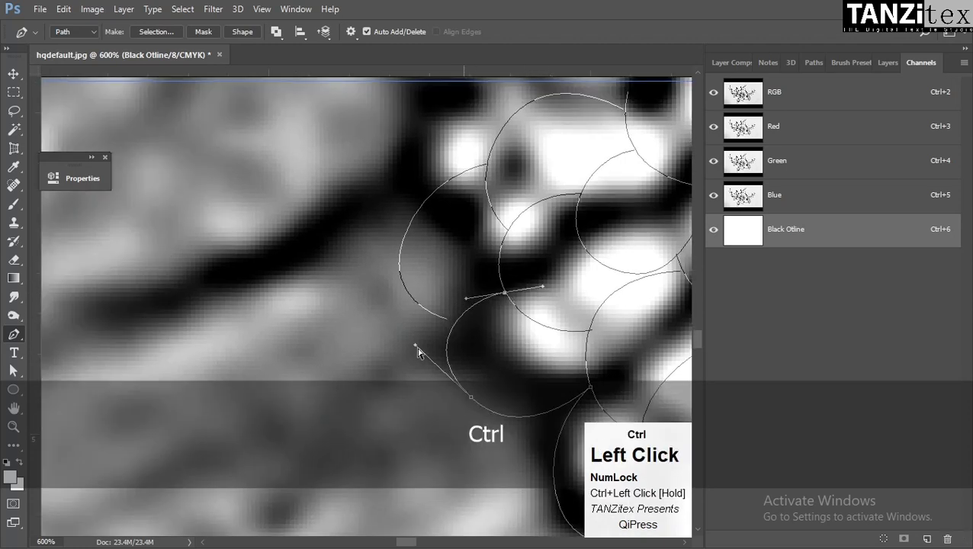
drag(415, 347, 440, 357)
ctrl+click(441, 324)
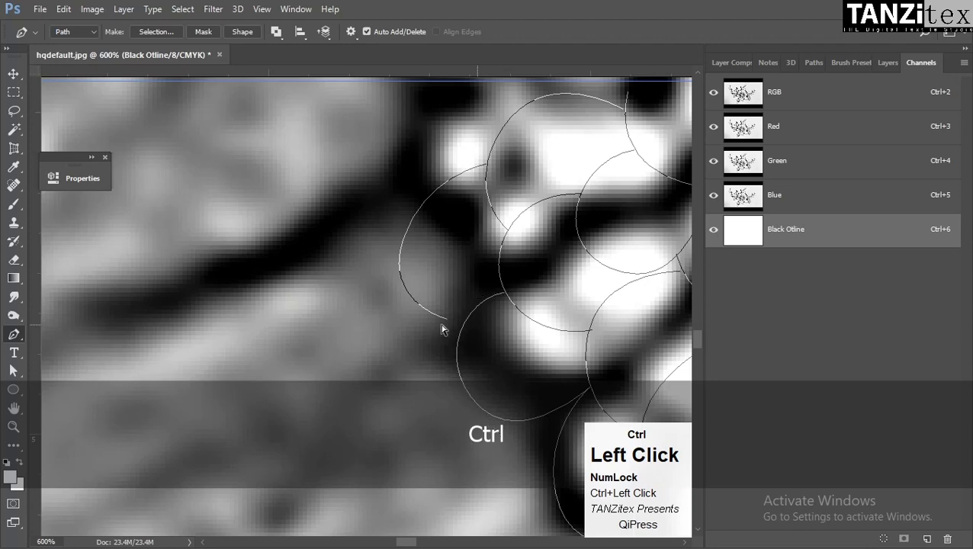
Move the lower end anchor of the original segment's leftmost scallop down onto the left edge of the outer scallop below it
drag(446, 319, 456, 355)
drag(501, 324, 488, 288)
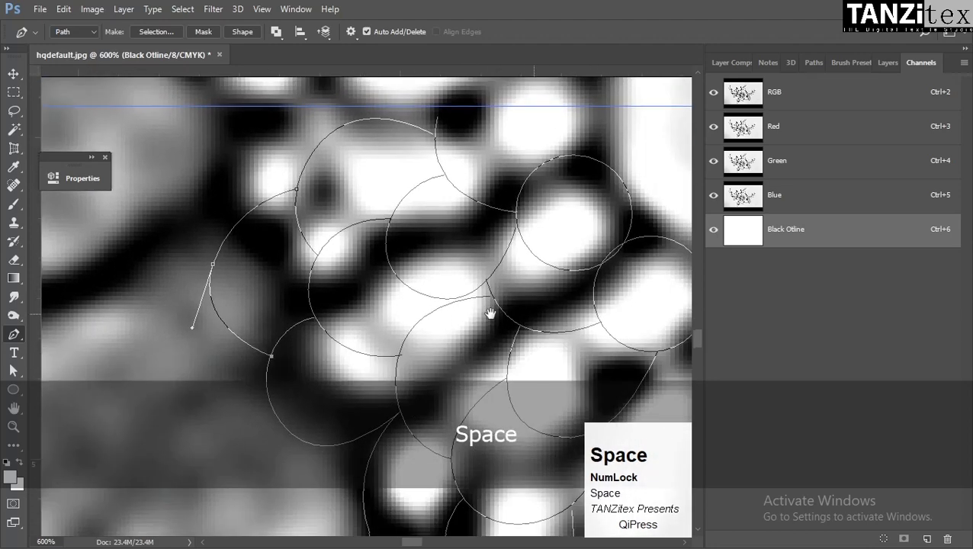
Nudge the upper end anchor of the rotated copy's long middle scallop slightly up toward the original segment's inner scallop
ctrl+click(493, 299)
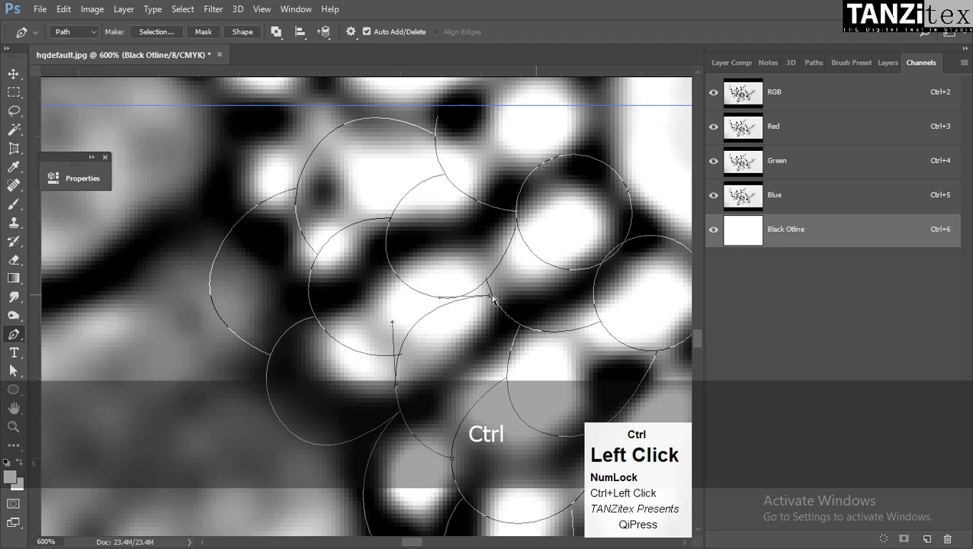
ctrl+click(492, 292)
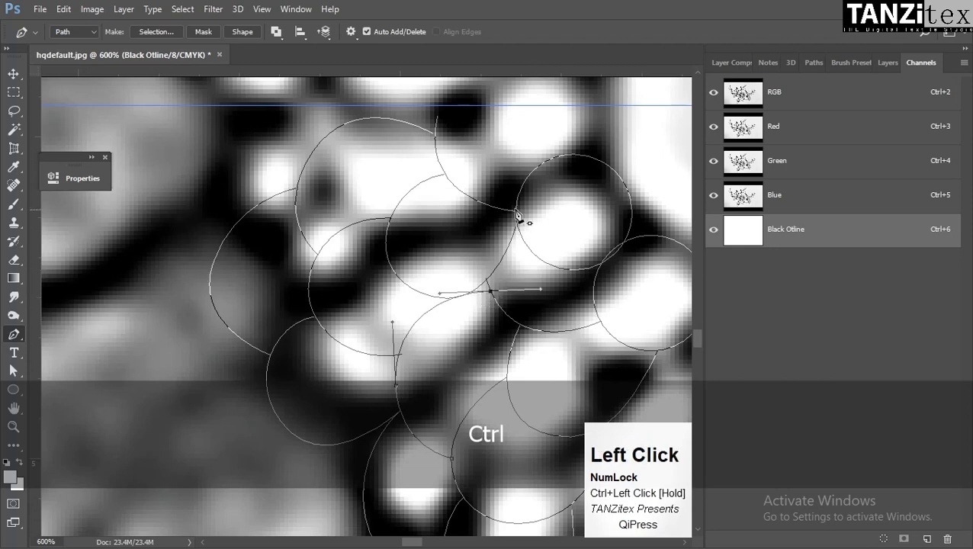
key(space)
drag(499, 308, 508, 320)
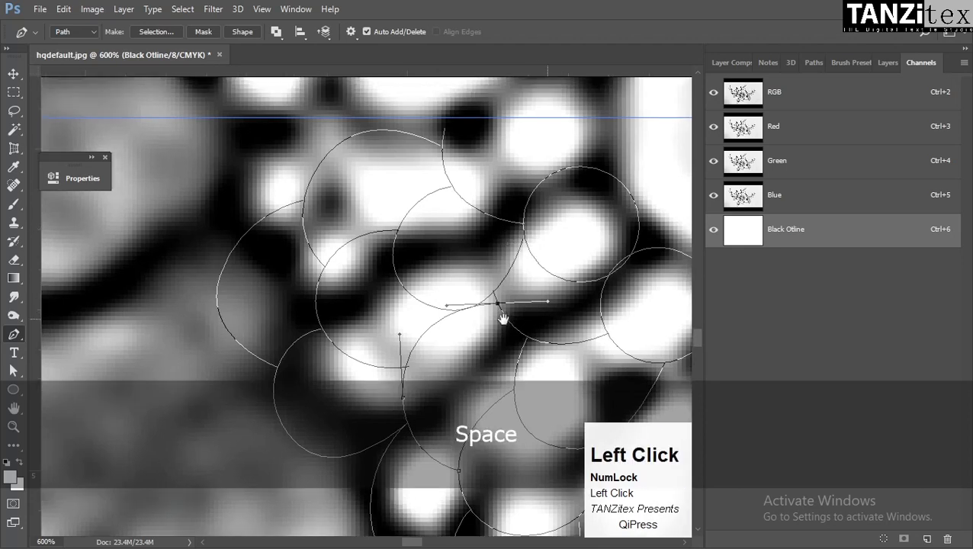
ctrl+click(508, 276)
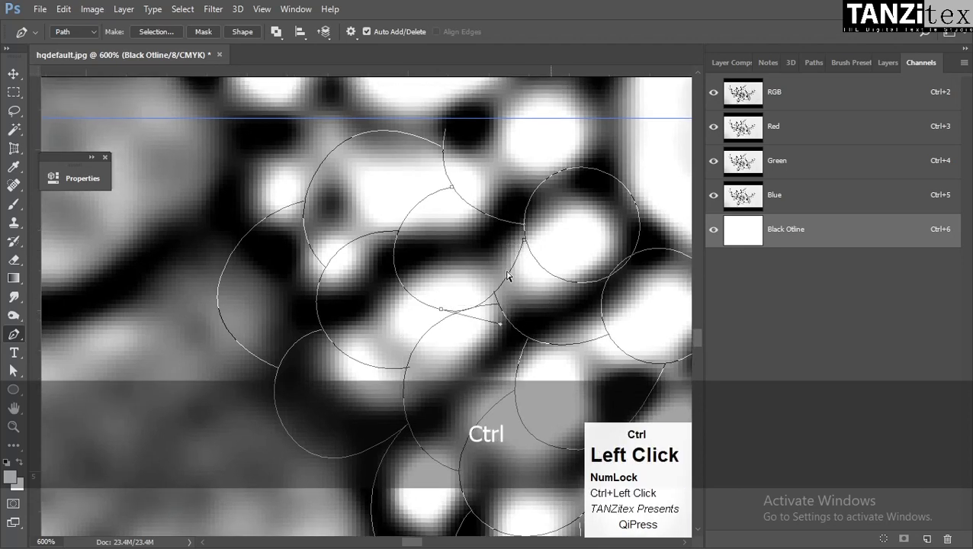
key(ctrl+space)
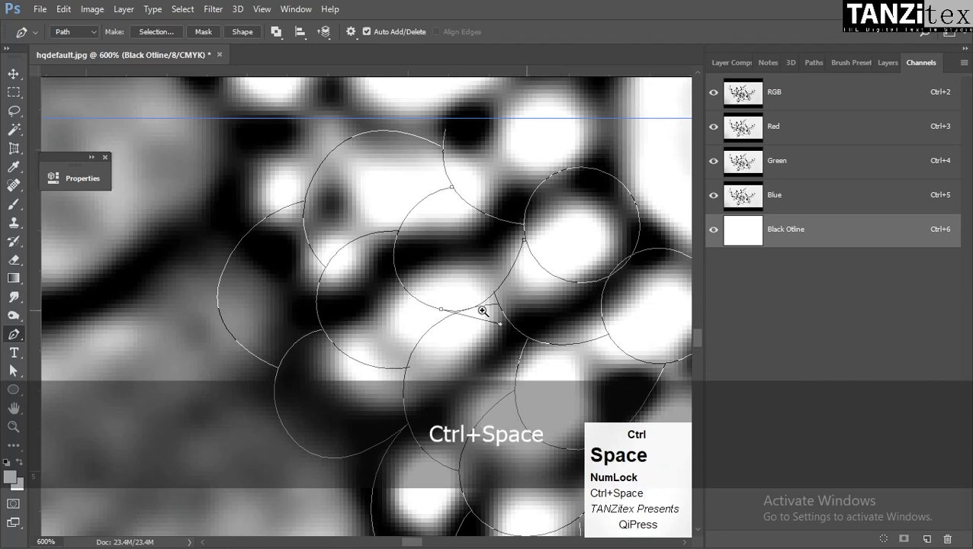
drag(482, 308, 495, 180)
key(ctrl)
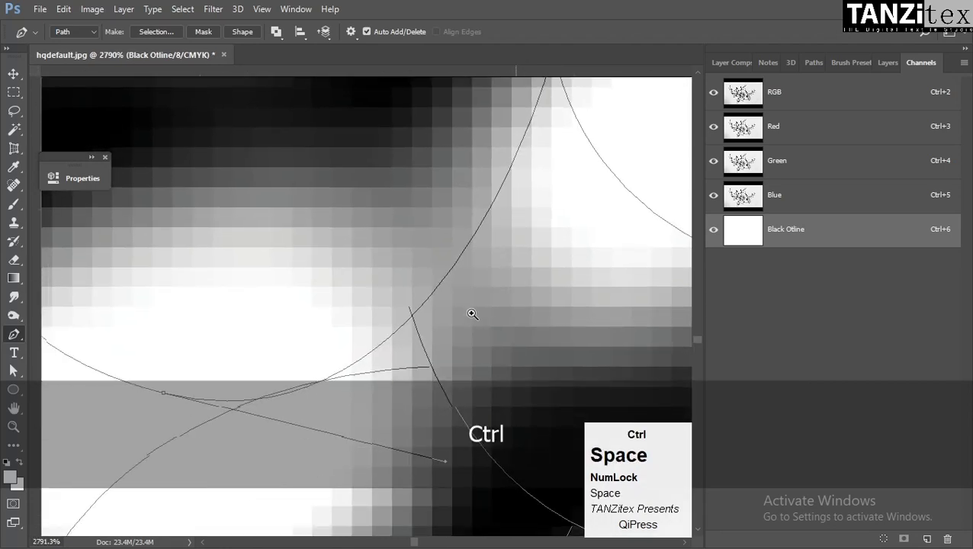
key(alt)
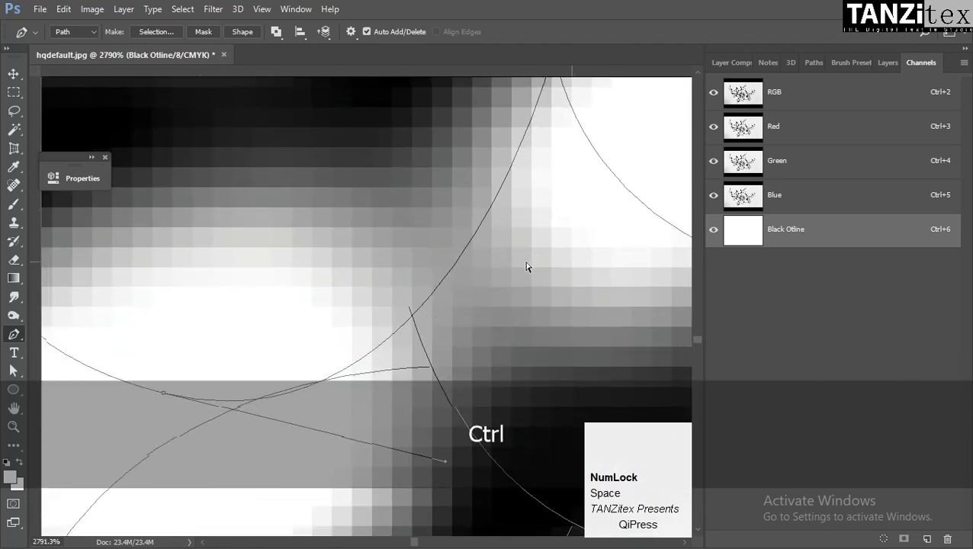
Select the anchors of the rotated copy's circle and scallops and delete them, keeping the original segment
key(ctrl+minus)
key(ctrl+minus)
key(ctrl+minus)
key(ctrl+minus)
key(ctrl+minus)
key(space)
drag(369, 423, 517, 206)
key(a)
key(space)
click(580, 197)
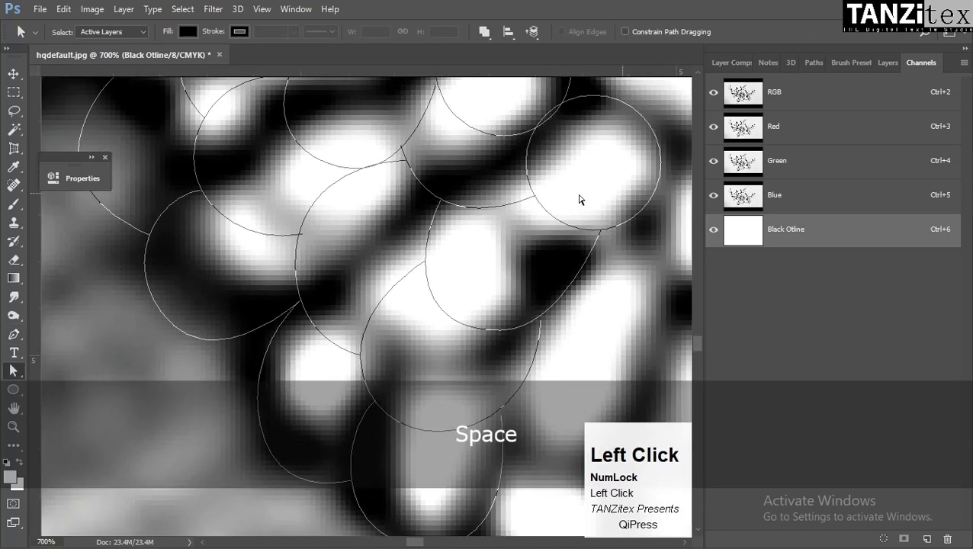
key(a)
shift+click(580, 201)
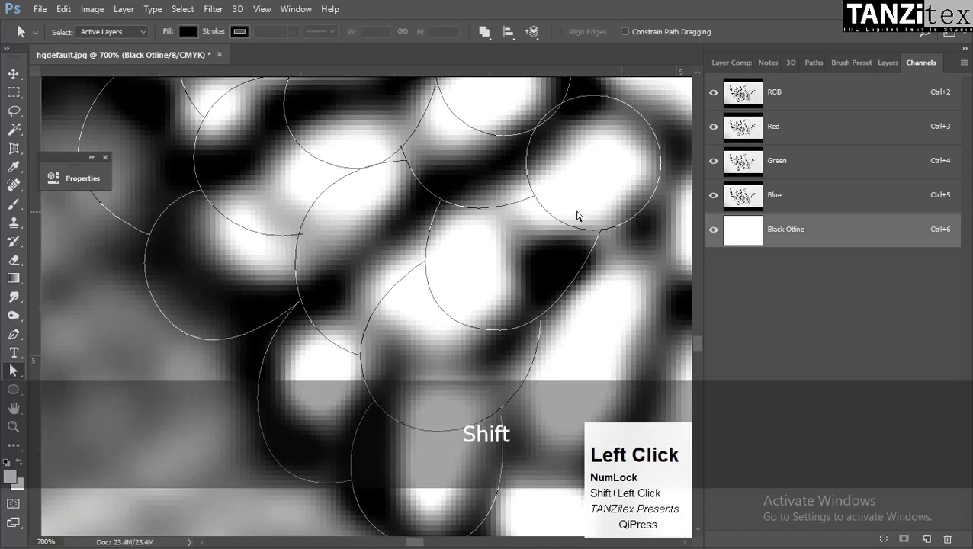
drag(597, 210, 394, 479)
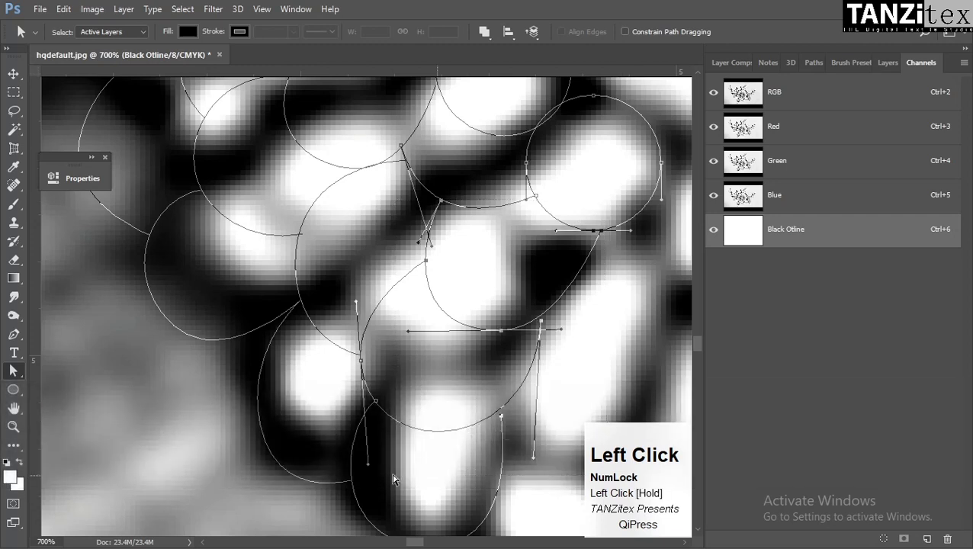
key(Delete)
drag(424, 329, 268, 541)
key(Delete)
key(Delete)
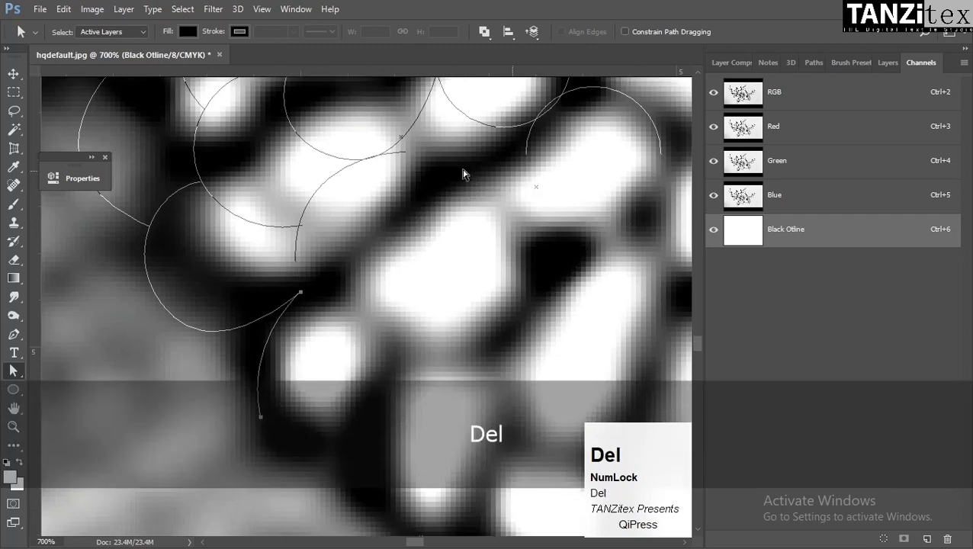
Delete the leftover fragments of the rotated copy: the middle scallop arc, the half circle and the lower outer arc
ctrl+click(335, 204)
click(321, 182)
key(Delete)
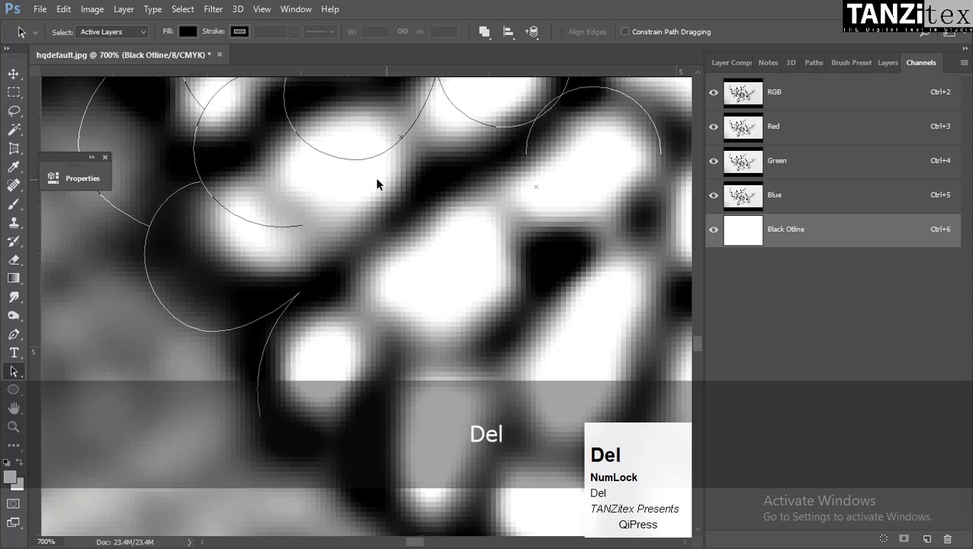
key(space)
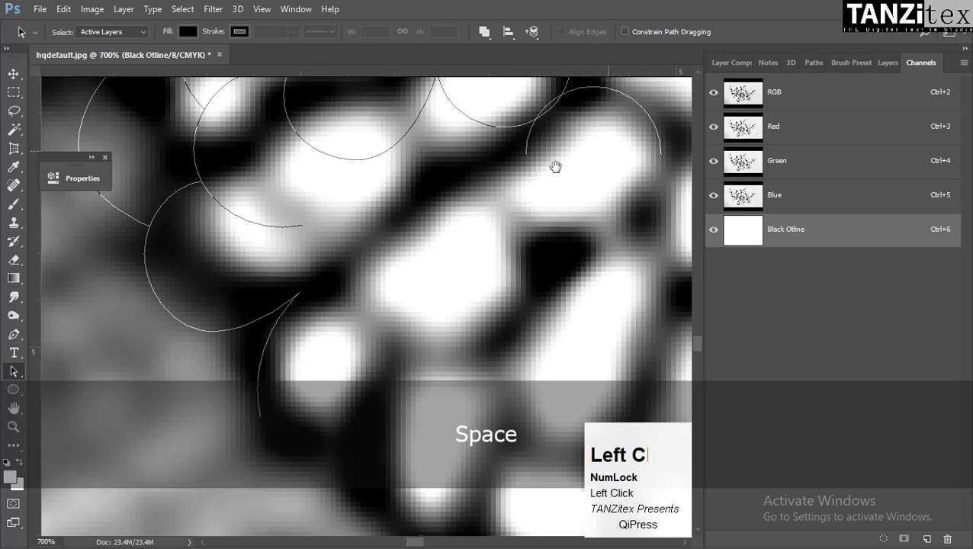
drag(553, 165, 589, 174)
key(Delete)
key(space)
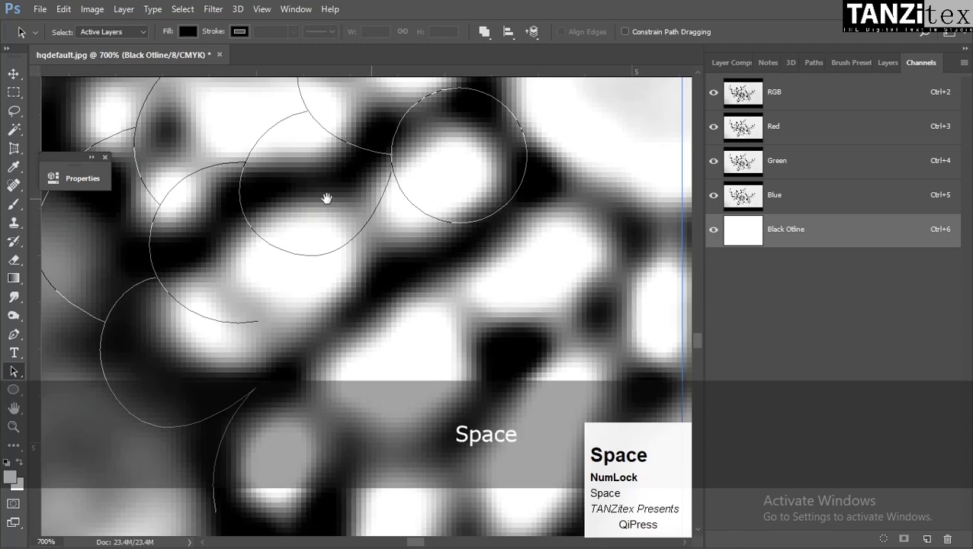
drag(348, 295, 506, 273)
click(371, 478)
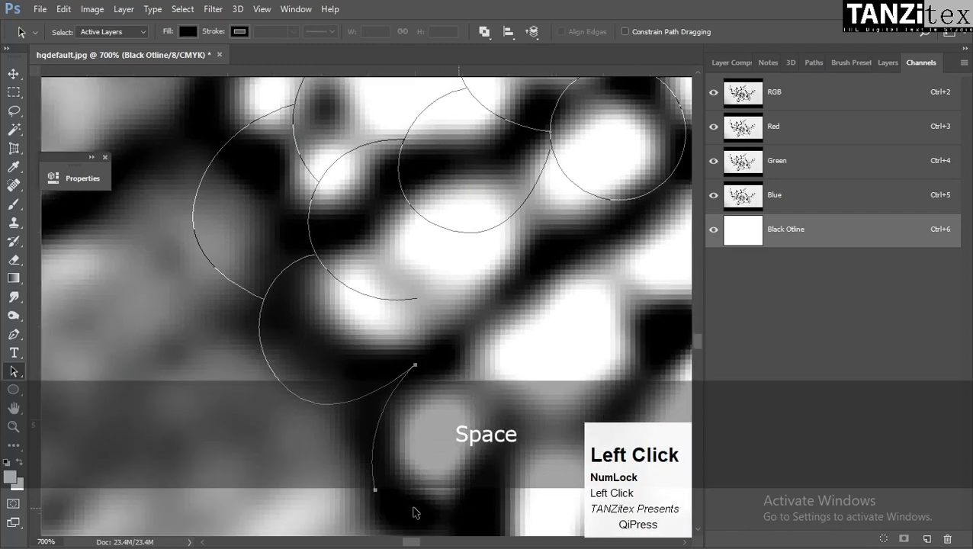
key(Delete)
Select the whole corrected segment and make a transformed copy rotated -30° about the flower centre, where the guides cross
key(space)
drag(432, 388, 415, 399)
ctrl+alt+click(441, 330)
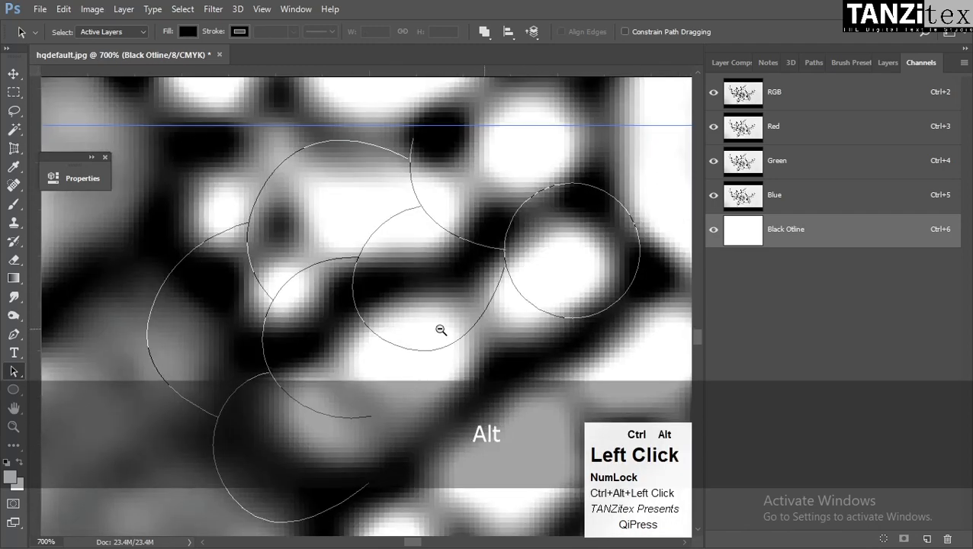
ctrl+alt+click(491, 276)
drag(608, 139, 182, 527)
ctrl+alt+click(414, 301)
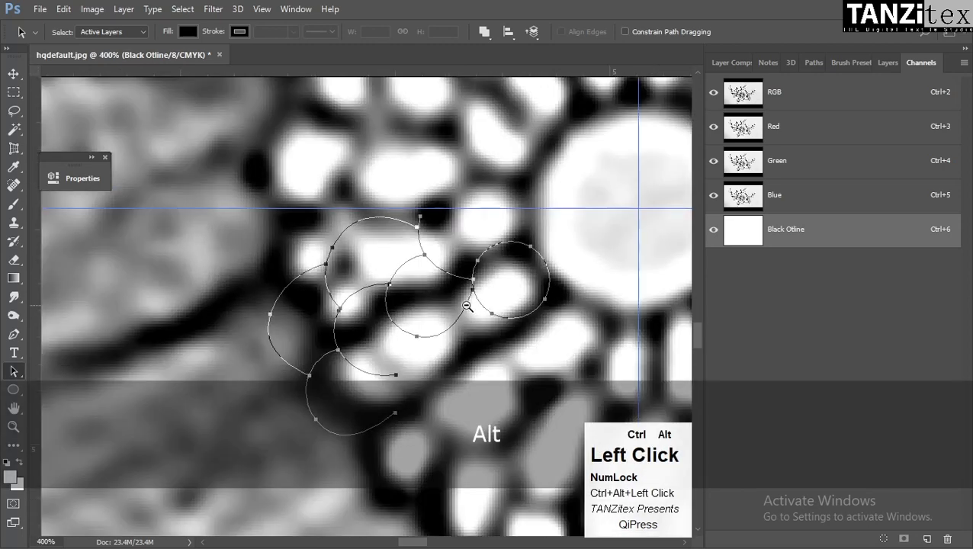
ctrl+alt+click(466, 309)
key(ctrl+c)
key(ctrl+t)
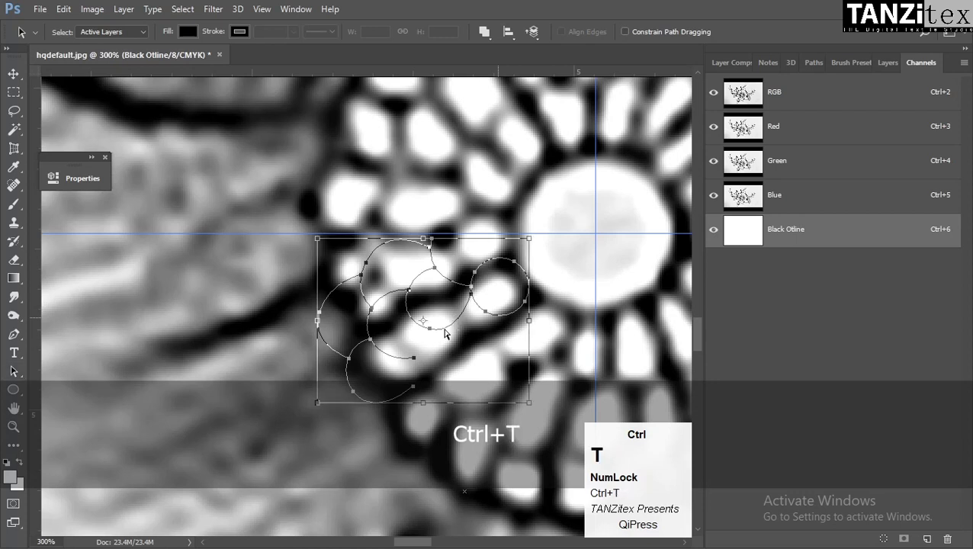
alt+click(596, 234)
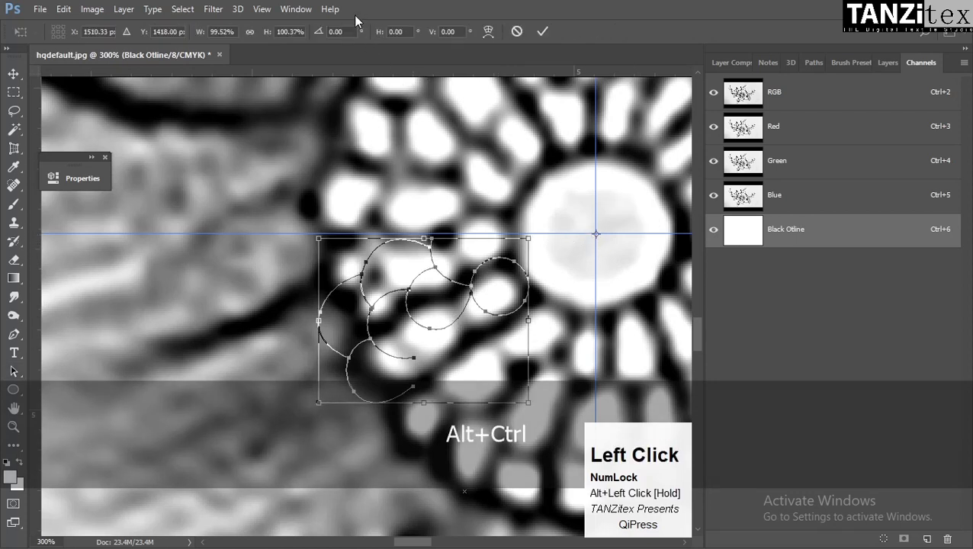
click(335, 31)
text(-3)
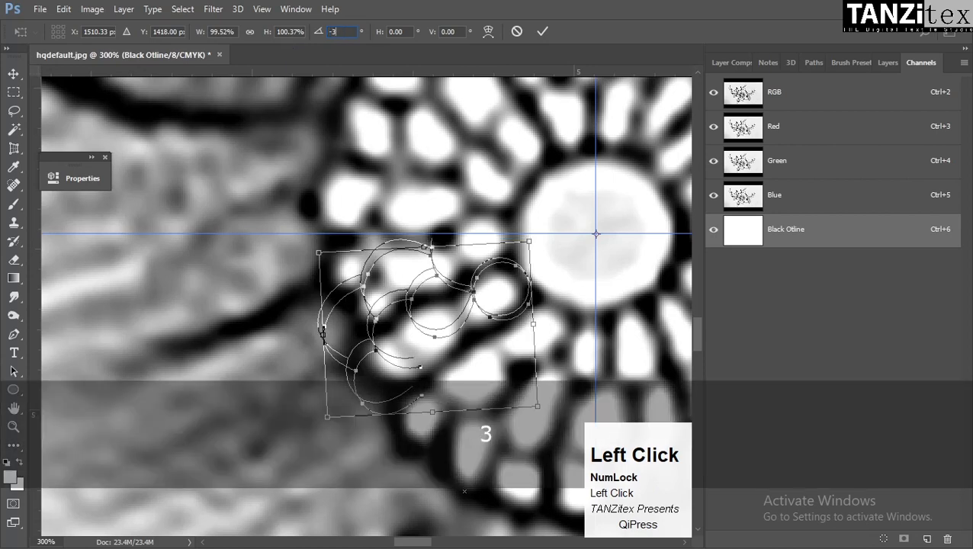
text(0)
key(space)
ctrl+click(450, 318)
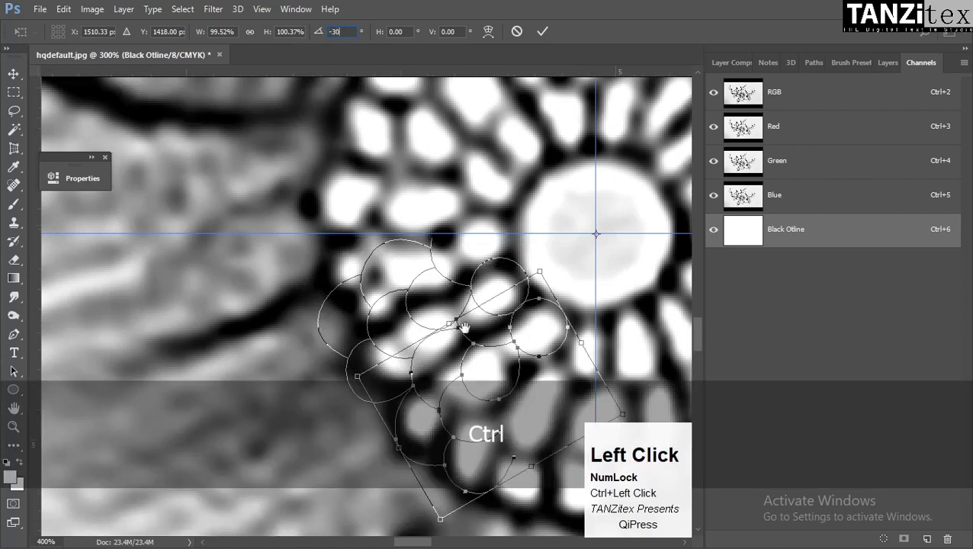
key(Return)
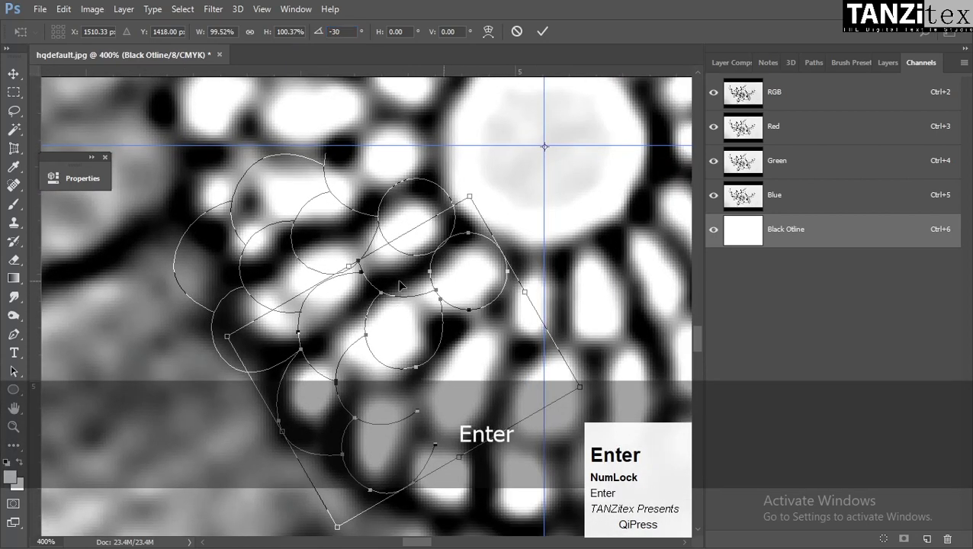
click(554, 234)
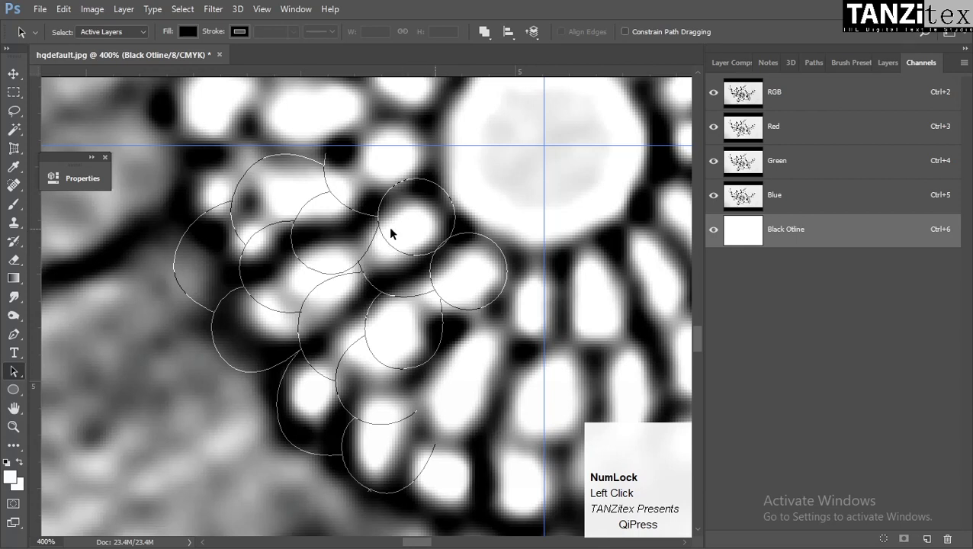
Move the right end of the original's inner scallop onto the circle's lower-left edge and adjust its bottom direction handle to smooth the curve
key(ctrl+space)
ctrl+click(376, 268)
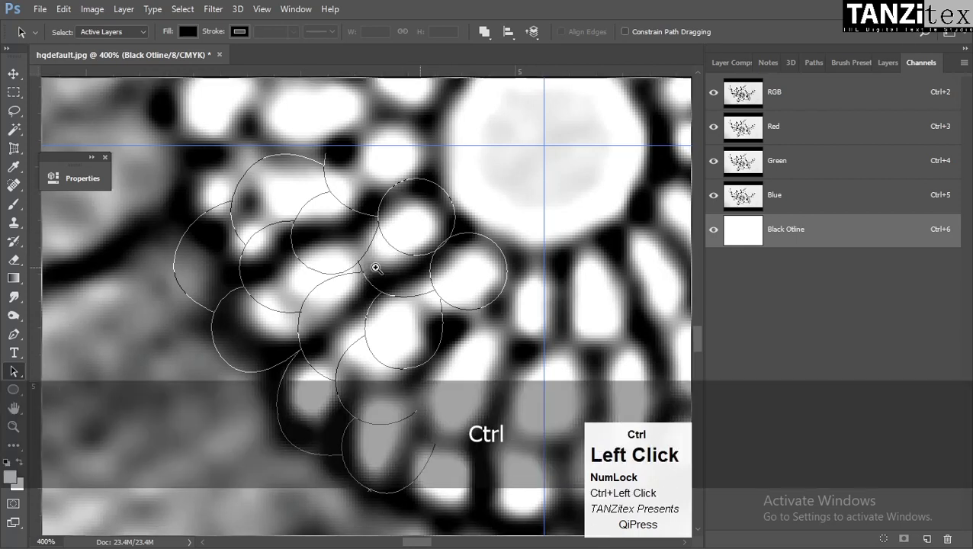
ctrl+click(375, 265)
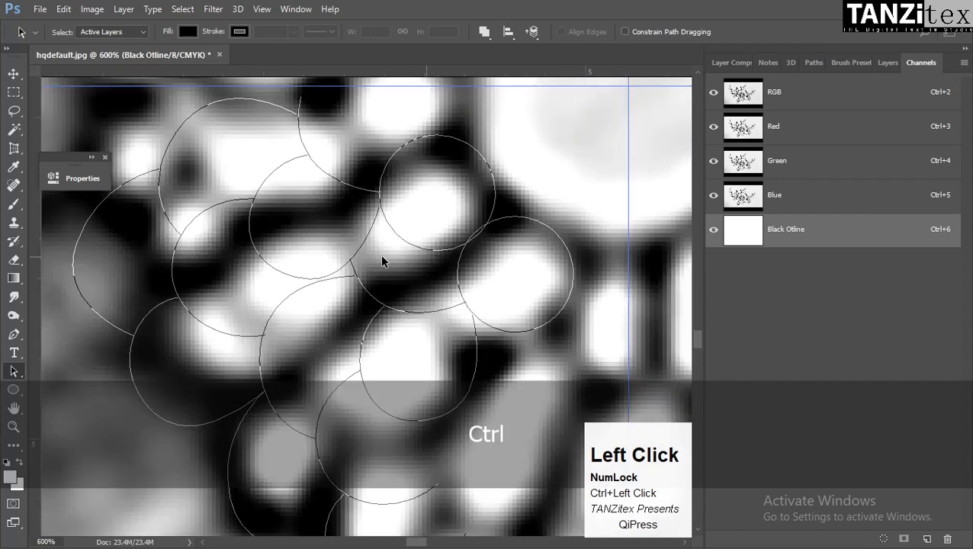
key(a)
click(379, 257)
key(ctrl)
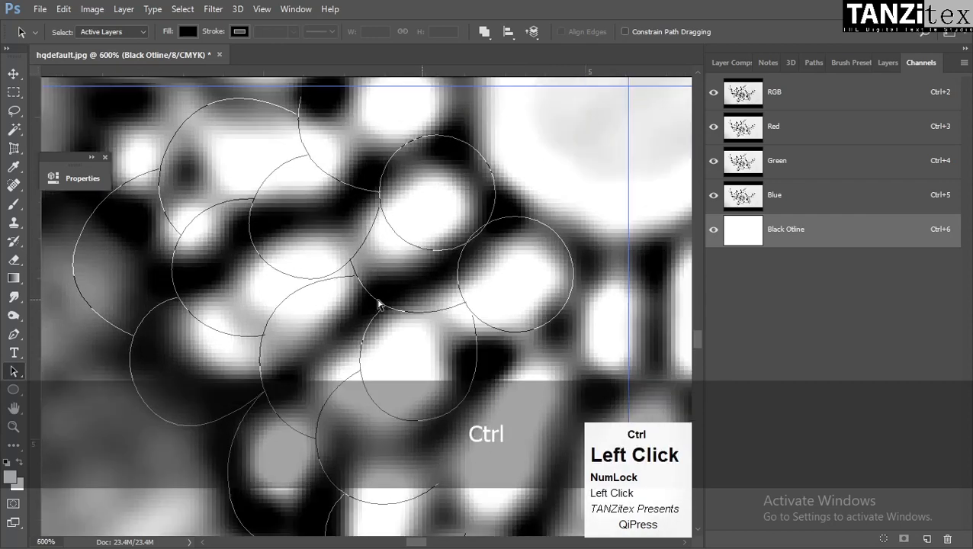
ctrl+click(374, 225)
click(378, 218)
drag(380, 212, 396, 235)
drag(355, 291, 361, 297)
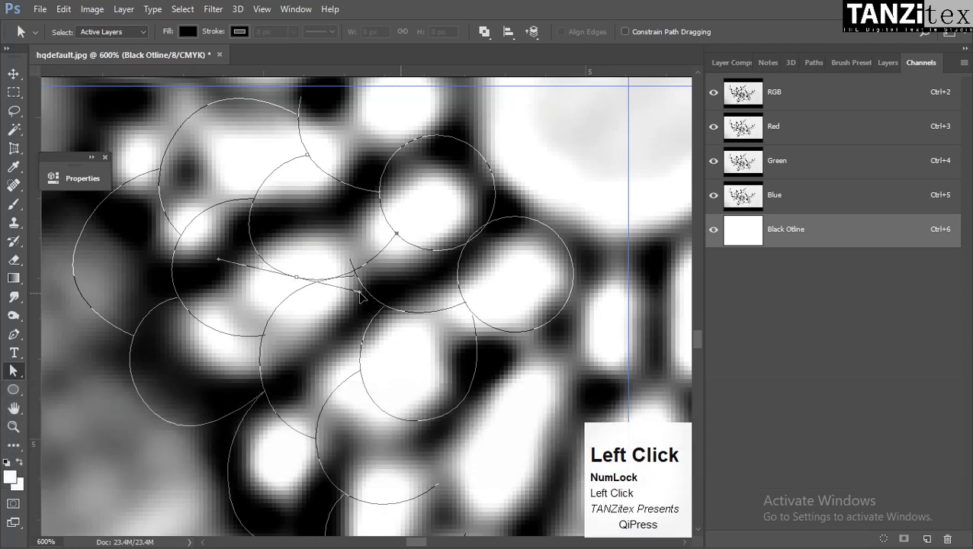
Move the left end anchor of the copy's inner scallop down to the upper end of the adjoining middle scallop and adjust its direction handle
ctrl+click(352, 308)
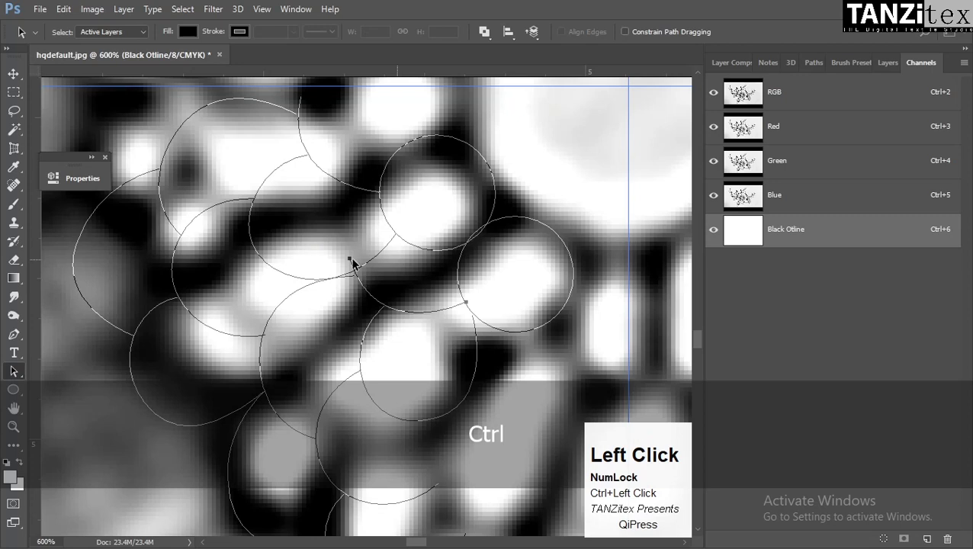
key(space)
mouse_move(407, 273)
mouse_down()
mouse_move(410, 291)
mouse_move(411, 280)
mouse_up()
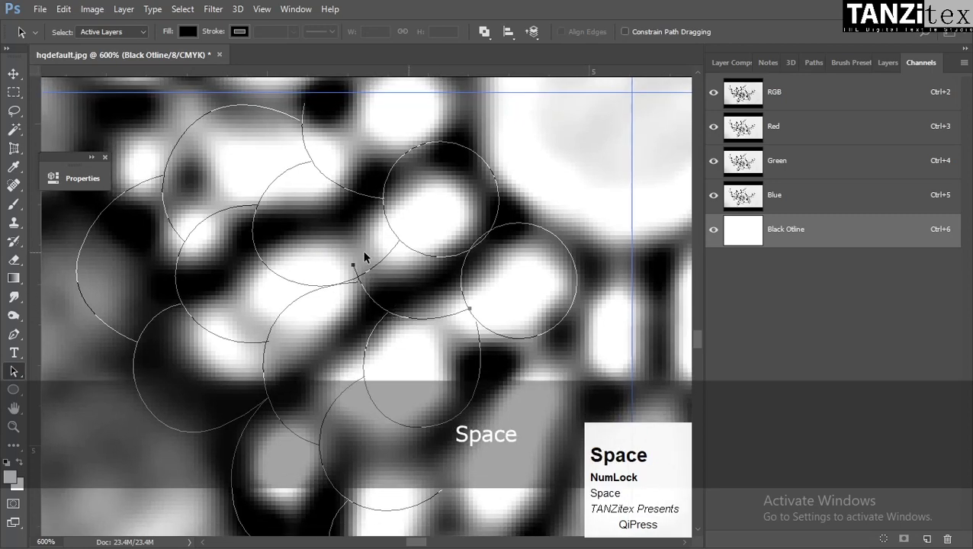
mouse_move(353, 267)
mouse_down()
mouse_move(366, 272)
mouse_move(358, 282)
mouse_up()
key(ctrl+z)
drag(384, 369, 367, 368)
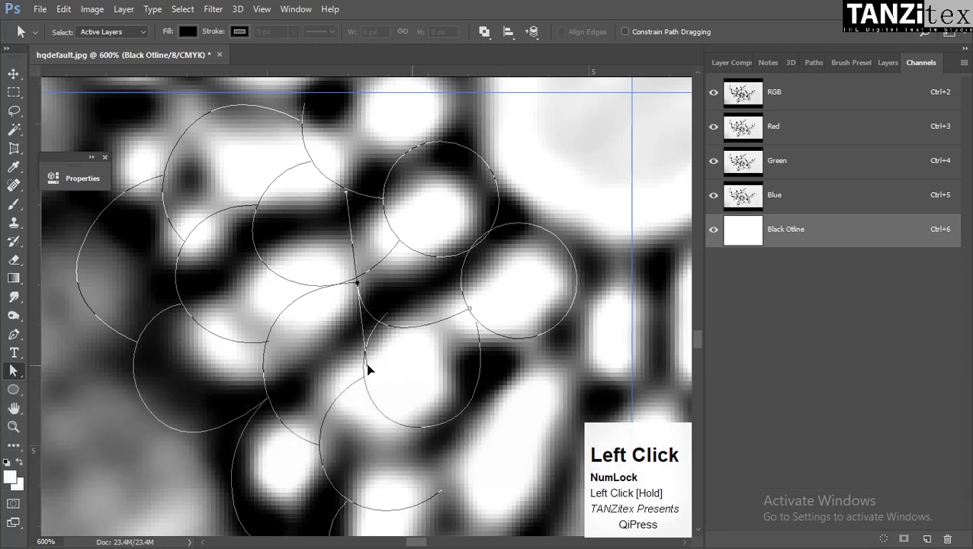
Add an anchor at the bottom of the copy's inner scallop and pull it down to deepen the curve
key(p)
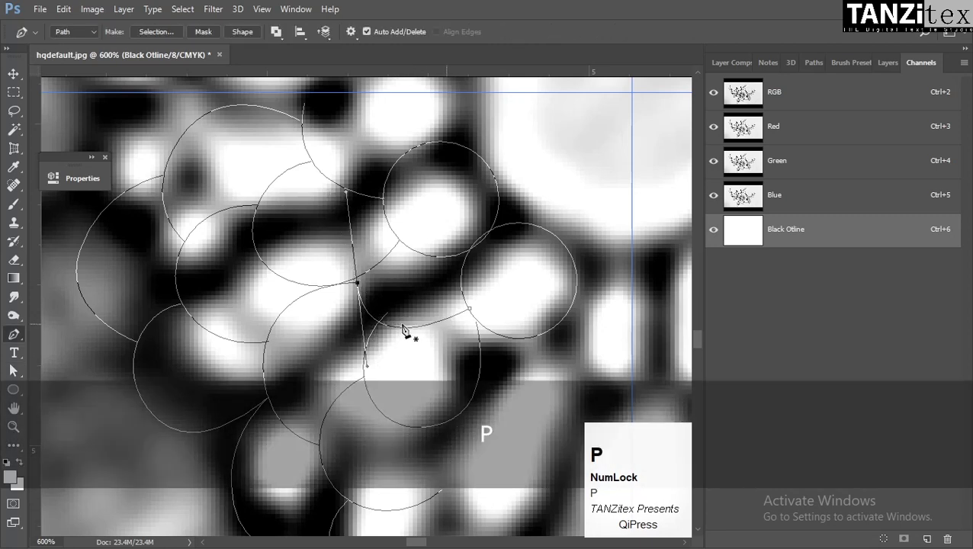
click(404, 337)
drag(404, 336, 404, 343)
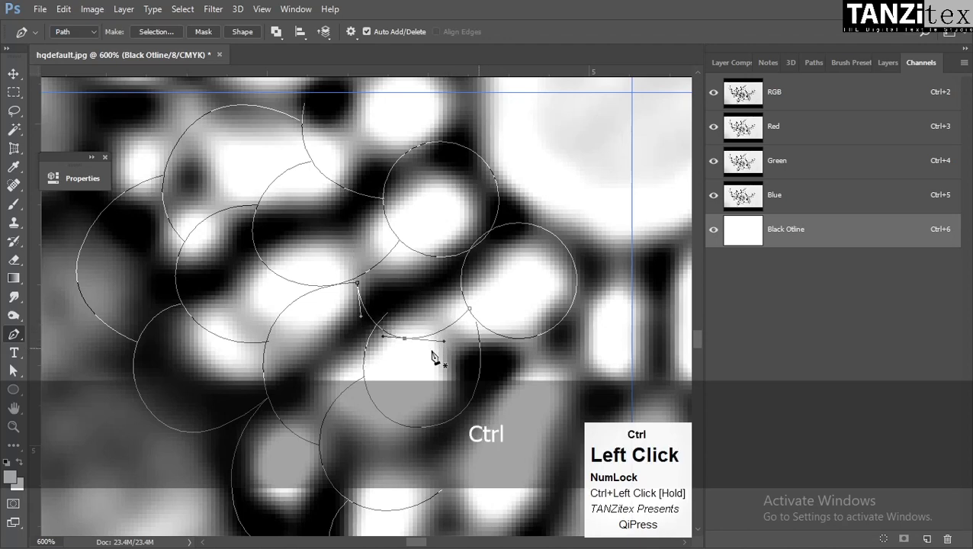
key(space)
drag(435, 357, 412, 330)
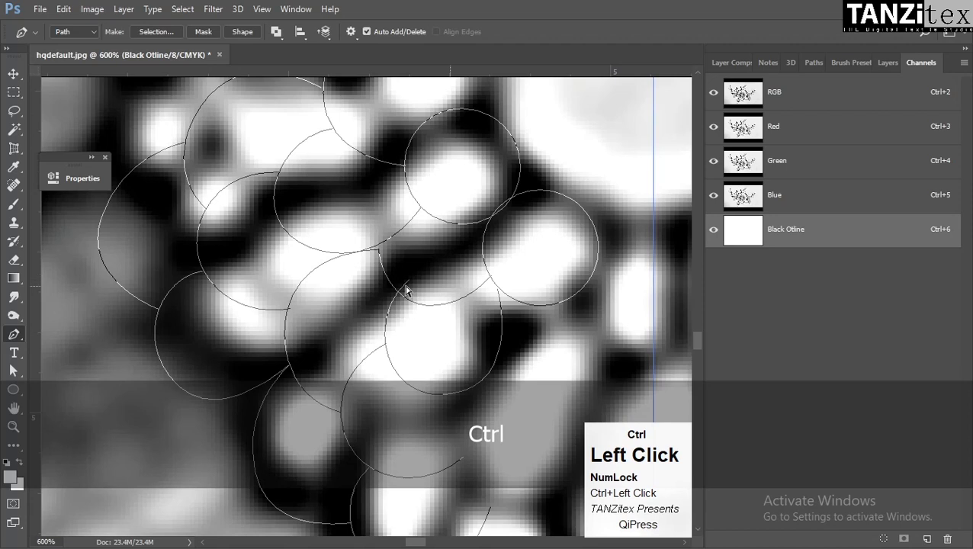
ctrl+click(407, 289)
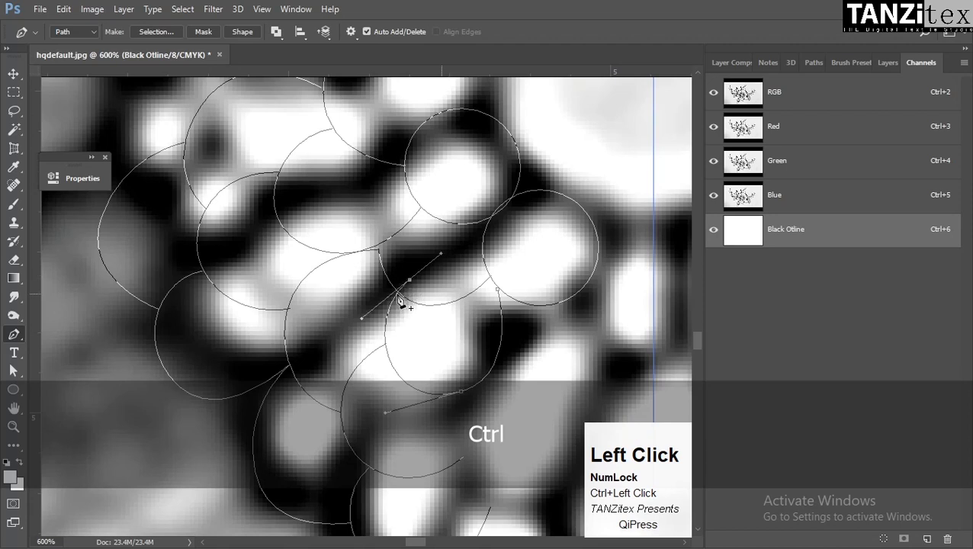
key(ctrl+z)
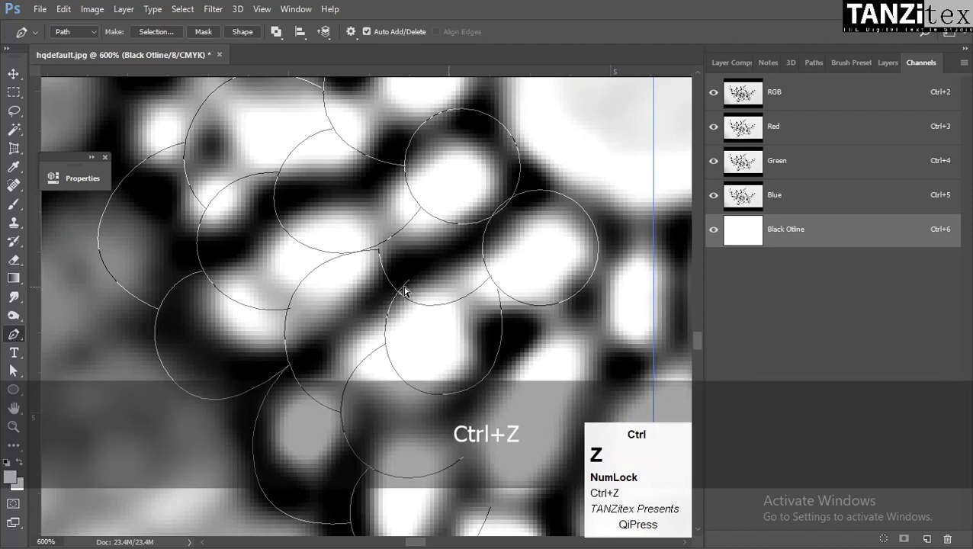
key(ctrl+alt+z)
ctrl+click(403, 298)
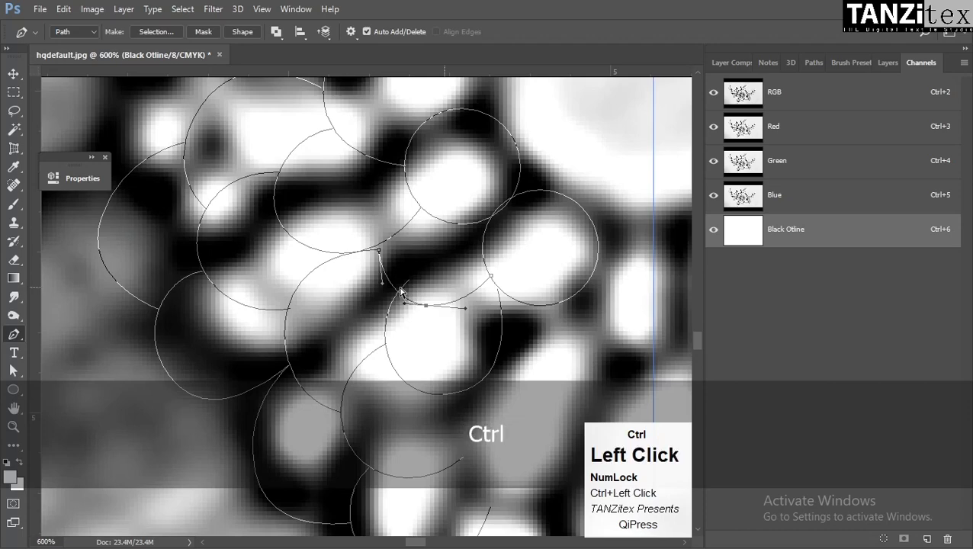
key(ctrl+z)
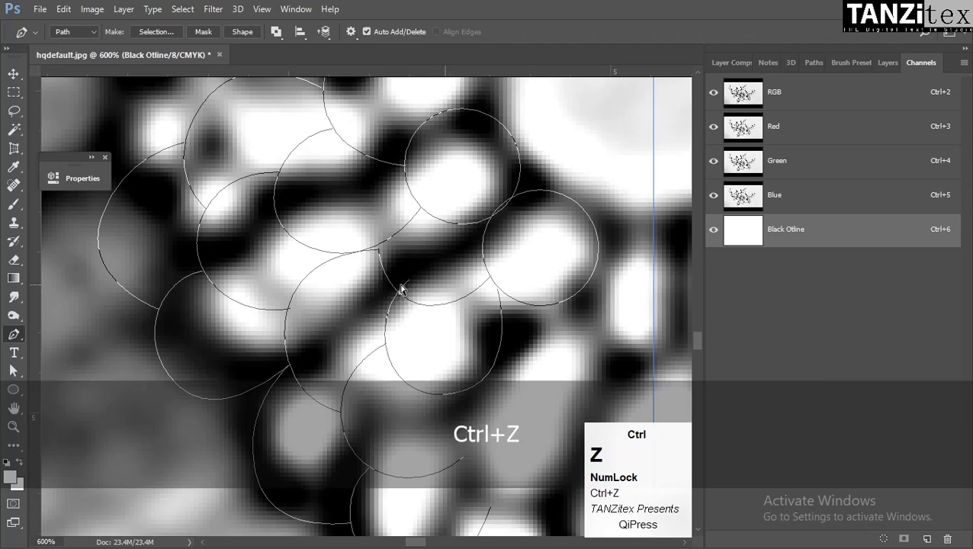
Move the upper end anchor of the rounded scallop below the copy's inner scallop onto that curve and adjust its direction handle
ctrl+click(407, 285)
ctrl+click(408, 284)
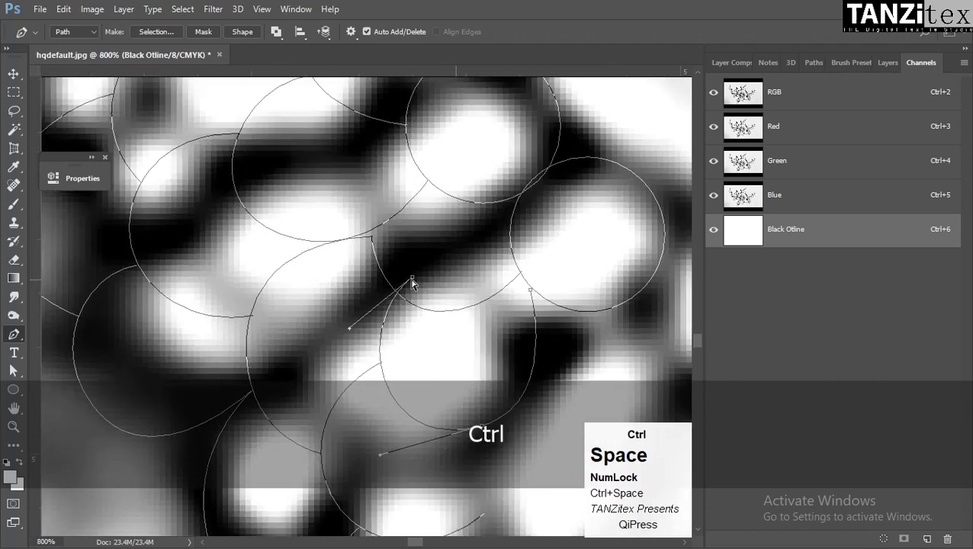
ctrl+click(398, 297)
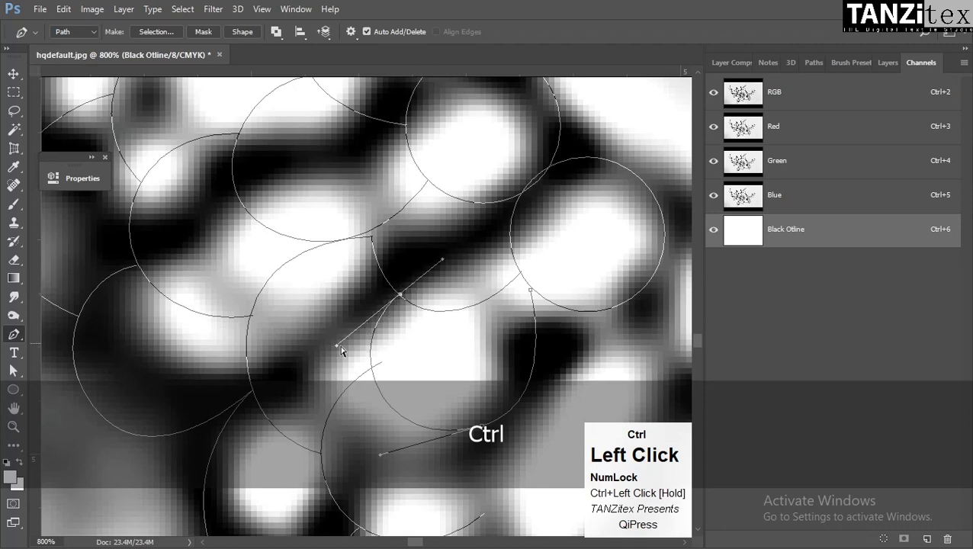
drag(342, 350, 360, 348)
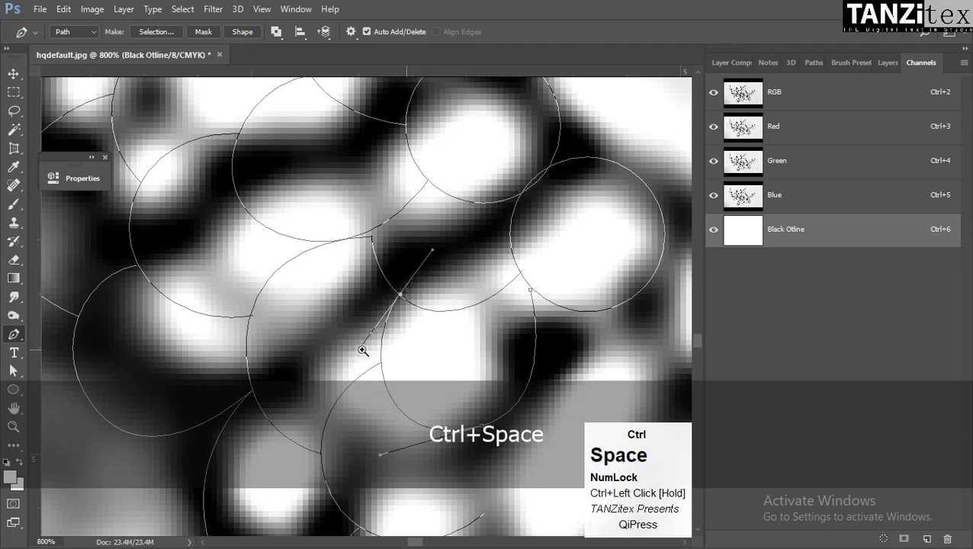
Shift the middle scallop's upper end anchor onto the edge of the scallop above and adjust its direction handles for a smooth curve
ctrl+alt+click(447, 312)
ctrl+alt+click(427, 317)
ctrl+click(385, 261)
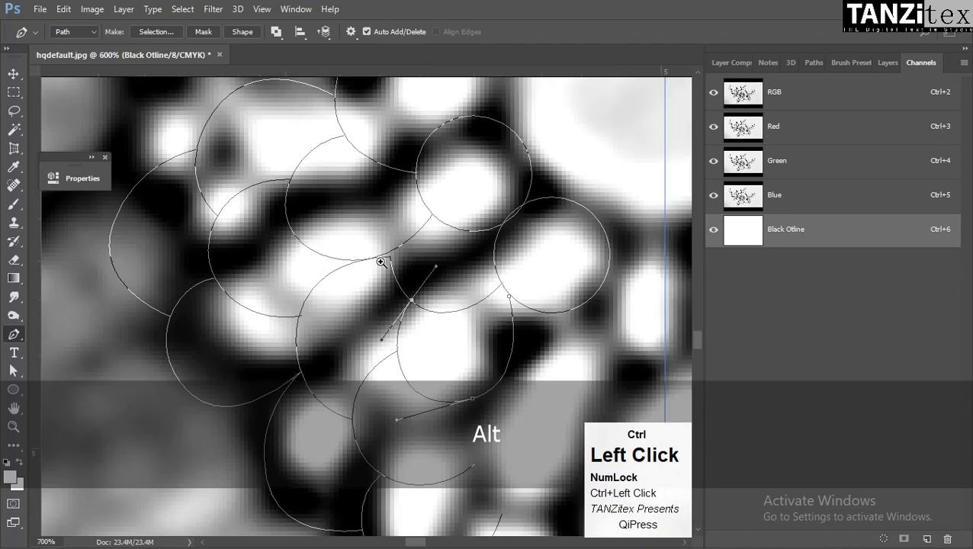
ctrl+click(387, 262)
ctrl+click(388, 261)
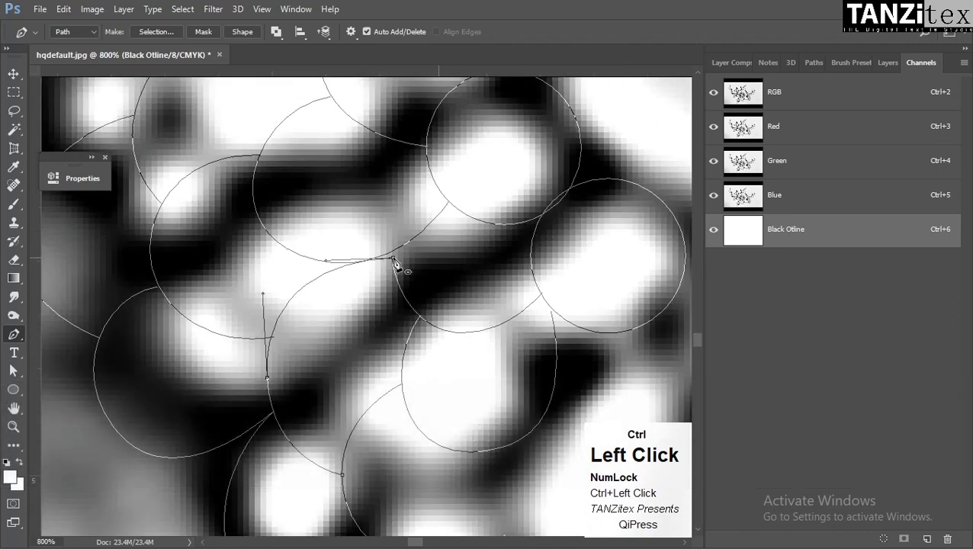
ctrl+click(399, 249)
drag(397, 246, 309, 273)
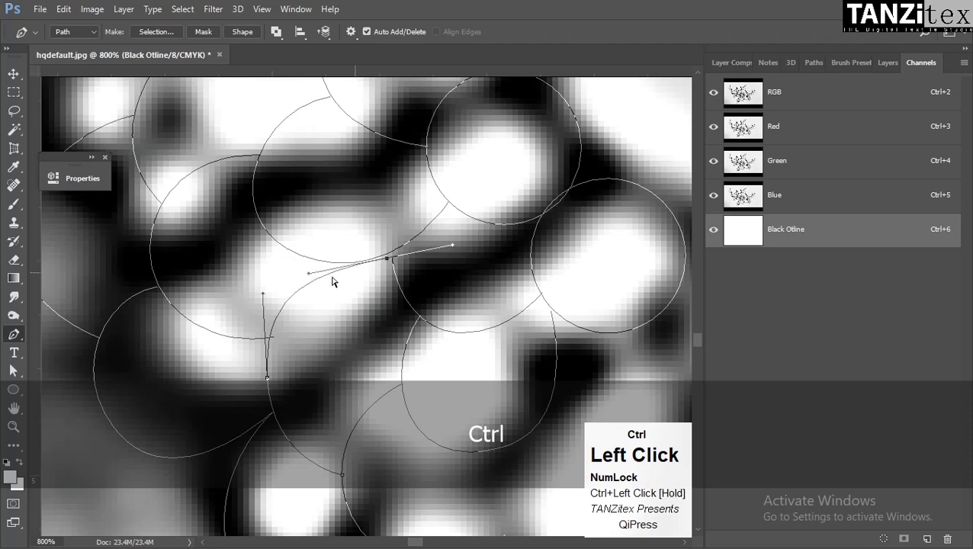
drag(386, 261, 374, 260)
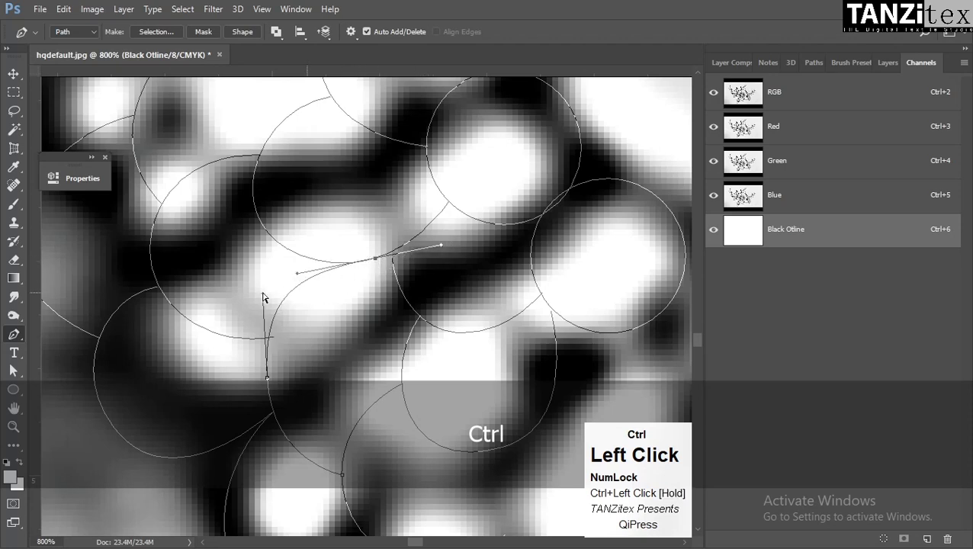
drag(263, 297, 267, 320)
ctrl+click(390, 274)
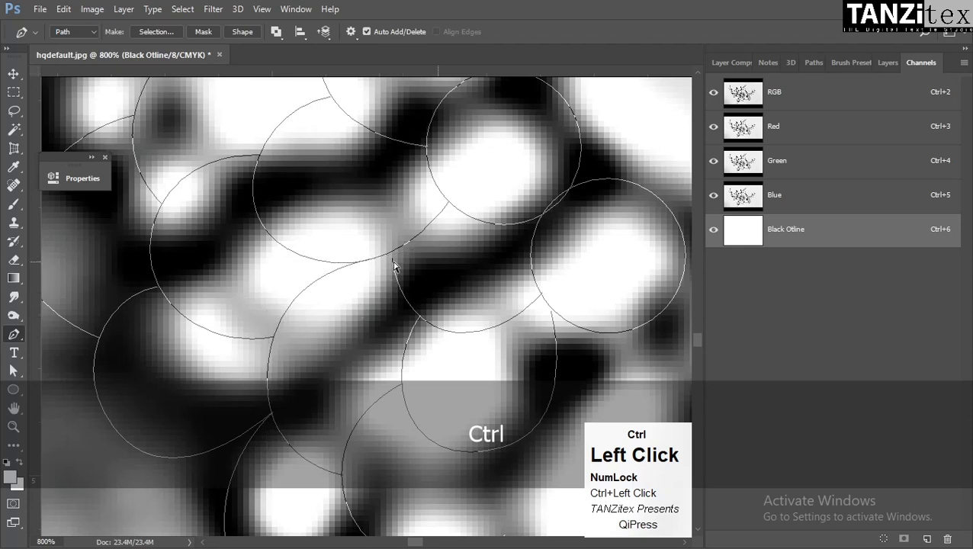
Move the upper end of the copy's inner scallop up onto the neighbouring scallop's curve and reshape it with its direction handle
drag(393, 261, 394, 257)
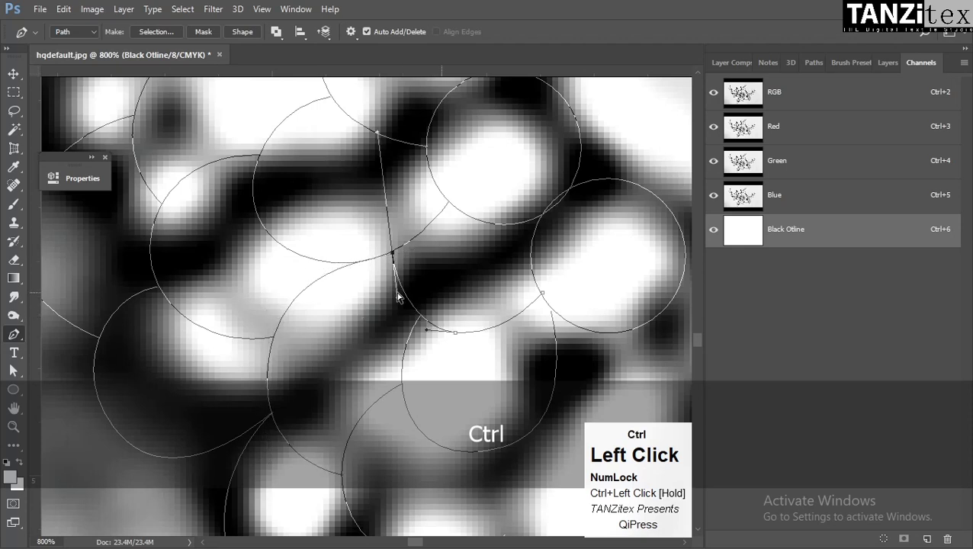
drag(398, 298, 382, 256)
ctrl+click(391, 332)
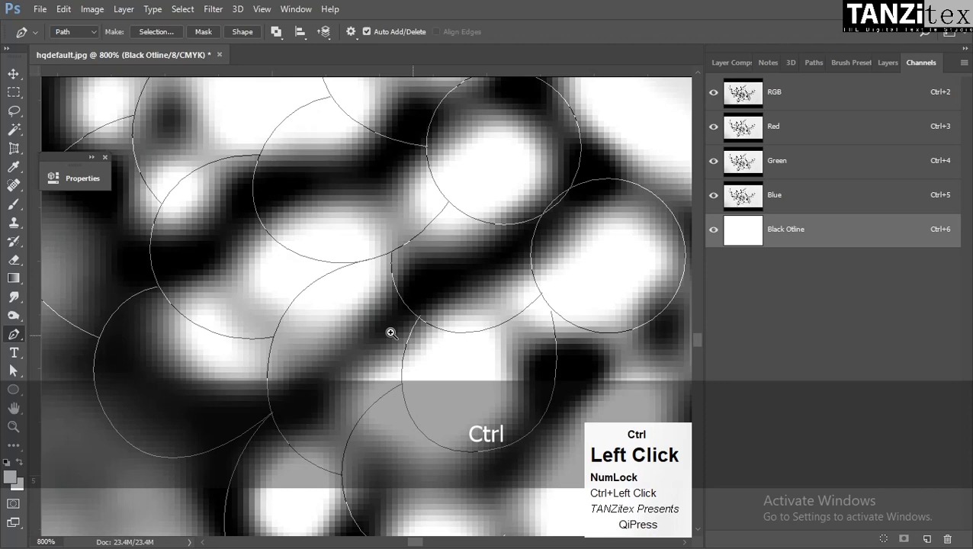
Delete the lower copy's circle beside the flower centre
ctrl+alt+click(428, 307)
ctrl+alt+click(460, 376)
ctrl+alt+click(456, 332)
drag(456, 333, 450, 374)
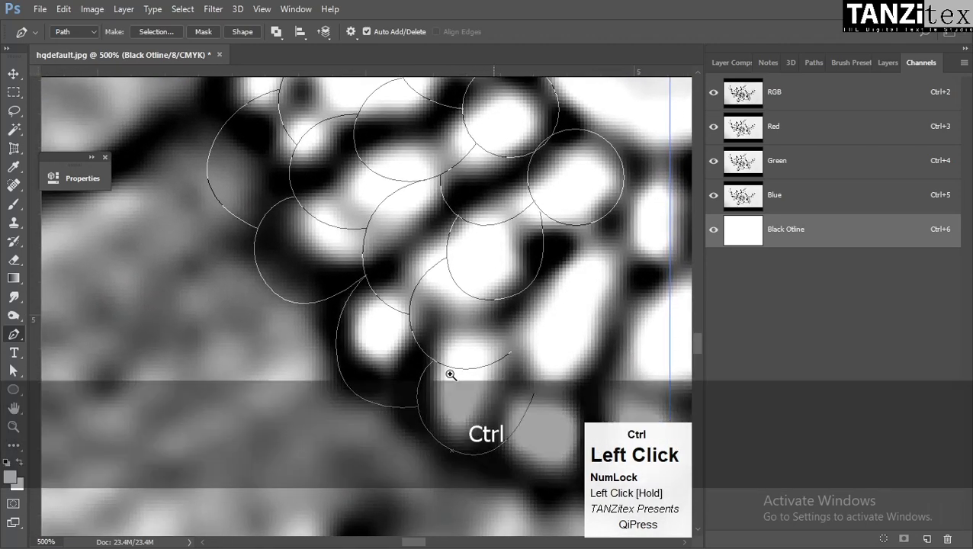
ctrl+alt+click(491, 244)
drag(504, 256, 479, 296)
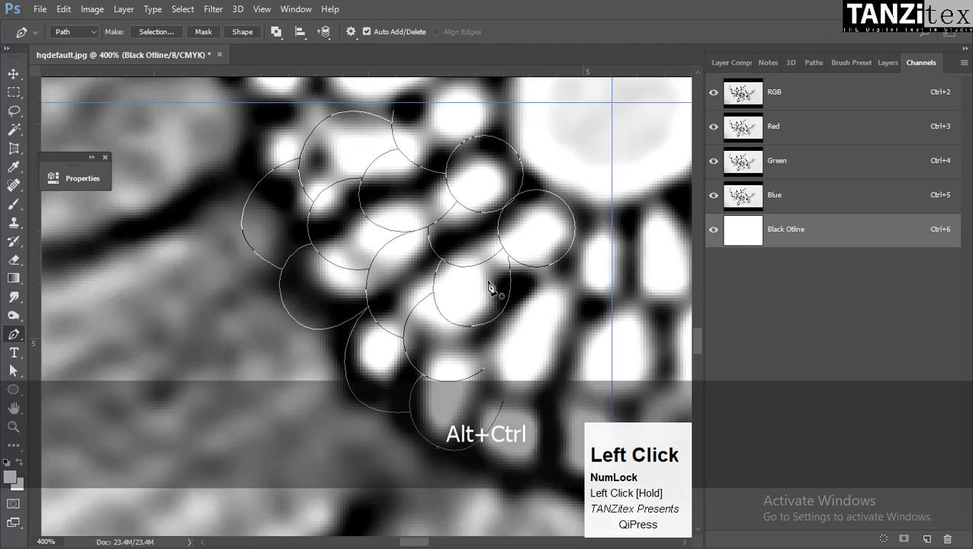
ctrl+click(517, 218)
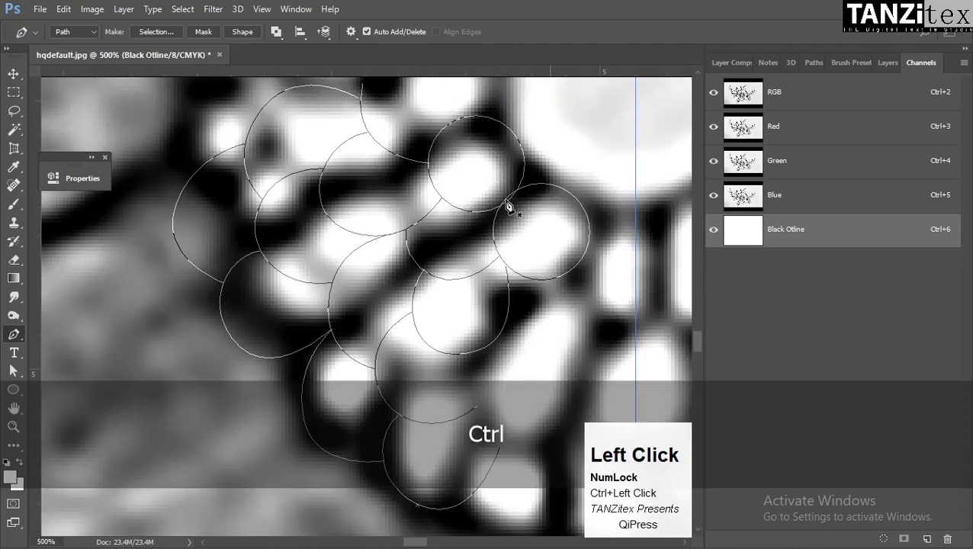
ctrl+click(544, 259)
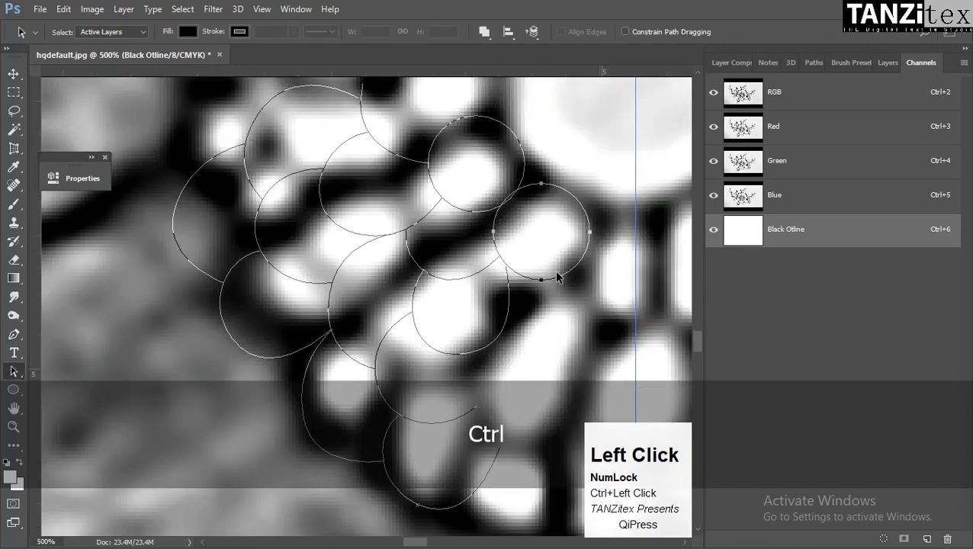
drag(557, 278, 475, 317)
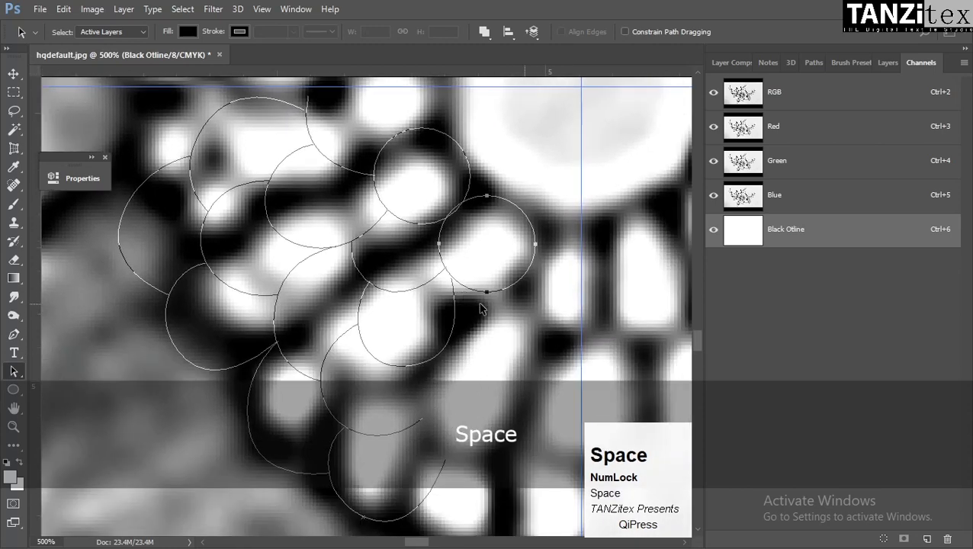
key(Delete)
Delete the lowest outer scallop of the lower copy
click(425, 338)
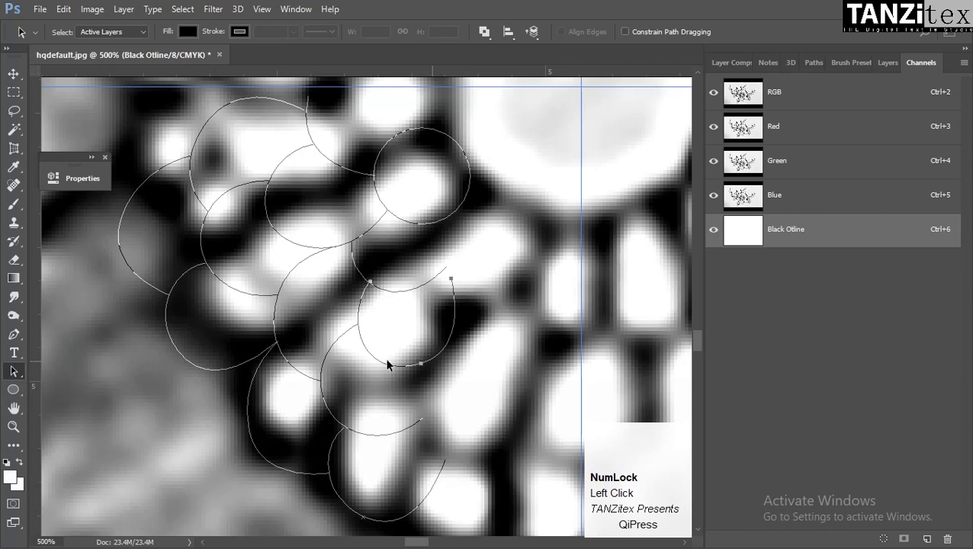
key(space)
drag(384, 418, 379, 450)
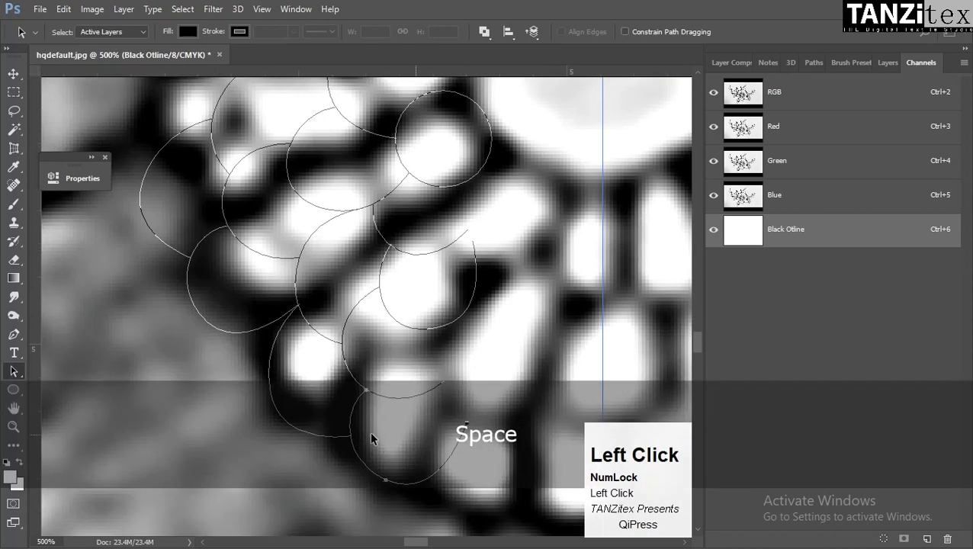
key(Delete)
Delete the upper segment's outermost scallop, the large scallop beside it and the inner scallop above the remaining circle
key(space)
drag(293, 257, 352, 351)
click(253, 309)
key(Delete)
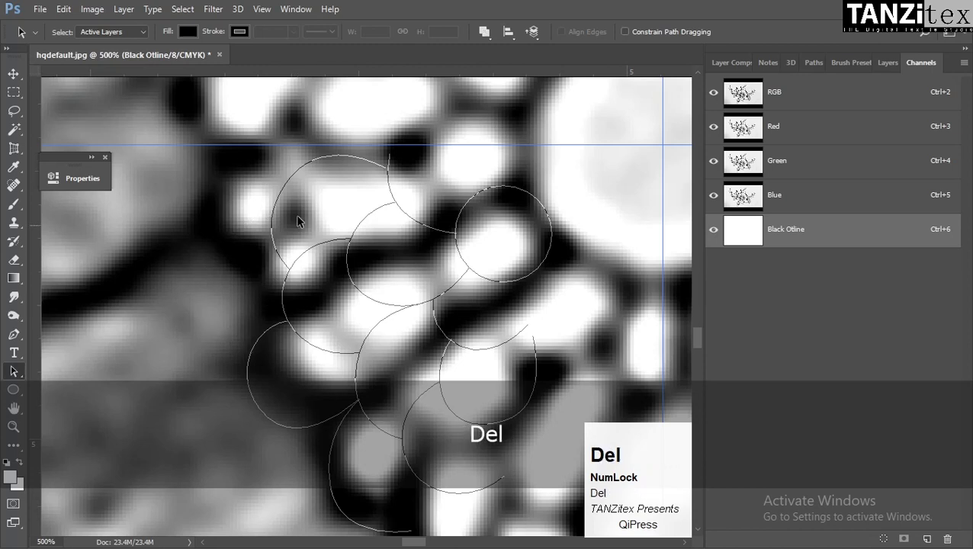
click(308, 204)
key(Delete)
click(417, 166)
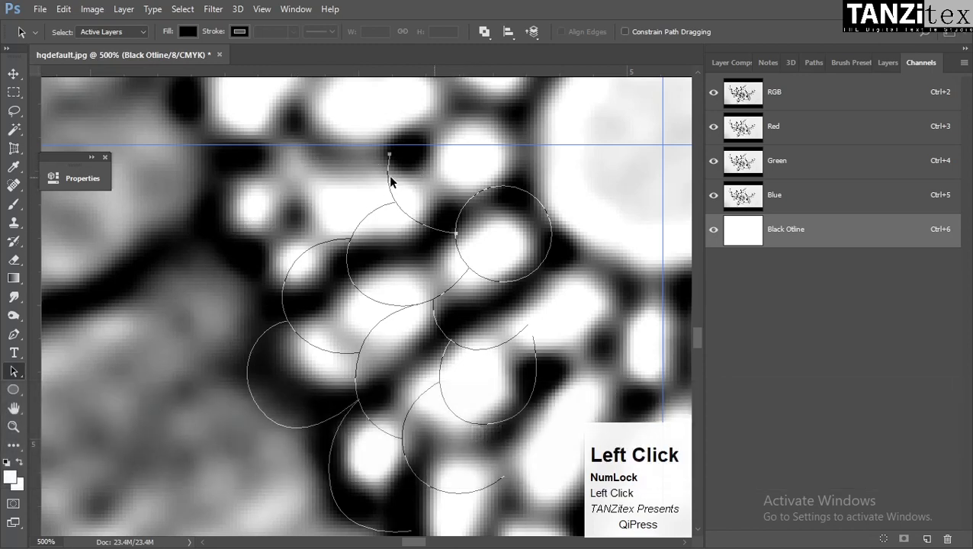
key(Delete)
Delete the stray anchor point left below the lower scallops
ctrl+alt+click(449, 315)
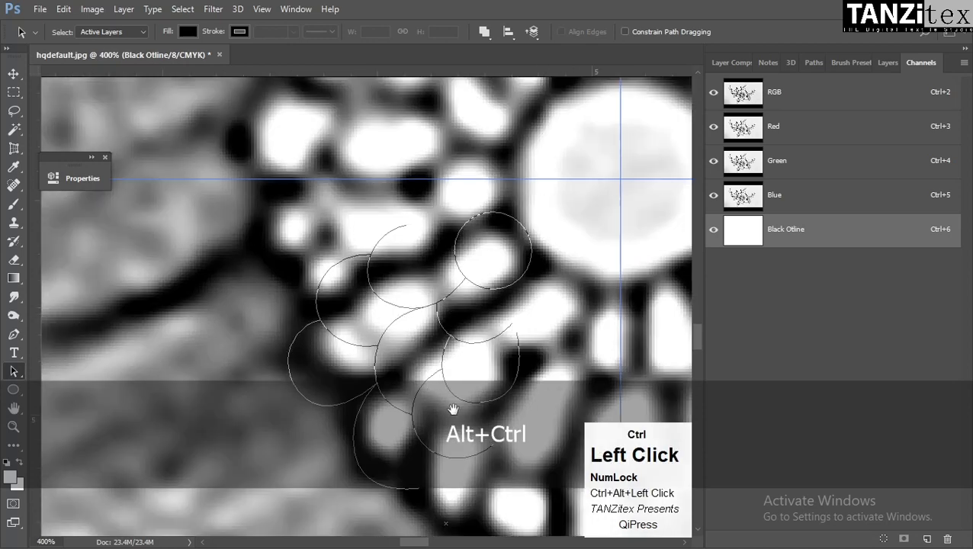
drag(452, 409, 456, 378)
drag(564, 116, 210, 499)
key(space)
drag(431, 459, 385, 473)
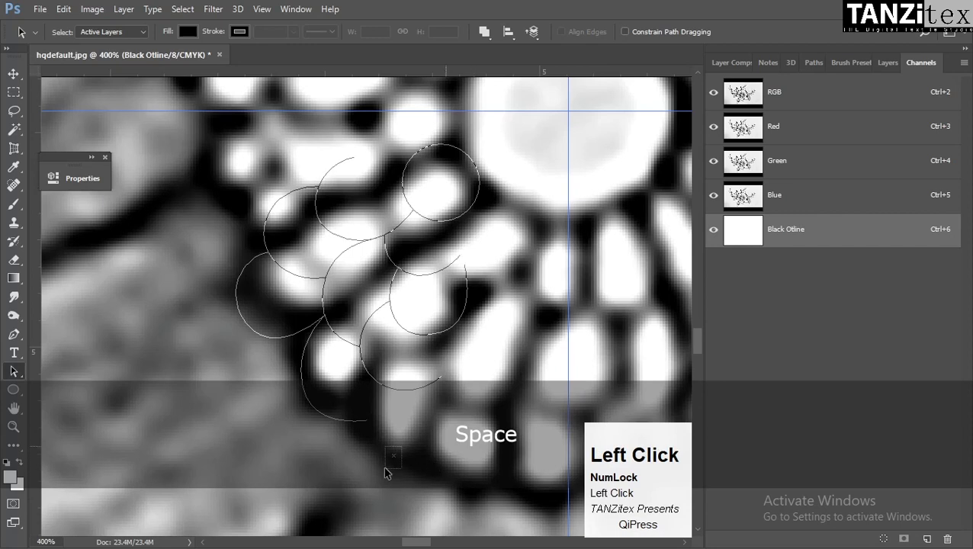
key(Delete)
Try to make a copy of the remaining segment rotated 30° about the flower centre, then cancel and remove the duplicate paths
drag(518, 184, 118, 492)
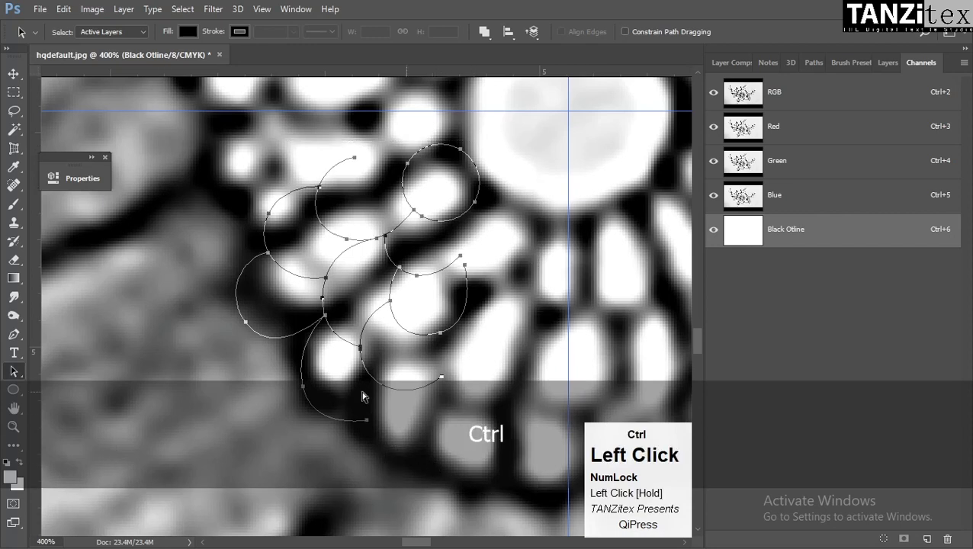
key(ctrl+v)
key(ctrl+t)
key(space)
drag(415, 297, 367, 359)
key(alt)
alt+click(516, 187)
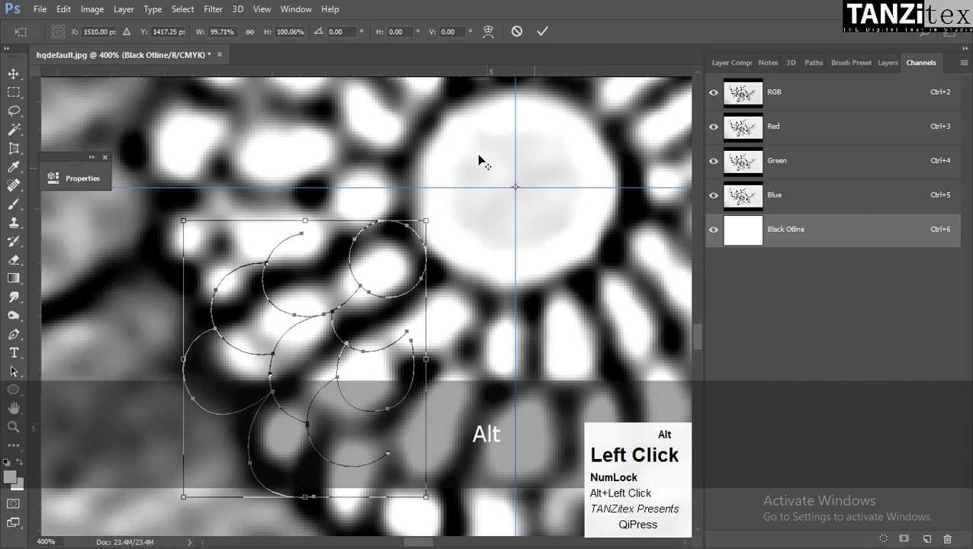
click(342, 31)
text(30)
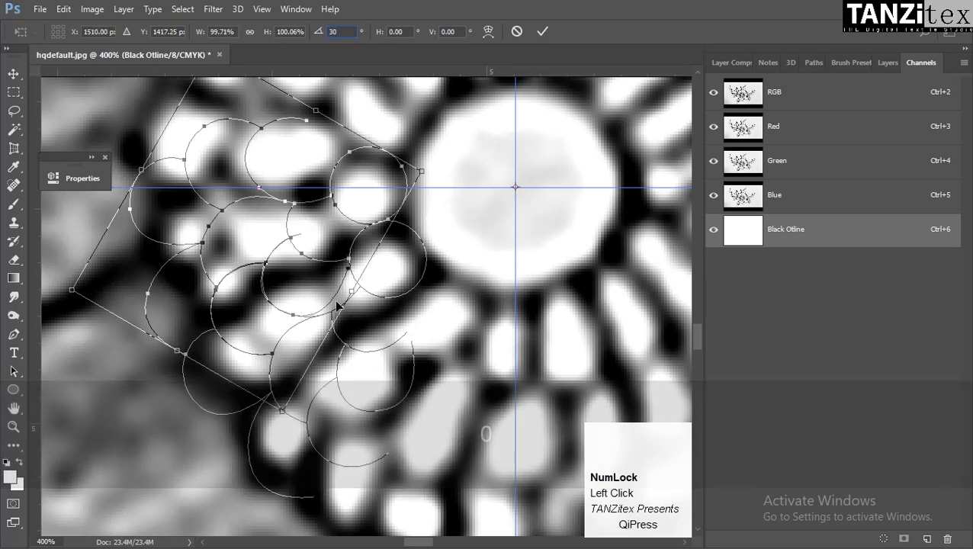
click(516, 32)
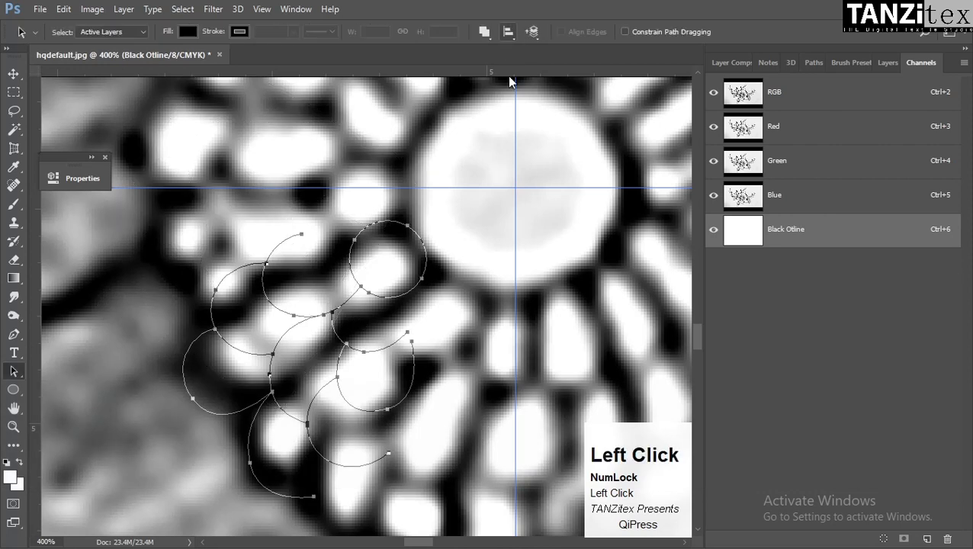
key(Delete)
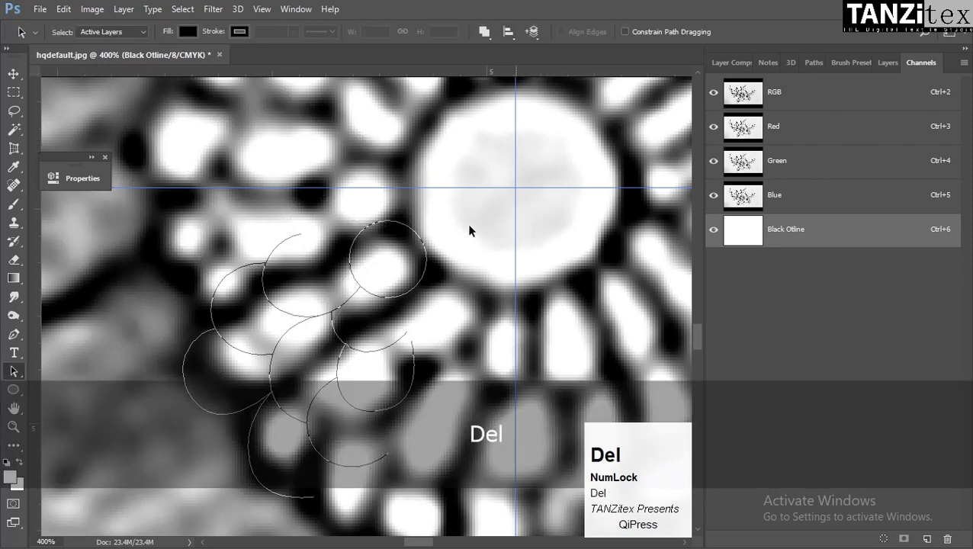
Delete the rounded scallop below the inner scallop and the adjoining lower scallop
key(Delete)
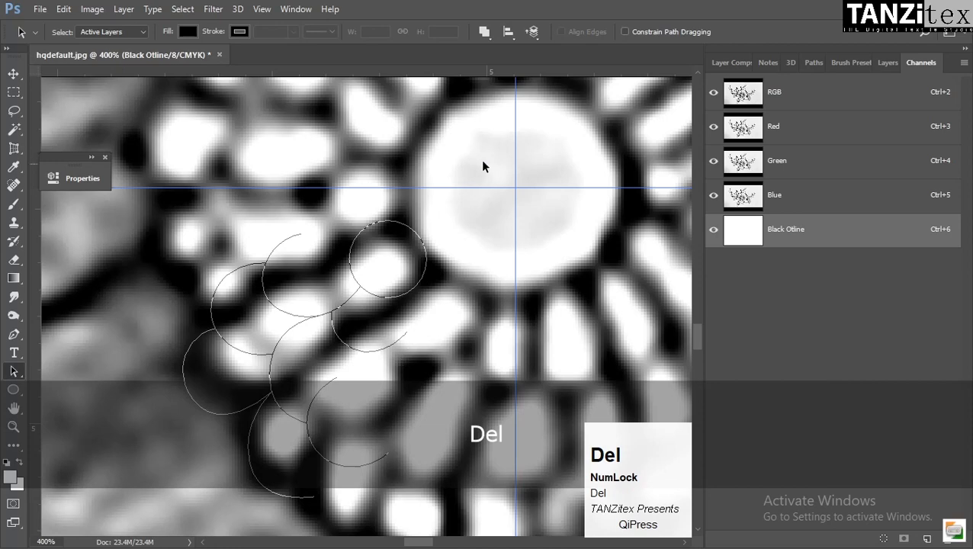
drag(481, 159, 163, 532)
click(428, 287)
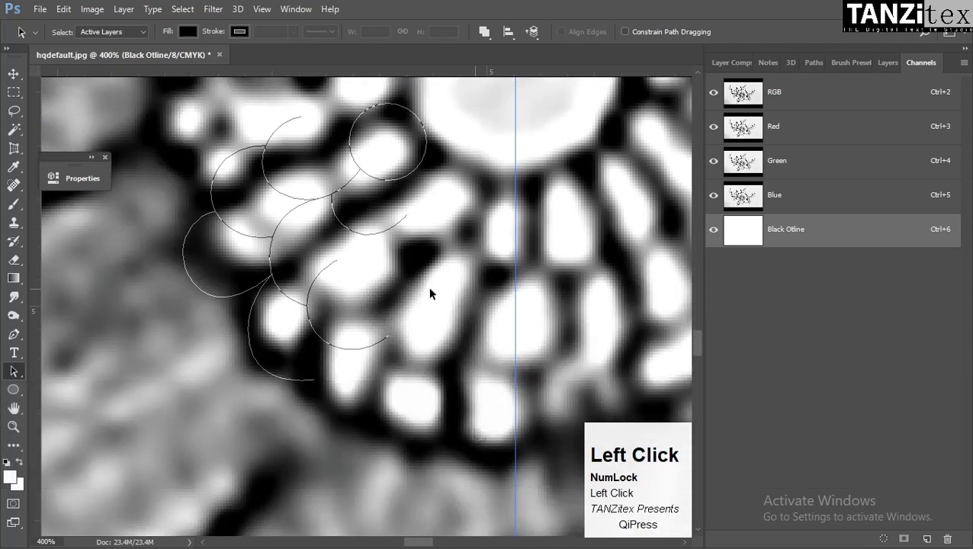
click(385, 339)
key(Delete)
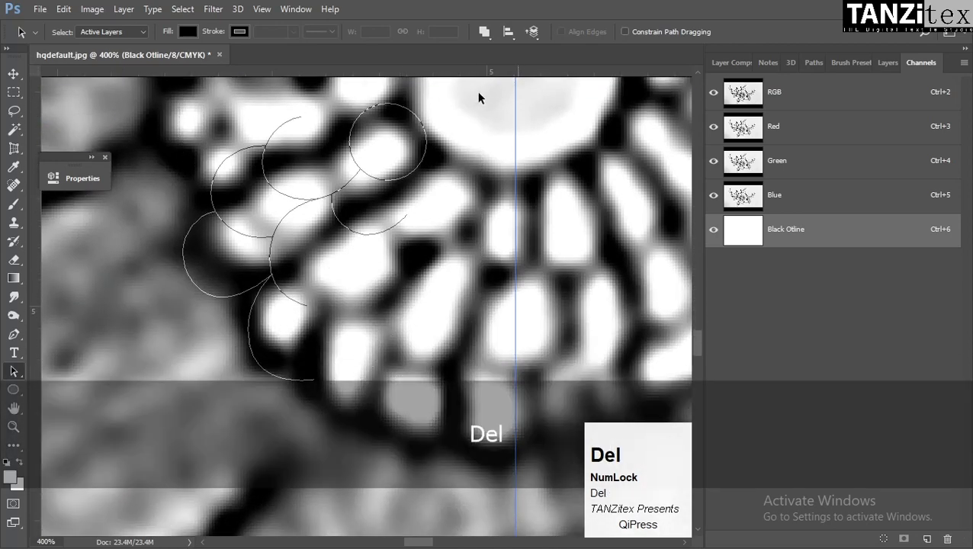
Make a copy of the trimmed circle-and-scallop segment rotated 30° about the flower centre
drag(479, 94, 113, 409)
drag(378, 257, 340, 304)
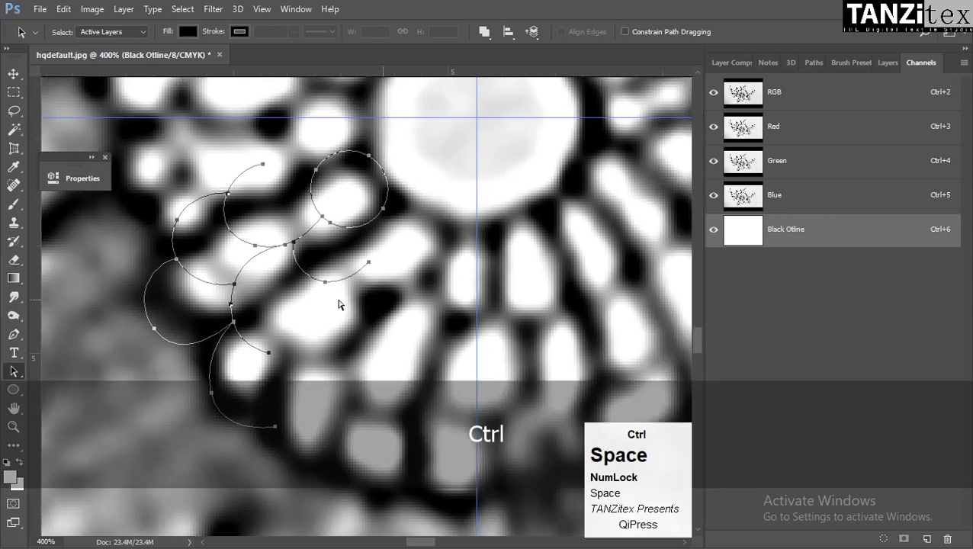
key(ctrl+c)
key(ctrl+t)
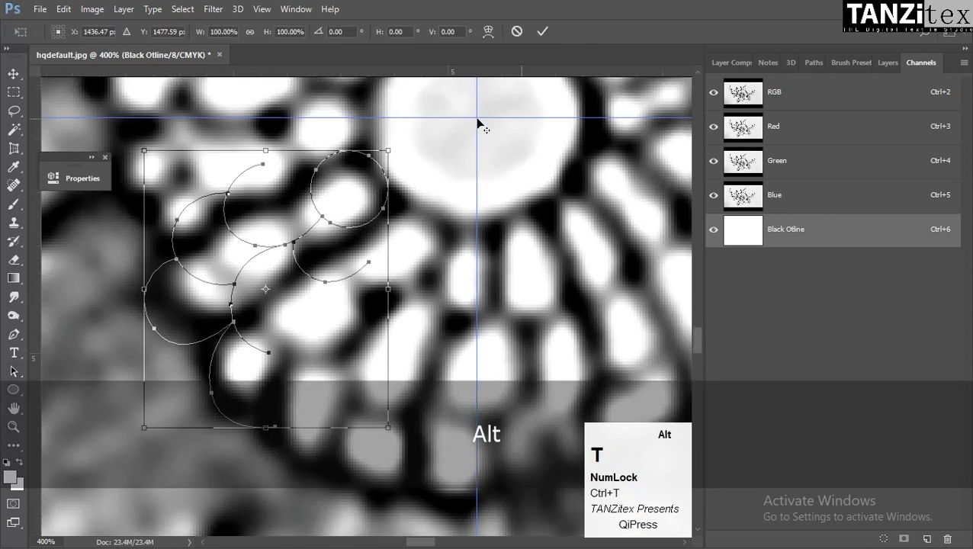
alt+click(475, 120)
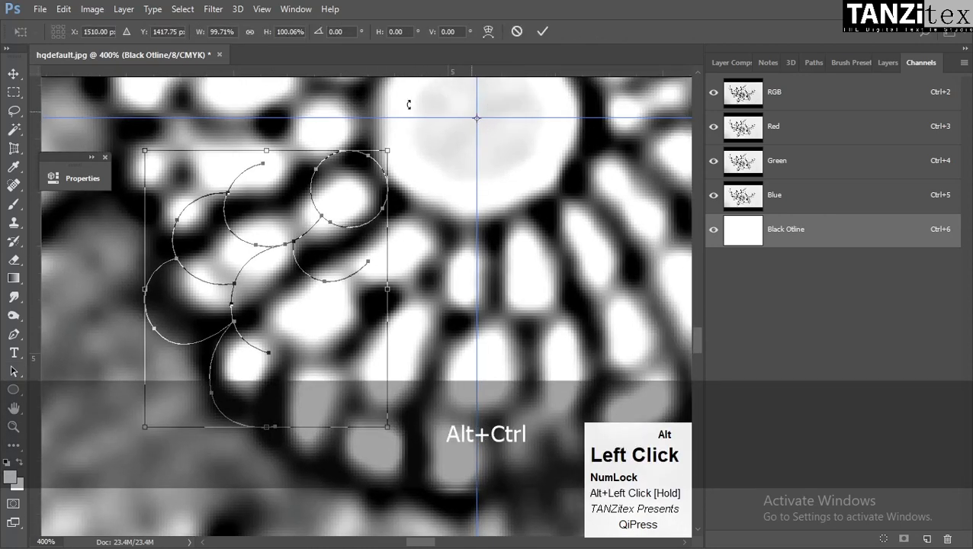
click(345, 31)
text(30)
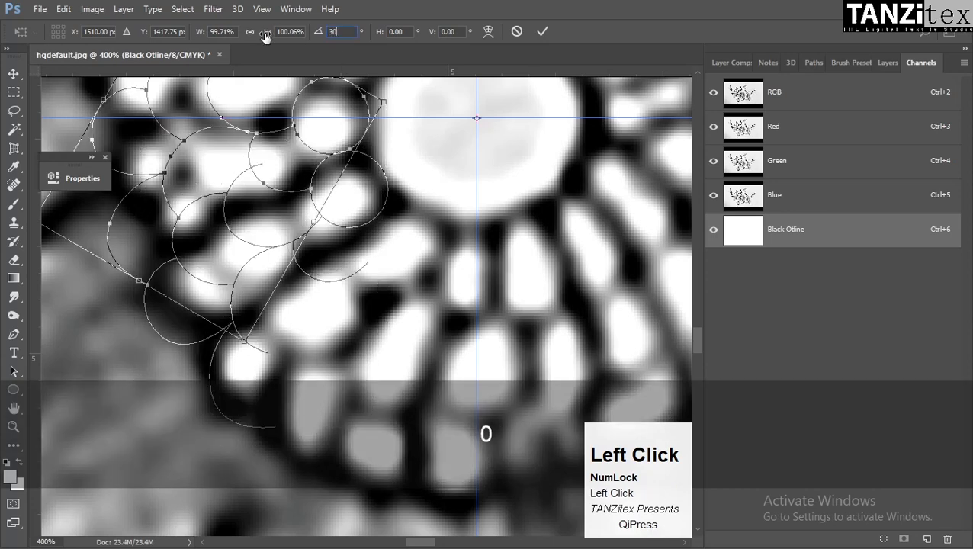
key(space)
drag(265, 145, 385, 278)
ctrl+alt+click(385, 236)
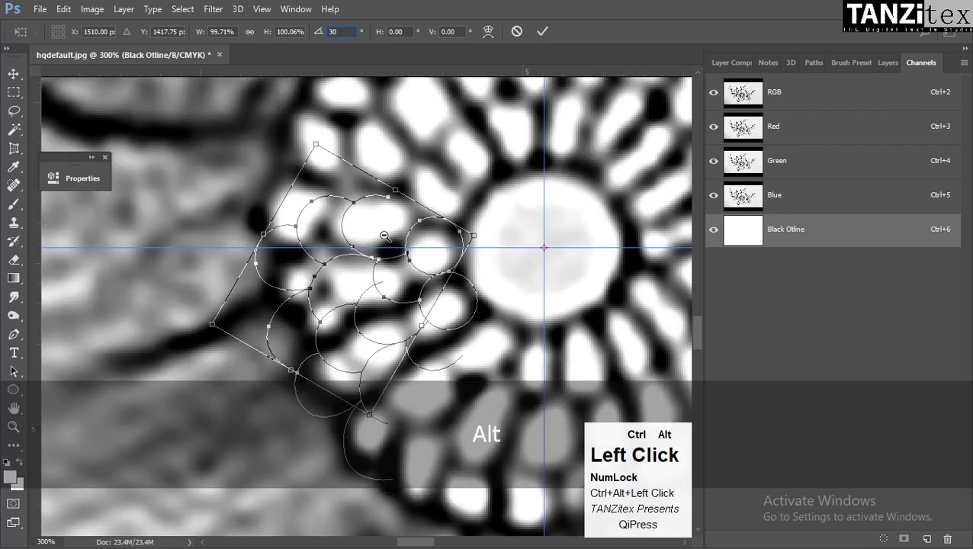
ctrl+alt+click(401, 260)
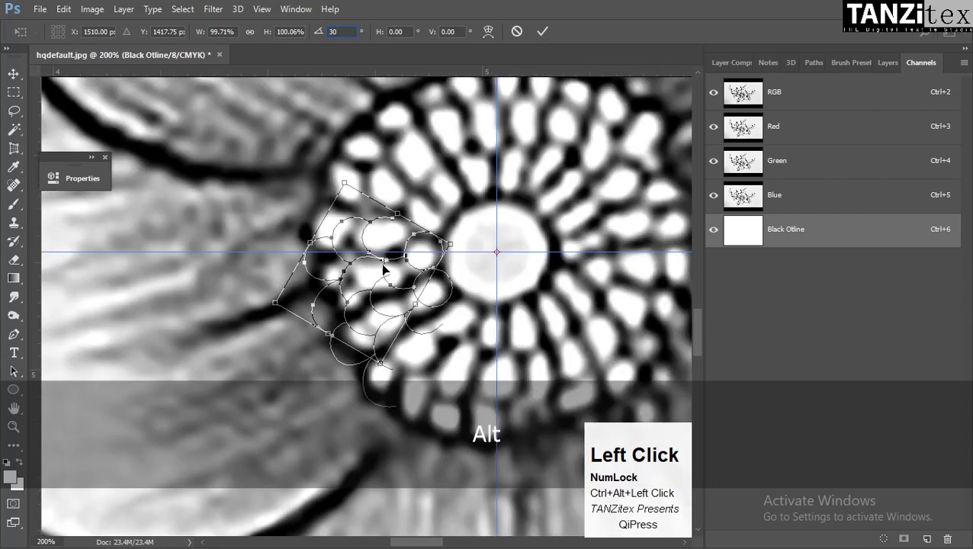
key(Return)
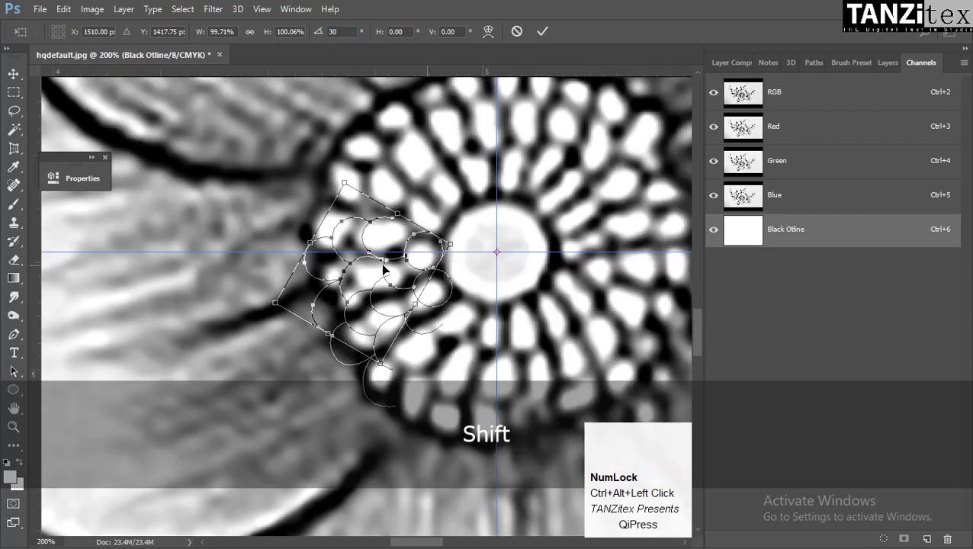
key(Return)
Repeat the 30° rotated copy around the flower centre until the segments form a full ring, then deselect the paths
key(ctrl+shift+alt+t)
key(ctrl+shift+alt+t)
key(ctrl+shift+alt+t)
key(ctrl+shift+alt+t)
key(ctrl+shift+alt+t)
key(ctrl+shift+alt+t)
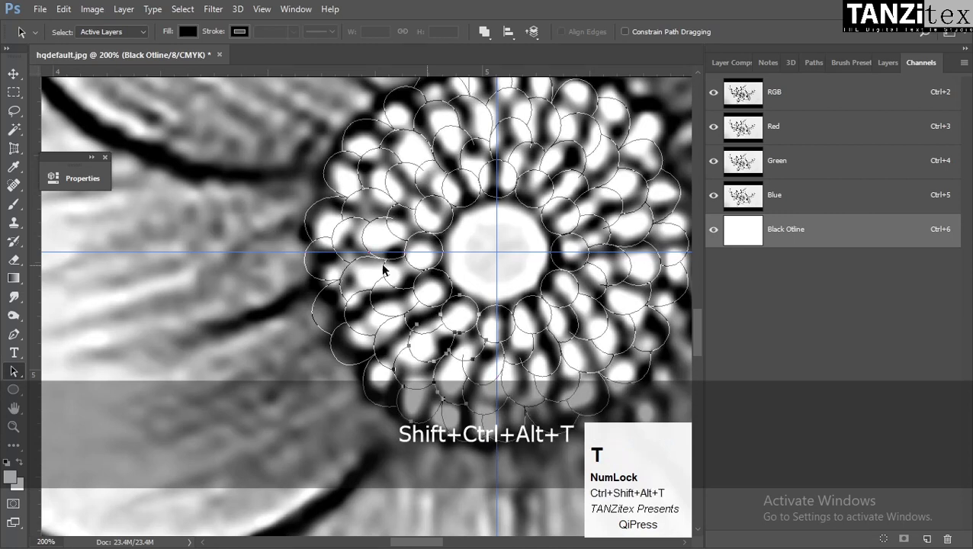
click(276, 329)
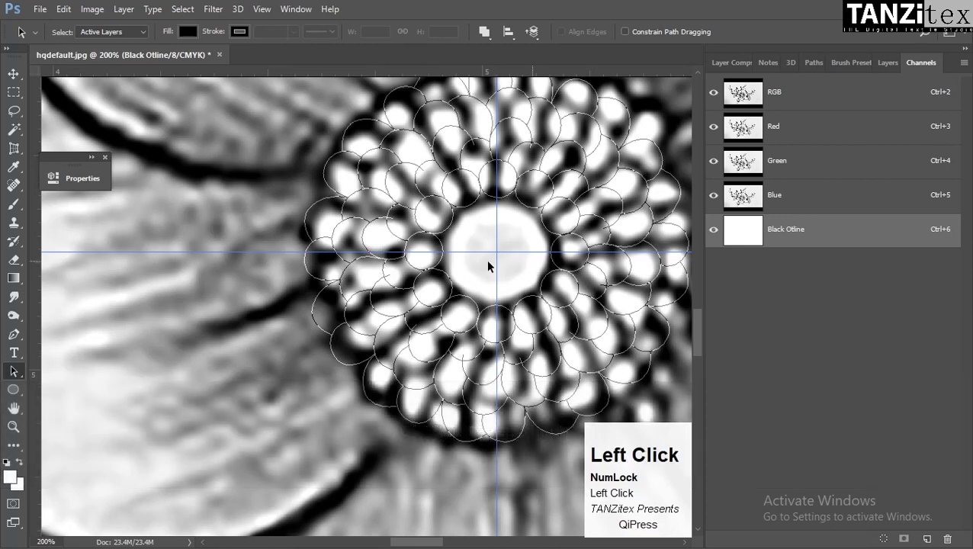
Set the foreground colour to black (#000000) for stroking the flower-centre paths
ctrl+alt+click(525, 281)
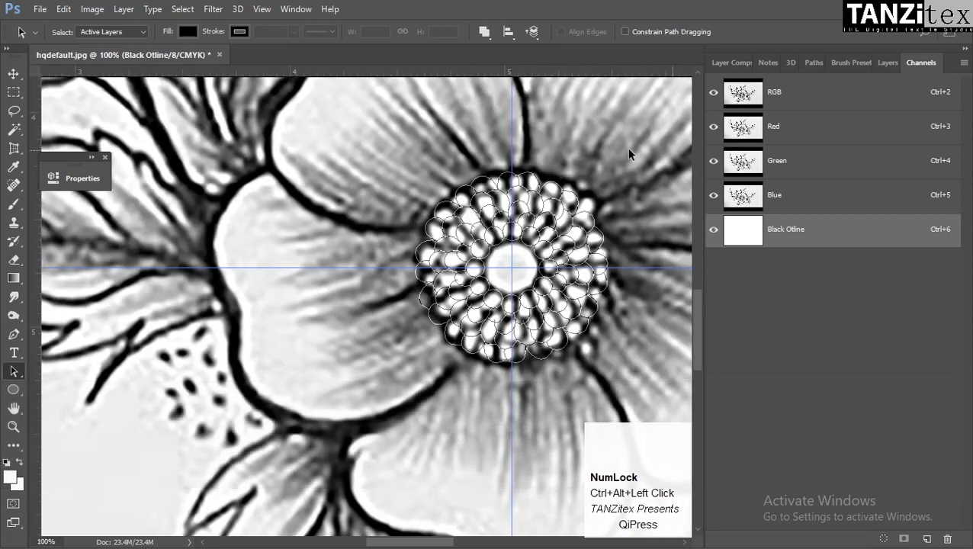
drag(638, 135, 365, 401)
right_click(599, 271)
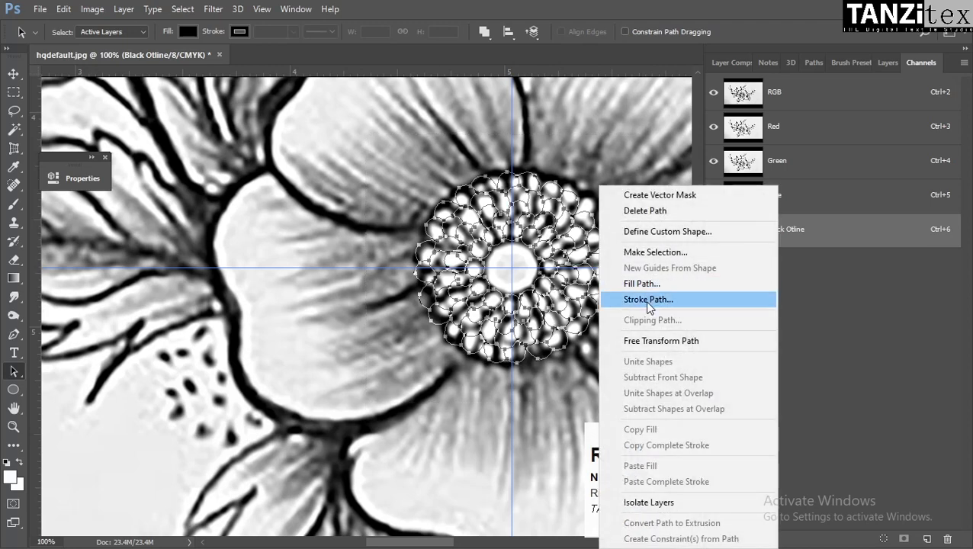
click(530, 299)
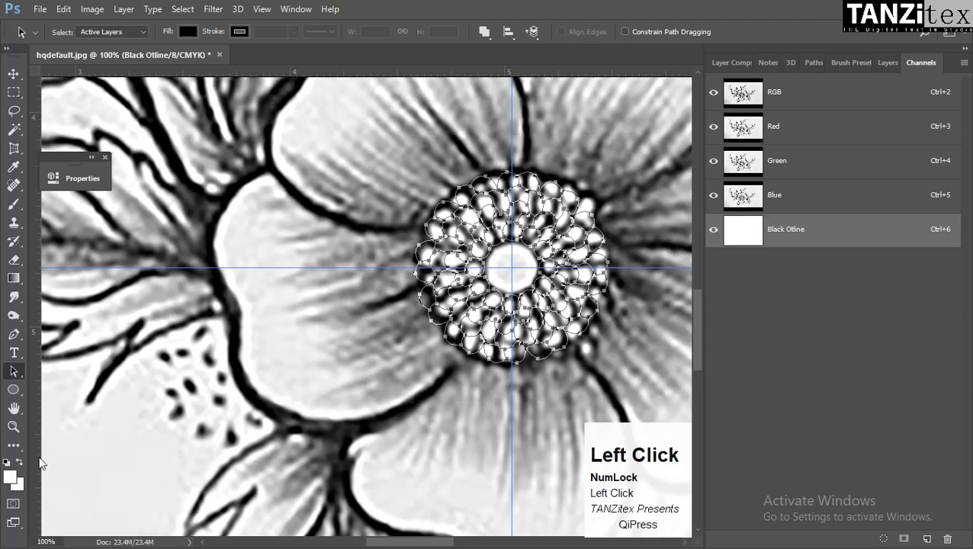
click(9, 478)
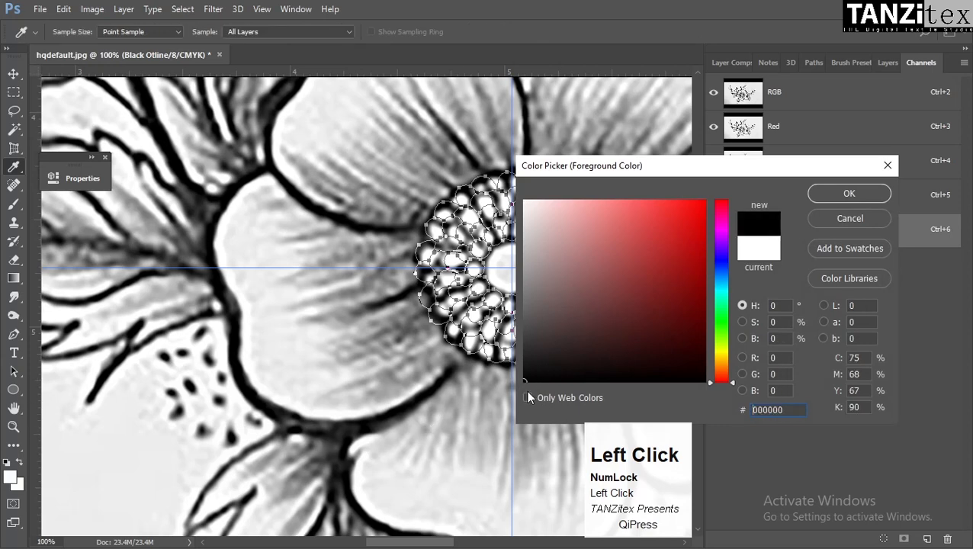
click(814, 193)
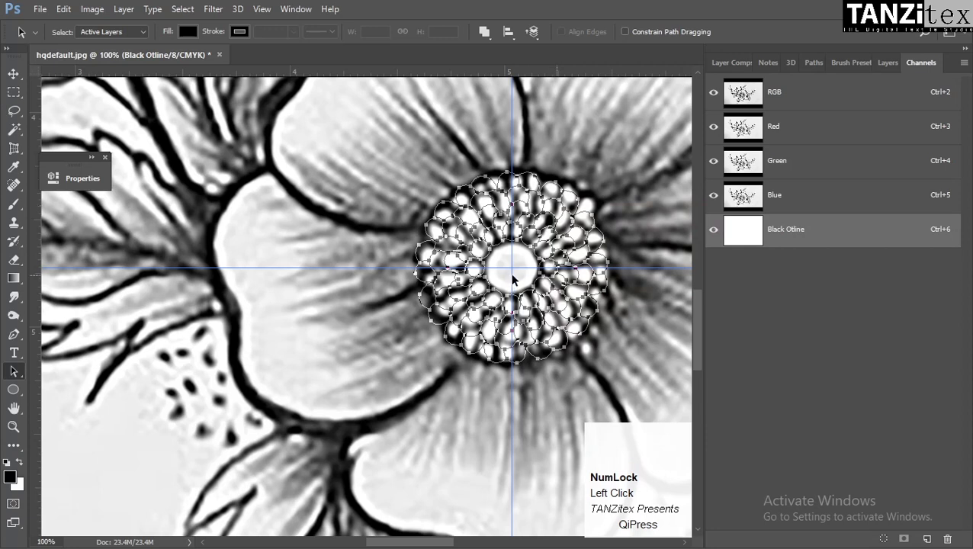
Switch to the Pencil Tool and set its size to 2 px
right_click(14, 203)
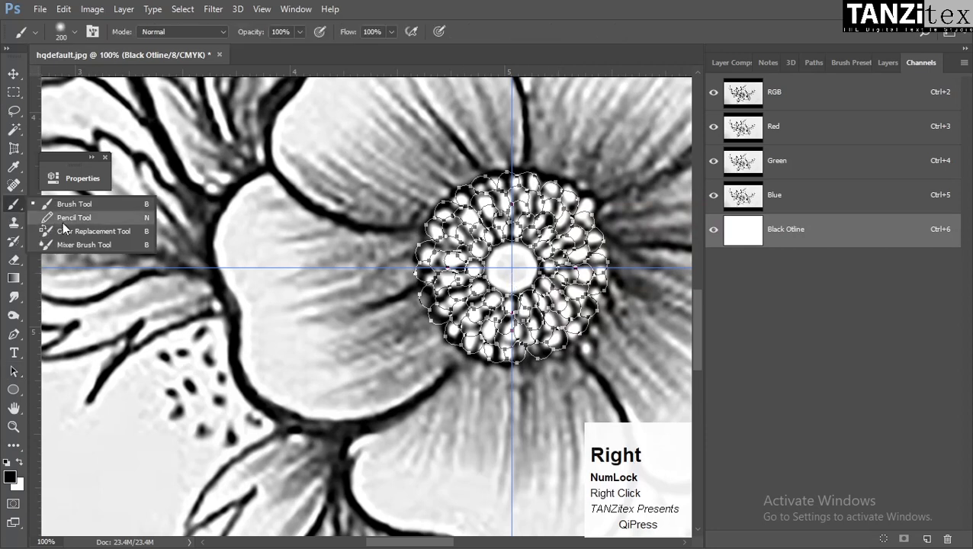
click(61, 213)
click(75, 32)
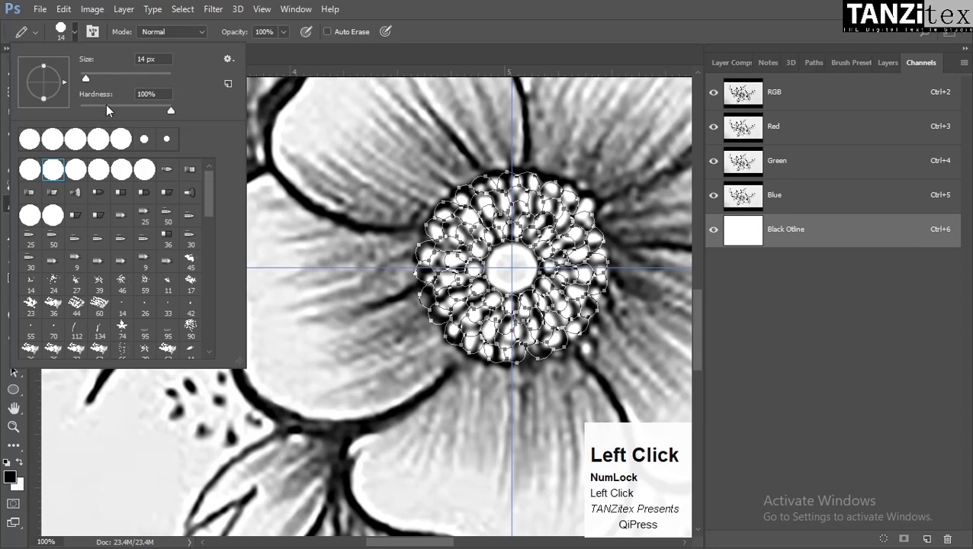
text(2)
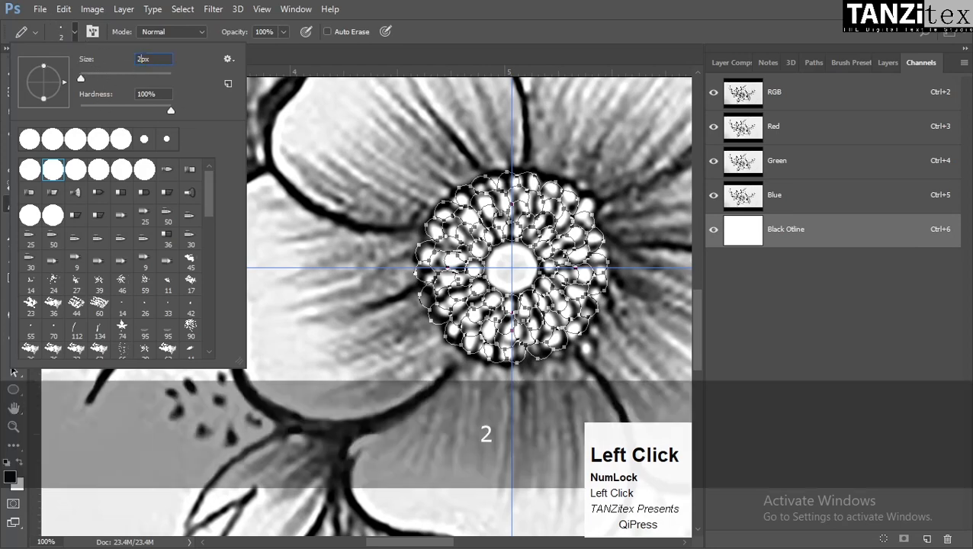
click(348, 50)
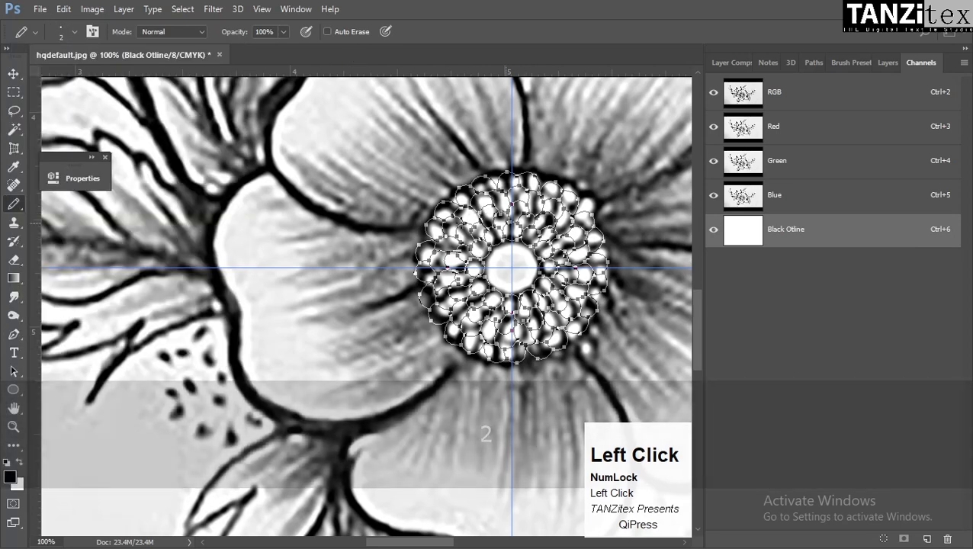
Try to stroke all the flower-centre paths with the Brush and Simulate Pressure, then undo the stroke
key(a)
drag(398, 132, 641, 389)
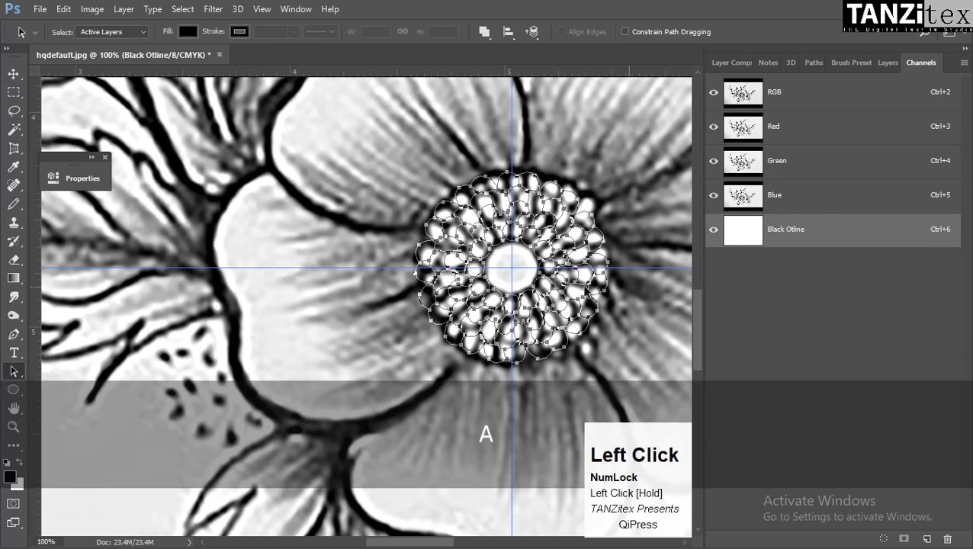
right_click(592, 344)
click(642, 299)
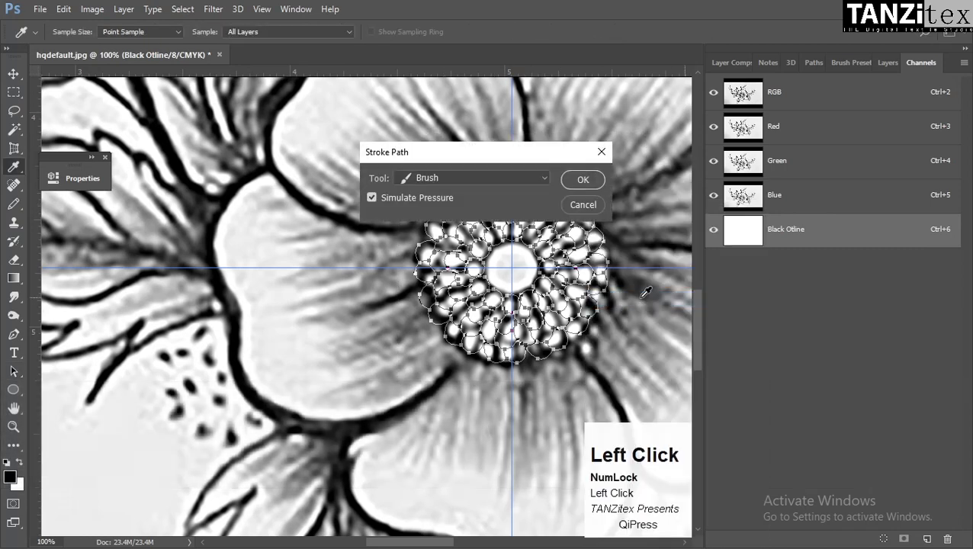
key(Return)
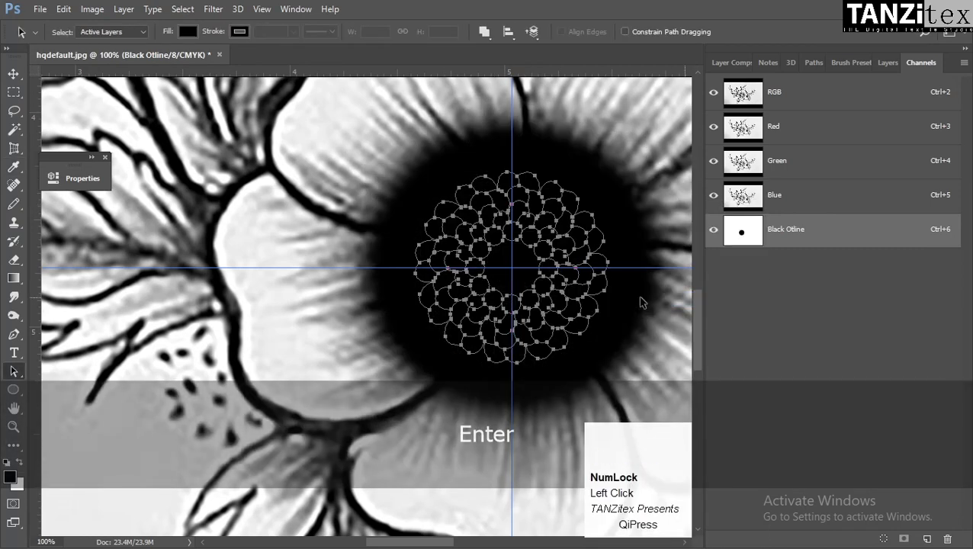
key(ctrl+alt+z)
Stroke all the flower-centre paths with the Pencil, with Simulate Pressure turned off, and hide the paths
right_click(585, 295)
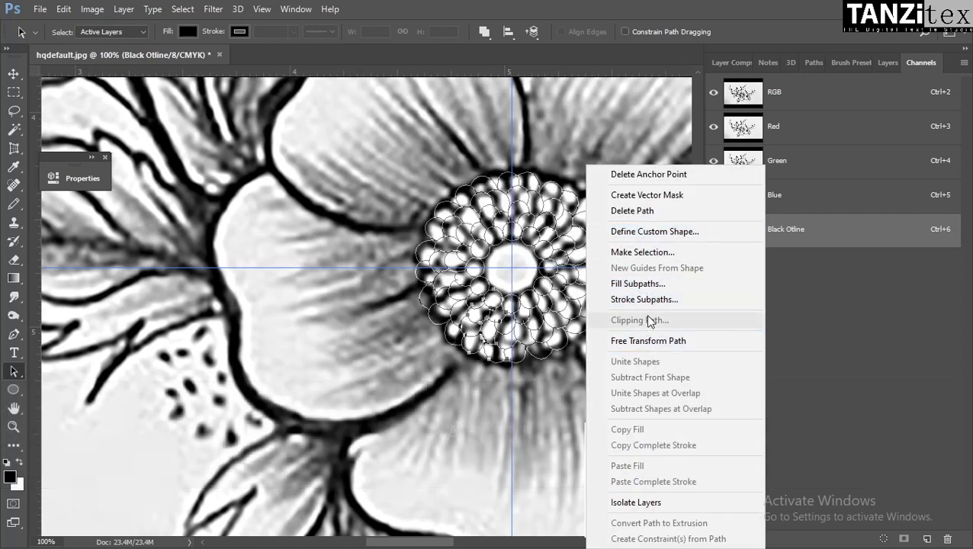
click(395, 208)
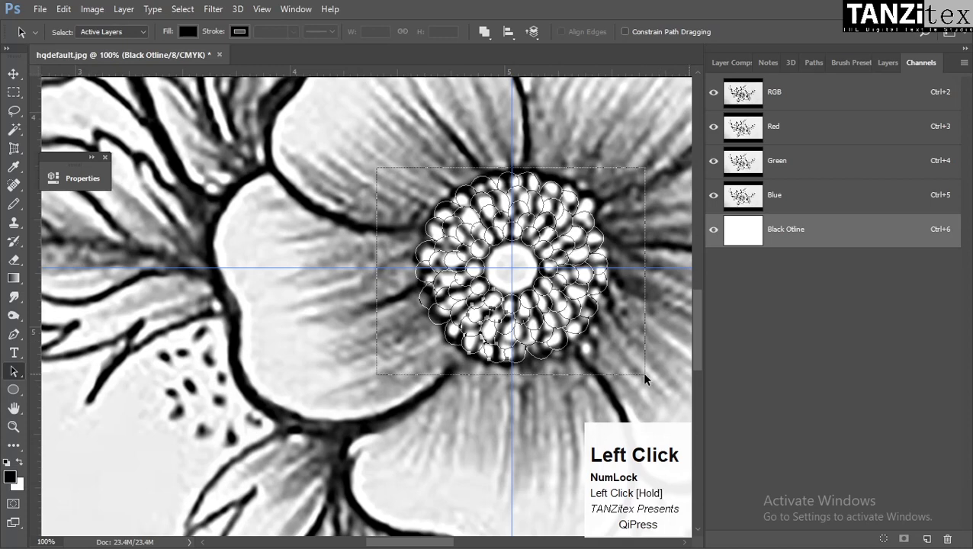
right_click(546, 343)
click(614, 299)
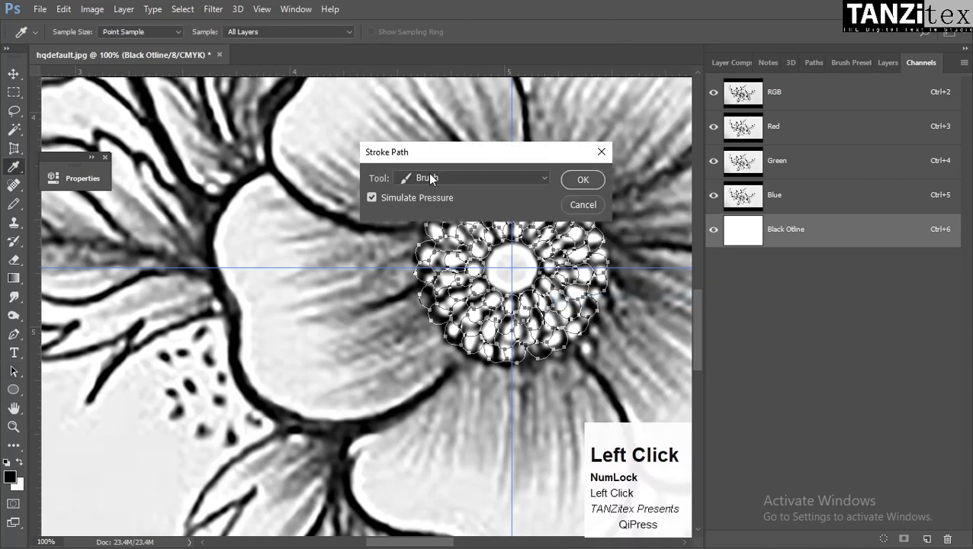
click(446, 178)
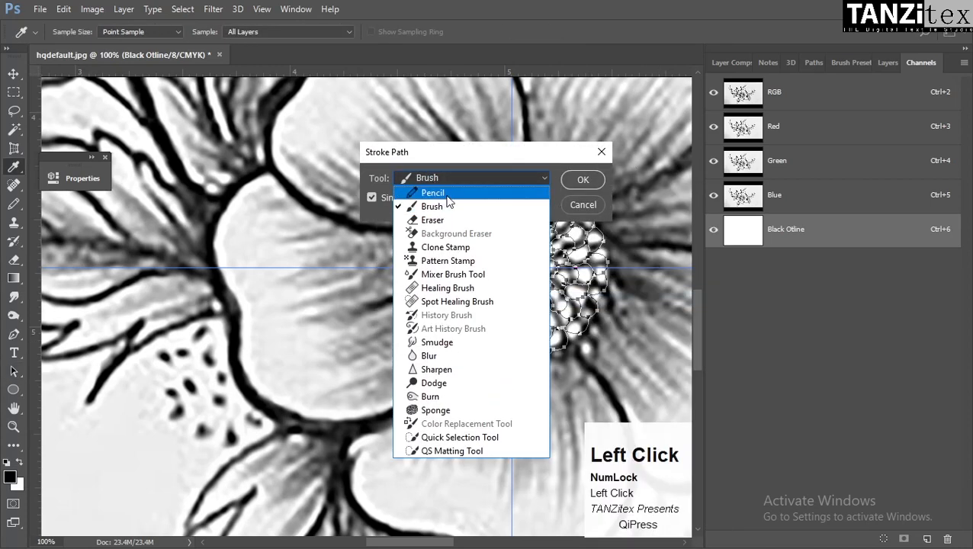
click(432, 193)
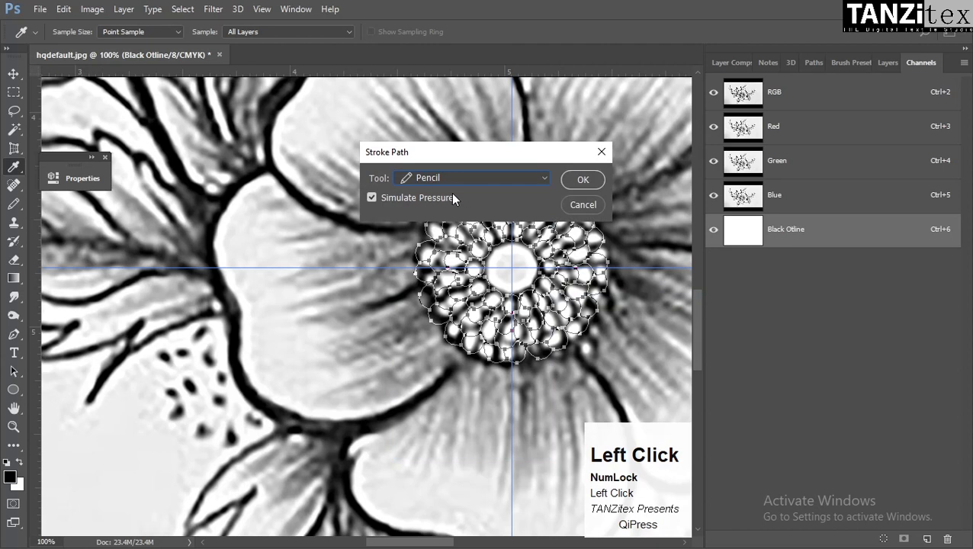
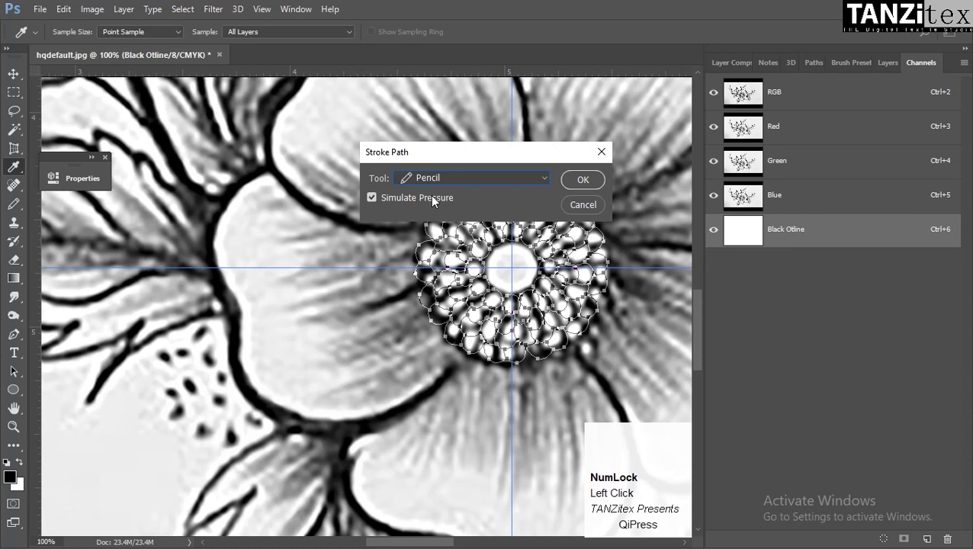
click(431, 198)
click(583, 180)
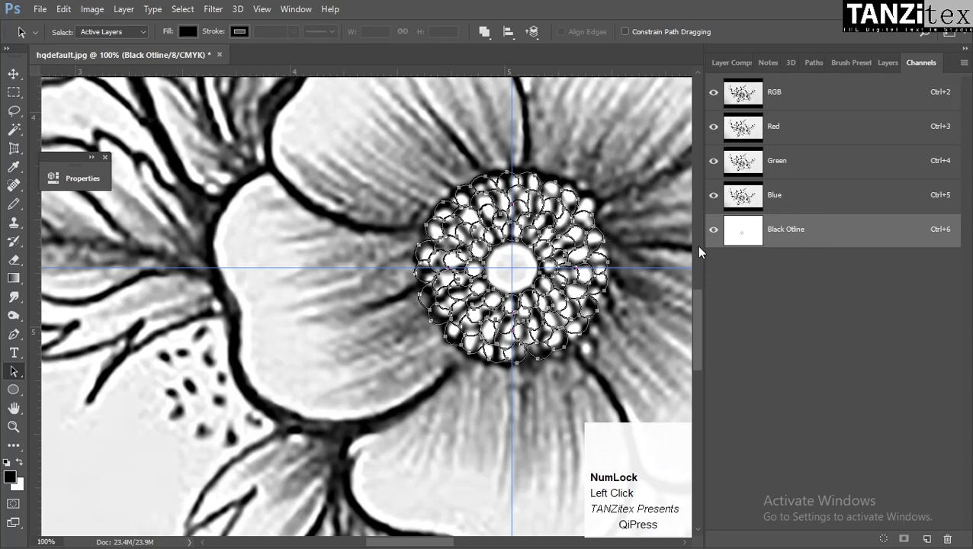
key(p)
key(Return)
Change the Black Otline channel to Spot Color and set its colour to dark red (#980401)
double_click(776, 221)
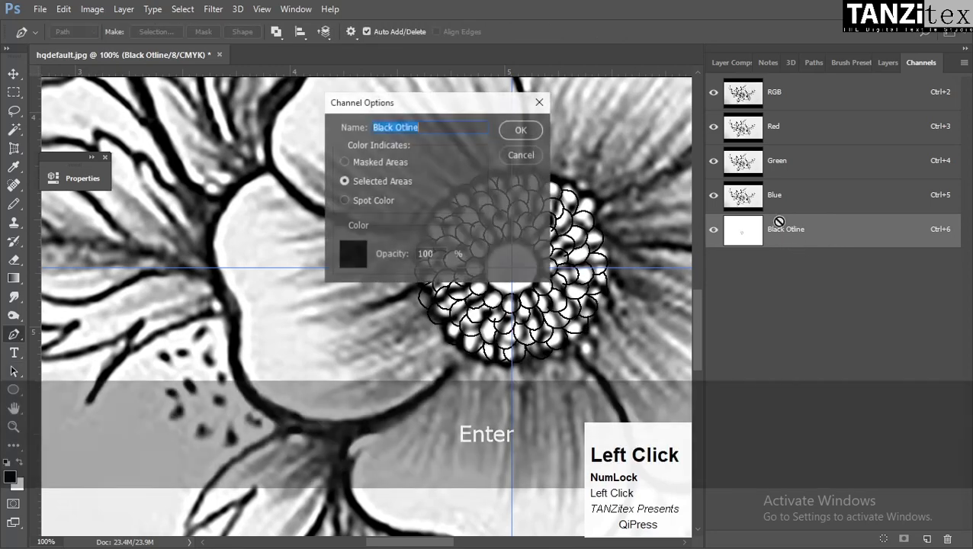
click(353, 253)
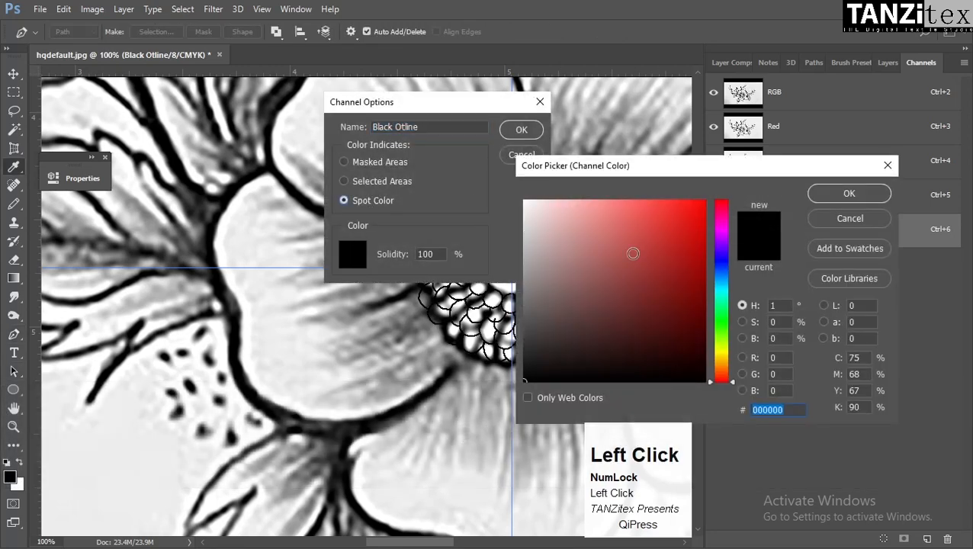
mouse_move(705, 255)
mouse_down()
mouse_move(705, 244)
mouse_move(704, 273)
mouse_up()
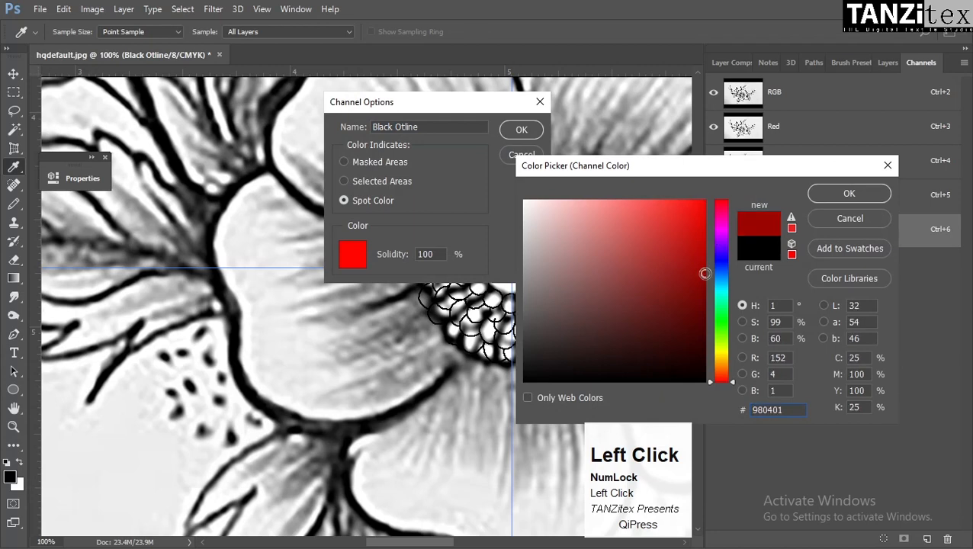
click(848, 193)
click(519, 130)
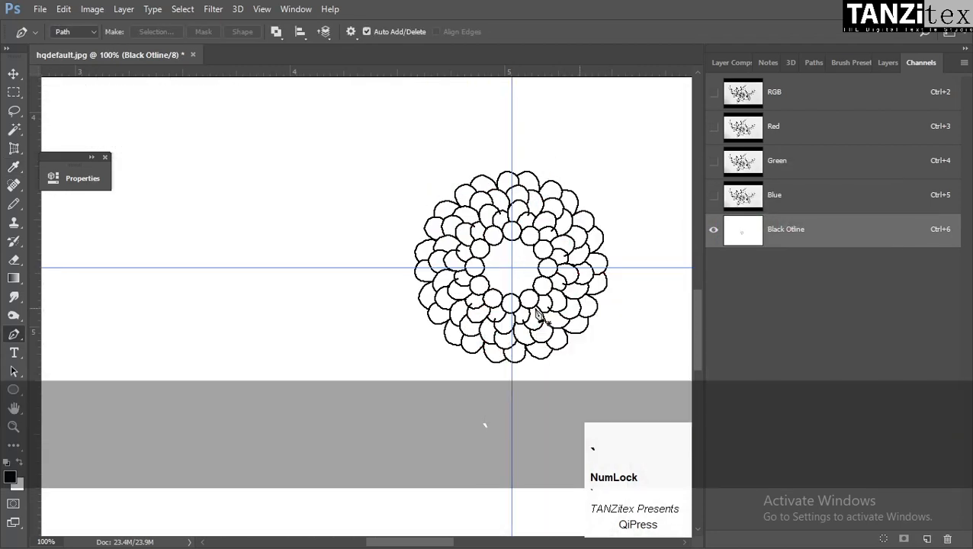
Erase the stray line ends in the upper half of the flower centre with a white 10 px Pencil
key(space)
drag(274, 158, 681, 446)
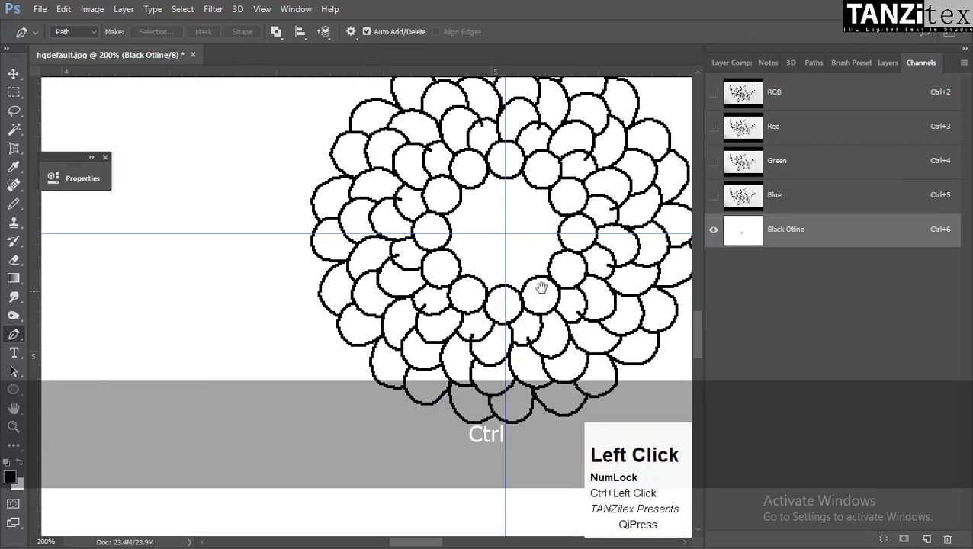
key(n)
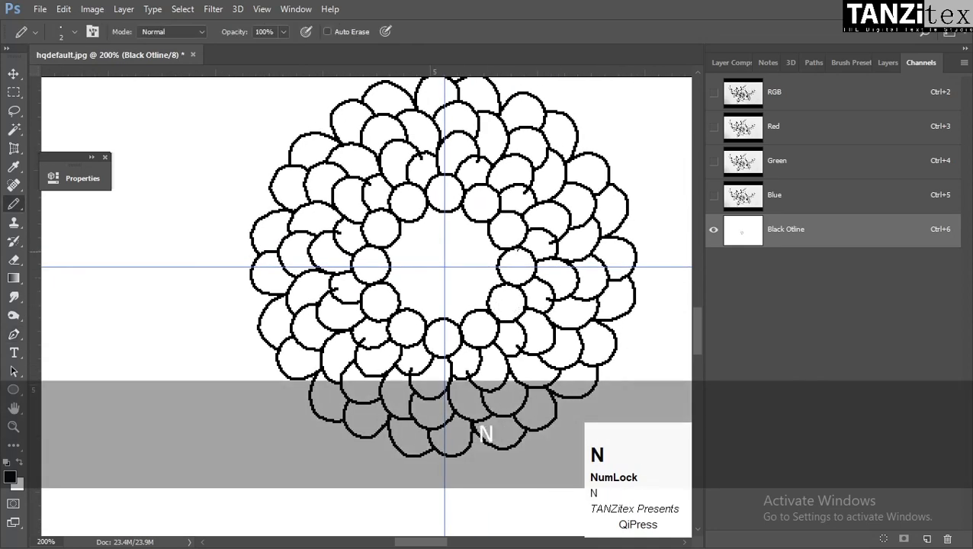
alt+right_click(536, 239)
key(x)
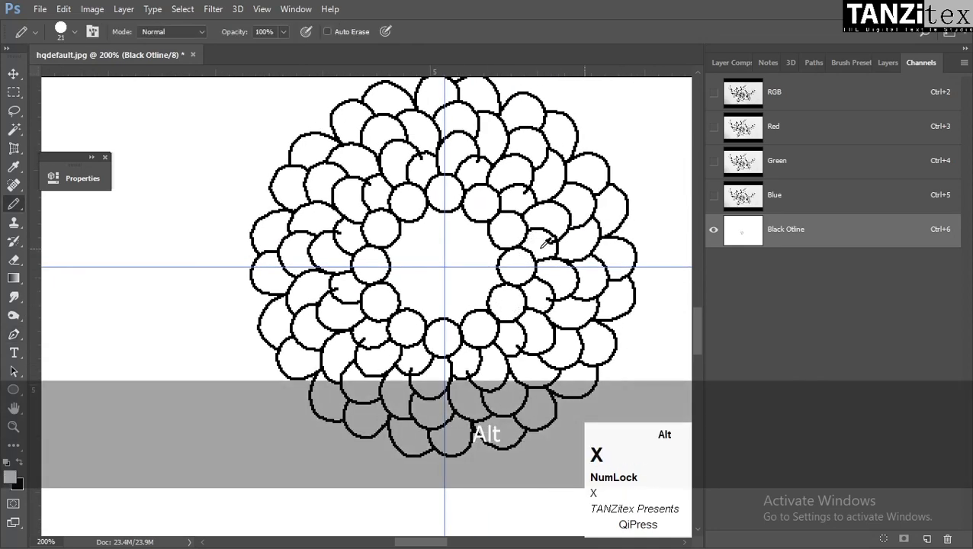
alt+right_click(546, 243)
click(545, 244)
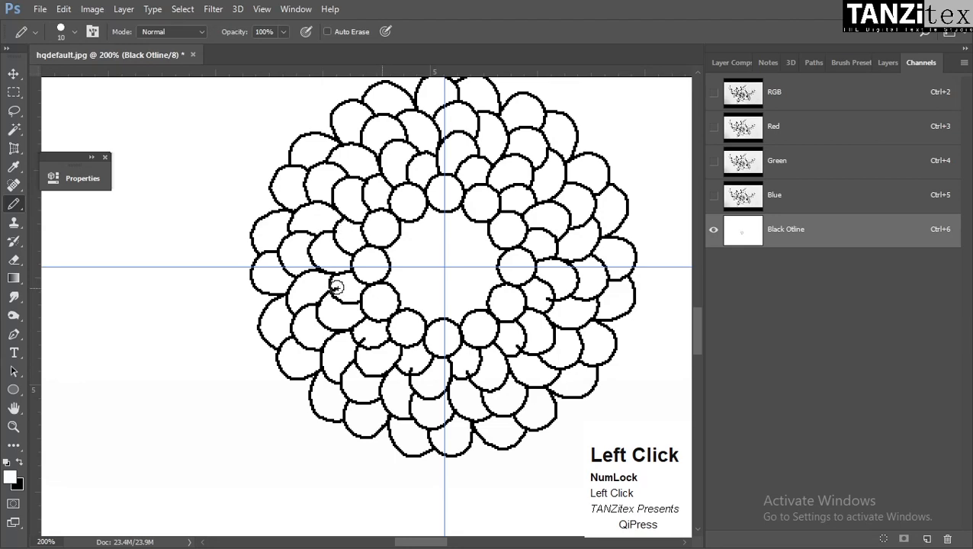
Erase the remaining stray line ends in the lower half of the flower centre with the white Pencil
key(space)
drag(340, 286, 309, 225)
click(381, 302)
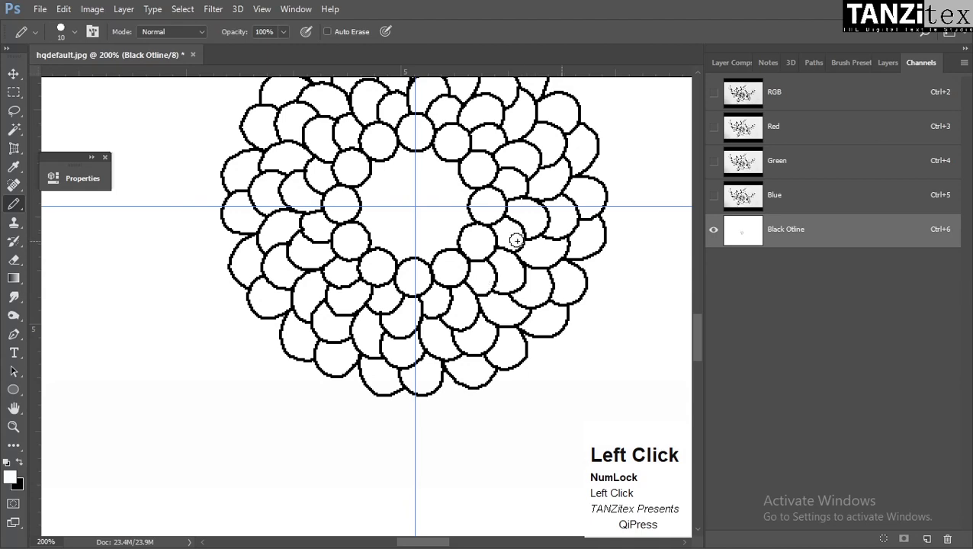
drag(495, 170, 539, 245)
Show the sketch's RGB channels together with the Black Otline channel
ctrl+alt+click(525, 267)
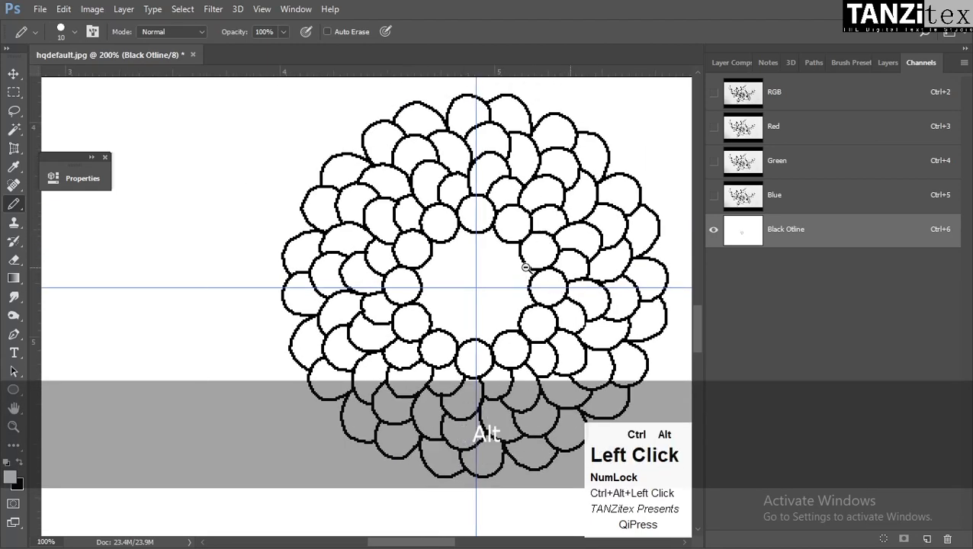
ctrl+alt+click(525, 267)
ctrl+alt+click(379, 267)
drag(502, 273, 479, 243)
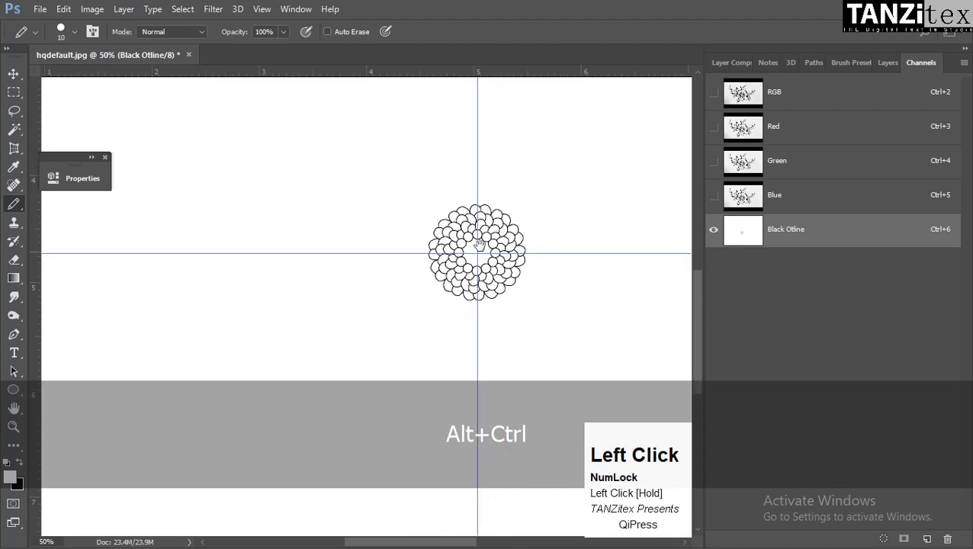
click(714, 161)
drag(401, 172, 445, 152)
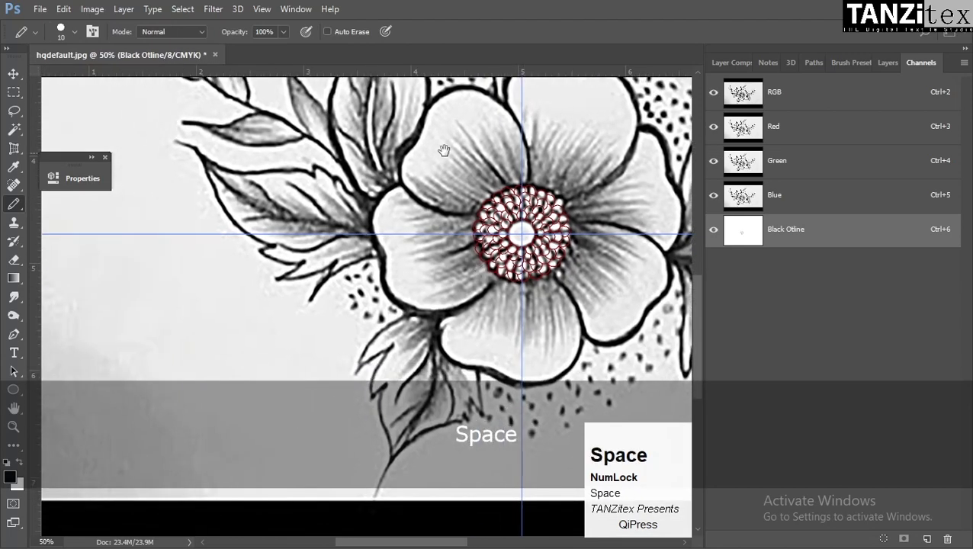
Start a Pen path at the flower centre and trace the lower edge of the upper-left petal
ctrl+click(441, 208)
ctrl+click(478, 291)
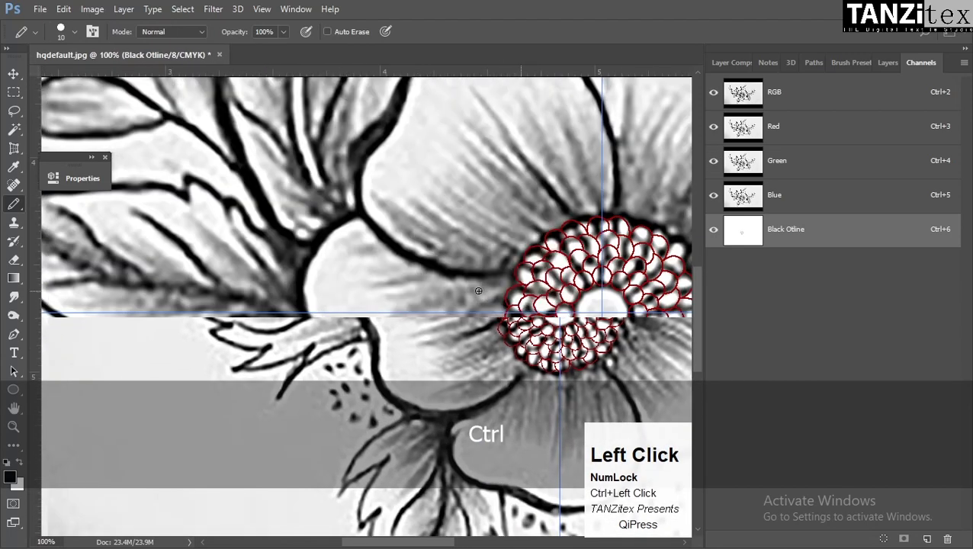
key(p)
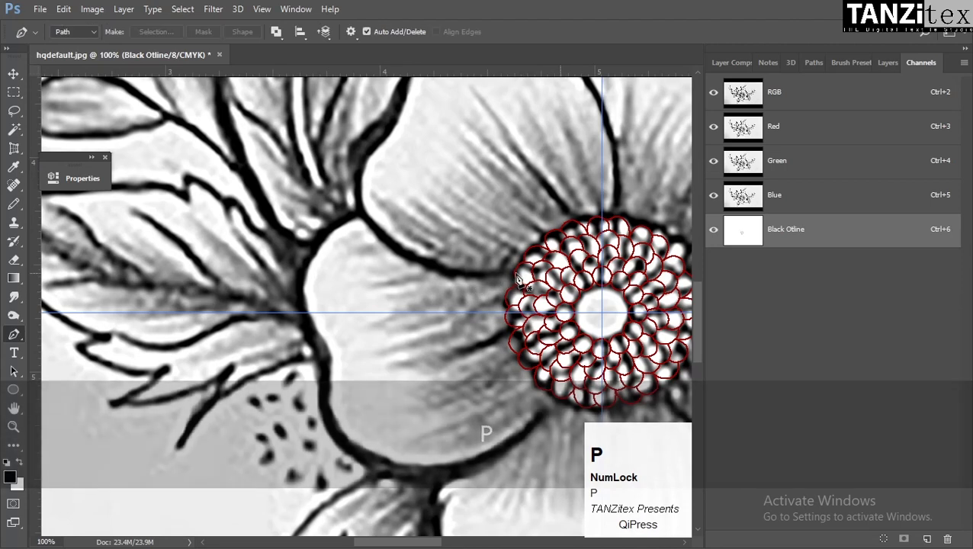
click(516, 273)
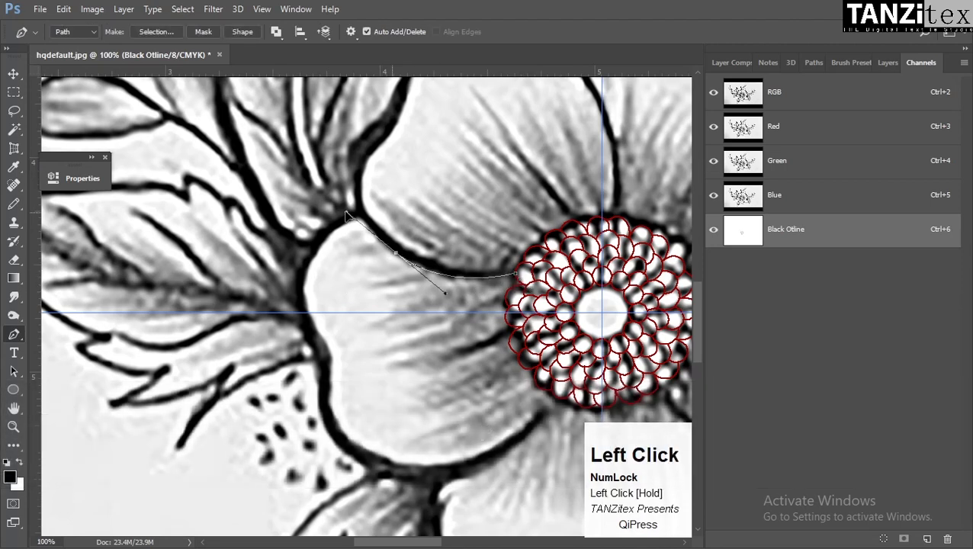
drag(345, 214, 335, 219)
key(space)
drag(439, 113, 479, 202)
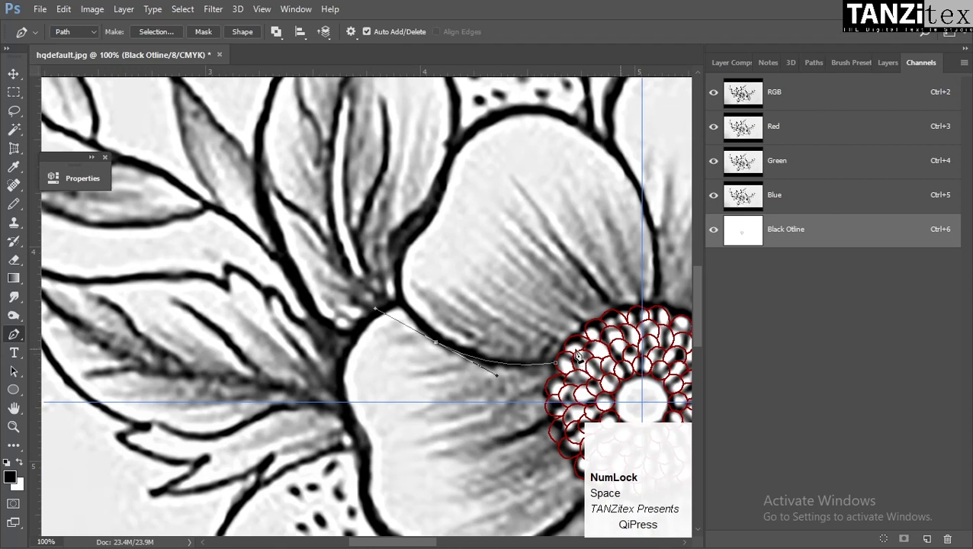
Continue the path around the upper-left petal's outer edge back to the flower centre and end it
drag(414, 237, 433, 218)
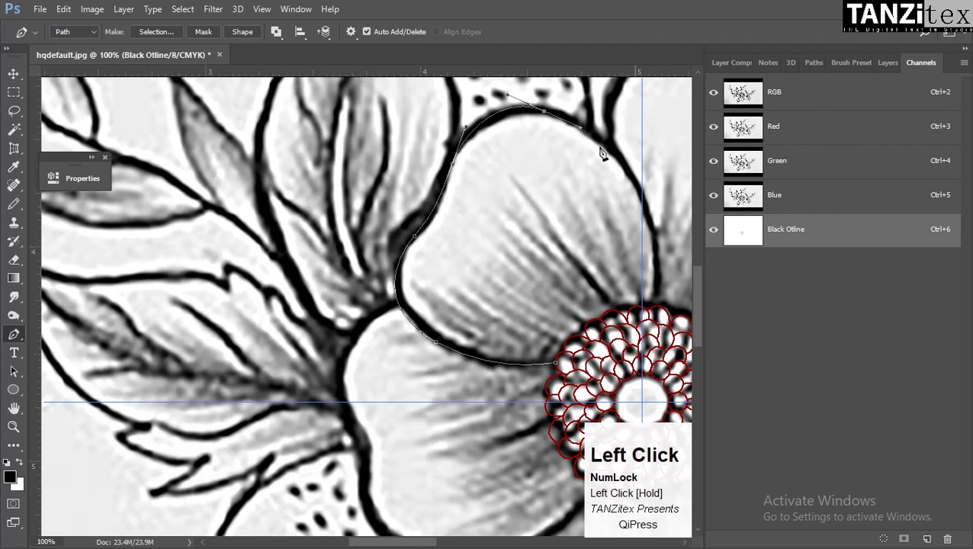
key(space)
drag(666, 259, 554, 405)
key(space)
drag(594, 175, 578, 325)
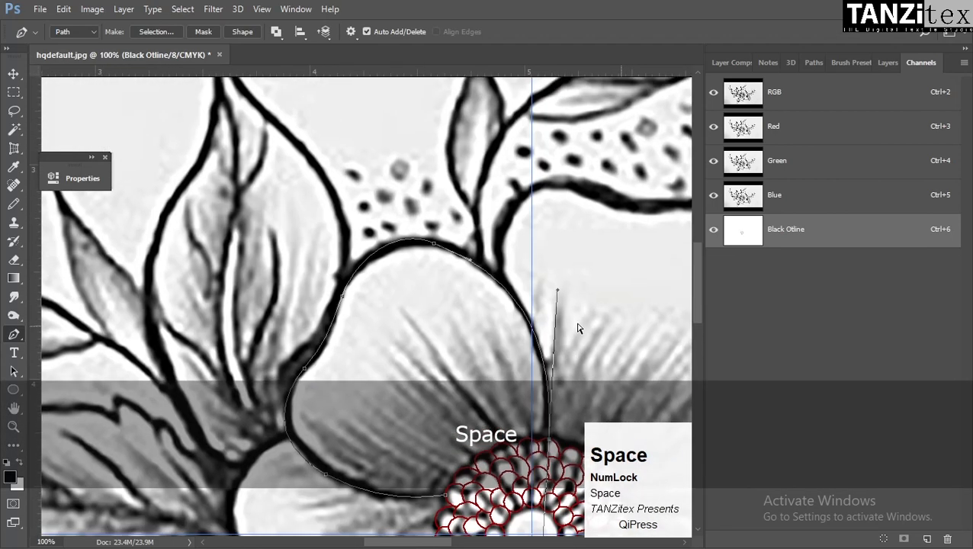
ctrl+click(517, 307)
Trace the upper-right petal with a new path from the neighbouring petal's edge around to the flower centre
drag(523, 194, 565, 159)
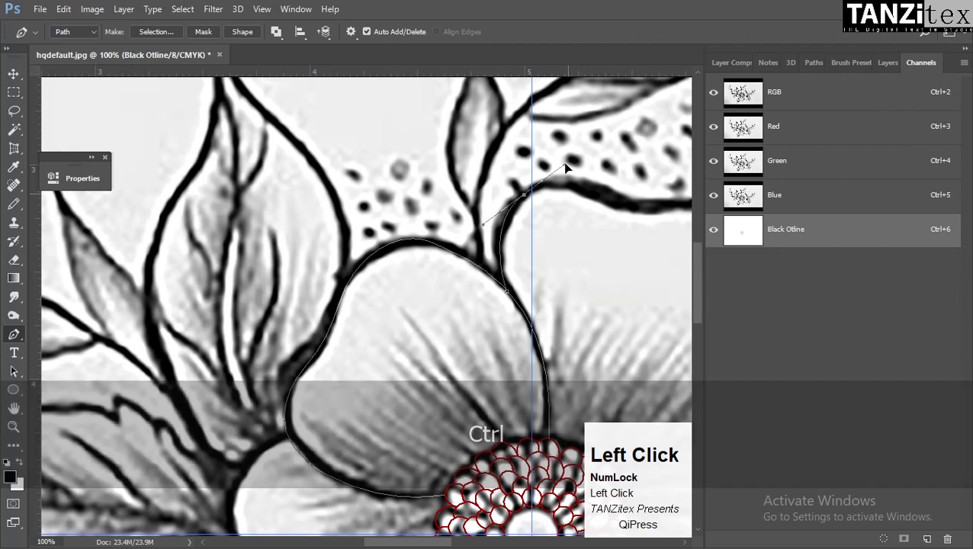
drag(643, 215, 516, 170)
key(space)
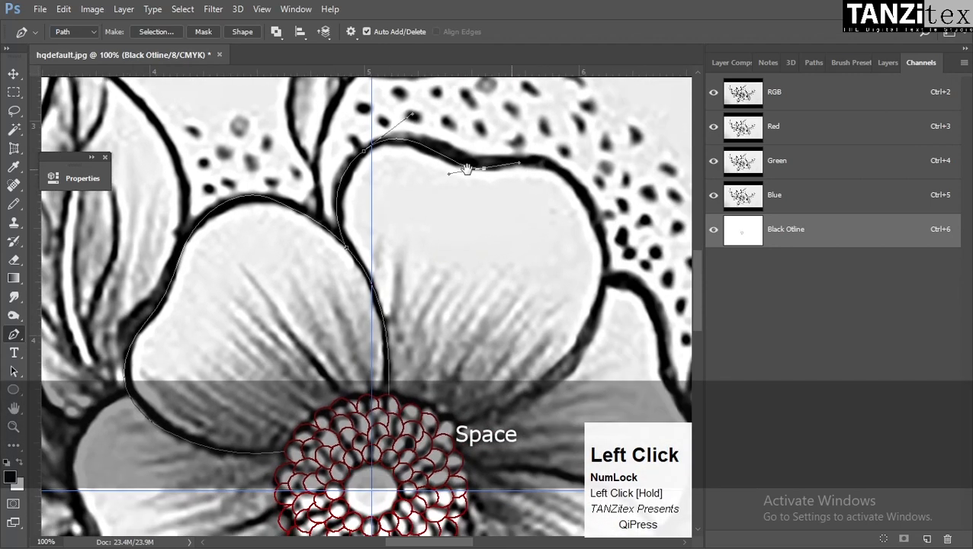
drag(599, 212, 637, 282)
drag(549, 381, 568, 281)
key(space)
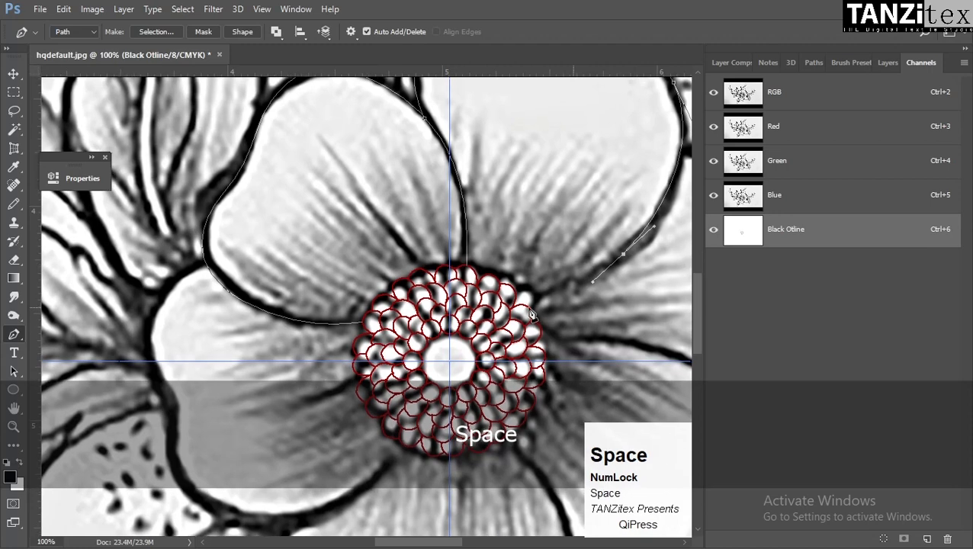
drag(531, 314, 333, 277)
Trace the right petal's outer edge and its lower edge back to the flower centre
ctrl+click(495, 123)
drag(542, 148, 591, 271)
key(space)
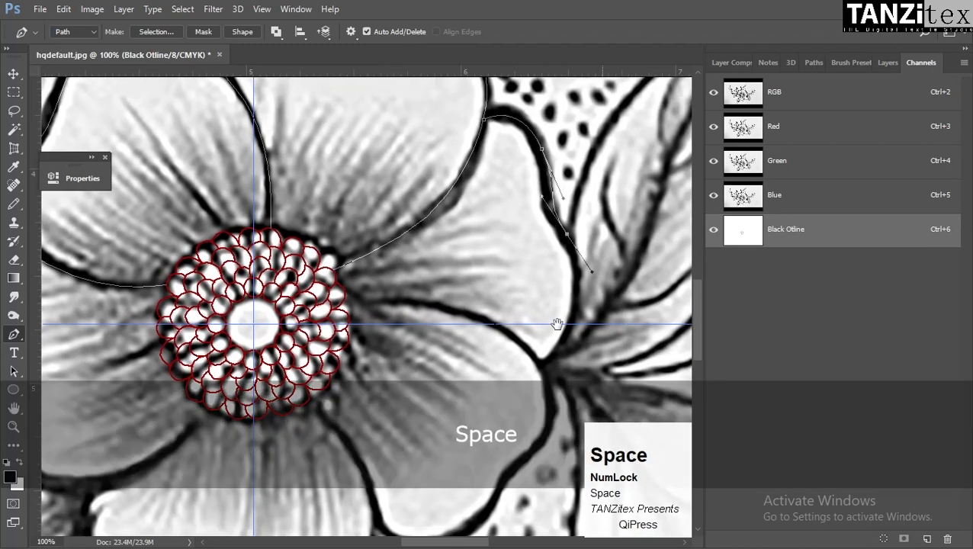
drag(558, 324, 437, 183)
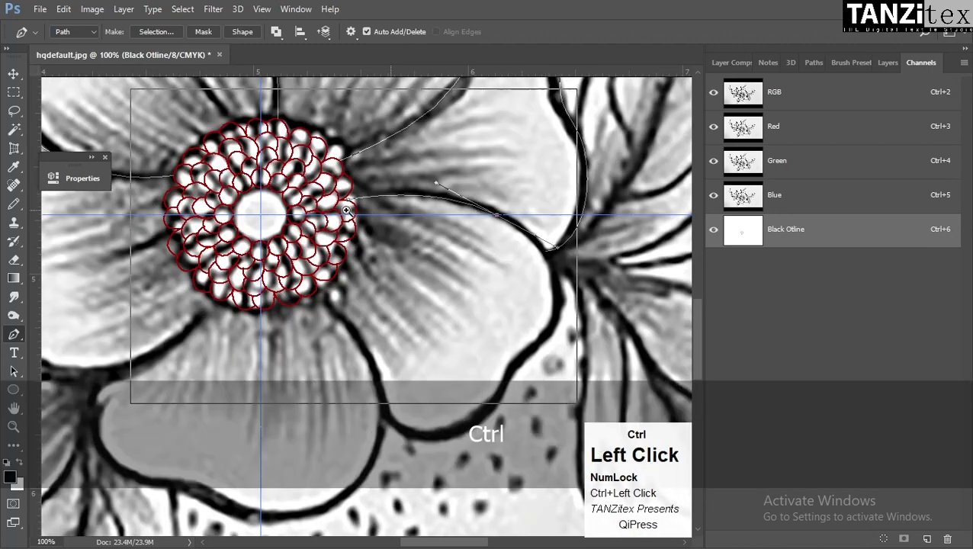
ctrl+click(352, 185)
alt+click(439, 190)
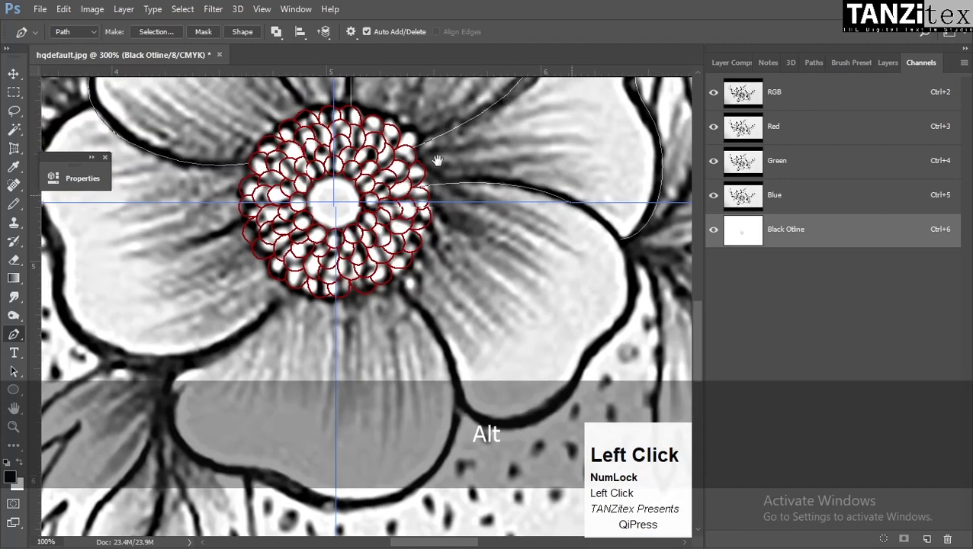
Trace the lower-right petal's outline with a path that curves back up to the flower centre
ctrl+click(437, 160)
drag(561, 348, 499, 195)
alt+click(517, 206)
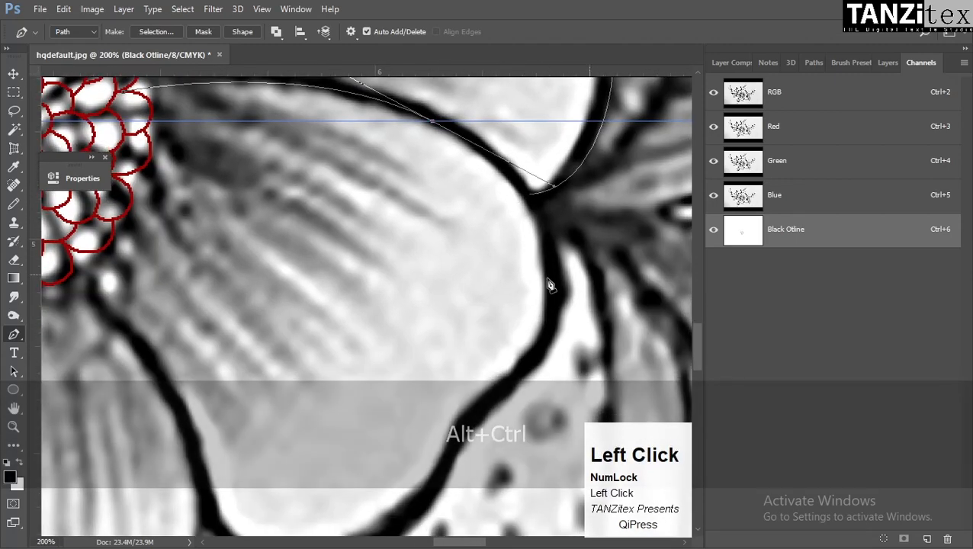
drag(549, 285, 417, 286)
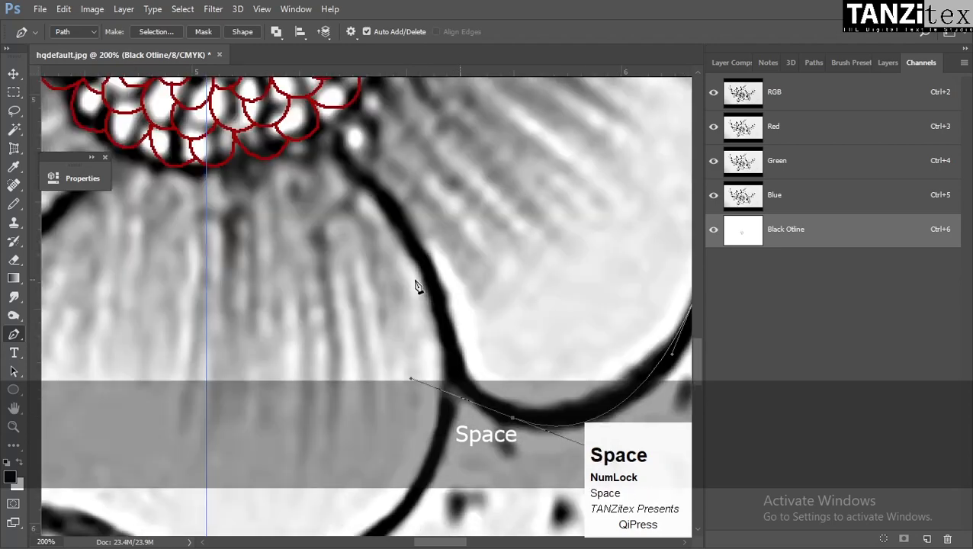
drag(417, 247, 402, 125)
ctrl+click(403, 106)
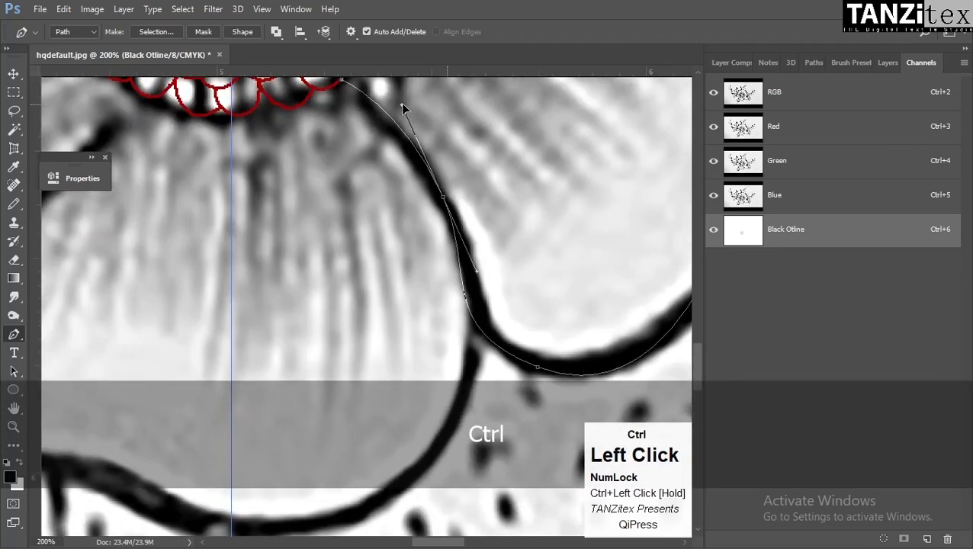
Trace the bottom petal's outline from the lower-right petal around to the left petal's edge
scroll(458, 183, down, 3)
key(ctrl+z)
ctrl+alt+click(347, 353)
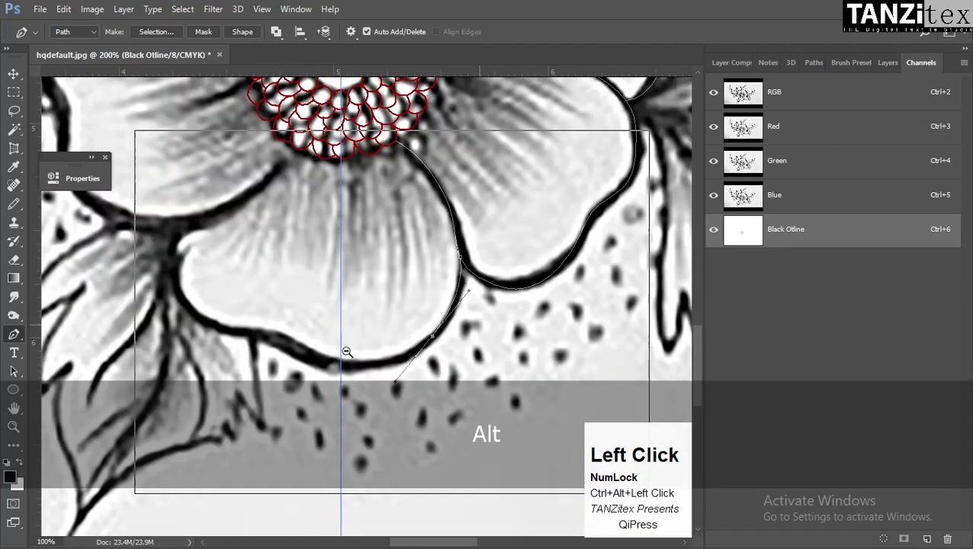
drag(347, 353, 379, 307)
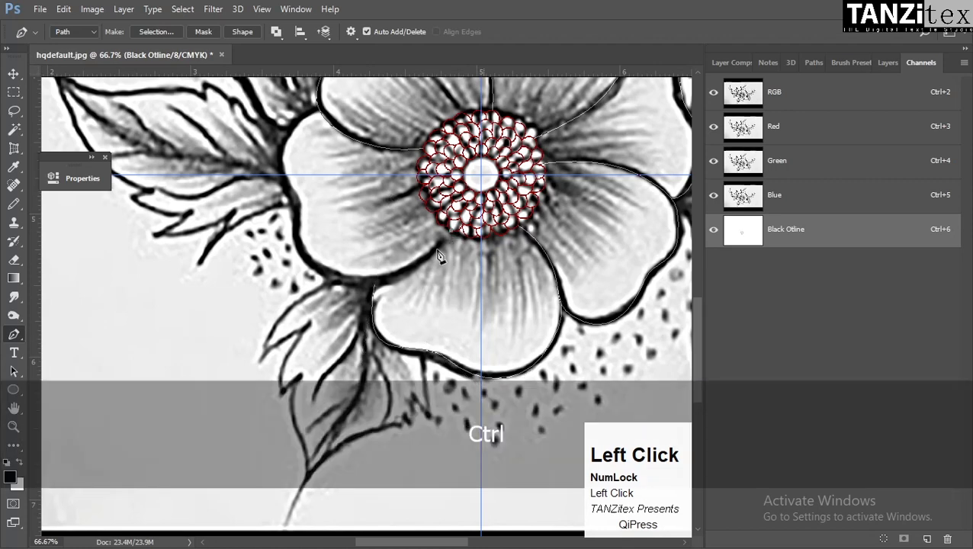
Trace the left petal's outline from the flower centre around to the upper-left petal
ctrl+click(289, 282)
drag(261, 117, 294, 234)
drag(291, 200, 308, 155)
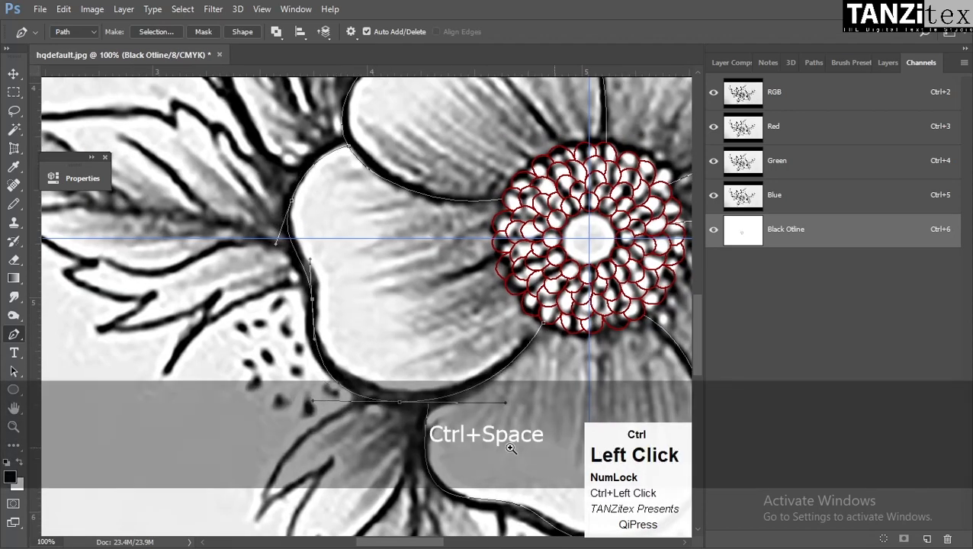
Reshape the end of the bottom petal's path where it meets the left petal to follow the sketch line
ctrl+click(430, 413)
drag(342, 387, 356, 356)
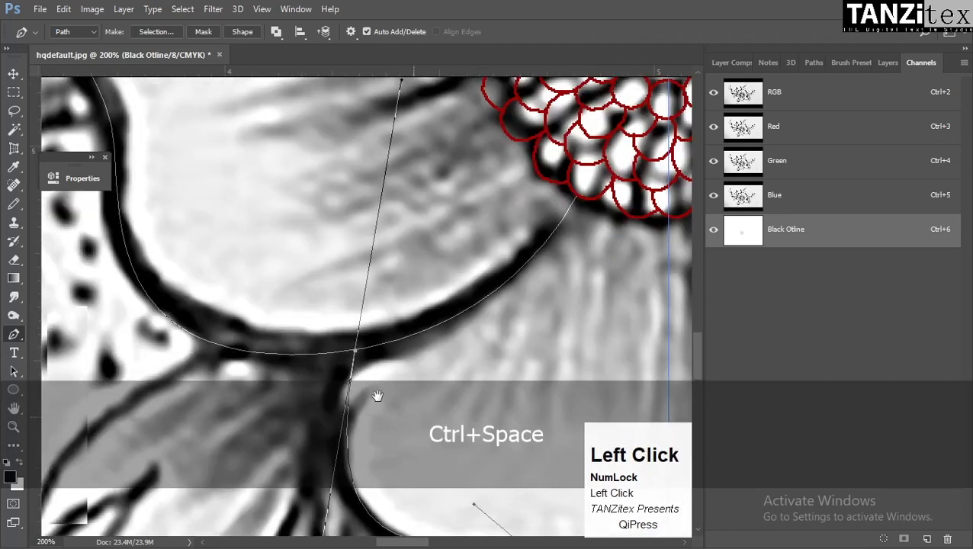
drag(355, 460, 394, 370)
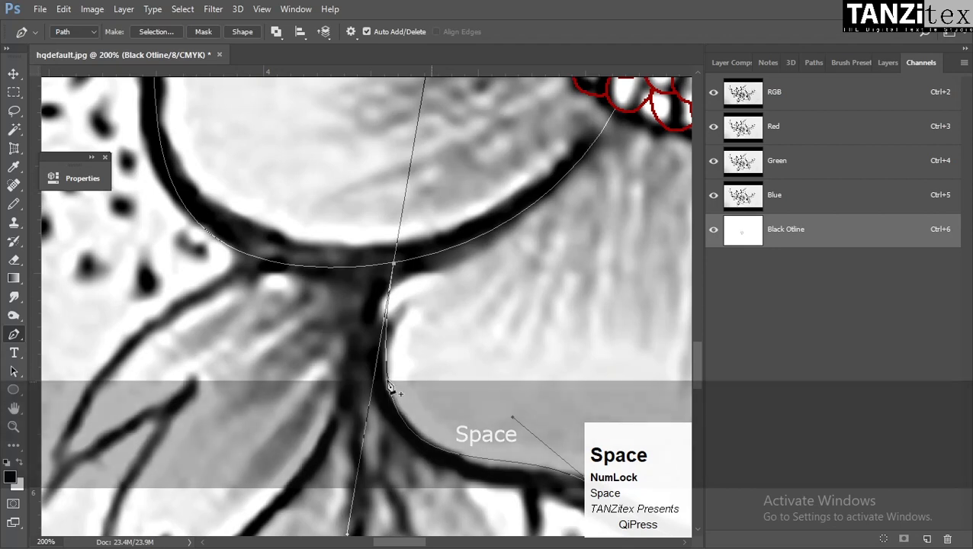
click(392, 386)
drag(393, 373, 374, 369)
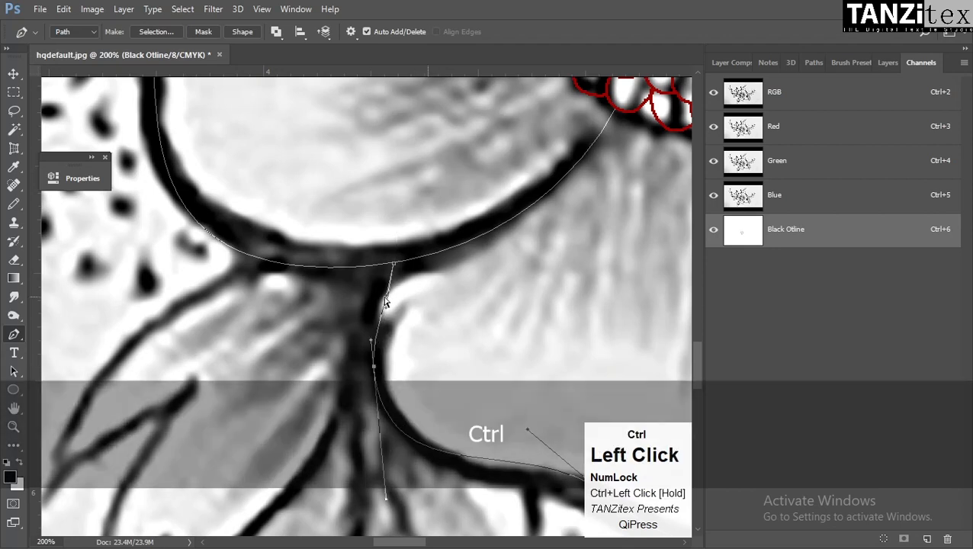
drag(385, 313, 374, 309)
Select all the traced petal paths with the Path Selection Tool
alt+click(447, 308)
alt+click(445, 310)
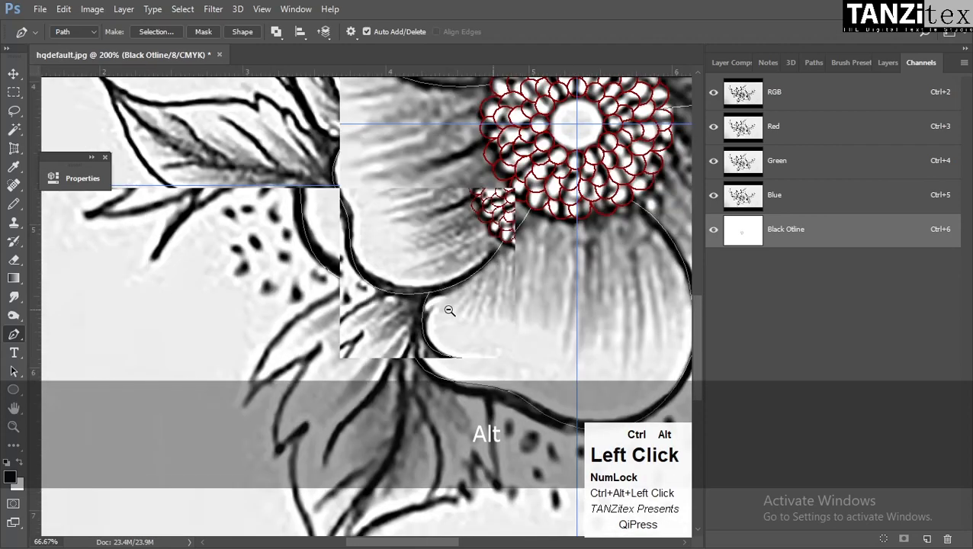
alt+click(445, 314)
alt+click(506, 317)
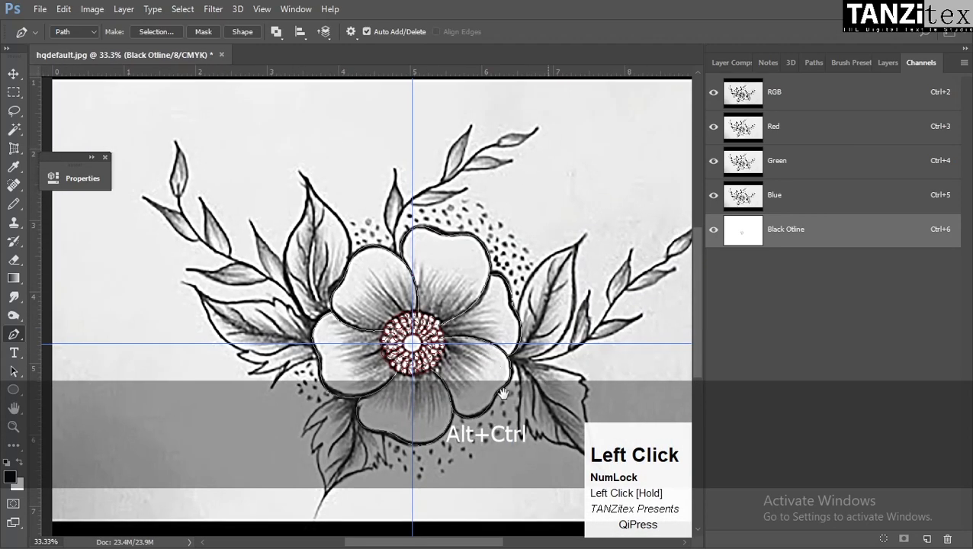
scroll(544, 228, down, 1)
key(a)
drag(567, 141, 224, 411)
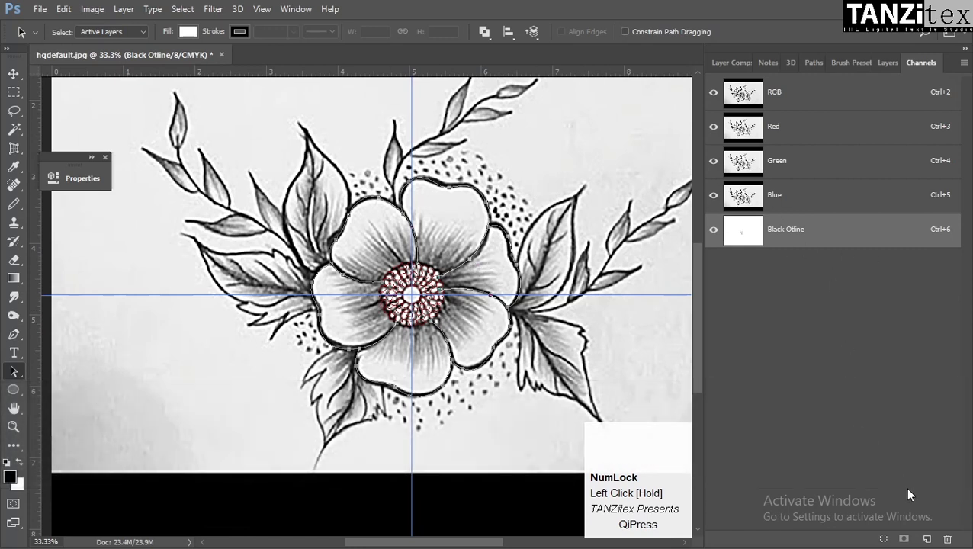
Create a new alpha channel for the petal outlines and make the Black Otline channel visible with it
click(927, 539)
key(grave)
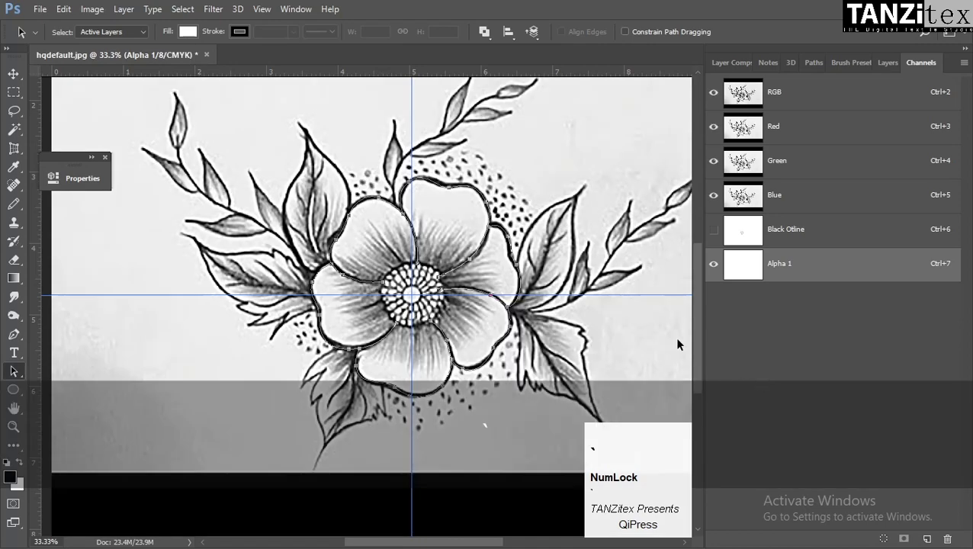
ctrl+click(427, 286)
ctrl+click(429, 285)
click(713, 229)
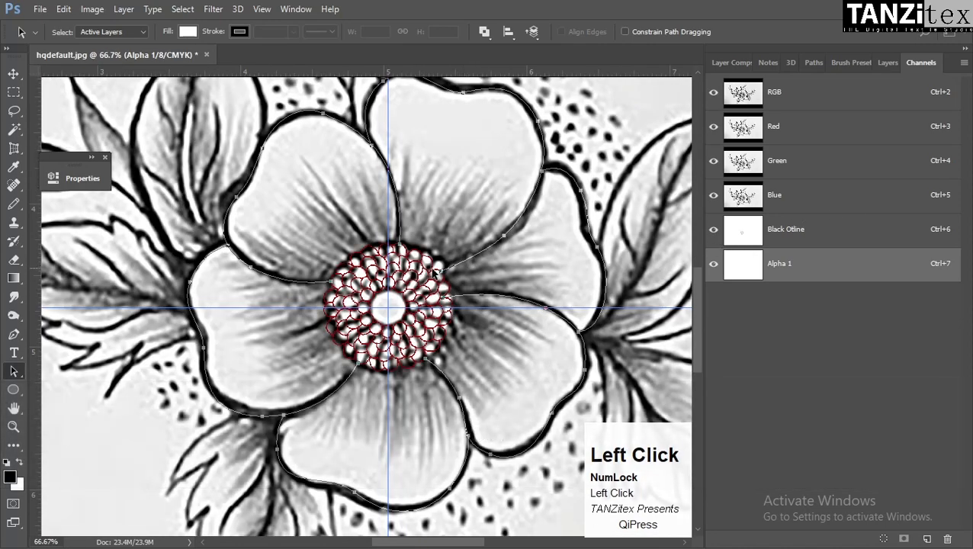
Try to stroke the selected petal paths onto the Alpha 1 channel, and undo the stroke
key(a)
right_click(456, 270)
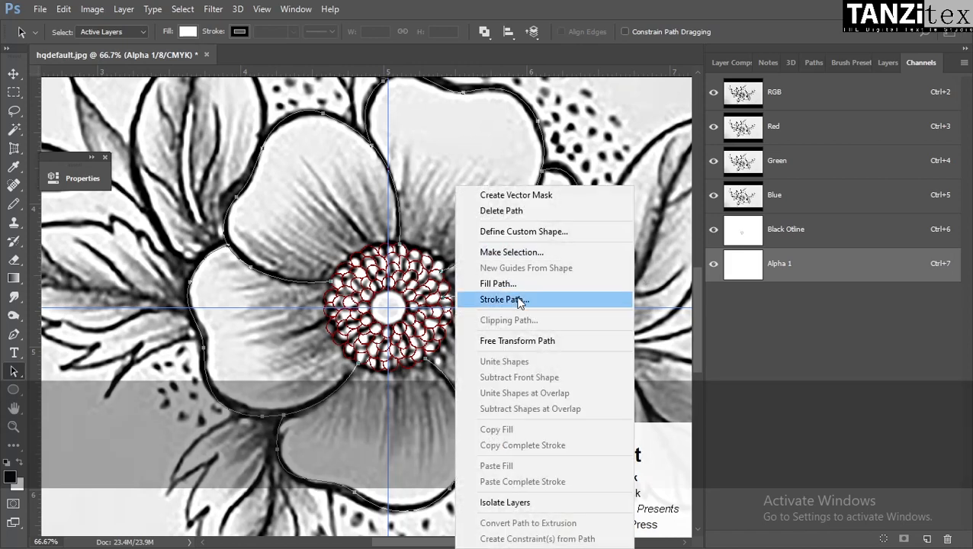
click(489, 297)
key(Return)
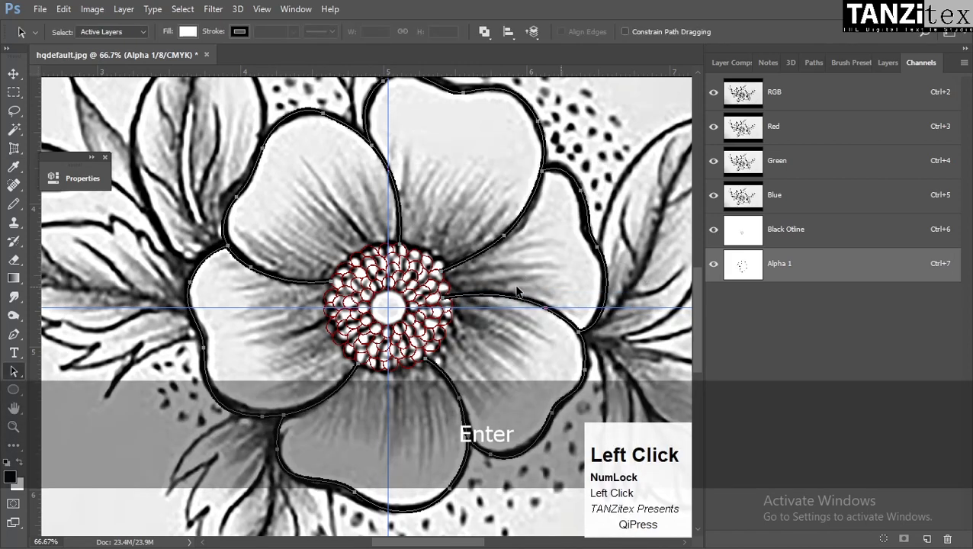
key(ctrl+alt+z)
Make Black Otline the active channel with Alpha 1 hidden, and set the Pencil size to 2 px
click(795, 243)
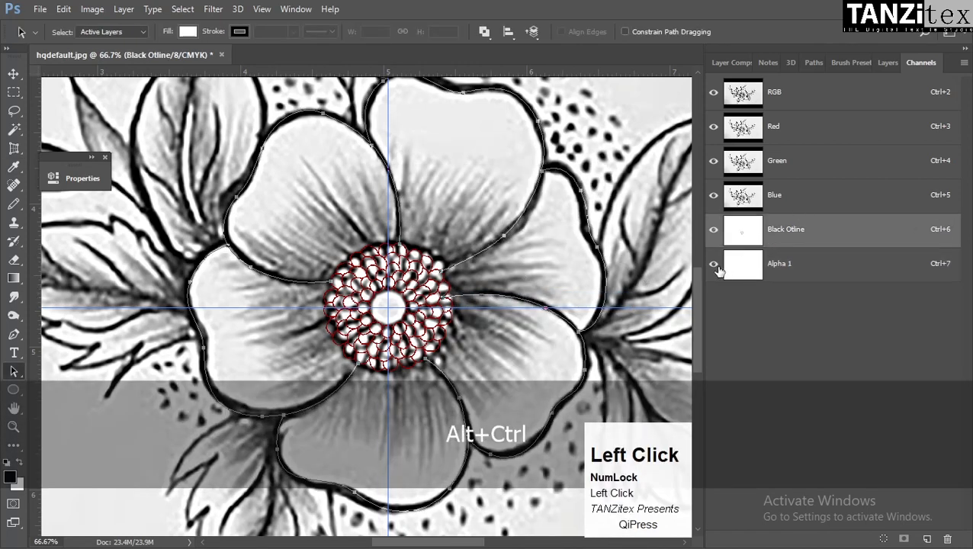
key(n)
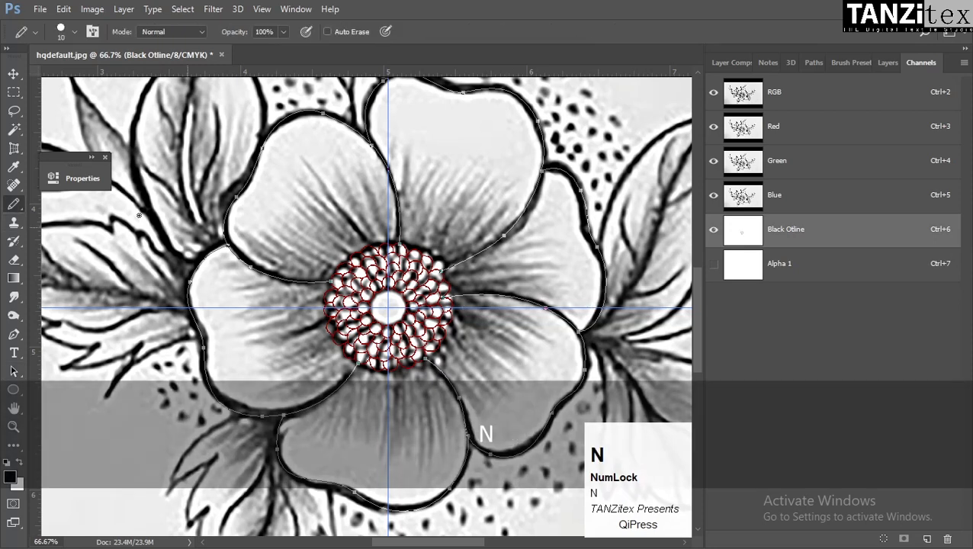
right_click(274, 194)
click(440, 216)
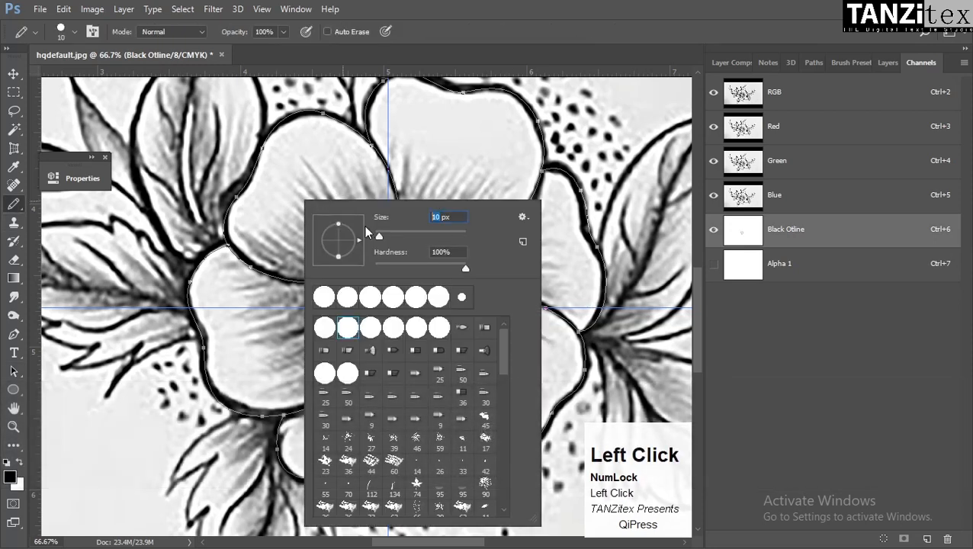
text(2)
click(14, 73)
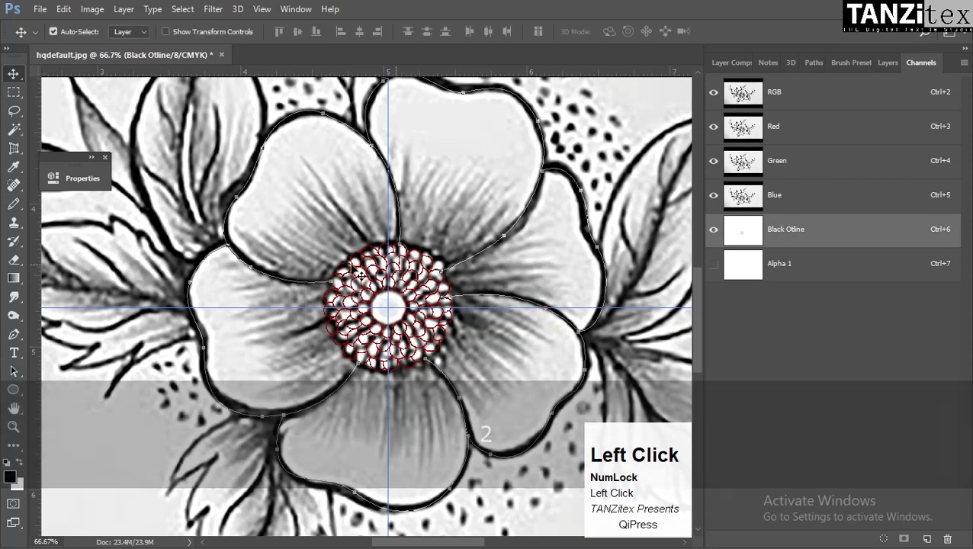
Stroke the petal paths onto the Black Otline channel using the Pencil
key(a)
right_click(495, 284)
click(560, 301)
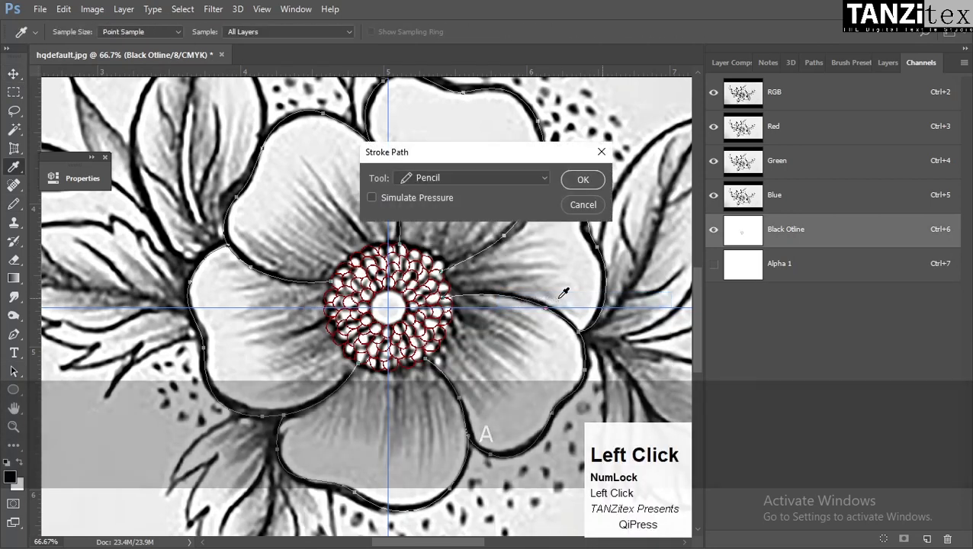
key(Return)
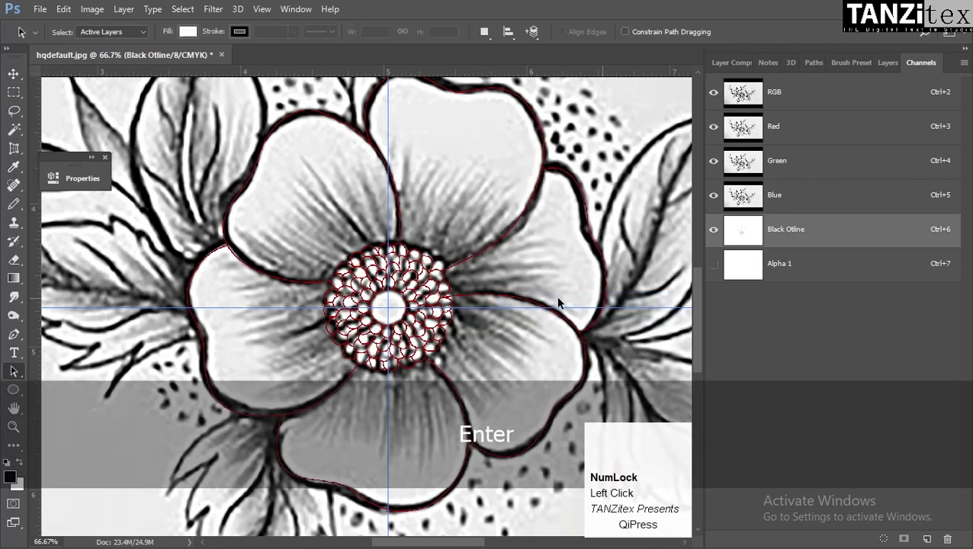
Display the Black Otline channel alone to inspect the petal lines, and undo the petal stroke
key(grave)
ctrl+click(469, 306)
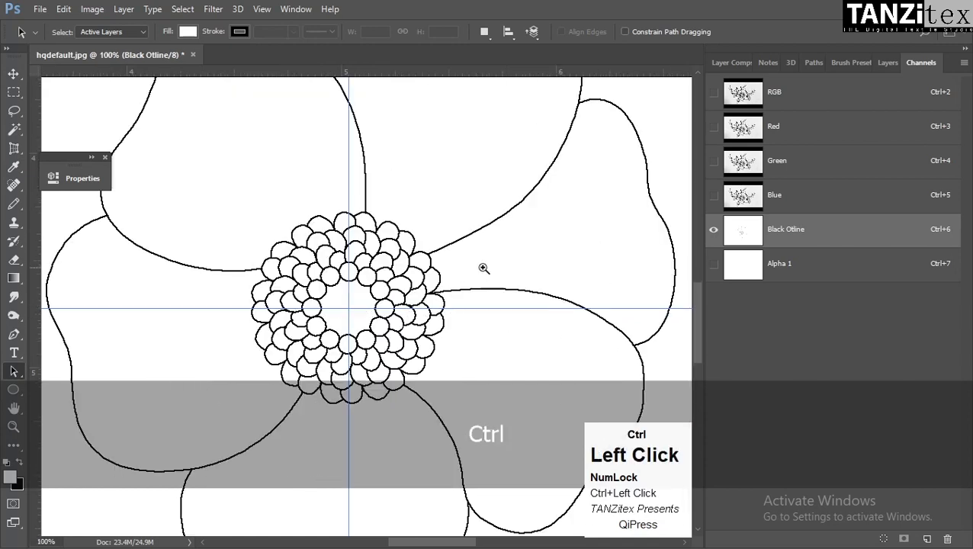
ctrl+alt+click(437, 249)
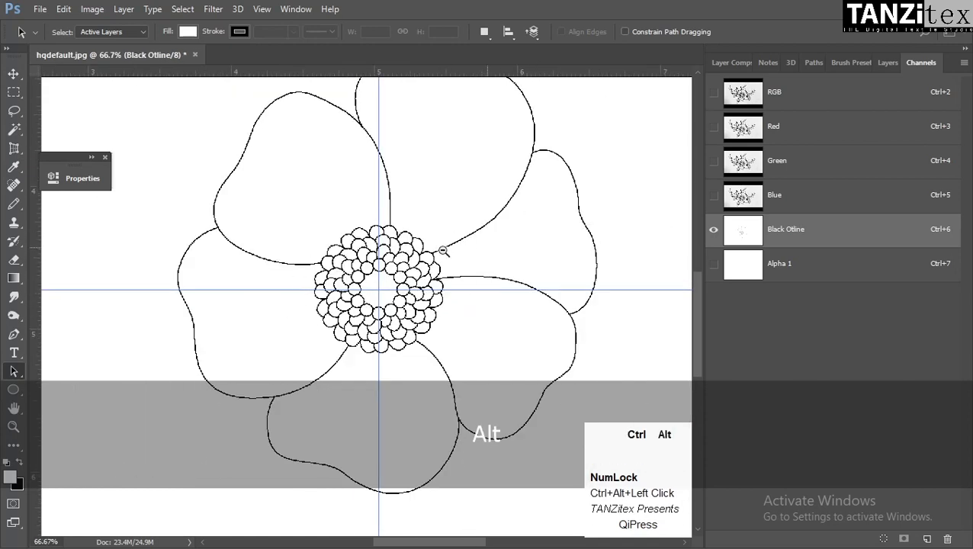
key(ctrl+alt+z)
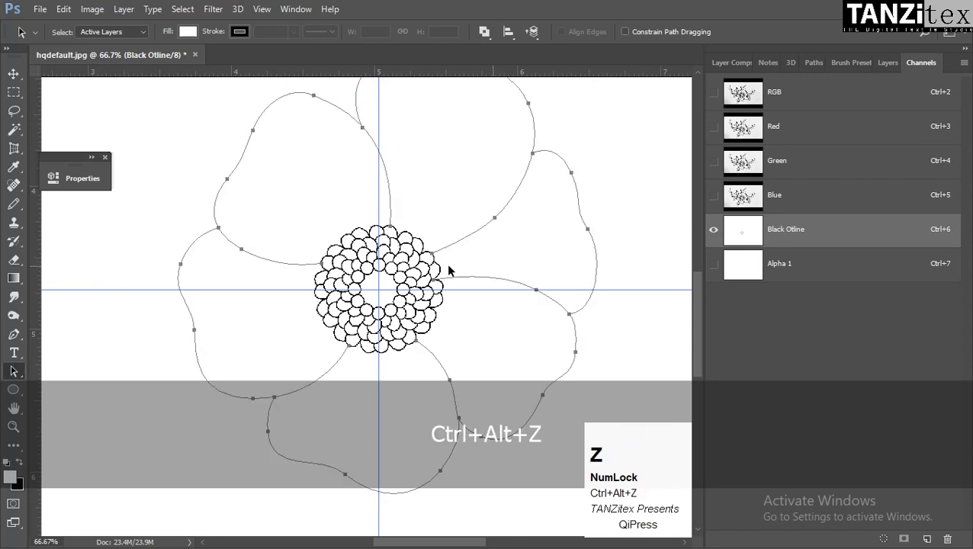
Set the Pencil size to 3 px
key(a)
key(n)
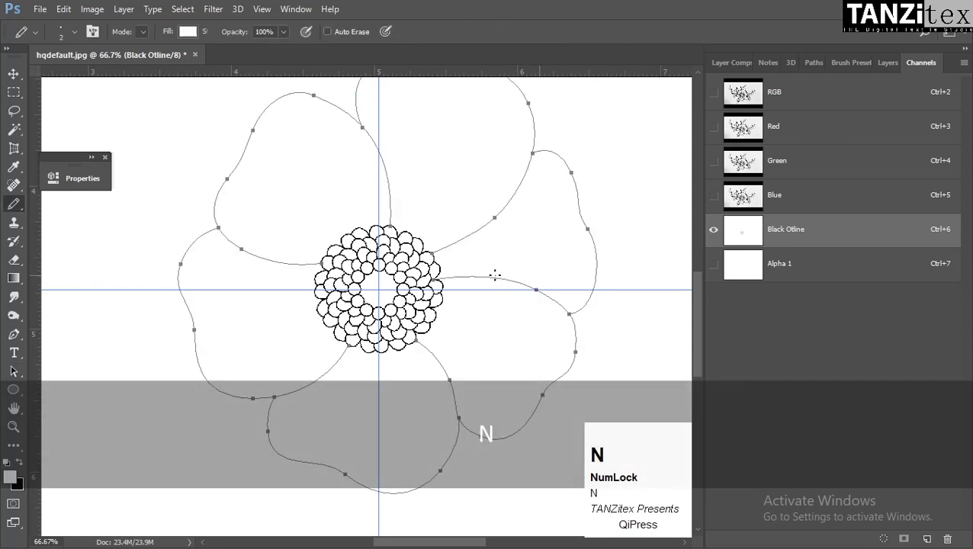
right_click(496, 277)
click(637, 241)
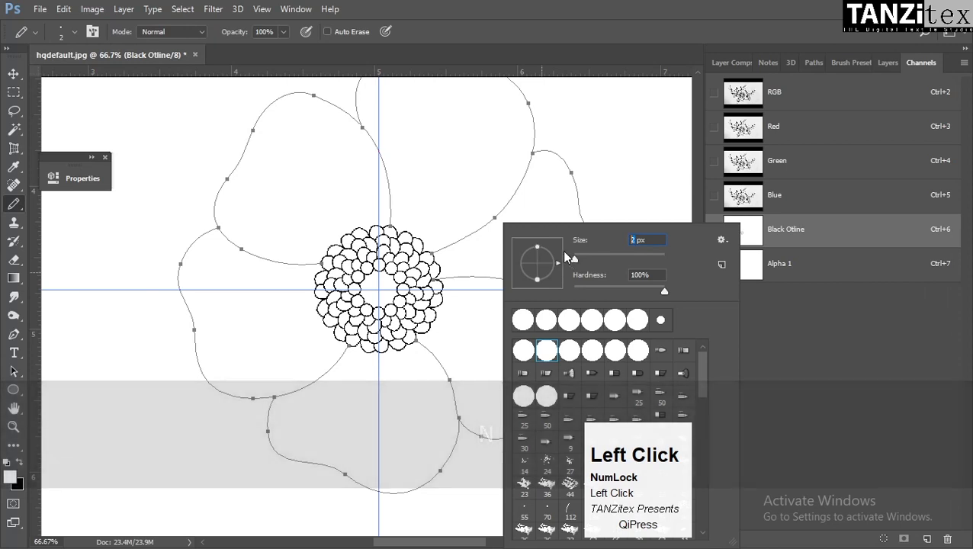
text(3)
click(14, 73)
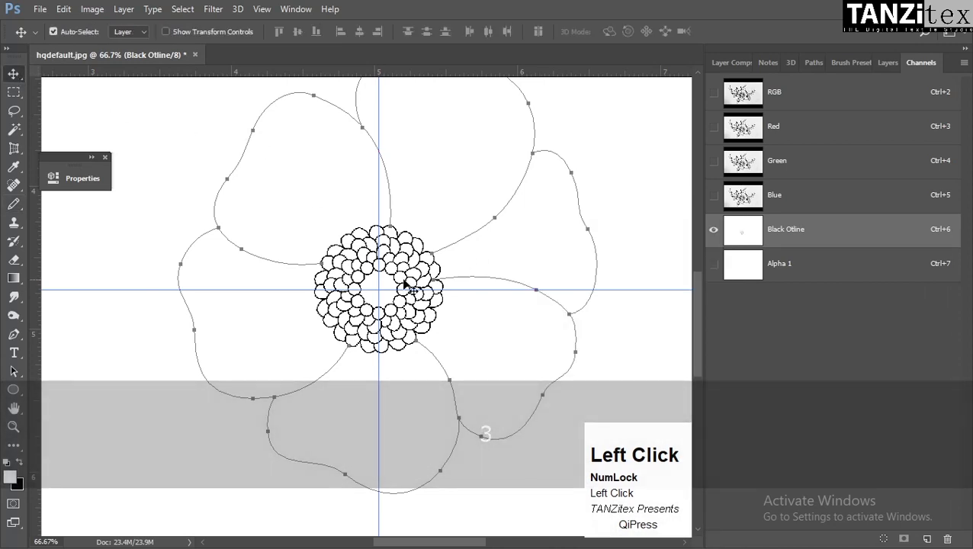
Try to stroke all the petal paths with the 3 px Pencil, check the channel with the paths hidden, and restore the paths
ctrl+alt+click(456, 295)
alt+click(456, 295)
key(a)
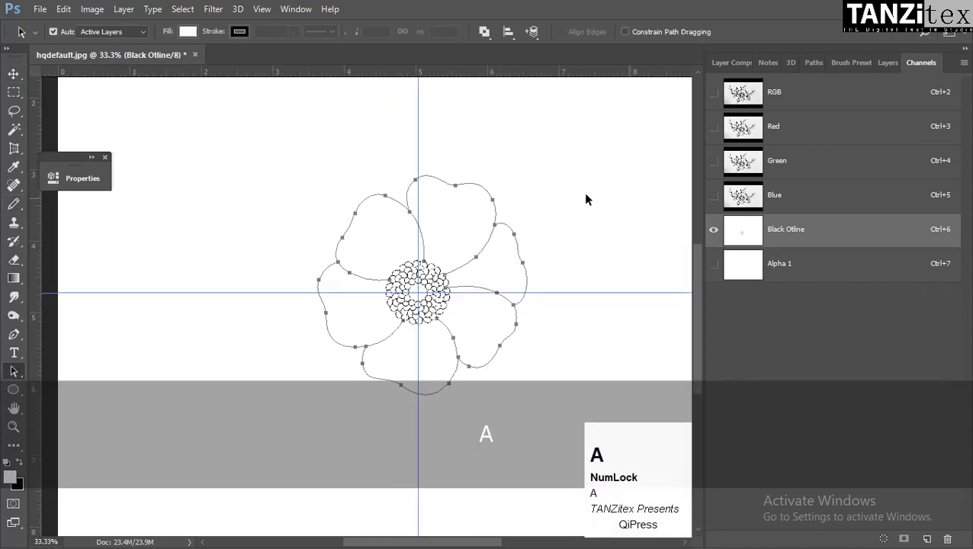
drag(591, 143, 217, 501)
right_click(383, 336)
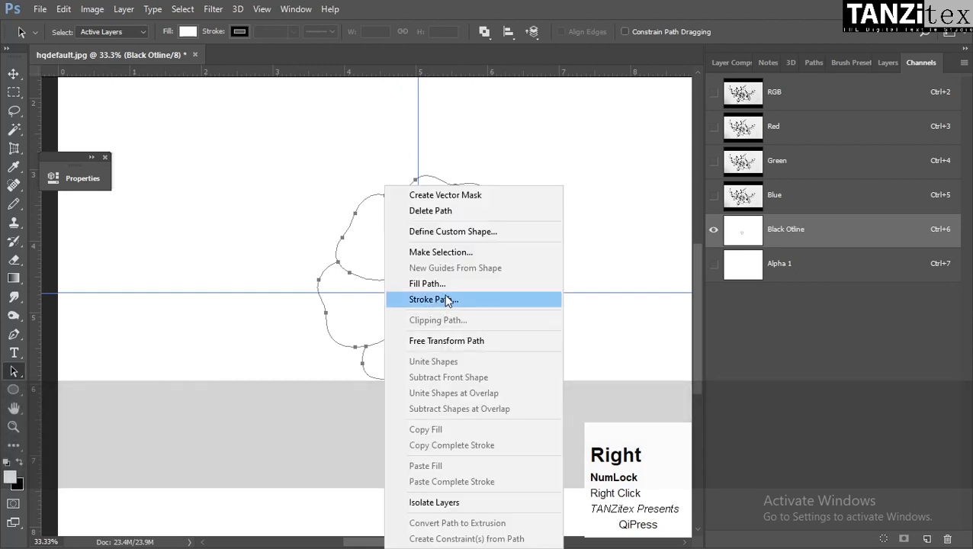
click(440, 237)
key(Return)
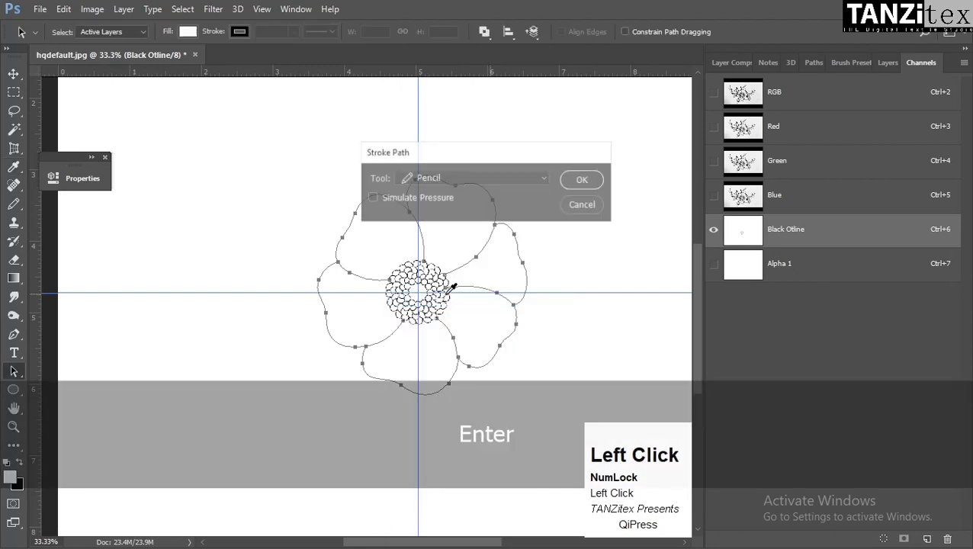
ctrl+click(458, 285)
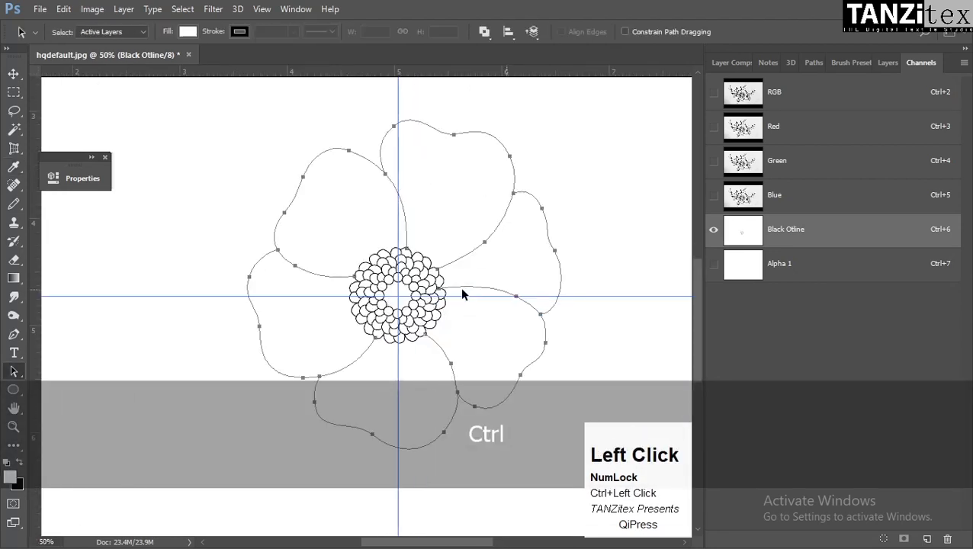
key(p)
key(Return)
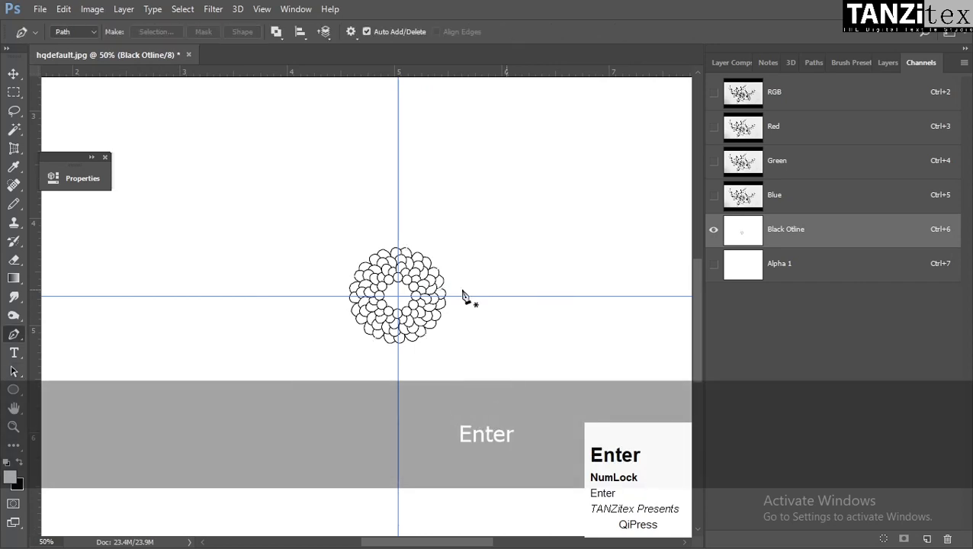
key(ctrl+alt+z)
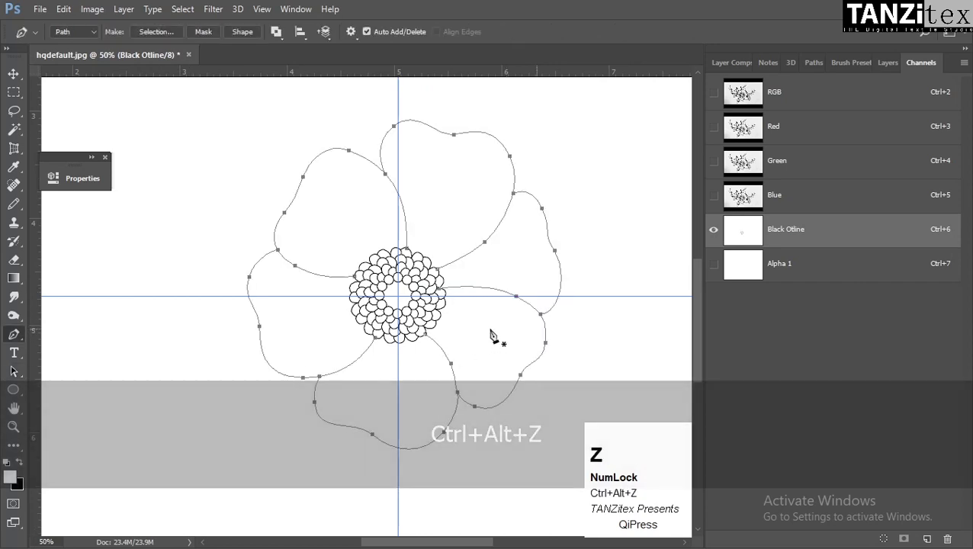
Make black the foreground colour and stroke all the petal paths onto the Black Otline channel with the Pencil
click(20, 462)
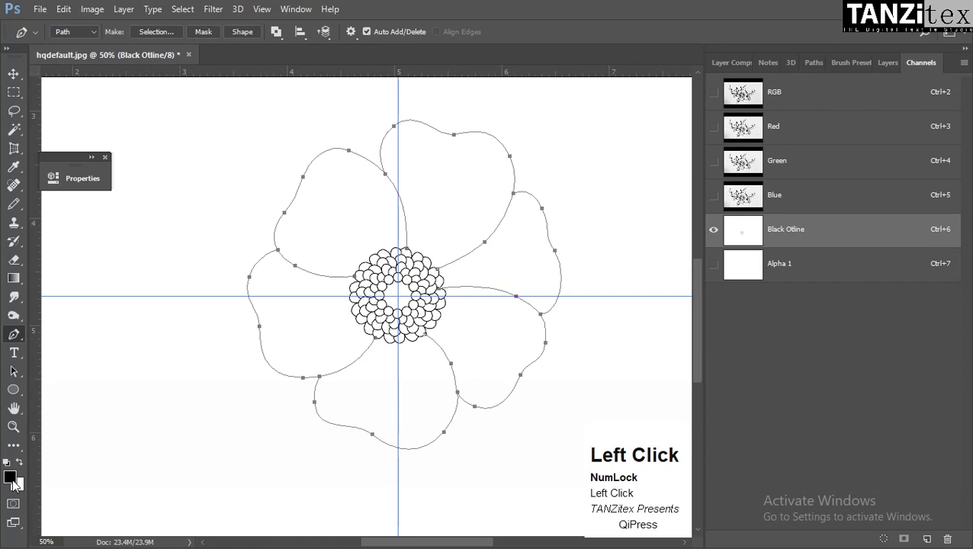
key(a)
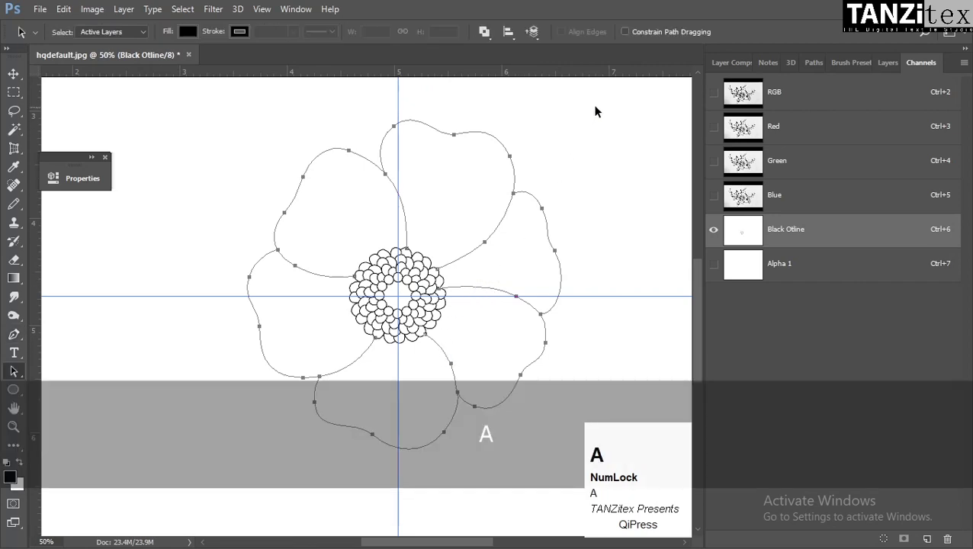
drag(595, 108, 308, 487)
right_click(477, 320)
click(534, 127)
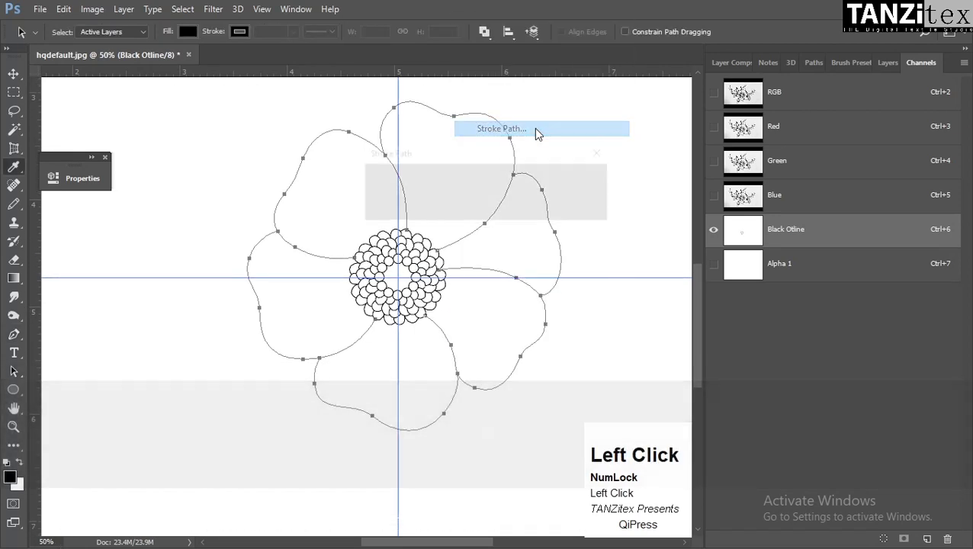
key(Return)
key(p)
key(Return)
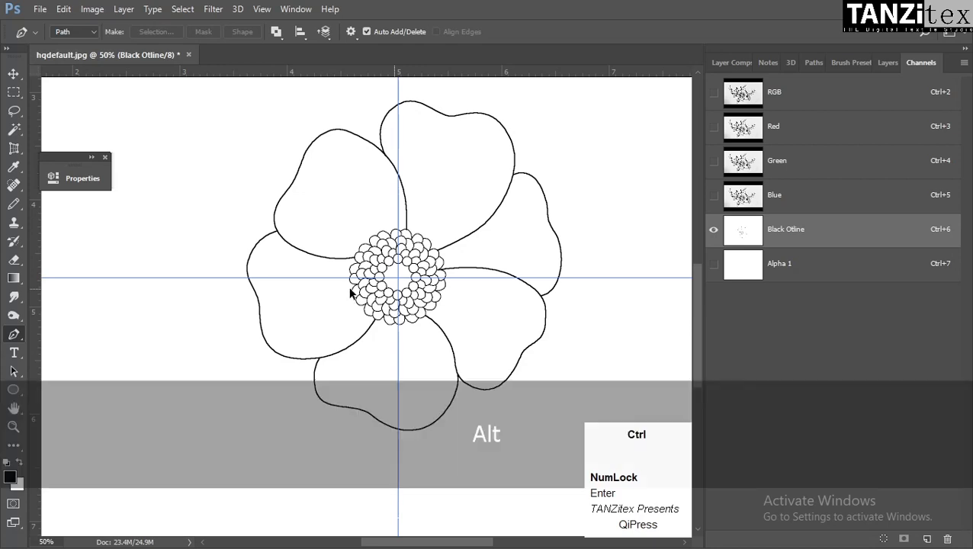
Bring the petal paths back into view while keeping their stroke, and switch to the Alpha 1 channel
key(ctrl+alt+z)
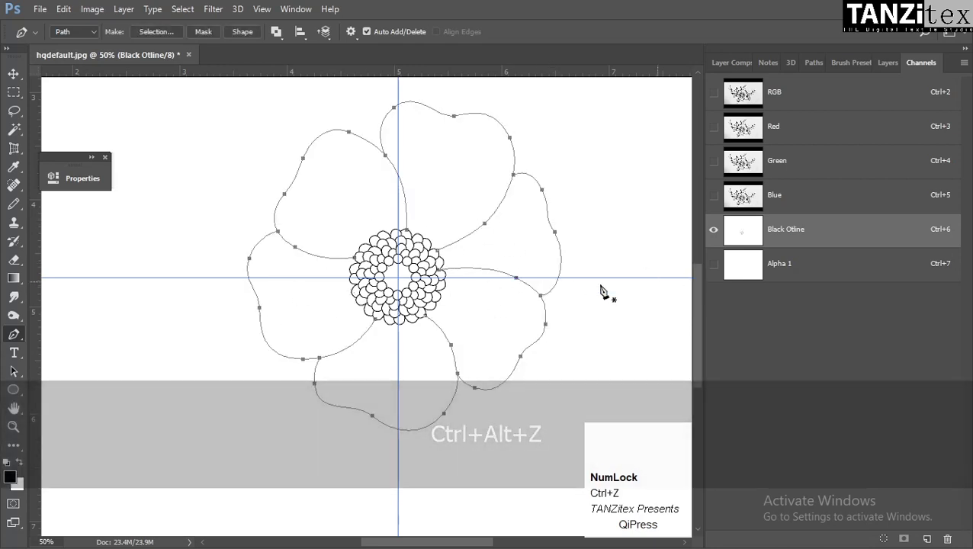
key(ctrl+shift+z)
click(813, 263)
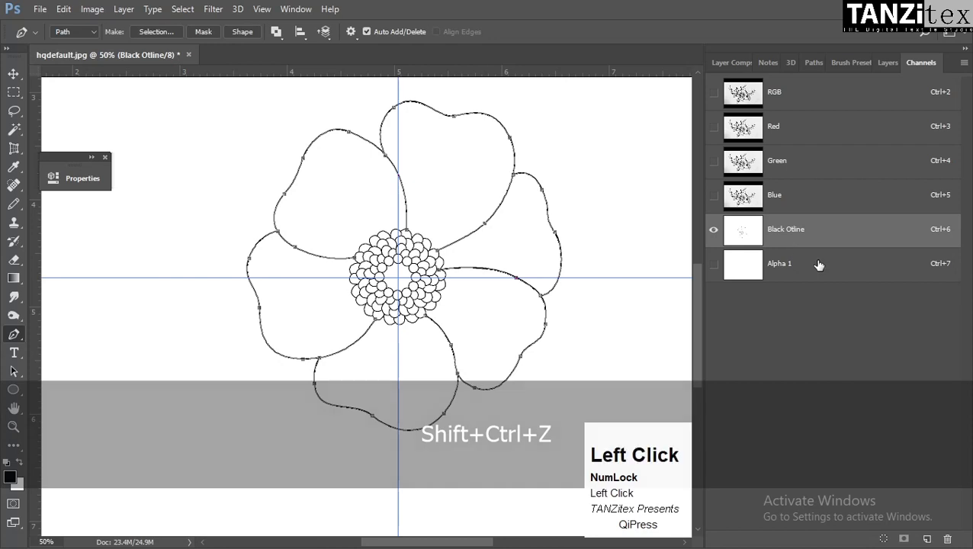
key(Tab)
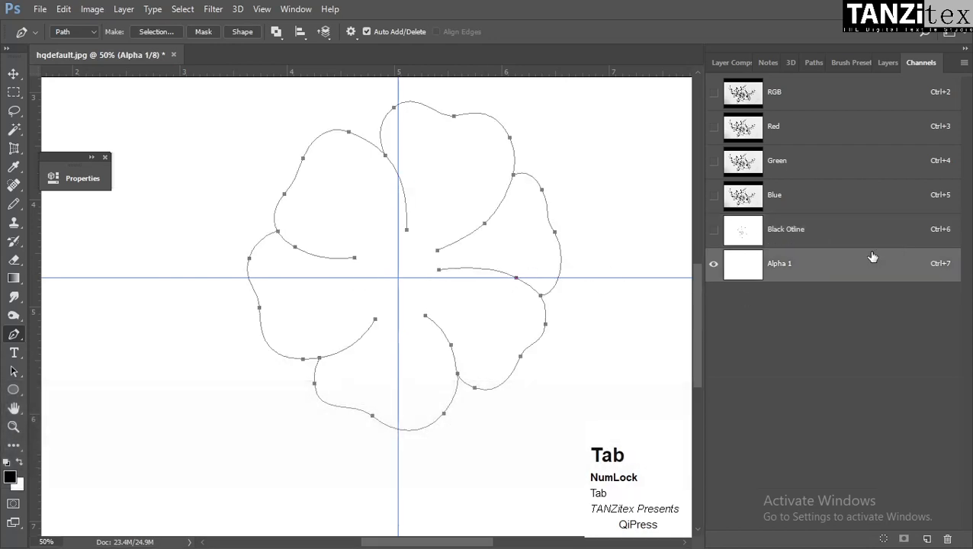
key(Tab)
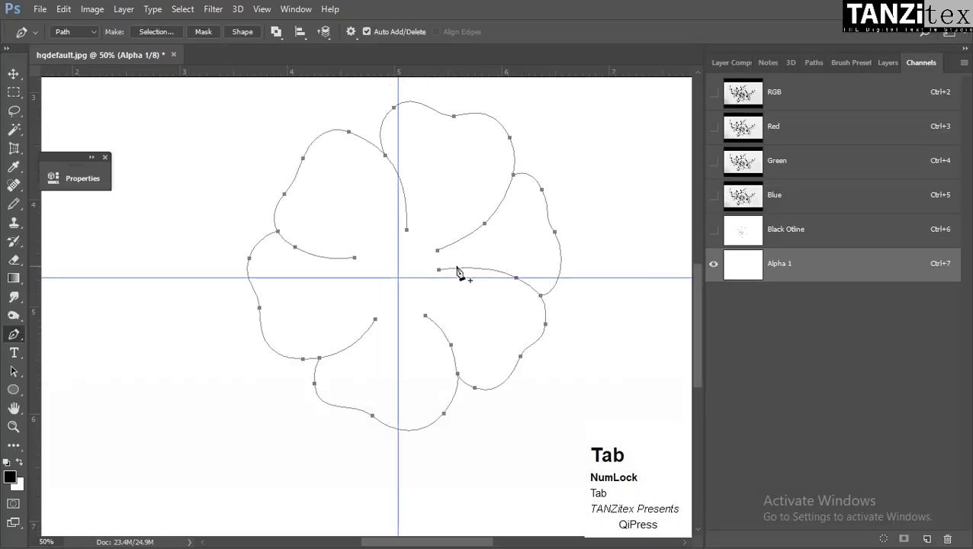
Switch to the Brush Tool with a 32 px bristle tip, and try a test stroke over the petals that is undone
key(n)
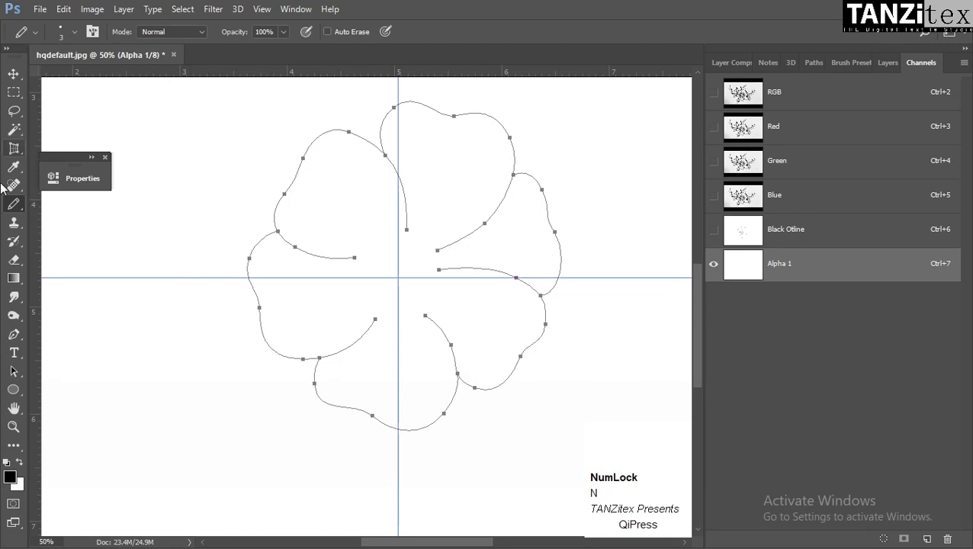
right_click(13, 203)
click(57, 202)
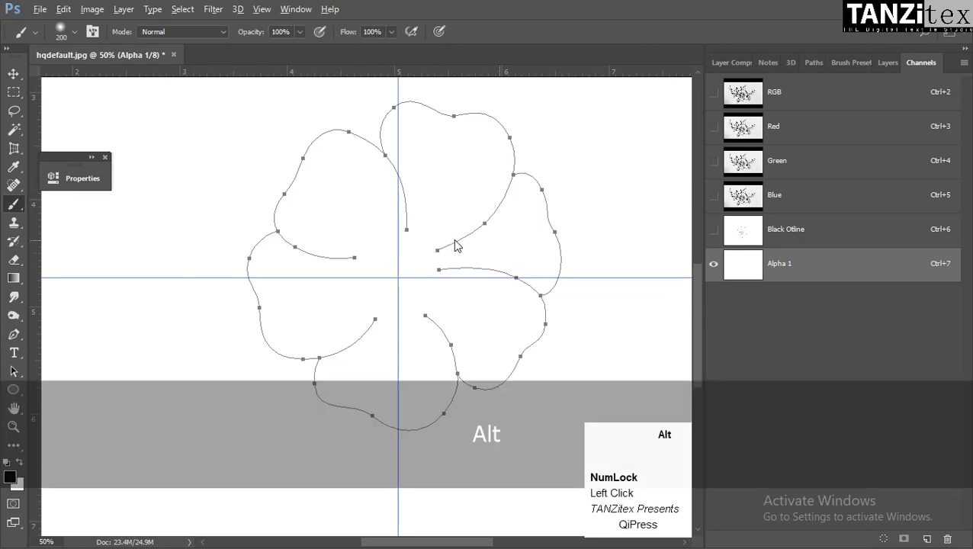
alt+right_click(454, 241)
alt+right_click(424, 245)
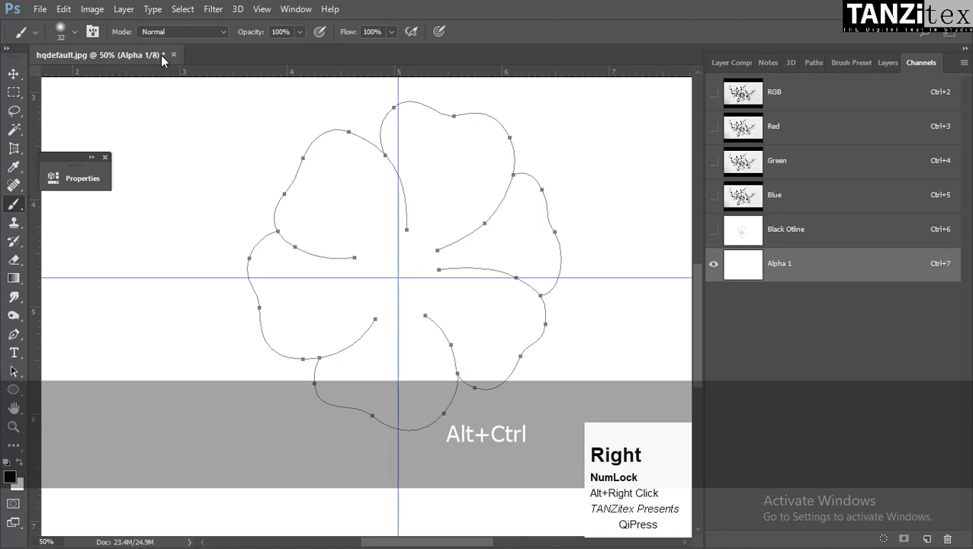
click(74, 32)
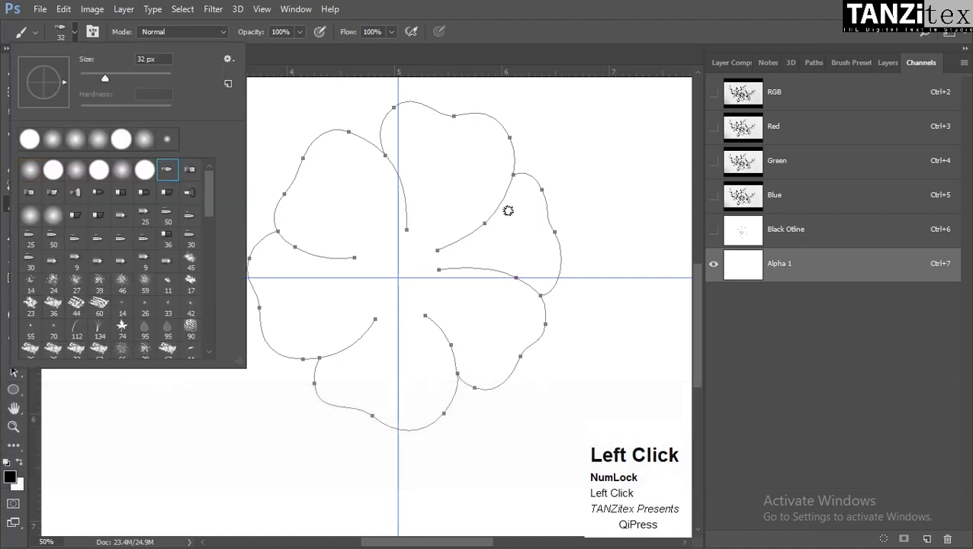
mouse_move(430, 221)
mouse_down()
mouse_move(520, 226)
mouse_move(630, 148)
mouse_up()
key(ctrl+z)
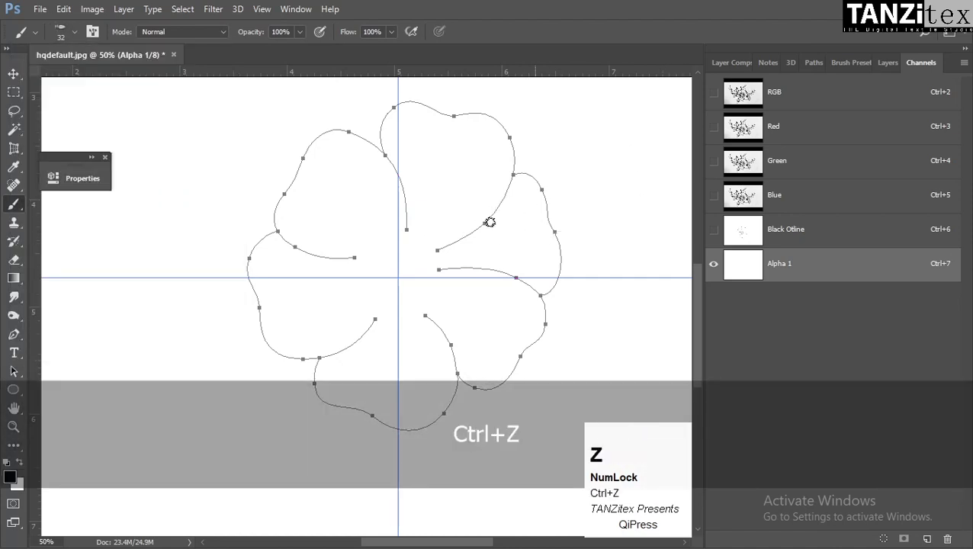
Set the bristle brush to 7% bristles, a -157° angle and a 7 px size, and undo a test stroke
key(F5)
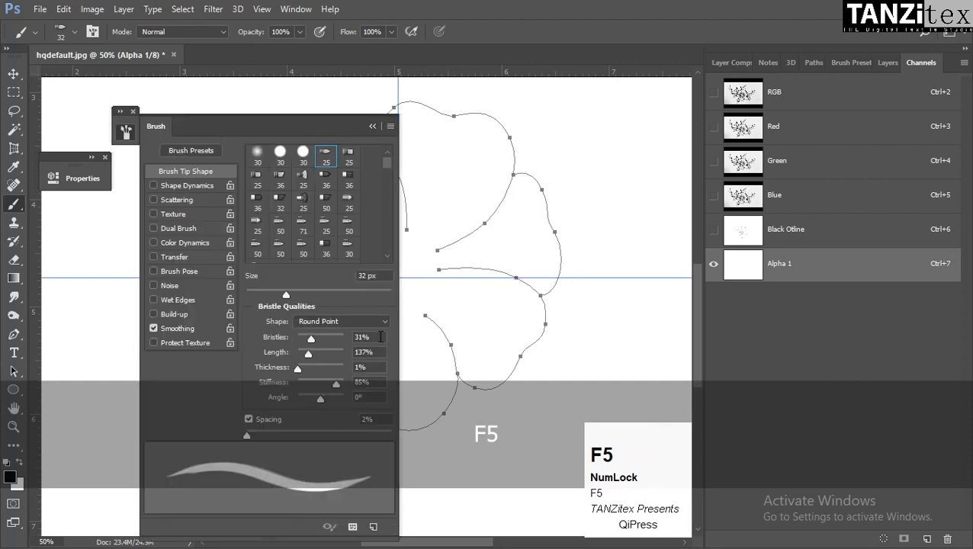
mouse_move(328, 381)
mouse_down()
mouse_move(337, 383)
mouse_move(320, 402)
mouse_move(300, 395)
mouse_move(303, 379)
mouse_up()
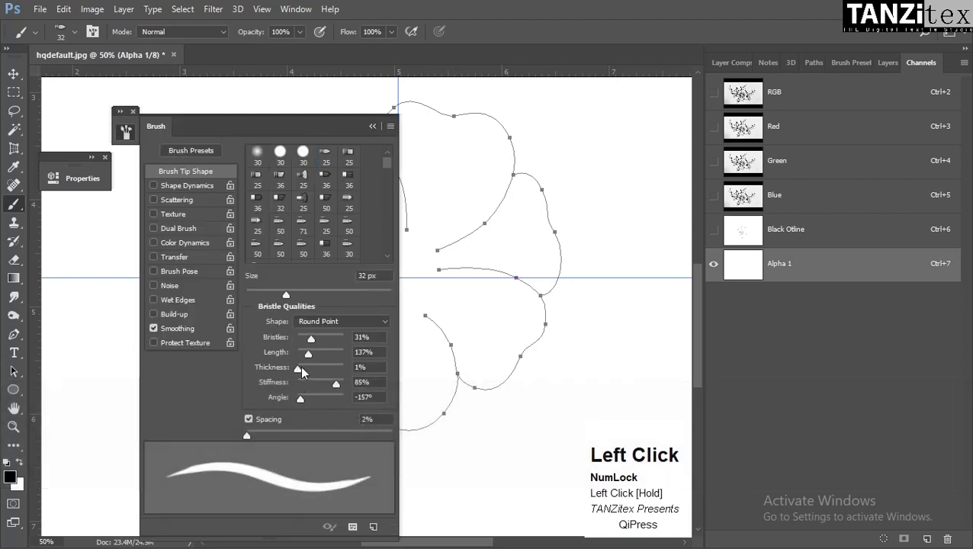
drag(311, 338, 299, 336)
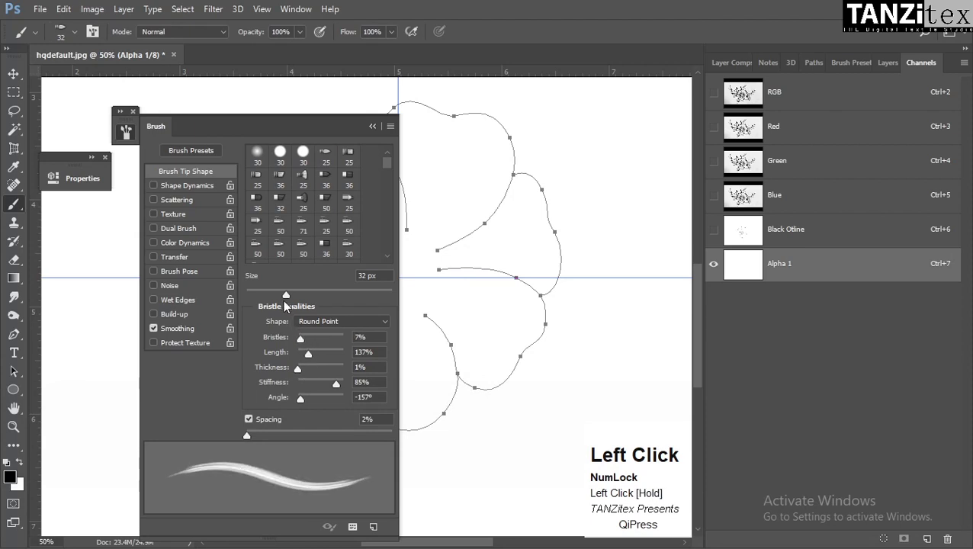
drag(272, 289, 250, 295)
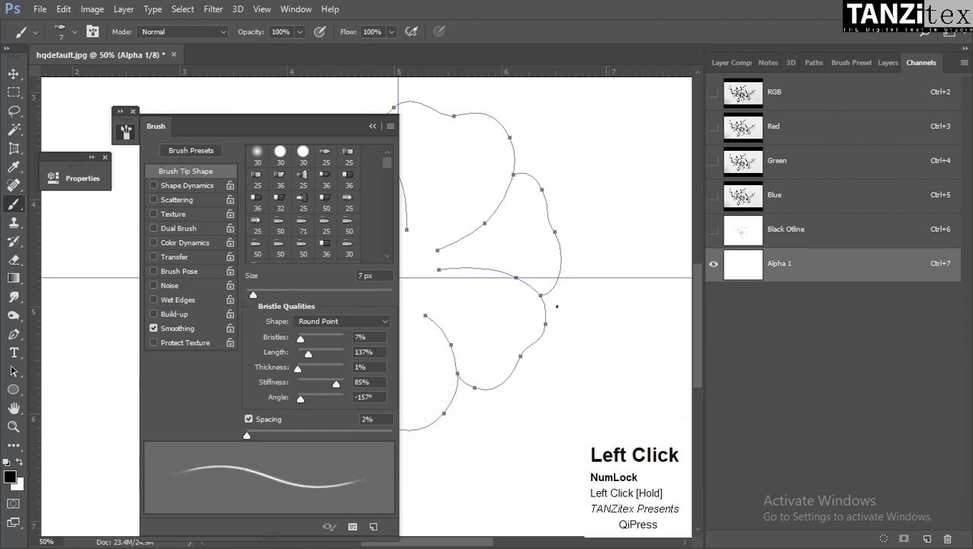
key(ctrl+z)
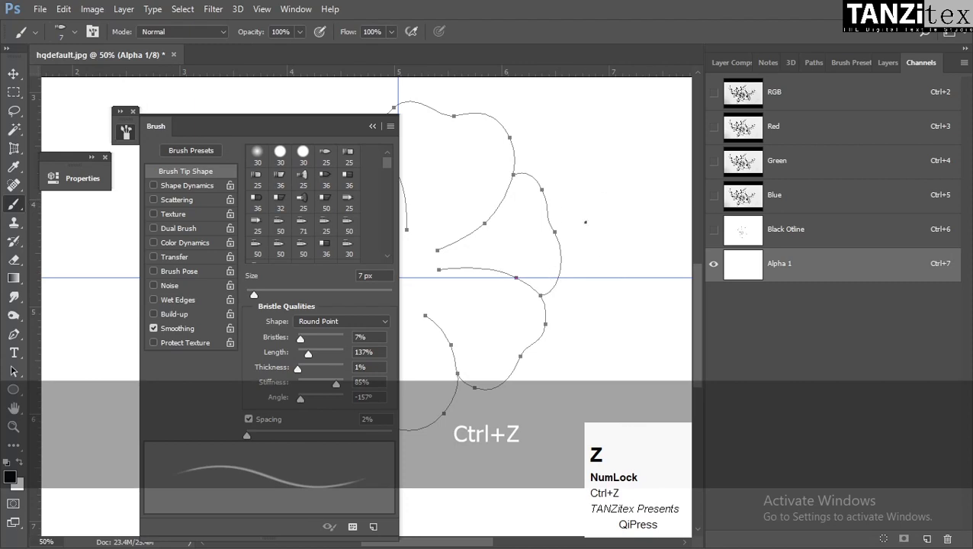
Enable Shape Dynamics for the brush with the angle jitter controlled by Direction, and put the brush settings away
click(162, 185)
click(185, 189)
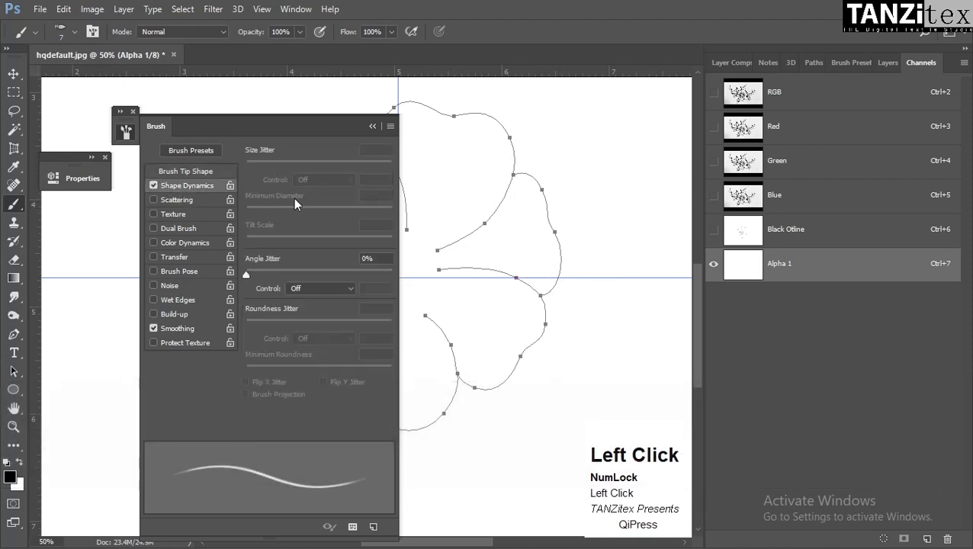
click(298, 297)
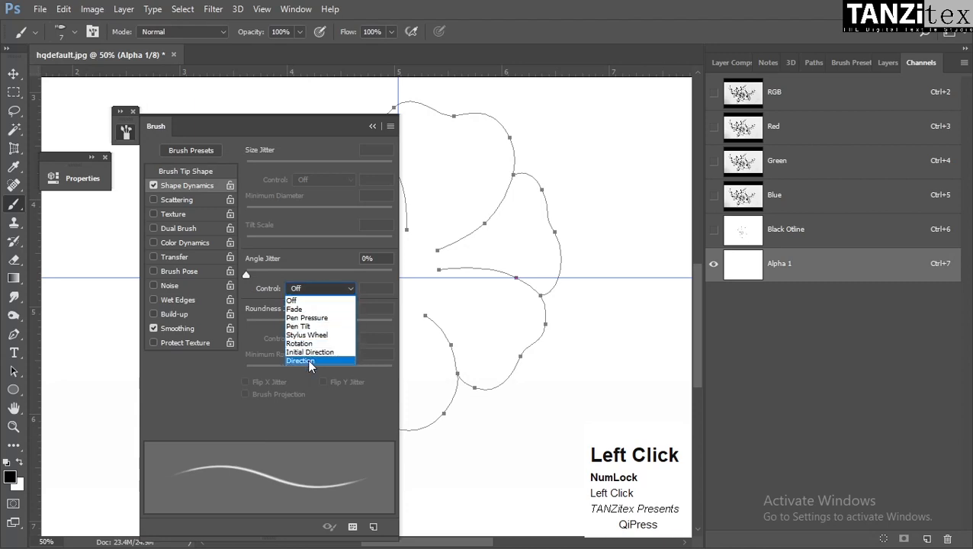
click(311, 363)
click(211, 171)
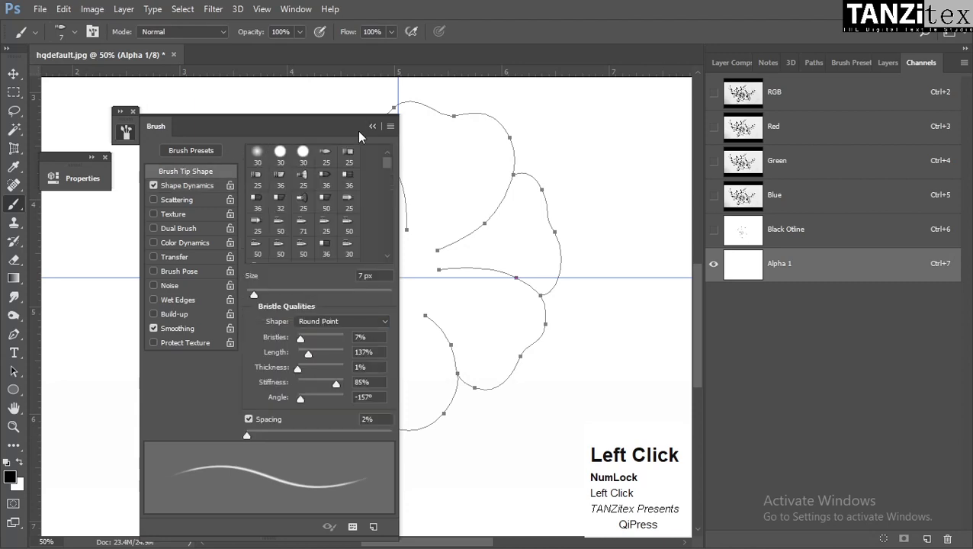
click(372, 126)
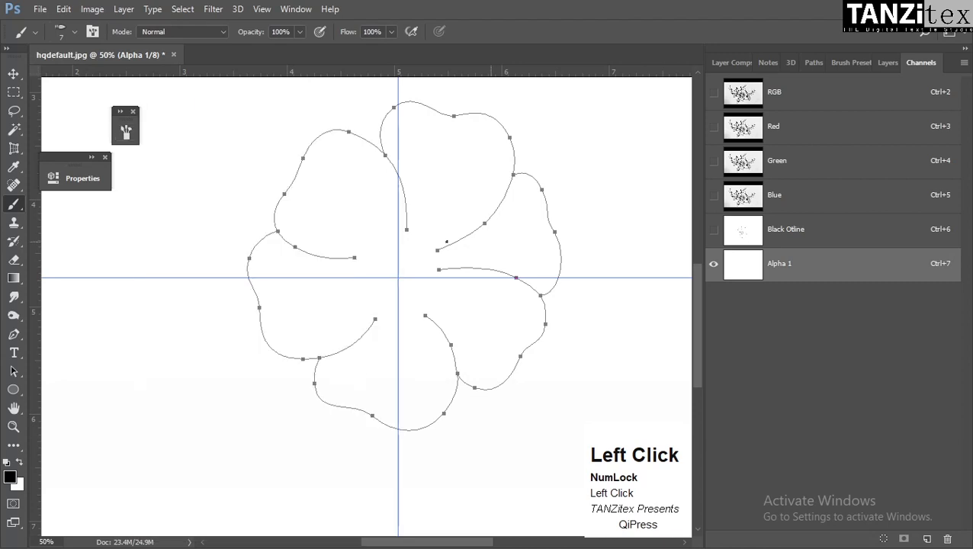
Select all the petal paths and set the brush size to 8 px
key(a)
drag(597, 97, 113, 488)
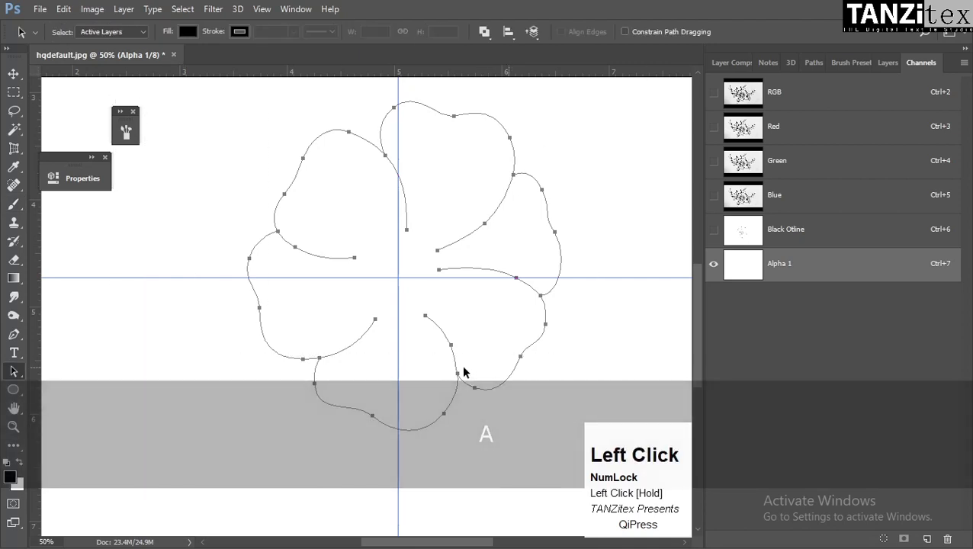
key(b)
right_click(350, 188)
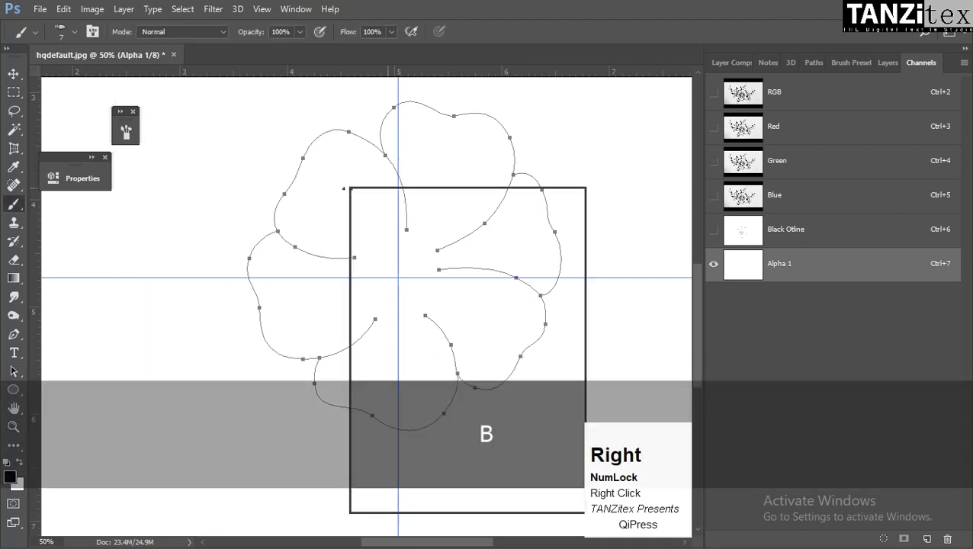
click(480, 205)
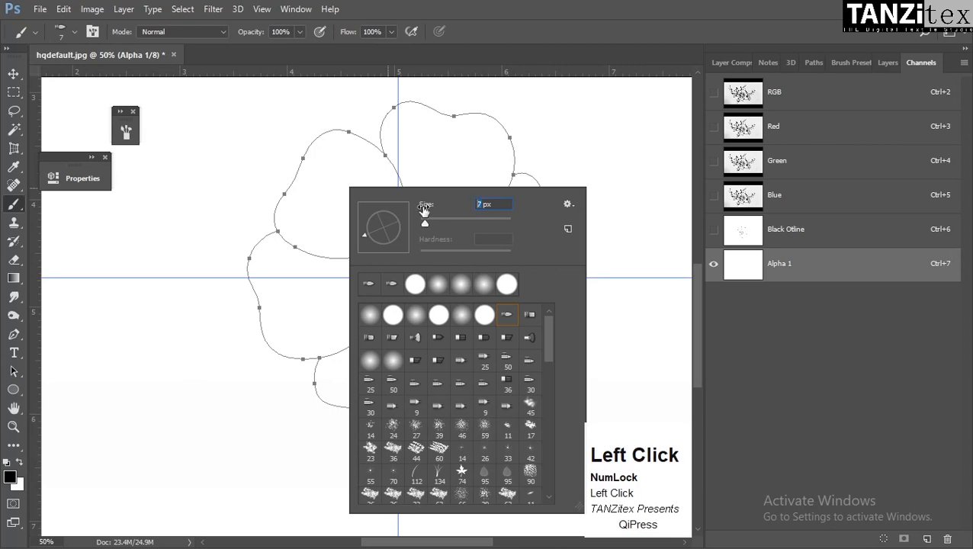
text(8a)
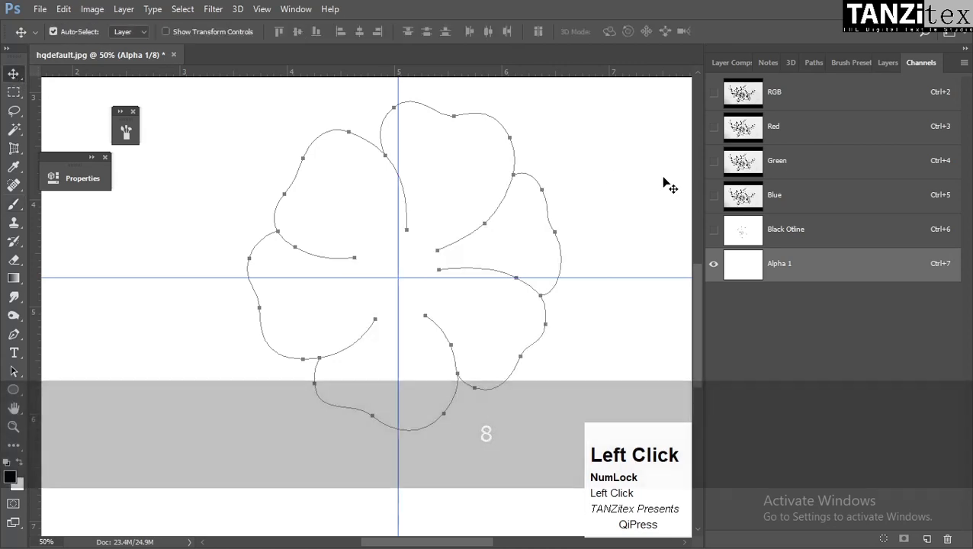
Stroke all the petal paths onto Alpha 1 using the Brush with Simulate Pressure, hide the paths and inspect the tapered lines
drag(616, 120, 116, 523)
right_click(408, 186)
click(493, 308)
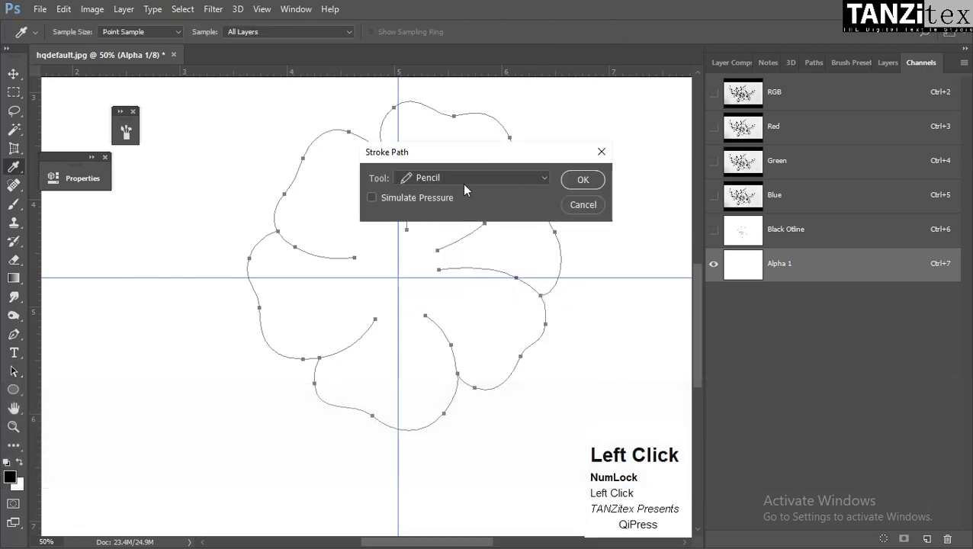
click(462, 183)
click(449, 208)
click(427, 198)
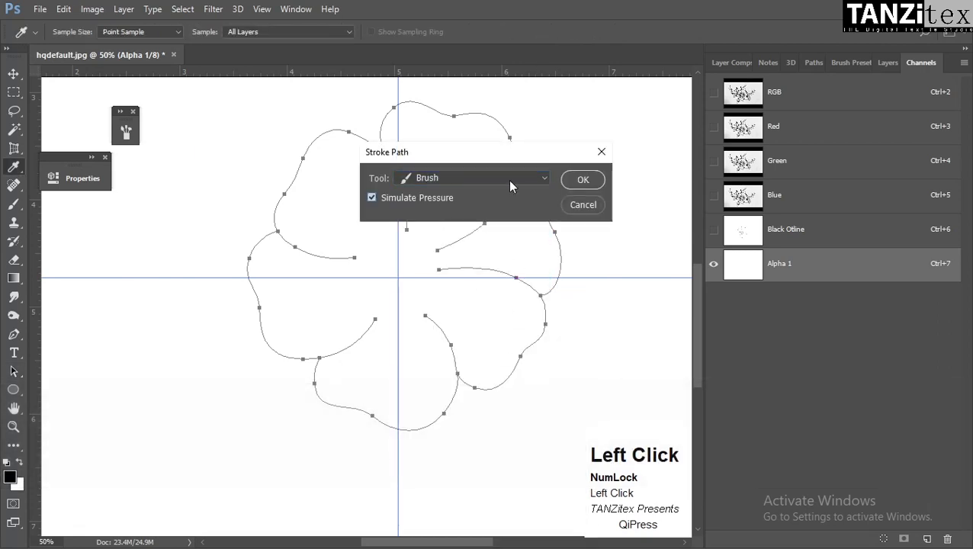
click(582, 179)
key(p)
key(Return)
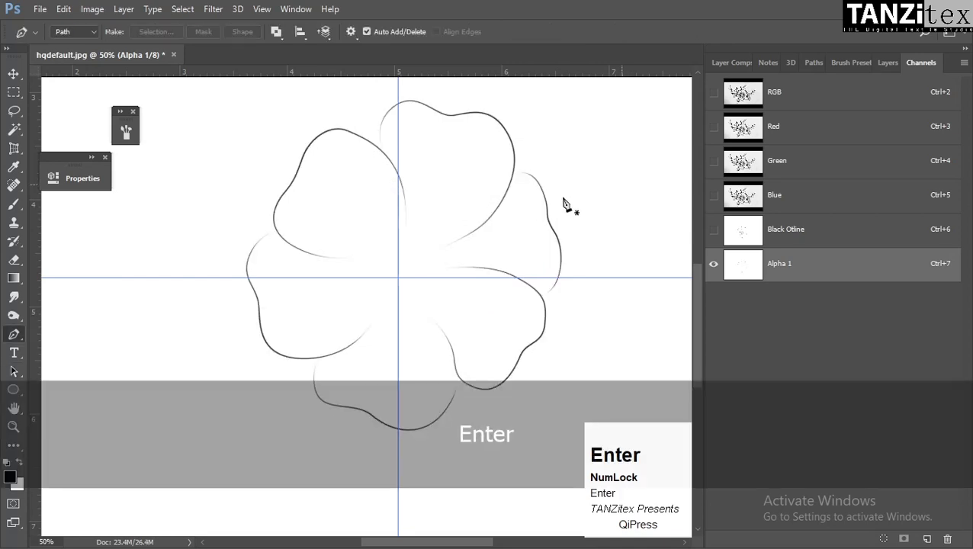
ctrl+click(577, 250)
drag(443, 182, 475, 280)
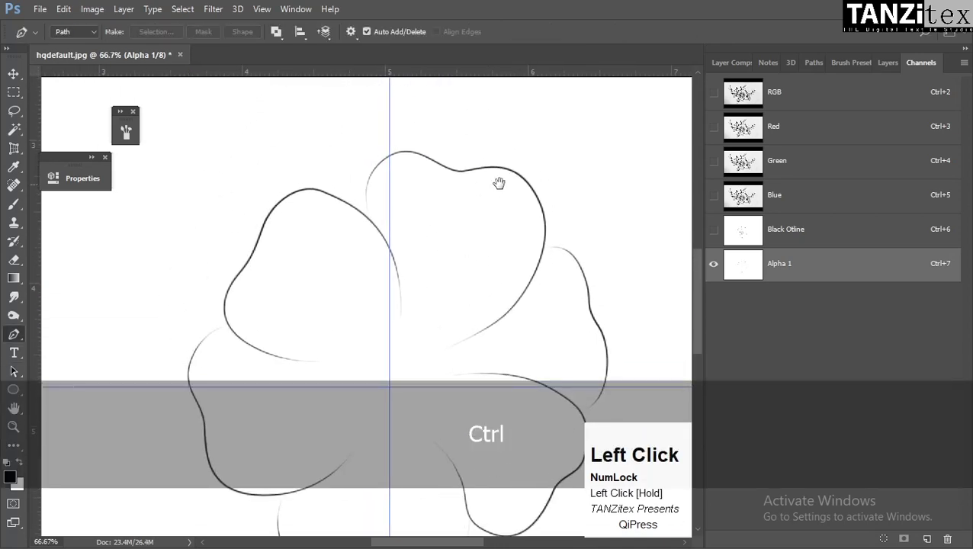
drag(443, 349, 570, 215)
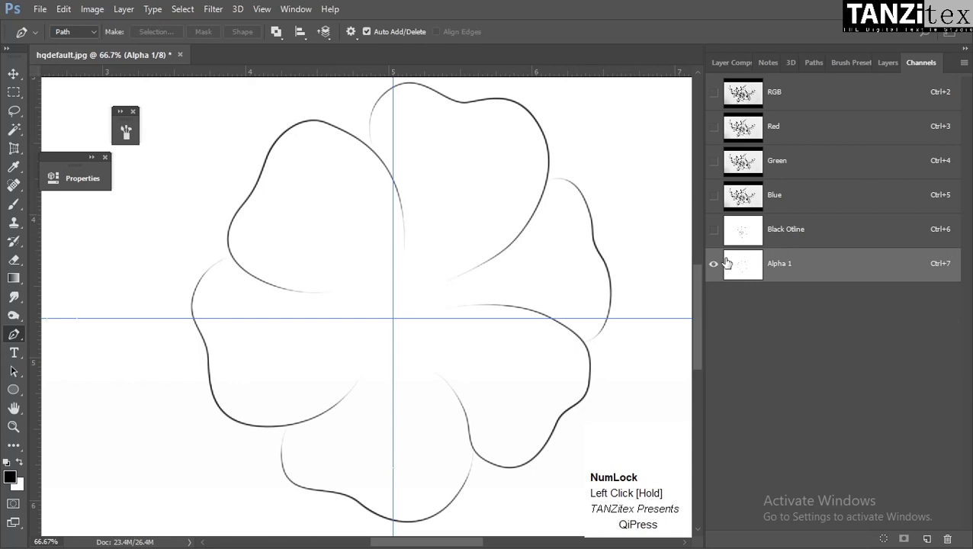
Switch to the Black Otline channel and show it over the flower sketch with all petals in view
click(796, 243)
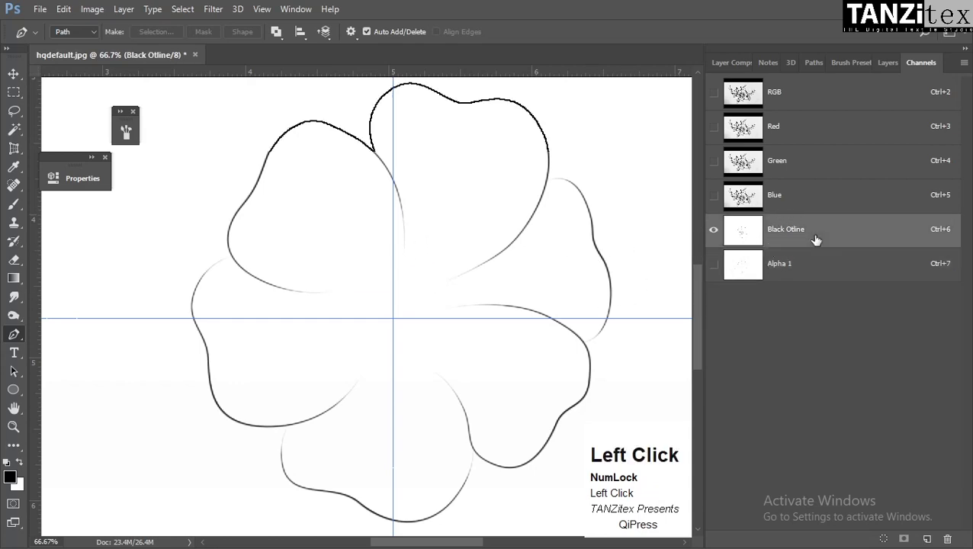
key(grave)
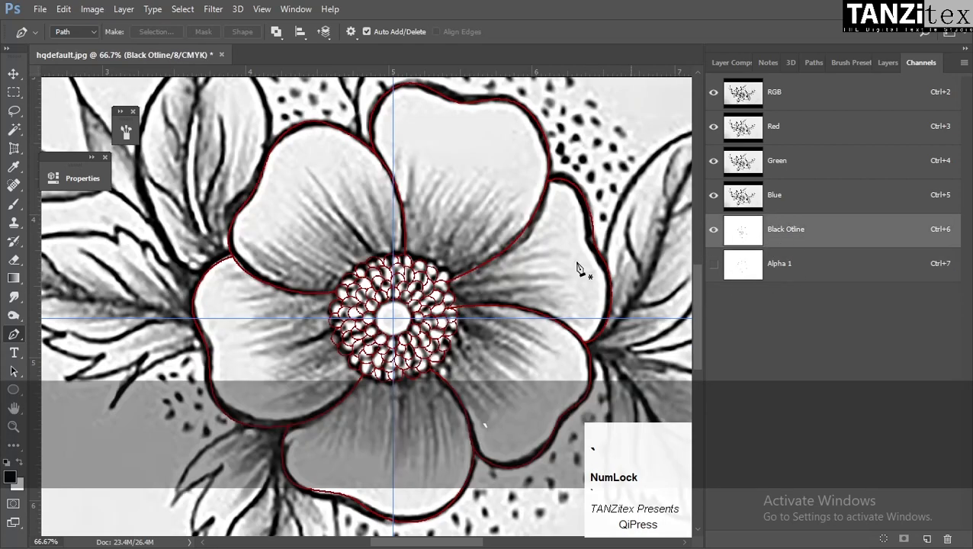
drag(376, 292, 426, 331)
drag(360, 328, 354, 326)
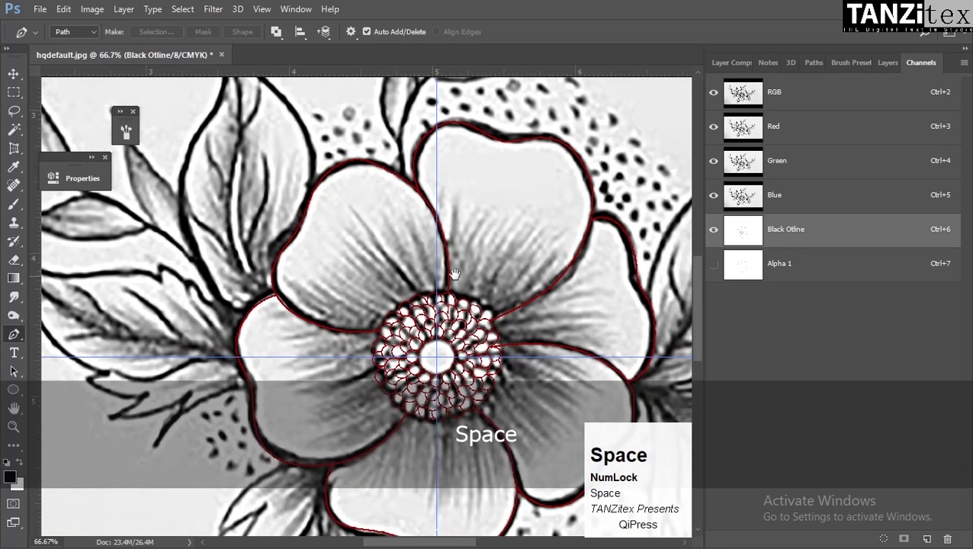
drag(448, 347, 426, 285)
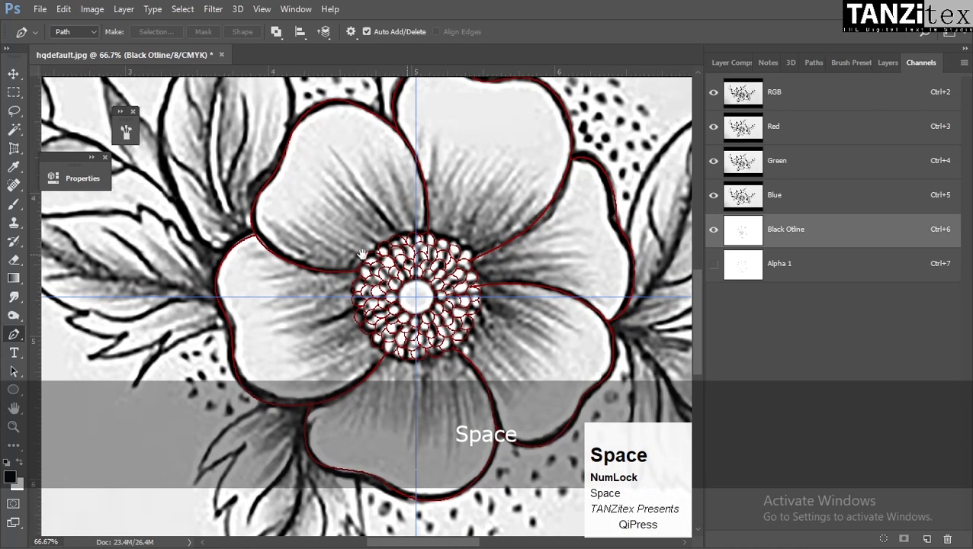
ctrl+alt+click(436, 249)
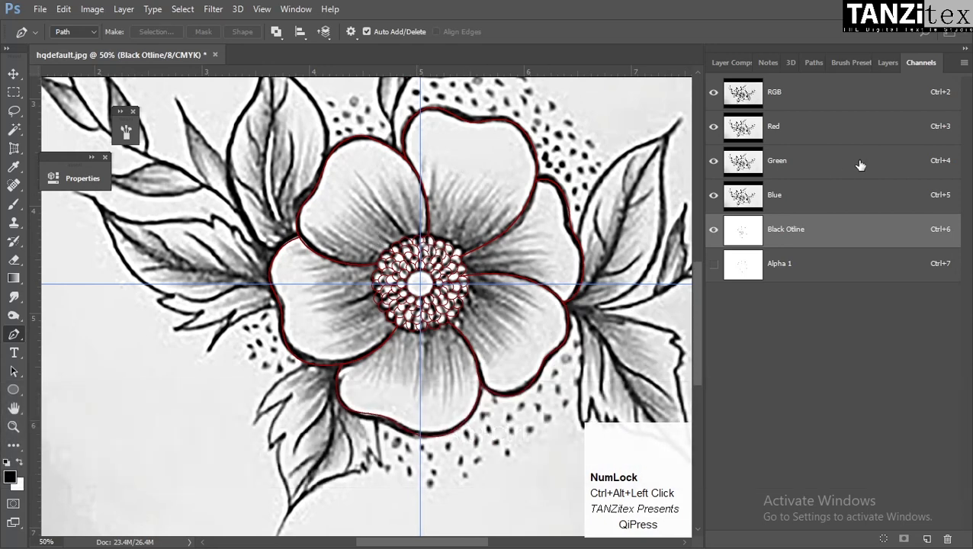
Select the inside of all the flower petals on the Black Otline channel with the Magic Wand
key(w)
click(467, 190)
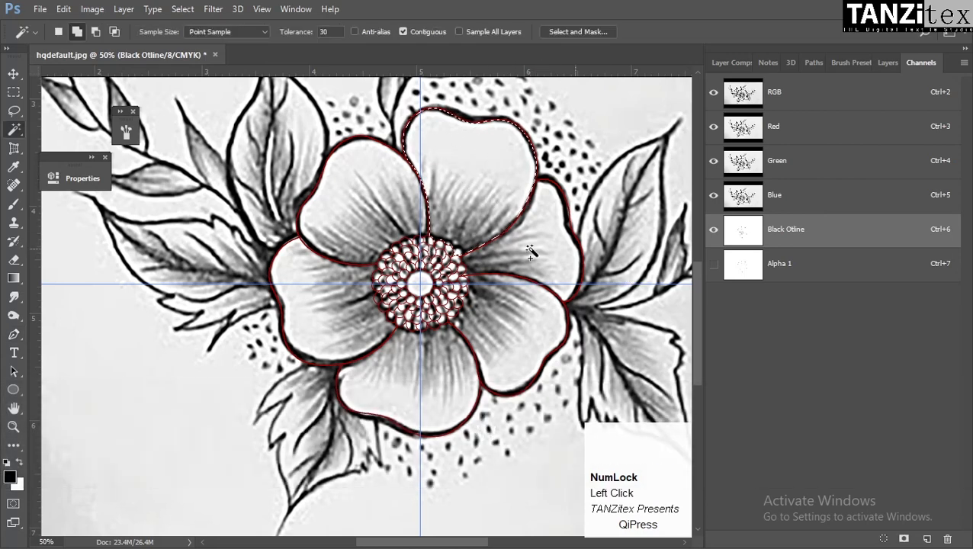
click(565, 273)
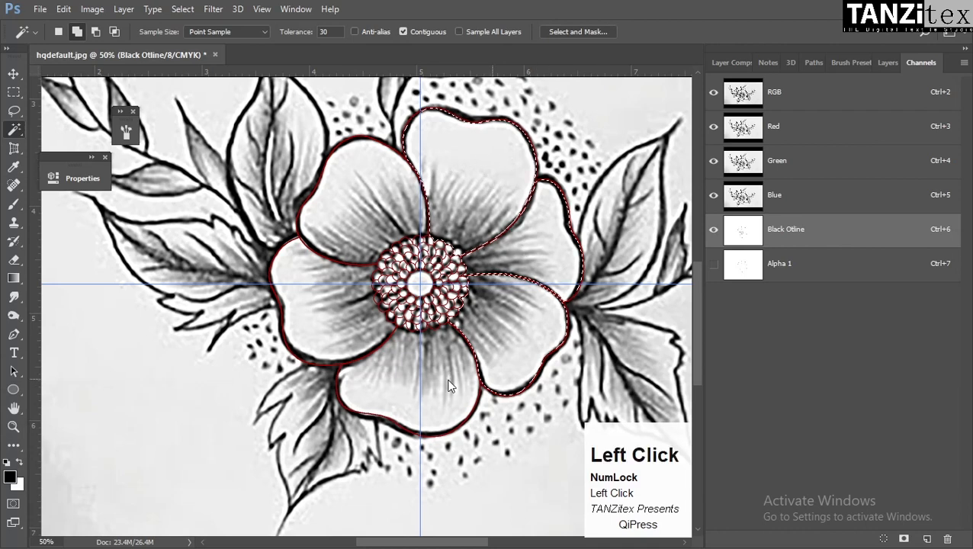
click(352, 227)
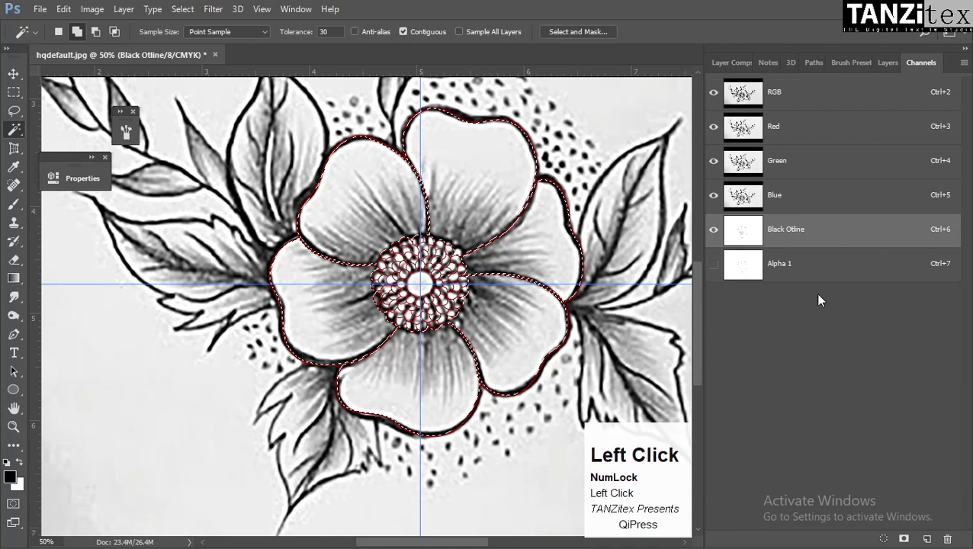
Create a new channel named Flower L Red with the petal selection active, and show it over the sketch
click(926, 537)
double_click(779, 297)
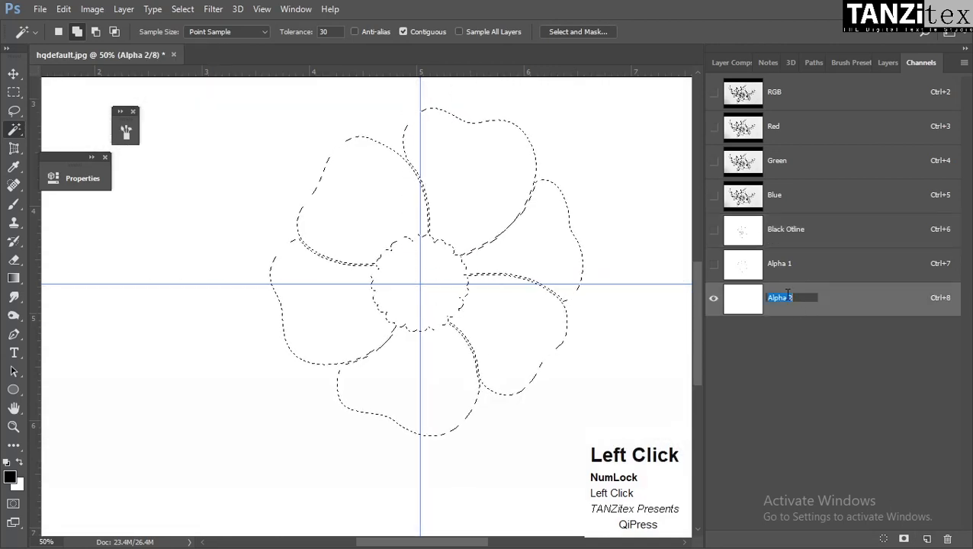
key(shift)
text(Flo)
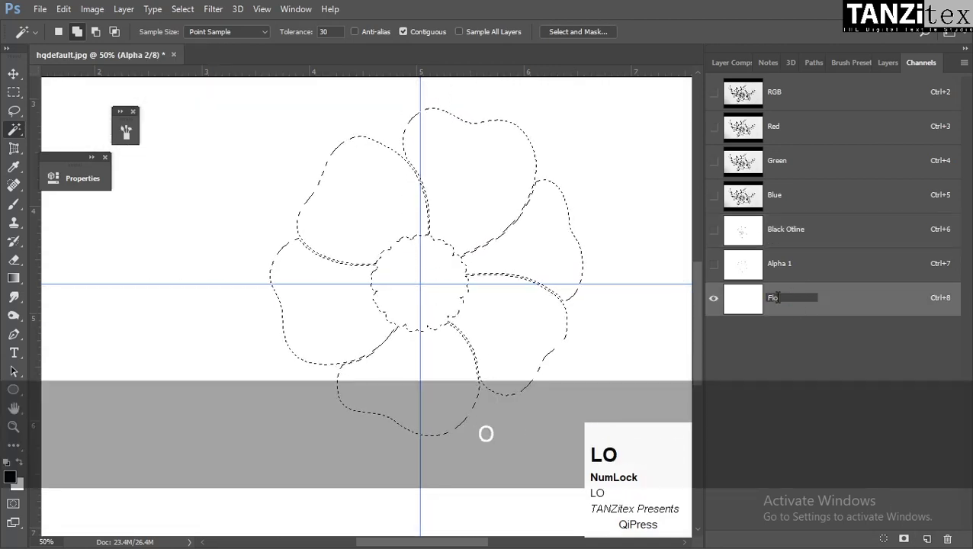
text(wer Ll)
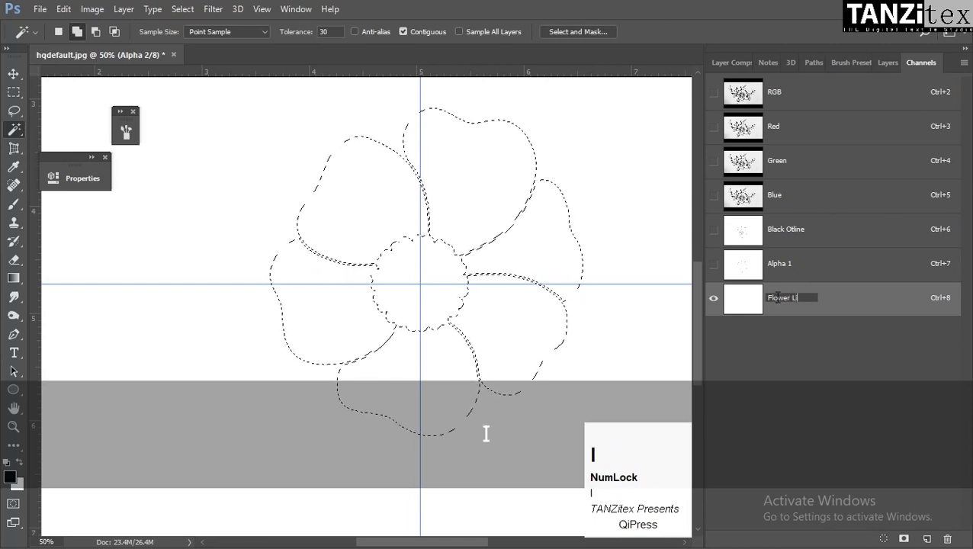
key(BackSpace)
text(Color)
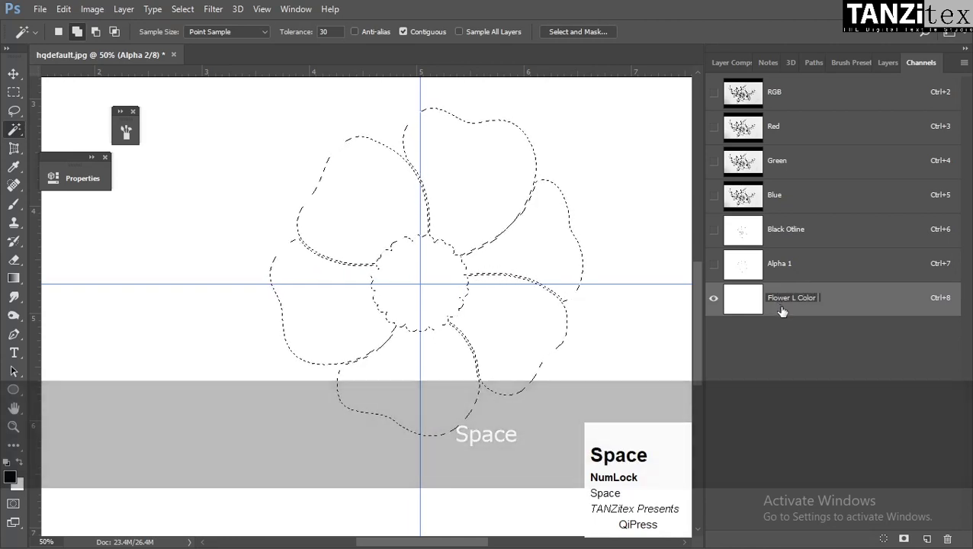
key(shift)
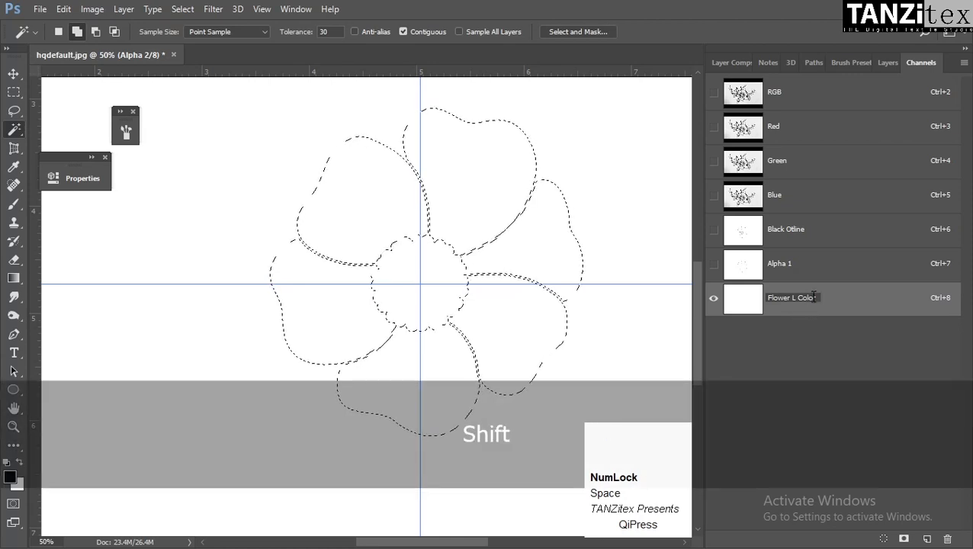
key(BackSpace)
key(BackSpace)
key(BackSpace)
key(BackSpace)
key(BackSpace)
key(BackSpace)
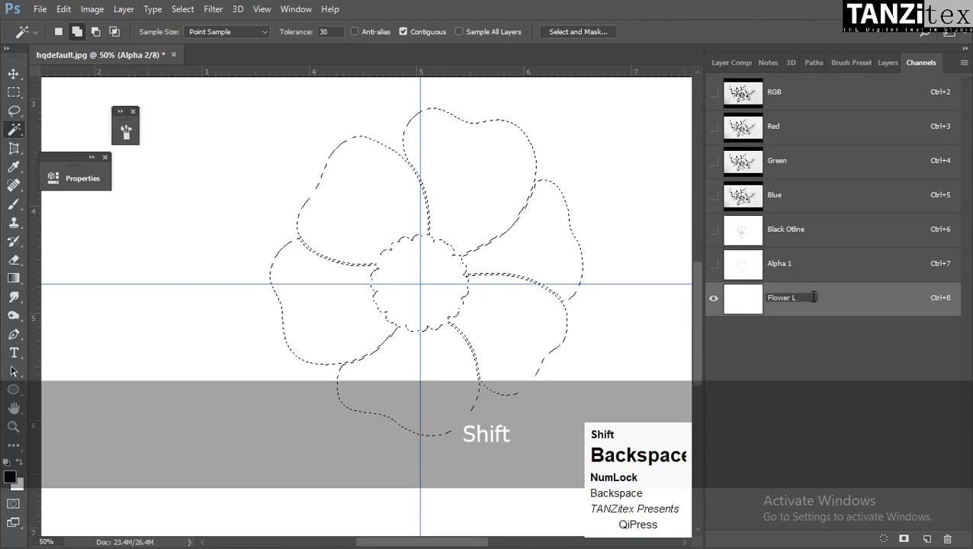
text(Red)
click(771, 304)
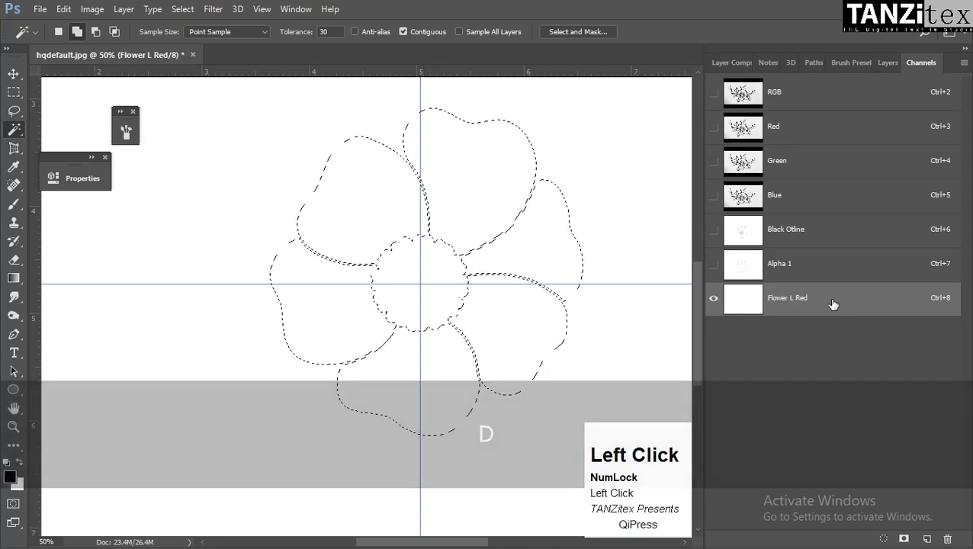
key(grave)
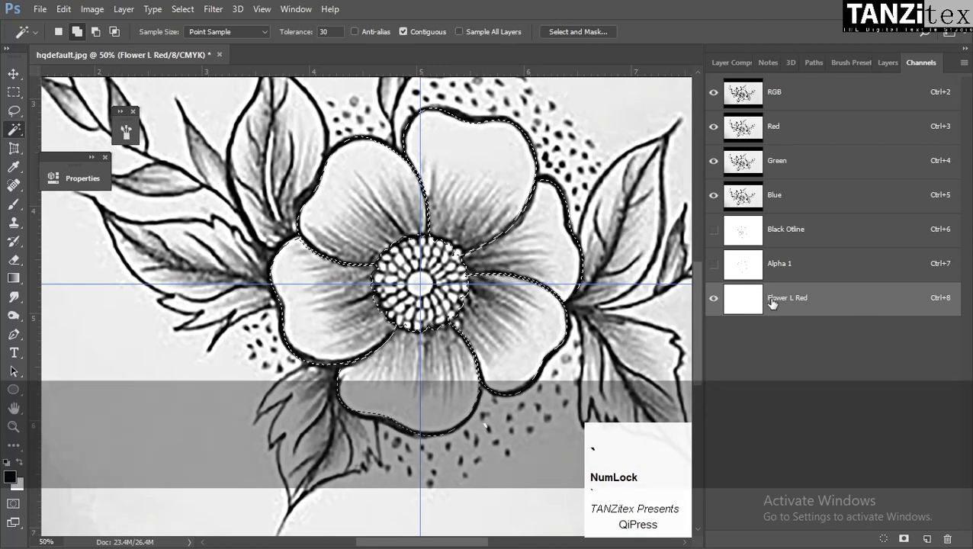
Fill the selected petals on the Flower L Red channel with black, make it a light red (fc9794) spot color channel, and deselect
key(alt)
key(alt+BackSpace)
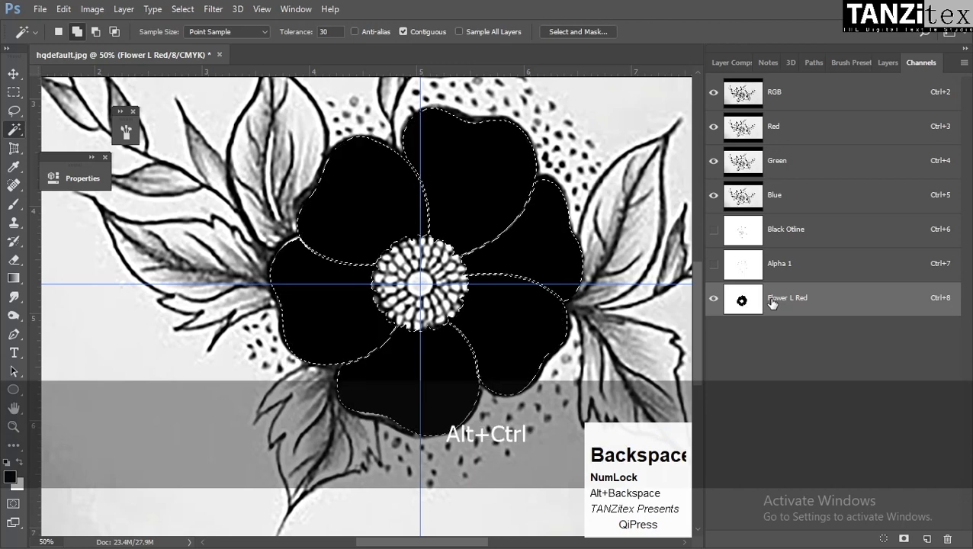
double_click(839, 303)
click(344, 201)
click(352, 255)
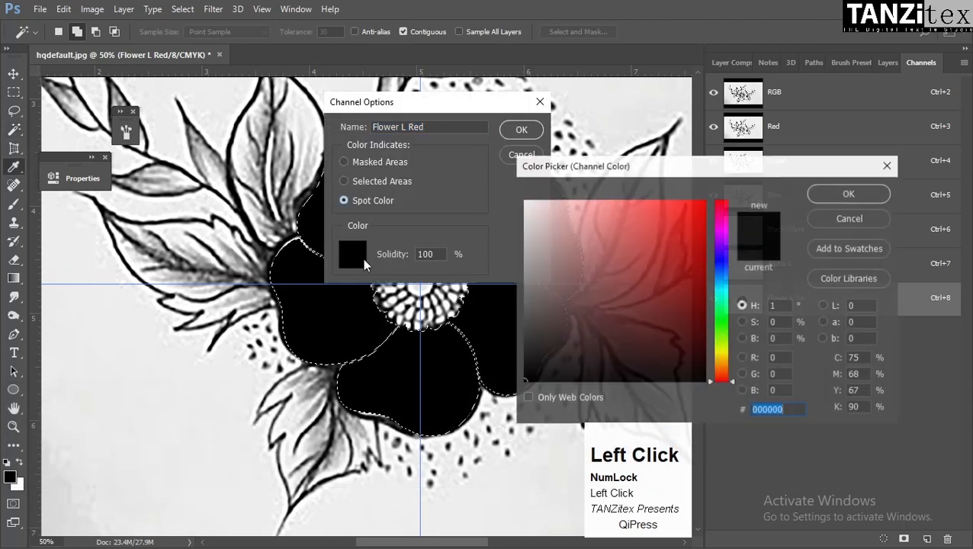
drag(601, 205, 630, 196)
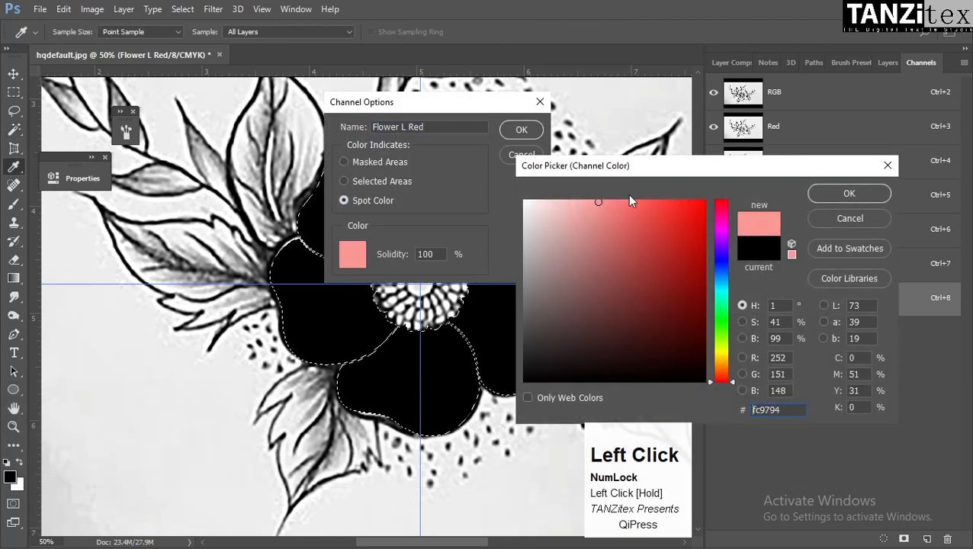
click(824, 193)
click(521, 130)
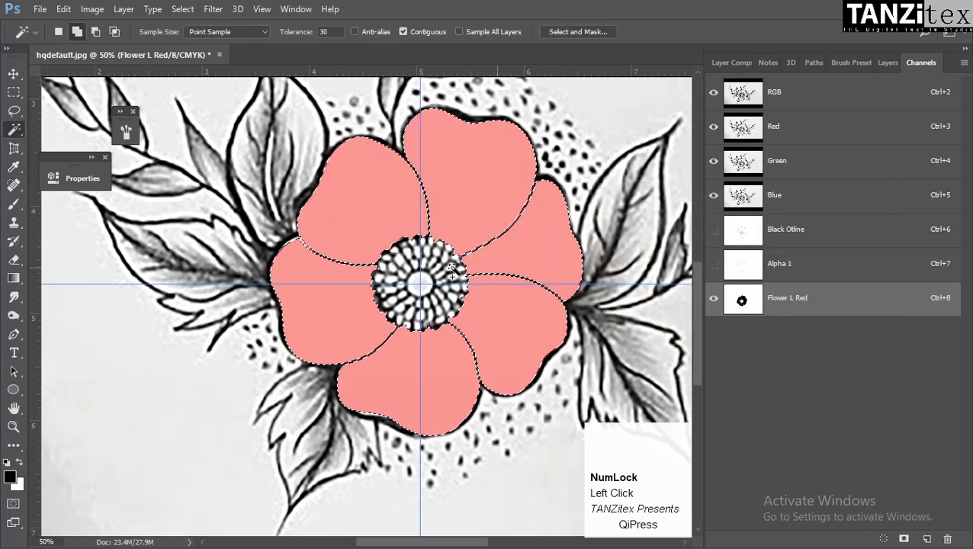
key(ctrl+d)
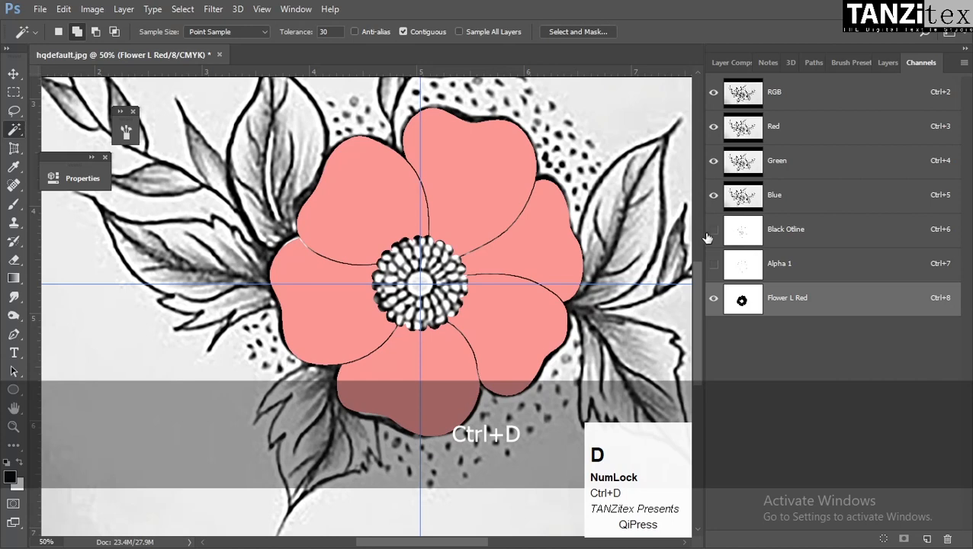
Show the Black Otline channel, select the flower's innermost center from it, and create a new spot channel with 100% solidity
click(416, 287)
ctrl+click(415, 289)
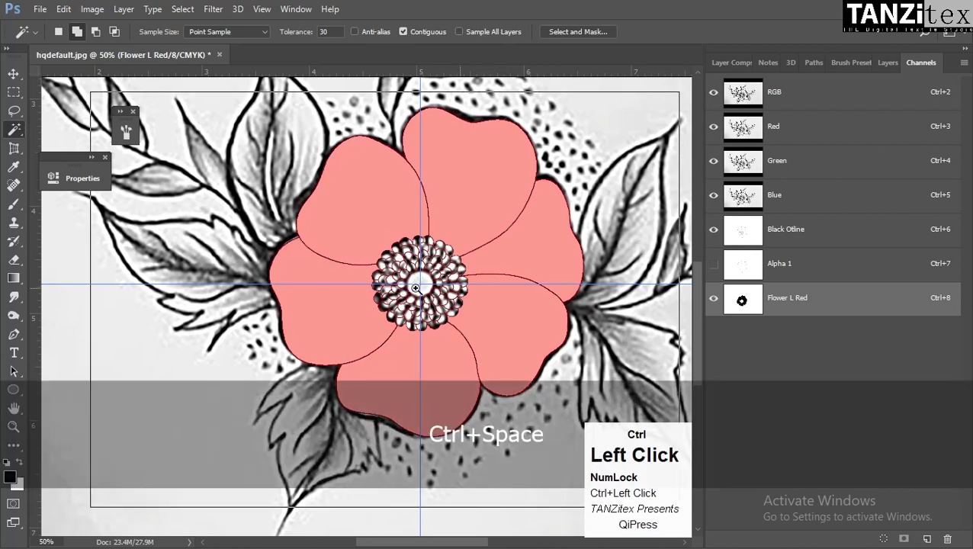
click(793, 237)
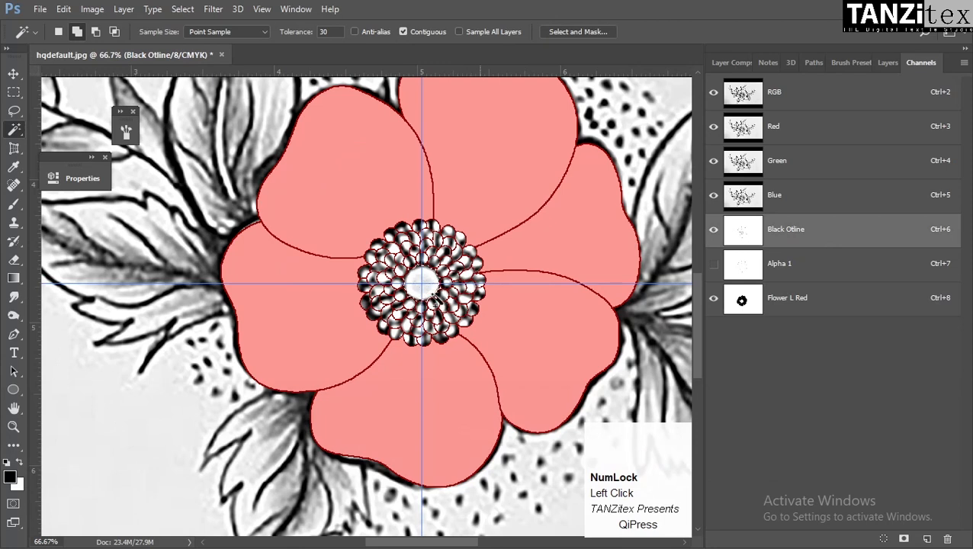
click(959, 68)
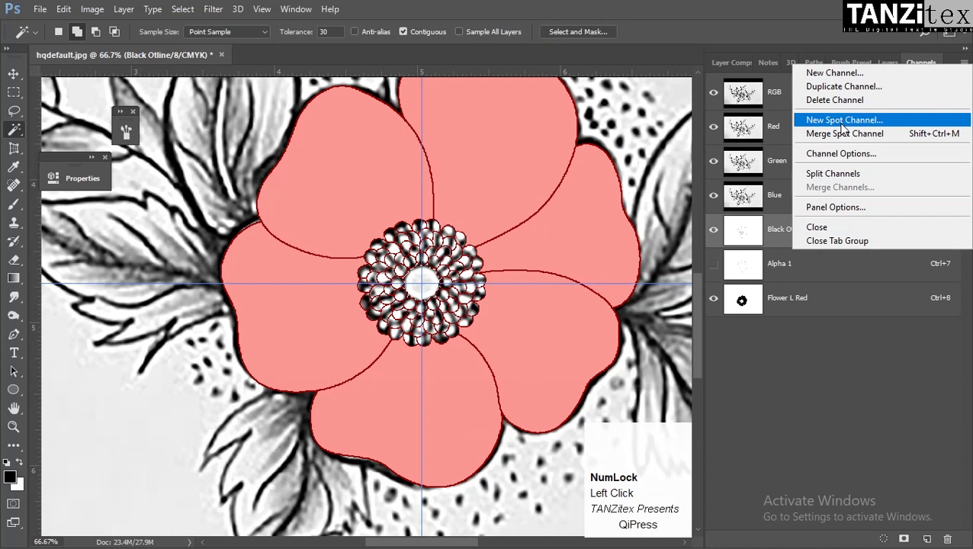
click(843, 122)
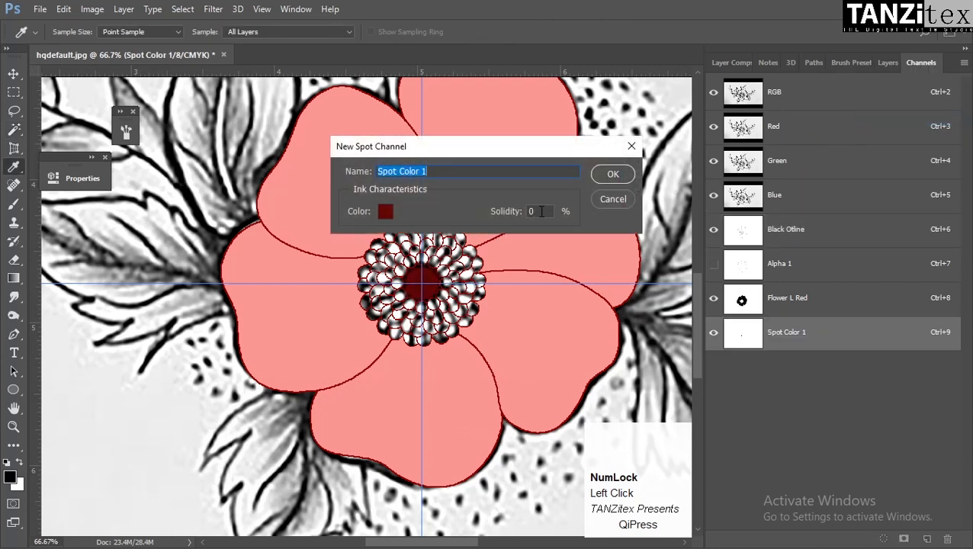
click(542, 211)
text(100)
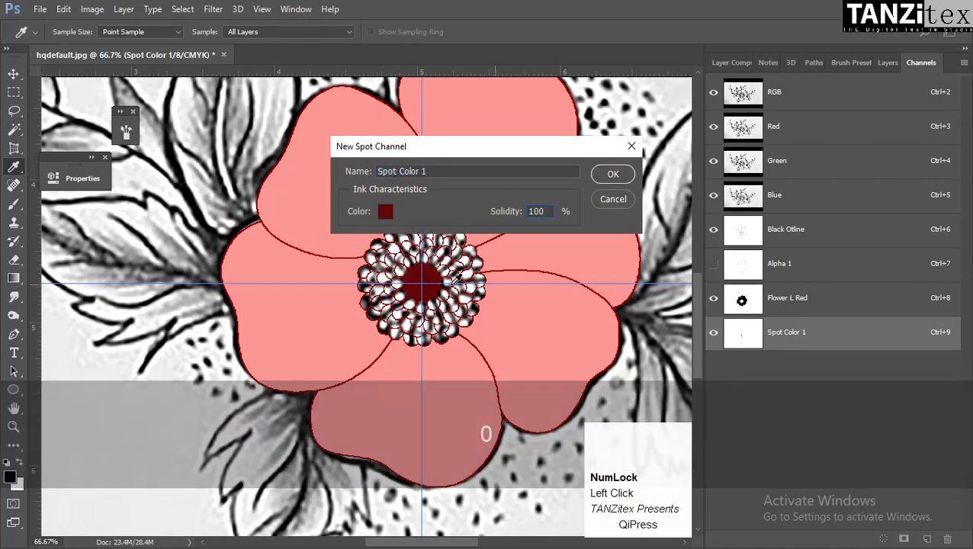
Set the new spot channel's ink color to pale yellow (ffe6a3) and create the channel
click(385, 211)
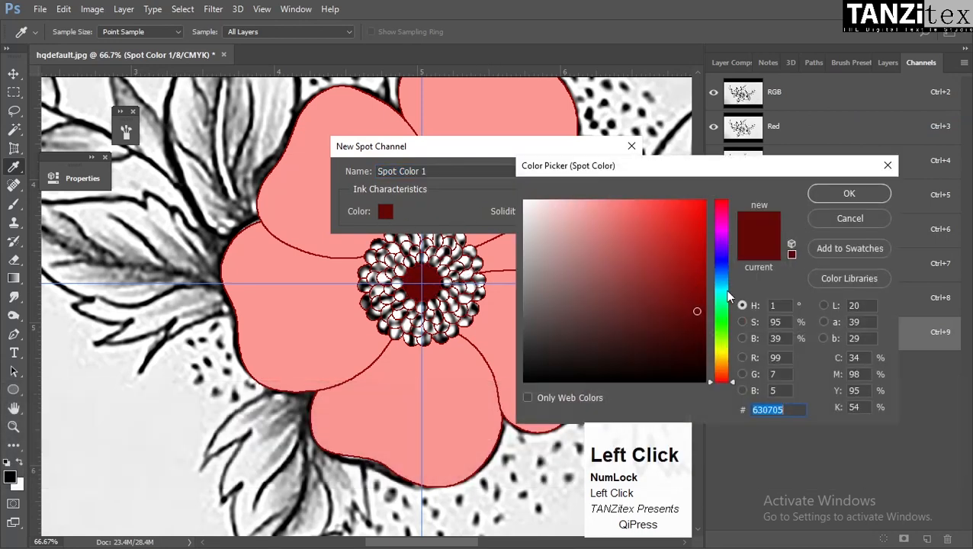
click(729, 361)
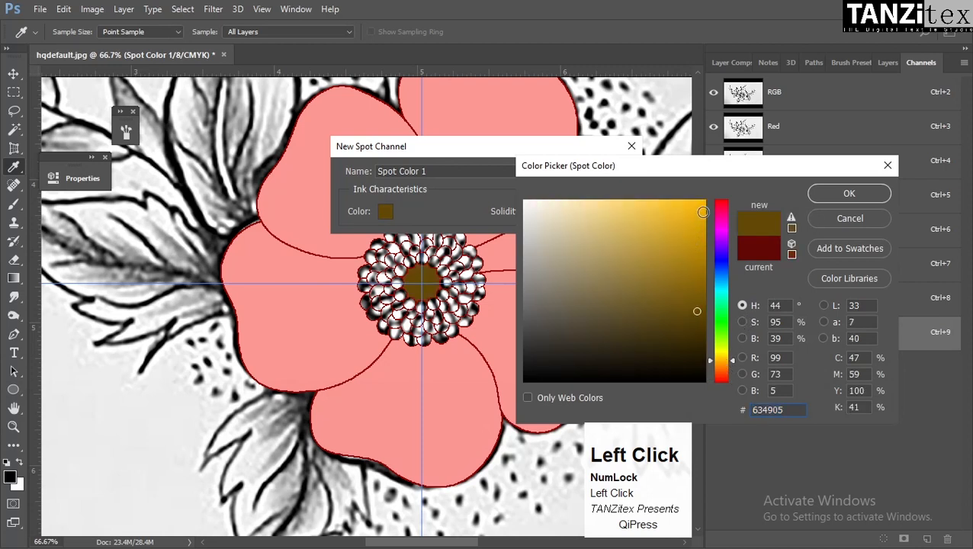
drag(703, 212, 705, 201)
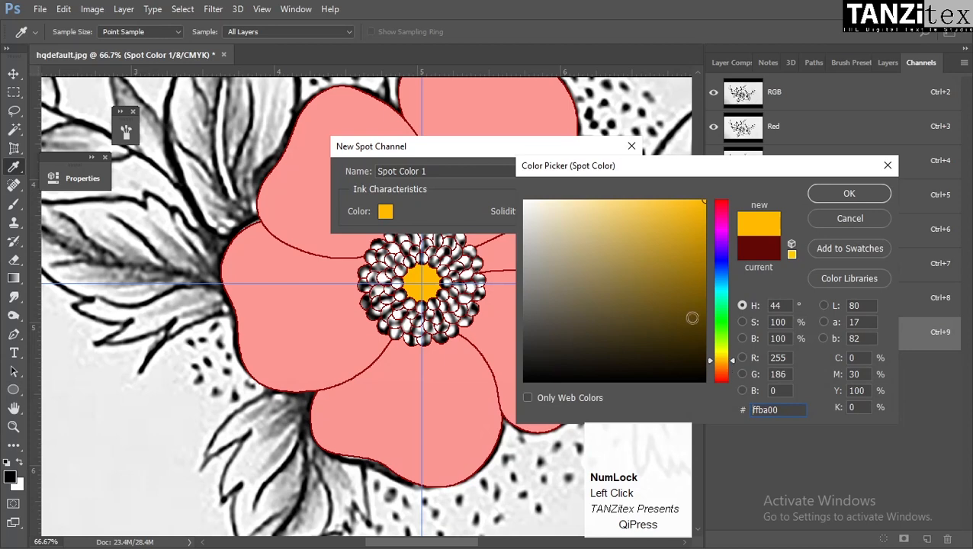
mouse_move(582, 204)
mouse_down()
mouse_move(589, 197)
mouse_move(581, 206)
mouse_up()
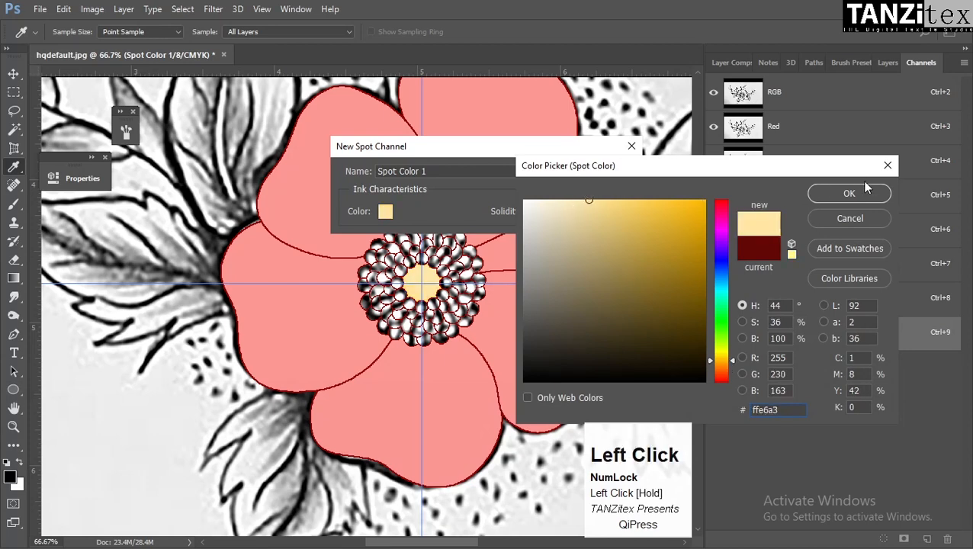
click(865, 188)
click(615, 176)
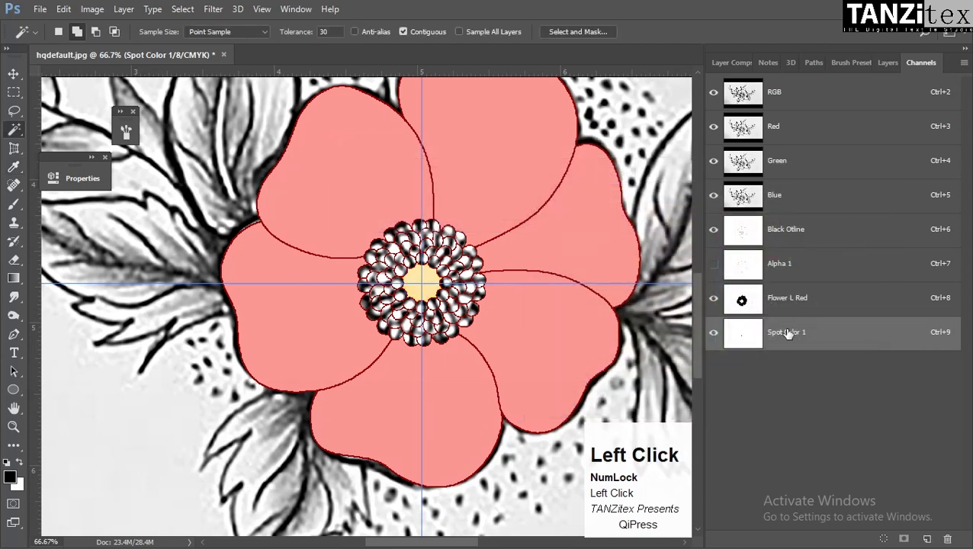
View only the Flower L Red and Spot Color 1 channels, and restore the RGB and Black Otline channels
shift+click(785, 305)
click(714, 229)
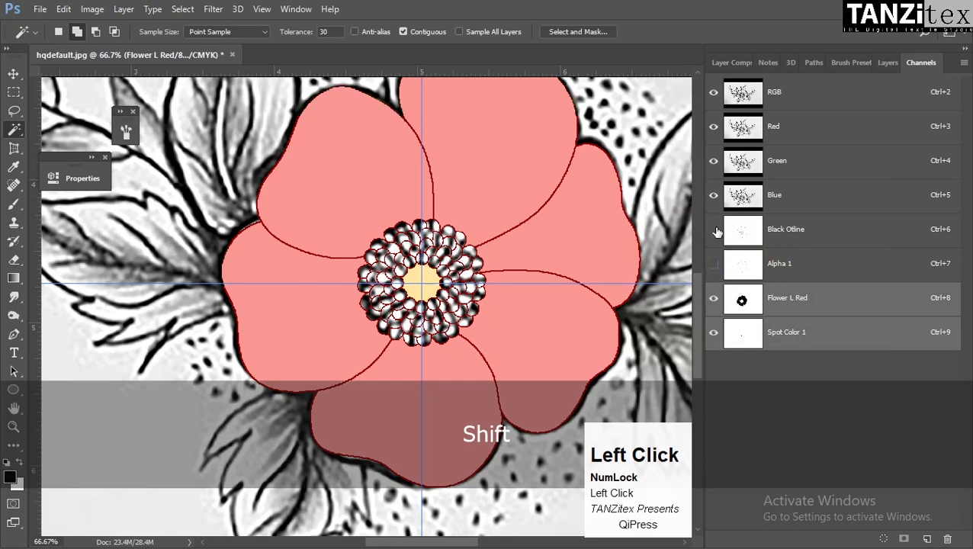
click(714, 91)
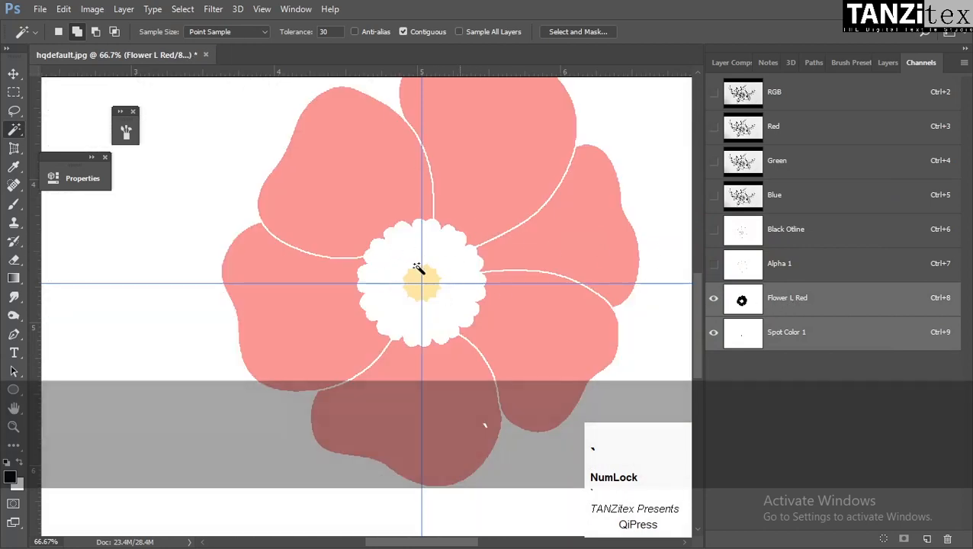
click(713, 92)
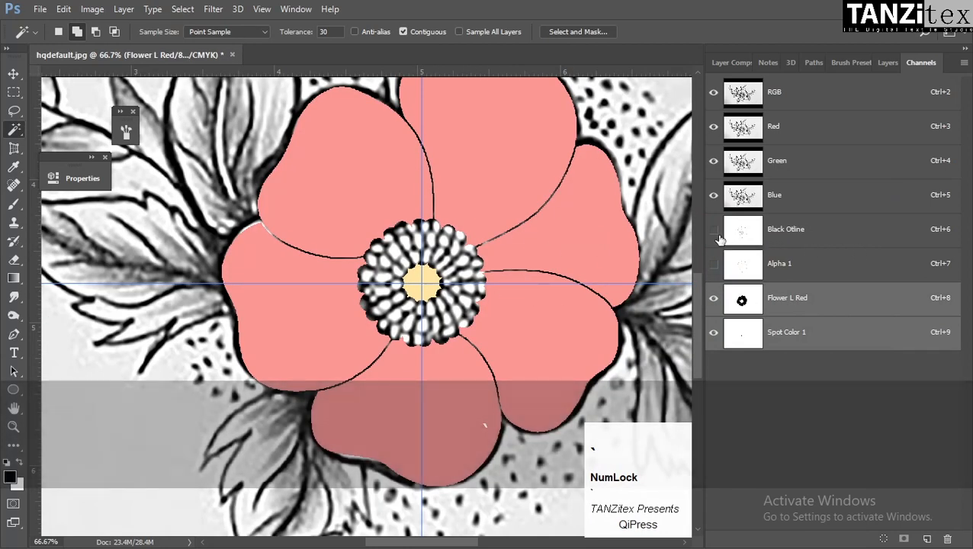
click(714, 229)
On the Black Otline channel, draw a freehand Lasso selection around the whole ring of stamens at the flower's center
click(746, 243)
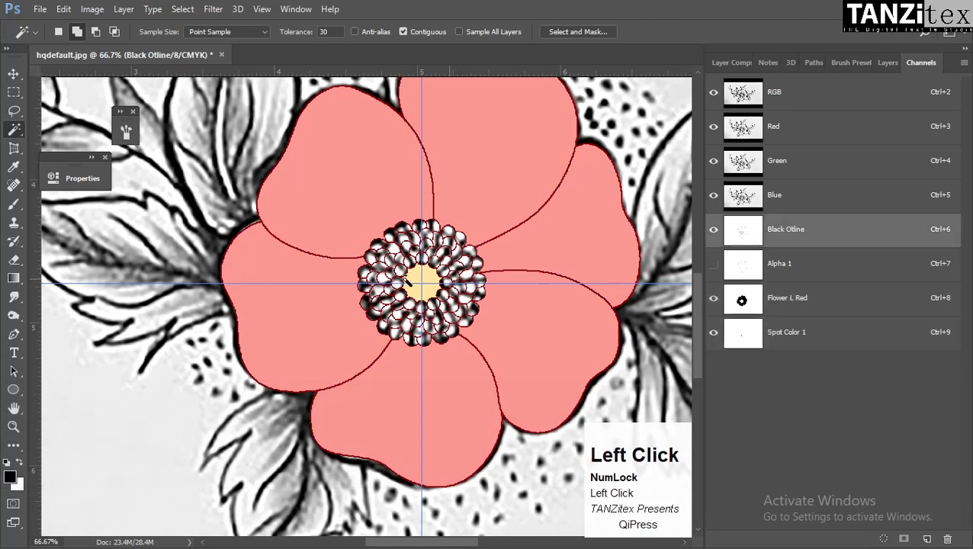
ctrl+click(408, 282)
drag(477, 294, 472, 282)
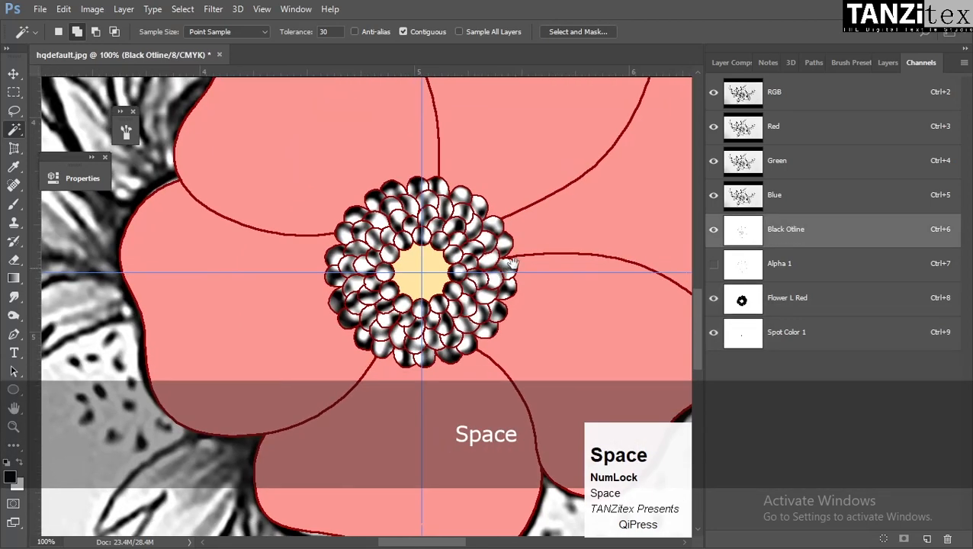
drag(491, 356, 493, 341)
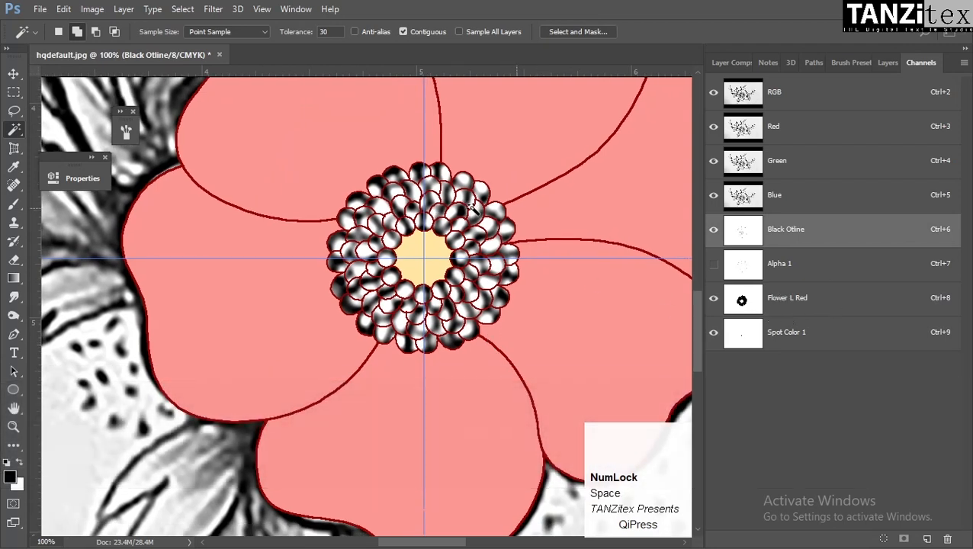
key(l)
mouse_move(511, 214)
mouse_down()
mouse_move(537, 242)
mouse_move(547, 297)
mouse_move(517, 330)
mouse_move(481, 338)
mouse_move(437, 374)
mouse_move(357, 339)
mouse_up()
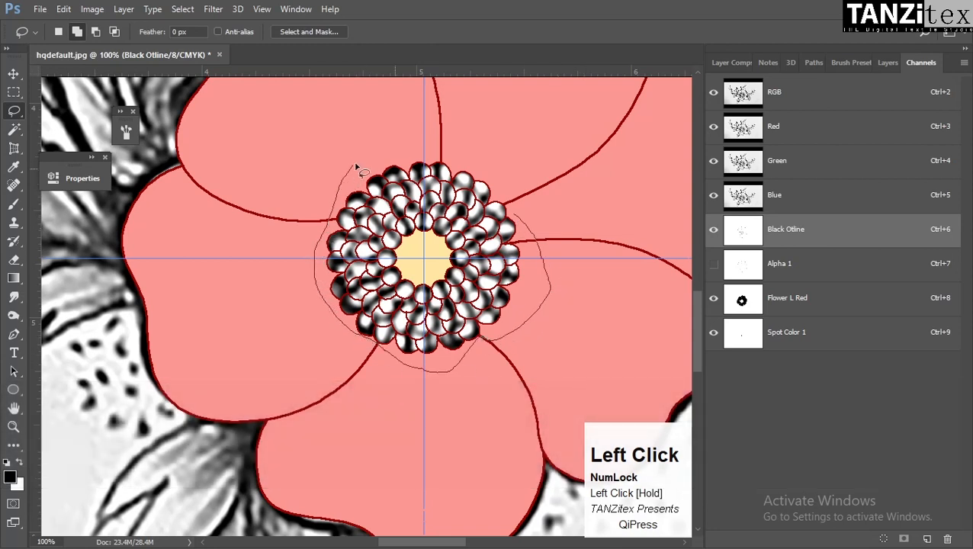
drag(498, 179, 495, 175)
Subtract the petal areas outside the stamen ring from the selection with the Magic Wand
key(w)
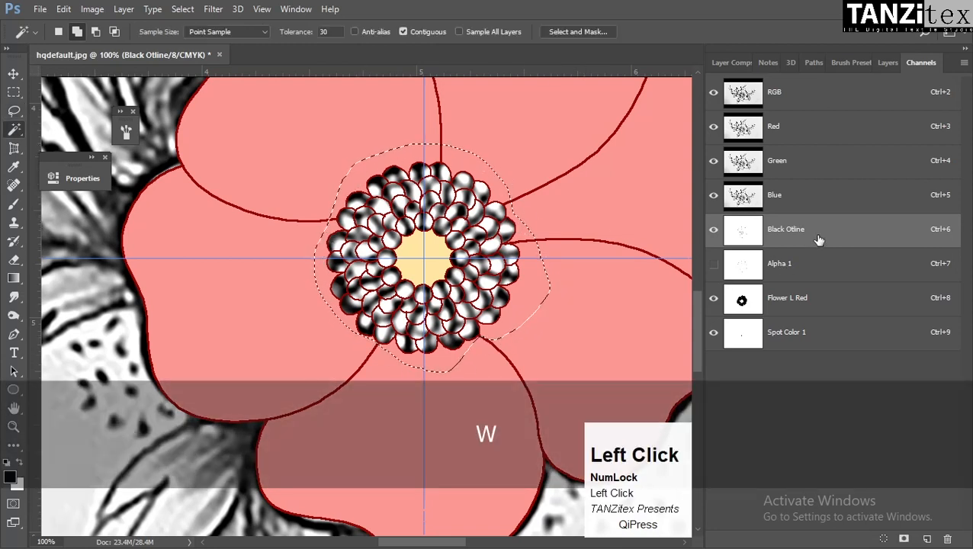
key(alt)
alt+click(485, 178)
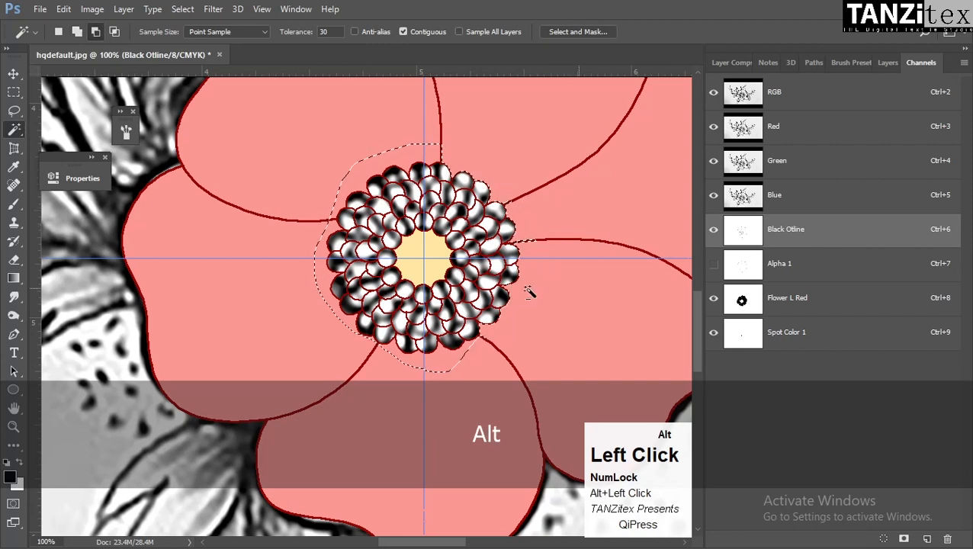
alt+click(326, 282)
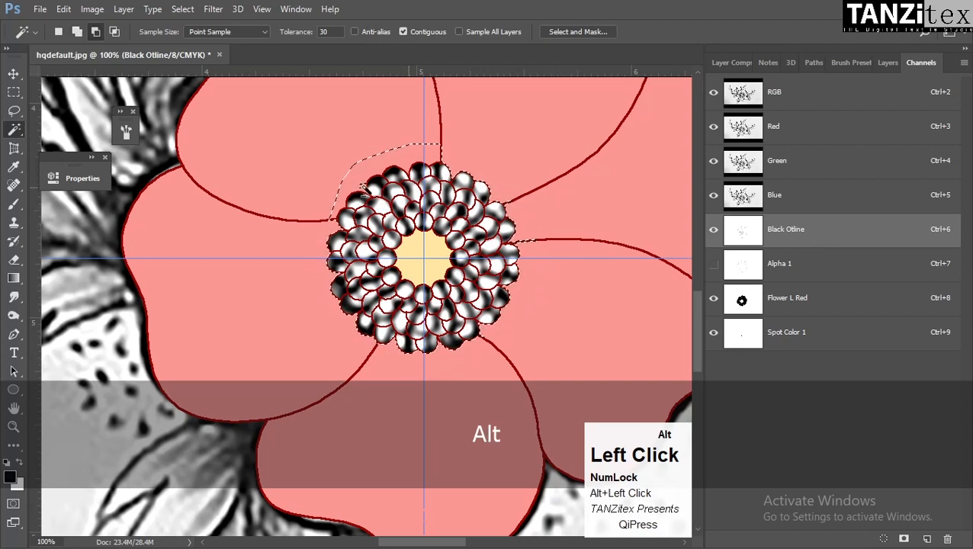
alt+click(371, 175)
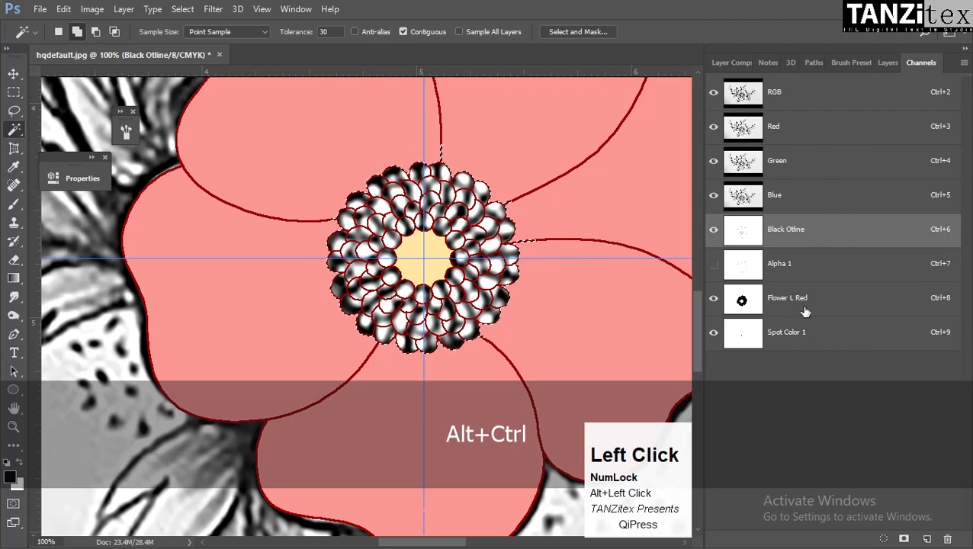
Make Flower L Red the active channel and contract the stamen selection by 2 pixels
key(ctrl+8)
key(alt+s)
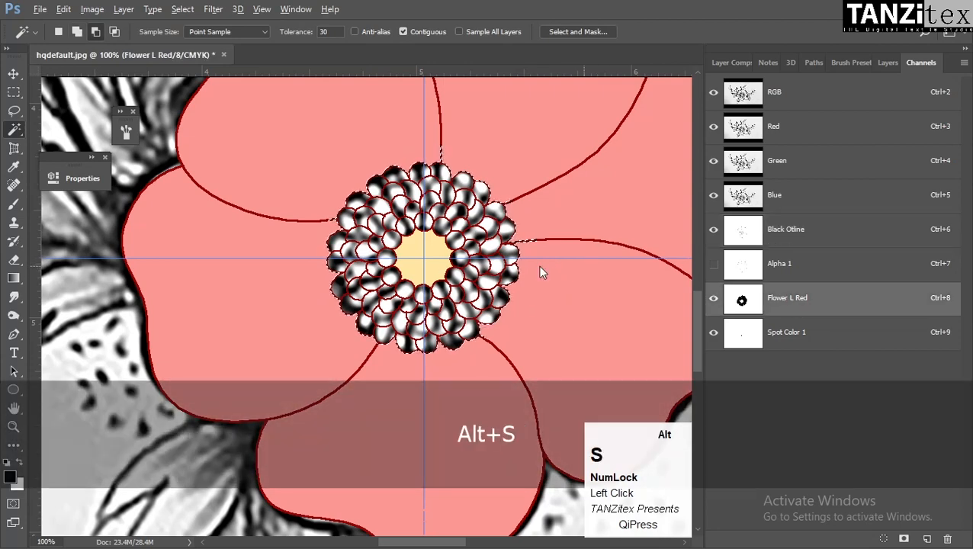
text(mc)
text(2)
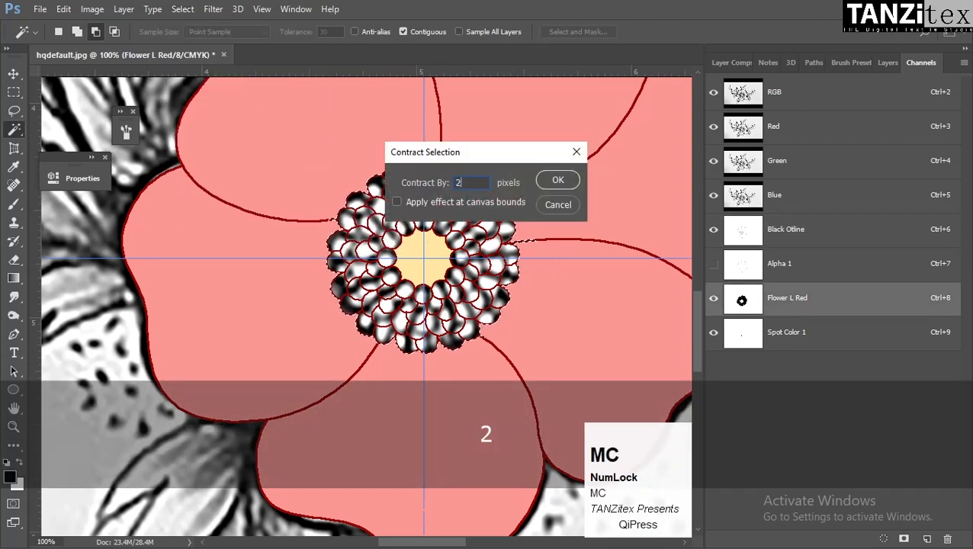
key(Return)
Check the selection edge around the stamens up close and expand the selection by 1 pixel
ctrl+click(534, 273)
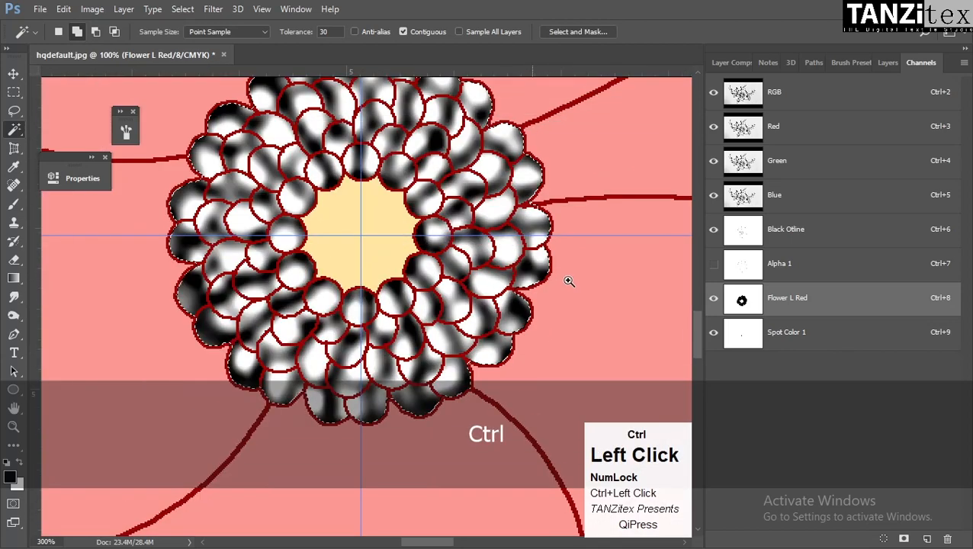
ctrl+click(538, 277)
ctrl+alt+click(553, 246)
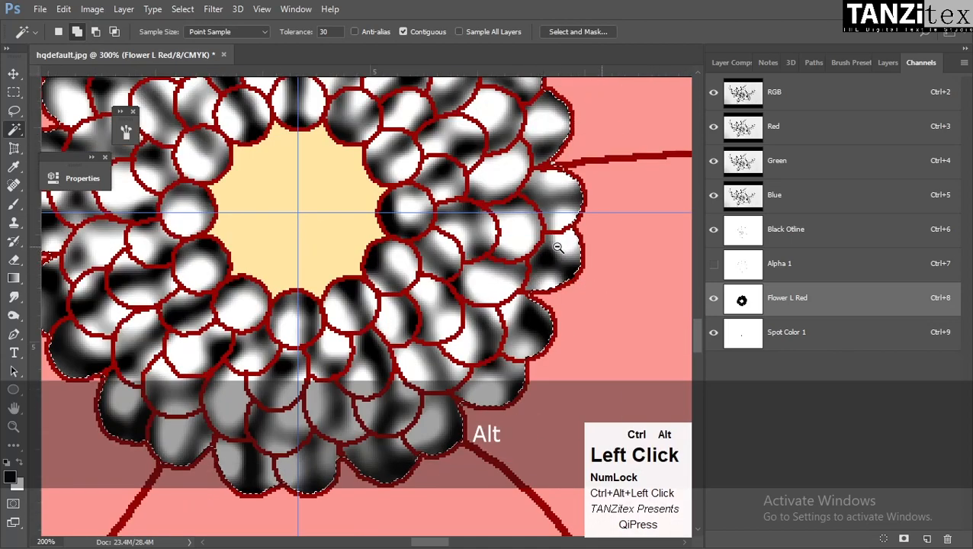
ctrl+alt+click(555, 269)
ctrl+alt+click(556, 269)
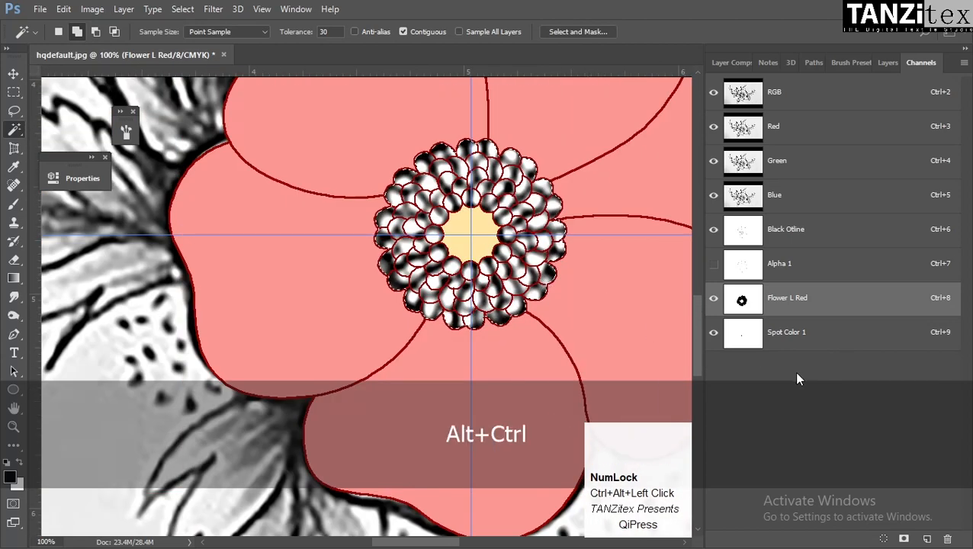
key(alt+s)
text(me1)
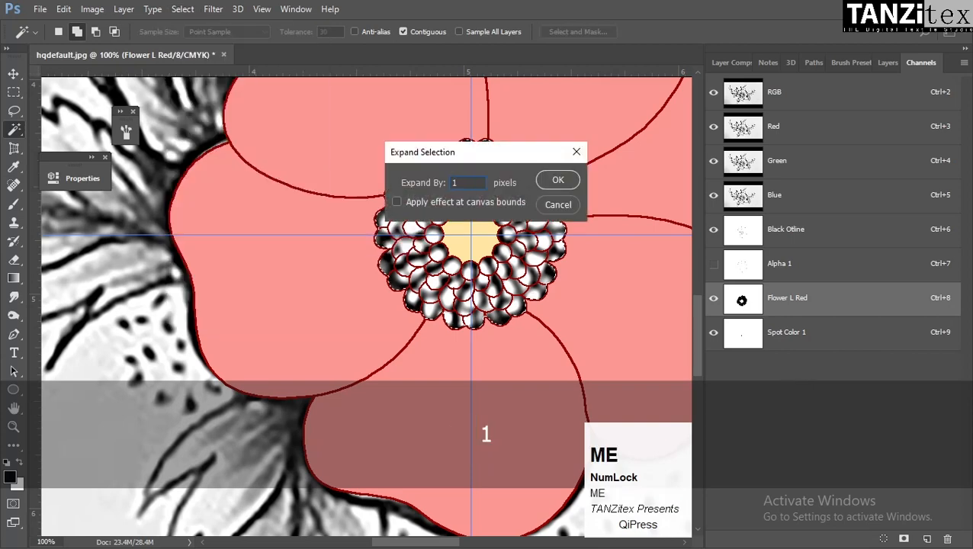
key(Return)
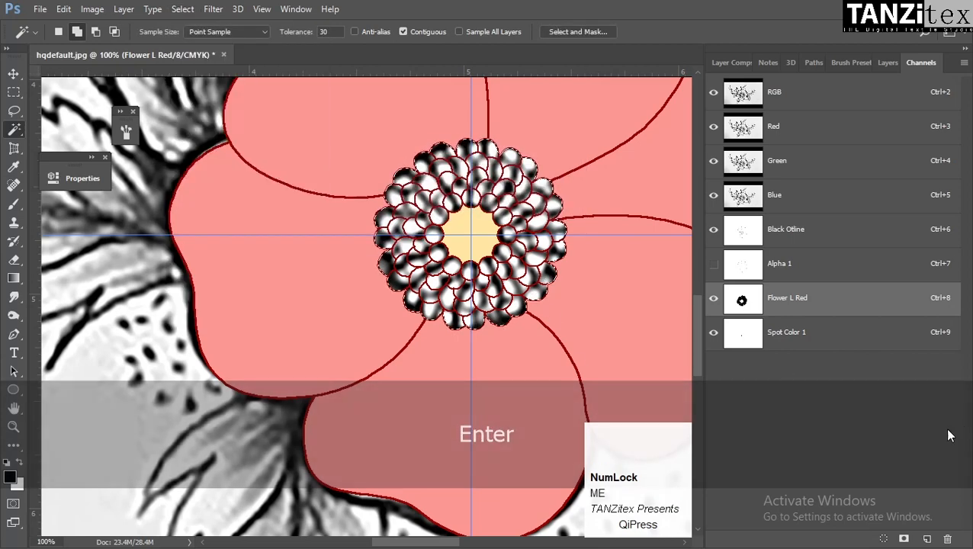
Create a golden yellow (f4b60e) spot channel from the stamen selection and place it directly above the Black Otline channel
click(964, 63)
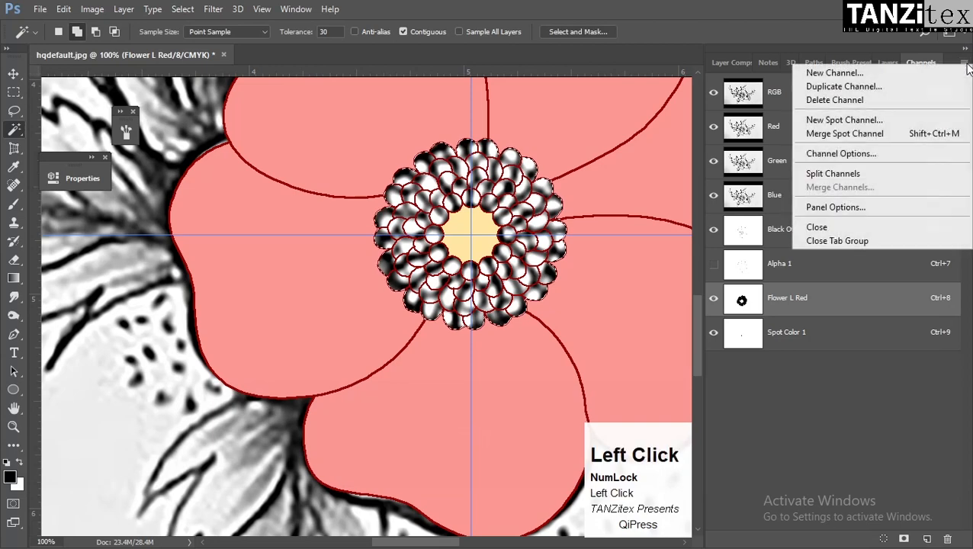
click(850, 120)
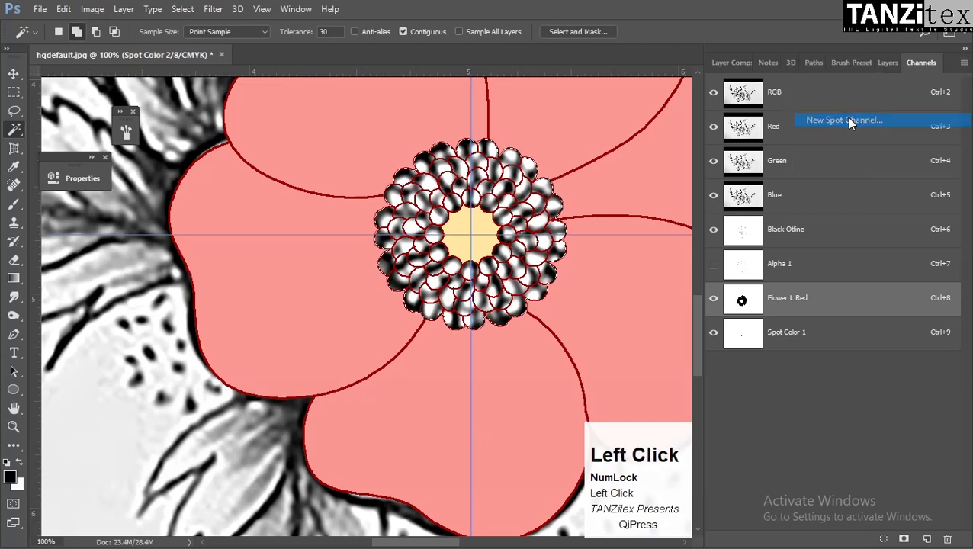
click(385, 211)
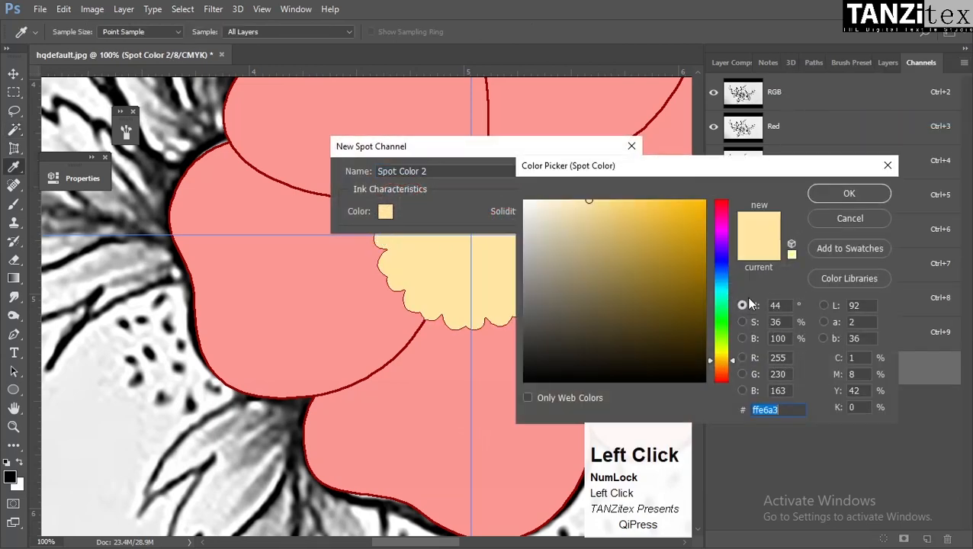
click(693, 208)
click(847, 189)
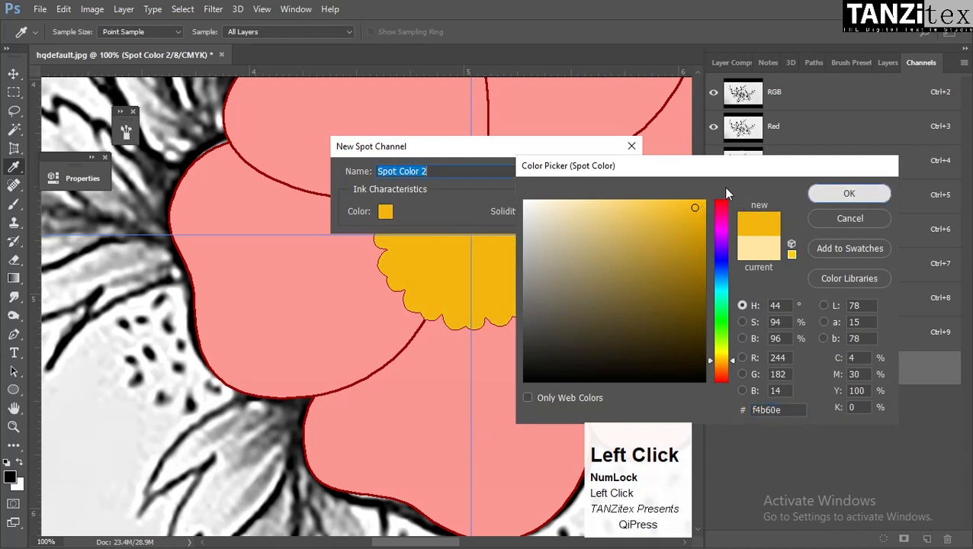
click(613, 174)
drag(833, 373, 813, 241)
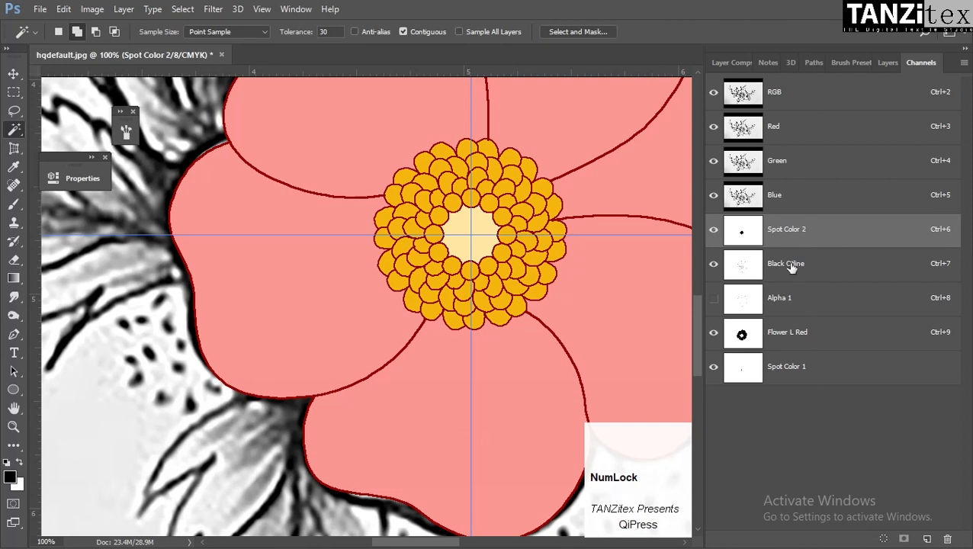
Compare the flower center with the Spot Color 2 and Black Otline channels alternately hidden and shown
click(712, 234)
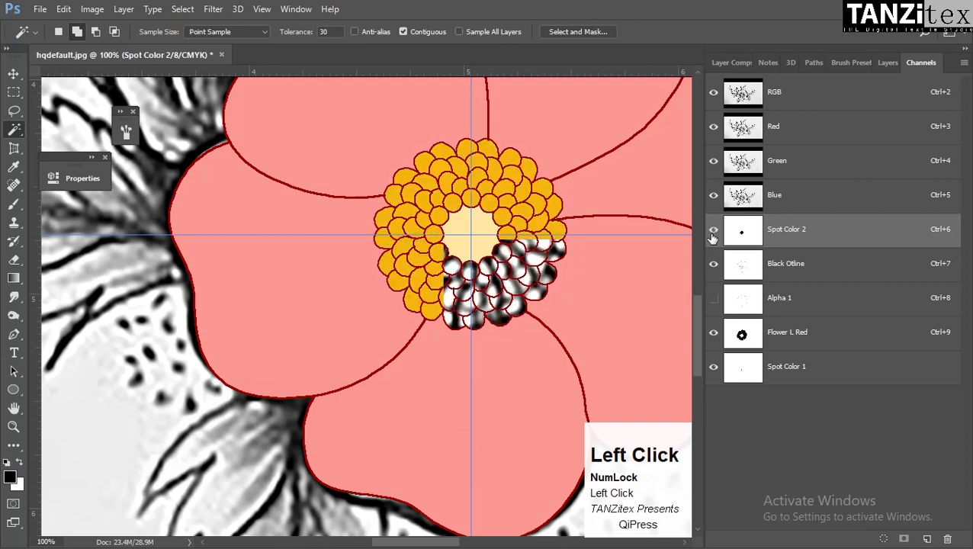
click(715, 231)
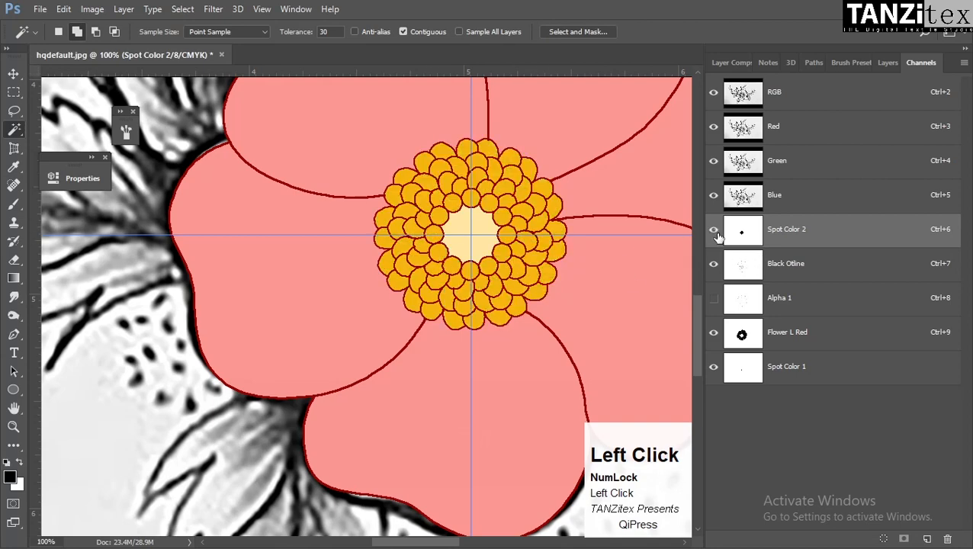
click(714, 231)
click(715, 264)
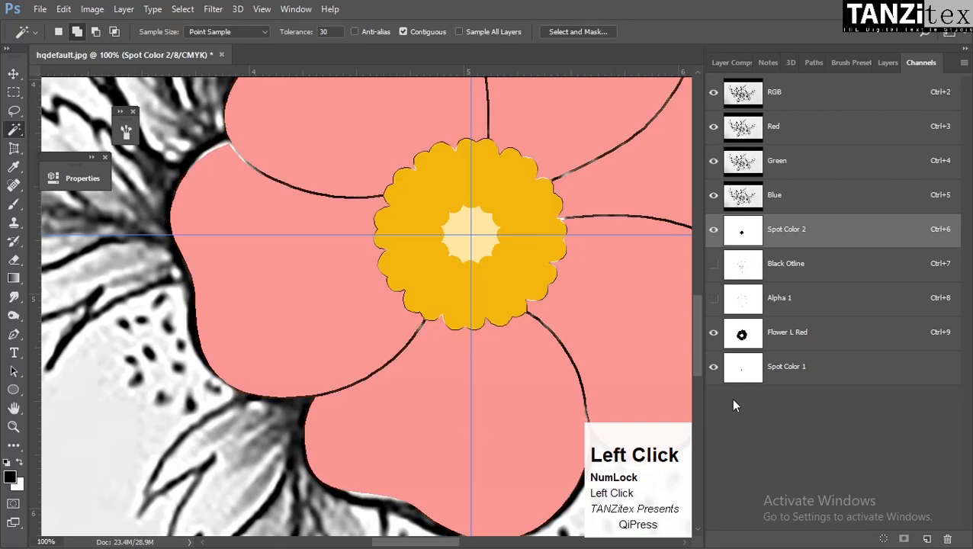
click(714, 265)
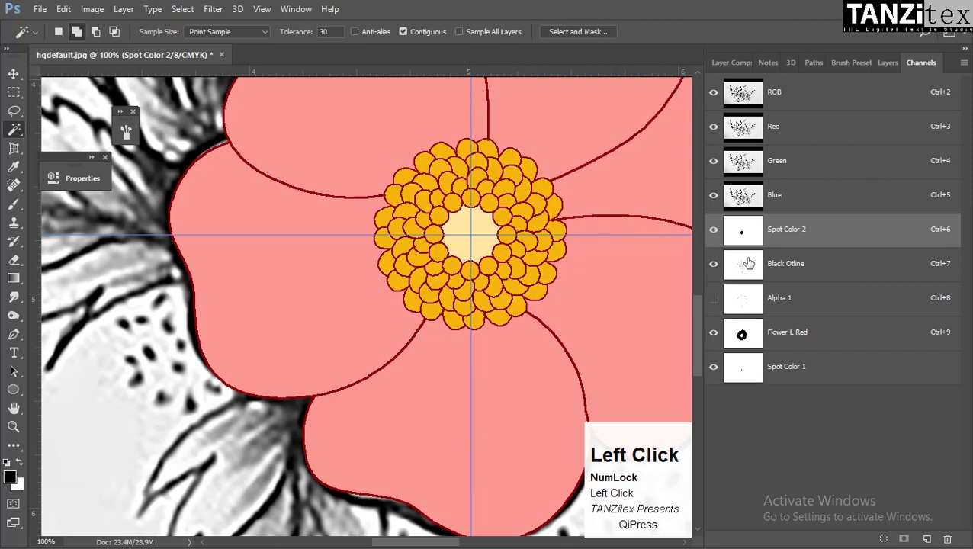
click(885, 63)
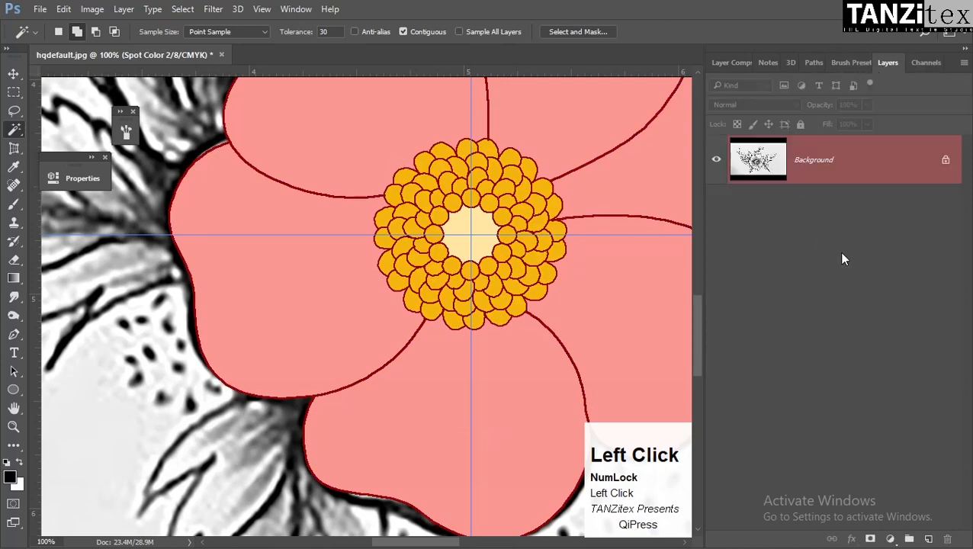
click(928, 539)
click(928, 539)
click(928, 539)
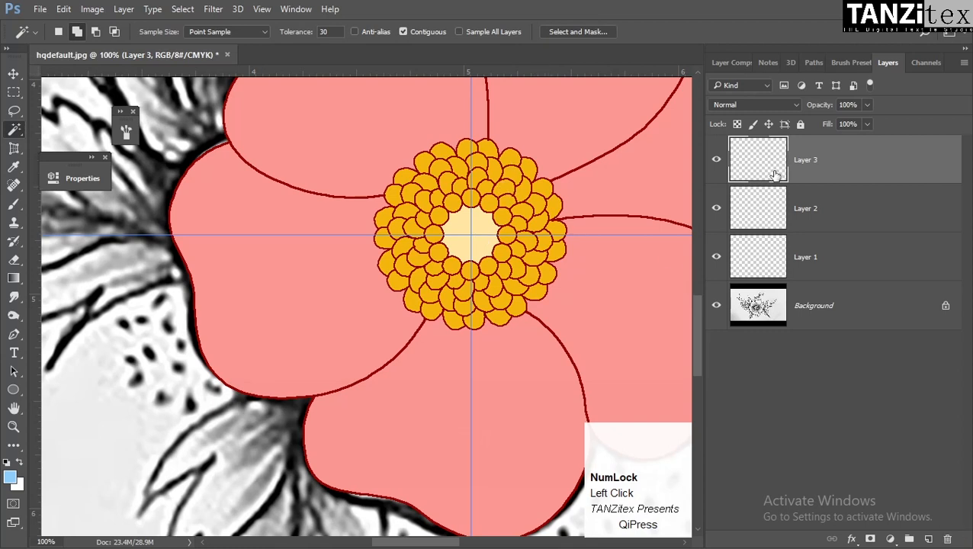
key(ctrl+alt+z)
key(ctrl+alt+z)
key(ctrl+alt+z)
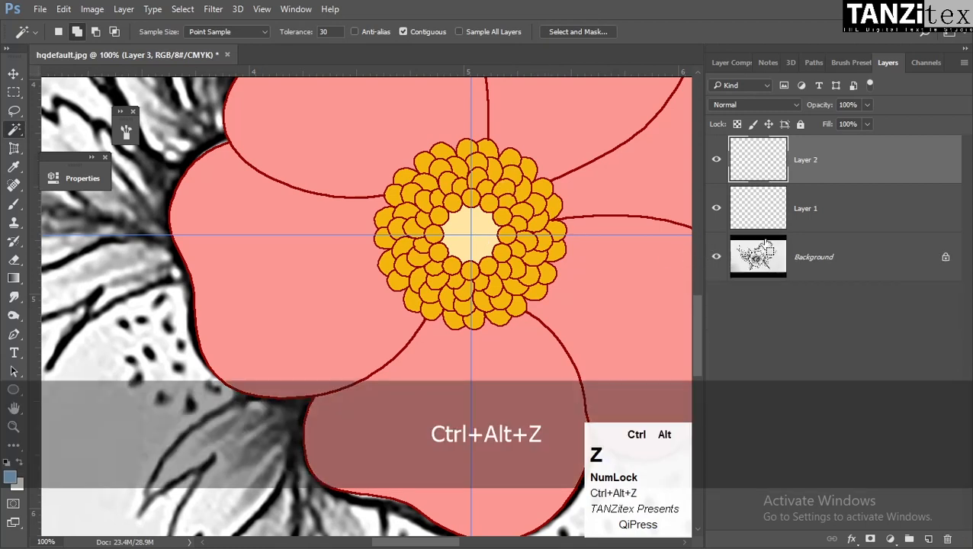
click(909, 66)
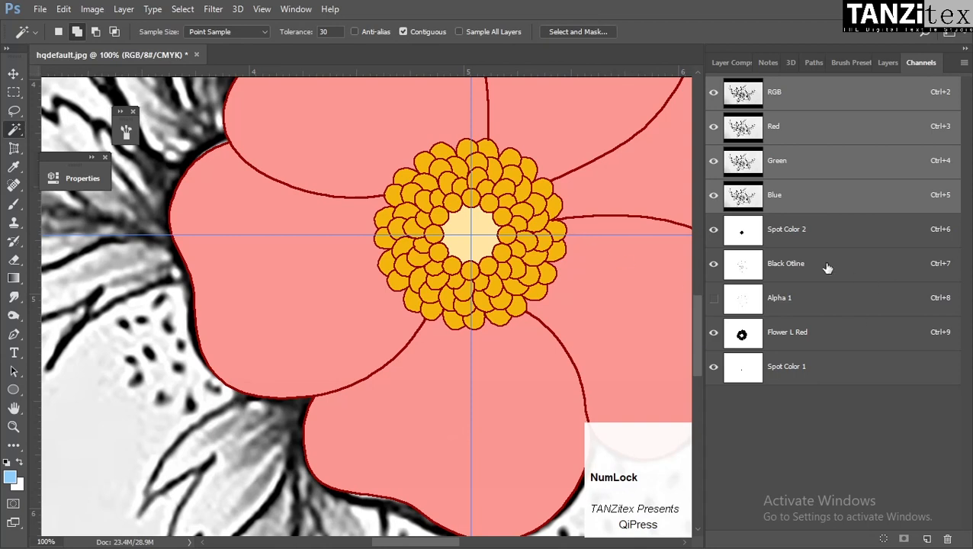
Move the Black Otline channel to the end of the channel list and check its effect by hiding and showing it
drag(827, 268, 838, 377)
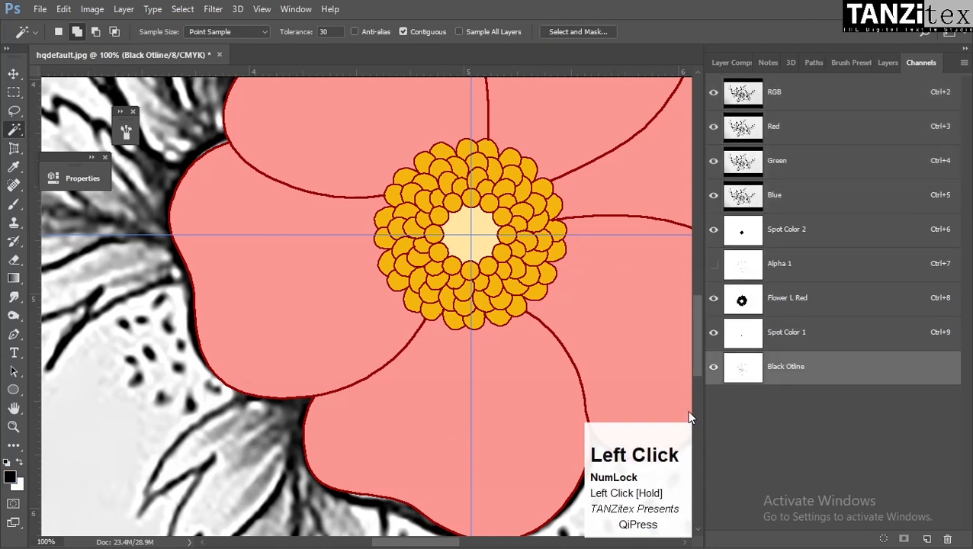
click(713, 366)
click(713, 367)
click(712, 367)
click(713, 367)
Rename the Spot Color 2 channel of the stamens as Yell
click(732, 239)
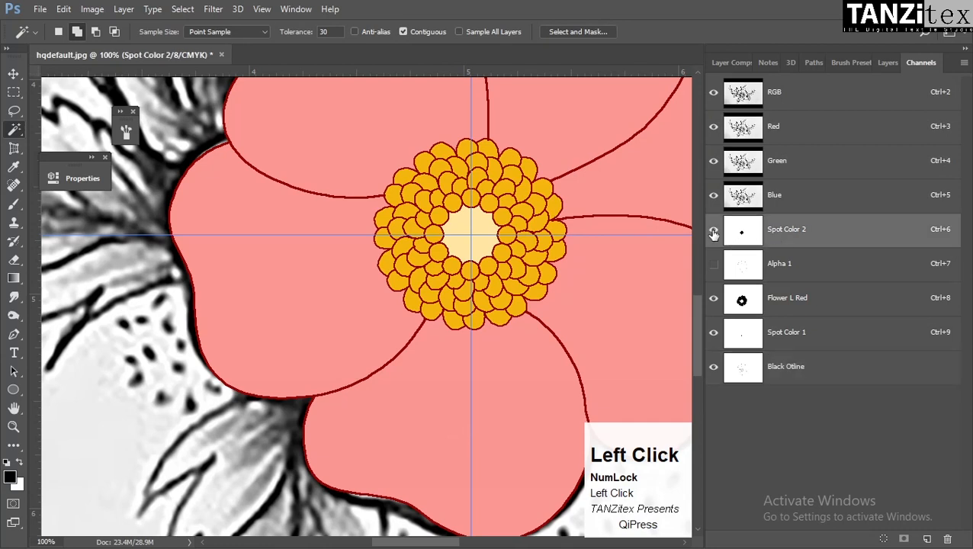
double_click(784, 229)
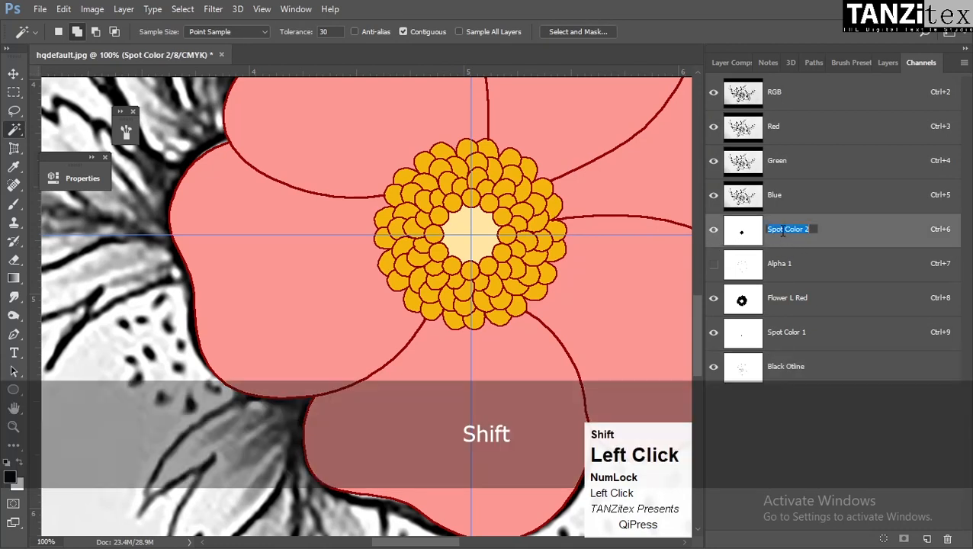
text(Yell)
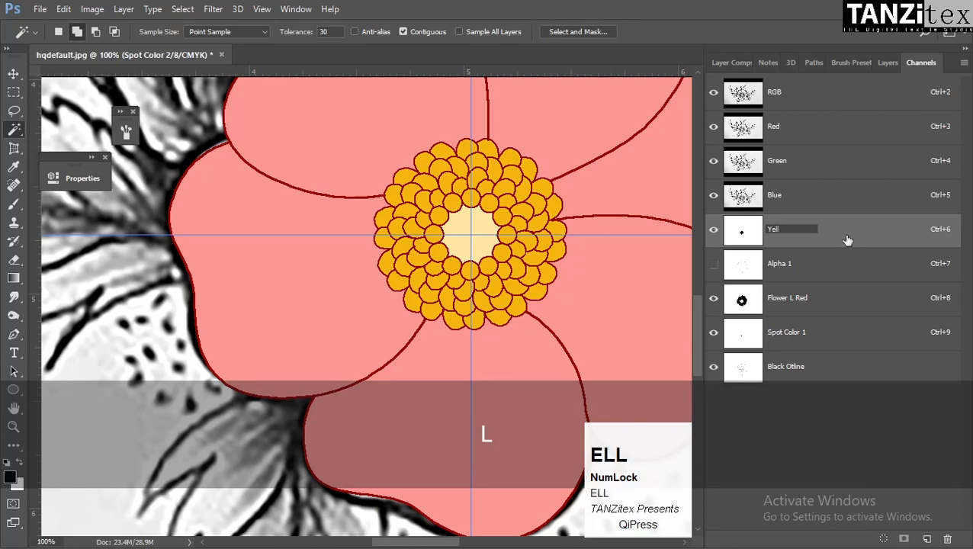
click(723, 321)
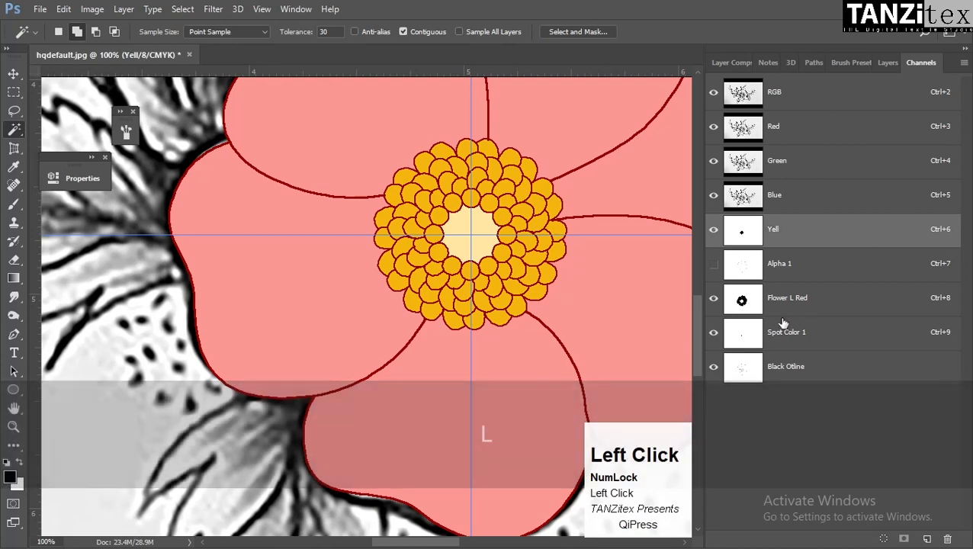
Change the ink color of Spot Color 1, the flower's center, to dark brown with RGB 65, 22, 5
click(714, 332)
click(713, 332)
click(811, 342)
double_click(811, 342)
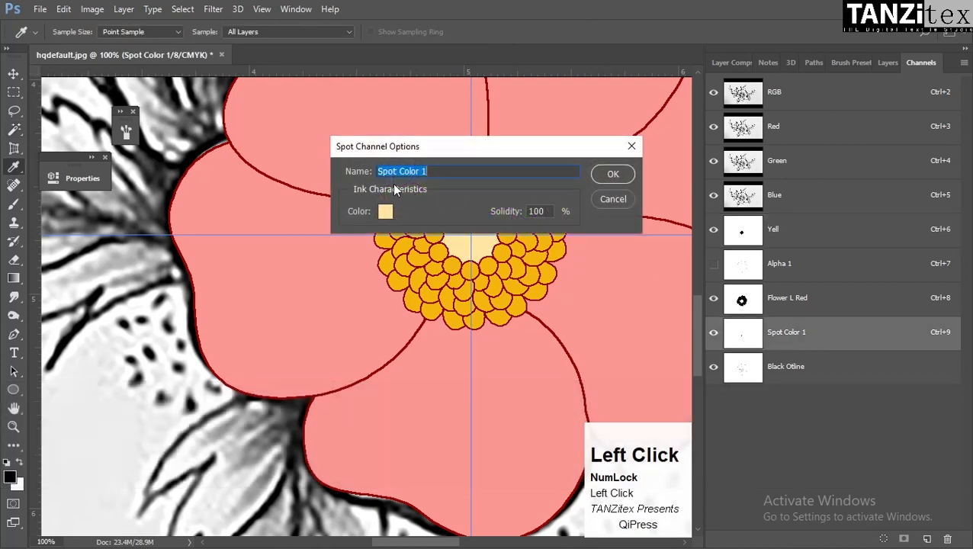
click(385, 211)
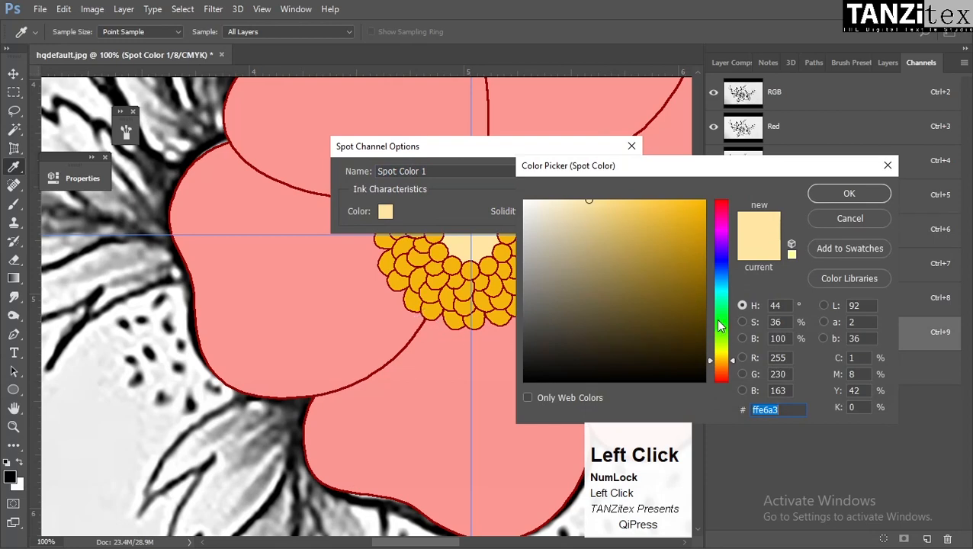
click(722, 373)
click(692, 335)
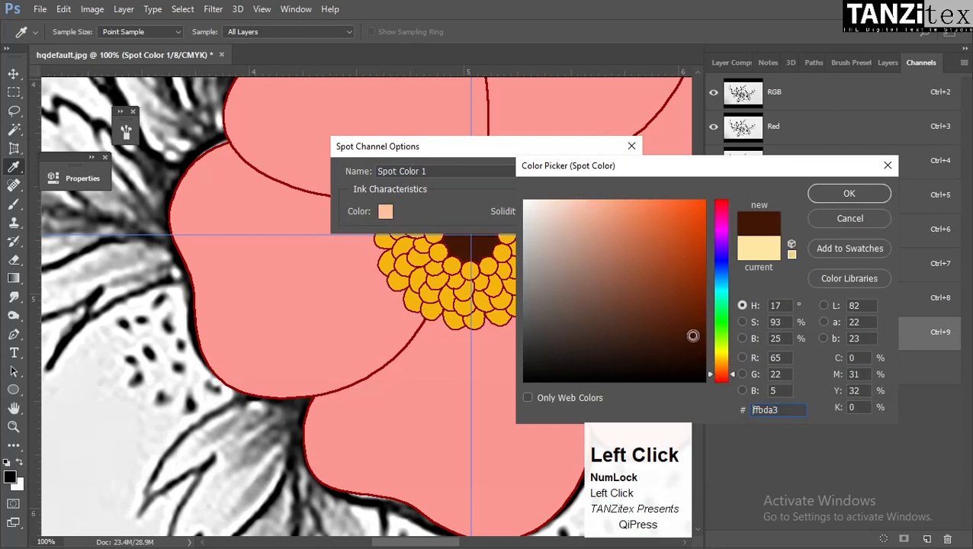
click(870, 200)
click(615, 174)
On the Flower L Red channel, select the flower's uppermost petal with the Magic Wand
ctrl+alt+click(481, 234)
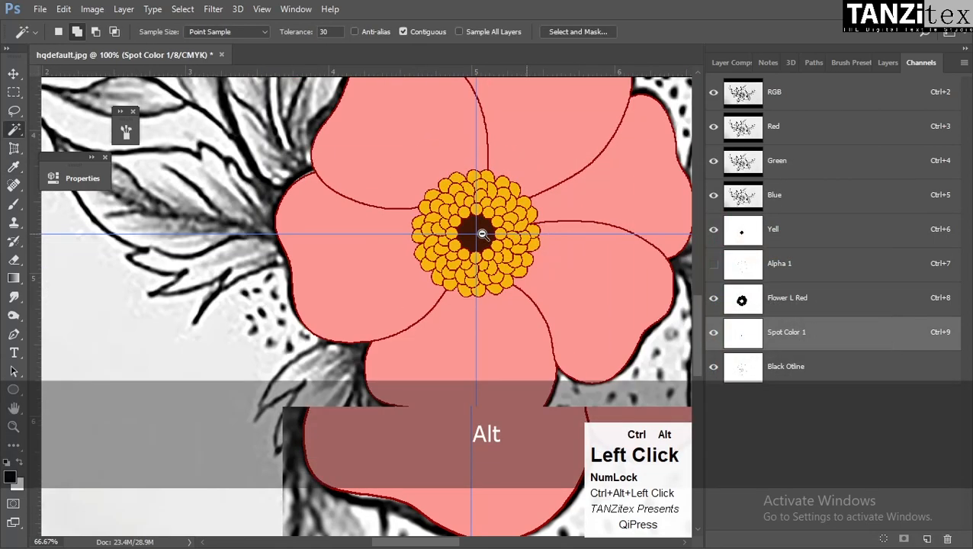
alt+click(482, 234)
drag(568, 239, 545, 264)
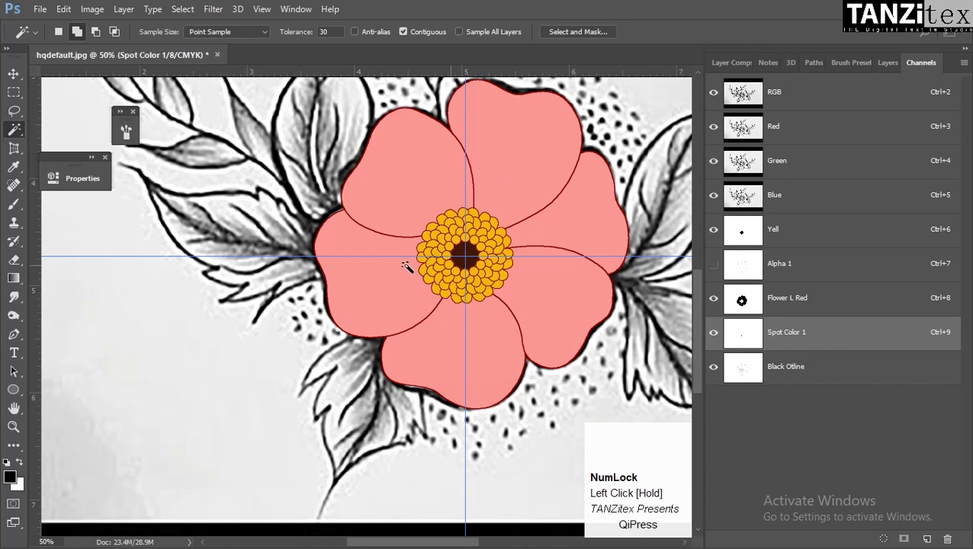
key(space)
drag(549, 248, 486, 286)
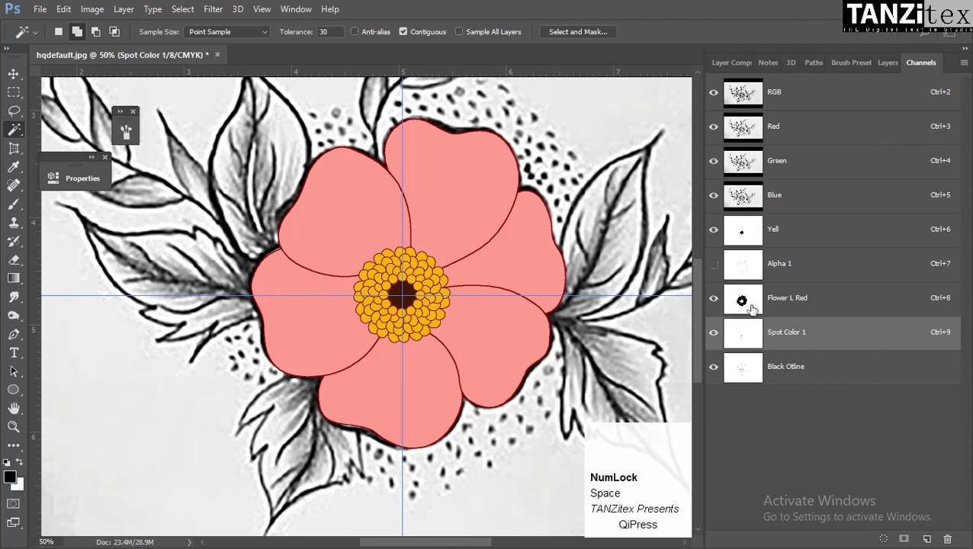
key(w)
click(469, 200)
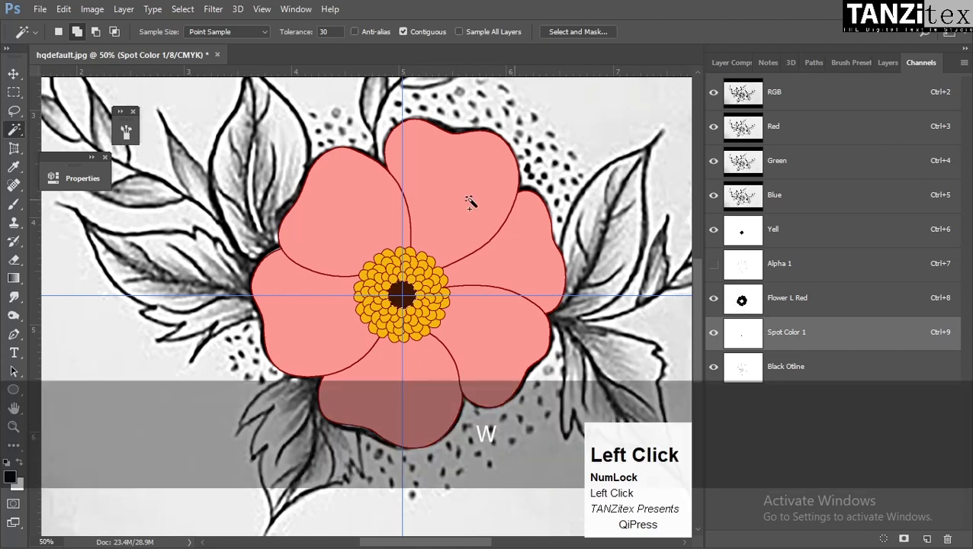
key(ctrl+d)
click(776, 299)
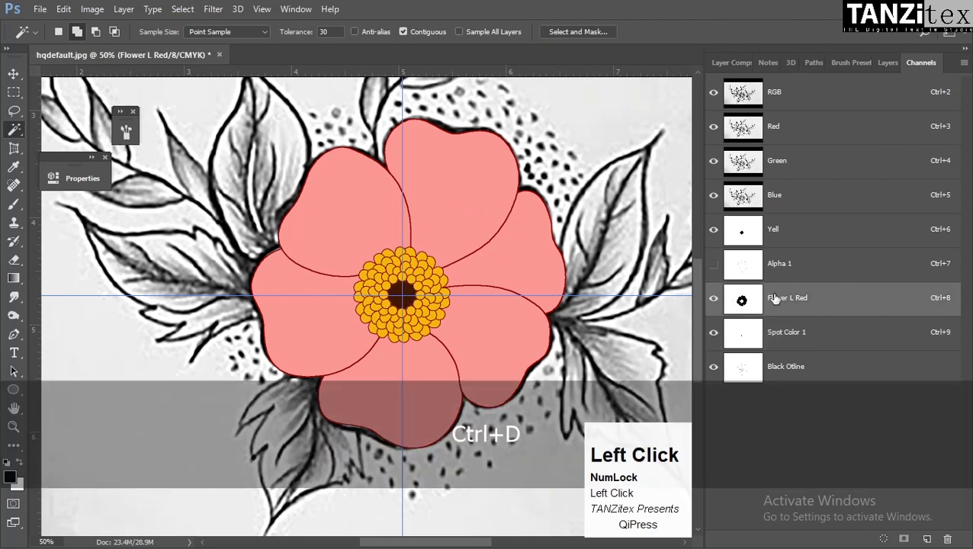
click(450, 201)
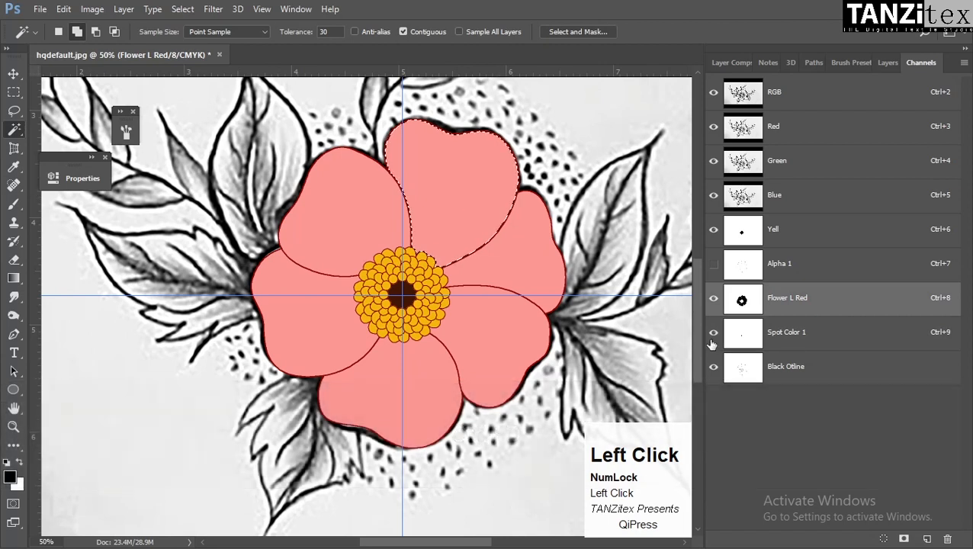
Rename the Spot Color 1 channel as Dark and shorten the Black Otline channel's name to Otline
click(713, 334)
double_click(781, 333)
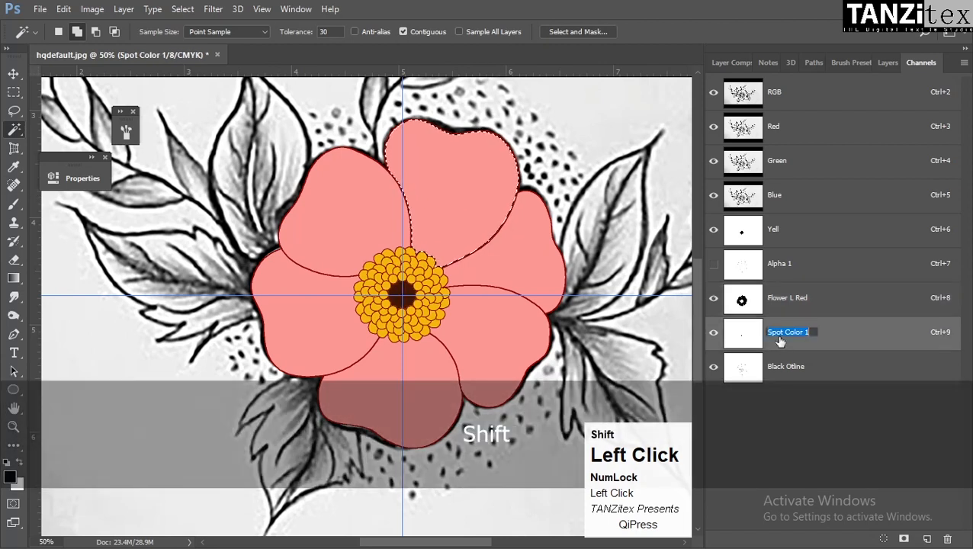
text(Dark)
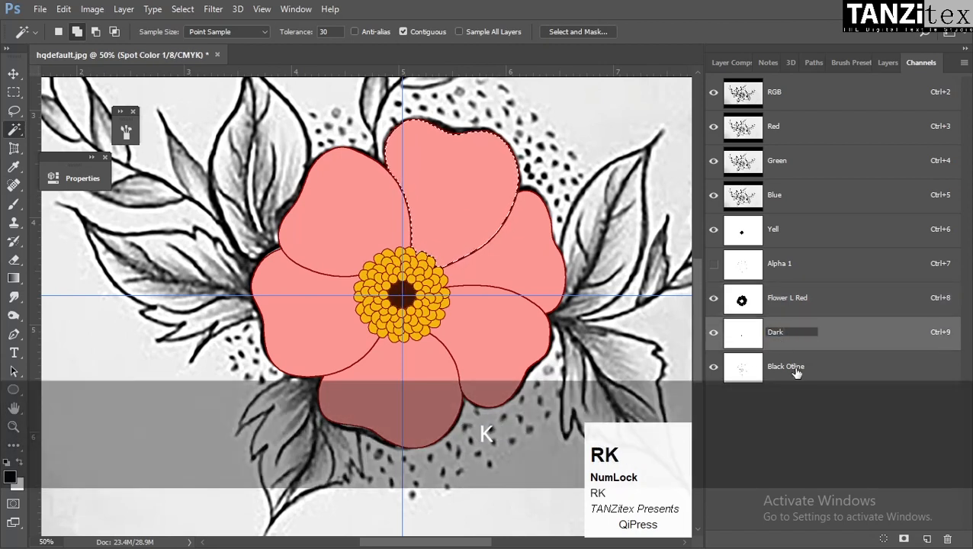
click(795, 366)
double_click(790, 367)
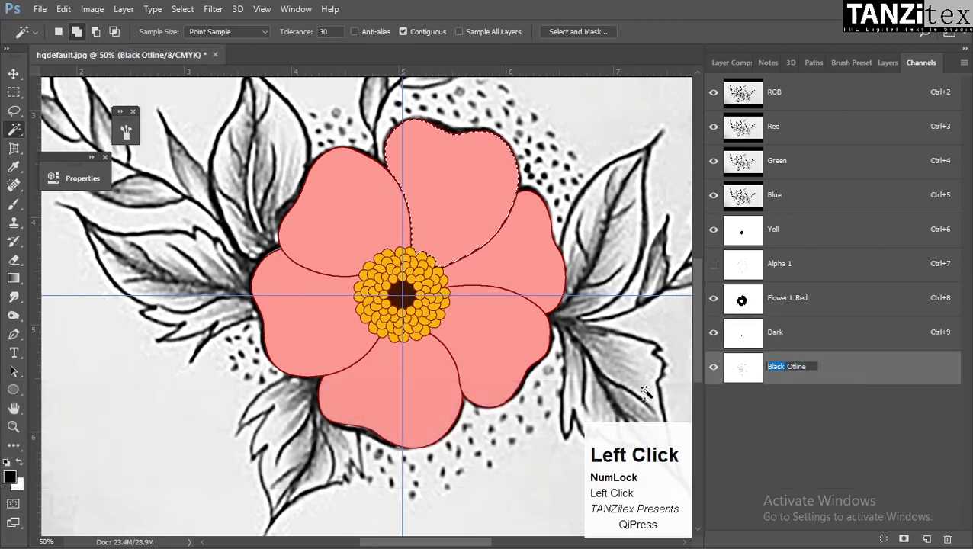
key(BackSpace)
click(751, 316)
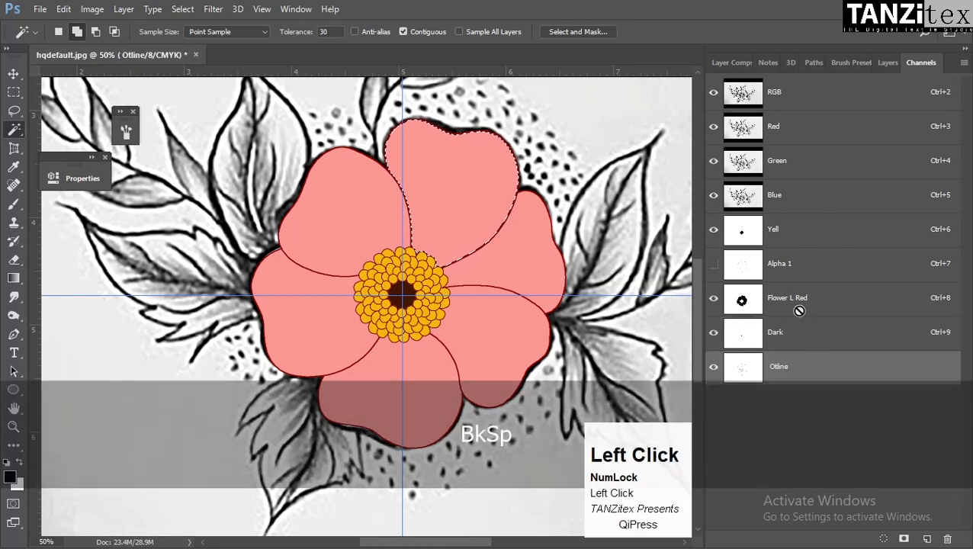
Make Flower L Red the active channel and hide it to examine the original petal shading up close
click(734, 303)
click(714, 299)
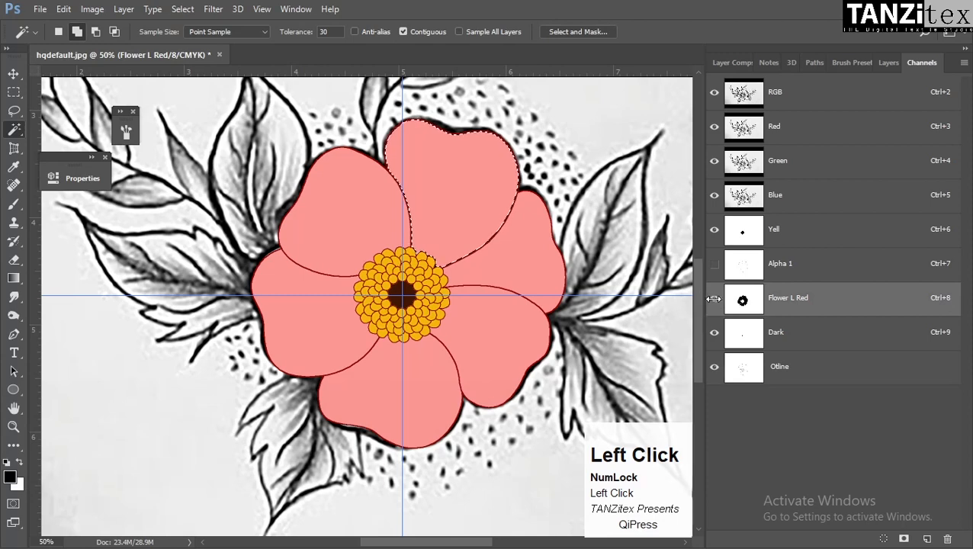
key(ctrl+space)
ctrl+click(456, 200)
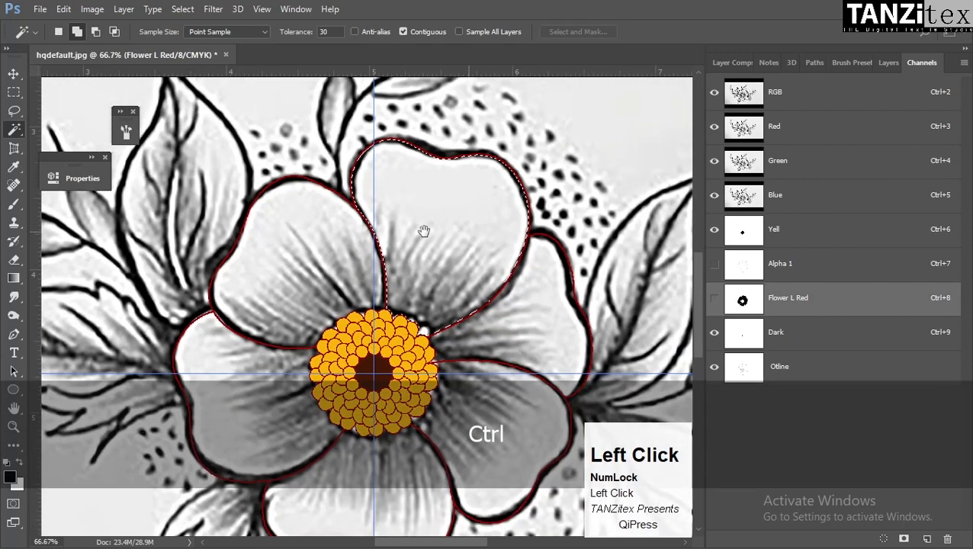
drag(451, 169, 438, 118)
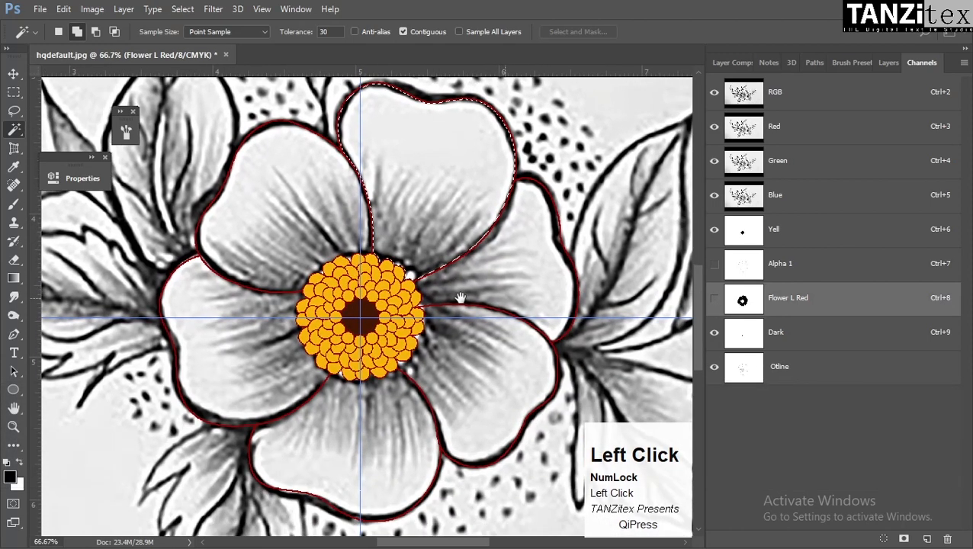
Copy the selected uppermost petal's artwork from the Red channel into a new alpha channel and view that channel alone
click(714, 196)
click(785, 197)
click(793, 158)
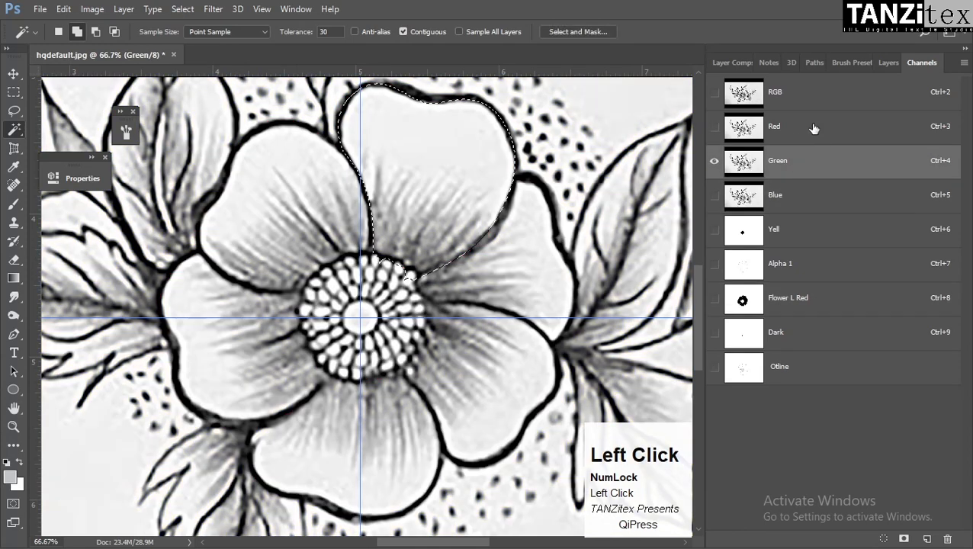
click(814, 128)
key(ctrl+c)
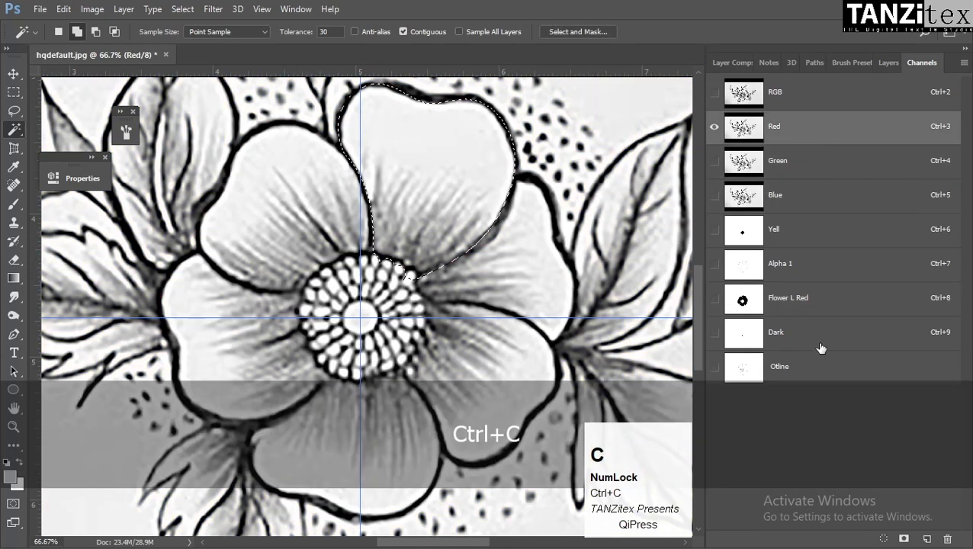
click(927, 538)
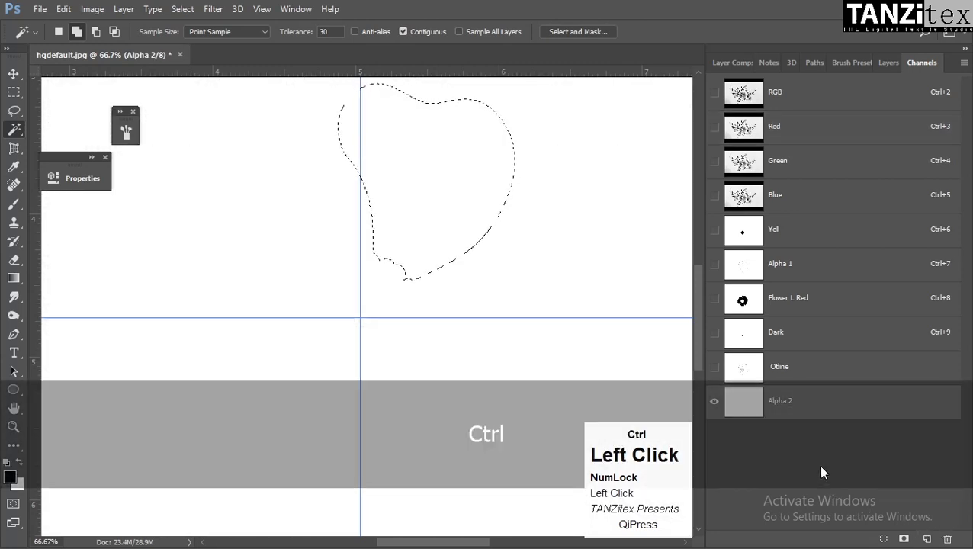
key(ctrl+v)
key(grave)
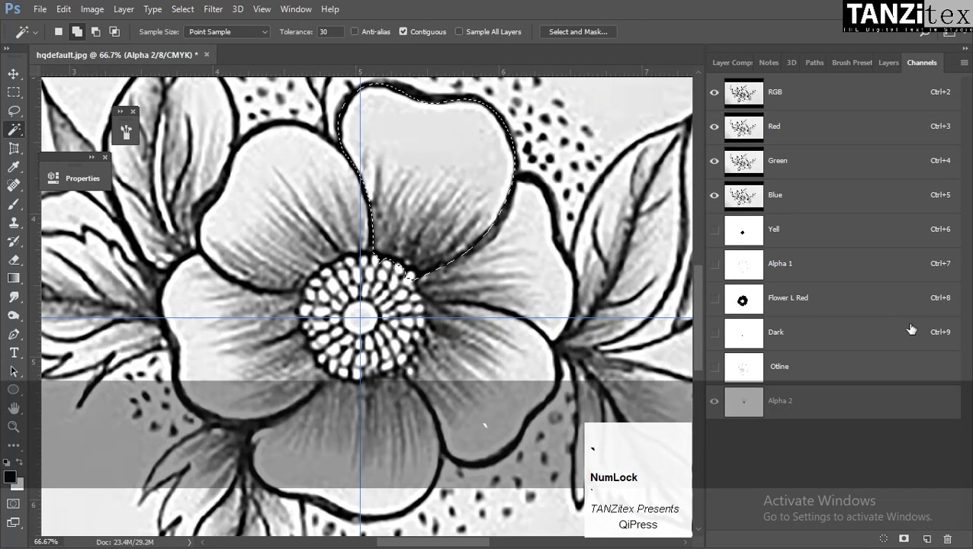
key(grave)
key(space)
drag(411, 227, 417, 274)
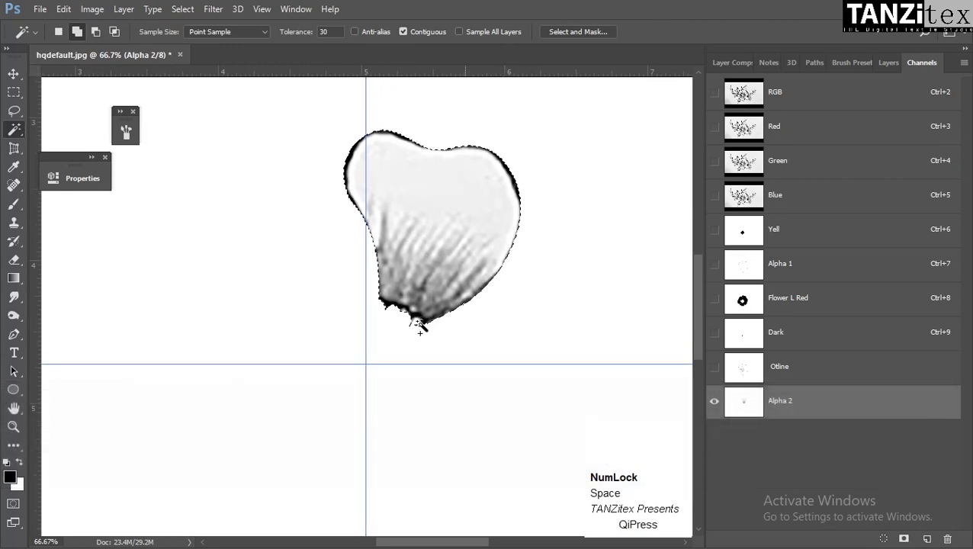
Smudge away the dark outline around the petal's edge in Alpha 2 with a 242 px Smudge brush at 50% strength
right_click(14, 297)
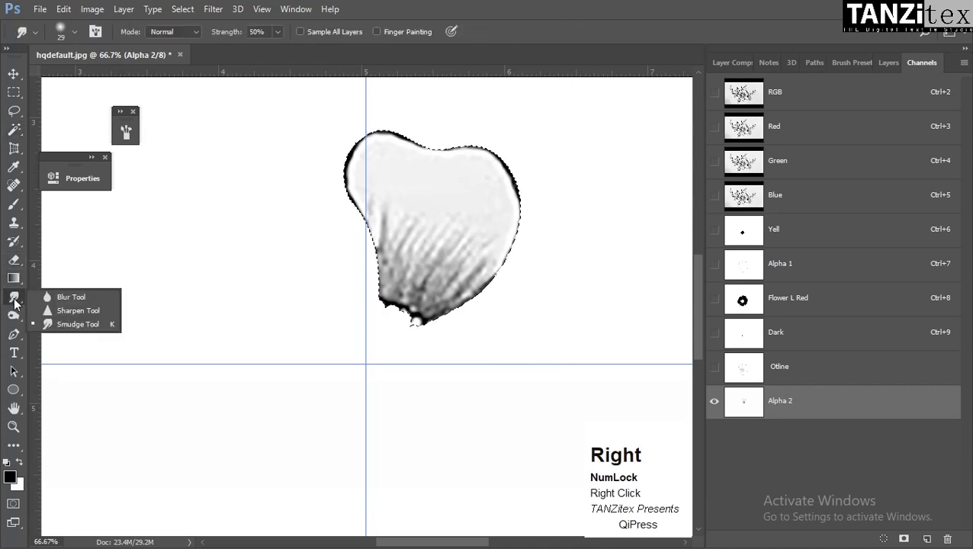
click(87, 313)
alt+right_click(411, 314)
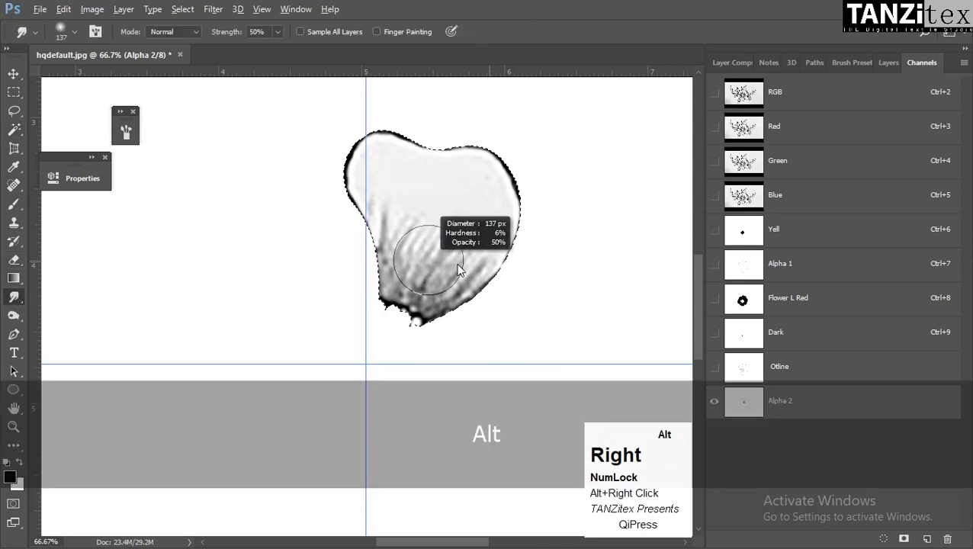
drag(411, 314, 326, 413)
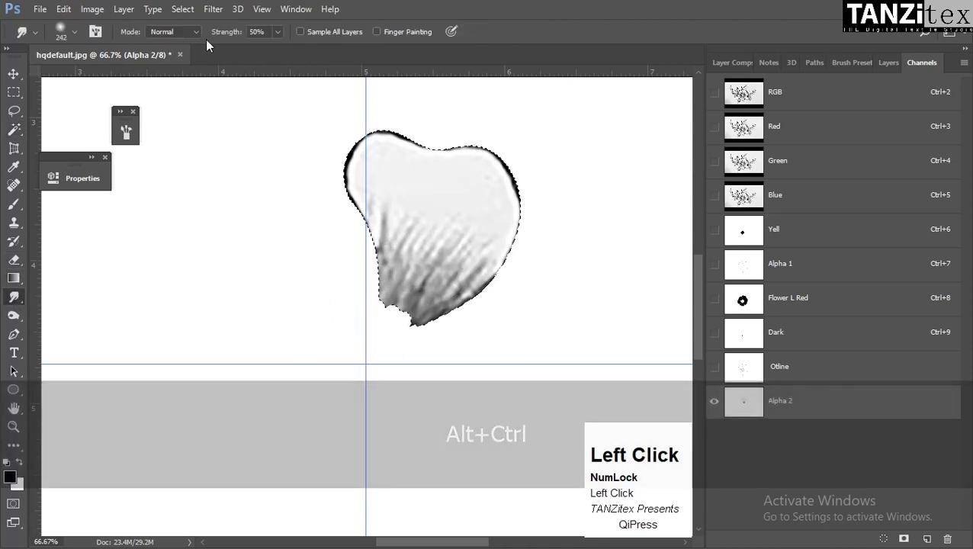
mouse_move(290, 137)
mouse_down()
mouse_move(360, 171)
mouse_move(398, 123)
mouse_up()
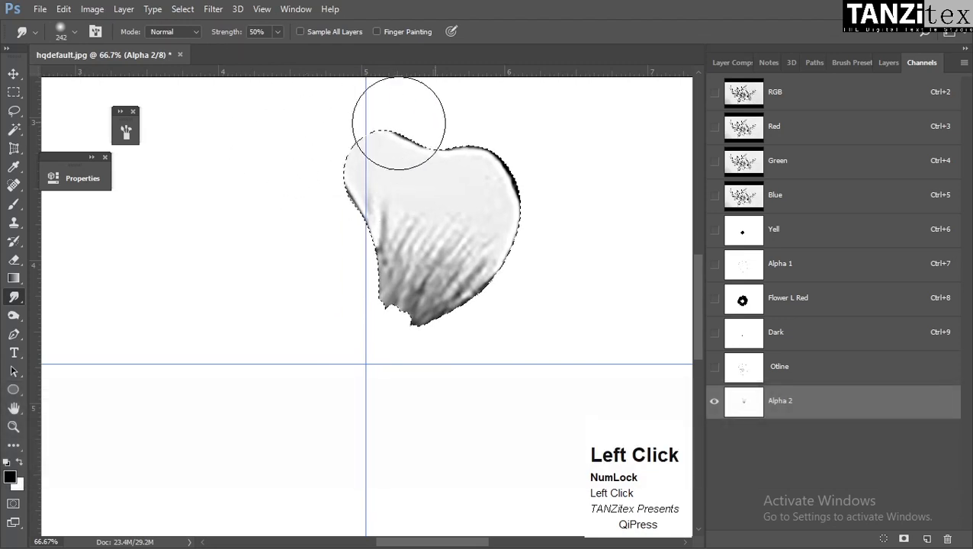
mouse_move(468, 98)
mouse_down()
mouse_move(593, 145)
mouse_move(571, 201)
mouse_move(562, 272)
mouse_move(538, 292)
mouse_move(429, 307)
mouse_move(322, 212)
mouse_move(300, 234)
mouse_up()
Smudge the petal's shading lines into smooth streaks with a 104 px brush, following the curve from the base outward
alt+right_click(494, 339)
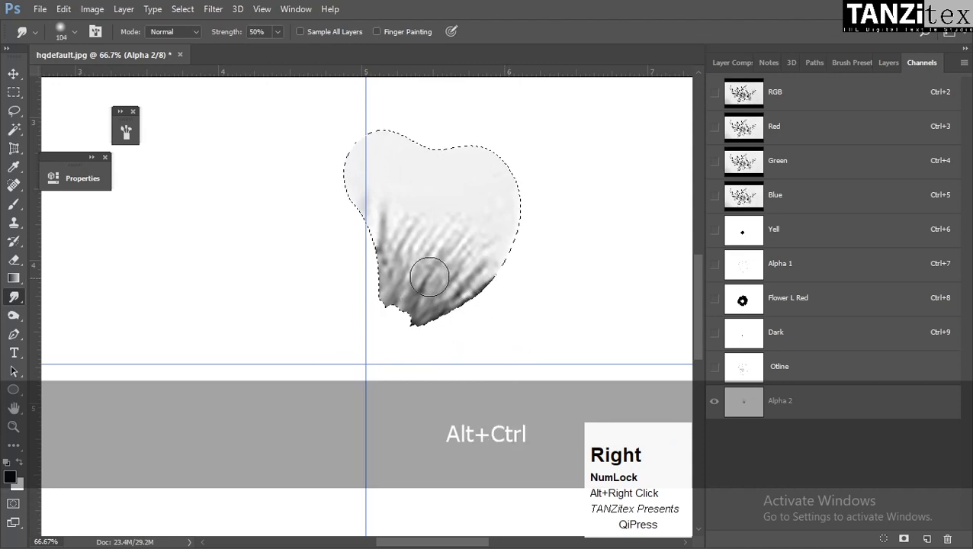
drag(490, 259, 427, 298)
mouse_move(251, 360)
mouse_down()
mouse_move(403, 252)
mouse_move(382, 337)
mouse_move(401, 393)
mouse_move(480, 290)
mouse_up()
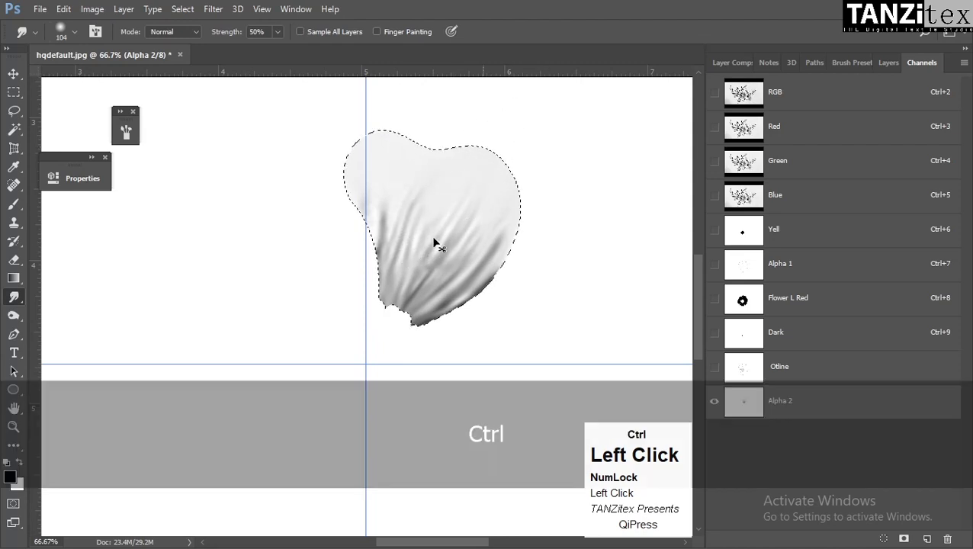
key(ctrl+z)
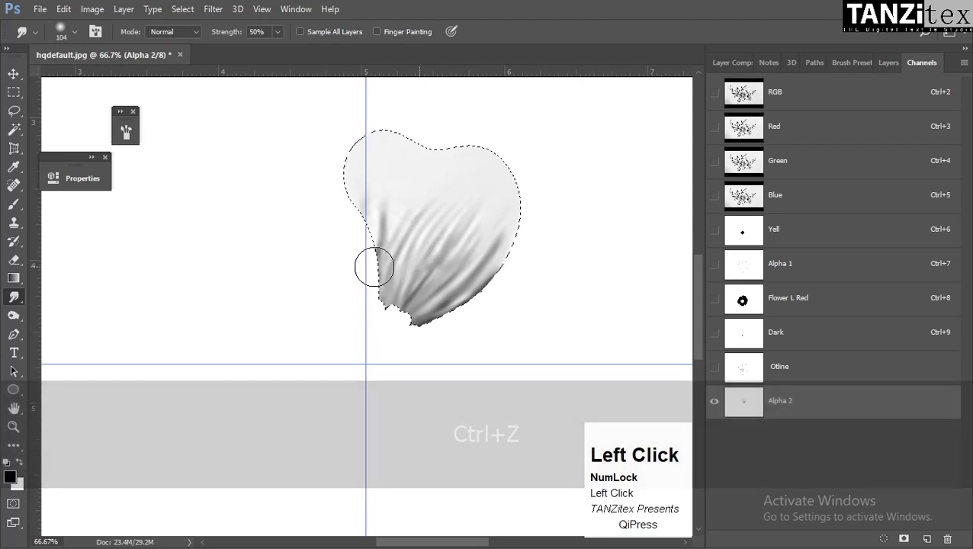
mouse_move(369, 267)
mouse_down()
mouse_move(354, 206)
mouse_move(356, 241)
mouse_up()
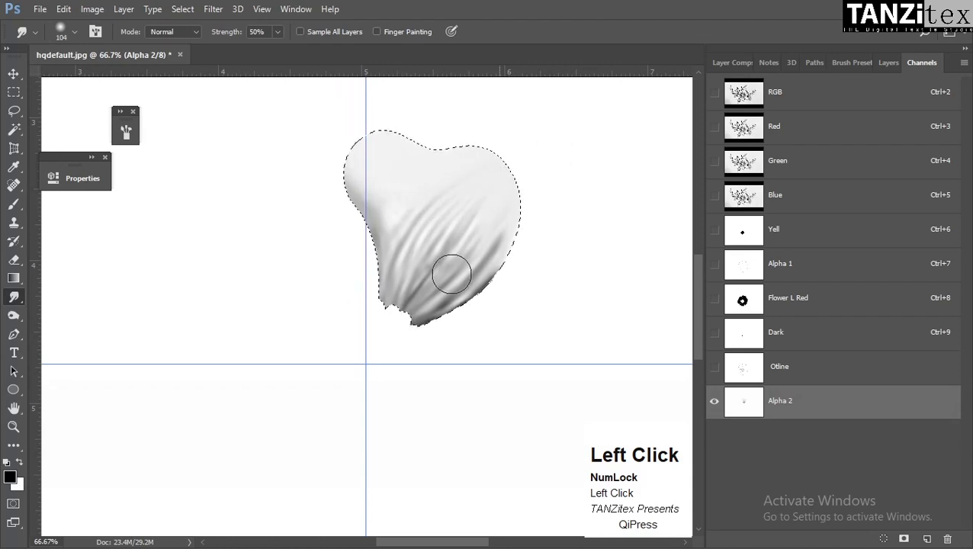
key(ctrl+z)
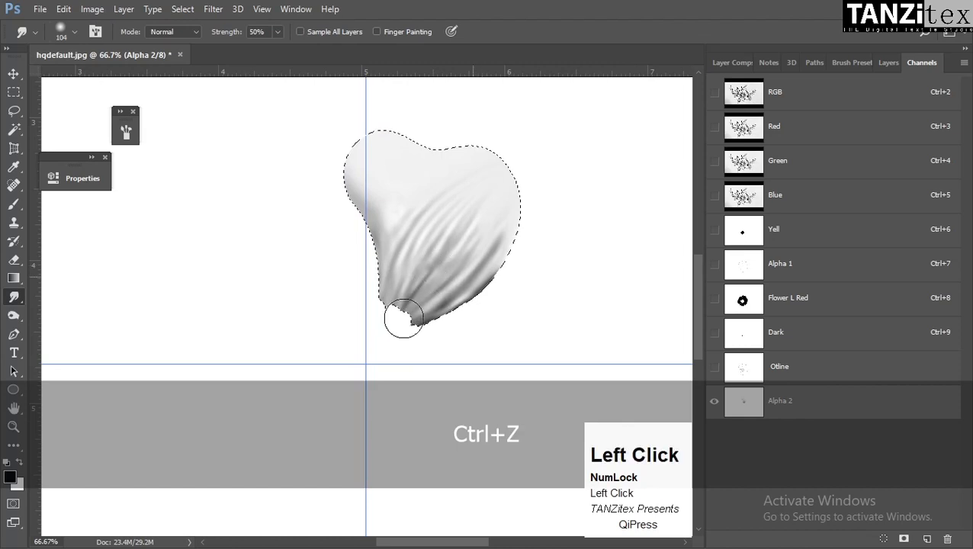
drag(539, 257, 393, 353)
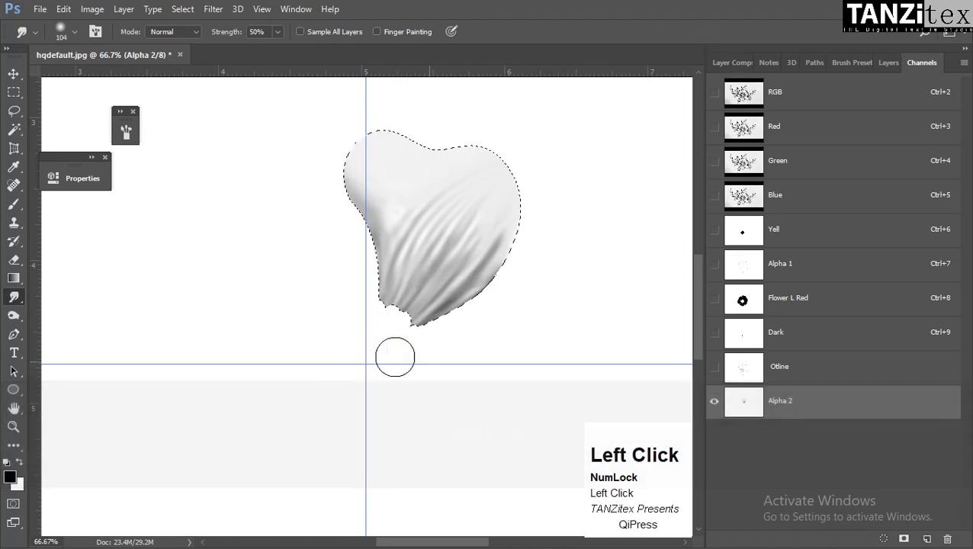
Darken the petal's base with the Burn tool using a 163 px brush, Shadows range and 20% exposure
key(u)
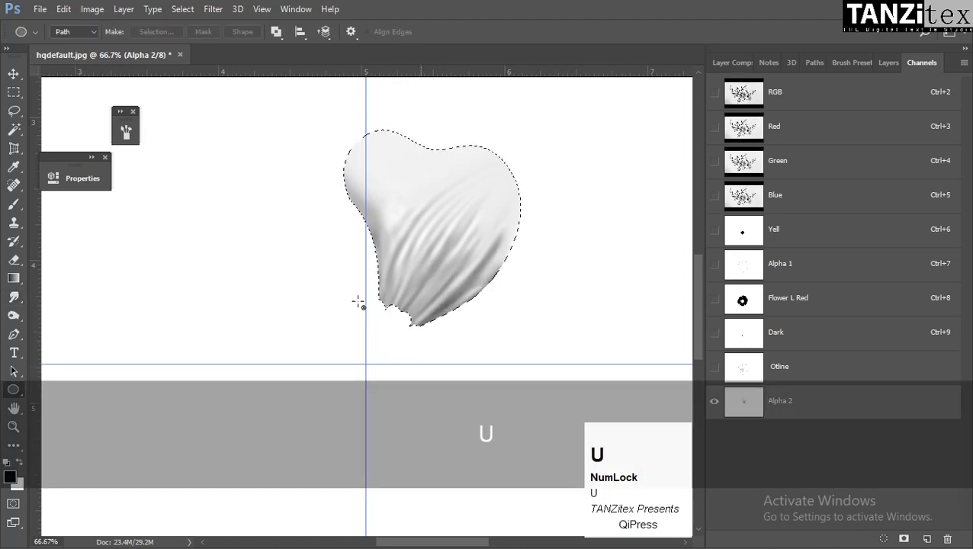
click(15, 316)
alt+right_click(427, 221)
mouse_move(355, 363)
mouse_down()
mouse_move(416, 302)
mouse_move(445, 245)
mouse_move(359, 318)
mouse_move(333, 244)
mouse_up()
key(ctrl+alt+z)
click(173, 32)
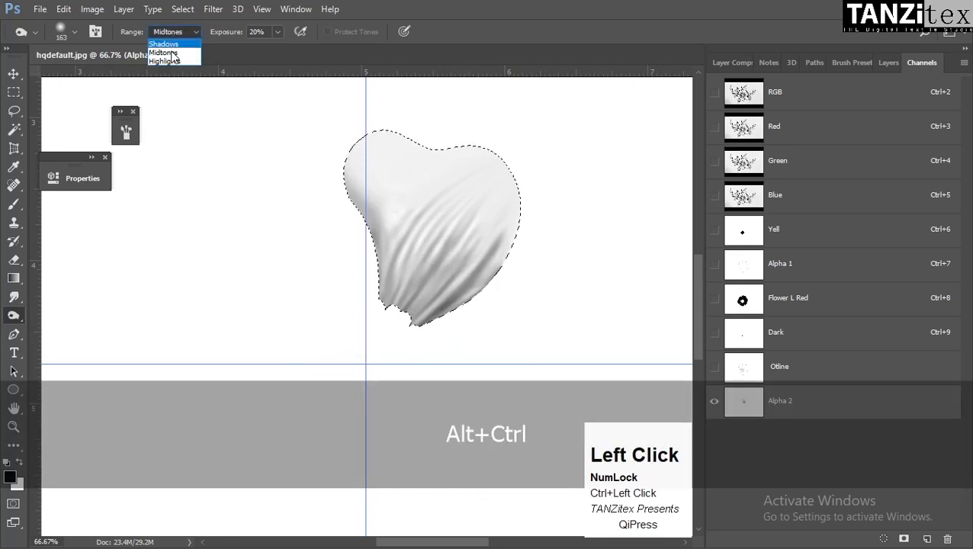
click(168, 43)
mouse_move(403, 294)
mouse_down()
mouse_move(413, 271)
mouse_move(401, 310)
mouse_move(365, 333)
mouse_move(413, 255)
mouse_move(379, 371)
mouse_move(473, 268)
mouse_move(436, 303)
mouse_move(409, 309)
mouse_move(504, 126)
mouse_move(419, 261)
mouse_move(460, 196)
mouse_move(400, 258)
mouse_move(503, 135)
mouse_move(410, 222)
mouse_move(343, 145)
mouse_move(363, 325)
mouse_move(495, 319)
mouse_move(432, 354)
mouse_move(521, 255)
mouse_move(417, 358)
mouse_up()
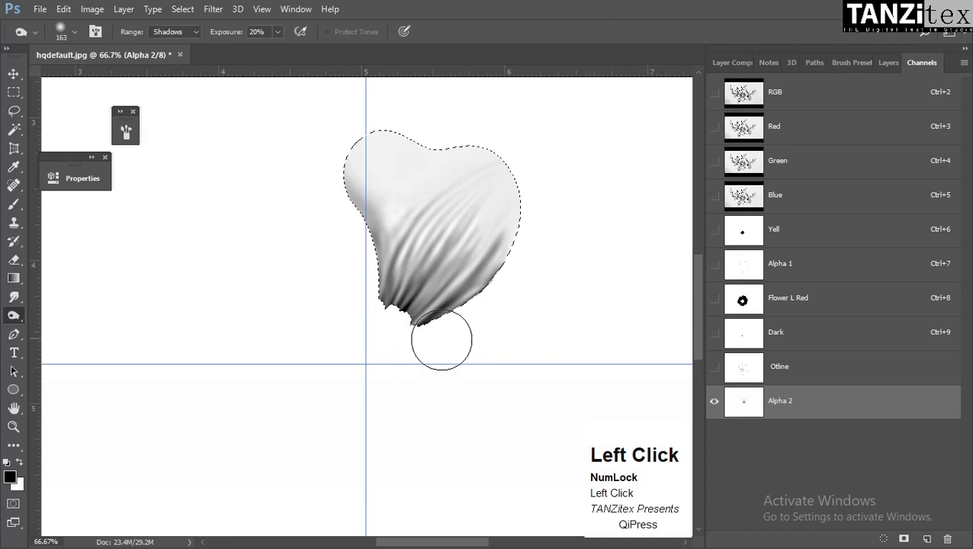
Deepen the dark tones of the petal shading in Alpha 2 with a Levels adjustment
key(ctrl+l)
drag(209, 388, 237, 390)
click(359, 256)
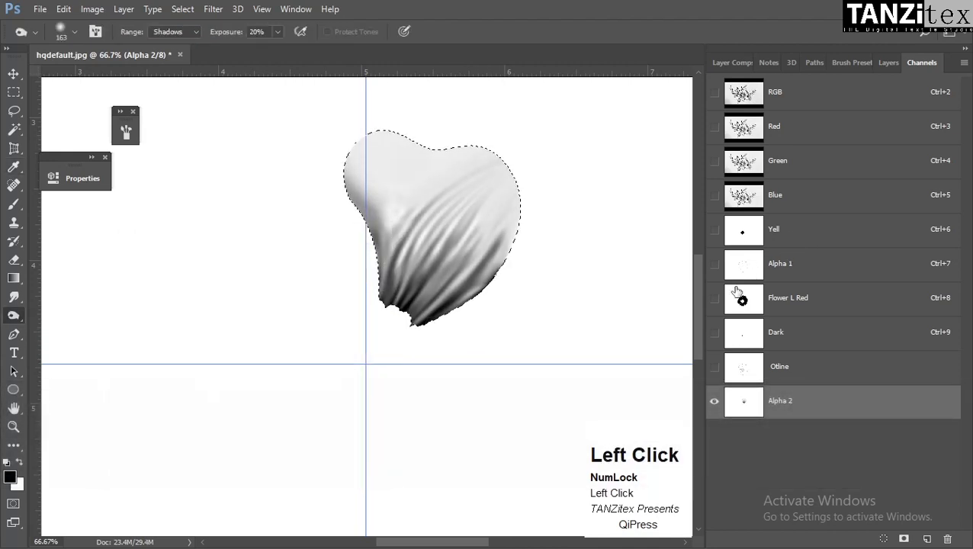
Show Flower L Red with the shading and convert Alpha 2 into a spot color channel with red ink ff0600
click(714, 299)
double_click(754, 391)
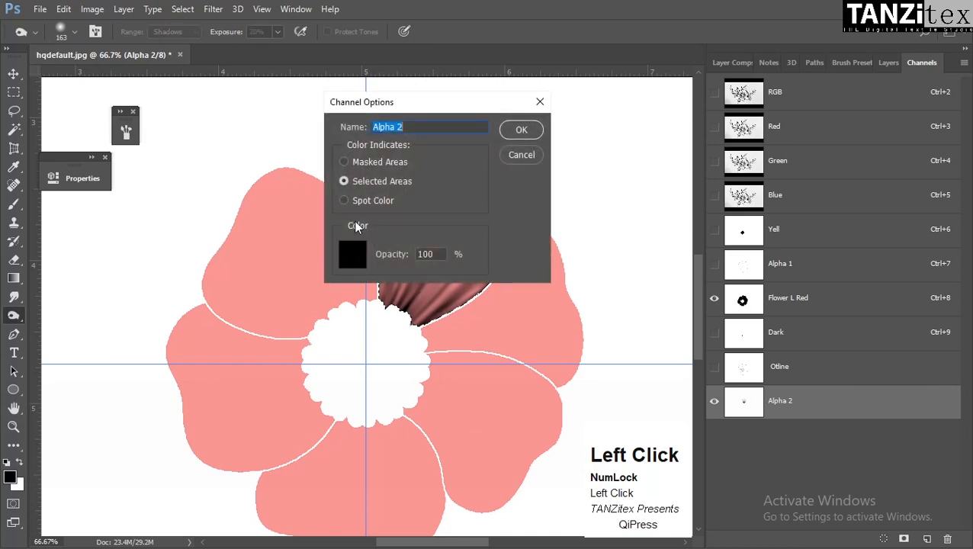
click(357, 256)
click(703, 194)
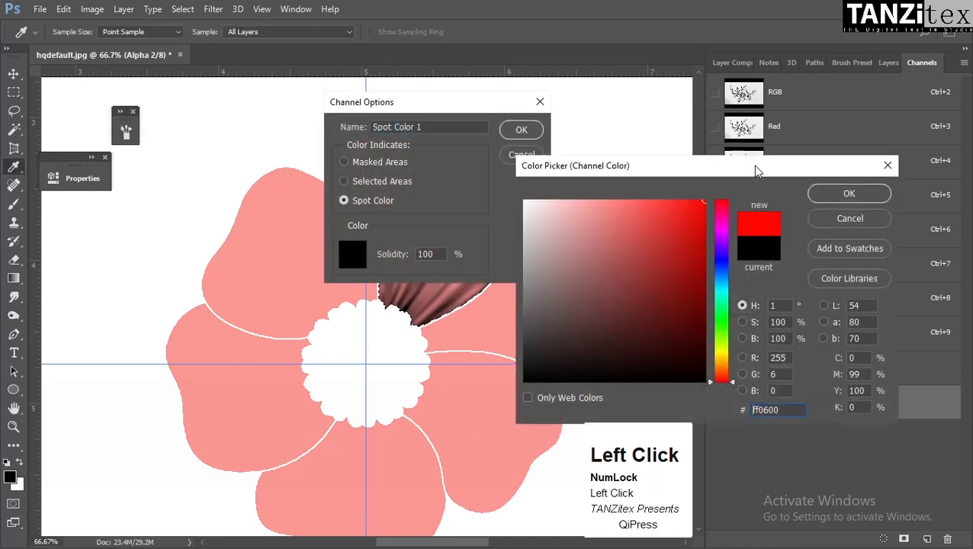
click(838, 193)
click(521, 129)
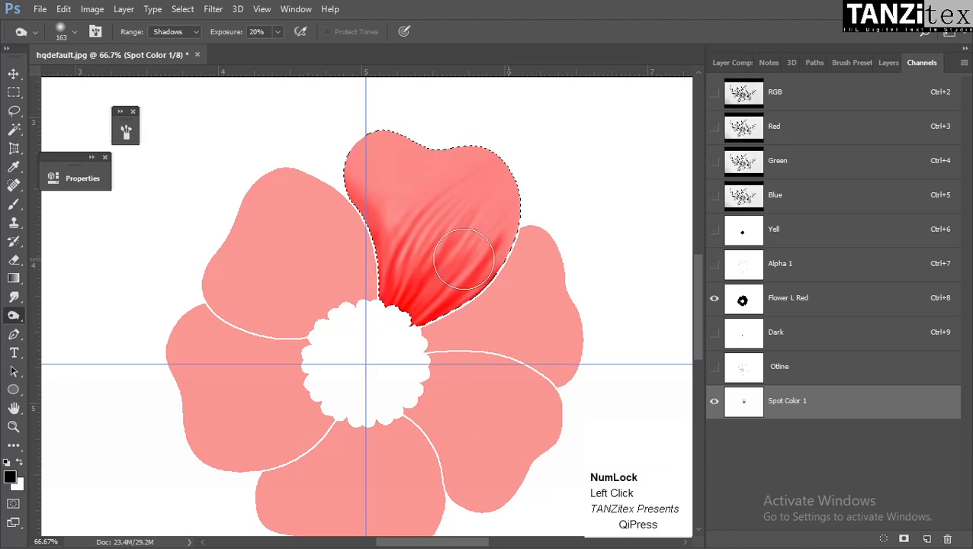
Hide the Spot Color 1 and Flower L Red channels, then add a new channel displayed over the original artwork
click(750, 306)
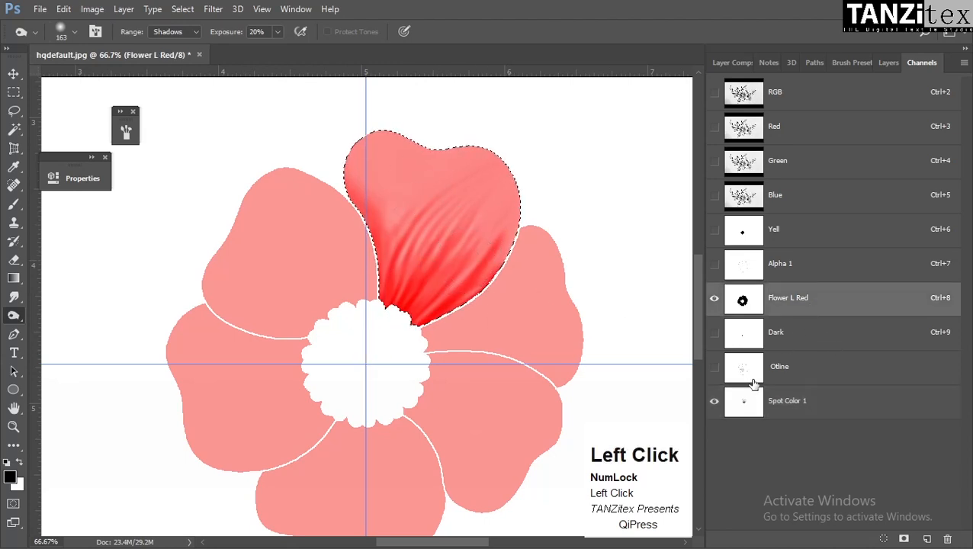
click(714, 403)
click(715, 405)
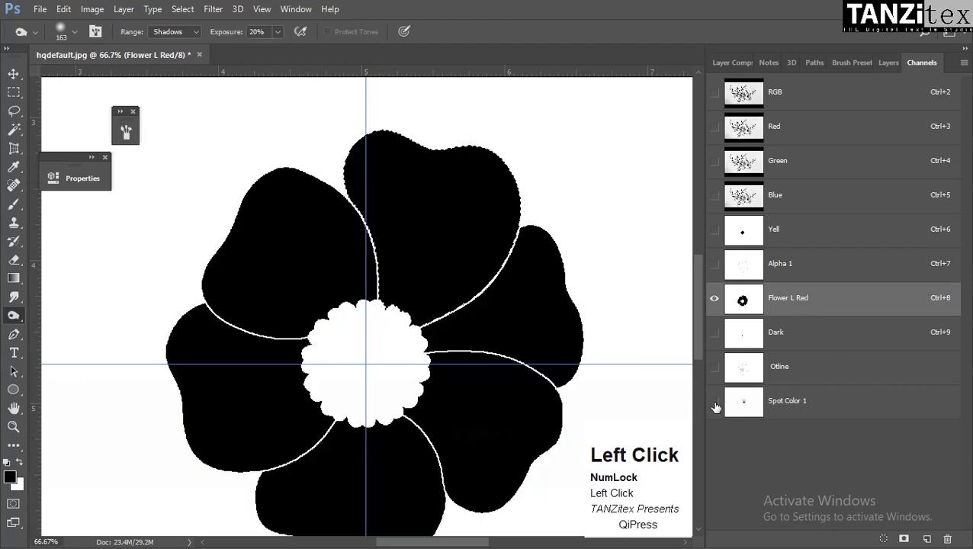
key(grave)
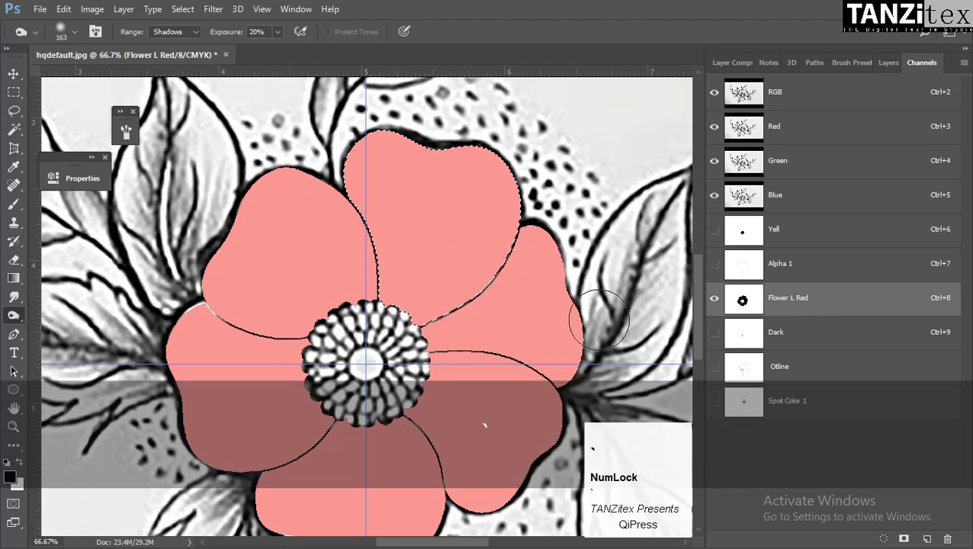
click(714, 299)
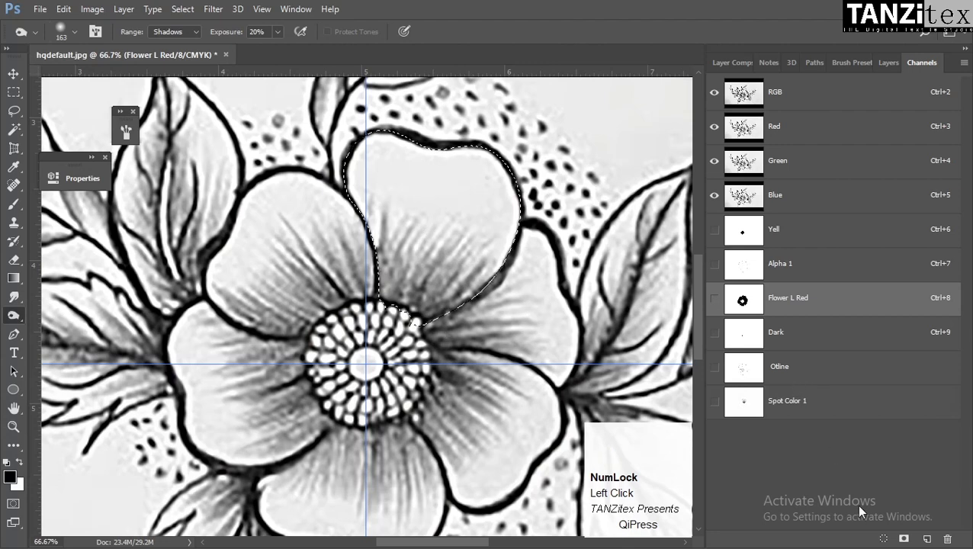
click(922, 539)
key(grave)
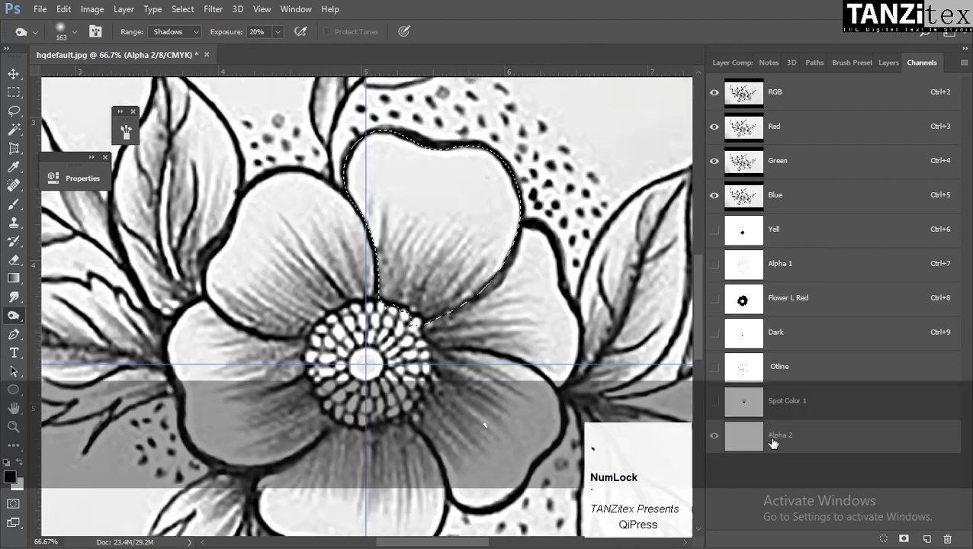
Paint black shading along the lower right edge of the selected petal in the new channel with a 146 px soft round brush
key(b)
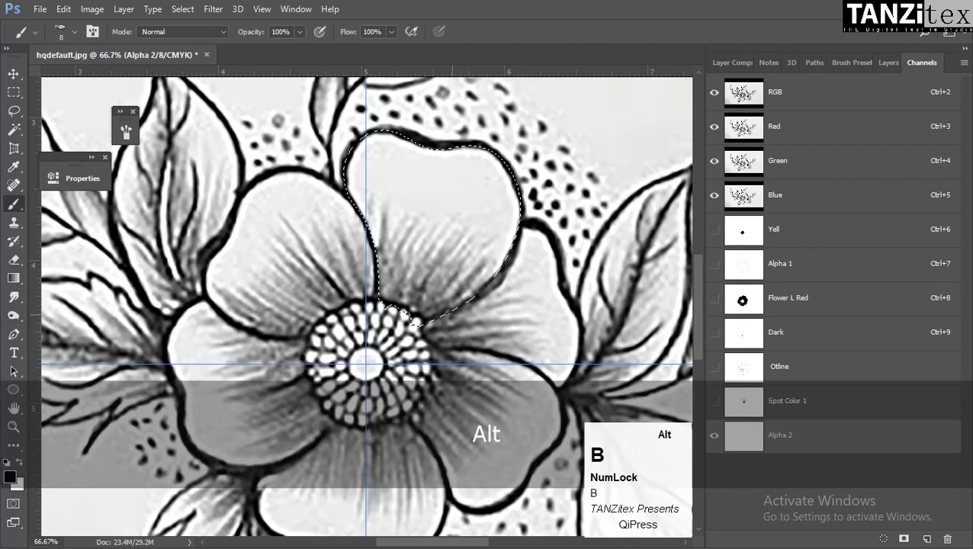
alt+right_click(407, 315)
alt+right_click(420, 323)
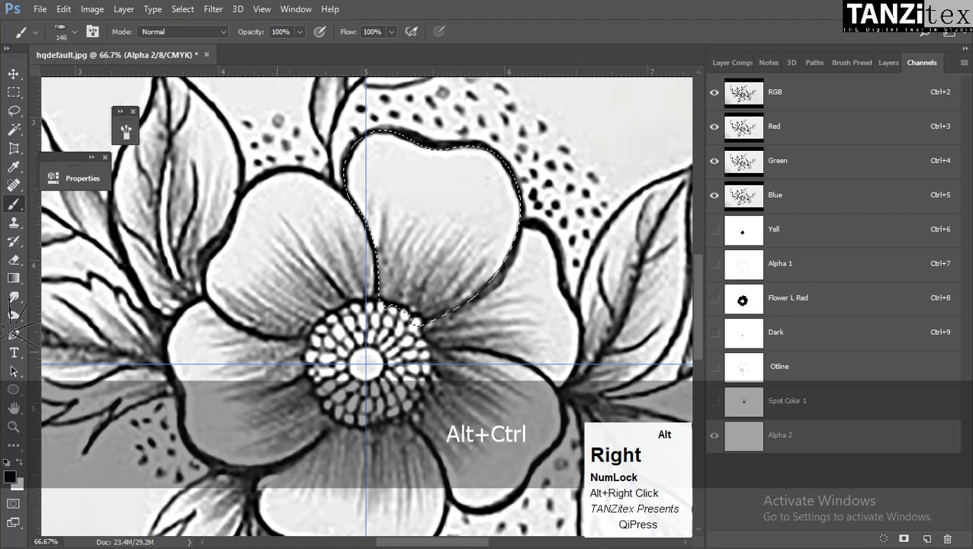
right_click(16, 204)
click(65, 200)
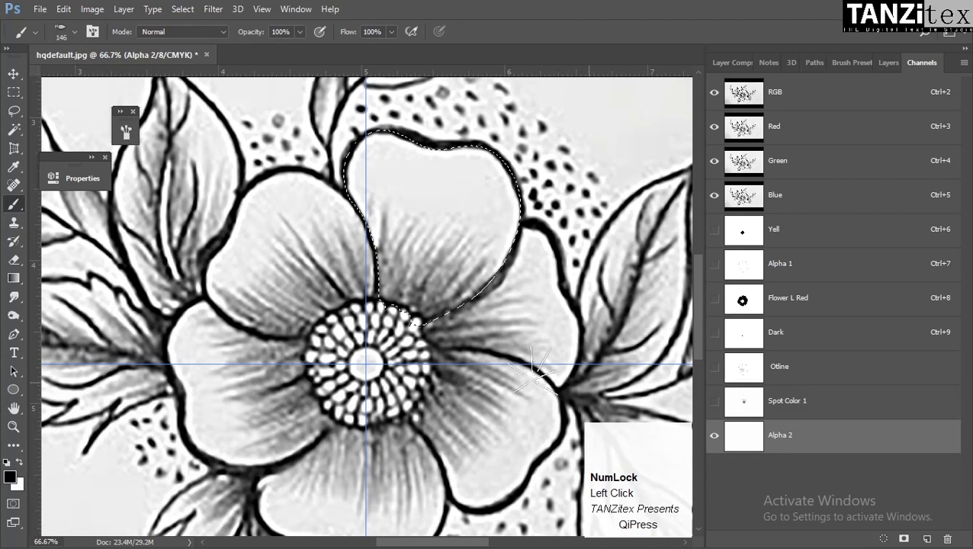
mouse_move(396, 341)
mouse_down()
mouse_move(443, 292)
mouse_move(462, 197)
mouse_up()
key(ctrl+z)
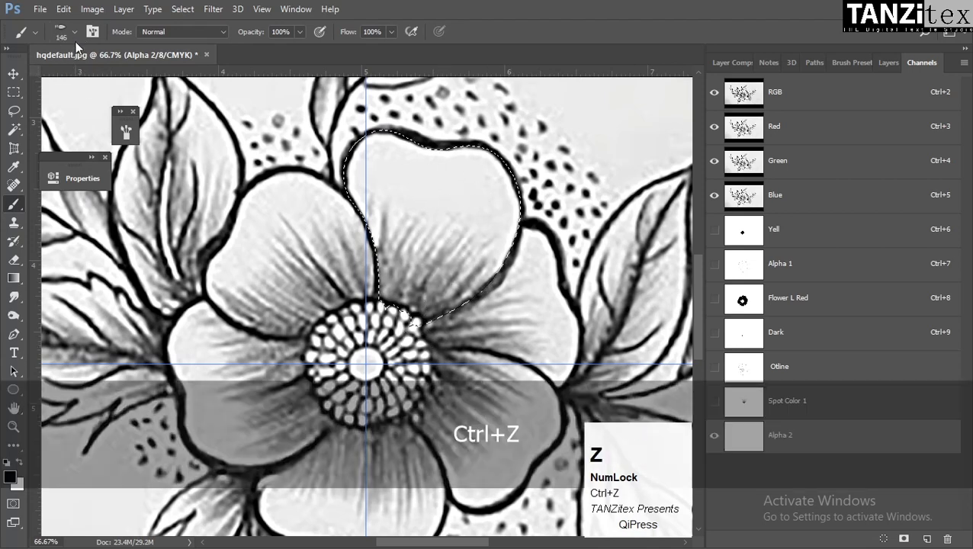
click(73, 33)
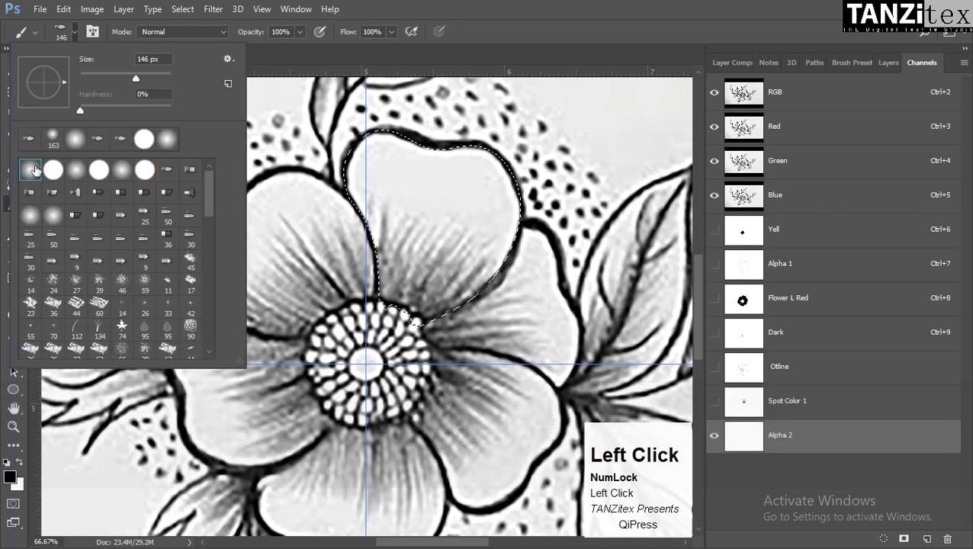
click(461, 404)
drag(435, 289, 457, 274)
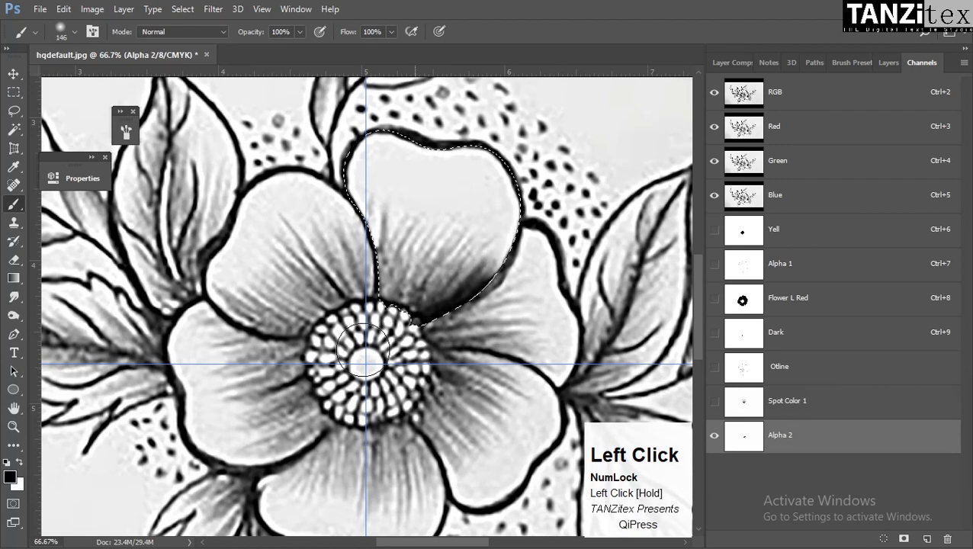
Convert the Alpha 2 channel into a spot color channel with a light orange ink
double_click(879, 450)
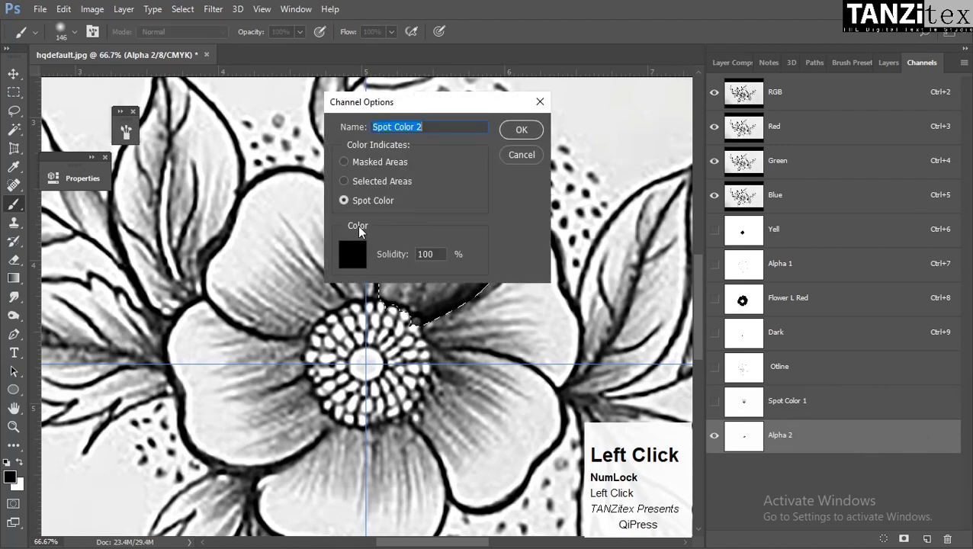
click(355, 253)
click(693, 273)
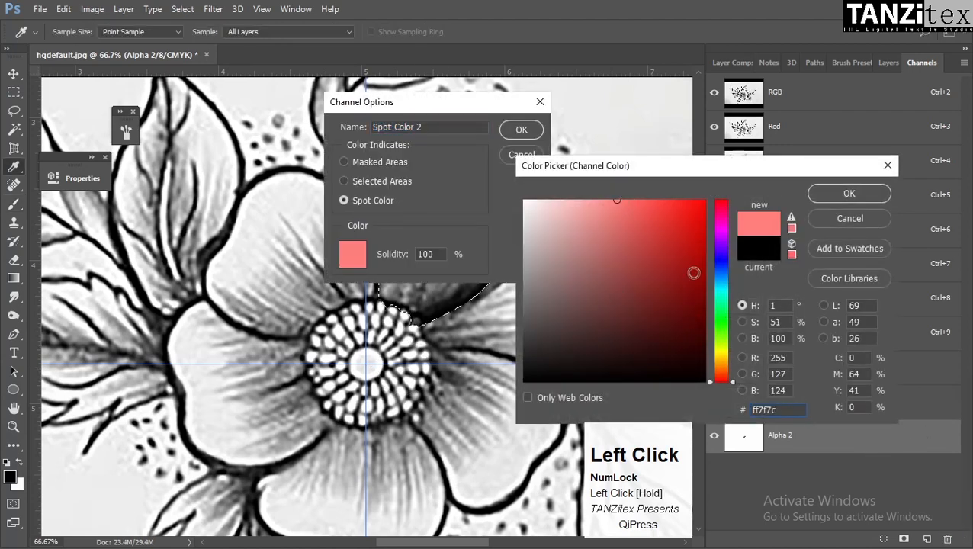
drag(723, 373, 723, 364)
click(849, 193)
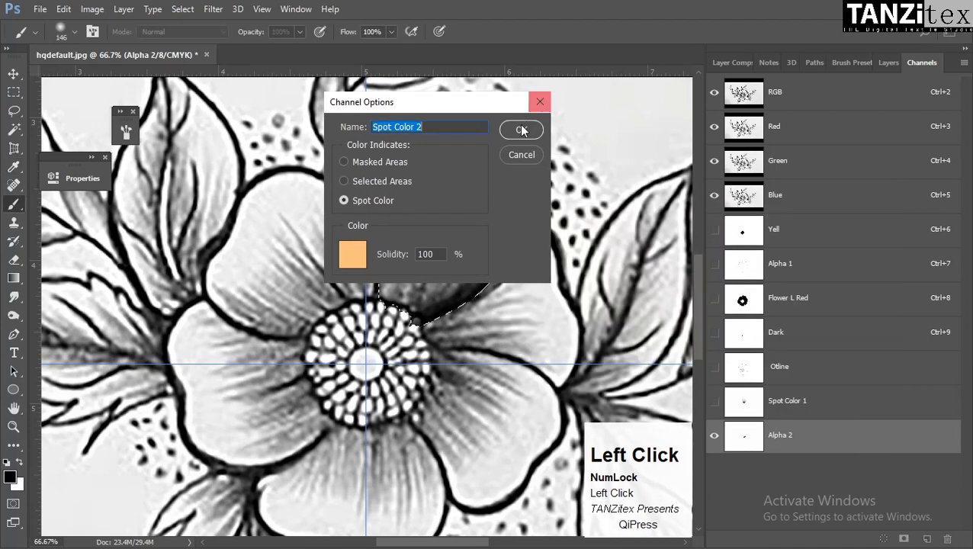
click(521, 129)
Paint soft shading across the base of the selected petal, enlarging the brush to 272 px
mouse_move(419, 294)
mouse_down()
mouse_move(385, 299)
mouse_move(372, 263)
mouse_move(351, 269)
mouse_move(396, 293)
mouse_up()
alt+right_click(412, 294)
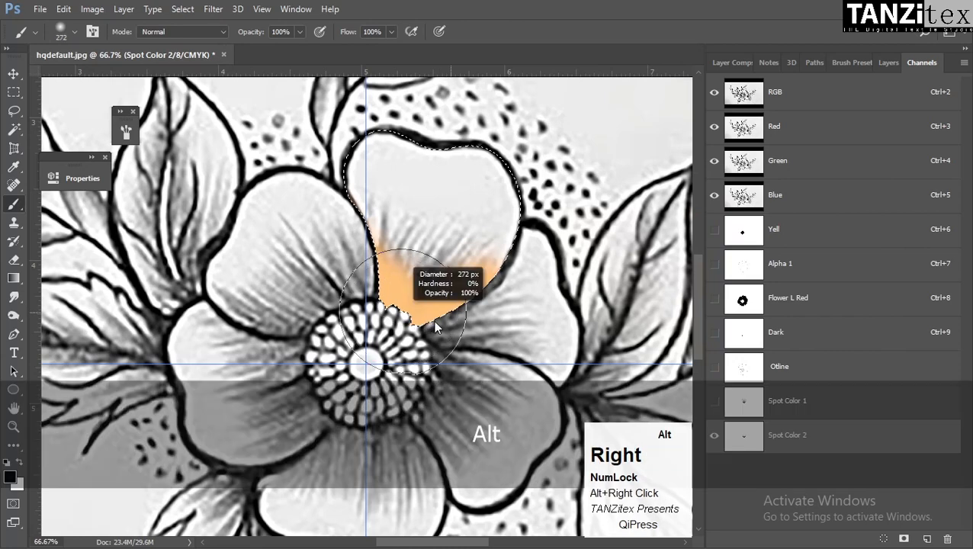
click(424, 313)
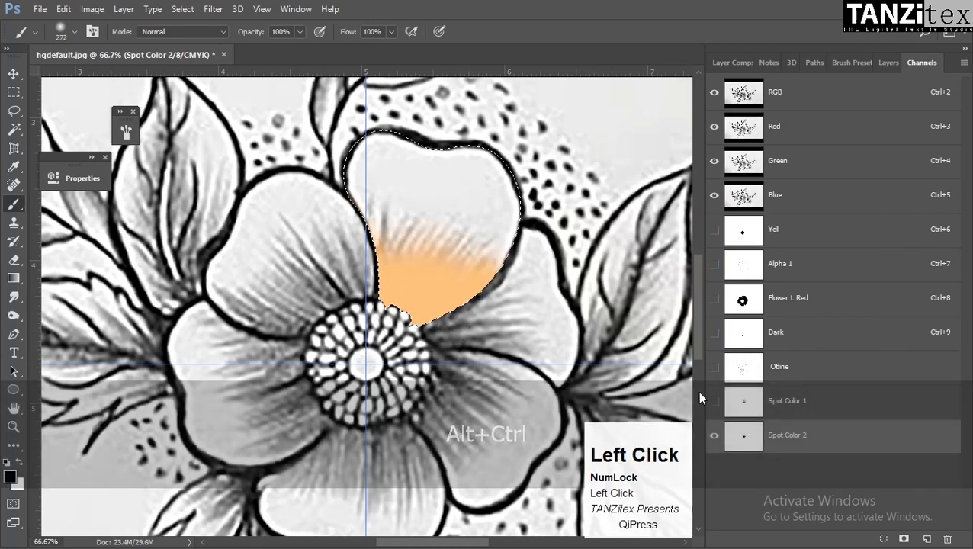
Display the spot channel alone and soften the petal's base shading with a 104 px Smudge brush at 50% strength
key(grave)
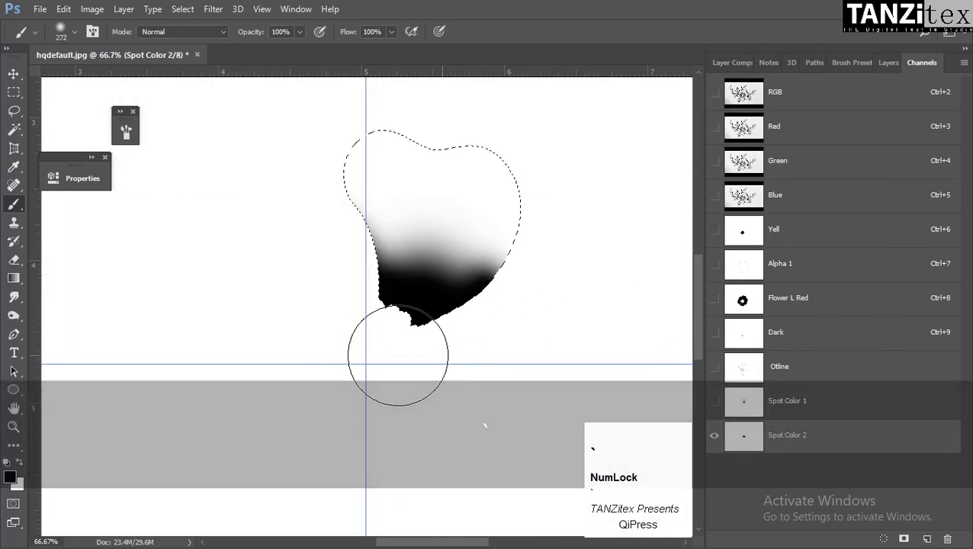
key(k)
click(408, 279)
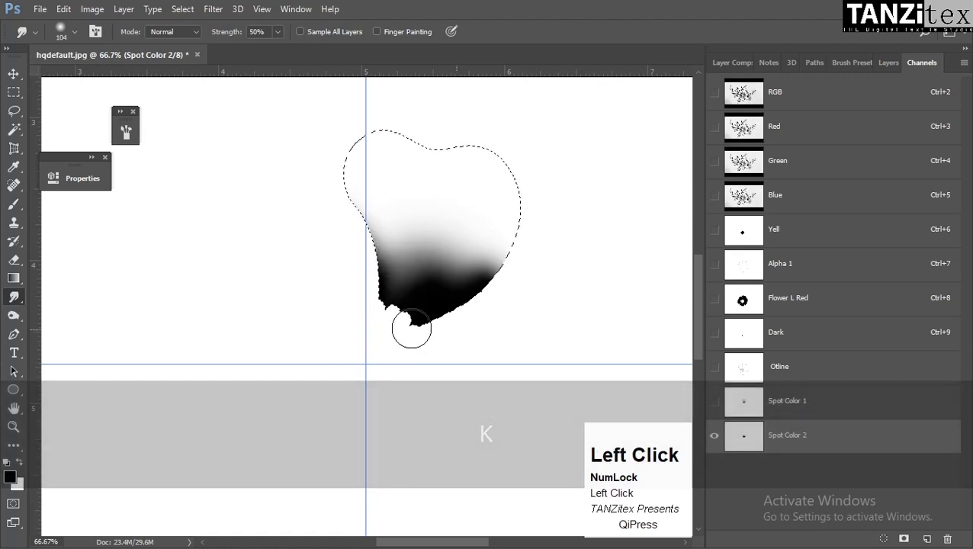
mouse_move(379, 359)
mouse_down()
mouse_move(432, 289)
mouse_move(446, 288)
mouse_move(429, 328)
mouse_move(472, 283)
mouse_move(424, 351)
mouse_move(498, 282)
mouse_up()
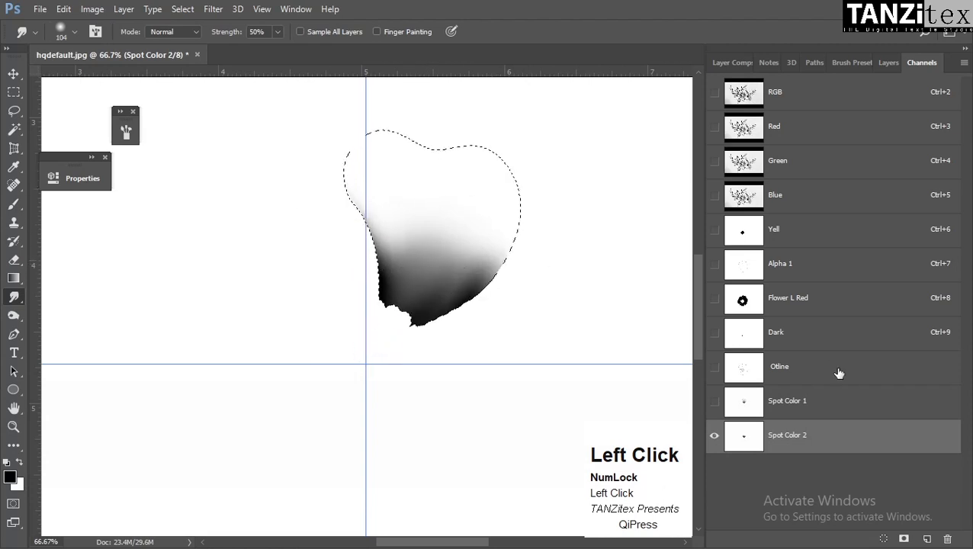
Check the softened shading over the original artwork, return to the channel alone and set the Smudge strength to 68%
key(grave)
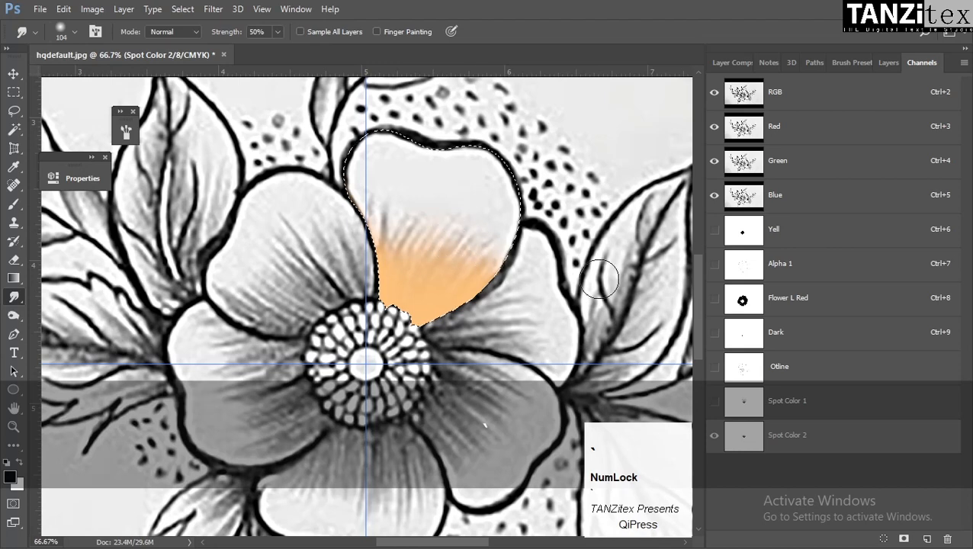
click(718, 439)
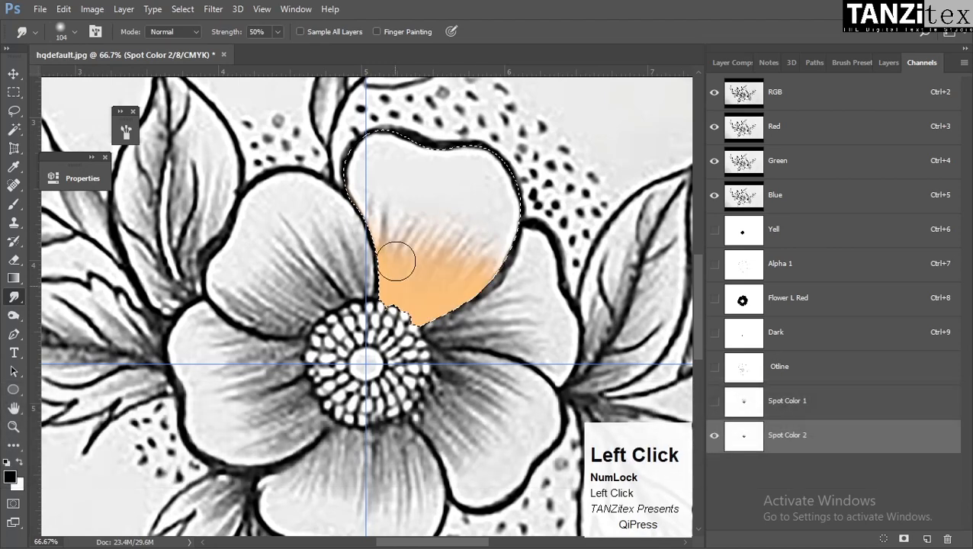
key(grave)
key(k)
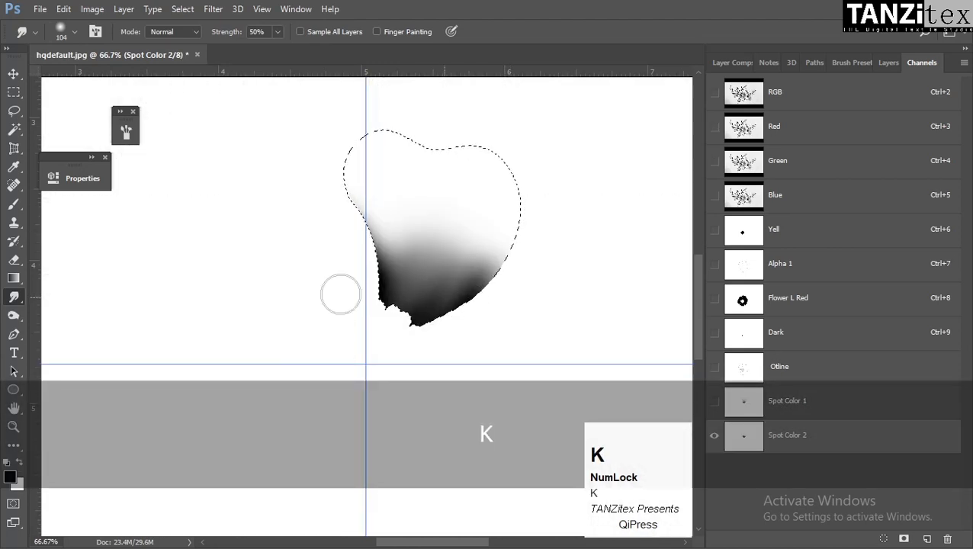
drag(231, 32, 245, 38)
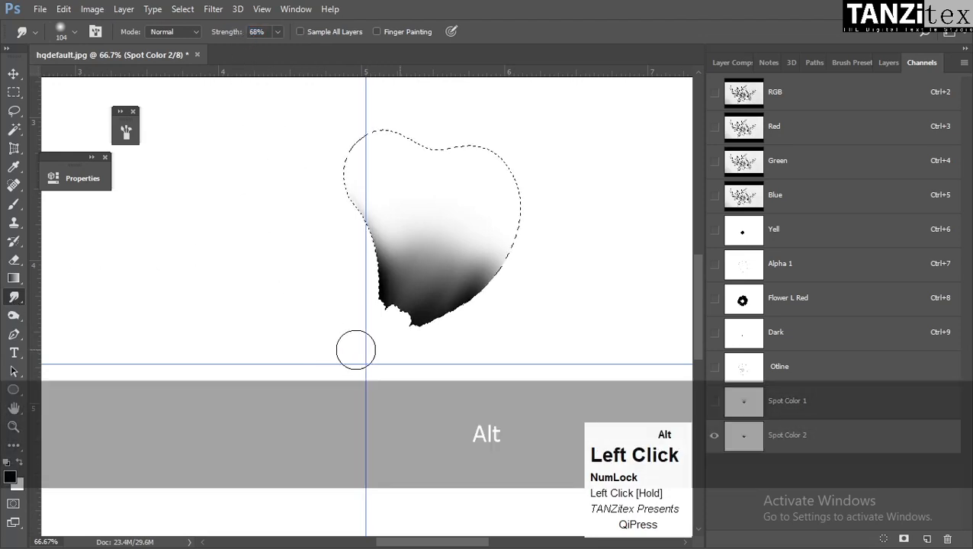
Try to smudge thin streaks upward from the petal's lower right edge with an 11 px brush
alt+right_click(349, 346)
ctrl+click(436, 293)
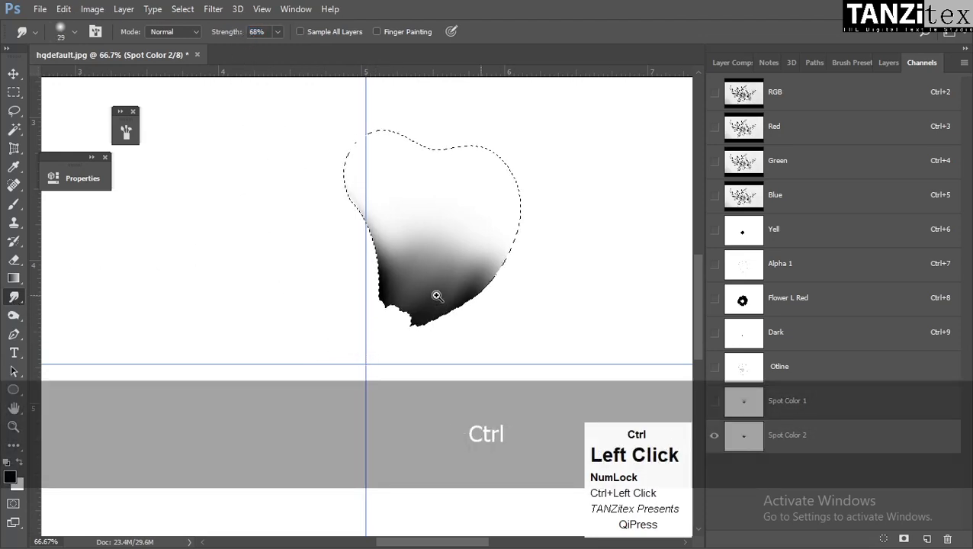
alt+right_click(447, 280)
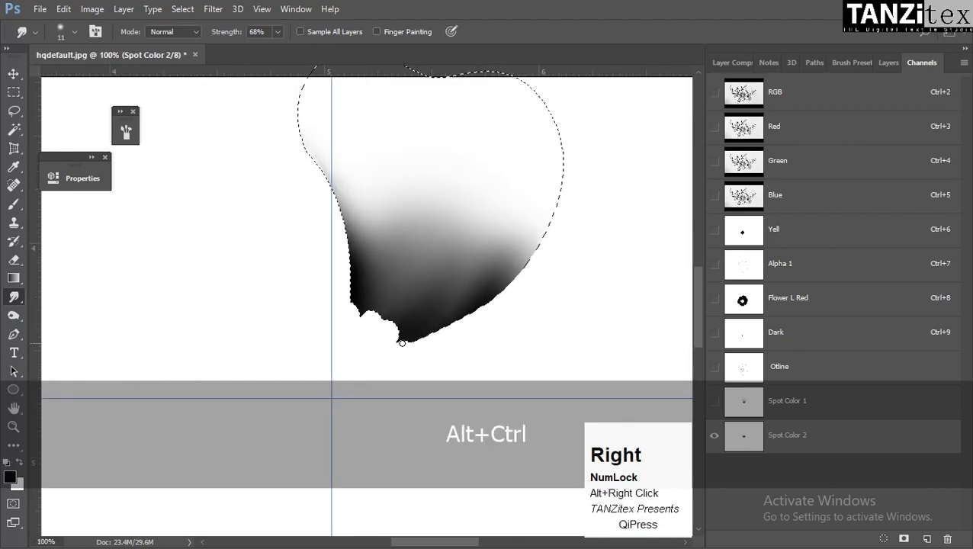
drag(411, 334, 500, 147)
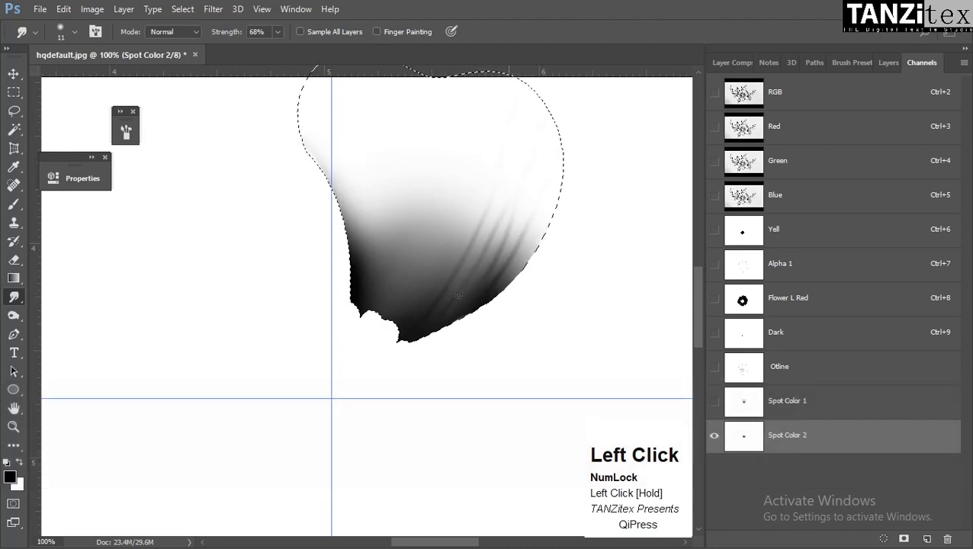
Undo the thin trial streaks on the petal and enlarge the Smudge brush to 19 px
key(ctrl+z)
alt+right_click(456, 327)
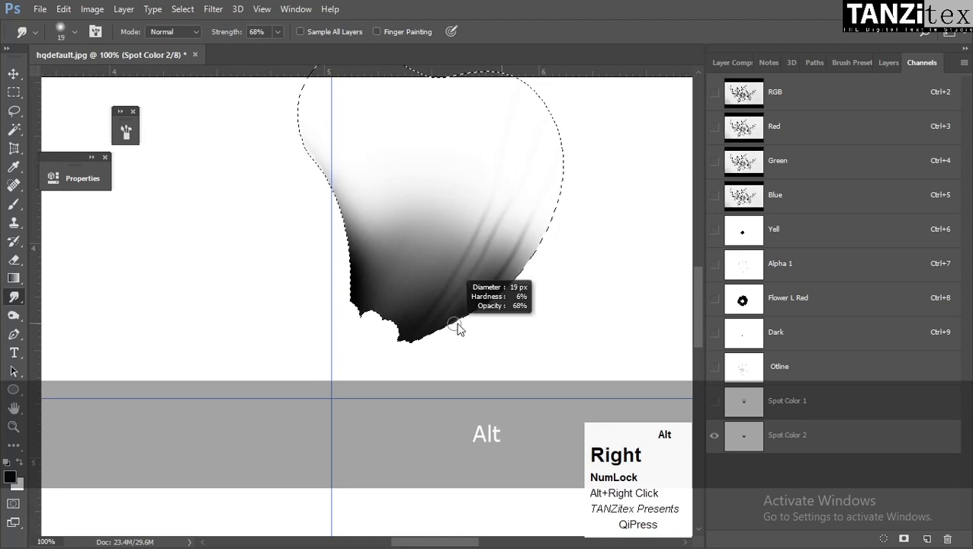
key(ctrl+alt+z)
key(ctrl+alt+z)
key(ctrl+alt+z)
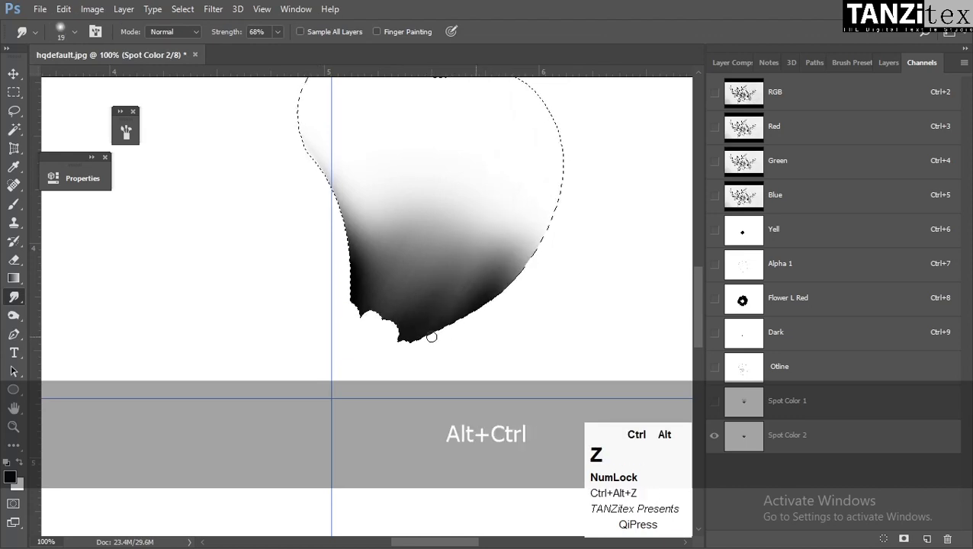
mouse_move(428, 335)
mouse_down()
mouse_move(446, 293)
mouse_move(530, 103)
mouse_up()
key(ctrl+alt+z)
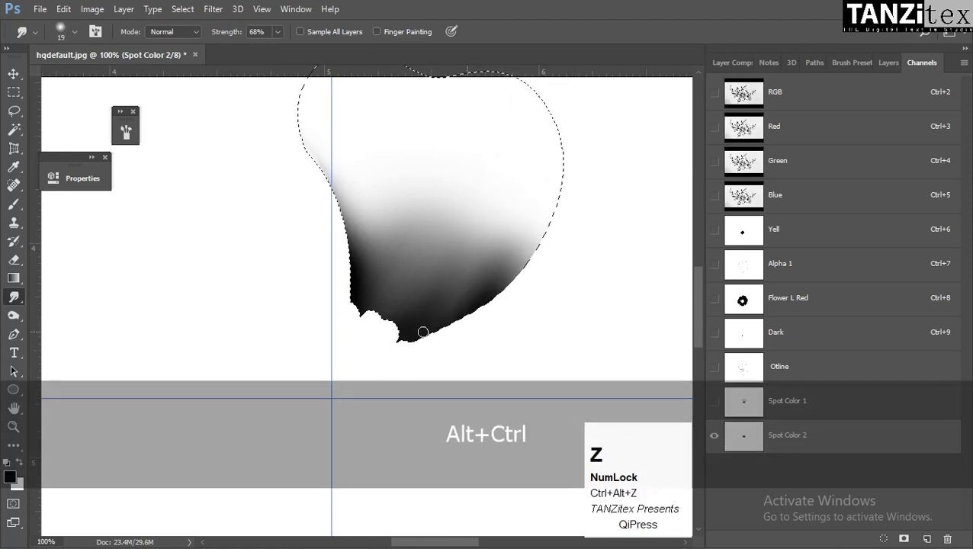
Smudge curved streaks upward from the petal's base, working from the right side across the middle, and undo the unsatisfactory strokes
drag(424, 333, 530, 139)
mouse_move(452, 317)
mouse_down()
mouse_move(534, 192)
mouse_move(578, 90)
mouse_up()
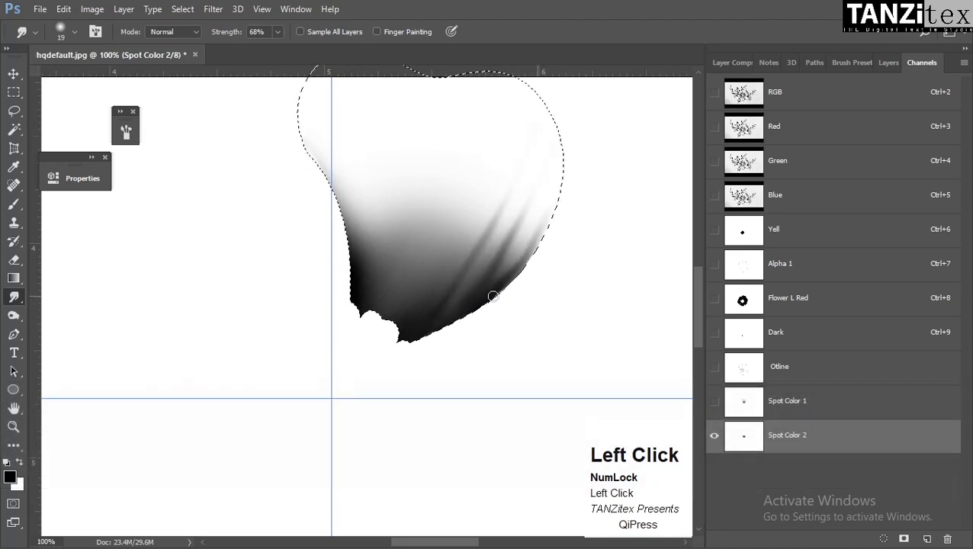
key(ctrl+z)
key(ctrl+z)
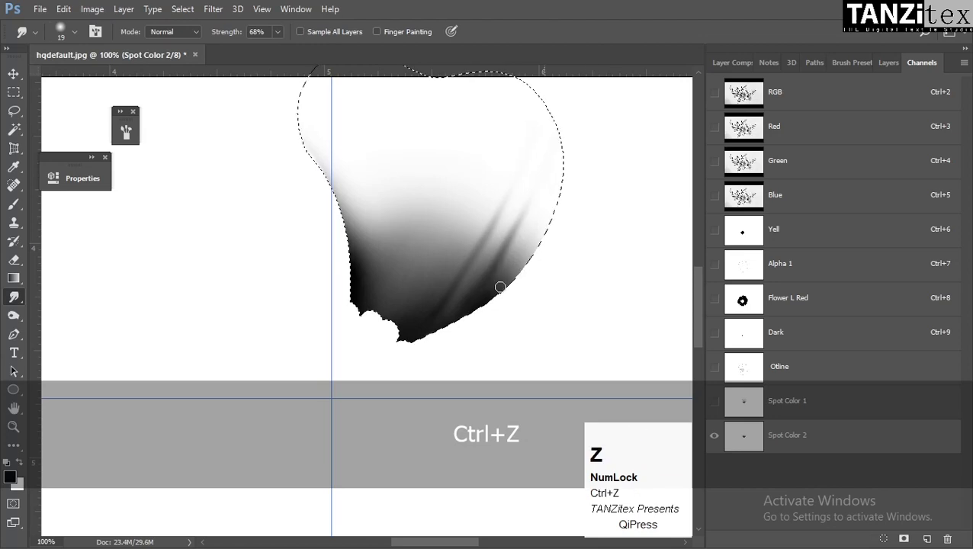
key(ctrl+z)
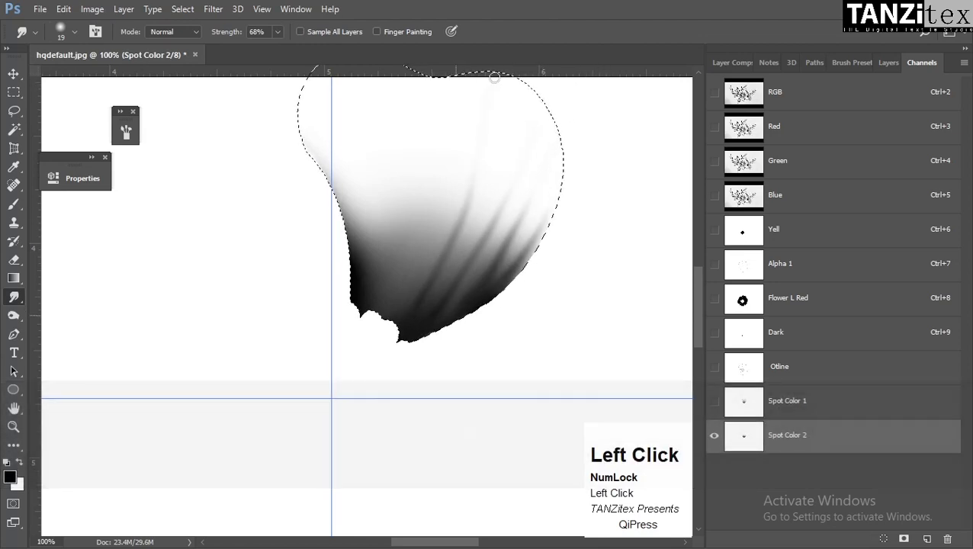
drag(394, 314, 450, 174)
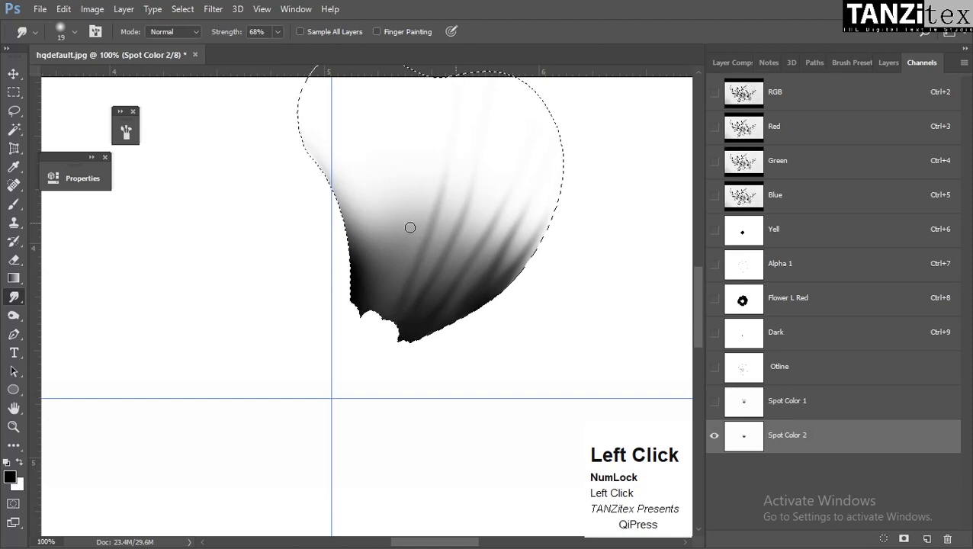
drag(385, 298, 401, 188)
key(ctrl+z)
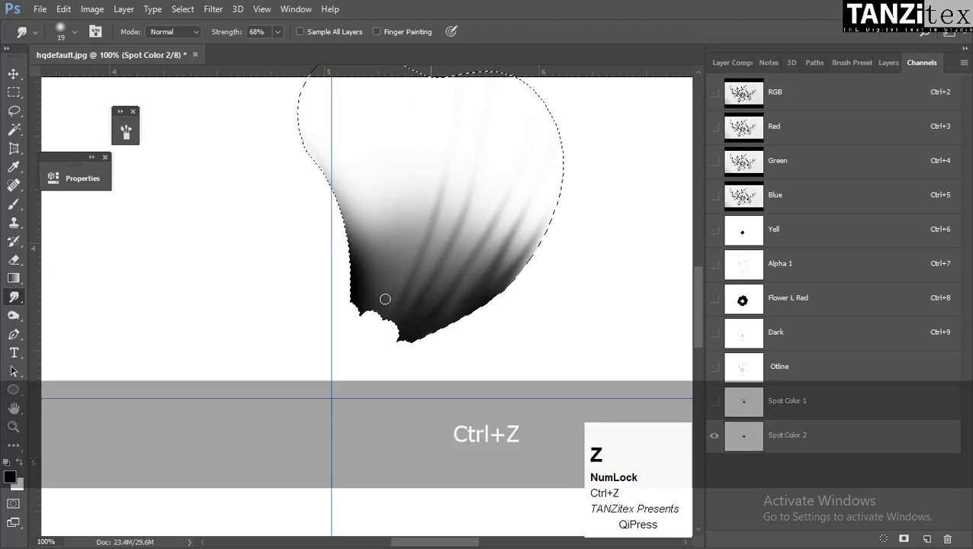
drag(384, 300, 411, 213)
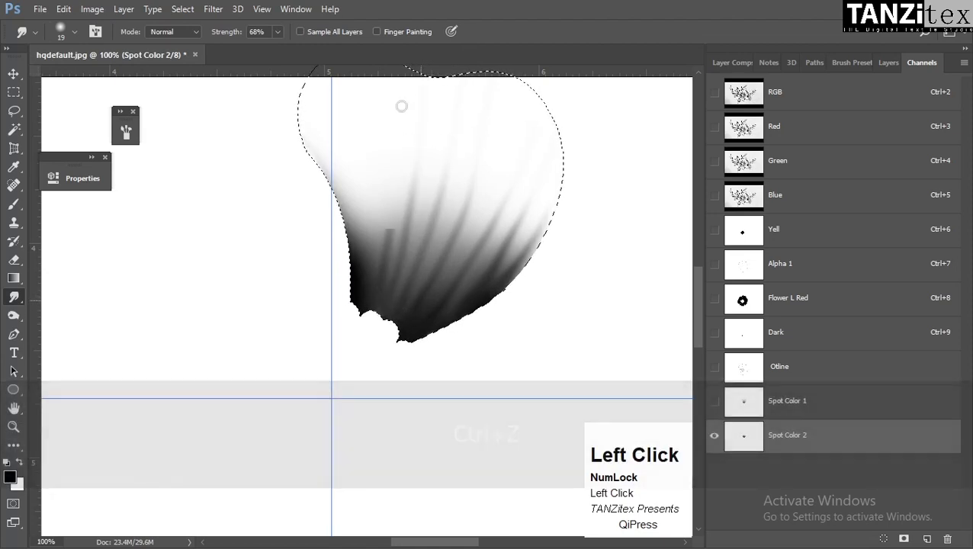
key(ctrl+z)
Darken the petal's lower left base with the Burn tool at 20% exposure and smudge streaks upward along the left side
key(u)
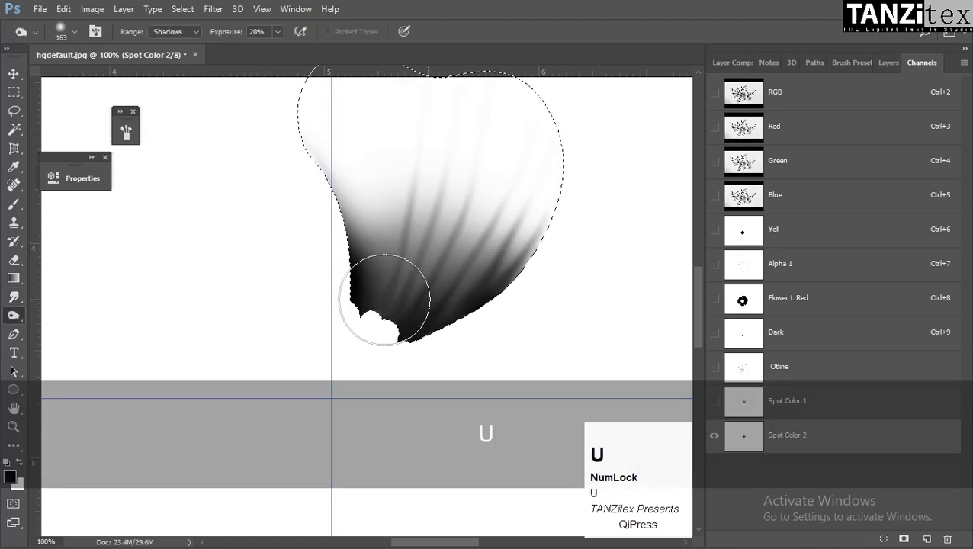
click(377, 299)
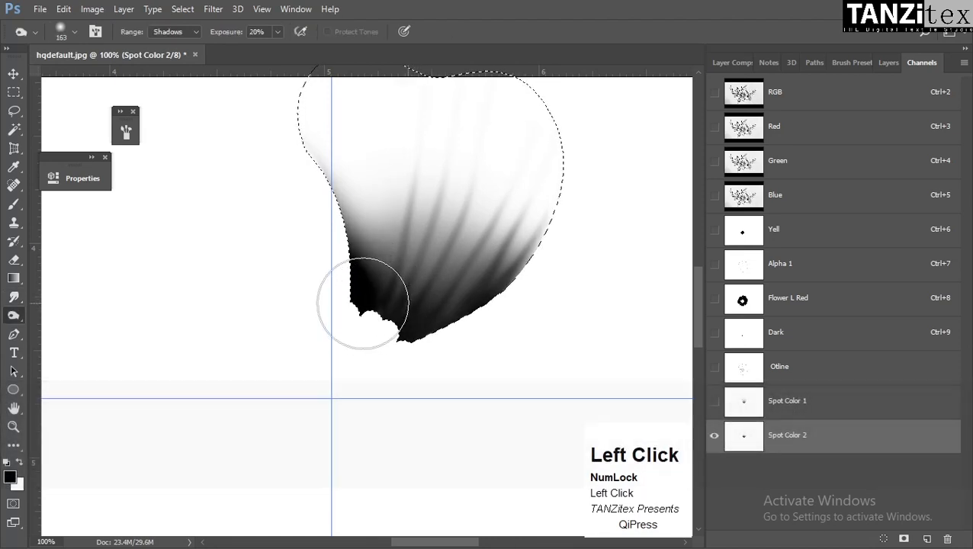
key(k)
mouse_move(374, 302)
mouse_down()
mouse_move(401, 197)
mouse_move(364, 307)
mouse_up()
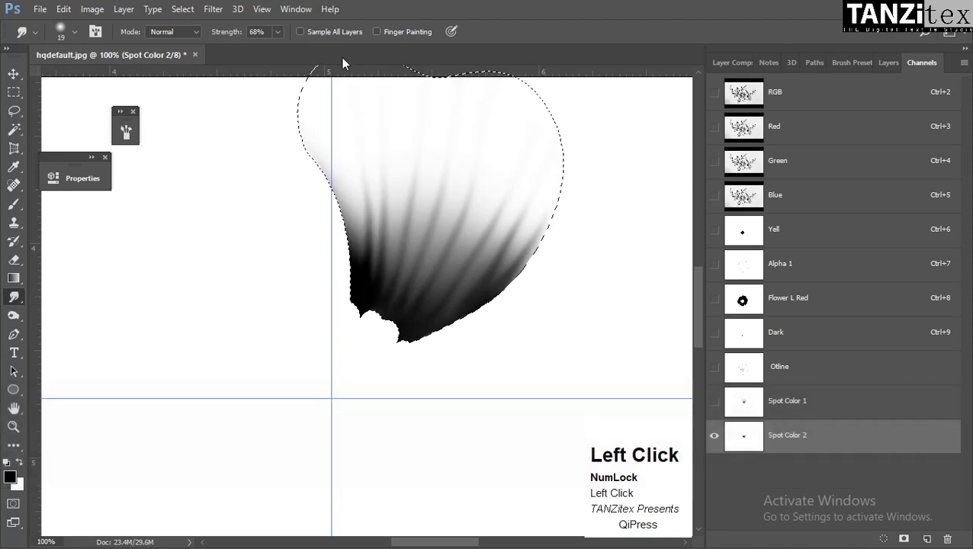
drag(356, 232, 330, 142)
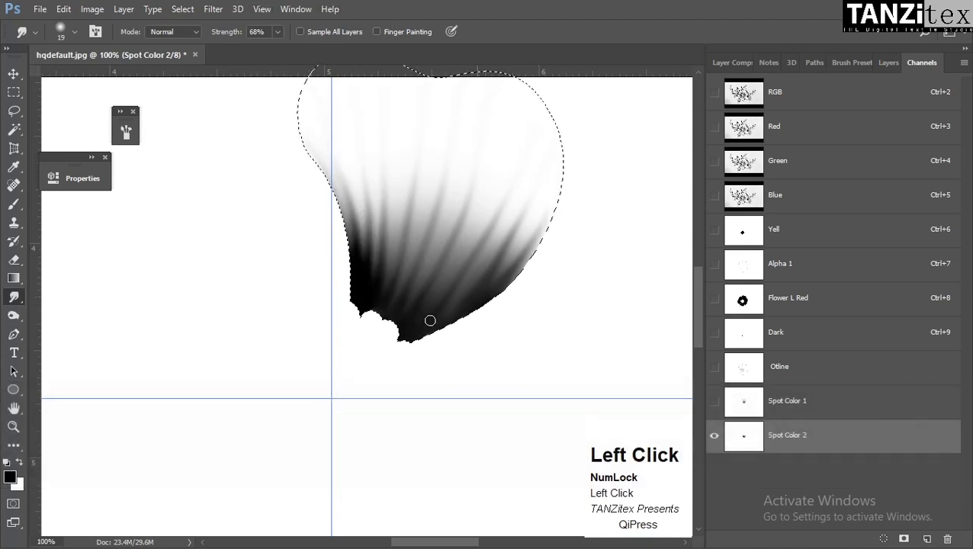
alt+right_click(404, 321)
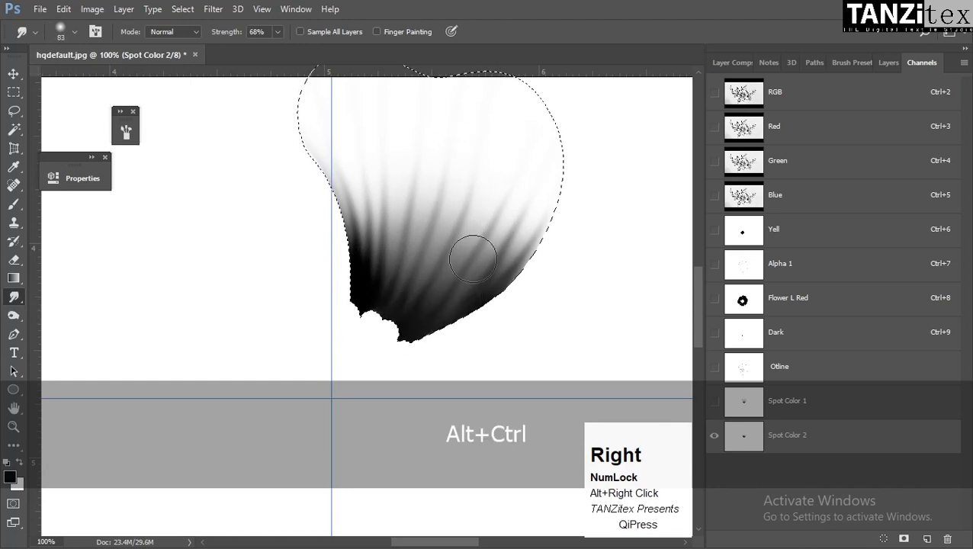
drag(426, 301, 402, 289)
alt+right_click(399, 292)
key(ctrl+alt)
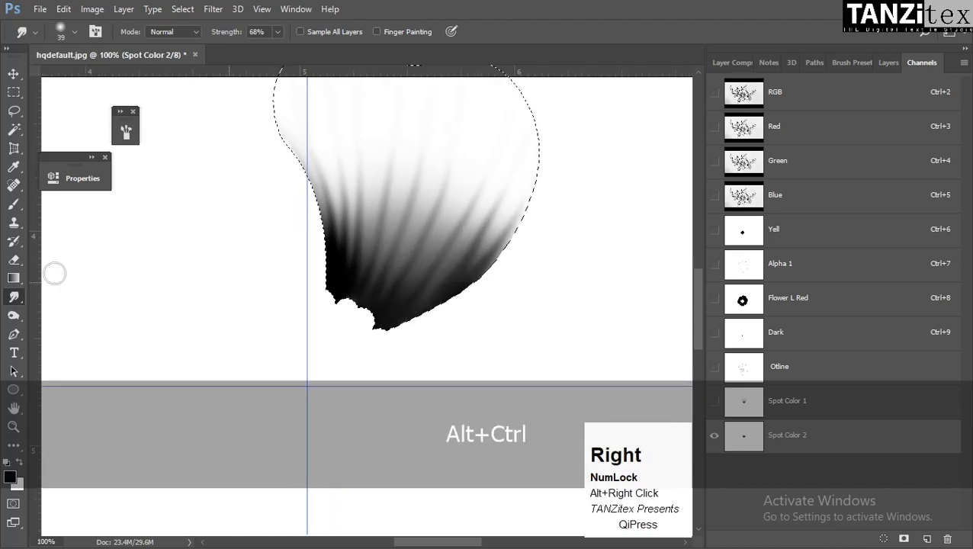
Darken the petal's streaks with a 47 px Burn brush on Shadows at 10% exposure, after undoing a trial at 20%
right_click(14, 296)
right_click(14, 315)
click(53, 328)
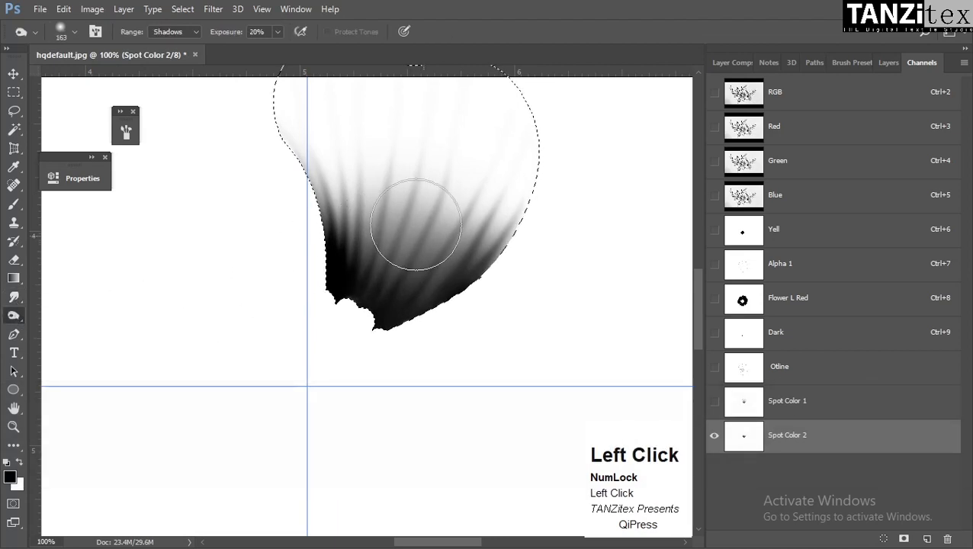
alt+right_click(401, 222)
key(ctrl+alt)
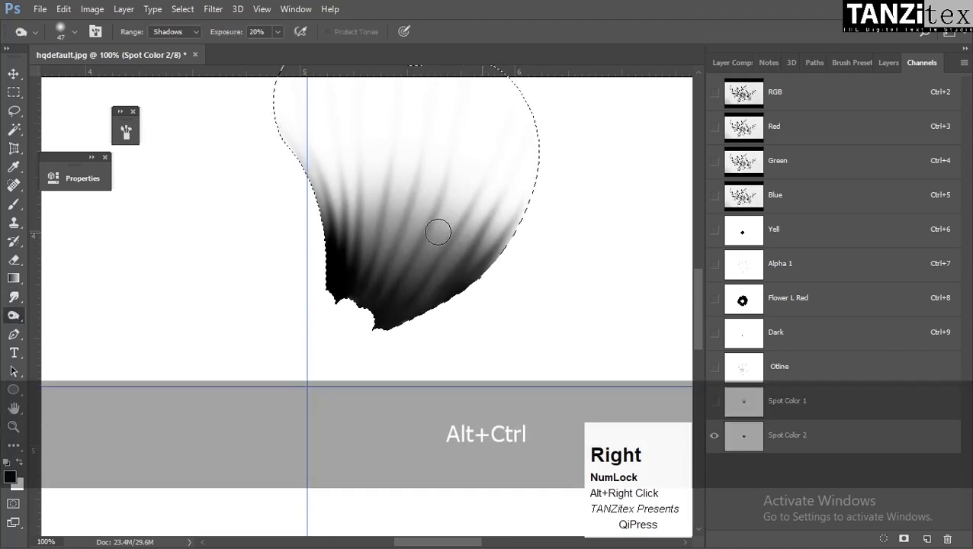
mouse_move(421, 288)
mouse_down()
mouse_move(482, 184)
mouse_move(445, 284)
mouse_move(440, 268)
mouse_move(479, 247)
mouse_move(439, 315)
mouse_up()
key(ctrl+alt+z)
key(ctrl+z)
key(1)
click(475, 167)
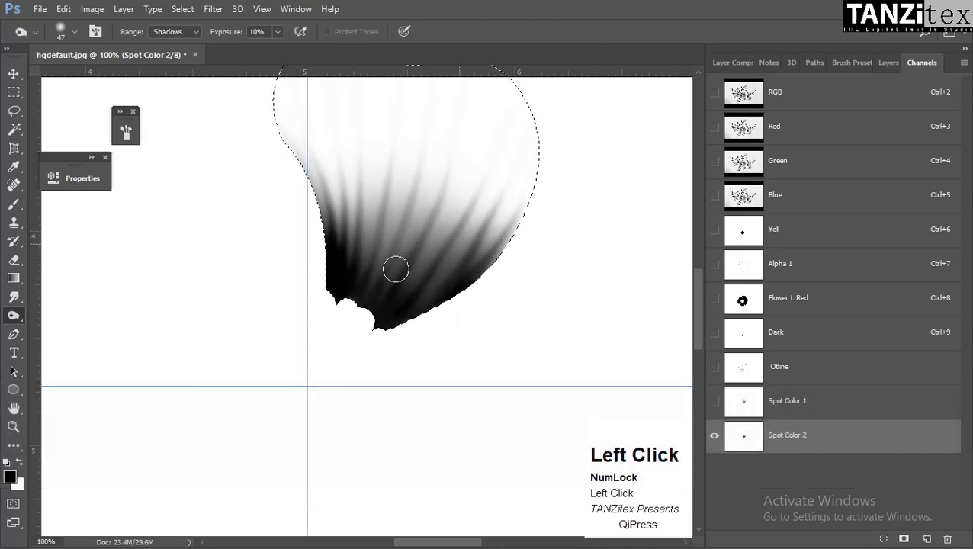
mouse_move(424, 140)
mouse_down()
mouse_move(392, 240)
mouse_move(417, 153)
mouse_move(357, 265)
mouse_up()
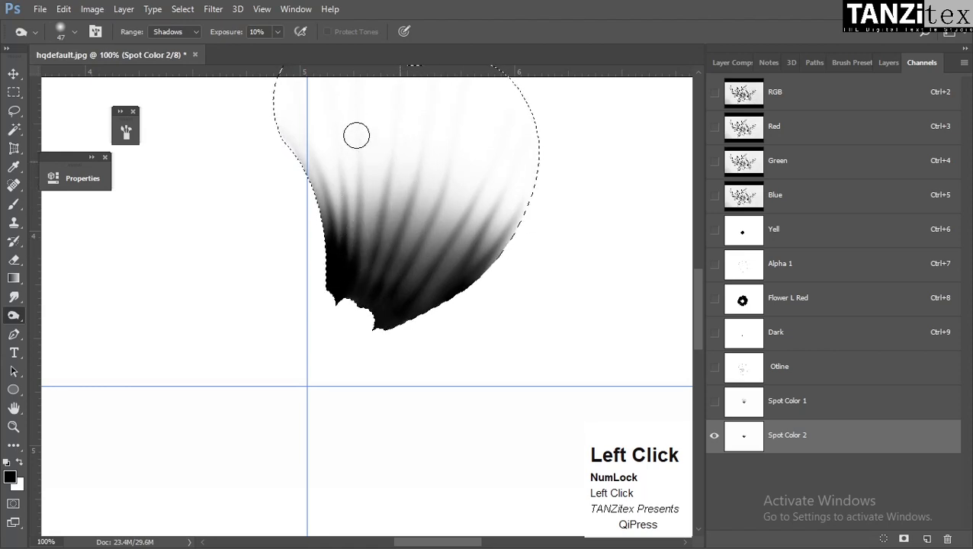
ctrl+alt+click(435, 217)
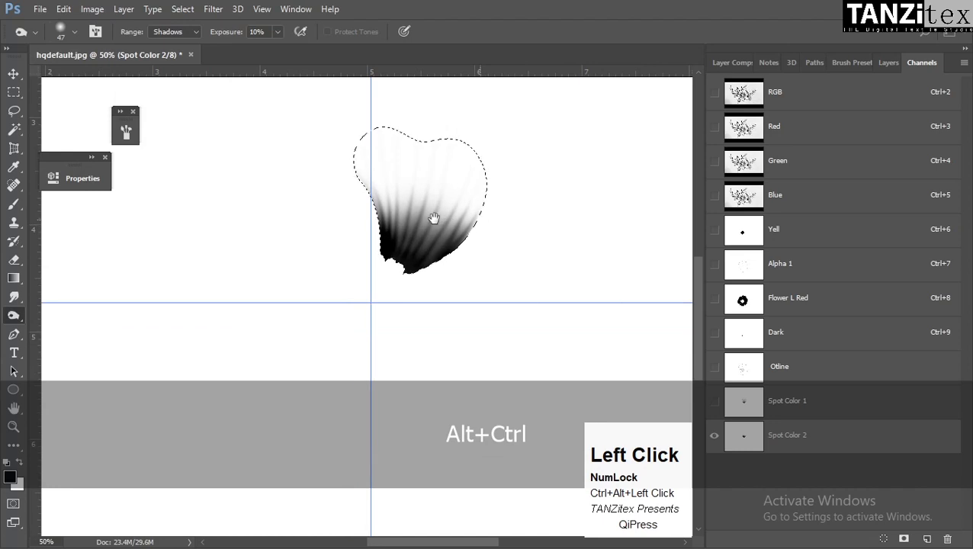
Smudge the petal's dark streaks higher with a 155 px Smudge brush at 45% strength, undoing an unsatisfactory stroke
right_click(14, 297)
click(46, 342)
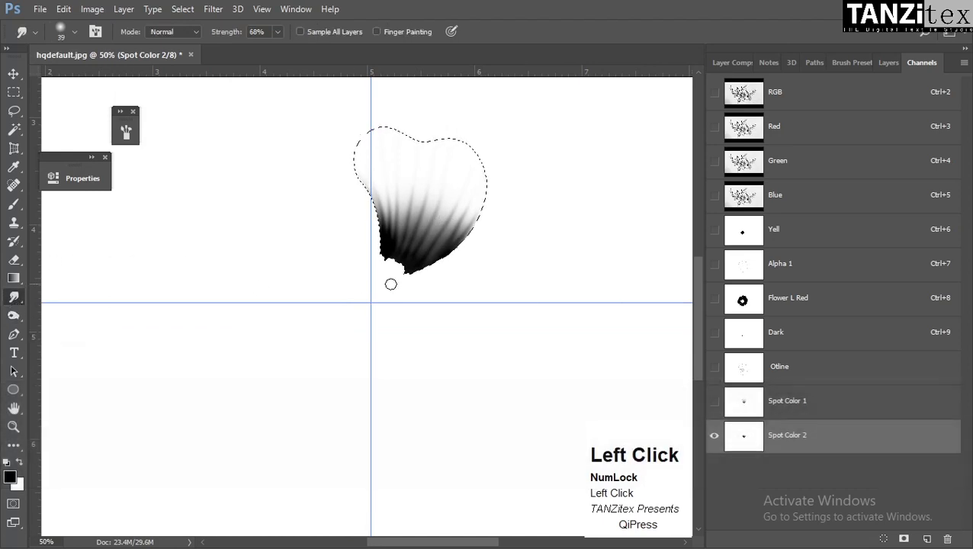
key(4)
key(5)
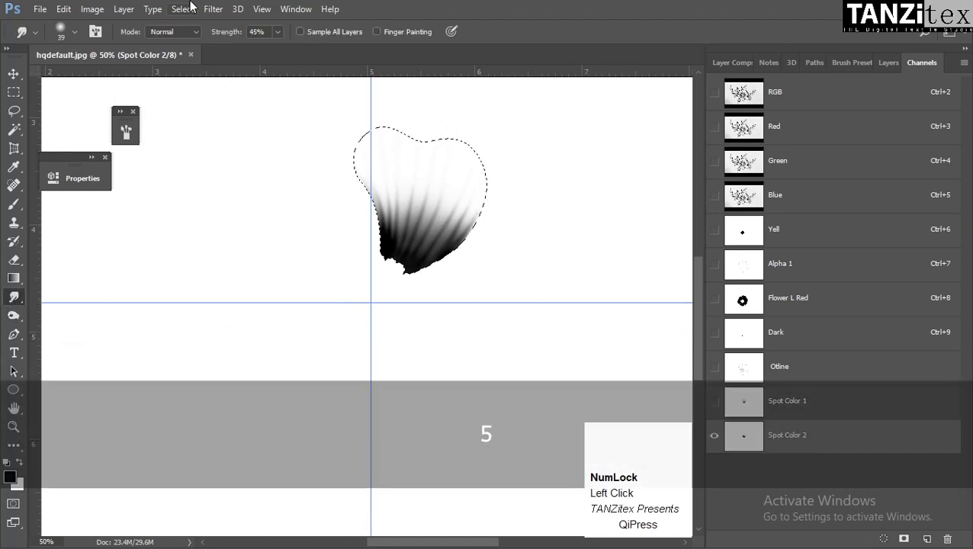
alt+right_click(465, 263)
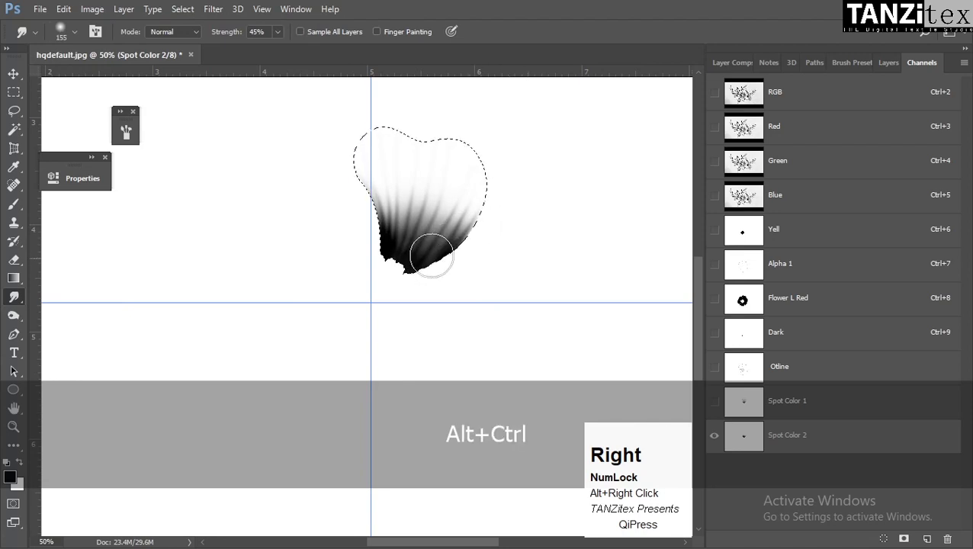
mouse_move(436, 251)
mouse_down()
mouse_move(489, 80)
mouse_move(457, 214)
mouse_move(482, 71)
mouse_move(466, 199)
mouse_move(504, 166)
mouse_up()
key(ctrl+z)
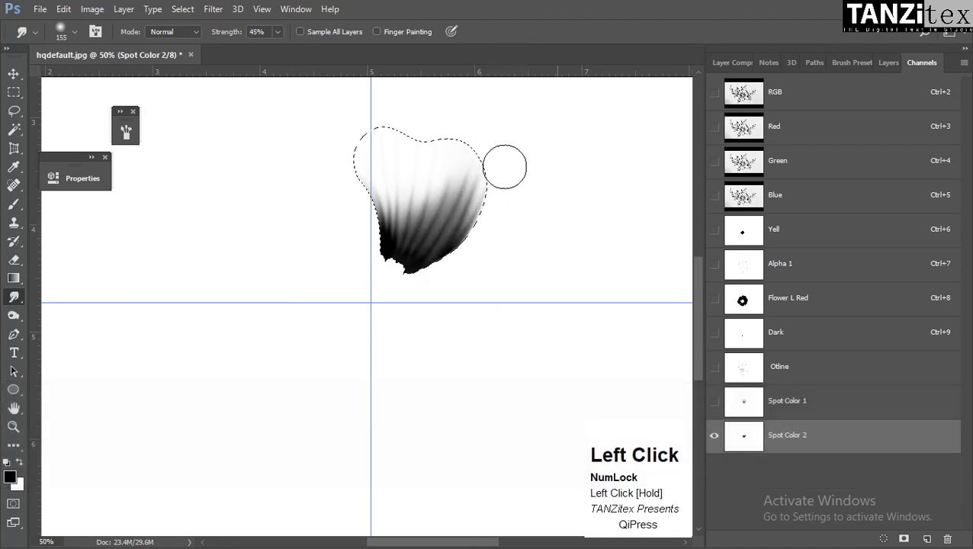
mouse_move(407, 231)
mouse_down()
mouse_move(393, 32)
mouse_move(387, 211)
mouse_move(360, 113)
mouse_move(421, 120)
mouse_move(350, 188)
mouse_up()
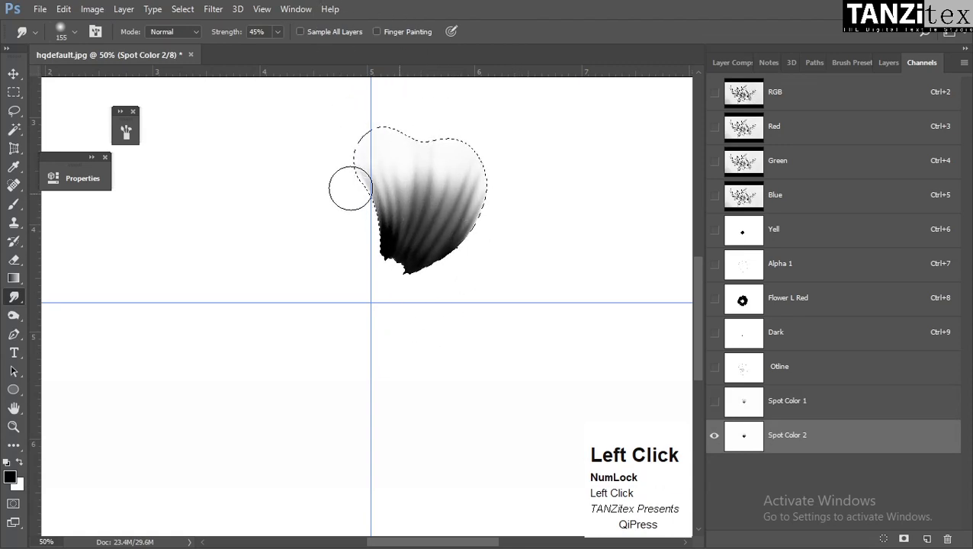
Smudge light gaps down between the streaks with a 53 px brush at 30% strength, after undoing trial strokes at 50%
alt+right_click(435, 218)
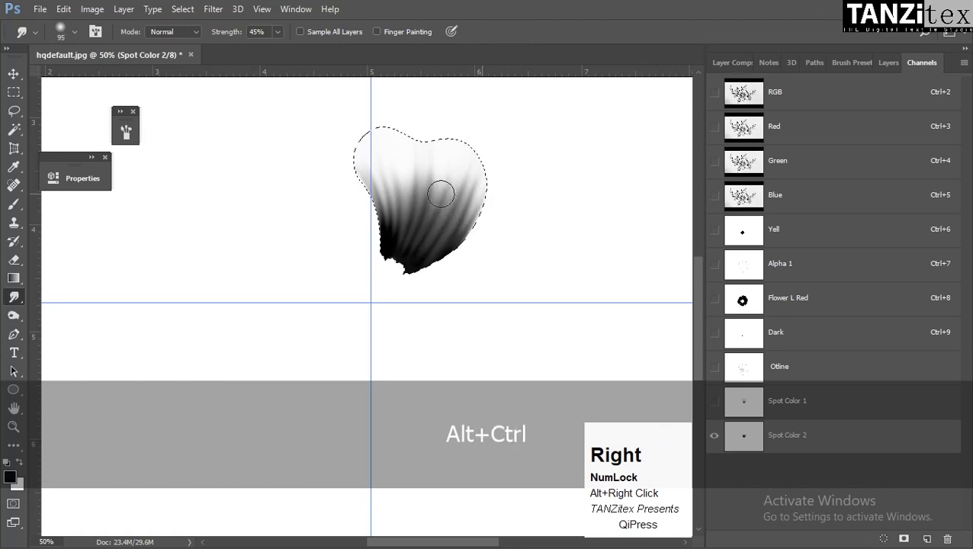
ctrl+click(441, 194)
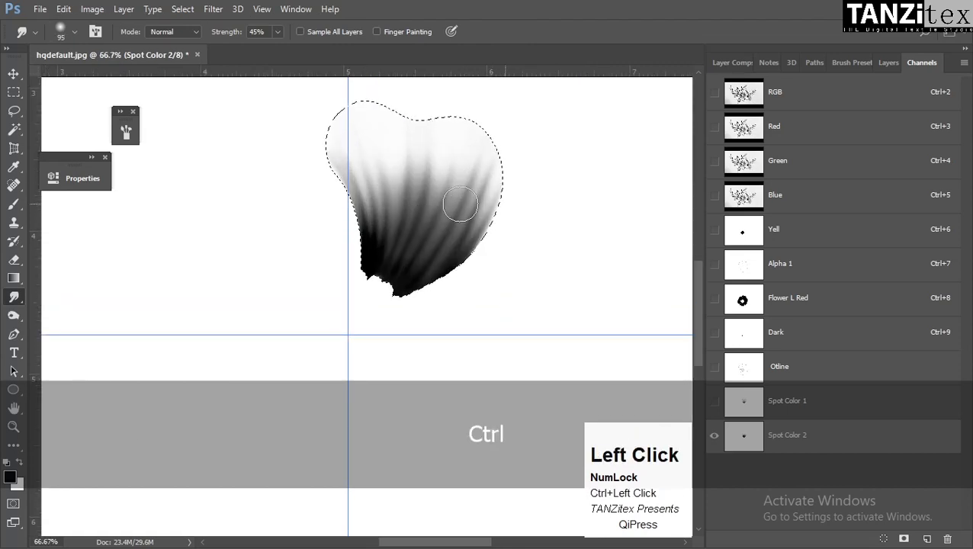
key(5)
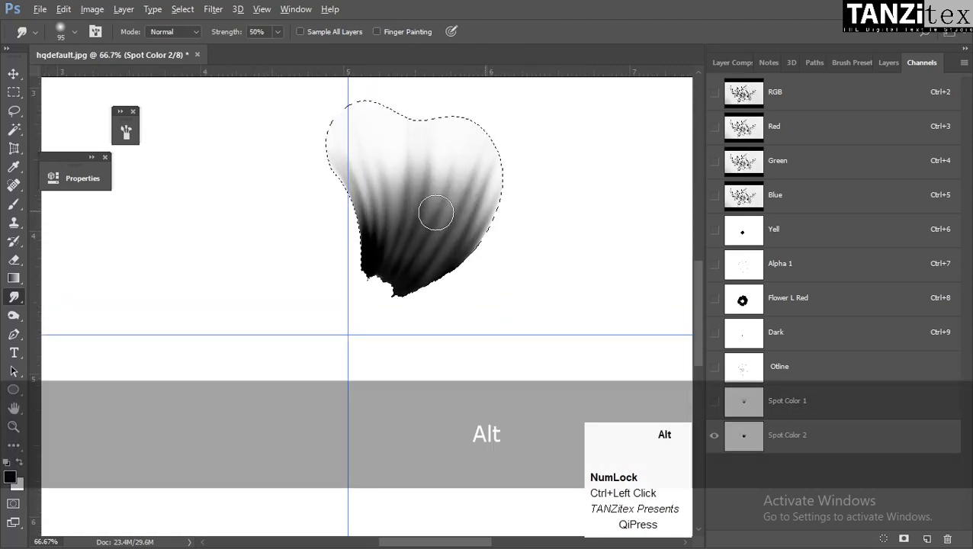
alt+right_click(436, 213)
drag(440, 193, 421, 245)
key(ctrl+z)
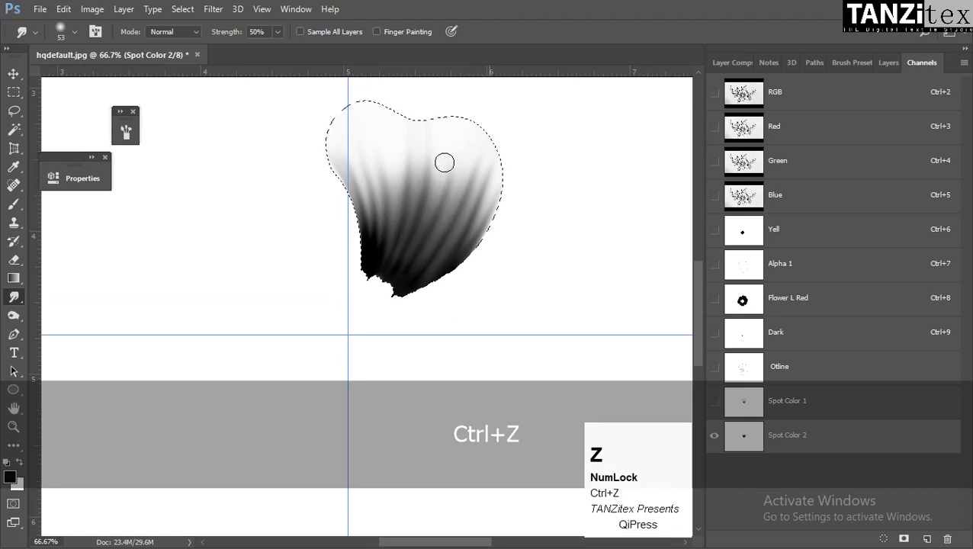
mouse_move(445, 162)
mouse_down()
mouse_move(363, 329)
mouse_move(473, 181)
mouse_move(442, 178)
mouse_move(399, 296)
mouse_move(459, 172)
mouse_move(416, 265)
mouse_move(483, 168)
mouse_move(415, 292)
mouse_up()
key(ctrl+z)
key(3)
mouse_move(486, 196)
mouse_down()
mouse_move(411, 309)
mouse_move(424, 235)
mouse_move(408, 177)
mouse_move(414, 158)
mouse_move(398, 238)
mouse_move(356, 270)
mouse_up()
mouse_move(386, 204)
mouse_down()
mouse_move(343, 288)
mouse_move(370, 186)
mouse_move(354, 307)
mouse_up()
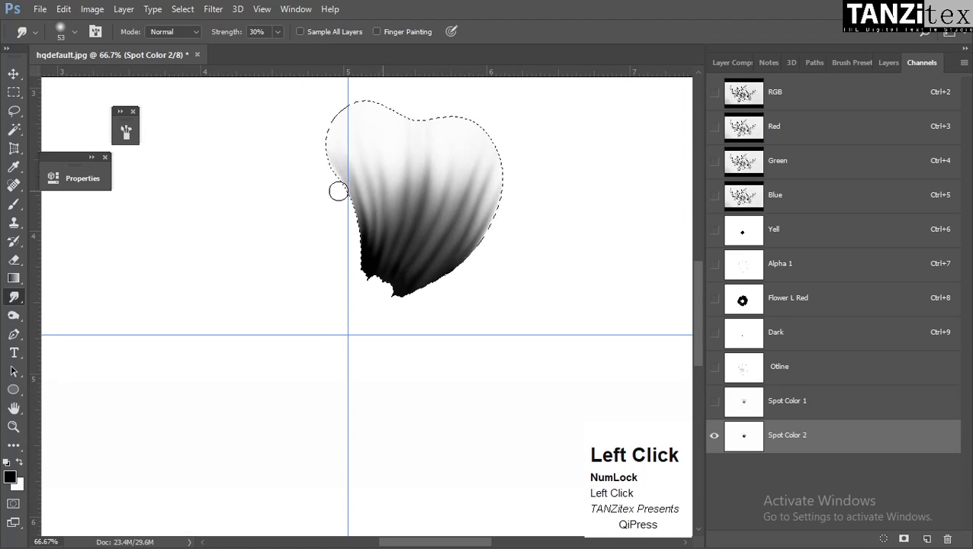
Show the Flower L Red channel and change the ink color of Spot Color 2 to a vivid pinkish red
click(714, 298)
double_click(822, 429)
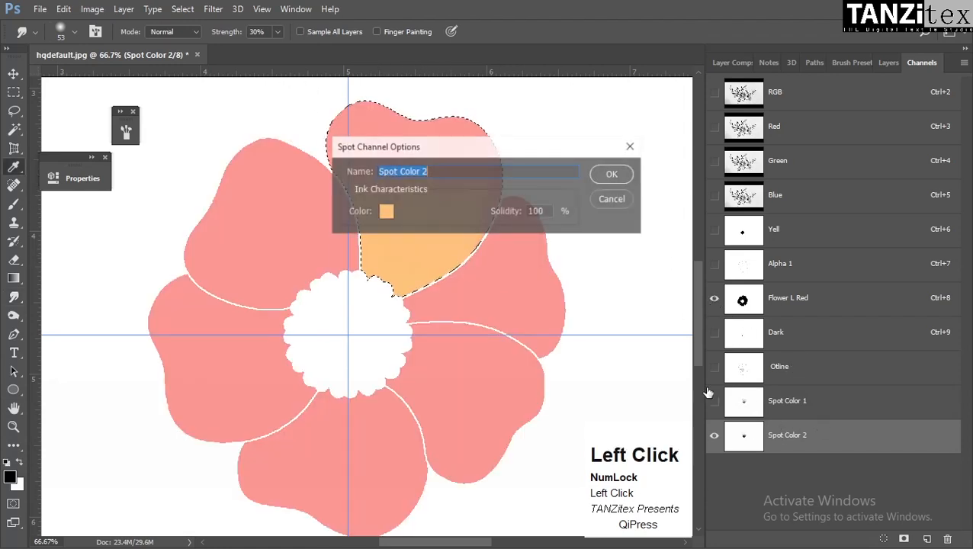
click(385, 214)
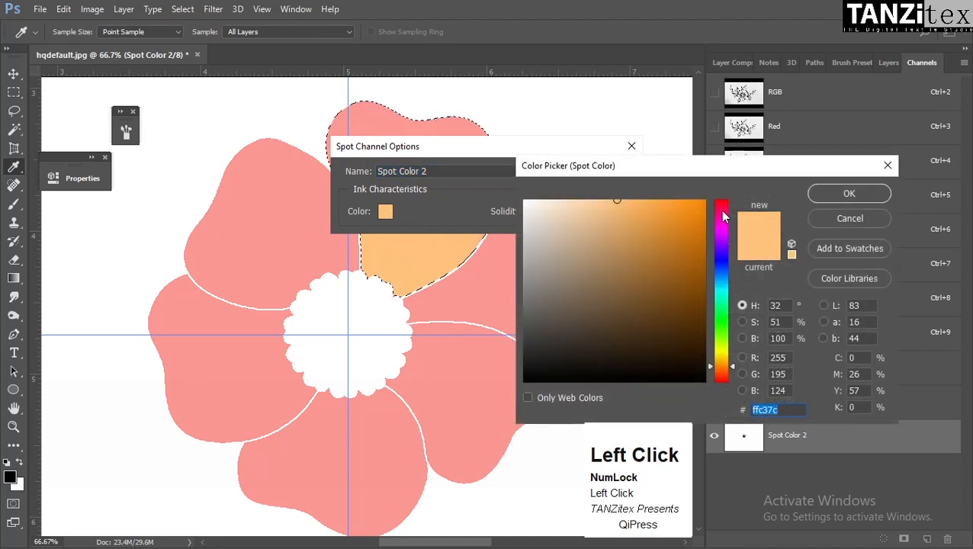
click(721, 212)
click(831, 196)
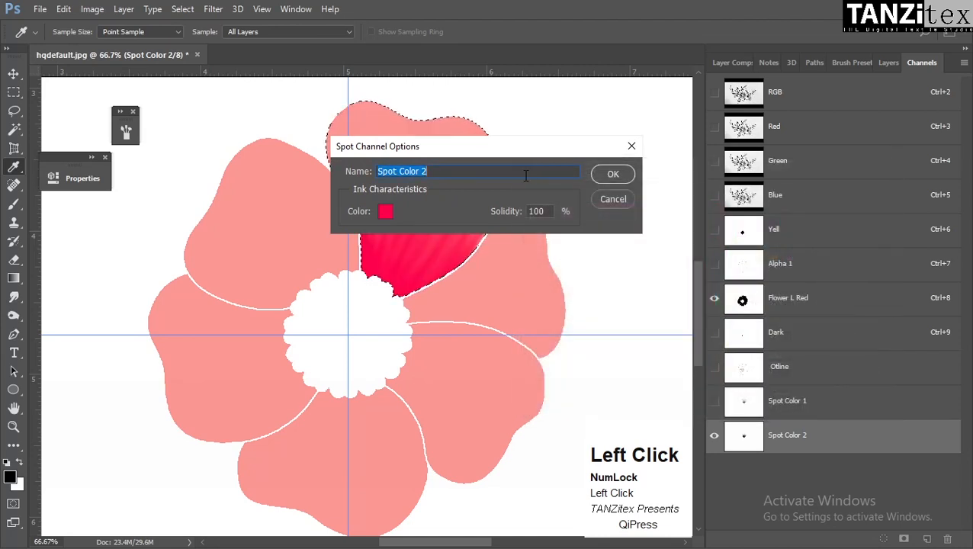
click(614, 171)
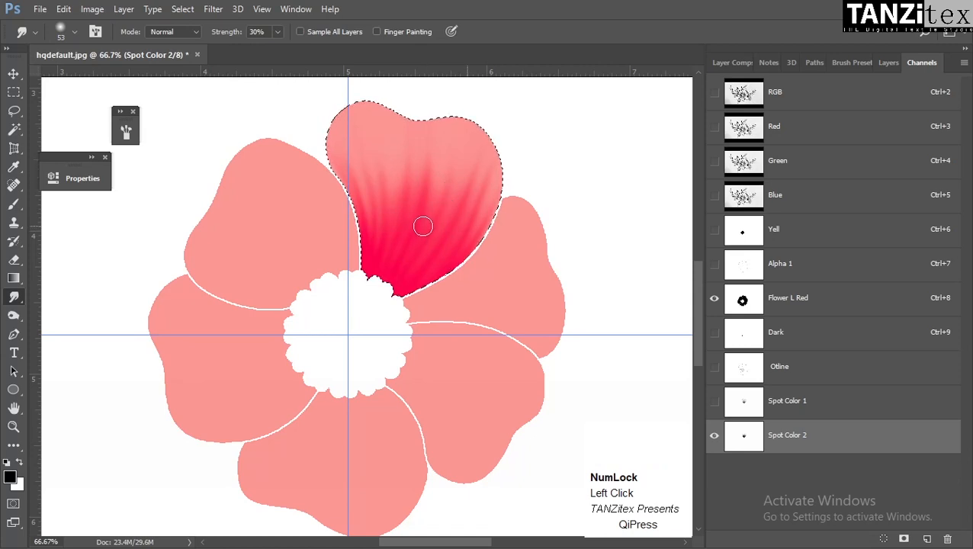
Copy the petal shading from Spot Color 2 and paste it into a new alpha channel
key(ctrl)
key(ctrl+c)
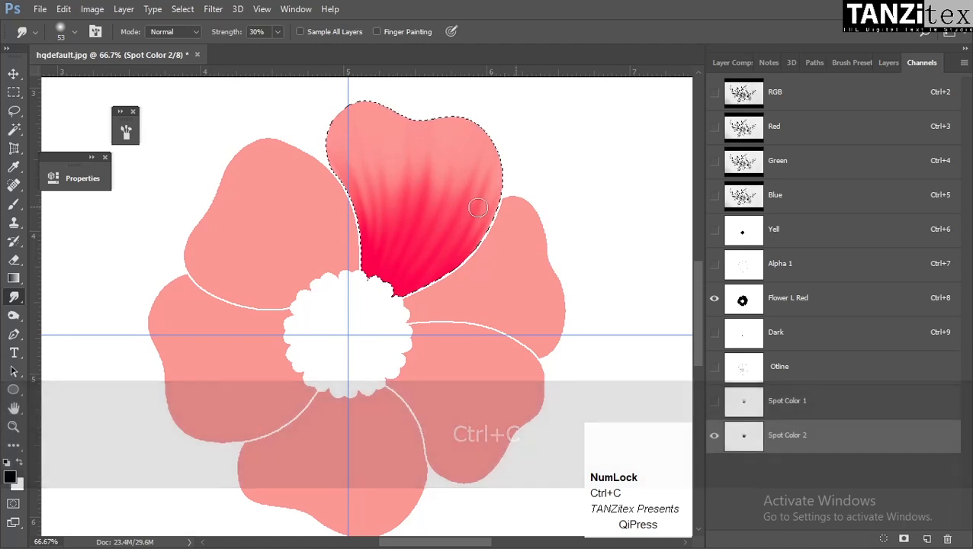
click(925, 537)
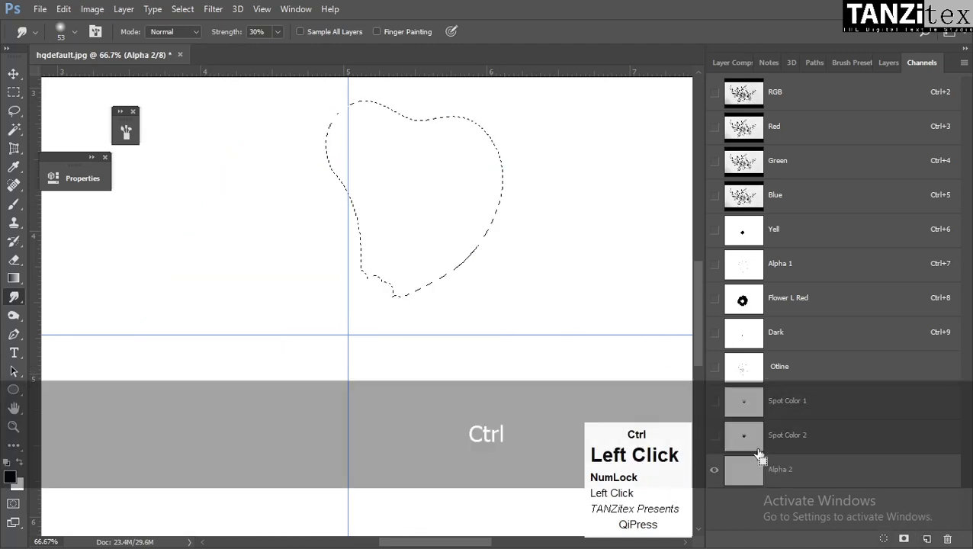
key(ctrl+v)
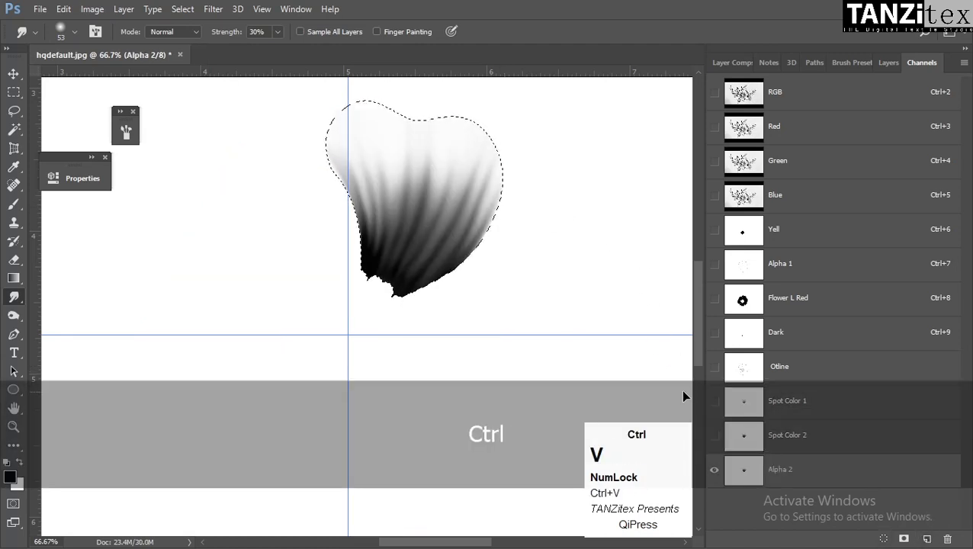
Apply Levels to the pasted petal shading with midtone input 1.30 and white input 89
key(ctrl+l)
drag(216, 392, 170, 388)
drag(304, 389, 297, 393)
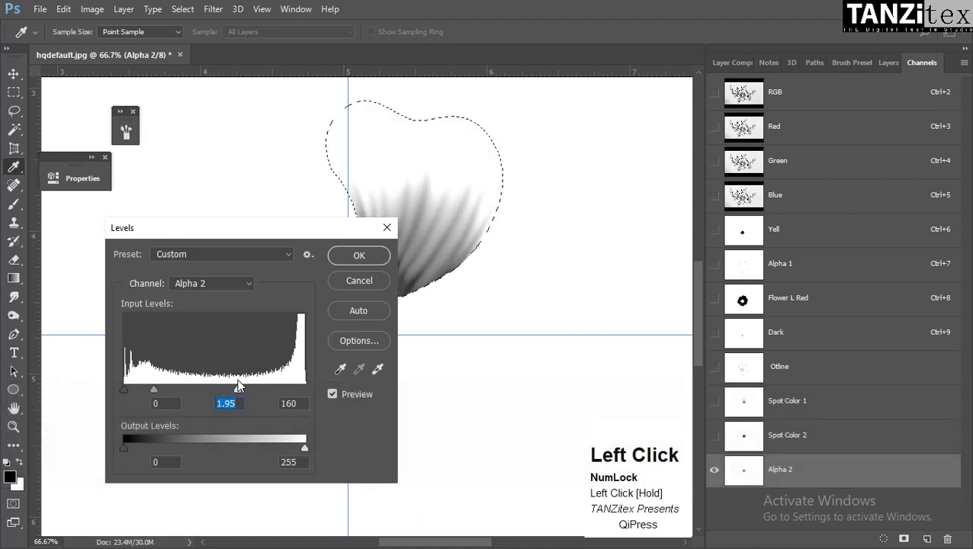
drag(231, 383, 149, 389)
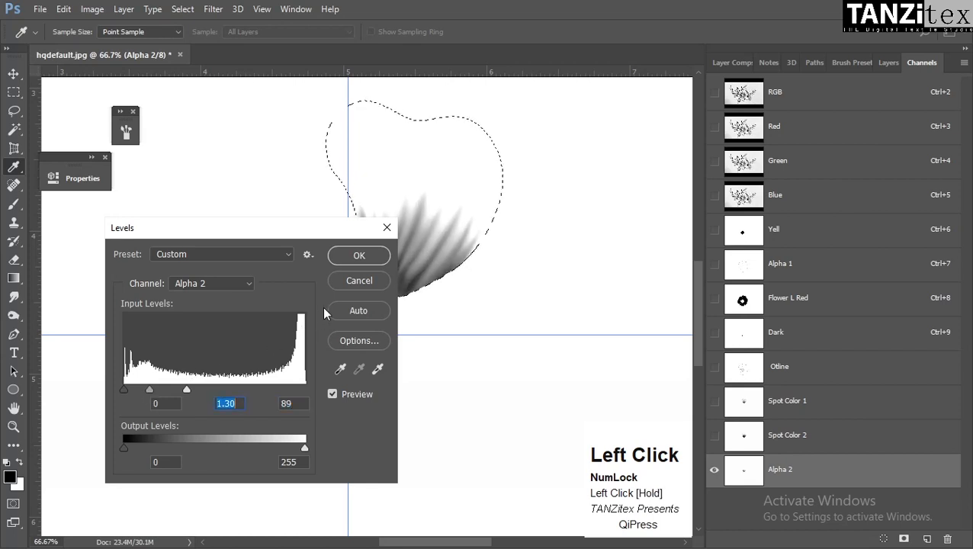
click(371, 258)
Darken the base of the petal shading with a 65 px Burn brush on Midtones at 10% exposure
ctrl+click(446, 229)
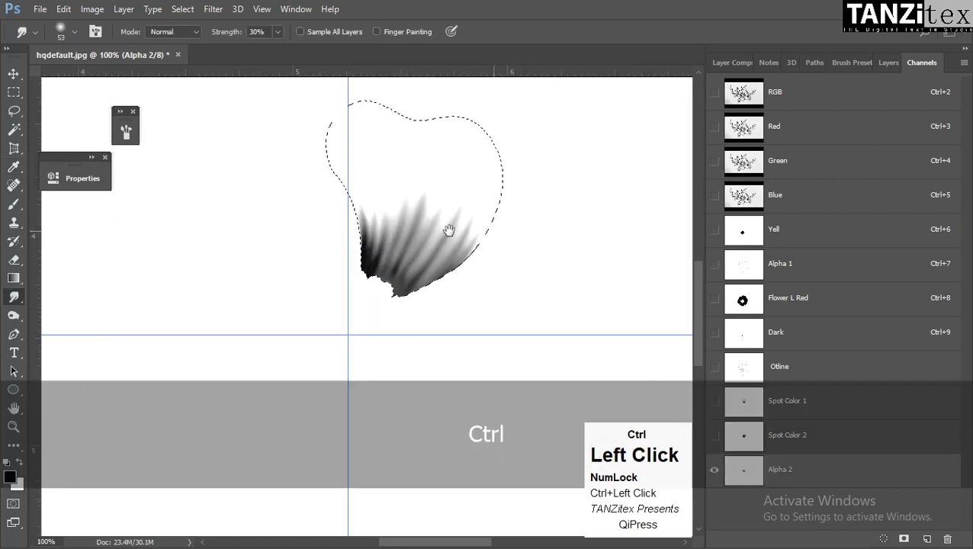
drag(419, 192, 418, 193)
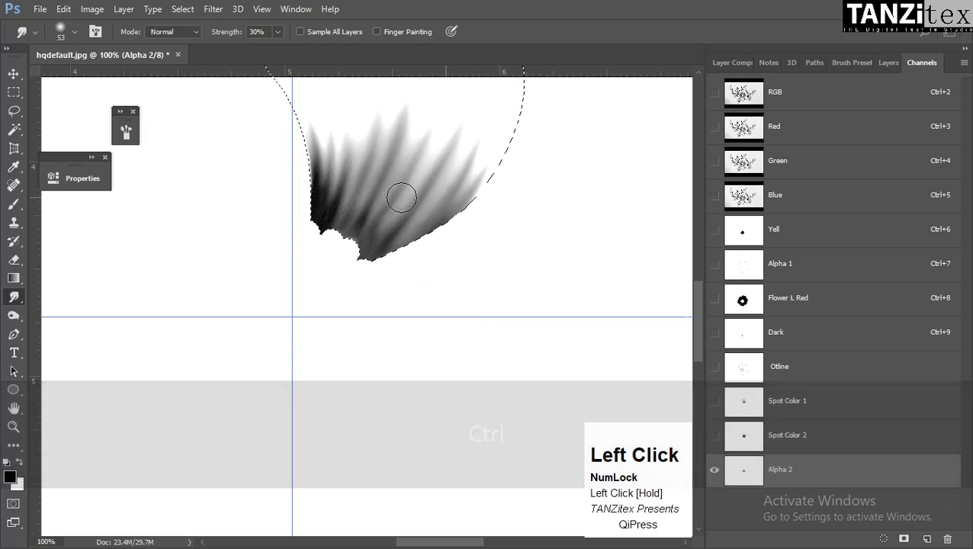
key(o)
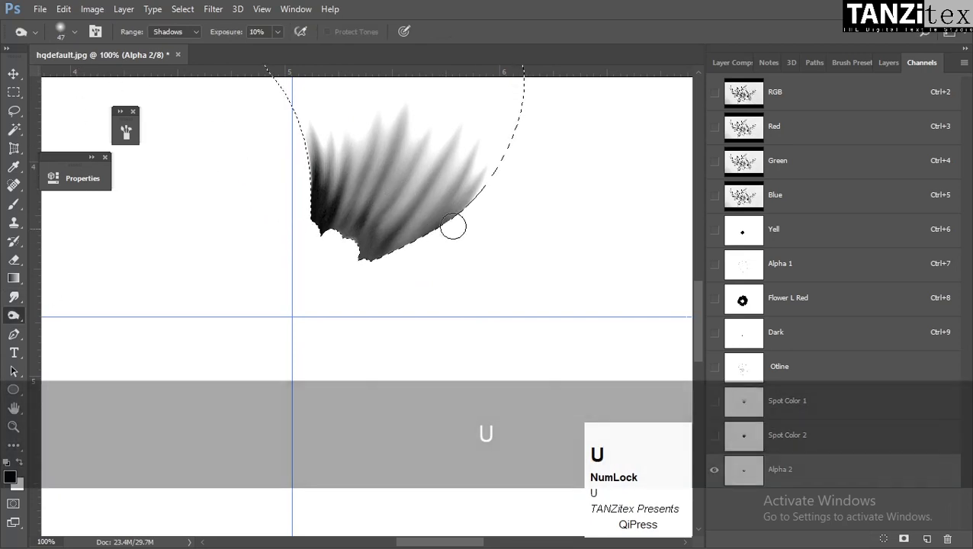
alt+right_click(348, 219)
click(174, 31)
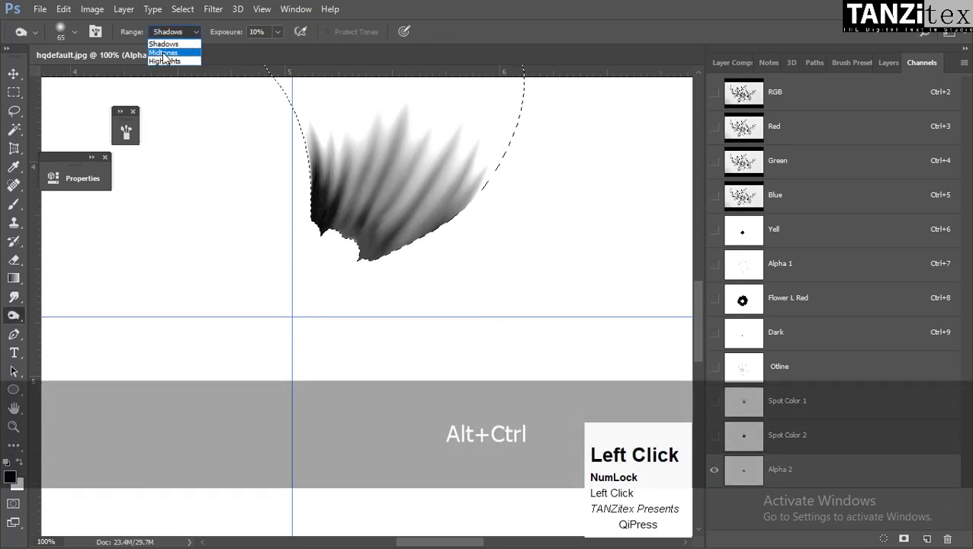
click(164, 46)
mouse_move(363, 264)
mouse_down()
mouse_move(369, 226)
mouse_move(359, 215)
mouse_move(372, 229)
mouse_move(369, 282)
mouse_move(384, 257)
mouse_move(356, 216)
mouse_move(381, 277)
mouse_move(395, 249)
mouse_move(434, 245)
mouse_move(357, 268)
mouse_move(415, 223)
mouse_move(321, 226)
mouse_up()
Lighten the gaps between the streaks with a 42 px Dodge brush on Highlights at 55% exposure, undoing an unsatisfactory stroke
key(space)
drag(367, 259, 348, 317)
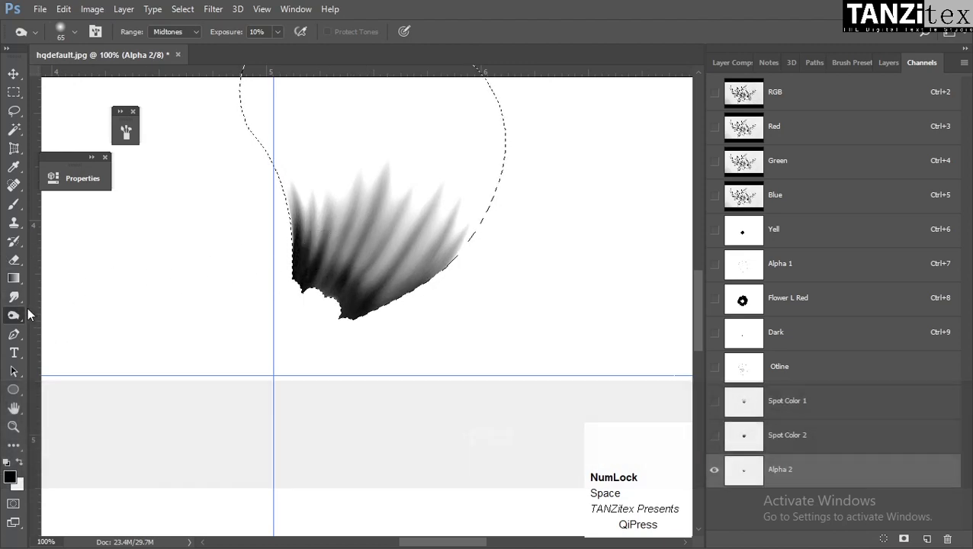
right_click(23, 310)
click(113, 312)
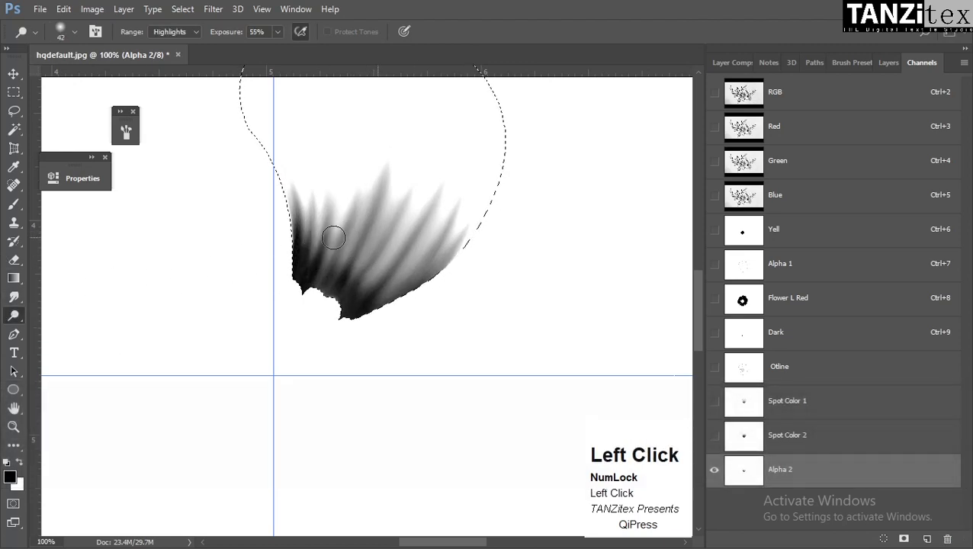
key(ctrl+z)
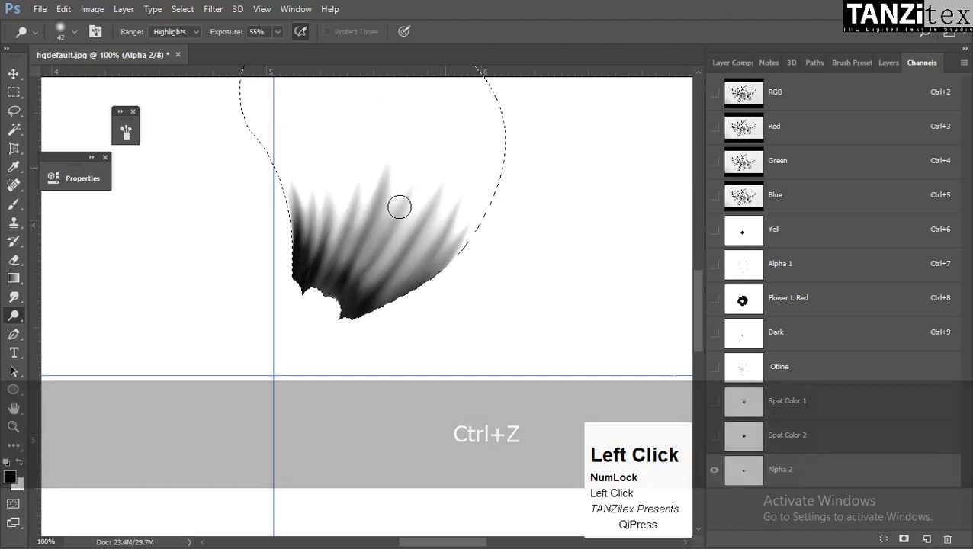
drag(399, 241, 428, 214)
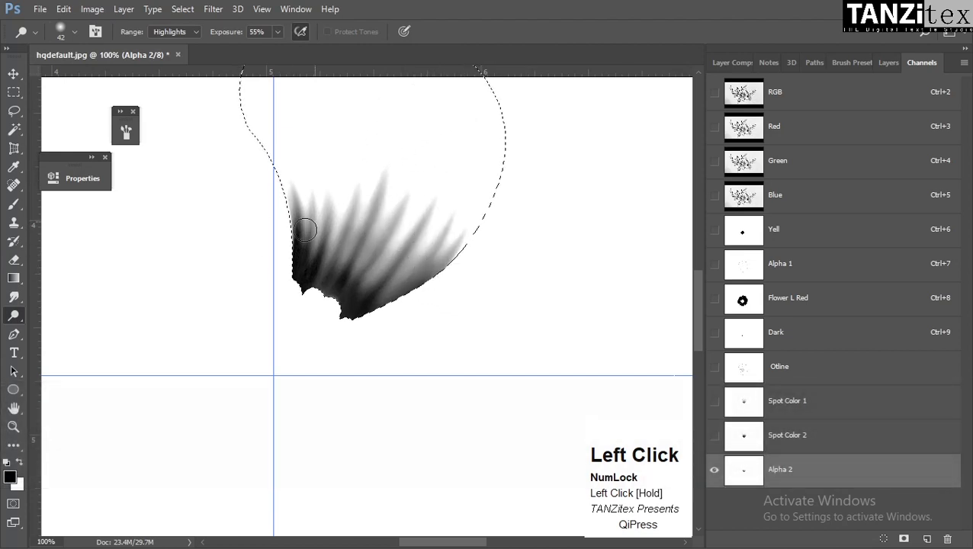
Smudge the light gaps down toward the petal's base with a 53 px Smudge brush at 30% strength
click(14, 297)
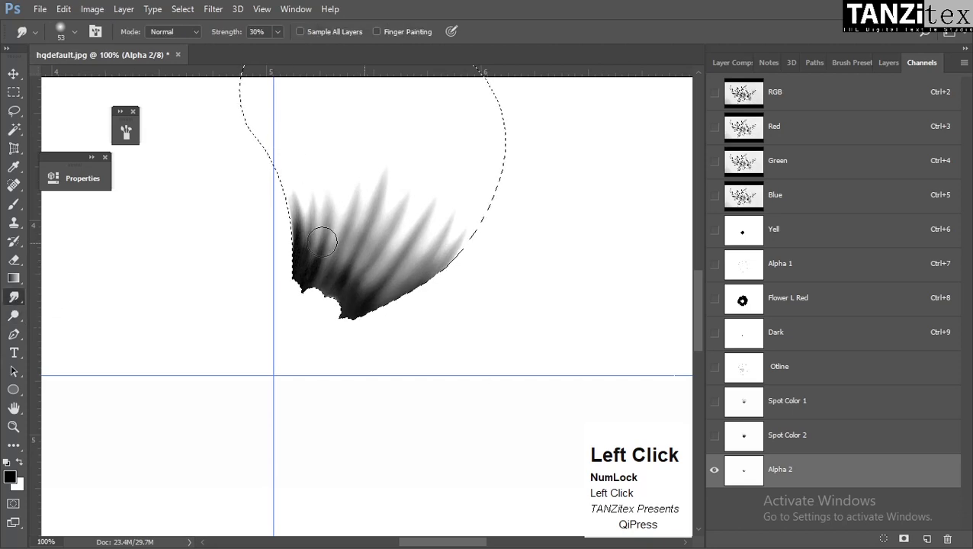
alt+right_click(304, 210)
mouse_move(302, 210)
mouse_down()
mouse_move(305, 247)
mouse_move(251, 371)
mouse_up()
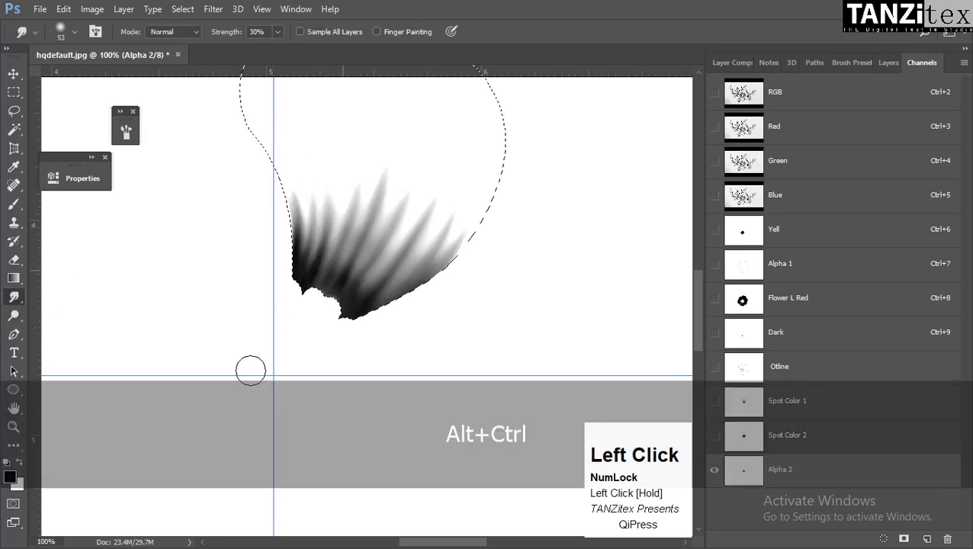
mouse_move(331, 233)
mouse_down()
mouse_move(292, 323)
mouse_move(391, 195)
mouse_move(317, 321)
mouse_up()
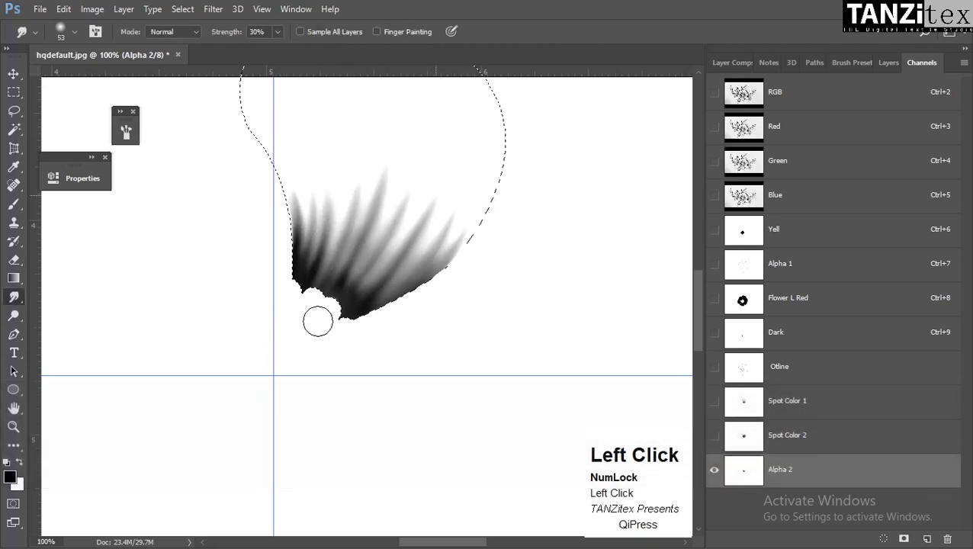
drag(413, 240, 234, 375)
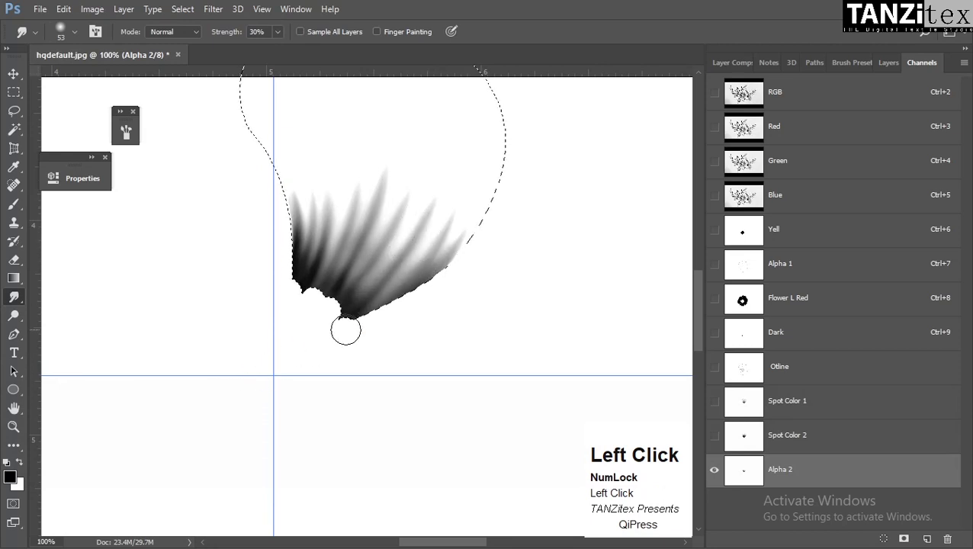
Refine the gaps between the right-hand streaks with a 29 px Smudge brush at 45% strength, undoing an unsatisfactory stroke
alt+right_click(440, 264)
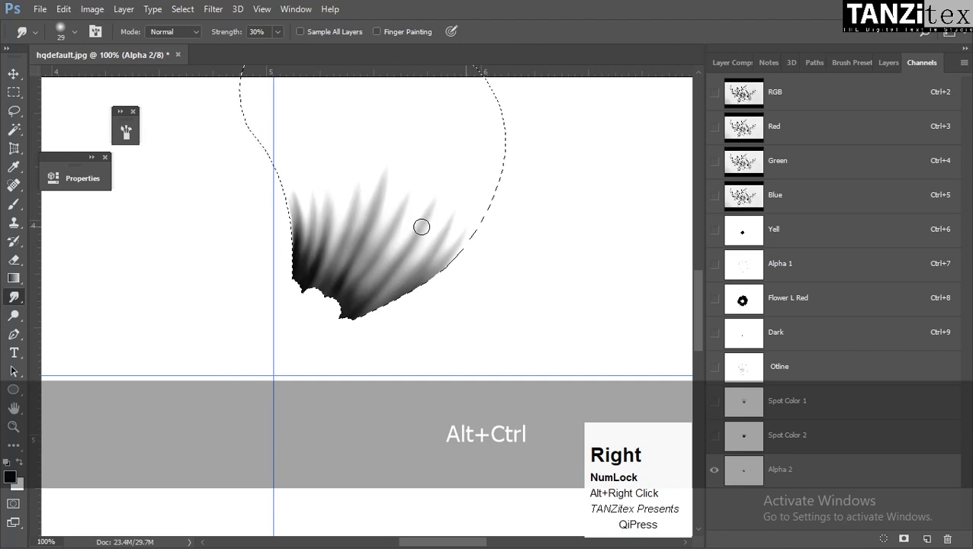
key(4)
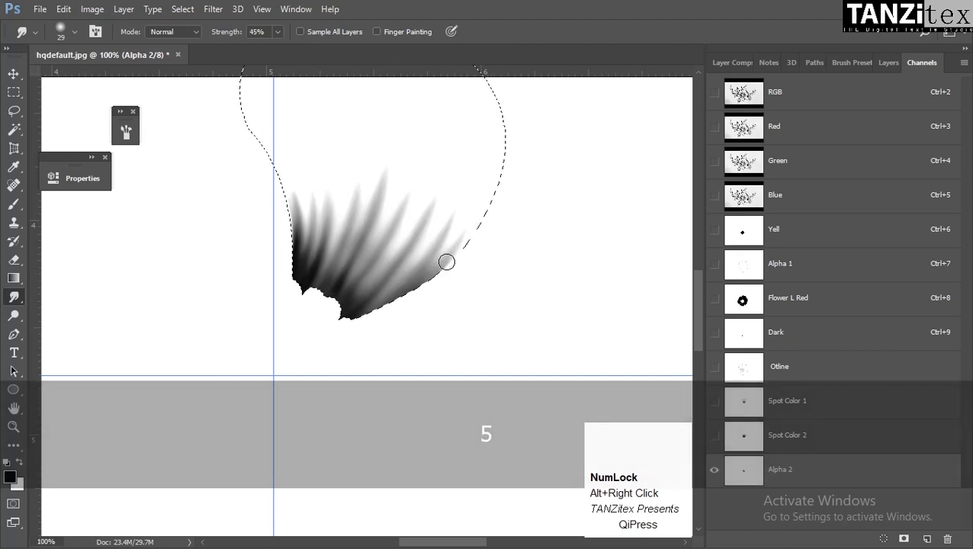
drag(451, 241, 308, 330)
key(ctrl+z)
click(419, 286)
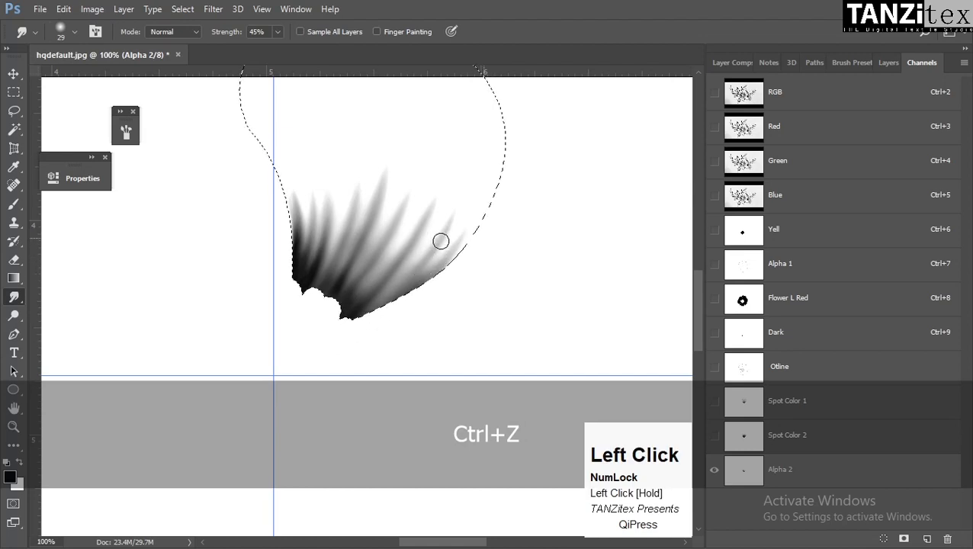
drag(441, 241, 369, 320)
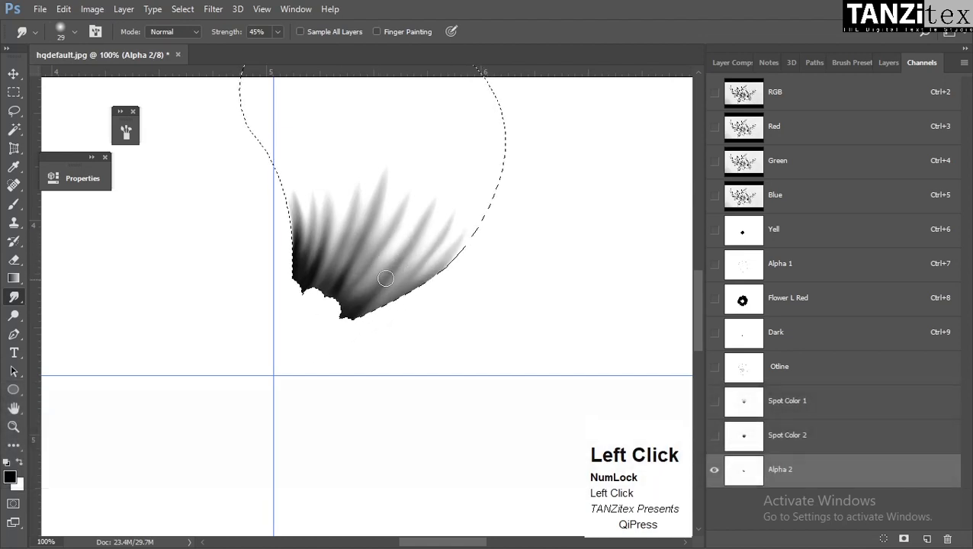
Smudge the gaps between the left-hand streaks down to the petal's base with the 29 px Smudge brush at 45% strength
key(ctrl+z)
drag(382, 230, 272, 305)
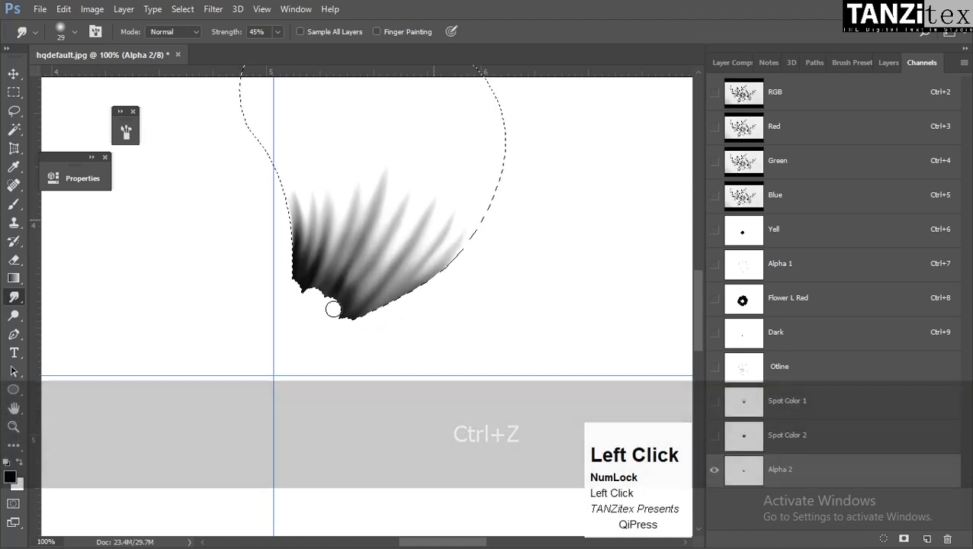
drag(363, 223, 313, 294)
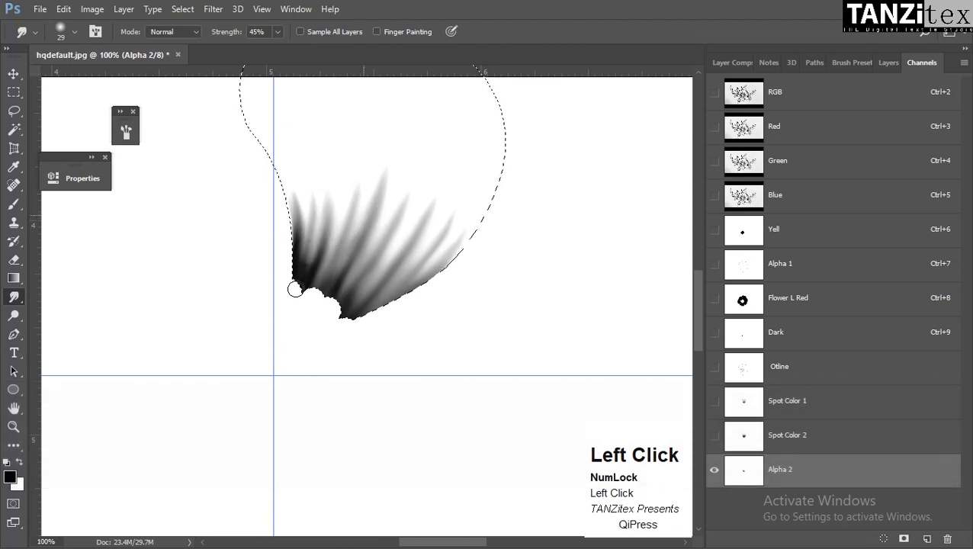
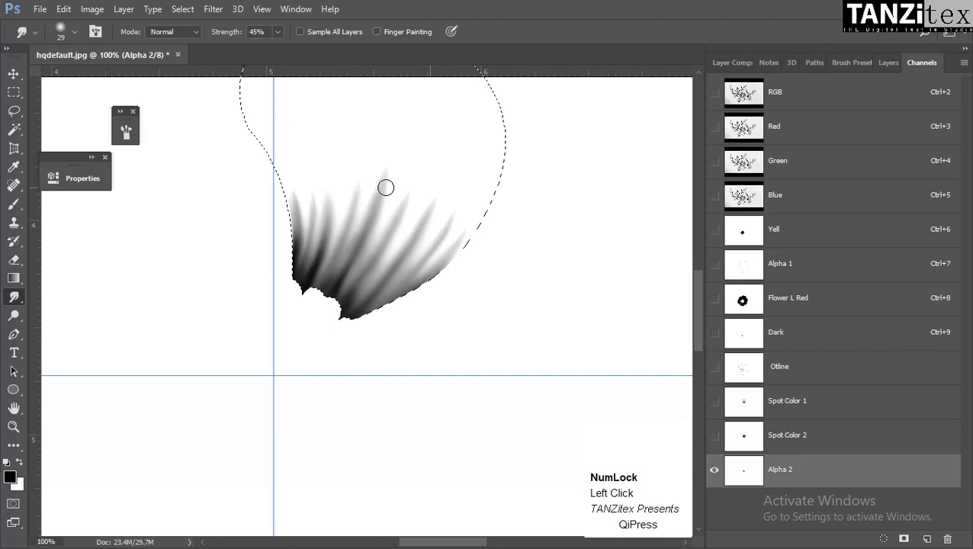
Pull the central streak upward with a 39 px Smudge brush at 65% strength, undoing the first stroke
key(5)
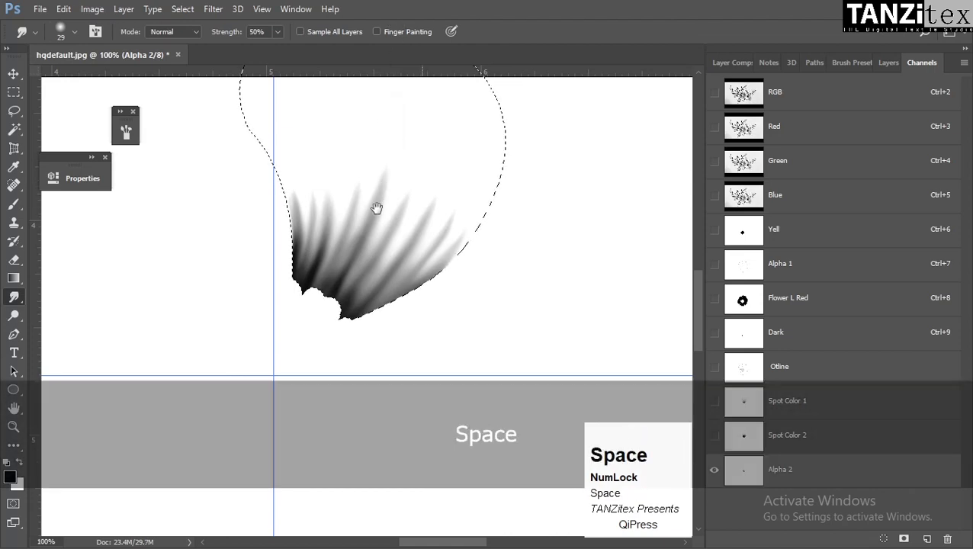
drag(375, 207, 367, 231)
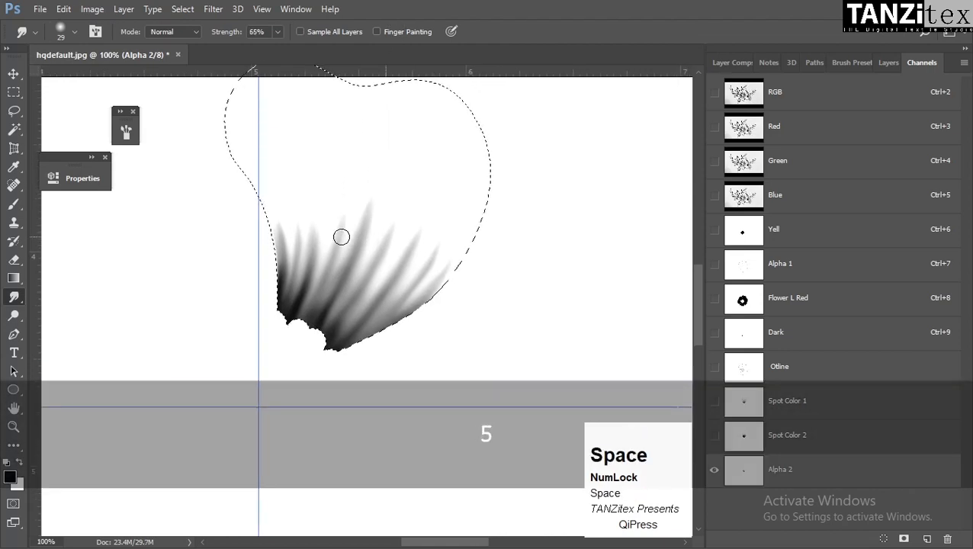
alt+right_click(342, 237)
drag(358, 238, 380, 170)
key(ctrl+z)
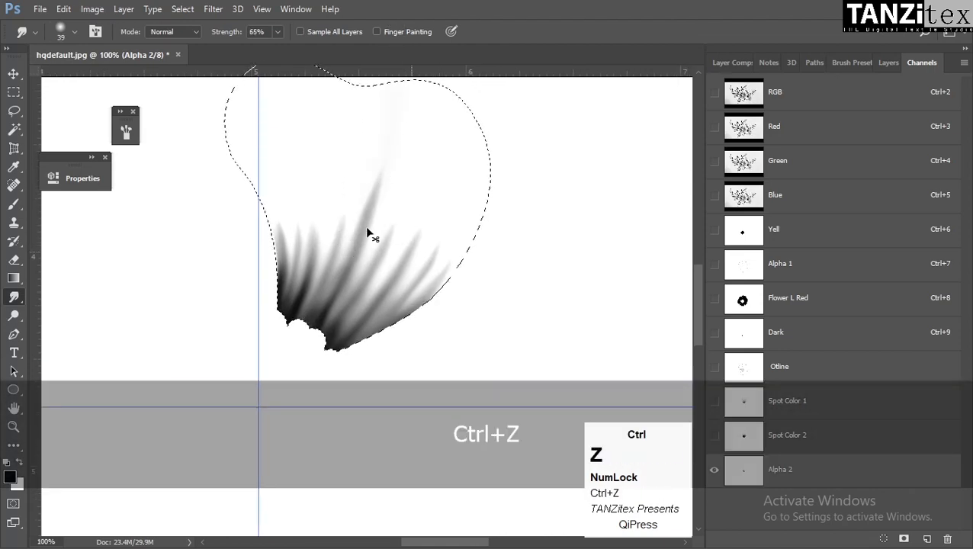
drag(369, 234, 372, 111)
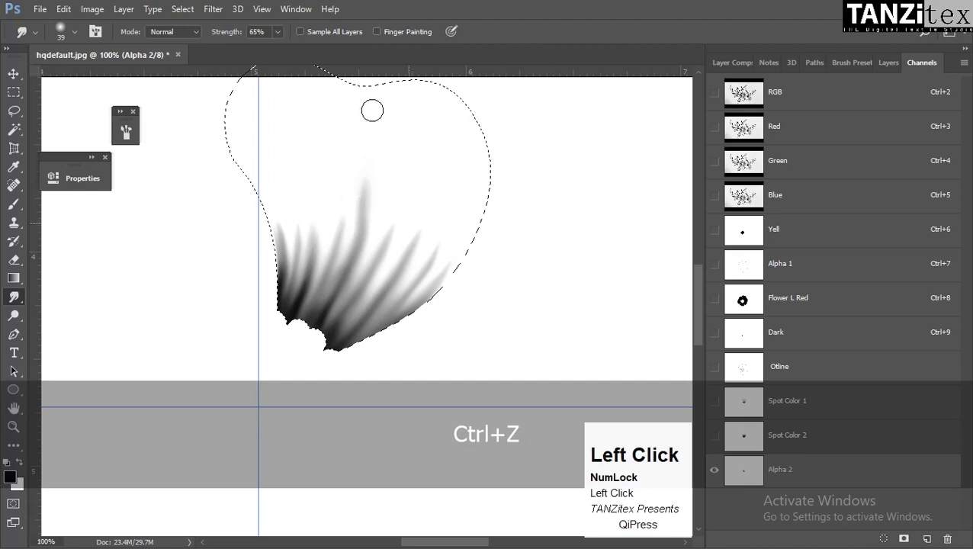
Show Spot Color 2 with Alpha 2 and smudge the streak tips up toward the petal's outer edge, undoing unsatisfactory strokes
click(715, 435)
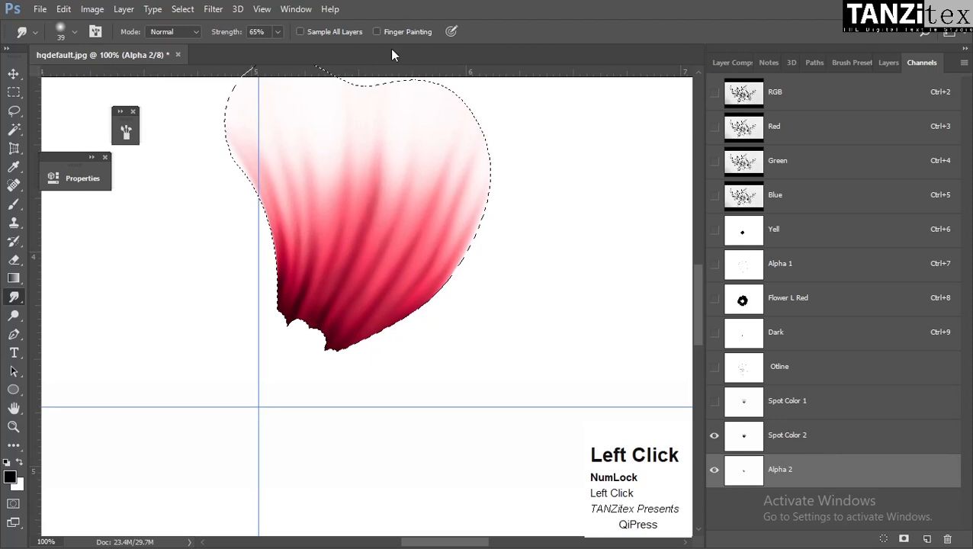
key(ctrl+z)
drag(372, 233, 375, 122)
key(ctrl+z)
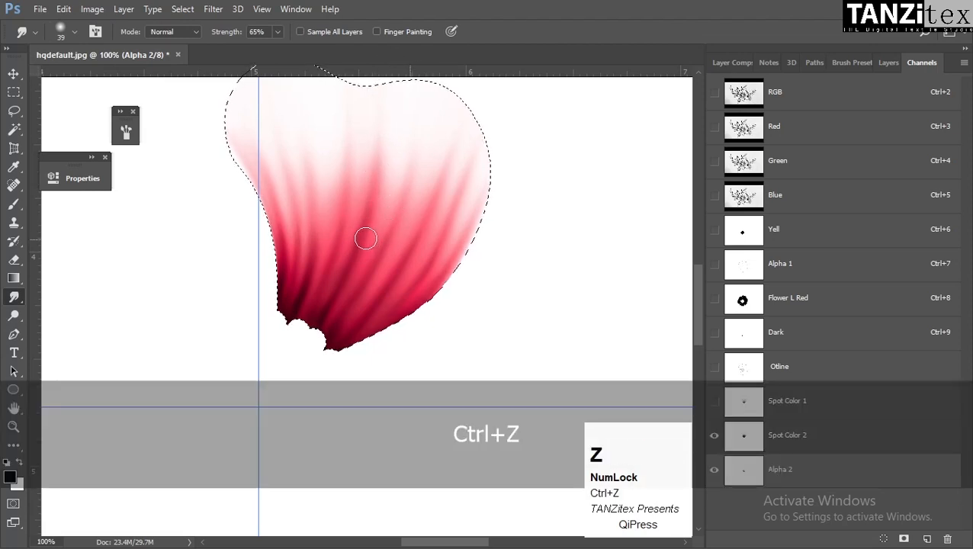
mouse_move(365, 233)
mouse_down()
mouse_move(390, 126)
mouse_move(390, 71)
mouse_up()
mouse_move(374, 258)
mouse_down()
mouse_move(357, 300)
mouse_move(407, 192)
mouse_move(426, 107)
mouse_up()
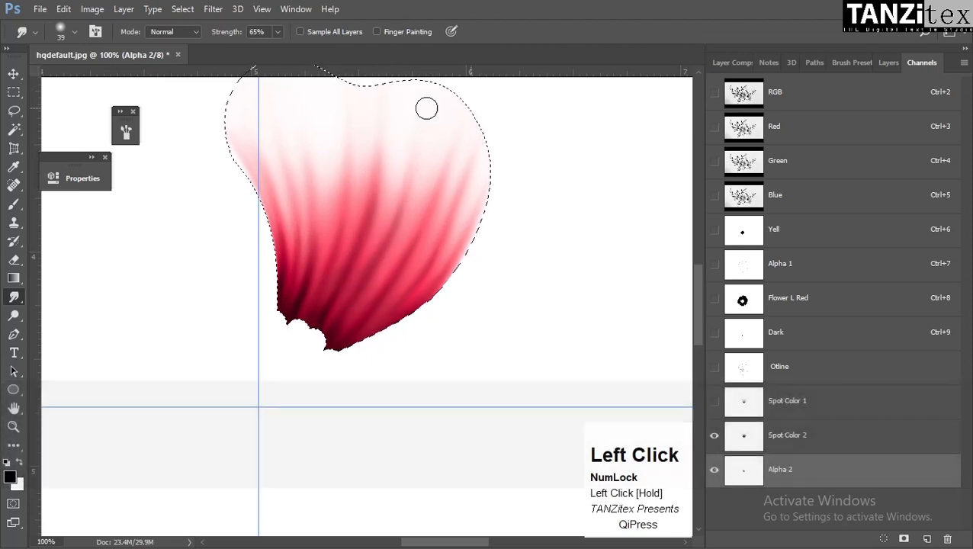
key(ctrl+z)
drag(376, 256, 417, 112)
key(ctrl+z)
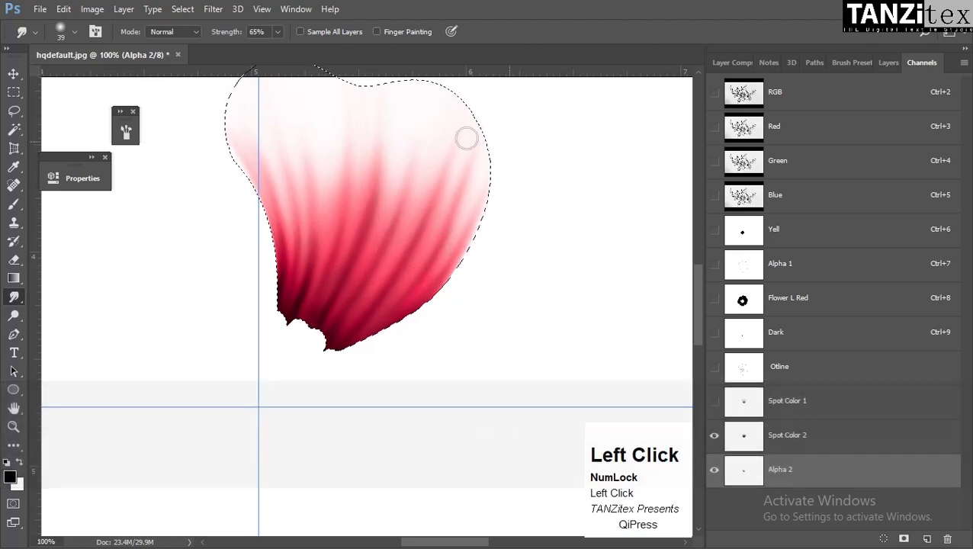
key(ctrl+z)
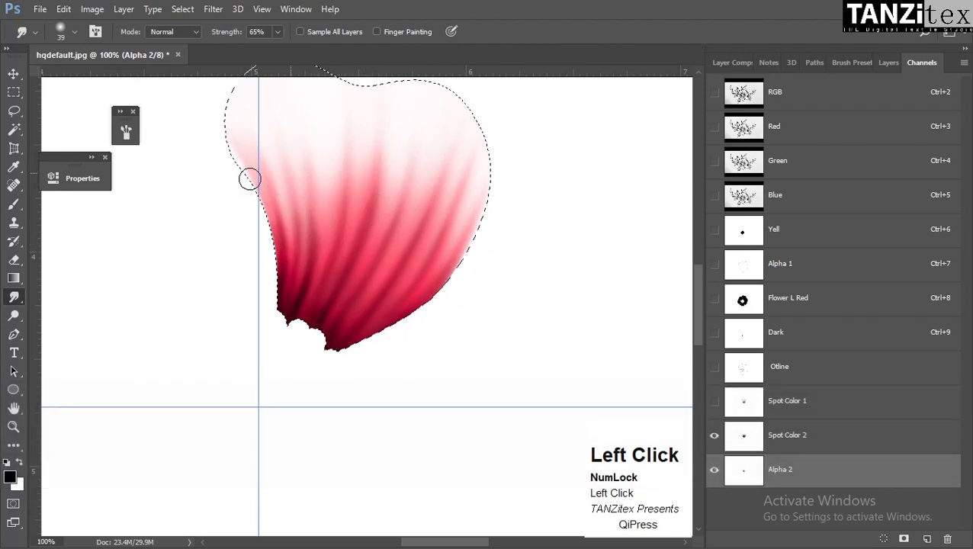
Hide Spot Color 2 and display only the Alpha 2 channel
click(712, 437)
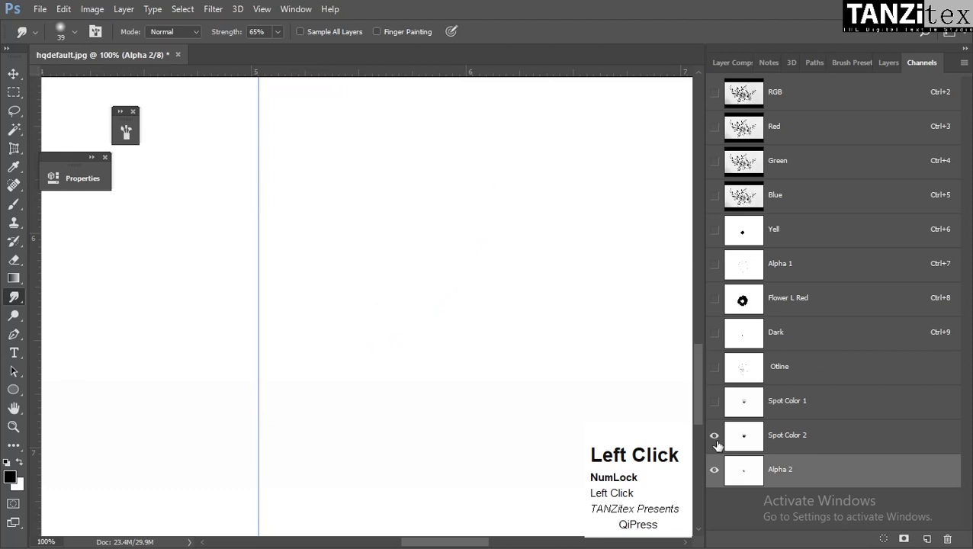
key(grave)
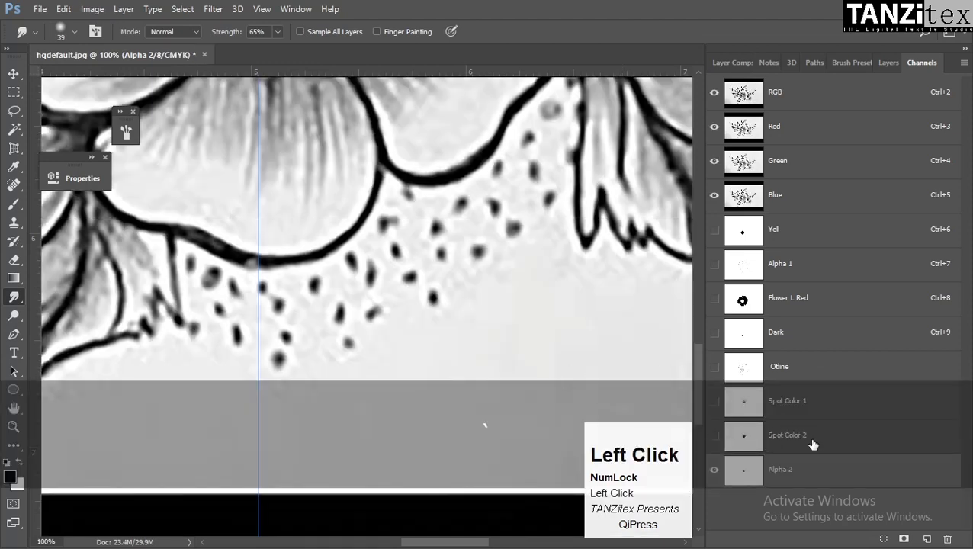
click(801, 460)
Smudge the light gap beside the central streak with a 25 px brush at 65% strength to thin the neighbouring streaks
key(space)
drag(427, 107, 504, 336)
drag(510, 184, 490, 323)
ctrl+click(435, 174)
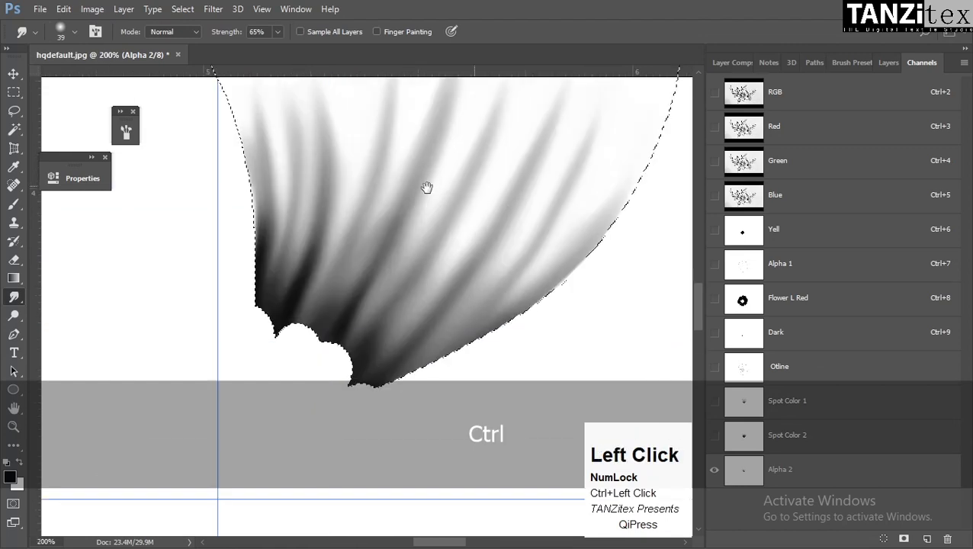
mouse_move(427, 188)
mouse_down()
mouse_move(404, 321)
mouse_move(421, 274)
mouse_up()
key(k)
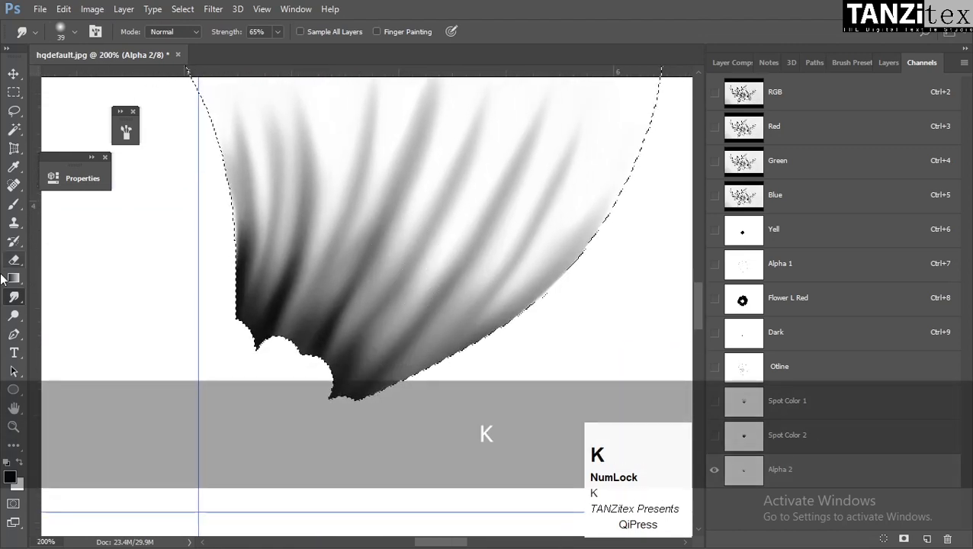
key(space)
drag(404, 146, 395, 169)
alt+right_click(412, 165)
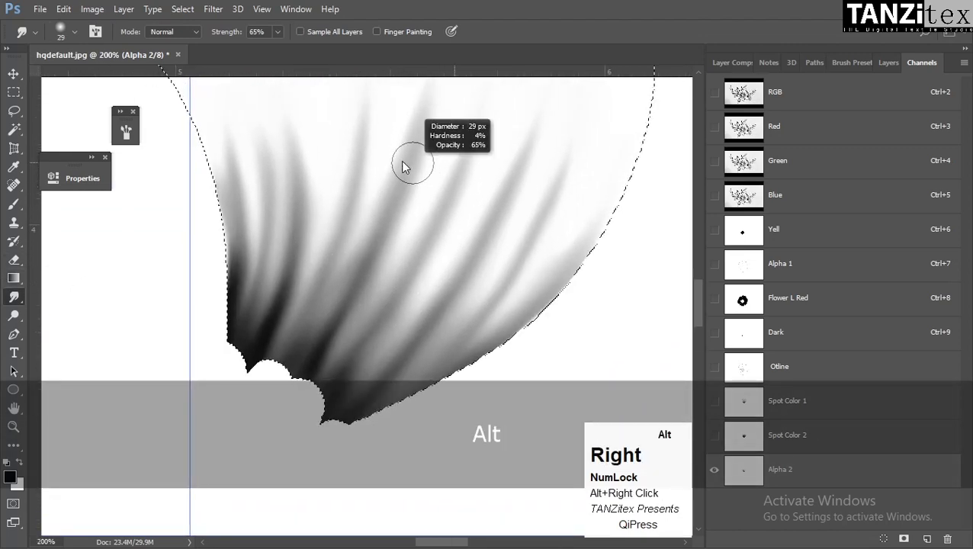
alt+right_click(411, 153)
ctrl+alt+click(400, 120)
alt+right_click(369, 192)
ctrl+alt+click(404, 131)
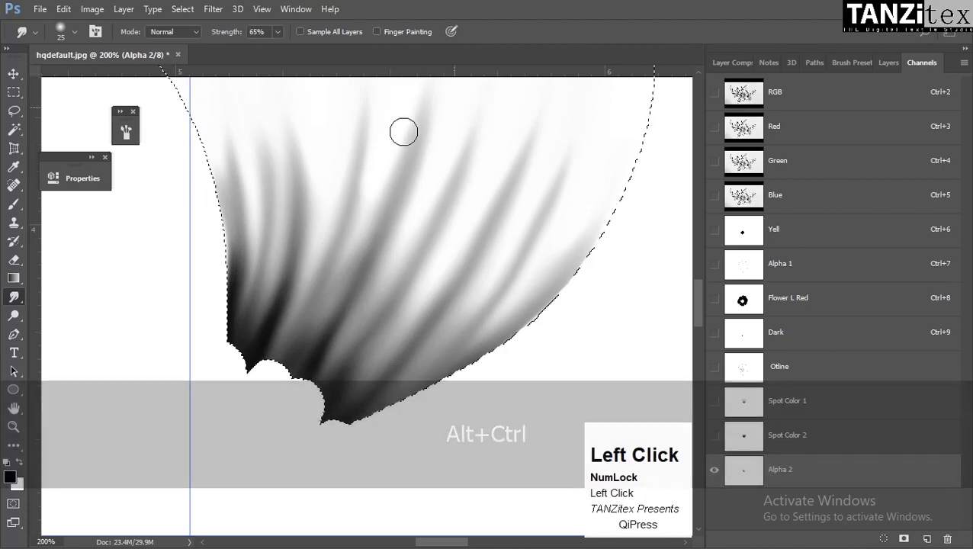
Undo the harsh smudge beside the central streak and smudge that gap again with the 25 px brush
key(space)
drag(400, 212, 360, 249)
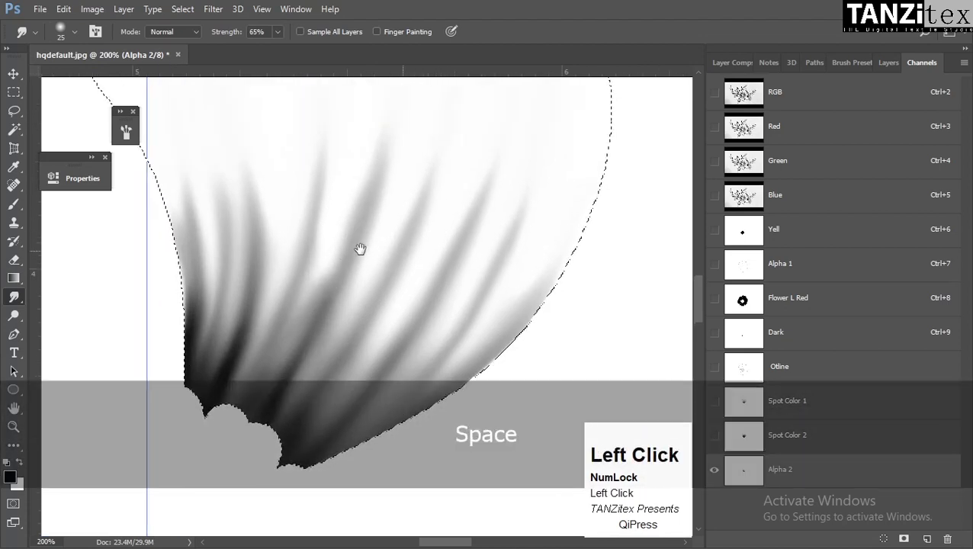
key(ctrl+alt+z)
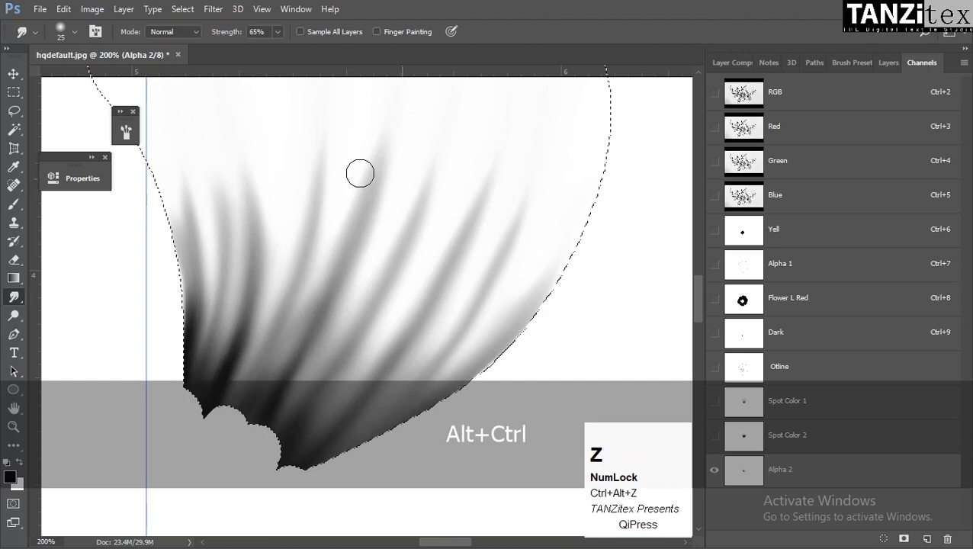
click(360, 173)
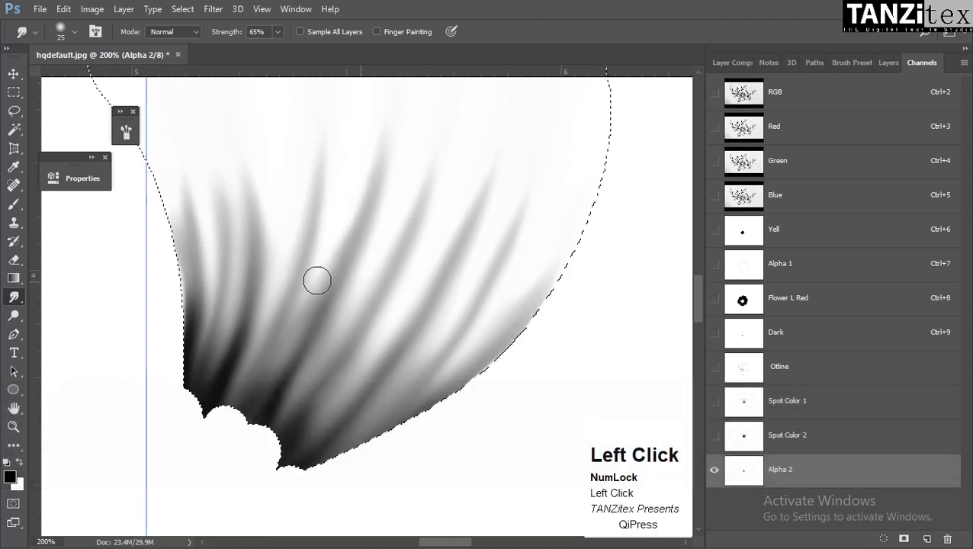
Soften the gaps near the petal's base with a 37 px Smudge brush at 65% strength, undoing unsatisfactory strokes
key(space)
drag(312, 330, 351, 246)
alt+right_click(355, 238)
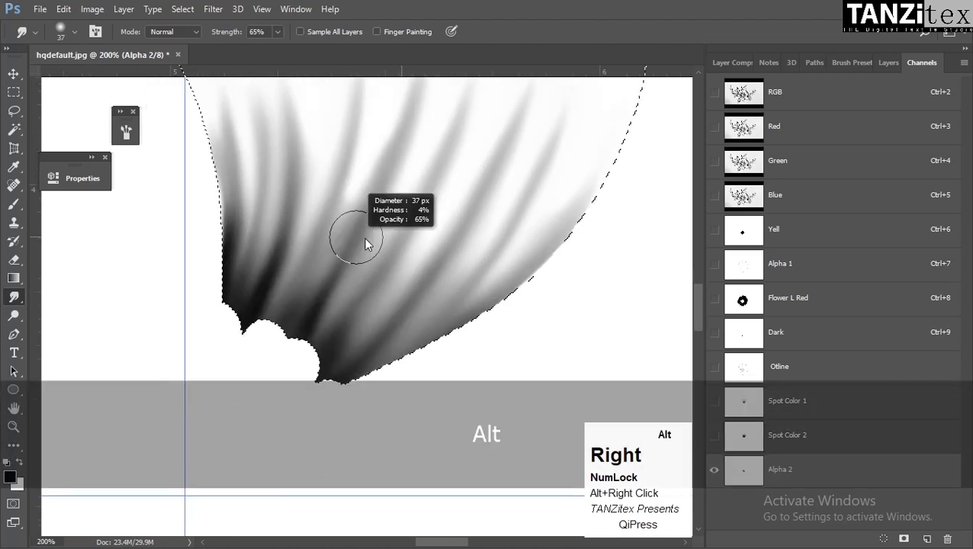
mouse_move(364, 179)
mouse_down()
mouse_move(329, 272)
mouse_move(210, 395)
mouse_up()
key(ctrl+z)
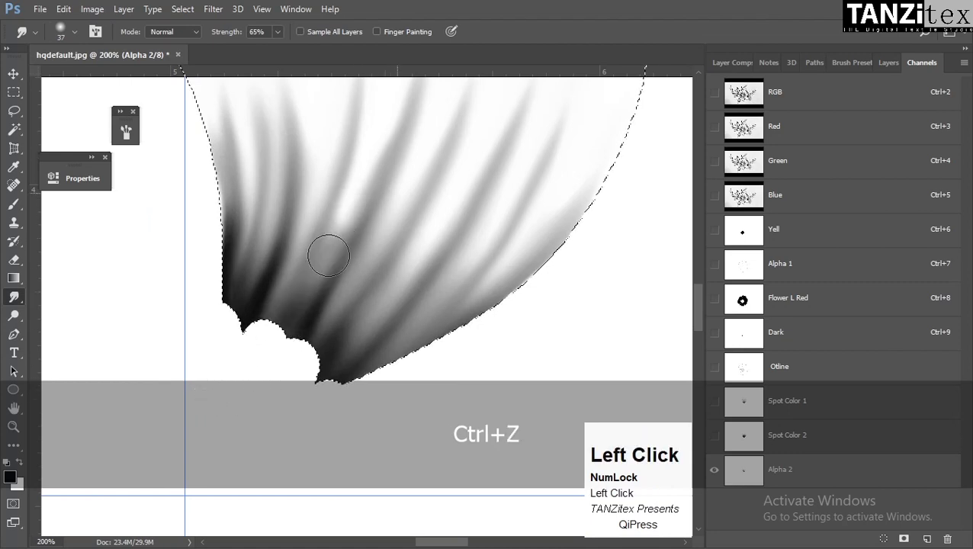
key(space)
ctrl+alt+click(325, 310)
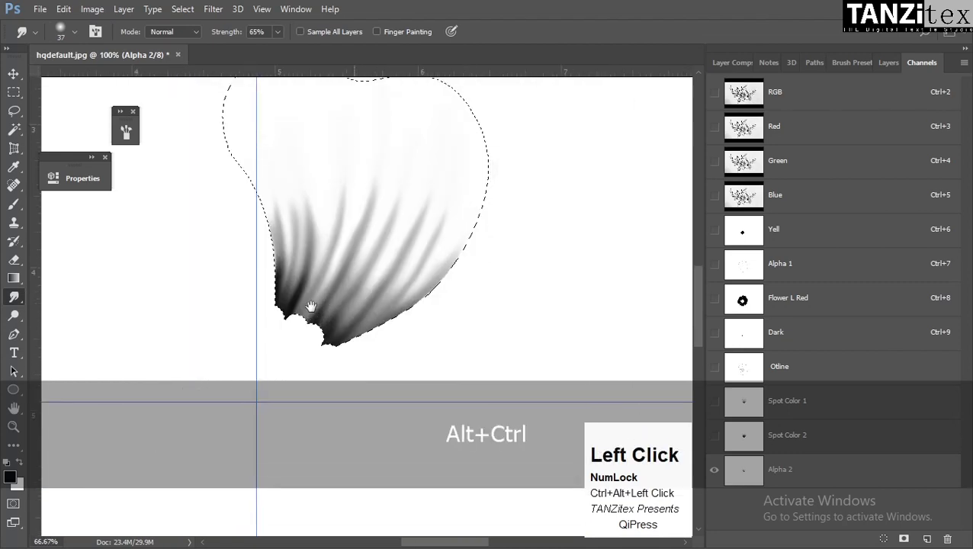
ctrl+click(370, 198)
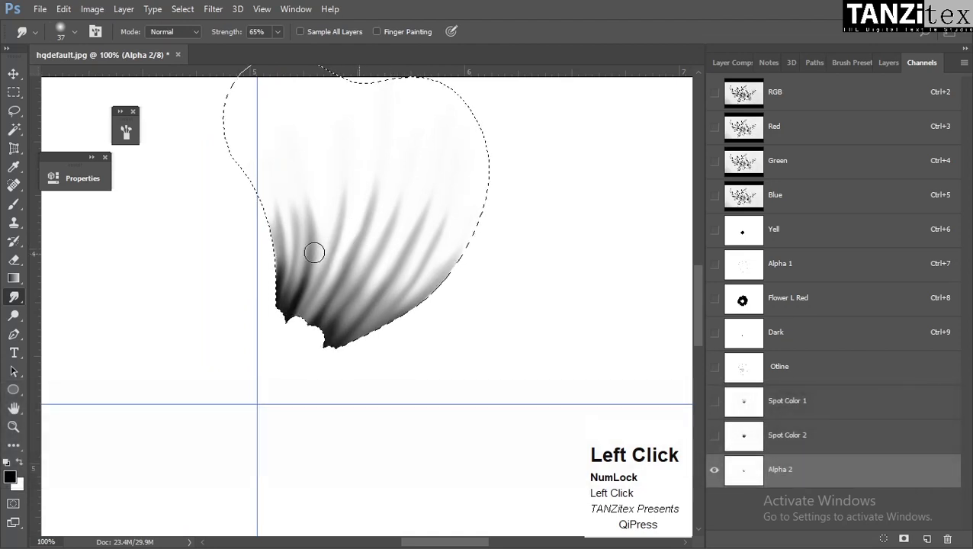
key(ctrl+z)
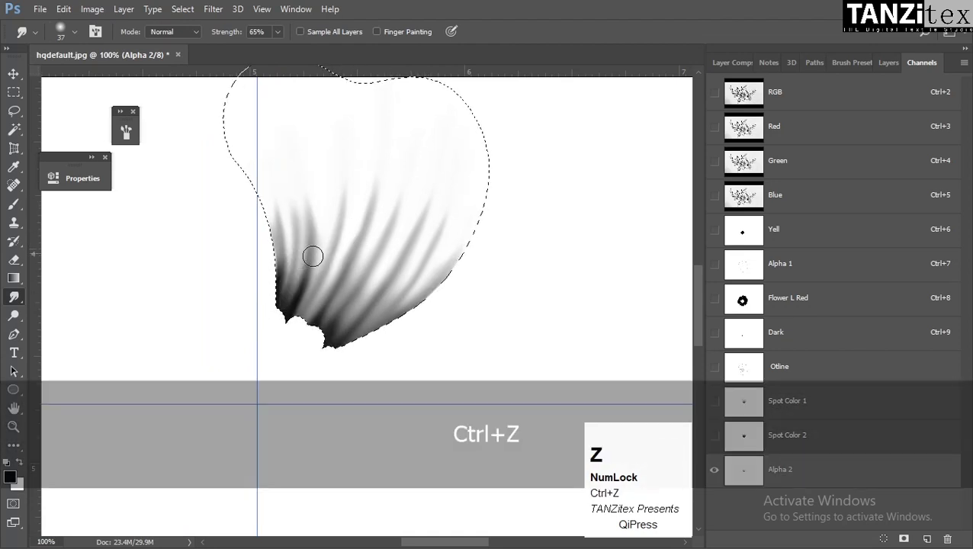
Darken the petal's base with a 110 px black Brush at 10% opacity and 50% flow, undoing the trial dab at full opacity
key(space)
drag(254, 256, 254, 220)
key(b)
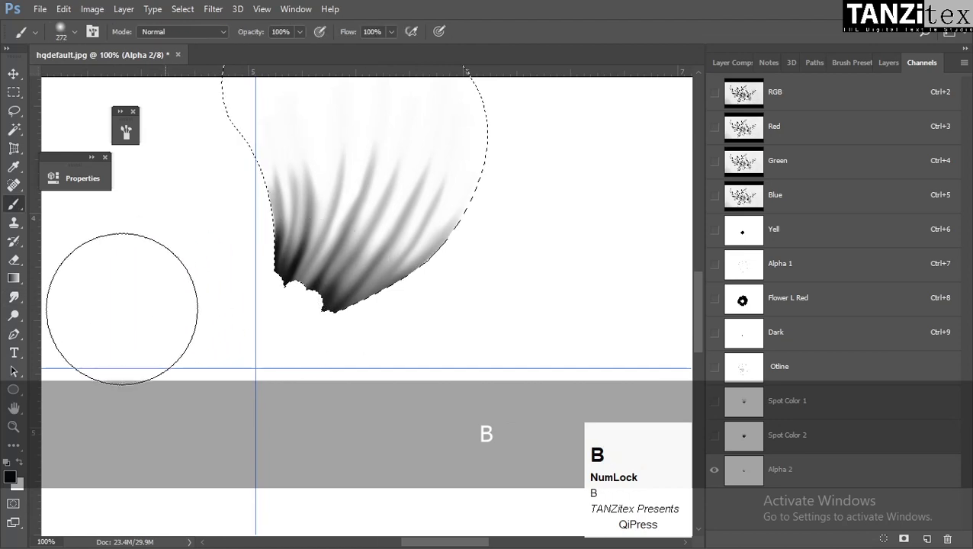
alt+right_click(278, 257)
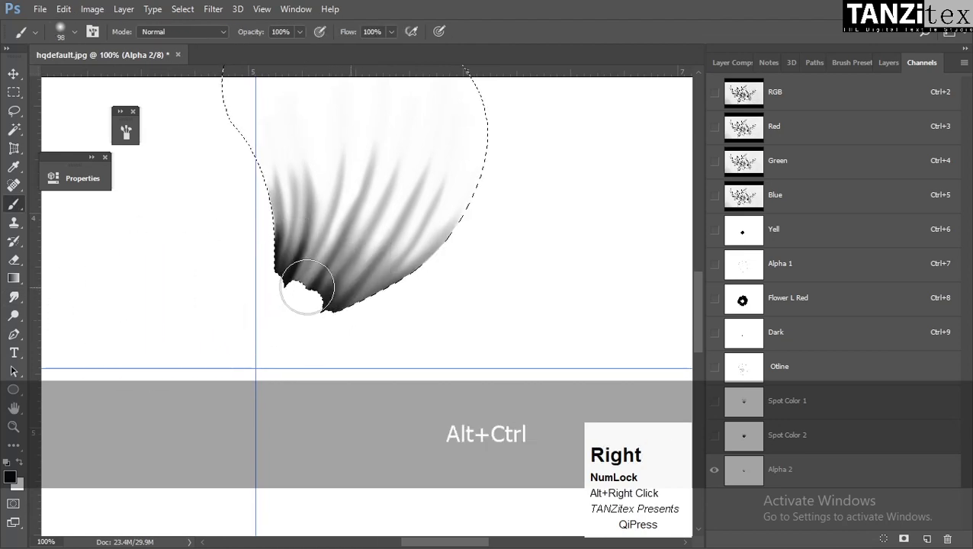
click(301, 282)
key(ctrl+alt+z)
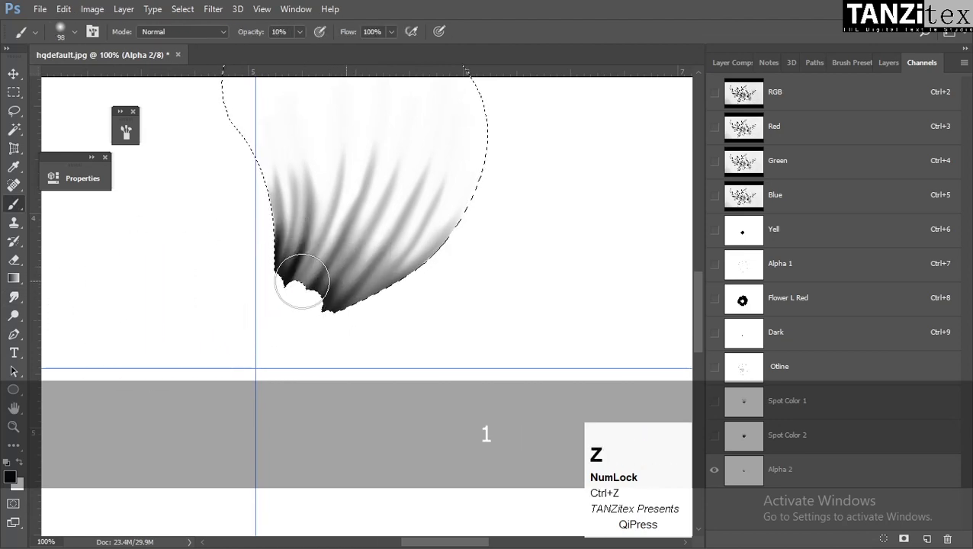
ctrl+alt+right_click(304, 318)
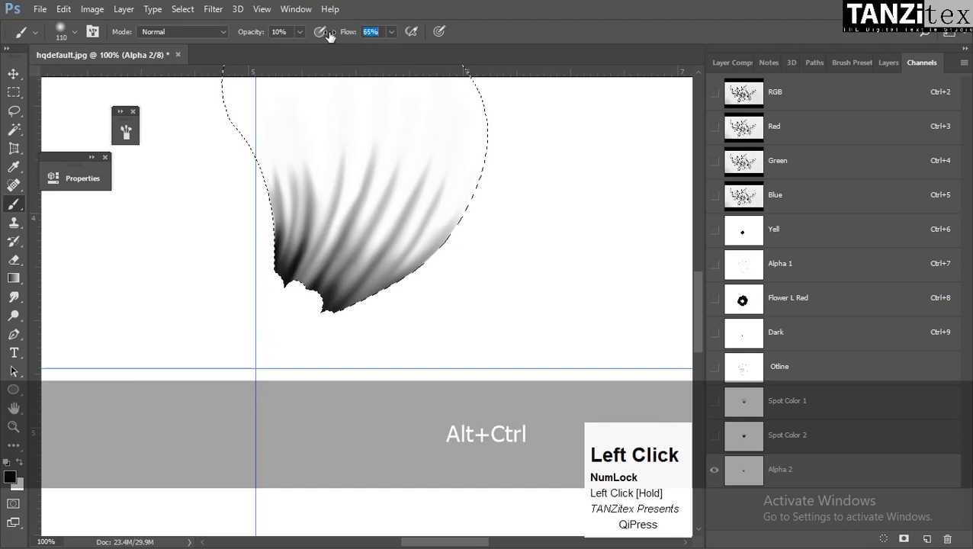
drag(328, 35, 317, 35)
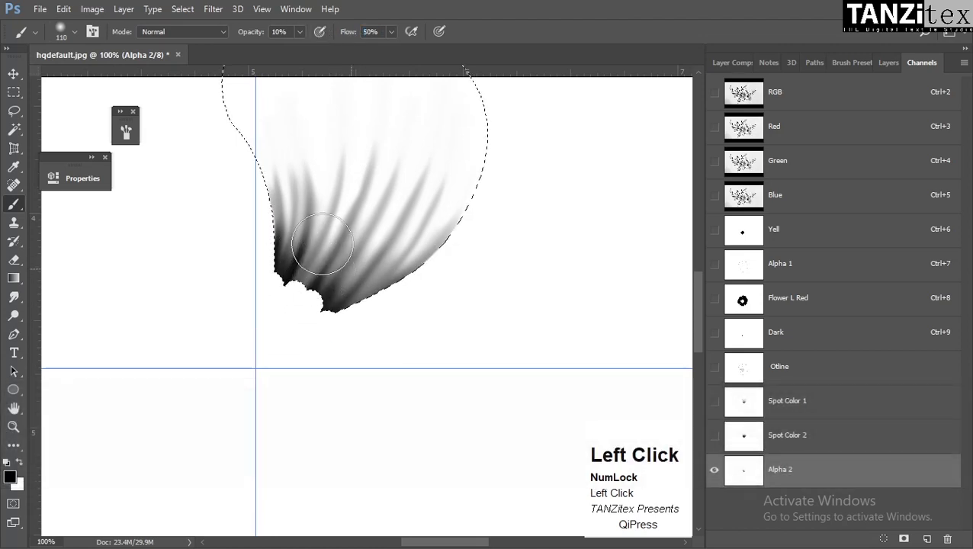
mouse_move(322, 244)
mouse_down()
mouse_move(322, 282)
mouse_move(357, 281)
mouse_move(302, 335)
mouse_up()
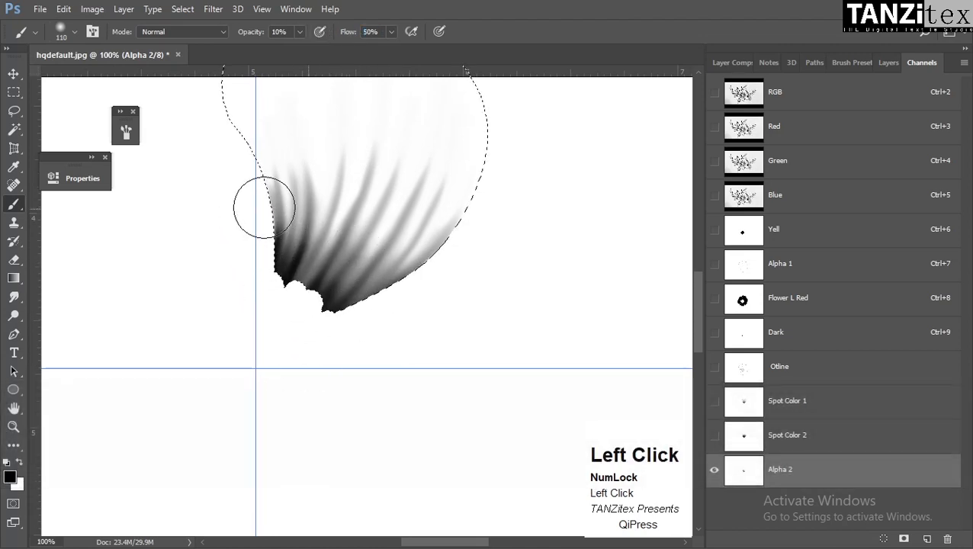
Lighten the petal shading in the Alpha 2 channel with Levels, setting the output black level to 66
key(space)
drag(381, 327, 369, 336)
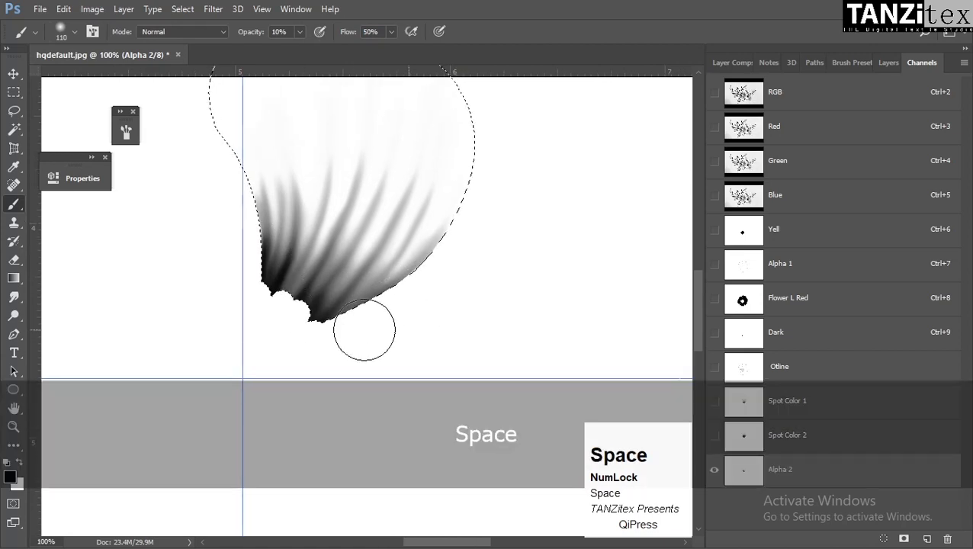
key(ctrl+l)
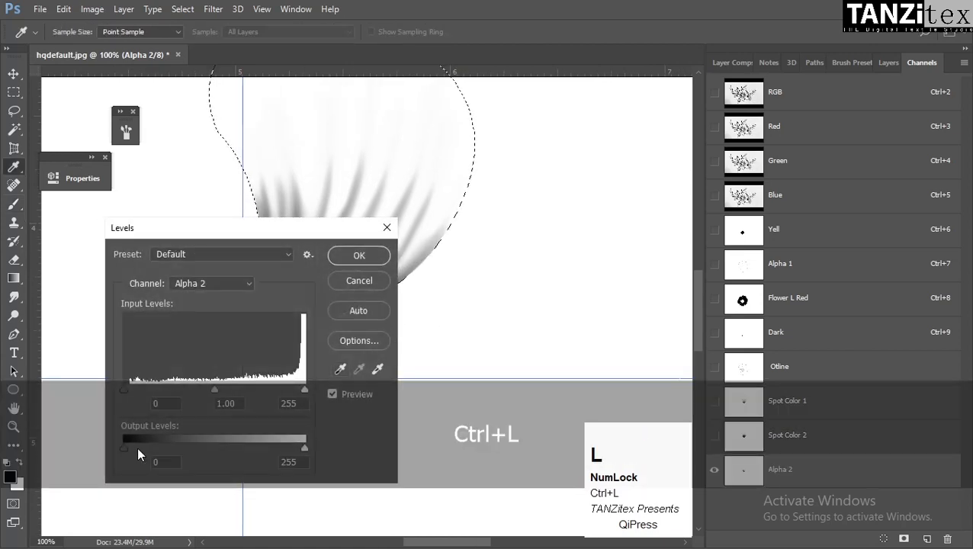
drag(137, 446, 170, 448)
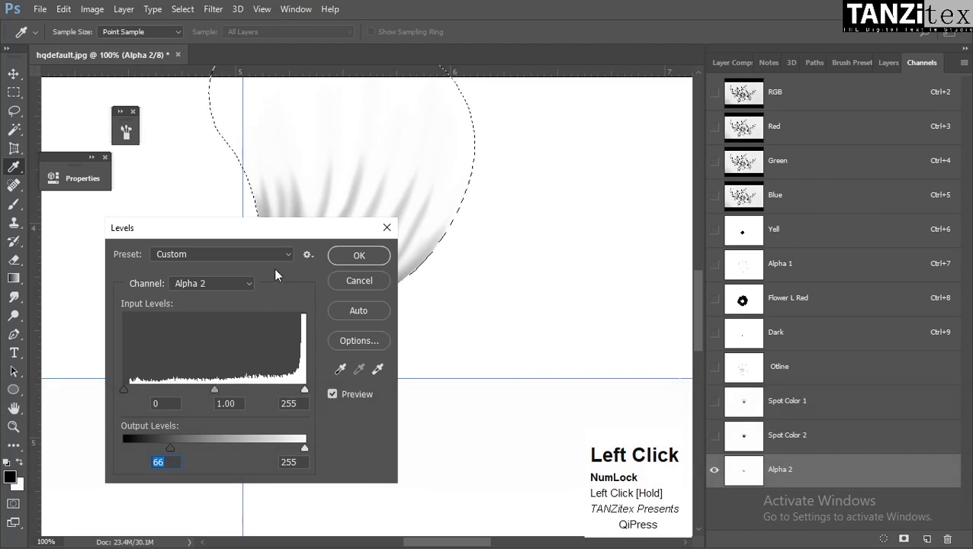
drag(247, 232, 563, 285)
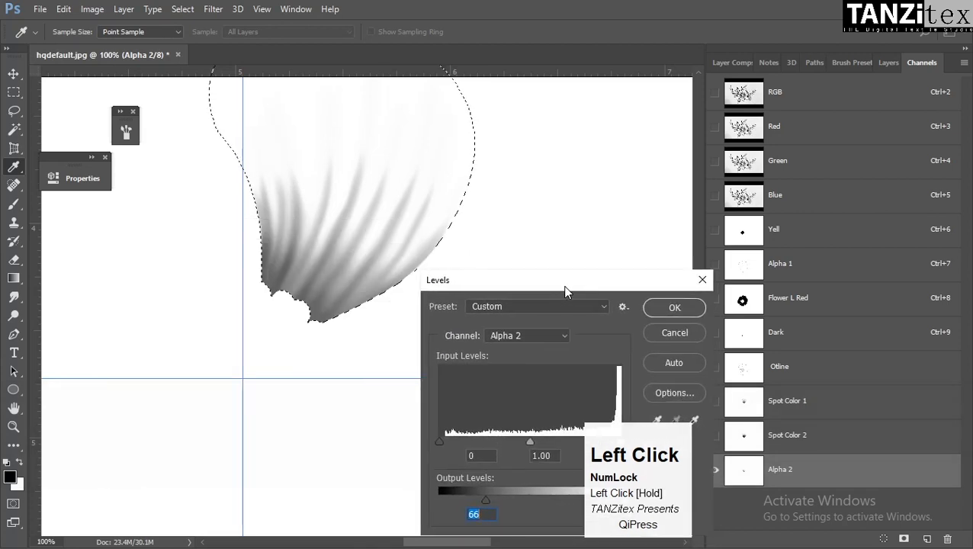
click(692, 308)
Preview Alpha 2 together with Spot Color 2 and Flower L Red, switching Alpha 2 off and on to compare the petal's shading
click(715, 434)
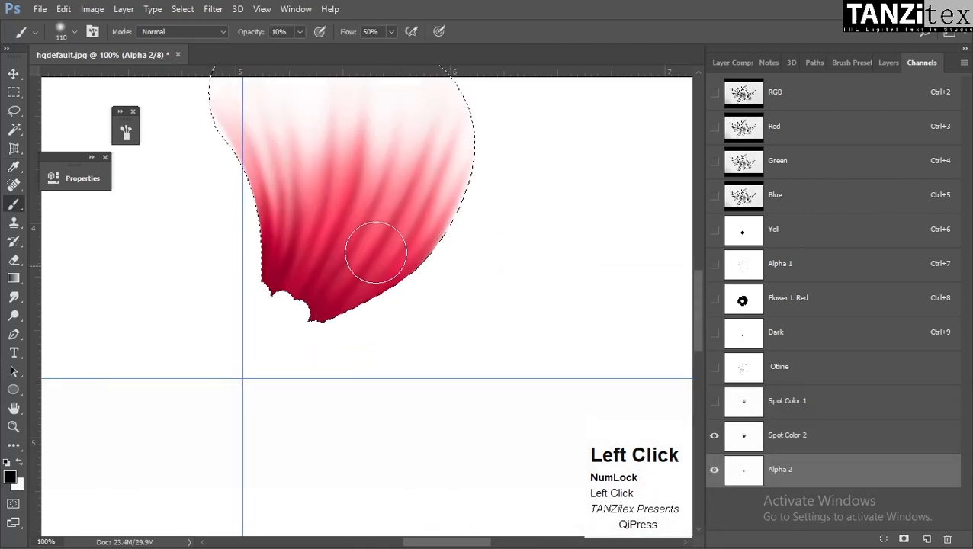
click(714, 472)
click(714, 473)
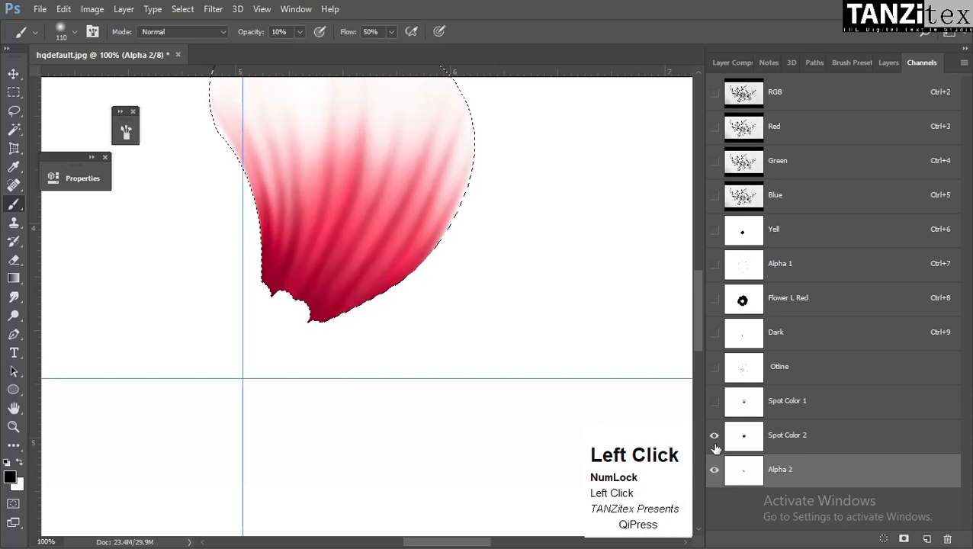
key(grave)
key(grave)
click(713, 298)
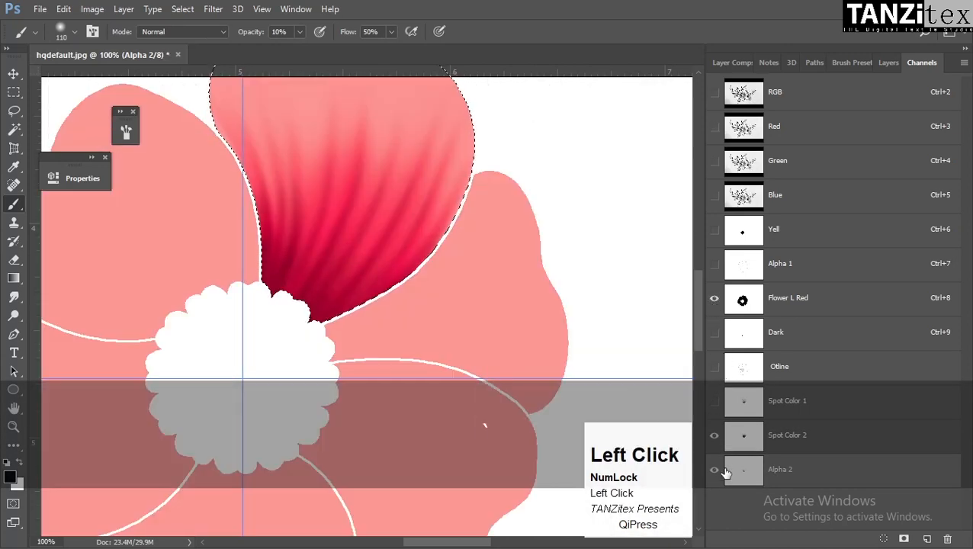
click(714, 471)
click(713, 473)
click(712, 473)
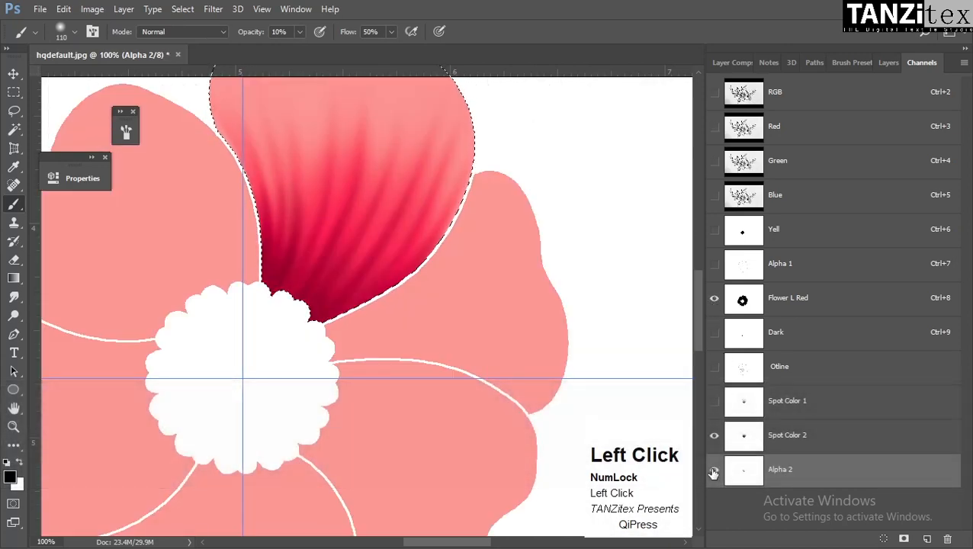
click(713, 473)
click(713, 473)
Check the petal colors against the RGB artwork, and return to viewing the Alpha 2 channel alone
key(grave)
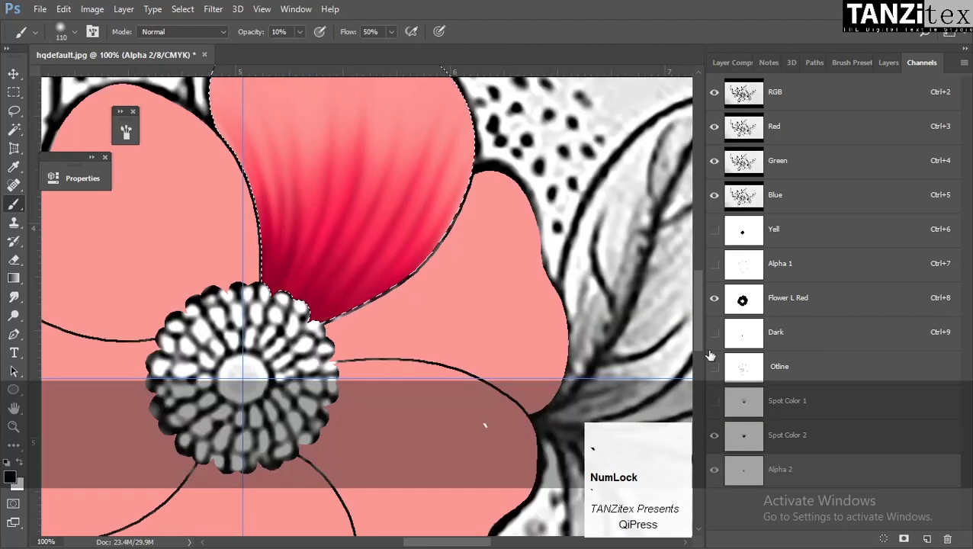
key(grave)
click(713, 300)
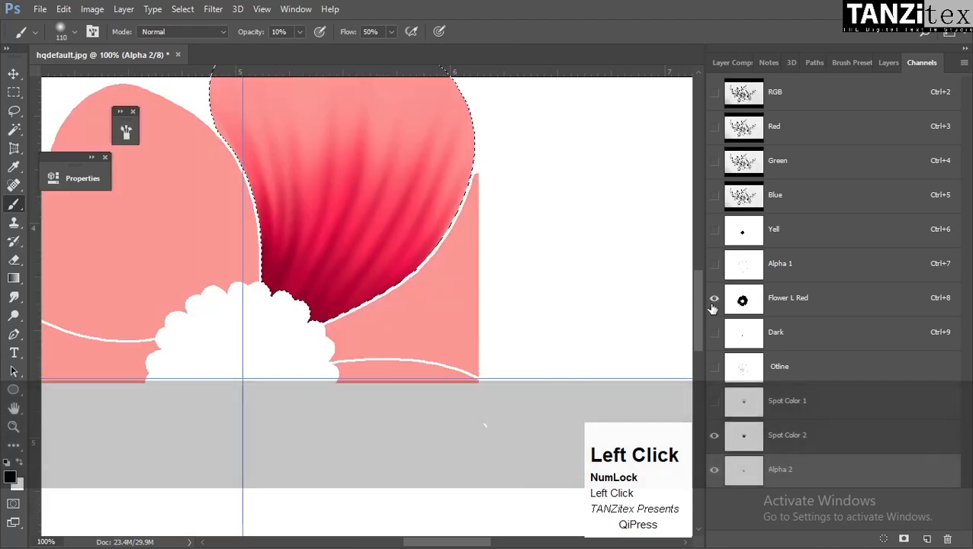
key(grave)
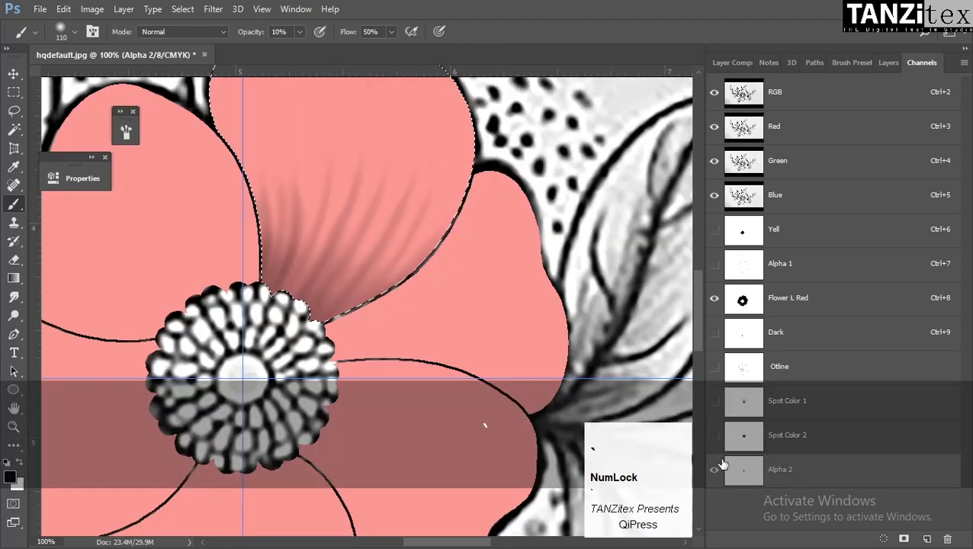
key(grave)
click(714, 301)
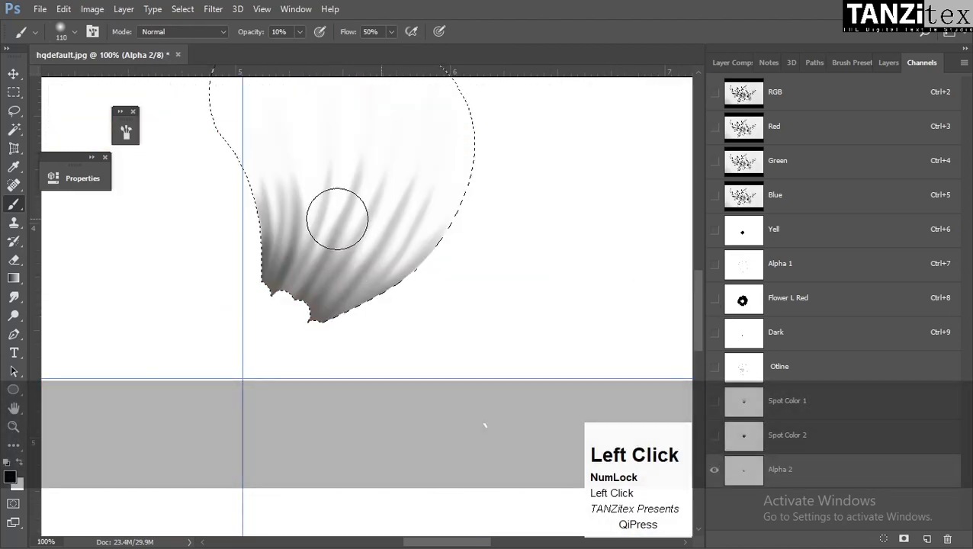
Draw a curved open Pen path along the petal's central streak from below its base, deleting the stray path drawn first
key(p)
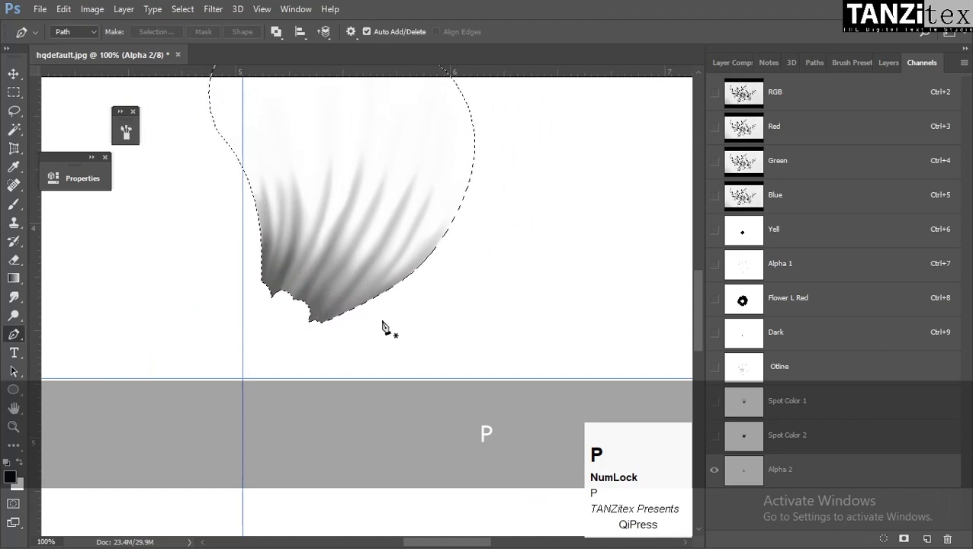
right_click(17, 335)
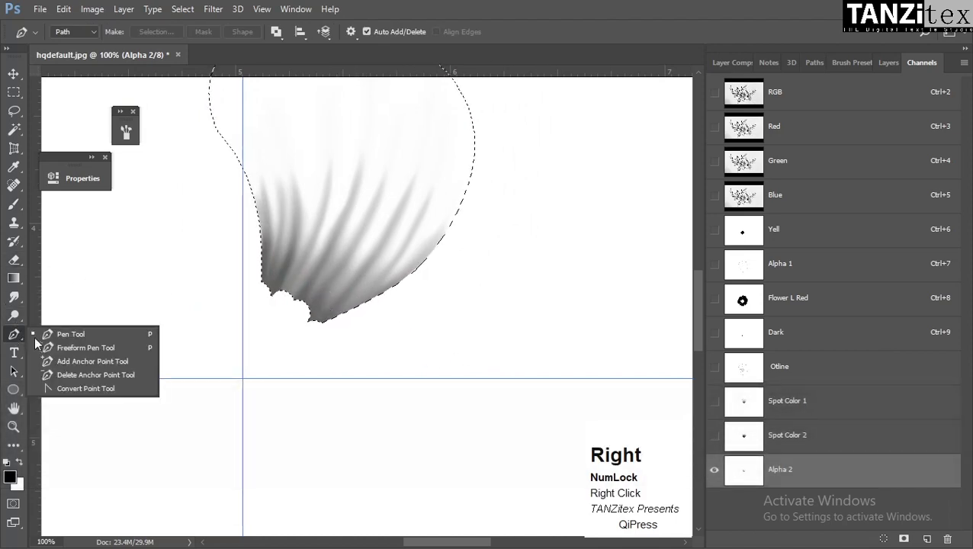
click(71, 334)
ctrl+click(330, 251)
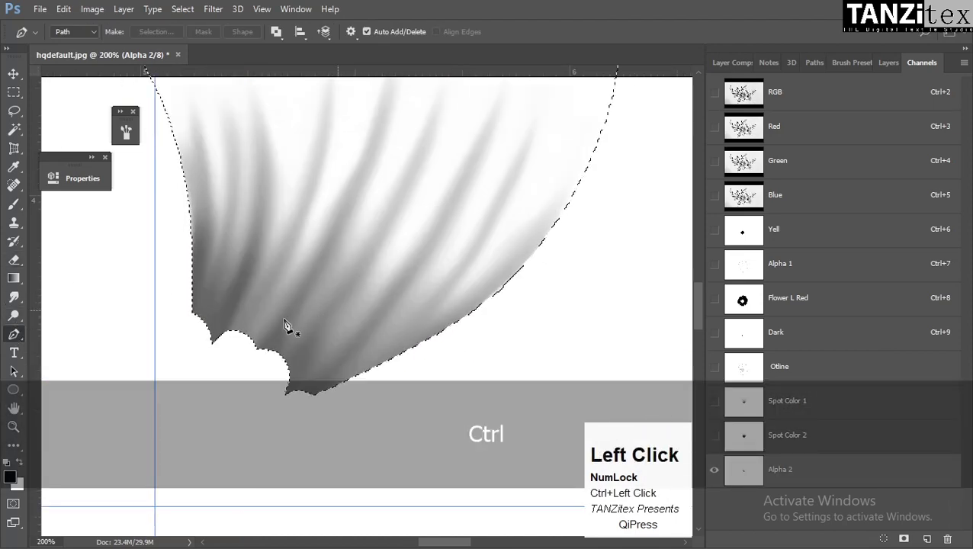
drag(341, 178, 336, 274)
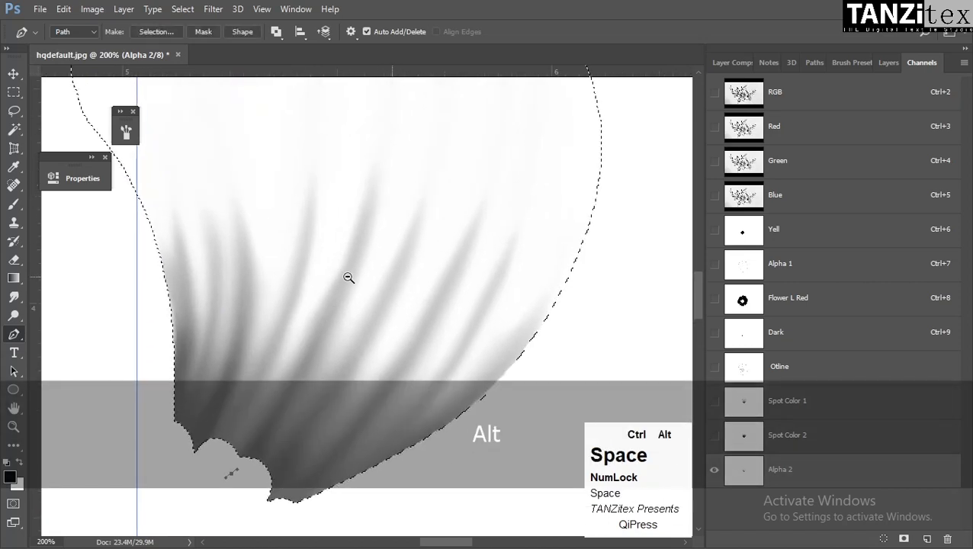
ctrl+alt+click(321, 338)
key(Delete)
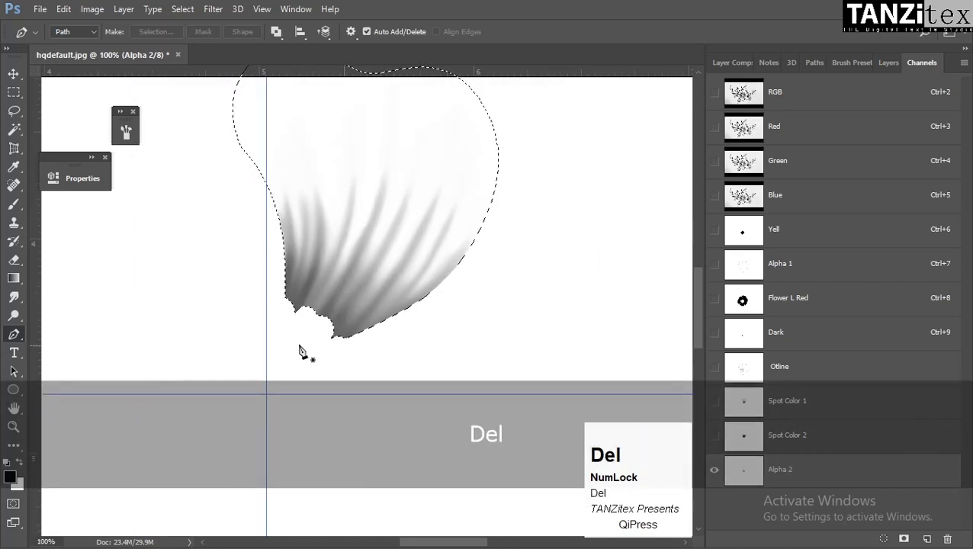
click(297, 345)
drag(380, 195, 393, 169)
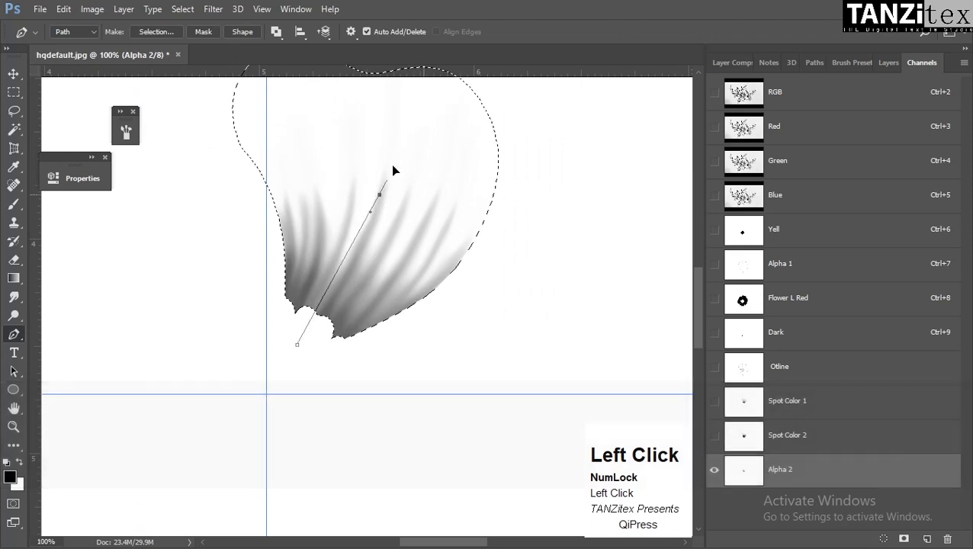
ctrl+click(357, 262)
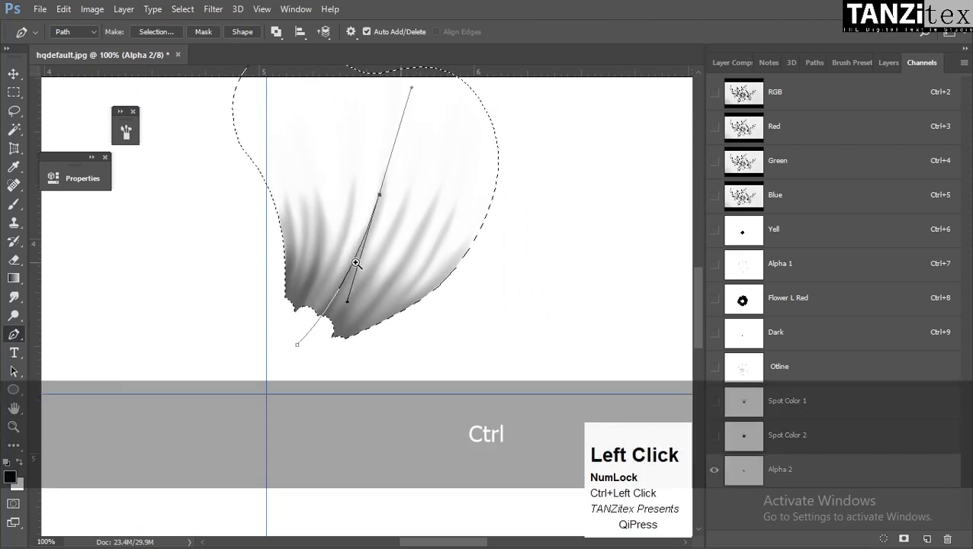
drag(409, 233, 385, 269)
ctrl+click(311, 369)
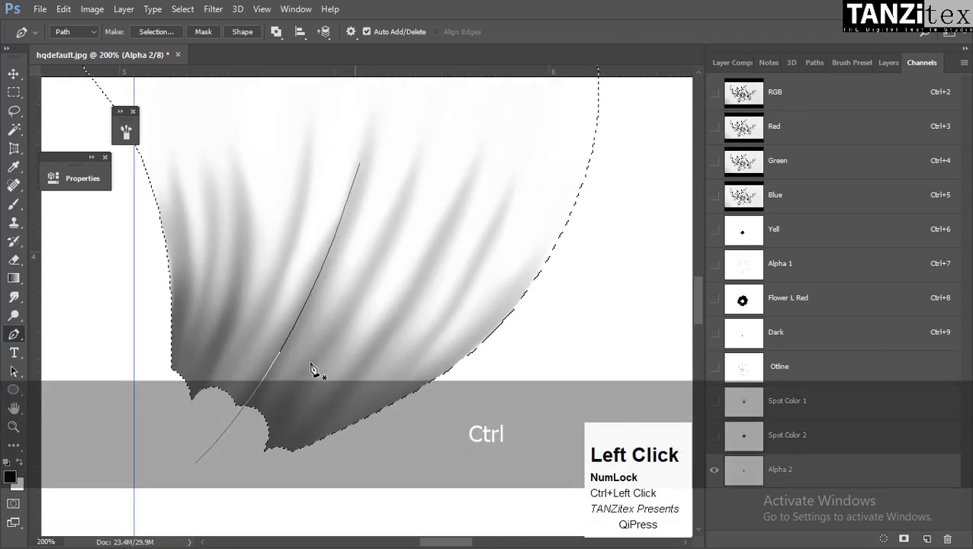
Draw two more separate curved Pen paths along the next two streaks to the right of the central one
click(222, 463)
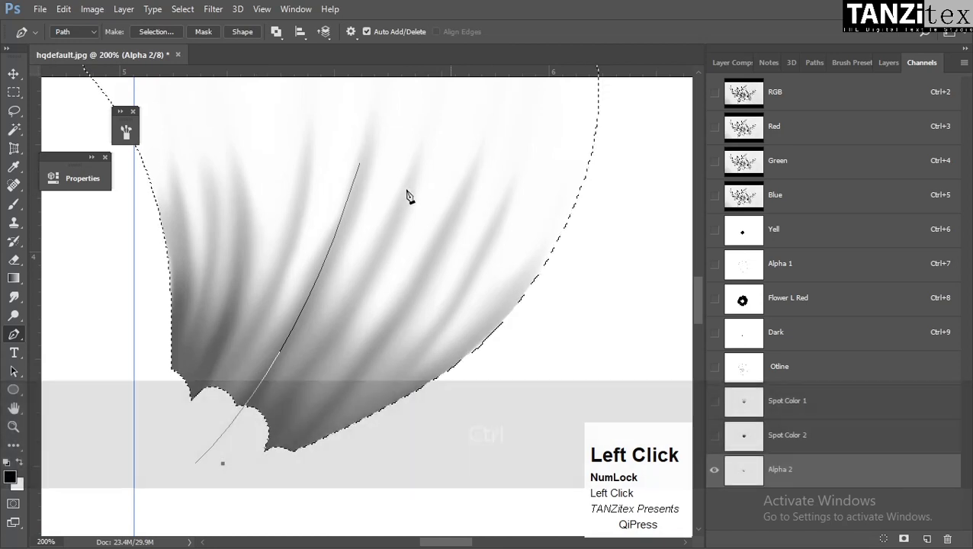
drag(407, 190, 496, 182)
key(space)
ctrl+click(500, 205)
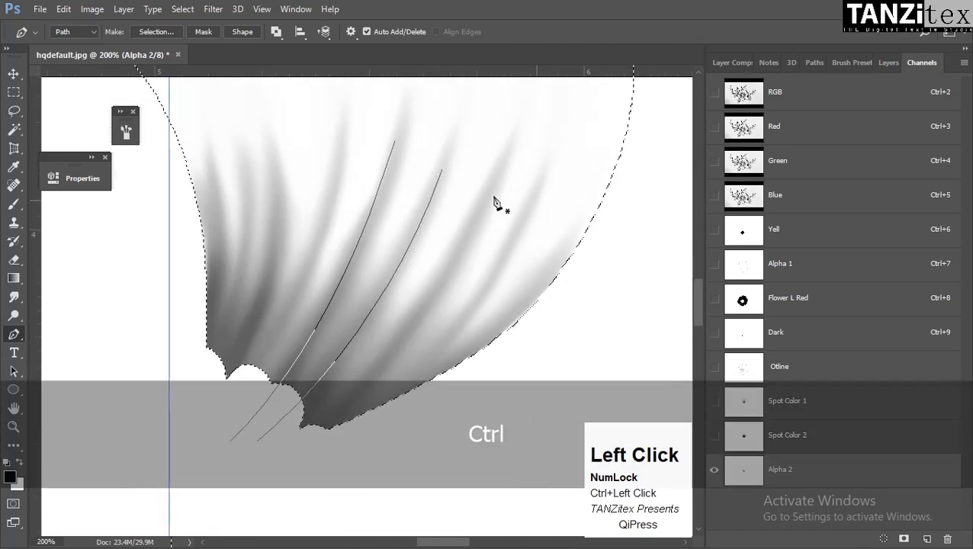
click(499, 170)
drag(292, 454, 197, 531)
ctrl+click(432, 412)
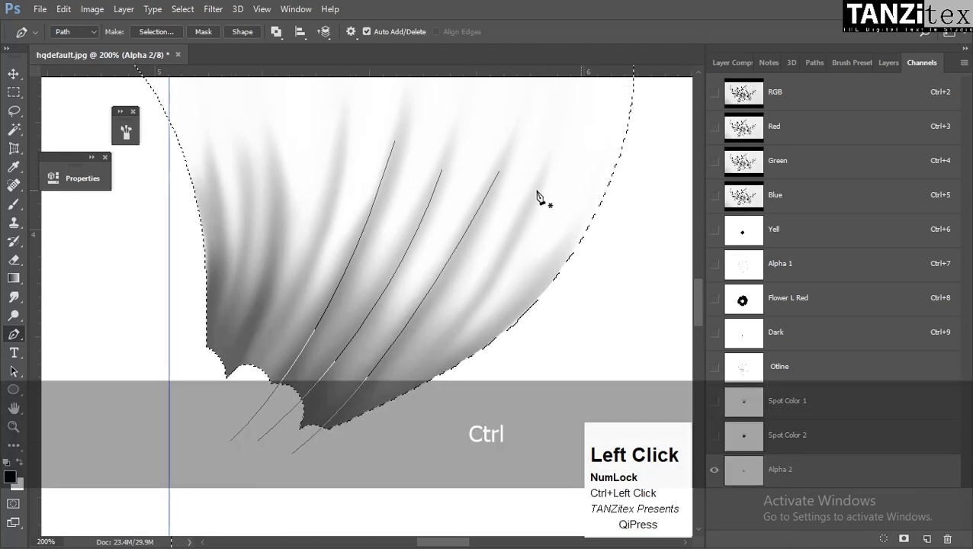
Draw a curved path along the petal's rightmost streak and adjust its lower anchor point and direction handle
drag(319, 456, 167, 507)
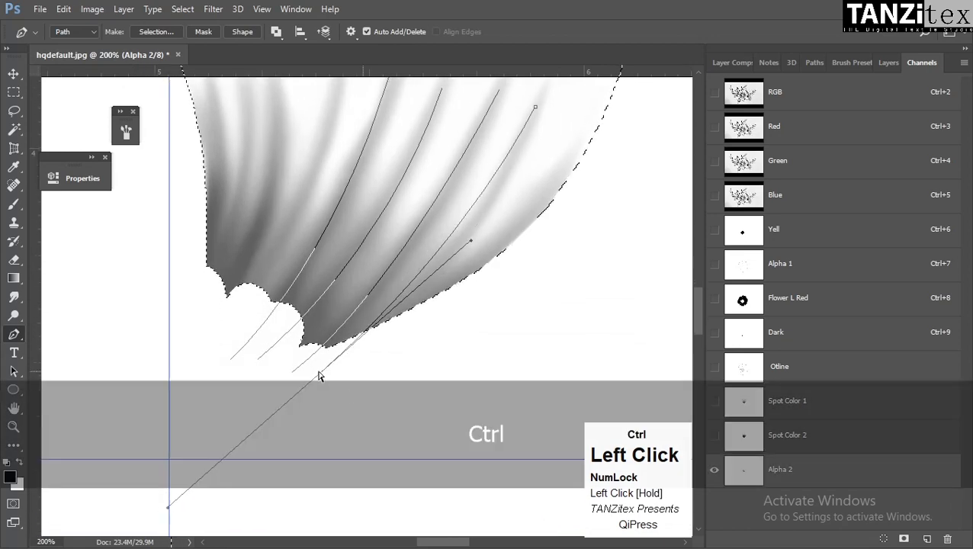
drag(319, 374, 305, 373)
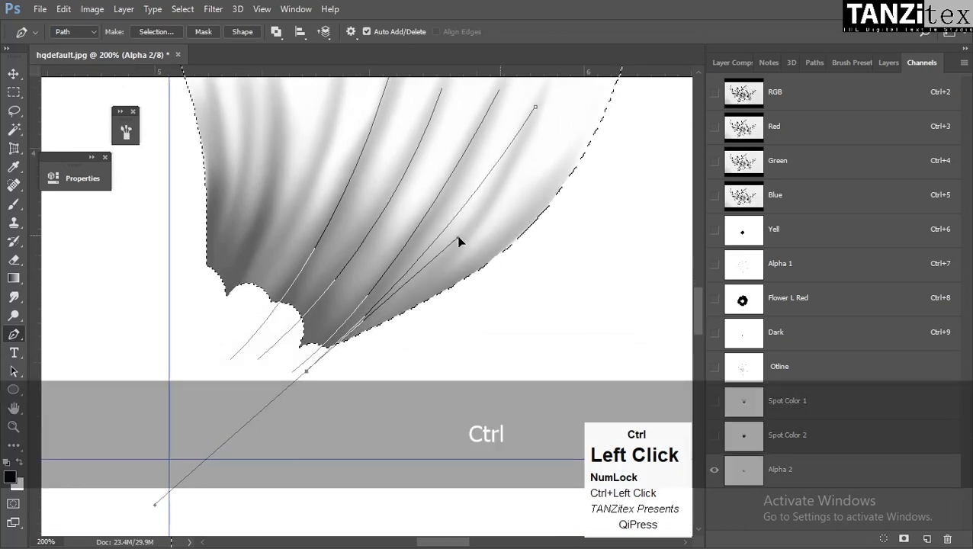
drag(459, 241, 432, 260)
Draw two curved Pen paths along the streaks to the left of the central one, ending below the petal's base
click(455, 109)
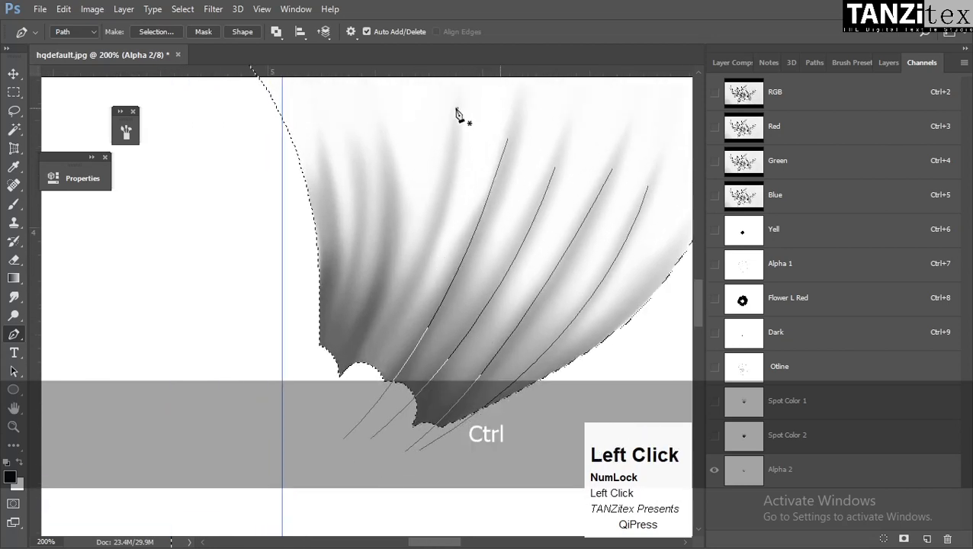
drag(307, 423, 170, 532)
ctrl+click(381, 162)
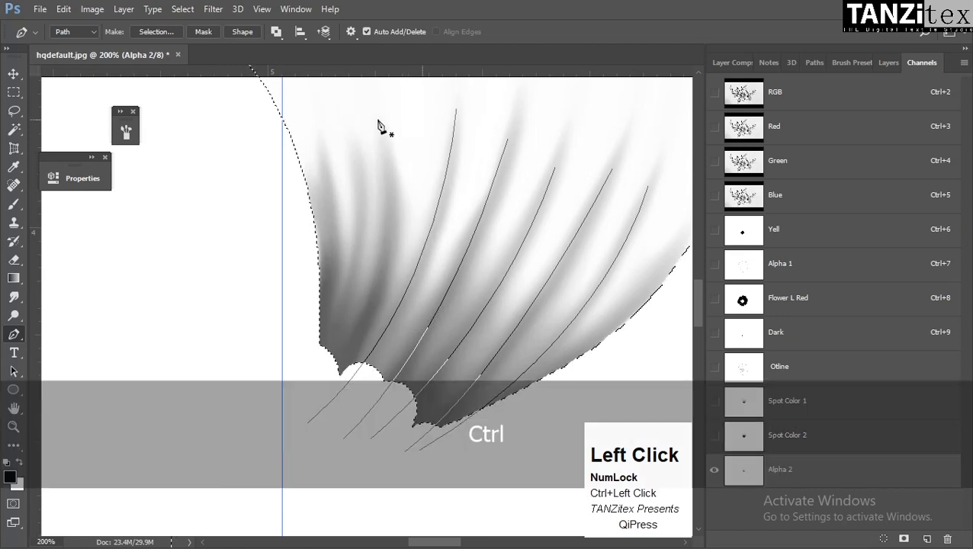
drag(296, 439, 152, 510)
drag(350, 284, 302, 488)
ctrl+click(405, 174)
Draw the last two curved Pen paths along the narrow streaks beside the petal's left edge
click(398, 141)
ctrl+click(506, 343)
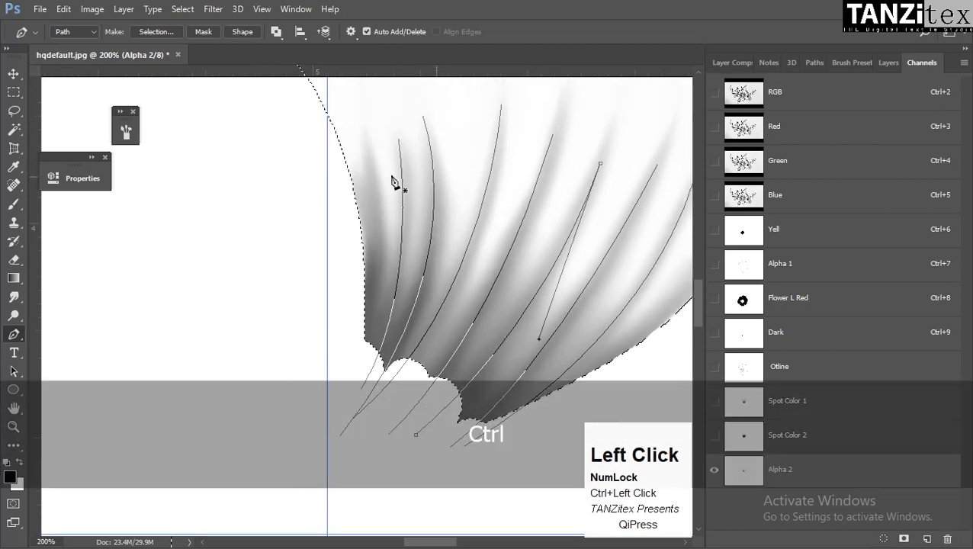
click(366, 129)
drag(379, 221, 390, 278)
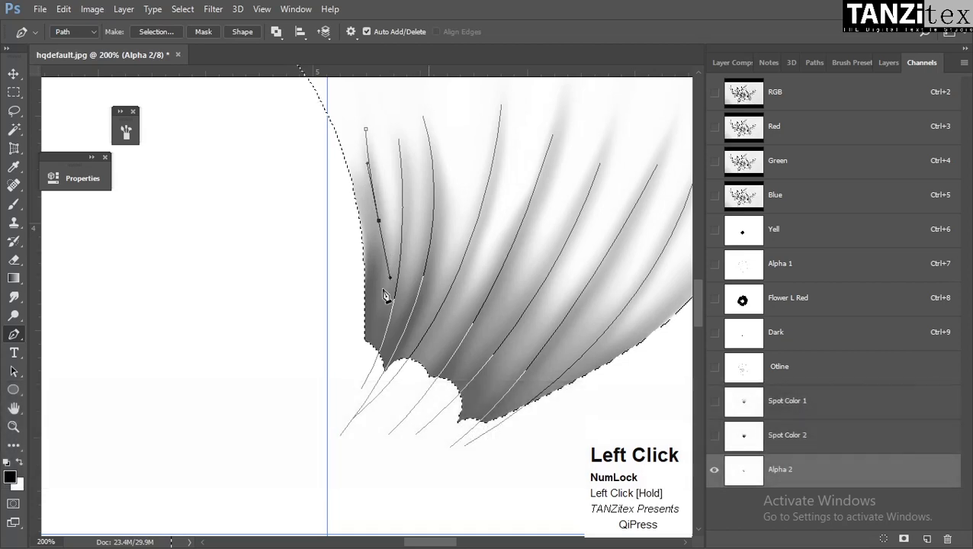
ctrl+alt+click(481, 279)
ctrl+alt+click(481, 279)
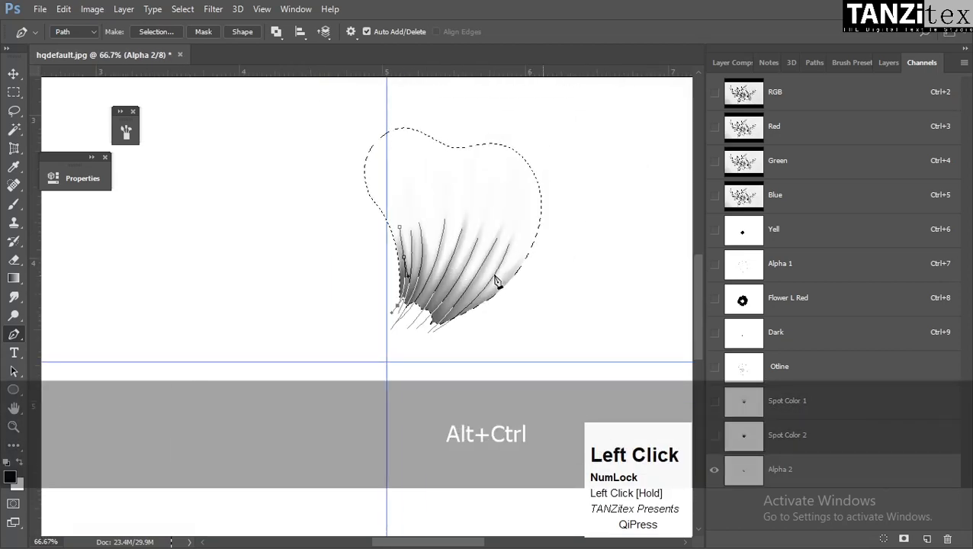
Set up the Brush with the Round Point bristle tip at 3 px size and 6% bristles
key(a)
key(b)
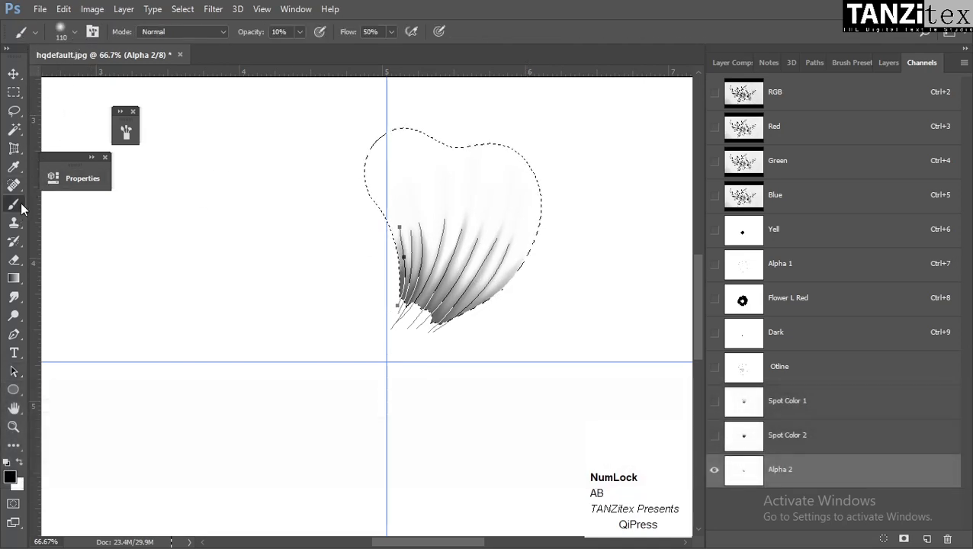
key(F5)
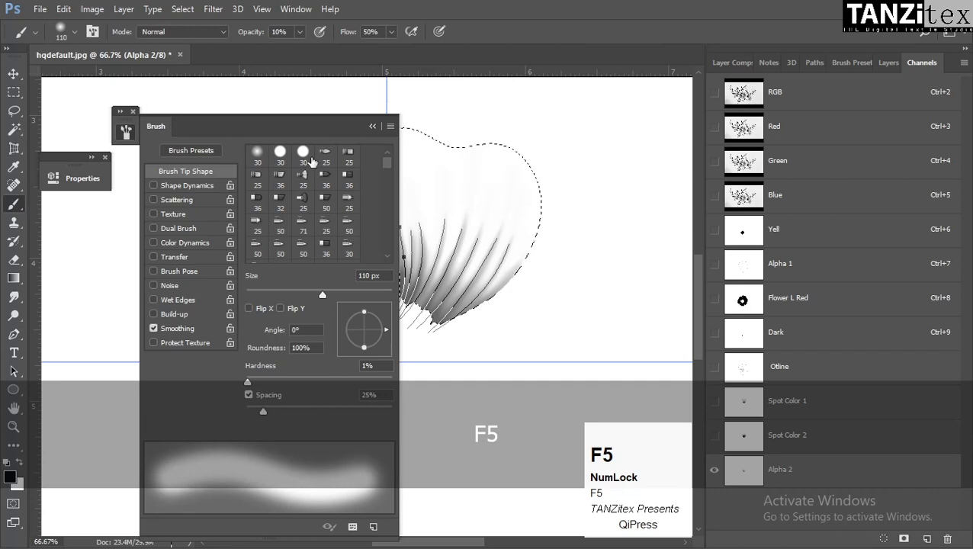
click(326, 151)
drag(335, 126, 307, 63)
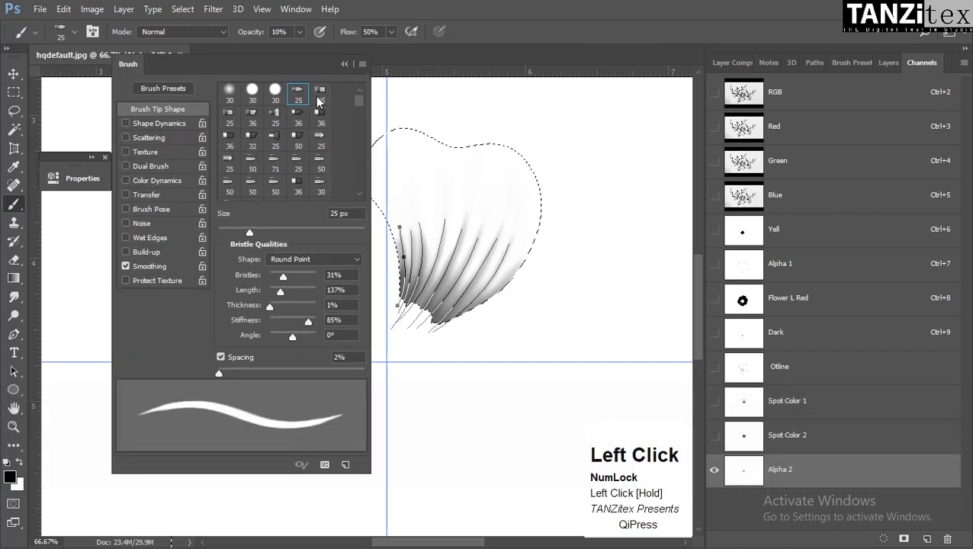
drag(279, 274, 271, 271)
drag(246, 229, 221, 230)
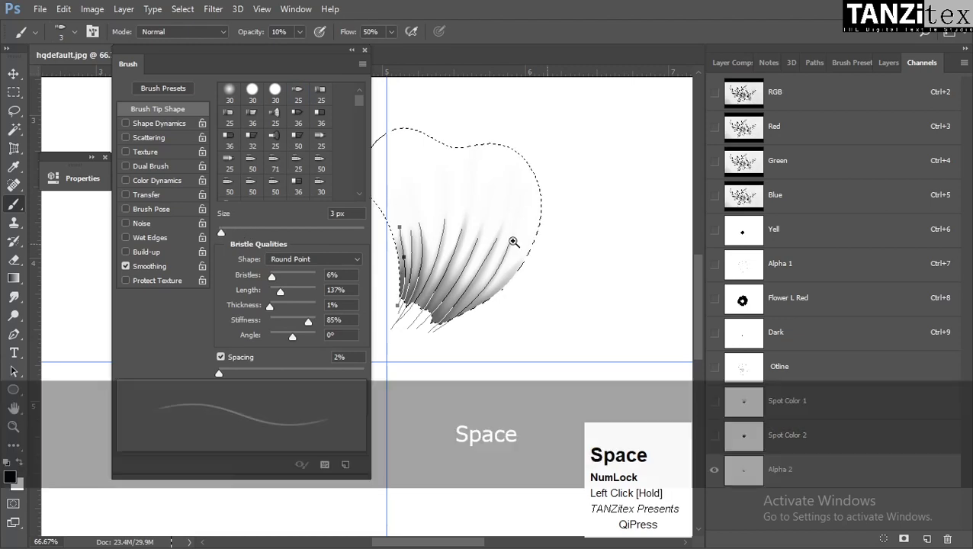
key(space)
ctrl+click(513, 179)
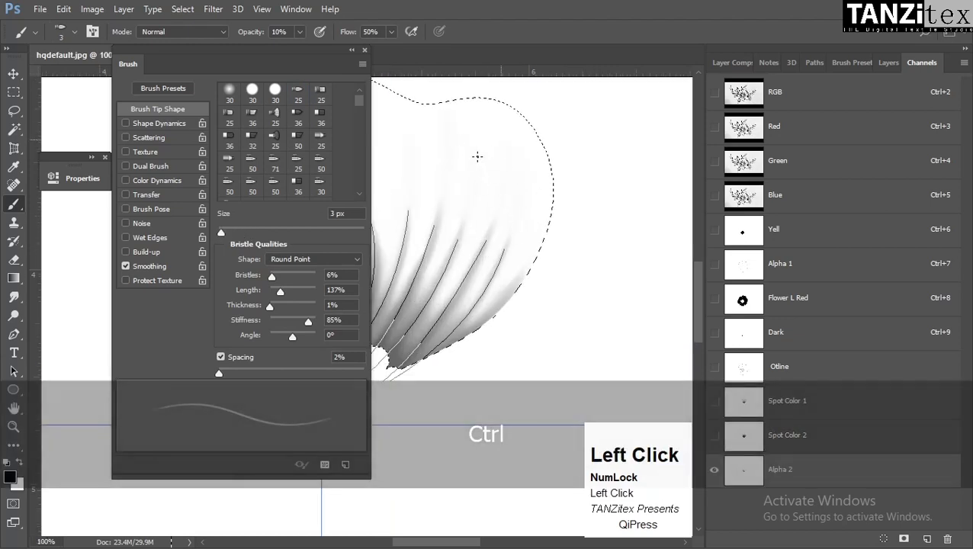
Set the brush opacity and flow to 75% each and undo the test strokes on the petal
key(ctrl+z)
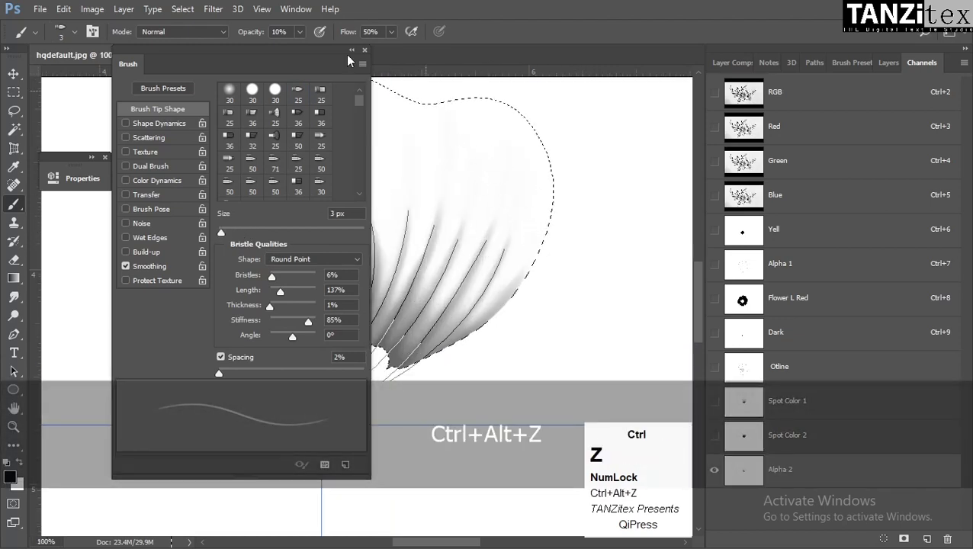
click(246, 33)
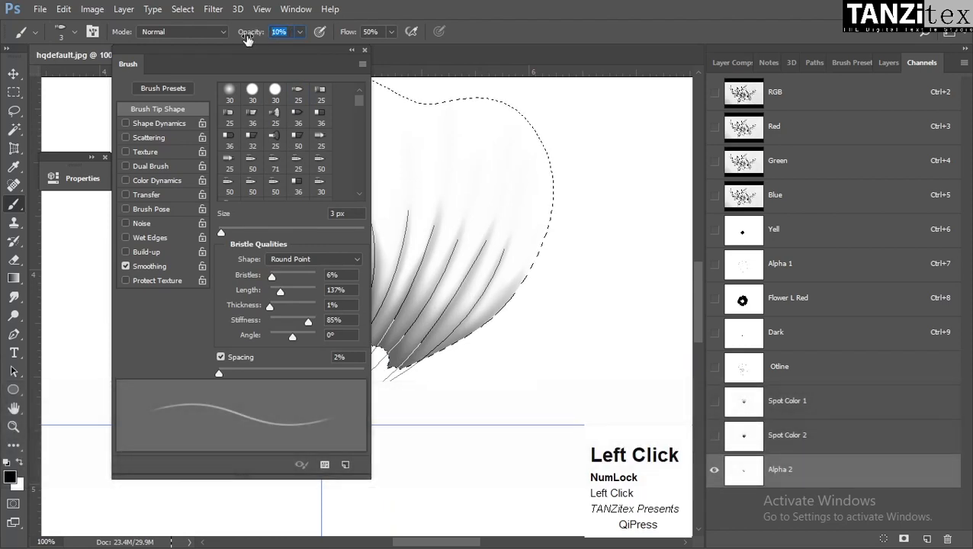
text(75)
click(371, 31)
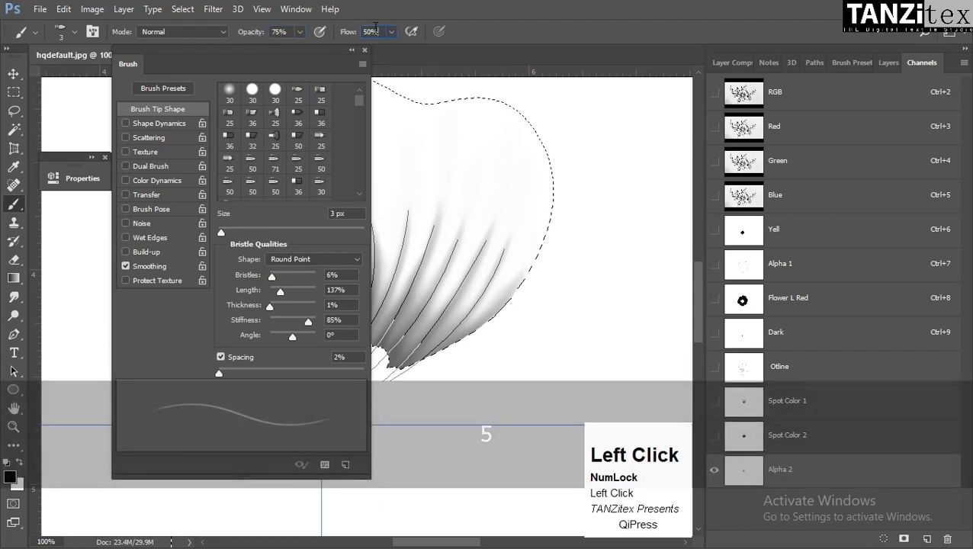
text(75)
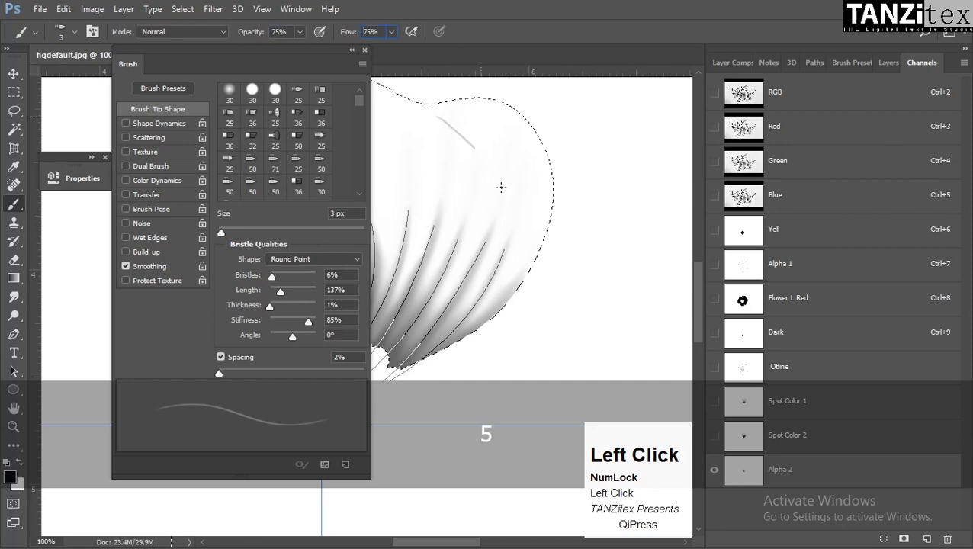
key(ctrl+z)
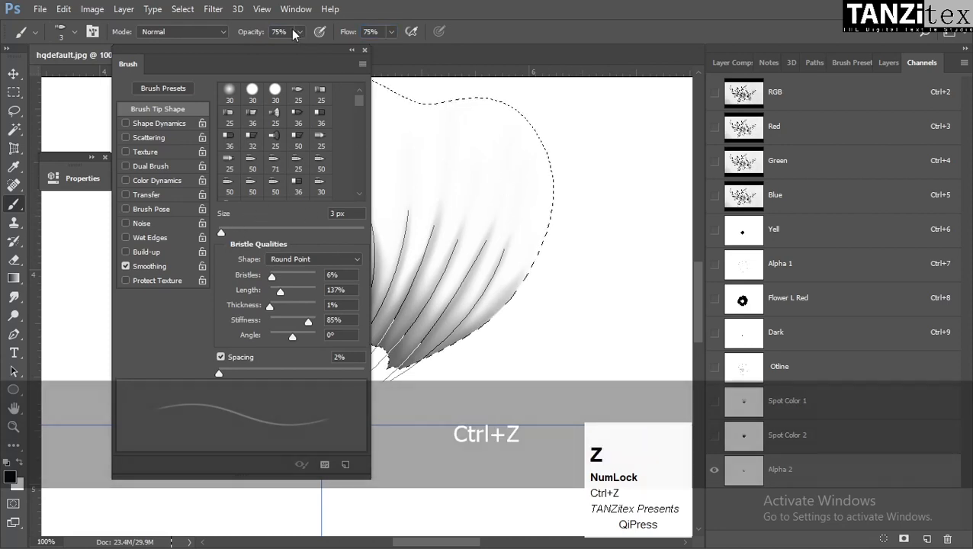
click(282, 31)
text(0)
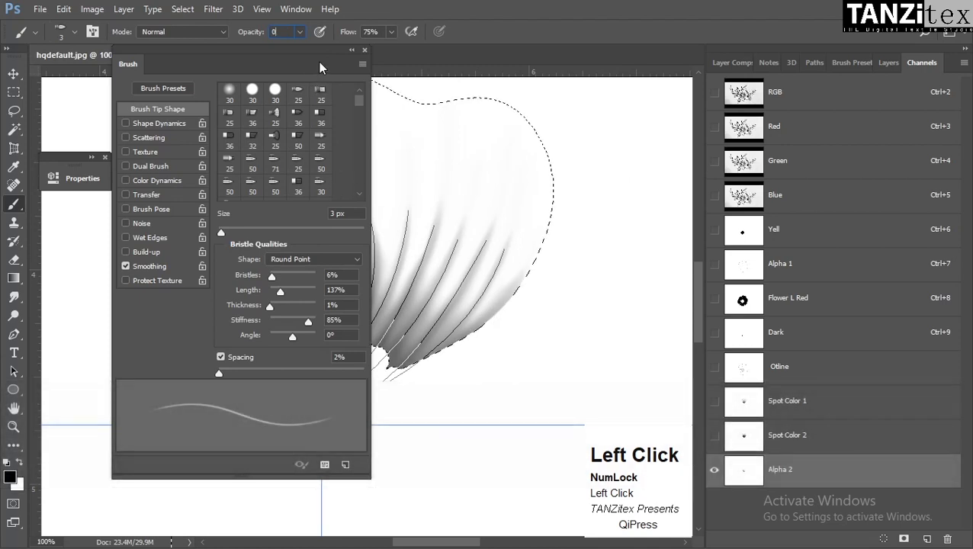
drag(319, 62, 331, 55)
click(483, 118)
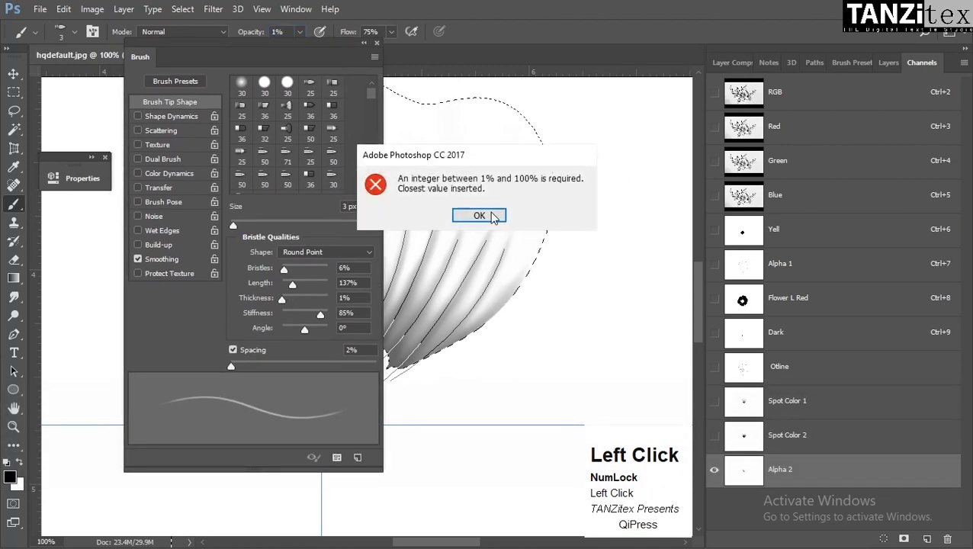
click(479, 215)
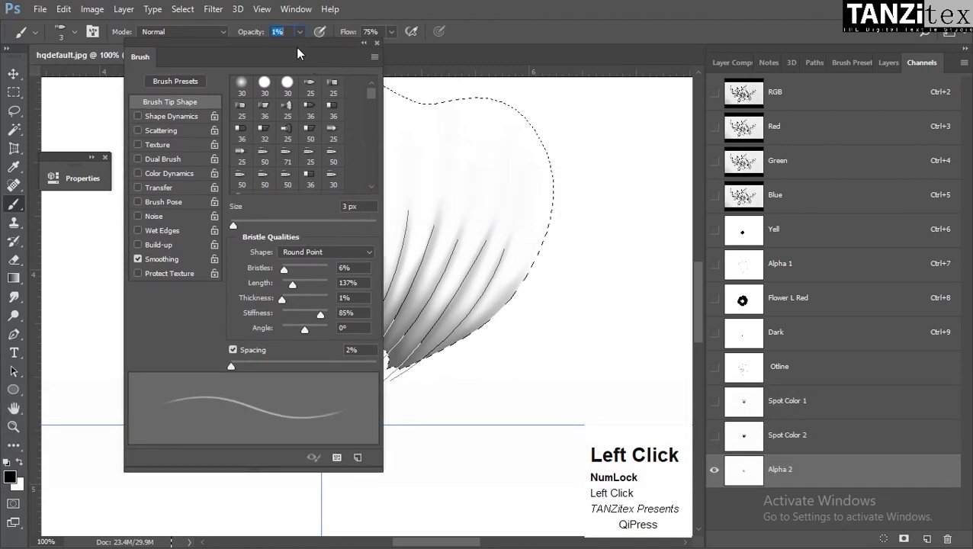
Move the brush settings clear of the petal, set the brush opacity to 100% and undo the test stroke
mouse_move(307, 50)
mouse_down()
mouse_move(299, 40)
mouse_move(236, 108)
mouse_move(239, 91)
mouse_up()
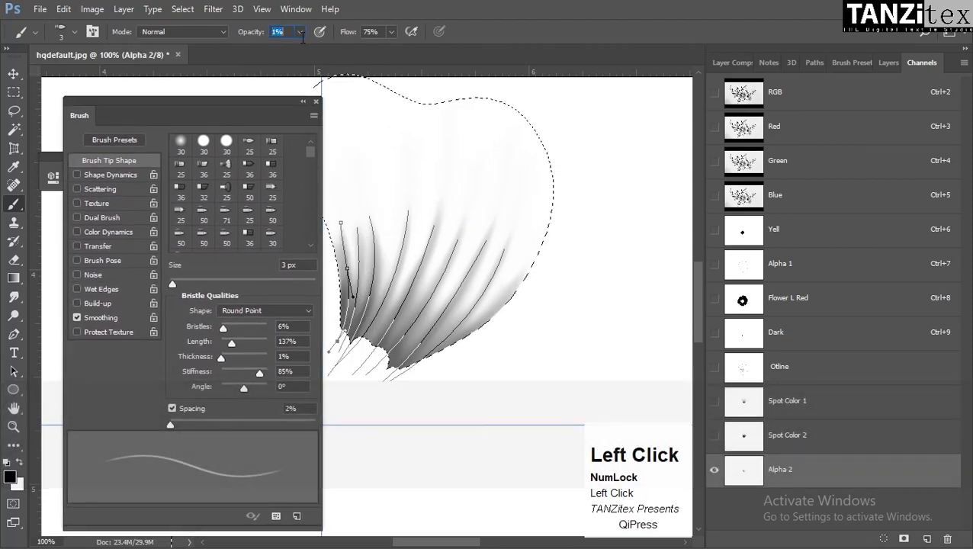
click(279, 31)
text(100)
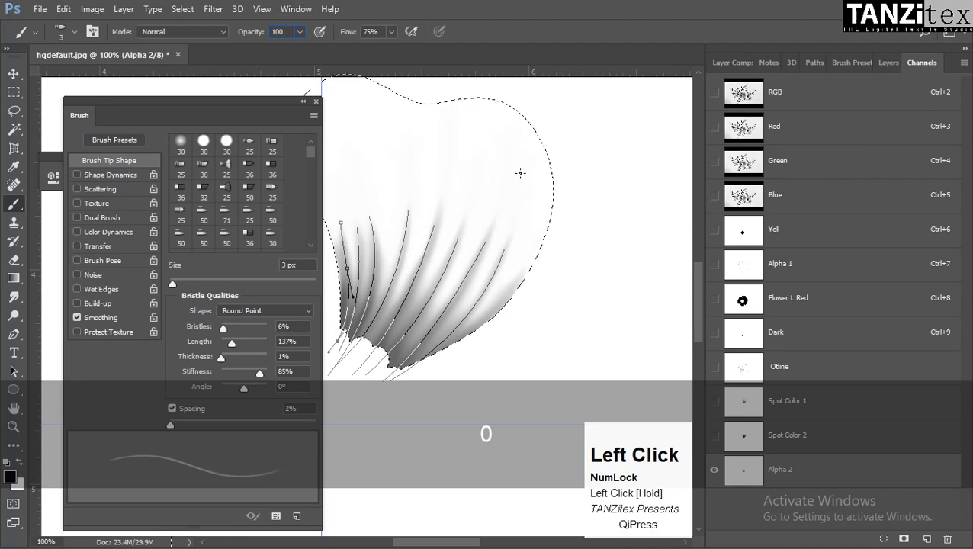
key(ctrl+alt+z)
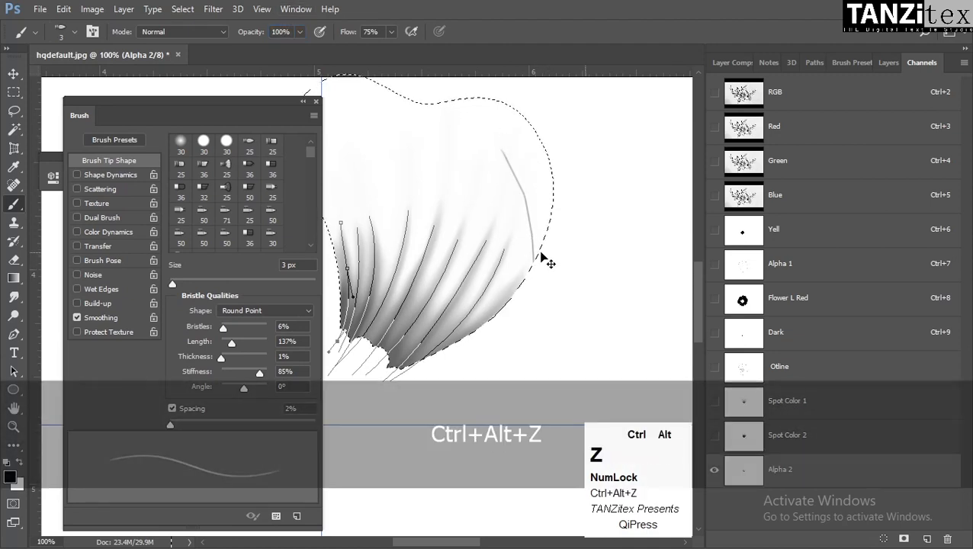
key(ctrl+alt+z)
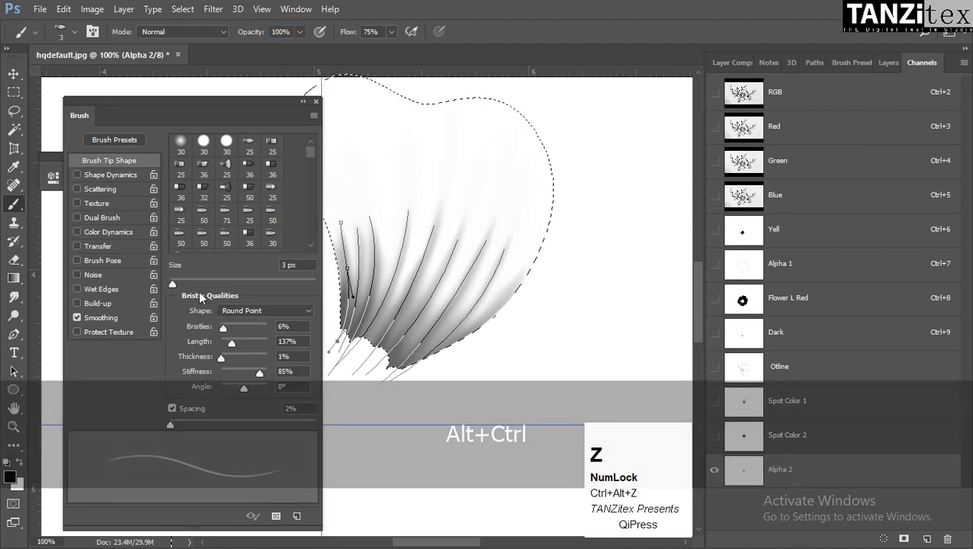
Set the bristle brush to 8 px size, 9% bristles, 500% length, 63% stiffness and -45° angle
click(226, 327)
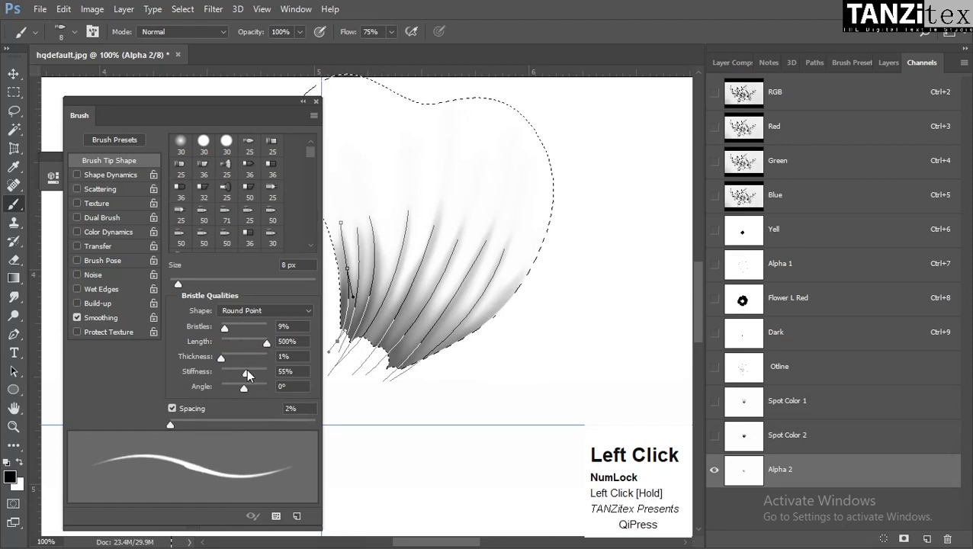
drag(246, 376, 249, 377)
click(244, 388)
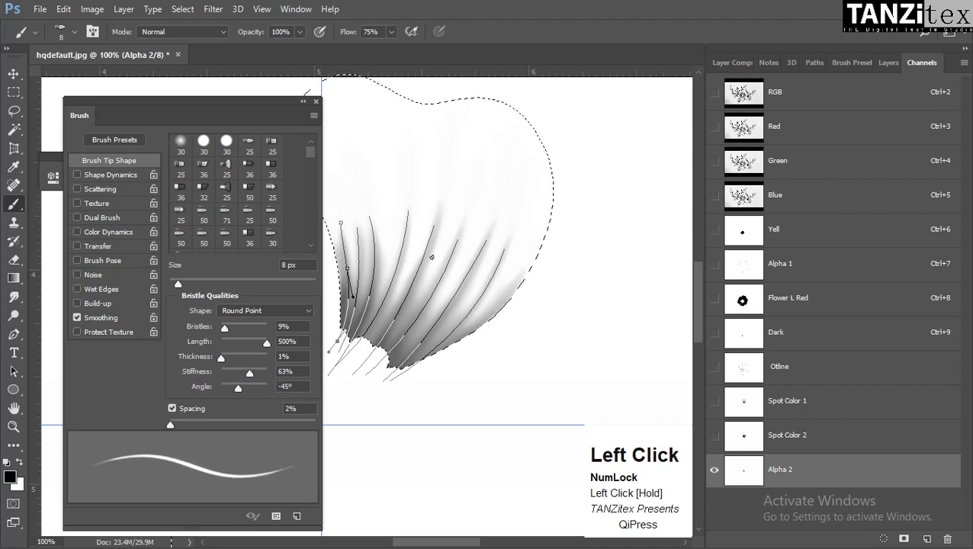
Create a new empty alpha channel and show it together with the composite flower artwork
click(926, 538)
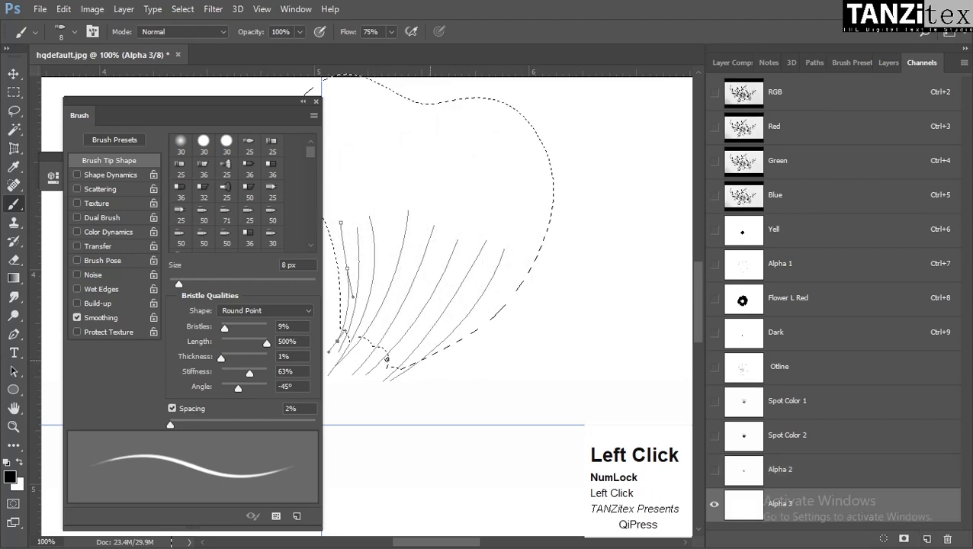
key(grave)
drag(485, 425, 560, 344)
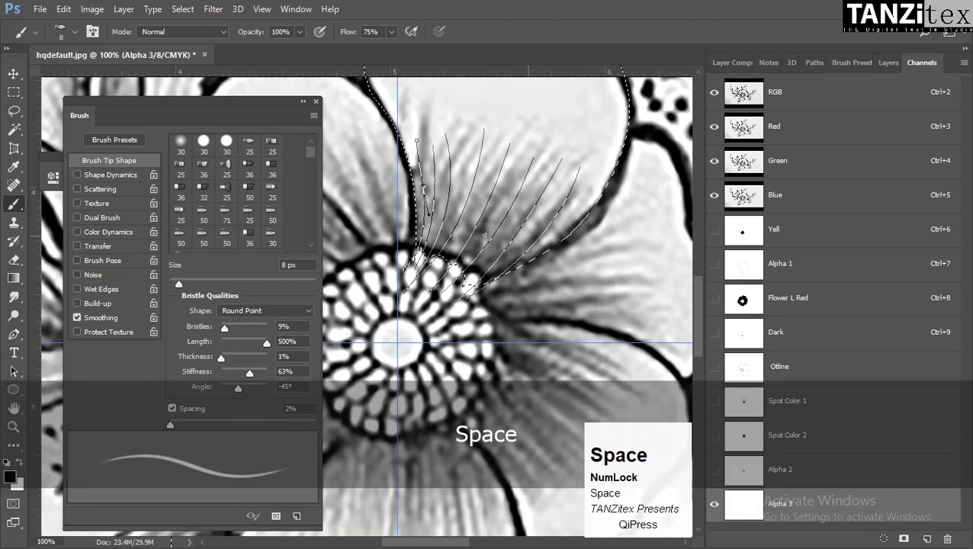
Select all the petal streak paths and stroke them with the Brush using Simulate Pressure
key(a)
click(388, 275)
drag(378, 373, 652, 111)
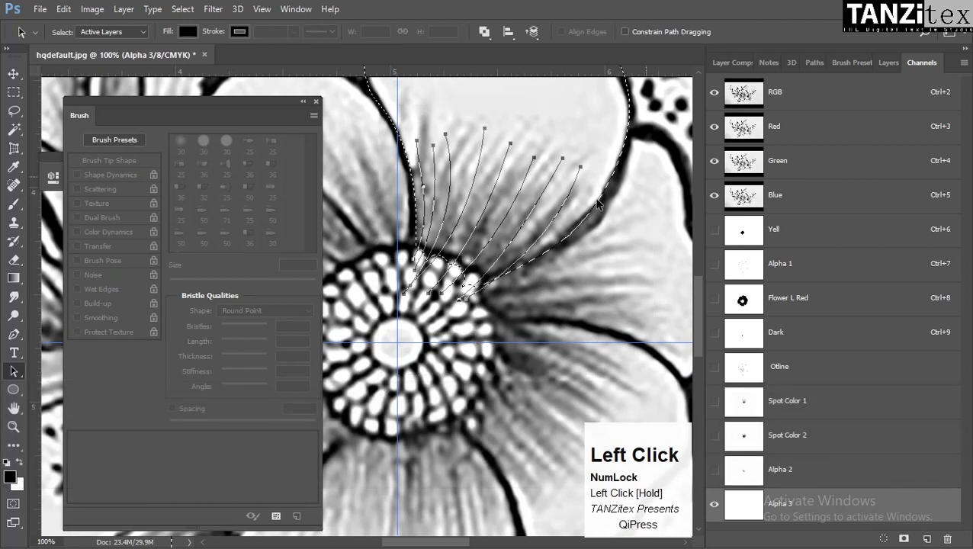
right_click(526, 165)
click(580, 300)
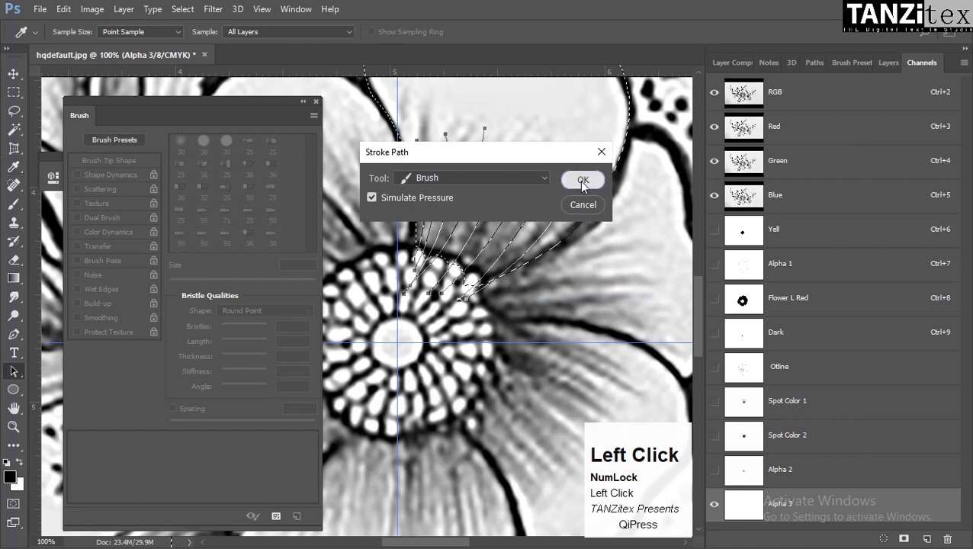
click(584, 180)
Check the stroked lines in the new channel alone and undo the path stroke
key(grave)
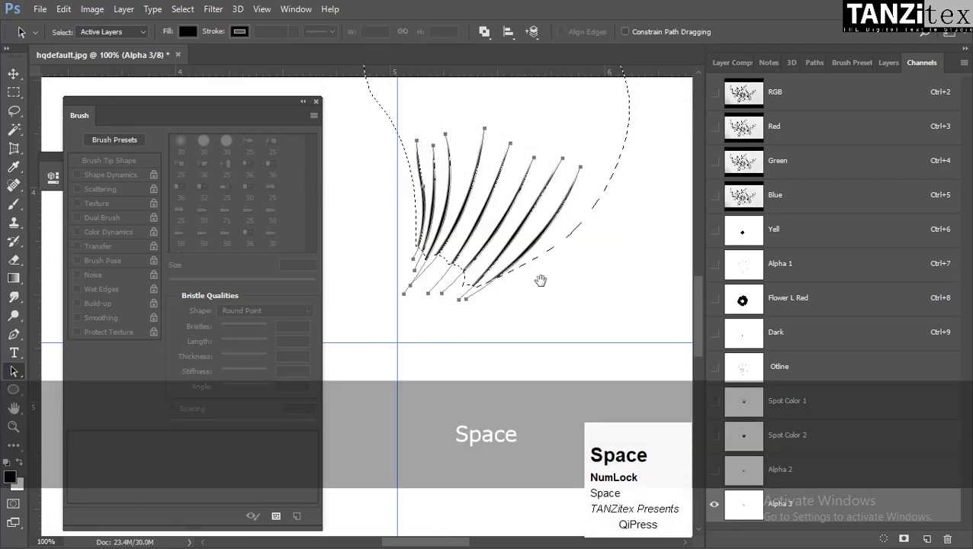
drag(539, 283, 530, 295)
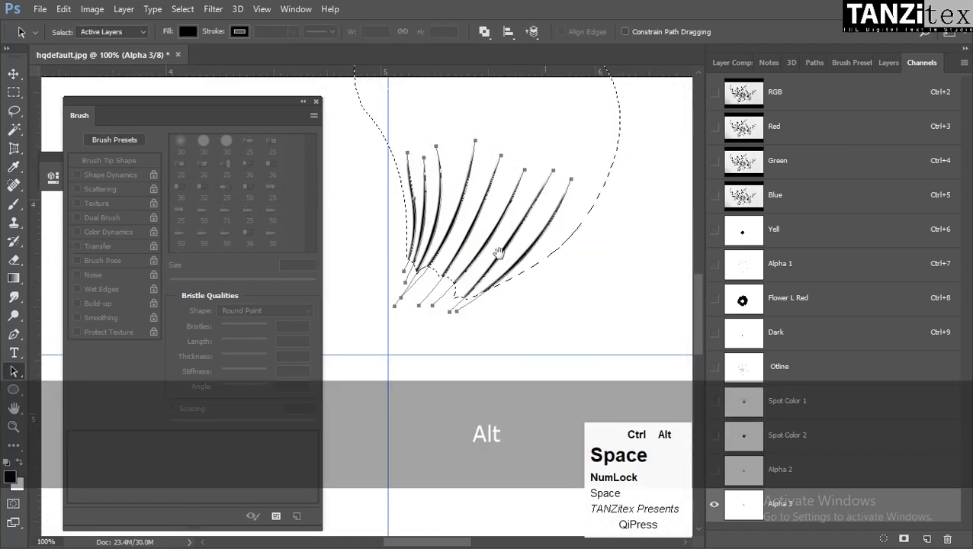
key(ctrl+alt+z)
key(ctrl+alt+z)
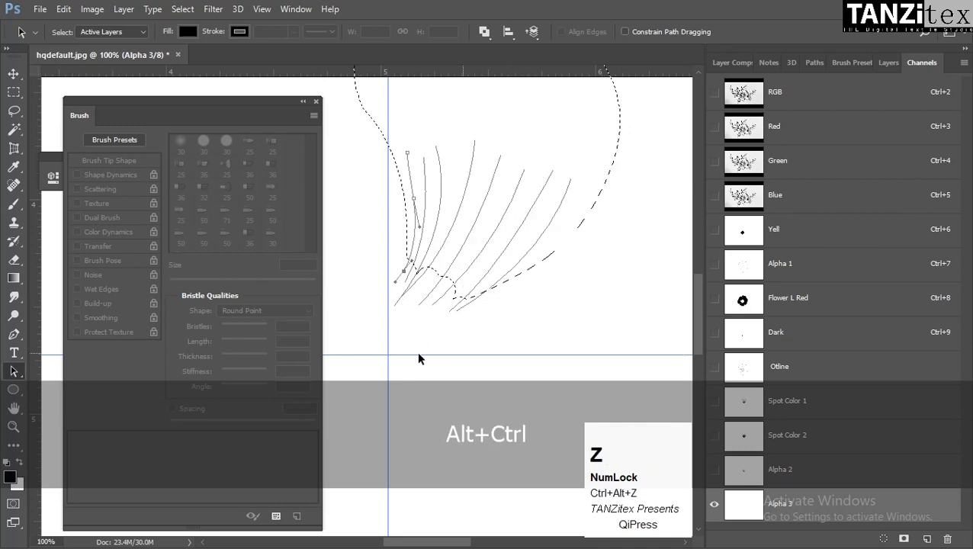
click(415, 344)
ctrl+click(433, 313)
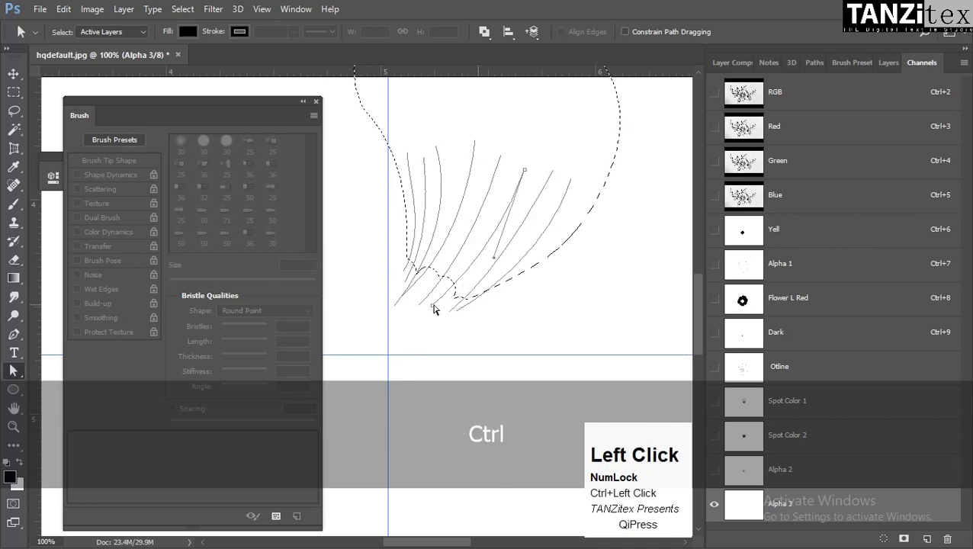
mouse_move(433, 308)
mouse_down()
mouse_move(402, 332)
mouse_move(408, 343)
mouse_up()
Show the Alpha 2 petal shading together with the Alpha 3 channel
key(grave)
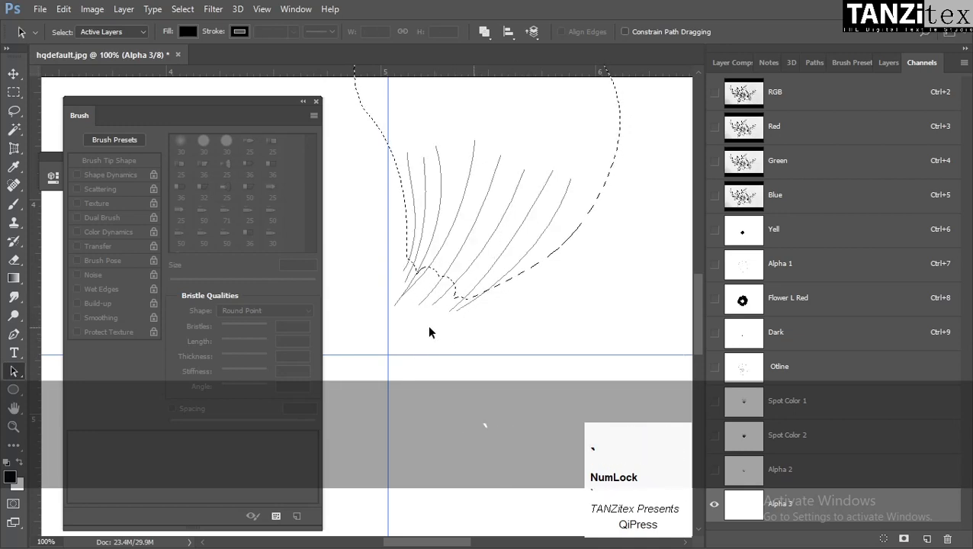
key(grave)
click(714, 470)
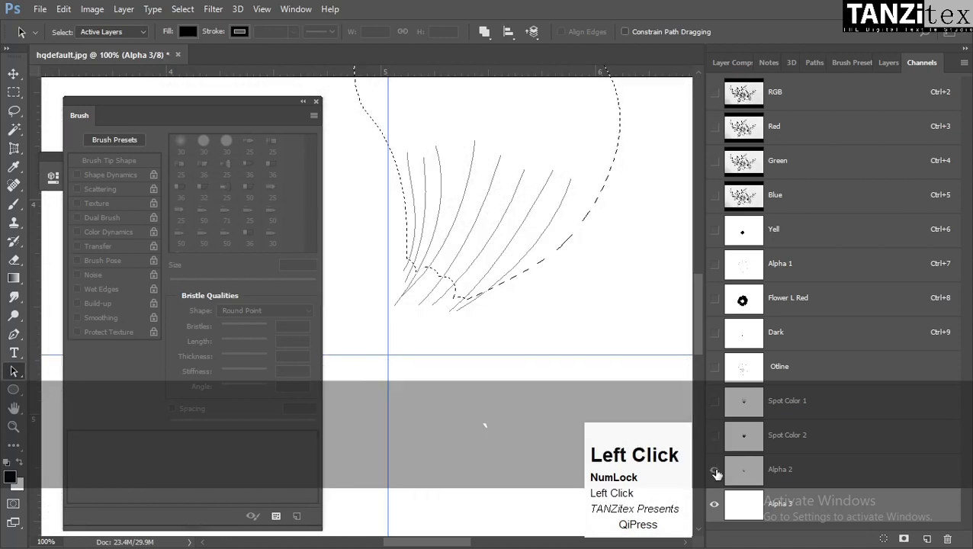
Extend the lower ends of the third and second paths from the petal's right edge well below its base, adjusting the curve handle
key(ctrl)
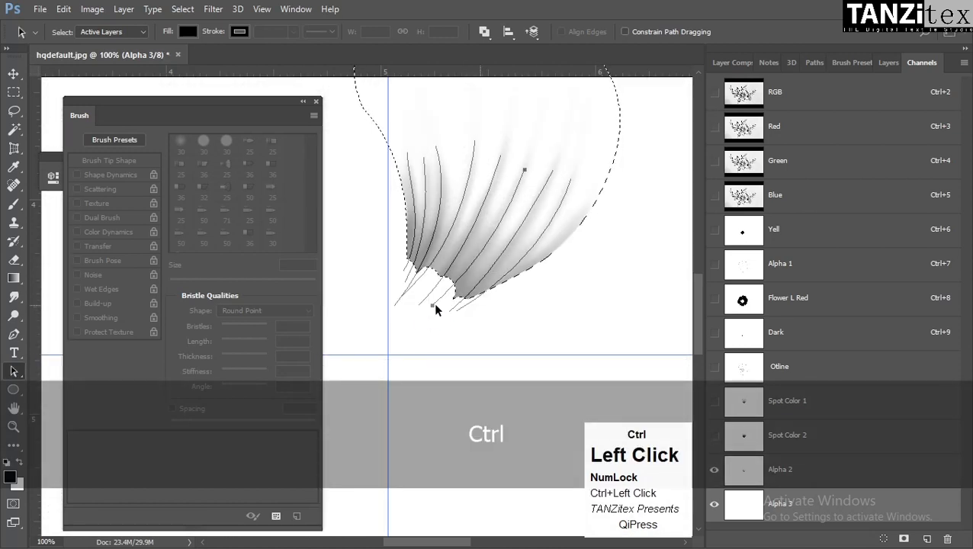
ctrl+click(434, 306)
drag(432, 305, 363, 386)
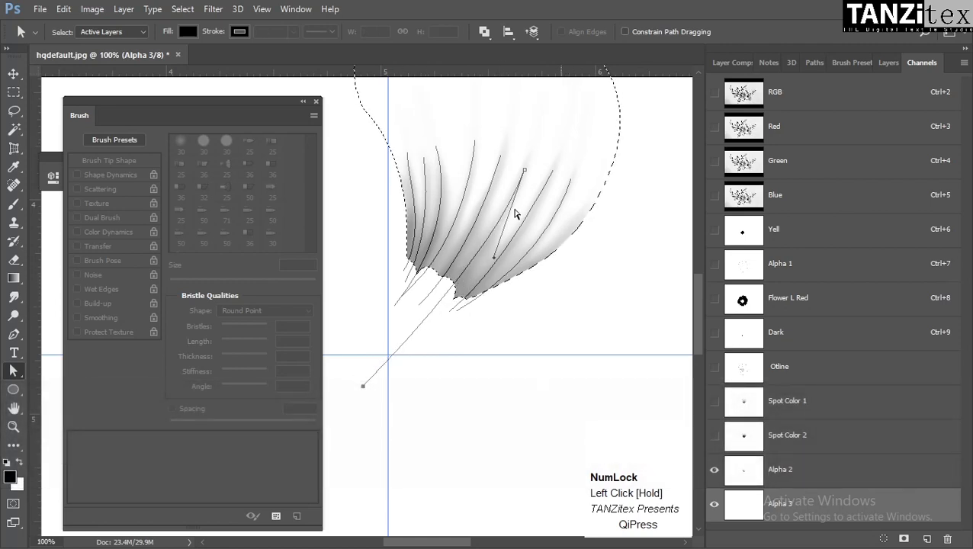
key(ctrl)
drag(461, 304, 393, 382)
key(ctrl+z)
ctrl+click(452, 317)
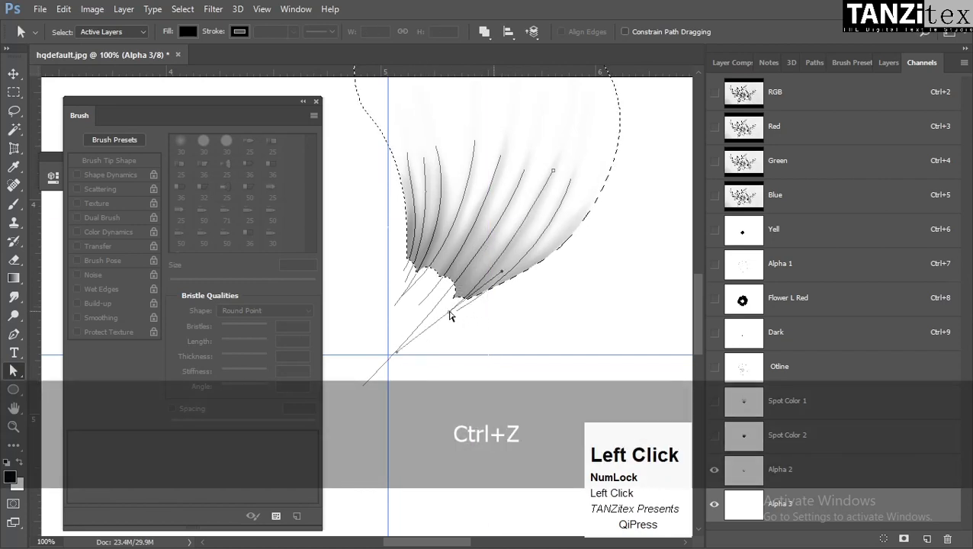
drag(450, 315, 470, 327)
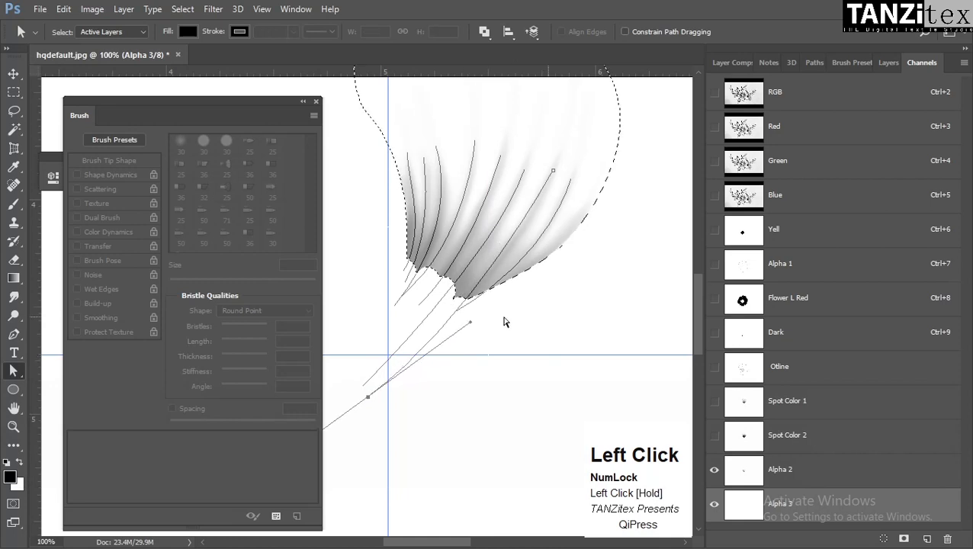
Extend the lower end of the petal's rightmost path down and left below the base
click(486, 281)
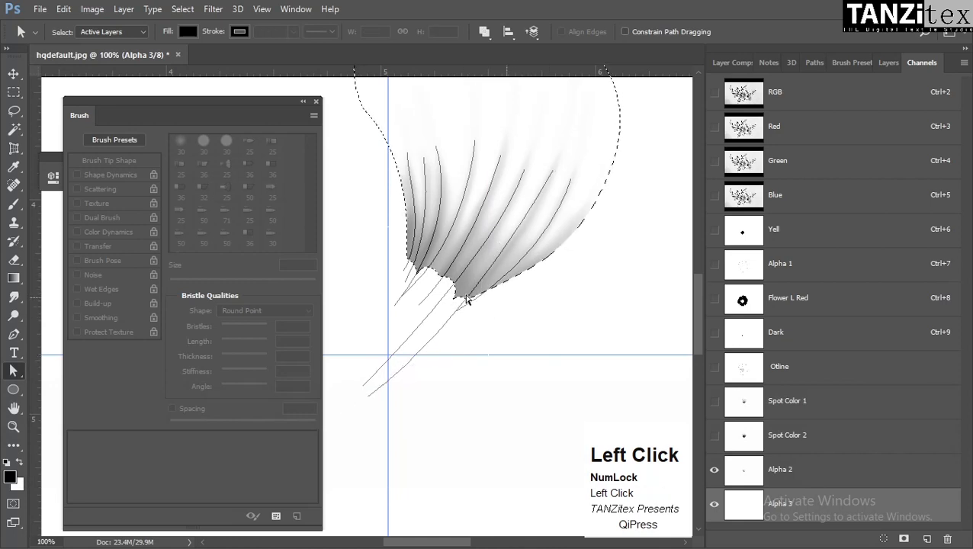
click(468, 311)
drag(457, 317, 409, 370)
click(520, 293)
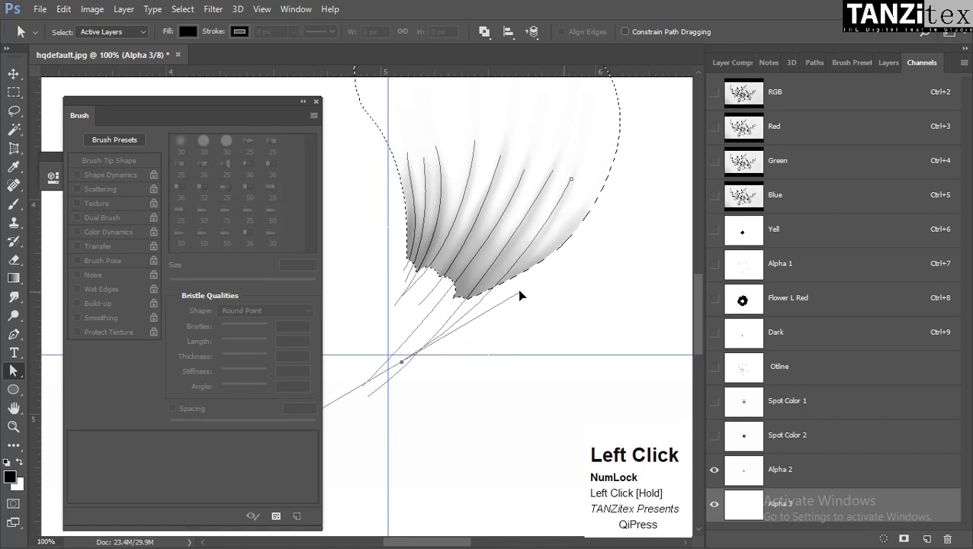
Extend the lower ends of the fourth and fifth paths from the right below the petal's base
drag(356, 367, 462, 283)
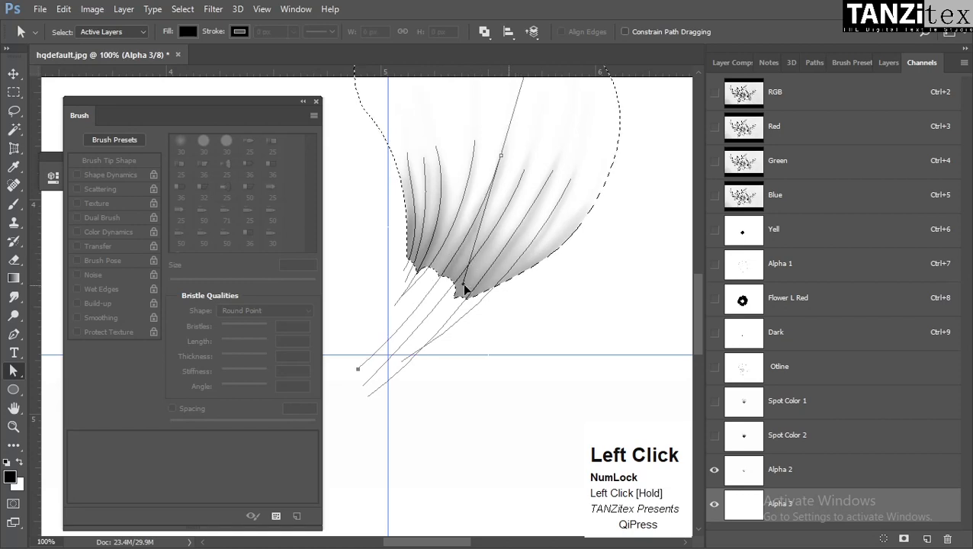
click(445, 250)
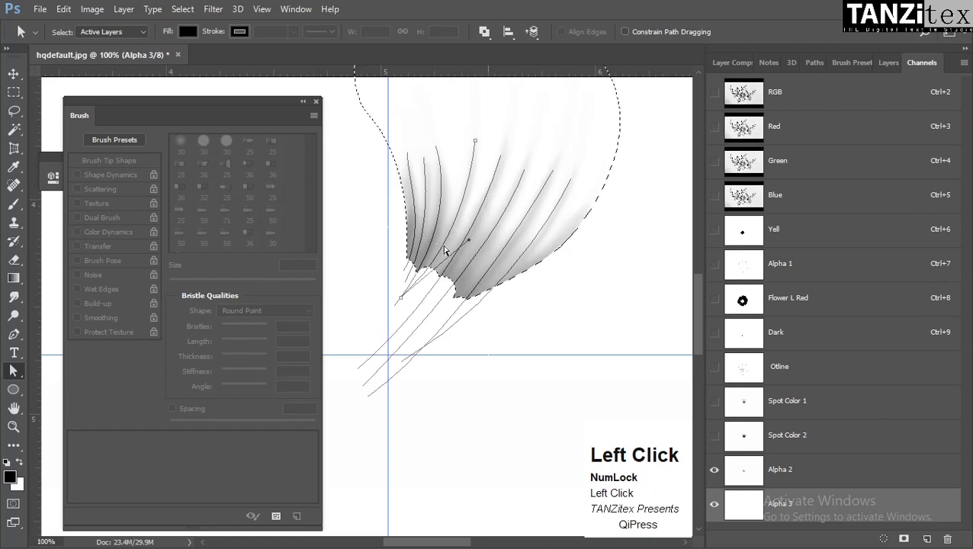
drag(401, 299, 354, 356)
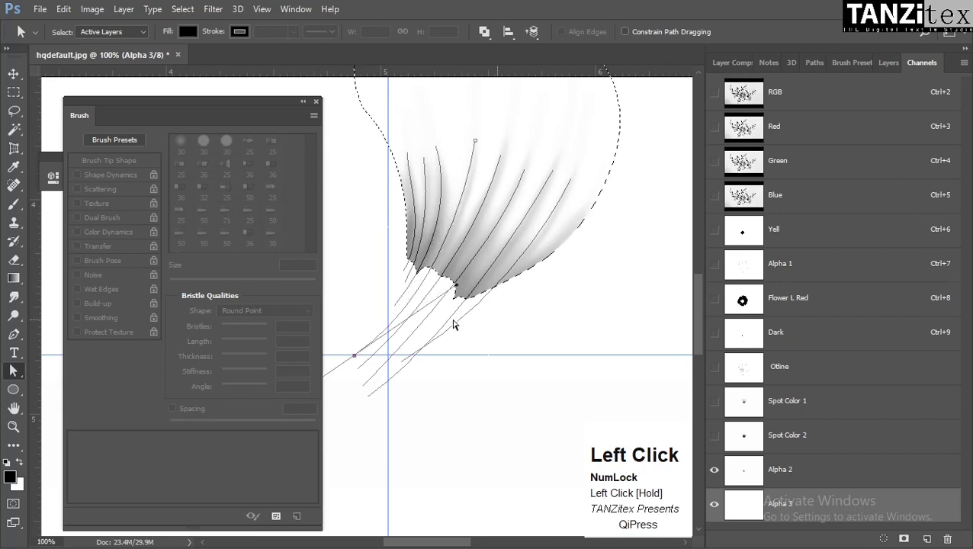
Extend the lower ends of the third and second paths from the petal's left edge below its base
click(410, 292)
drag(410, 293, 345, 364)
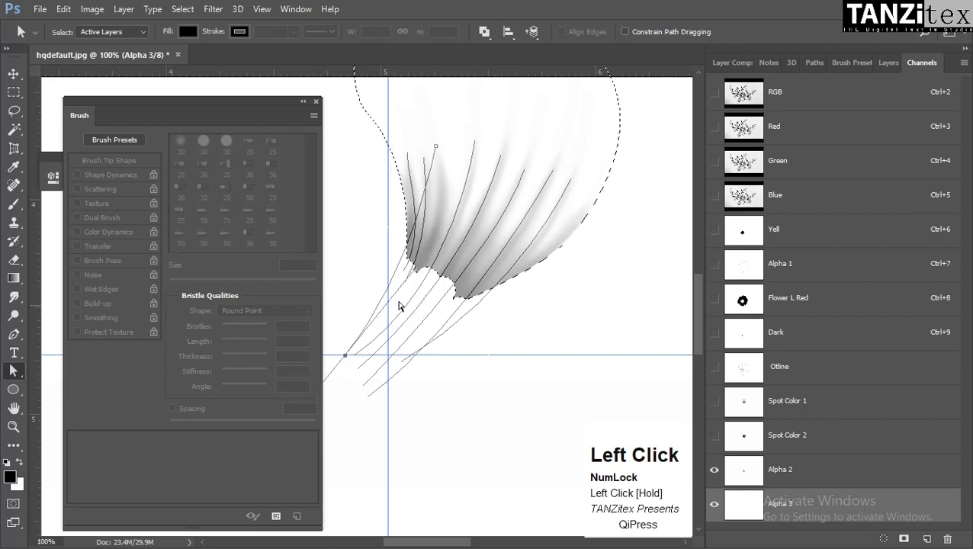
drag(413, 274, 365, 345)
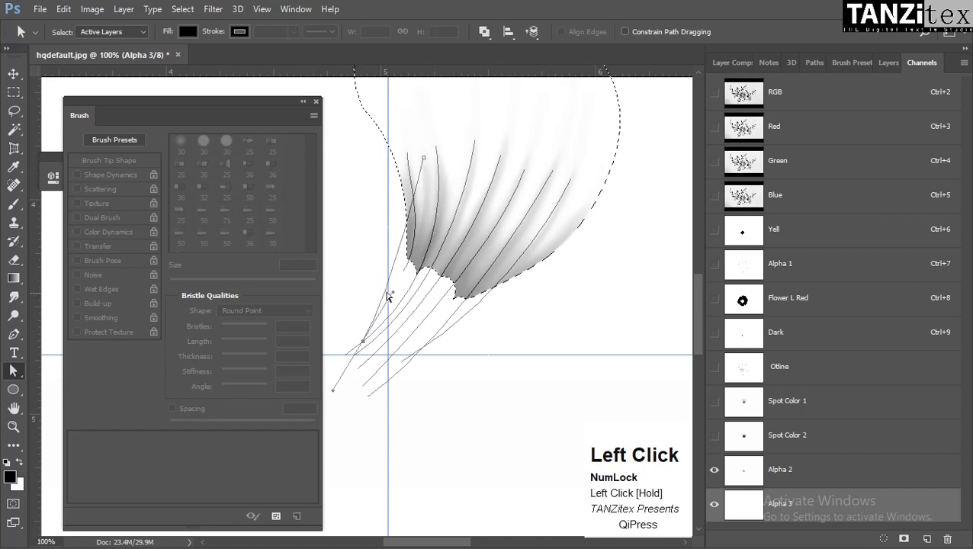
Extend the leftmost path's lower end below the petal base and readjust the lower anchor and curve handle of the rightmost path
click(441, 285)
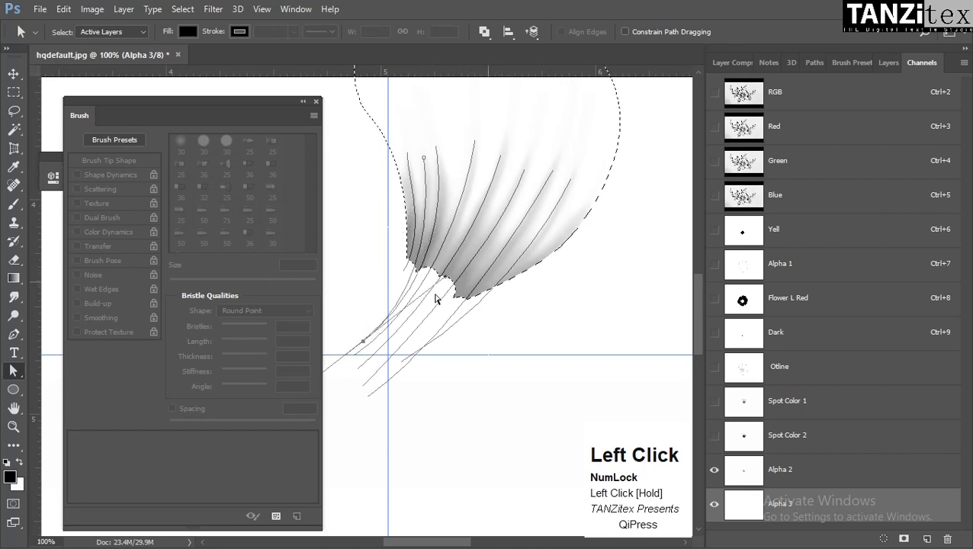
drag(436, 298, 363, 328)
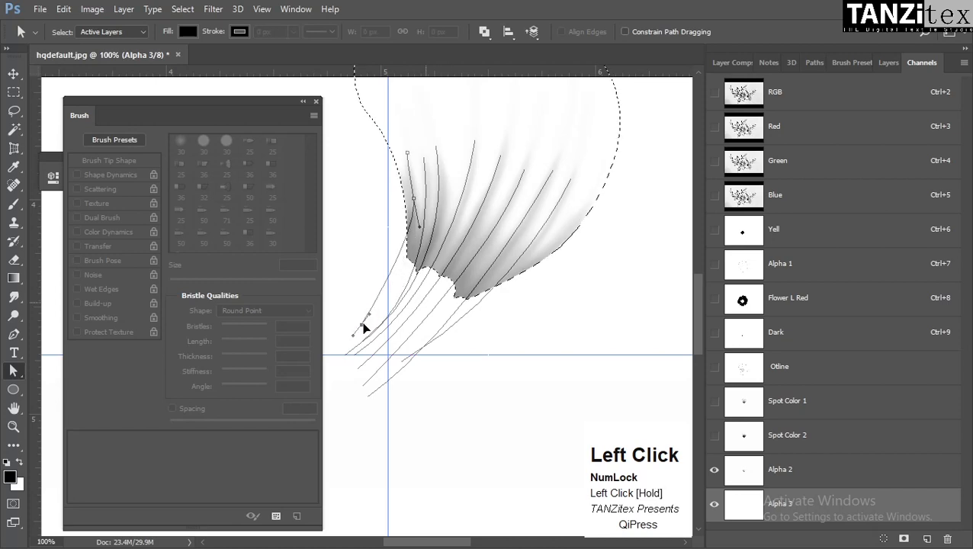
click(414, 294)
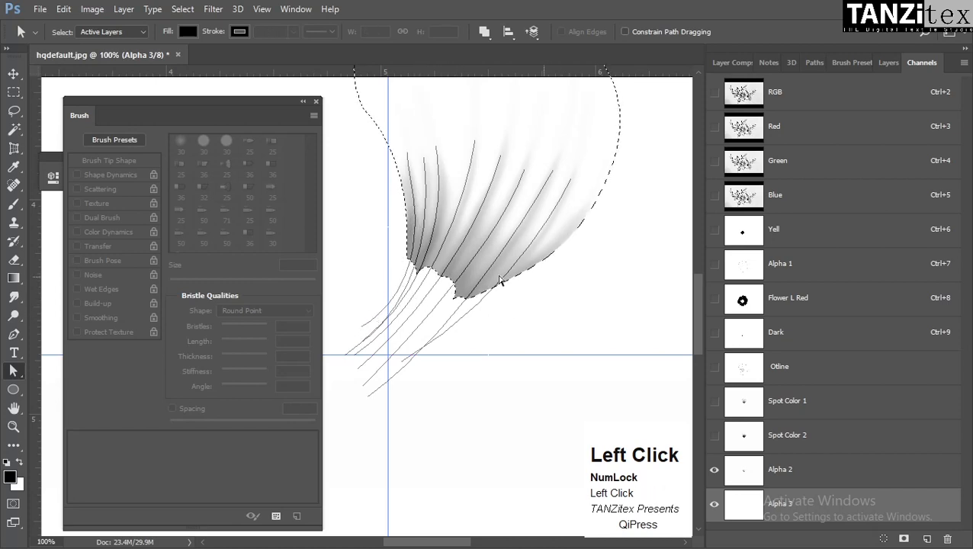
drag(360, 384, 404, 363)
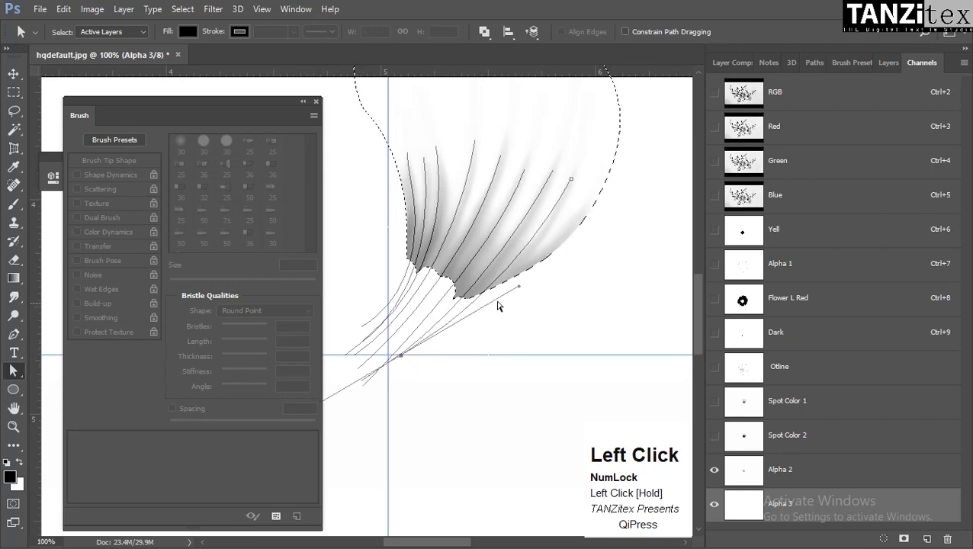
drag(516, 286, 523, 287)
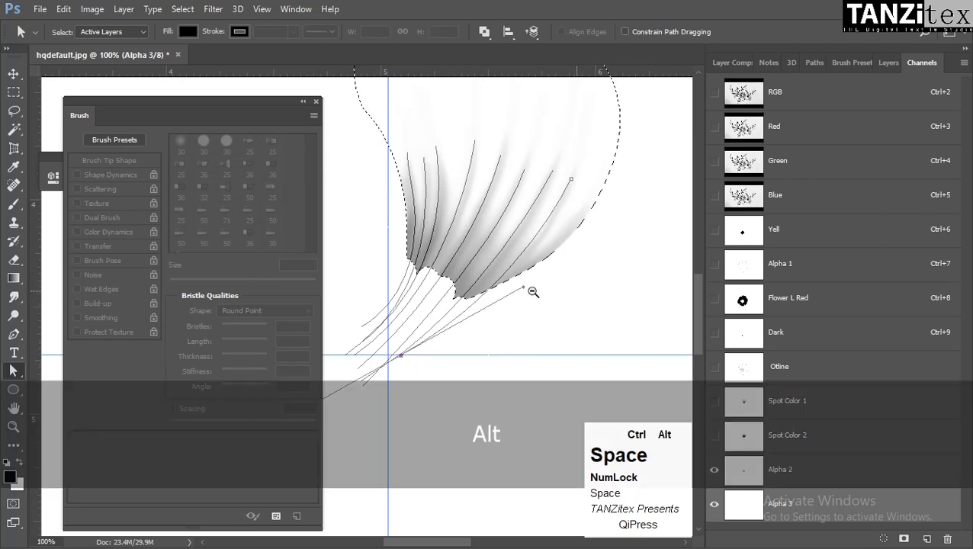
Select all the petal streak paths, stroke them with the Brush and Simulate Pressure on the Alpha 3 channel, and dismiss the paths
ctrl+alt+click(530, 292)
key(a)
click(383, 363)
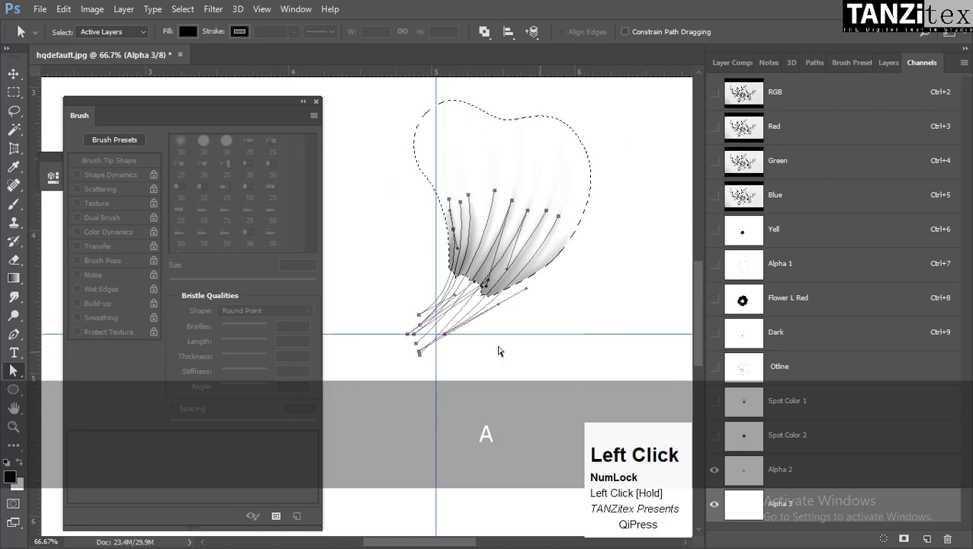
right_click(500, 348)
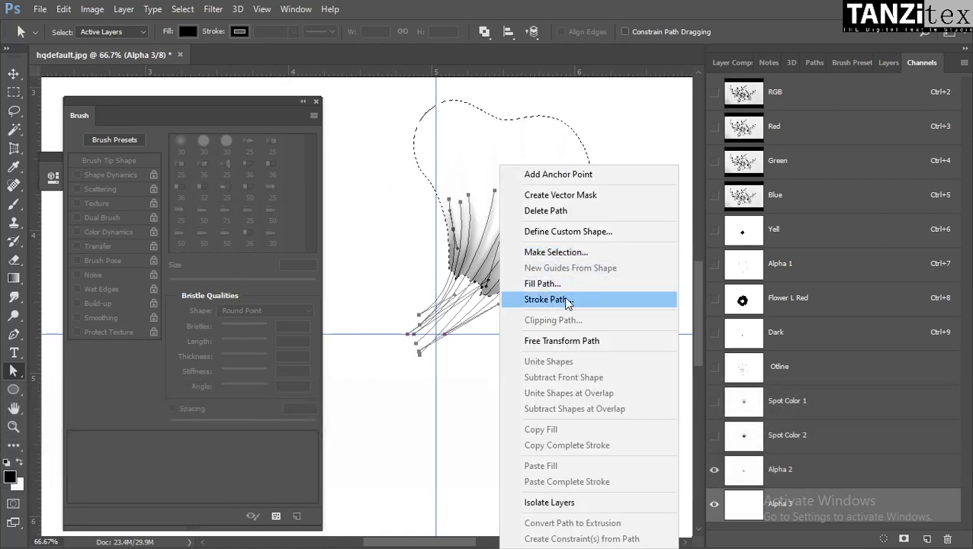
click(560, 299)
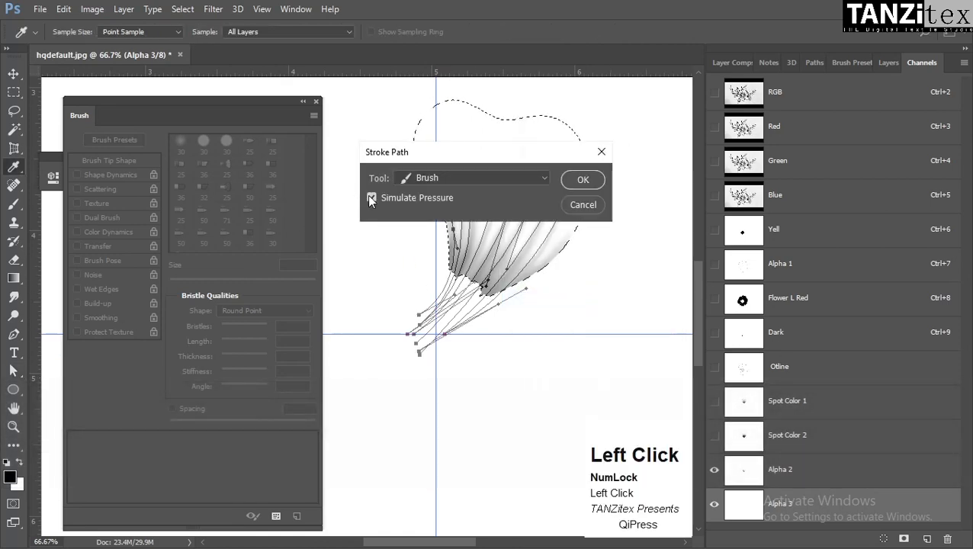
key(Return)
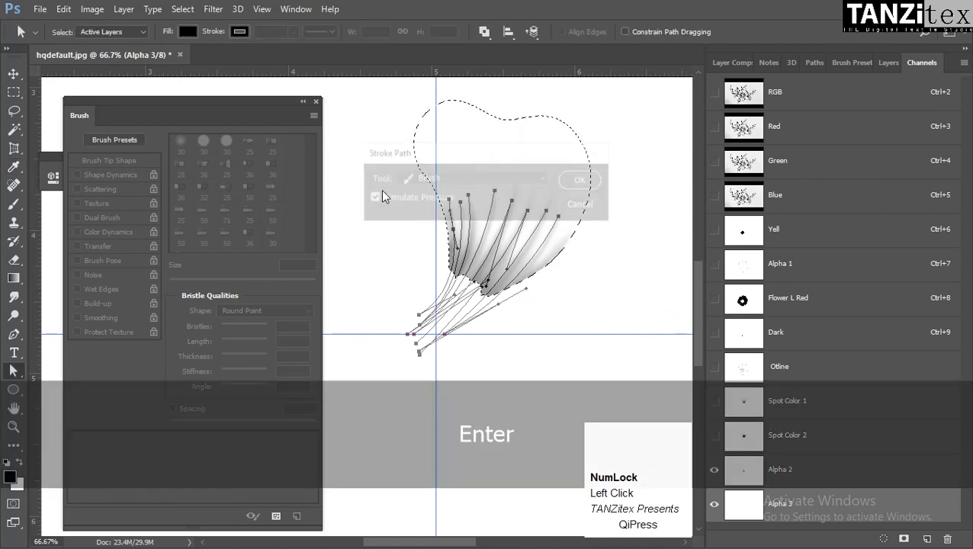
key(p)
key(Return)
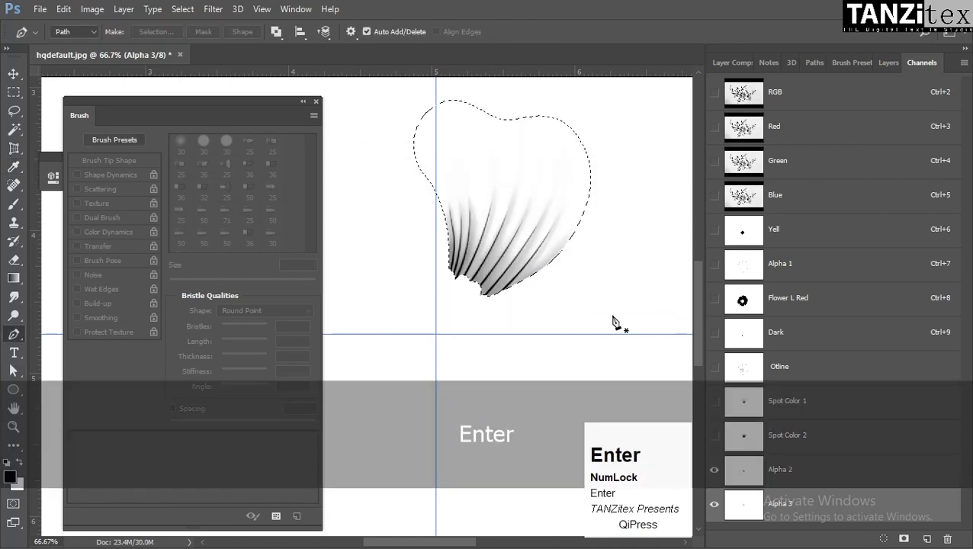
Clear the petal selection and lighten the Alpha 3 streaks with Levels, setting the black output level to 70
ctrl+click(528, 244)
ctrl+click(529, 244)
key(ctrl+d)
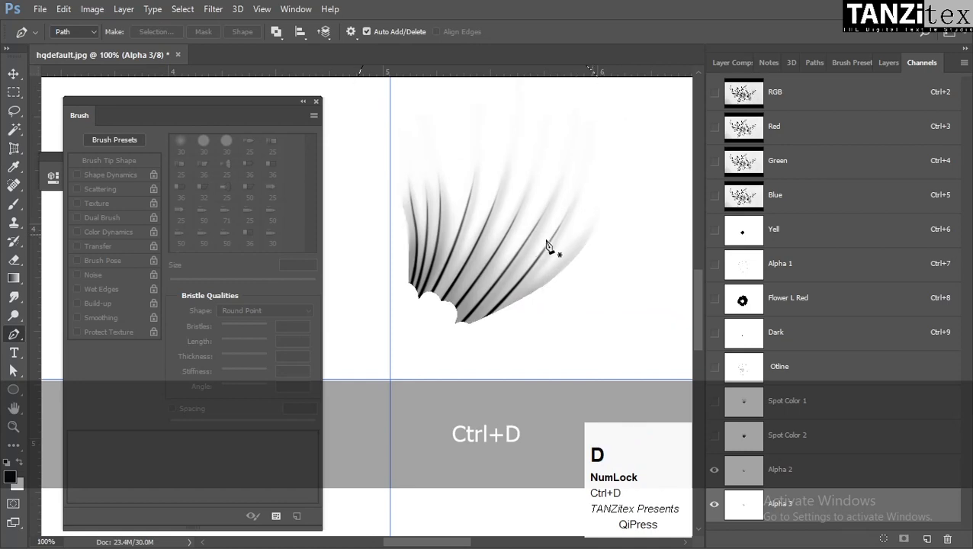
key(ctrl+l)
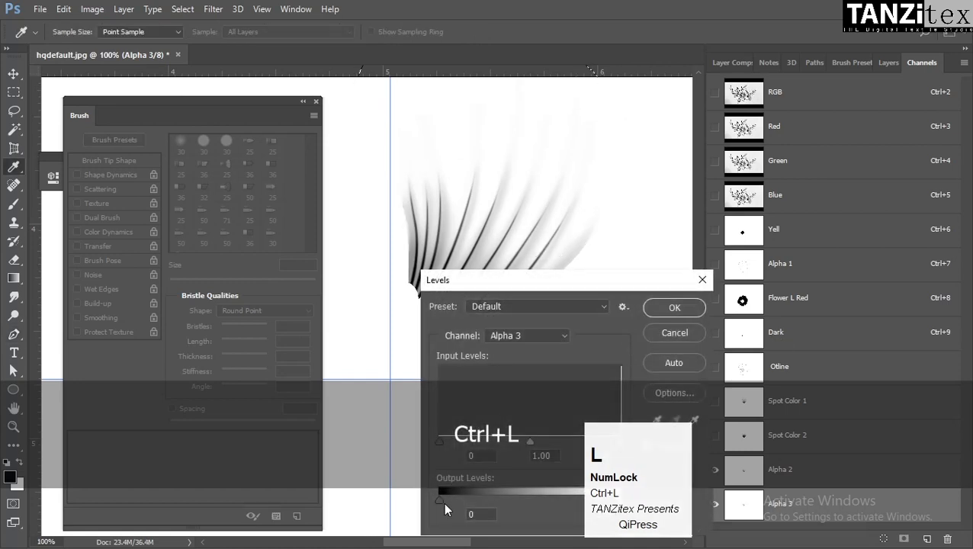
drag(445, 503, 490, 505)
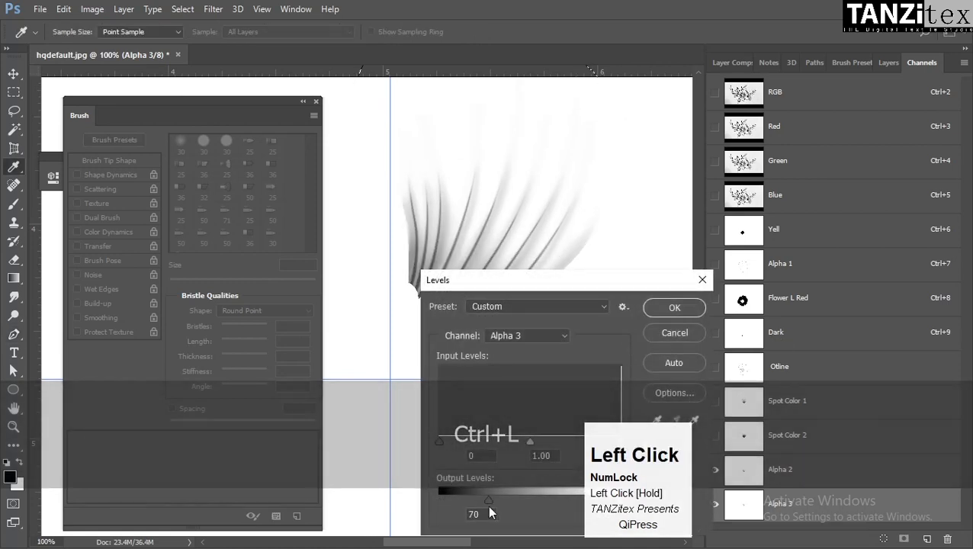
click(674, 308)
Load the Alpha 3 streaks as a selection, try filling them on the Alpha 2 channel, and undo the fill
ctrl+click(744, 505)
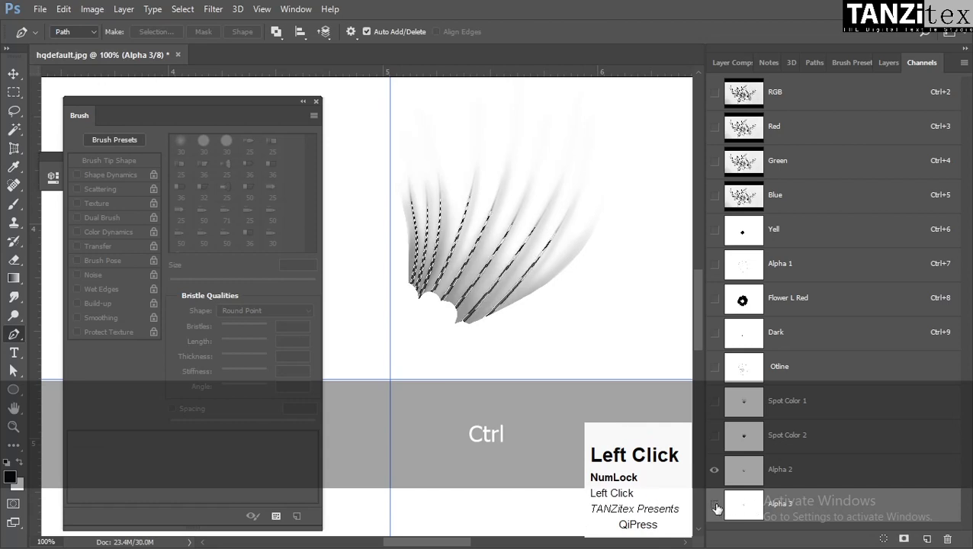
click(789, 473)
key(alt+BackSpace)
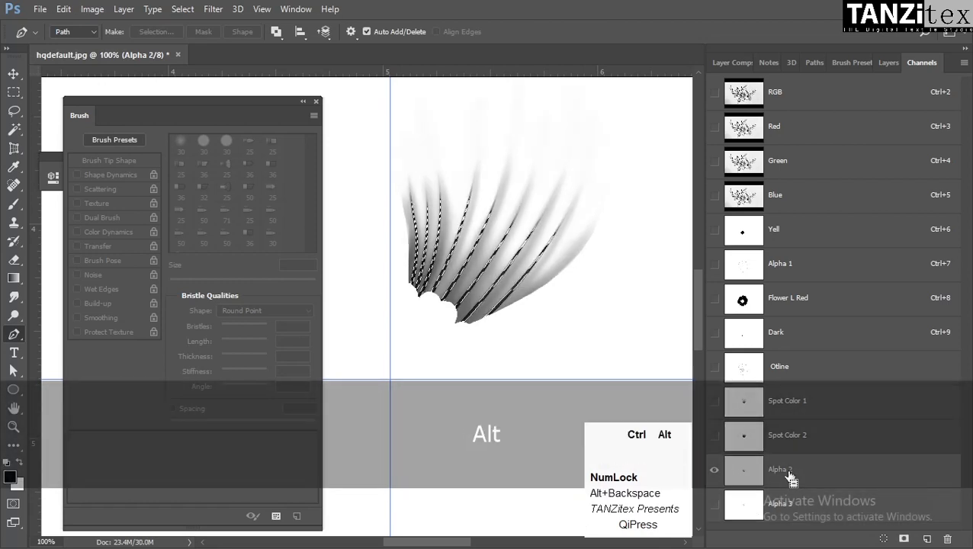
key(ctrl+alt+z)
Try darkening the selected streaks on Alpha 2 with Levels at a midtone value of 0.29, and deselect
key(ctrl+l)
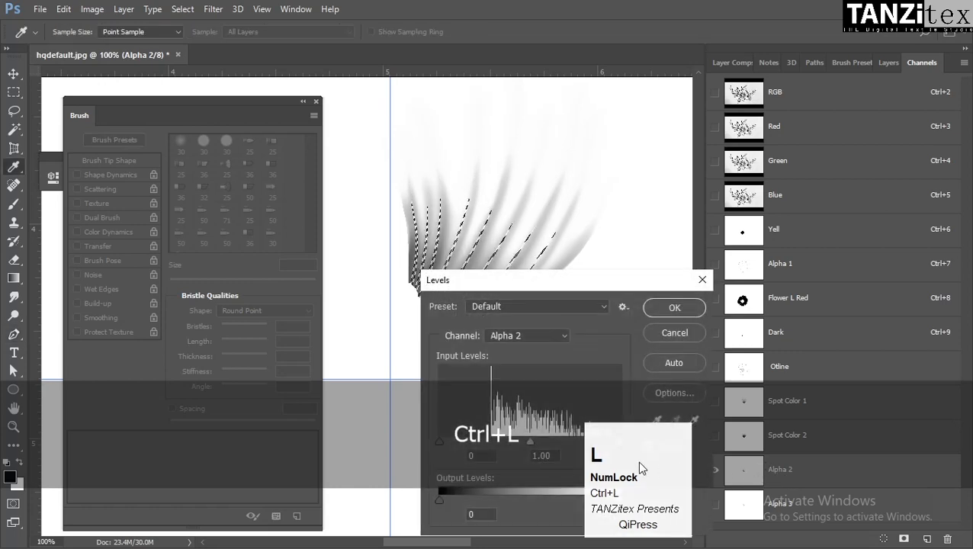
drag(531, 441, 580, 441)
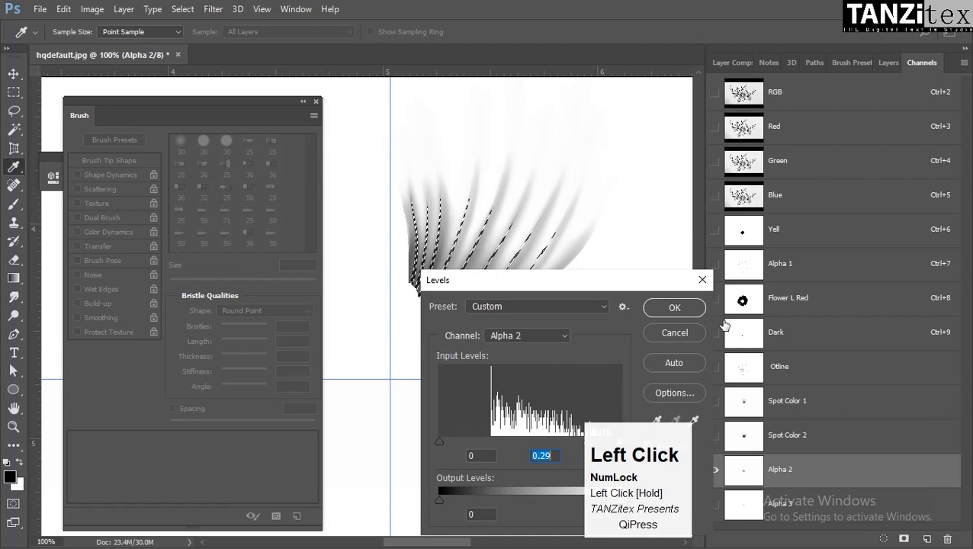
click(674, 307)
key(ctrl+d)
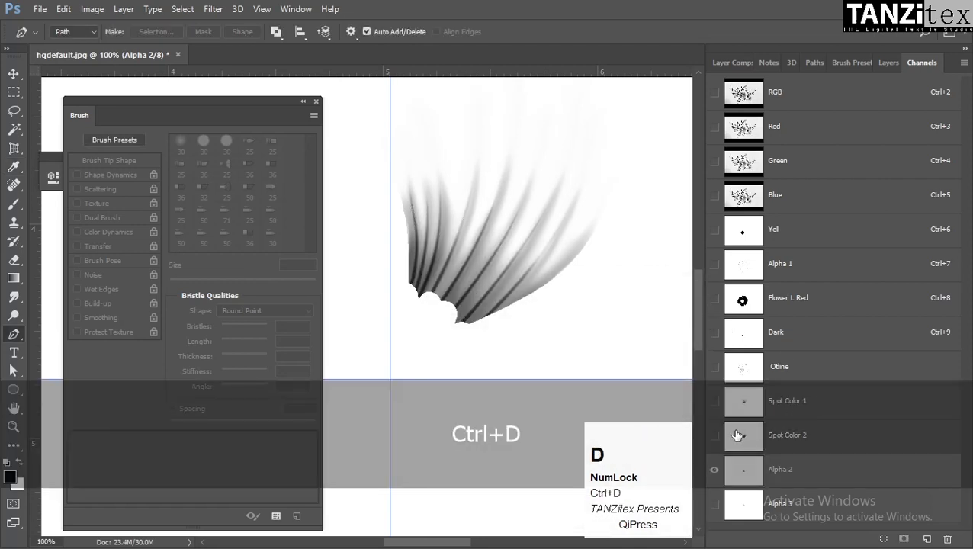
Show Spot Color 2 together with Alpha 2, undo the last streak edit on Alpha 2, and clear the selection
click(716, 435)
key(space)
mouse_move(528, 261)
mouse_down()
mouse_move(495, 306)
mouse_move(497, 344)
mouse_move(515, 268)
mouse_up()
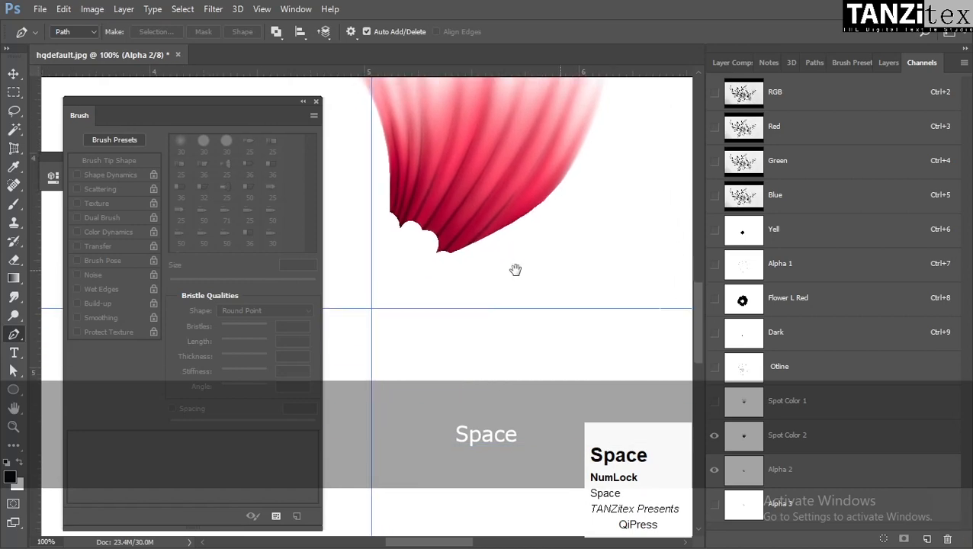
key(ctrl+alt+z)
key(ctrl+d)
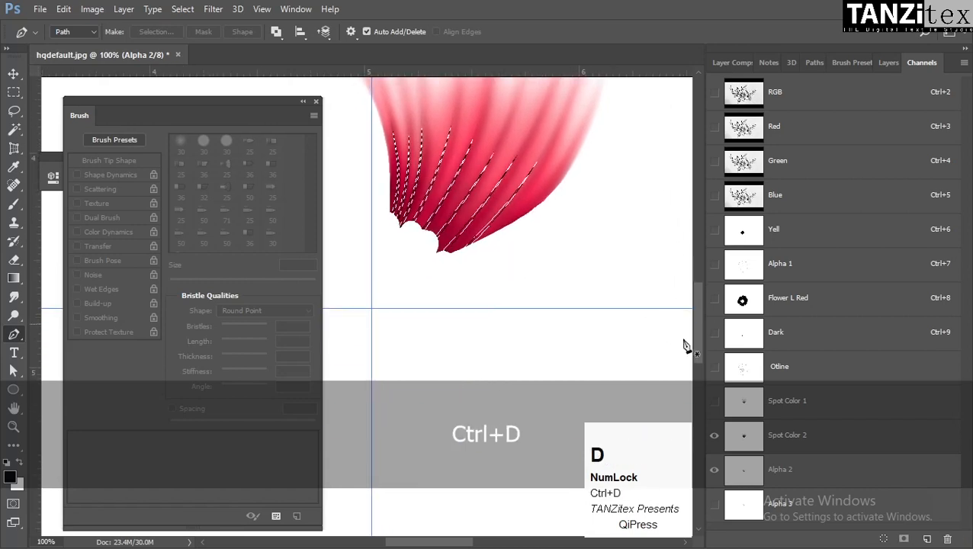
Show Alpha 3 and apply a Gaussian Blur with a 2.0 pixel radius to it, comparing the petal with the channel hidden and shown
click(717, 507)
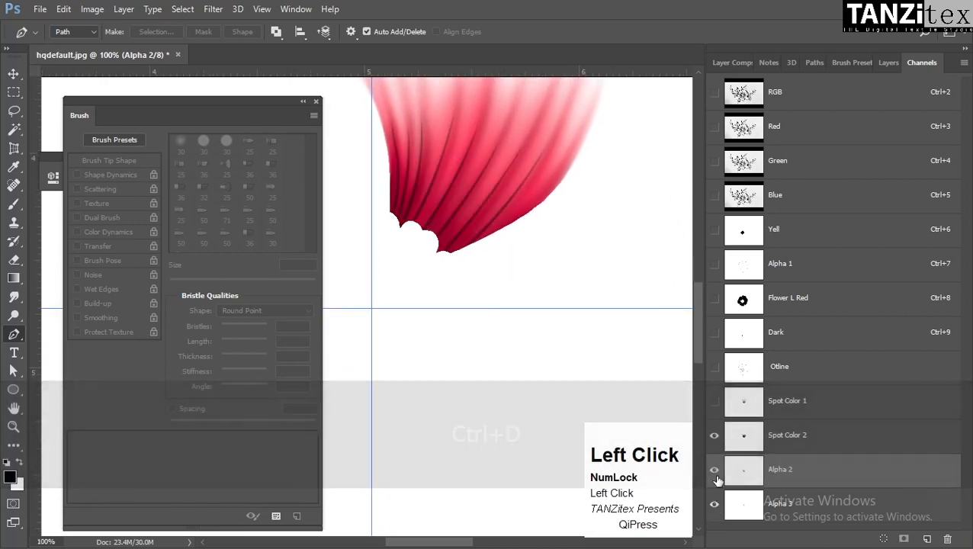
click(214, 10)
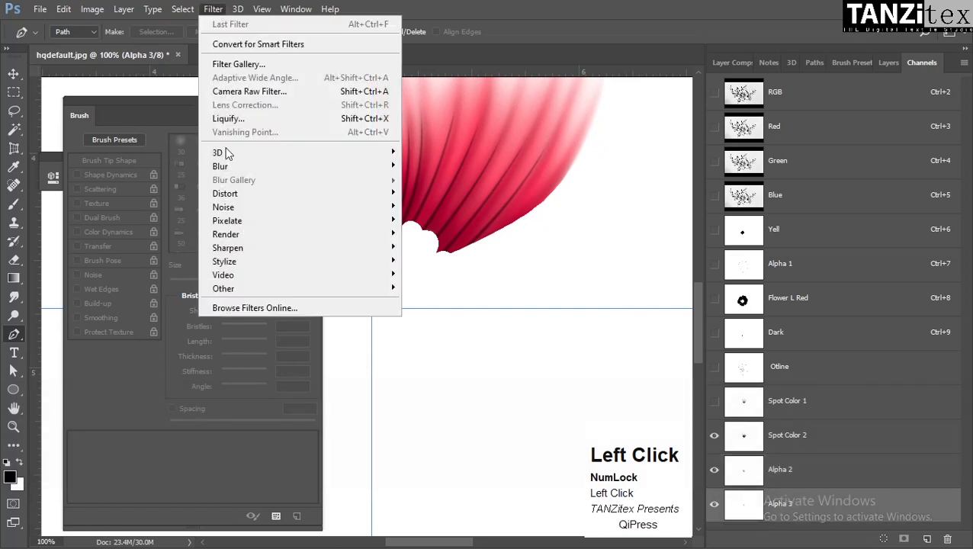
mouse_move(288, 169)
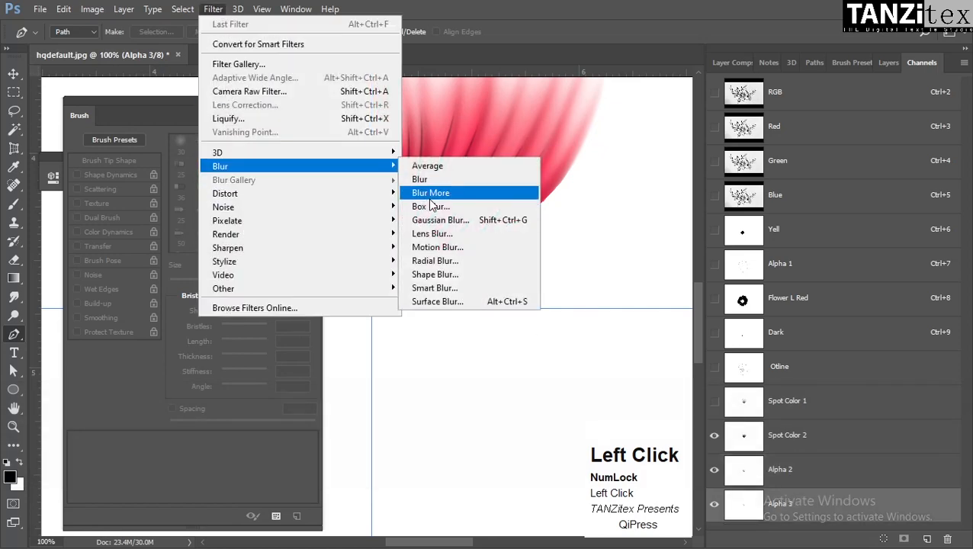
click(436, 220)
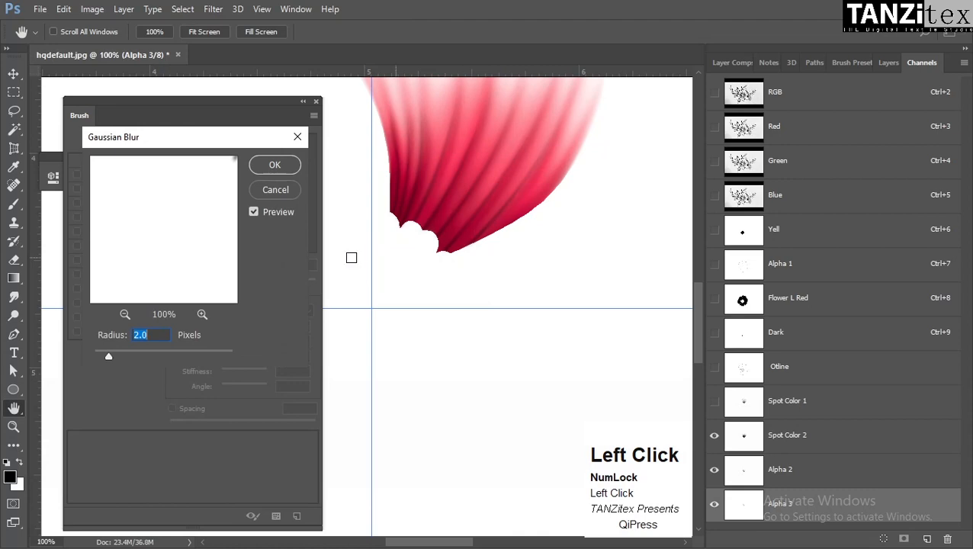
key(Return)
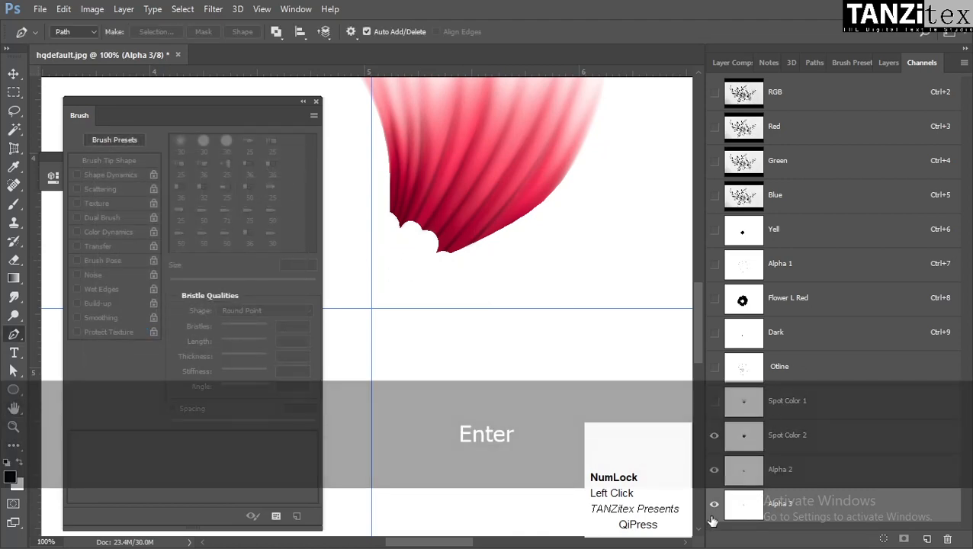
click(713, 517)
click(712, 514)
Convert the Alpha 3 channel to a spot color channel with dark red #9d011e and 100% solidity
drag(528, 250, 540, 340)
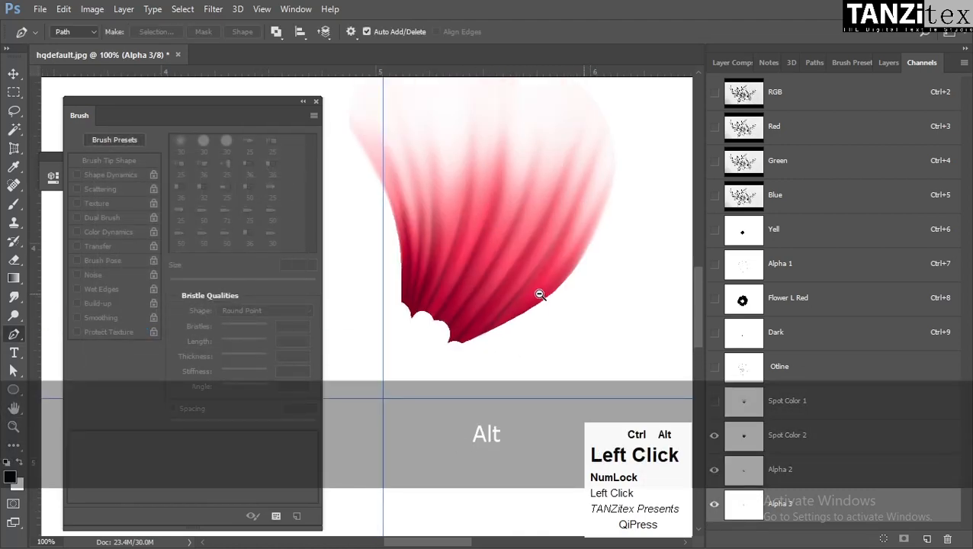
ctrl+alt+click(540, 294)
double_click(814, 507)
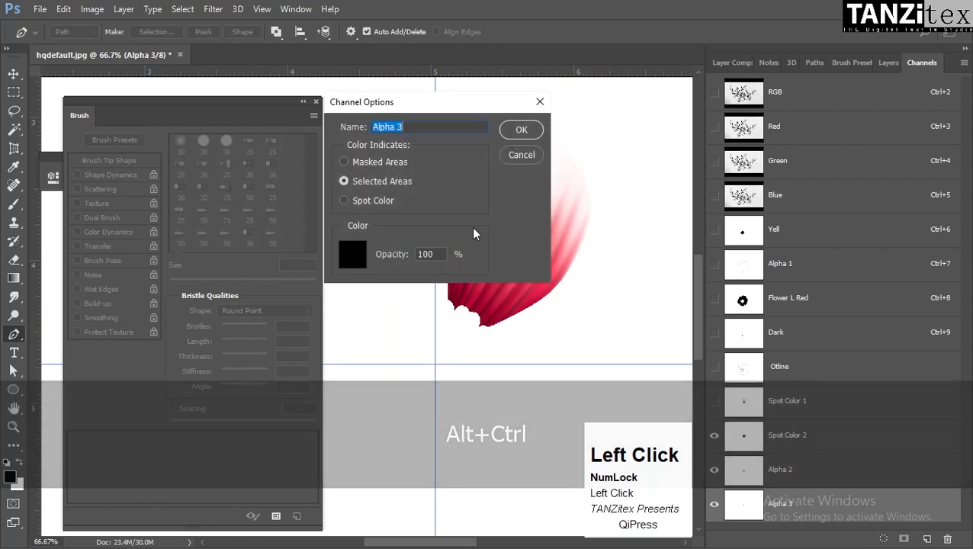
click(374, 200)
click(352, 254)
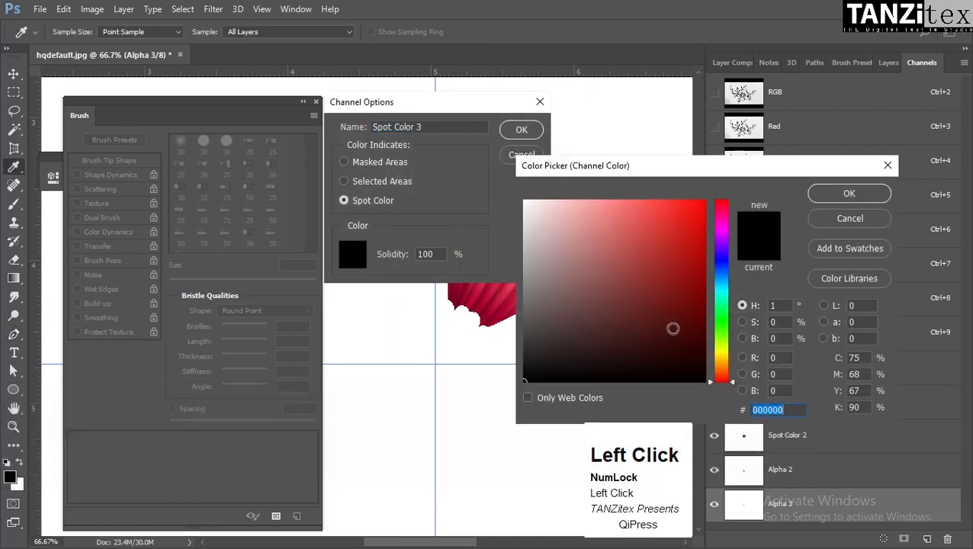
click(697, 263)
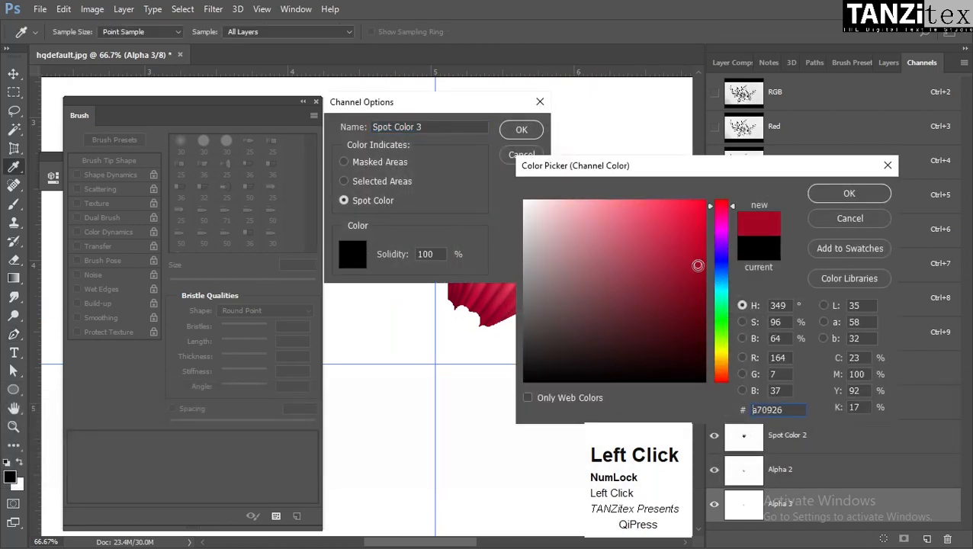
click(849, 193)
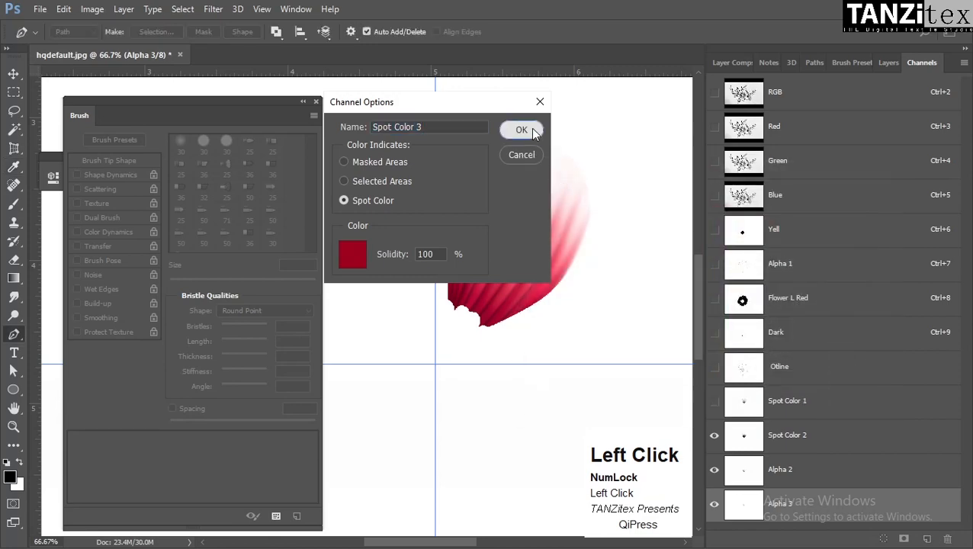
click(534, 133)
Change the ink color of Spot Color 3 to a darker shade of red
ctrl+click(500, 300)
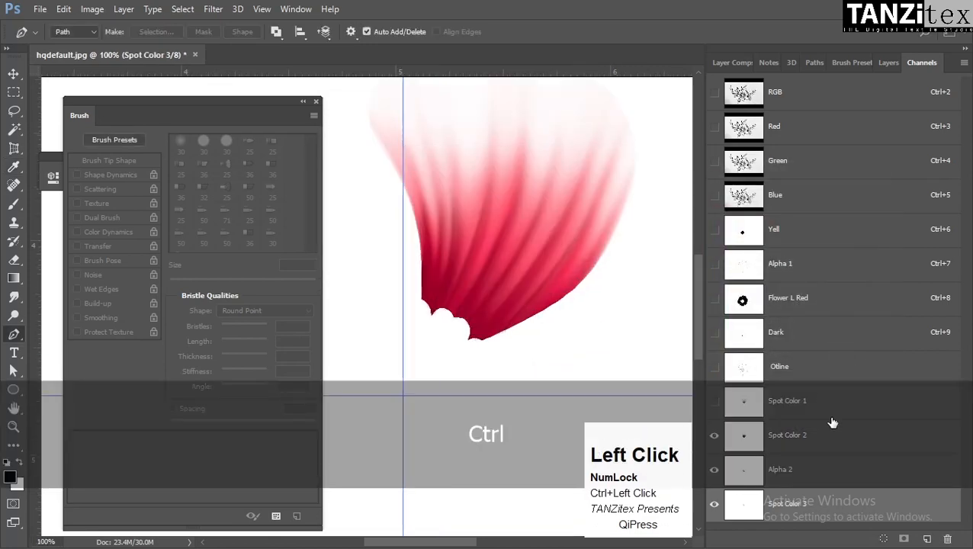
double_click(849, 505)
click(385, 211)
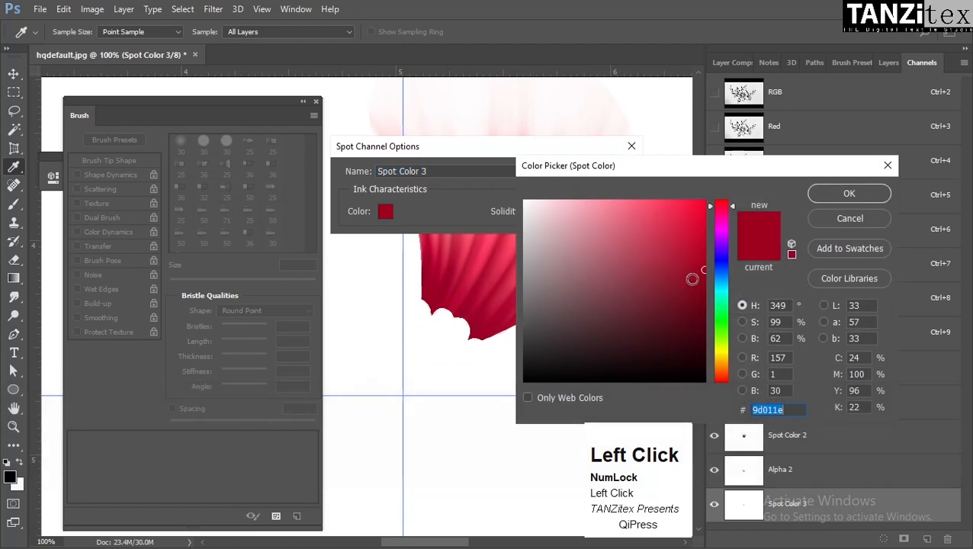
drag(692, 279, 704, 297)
click(848, 193)
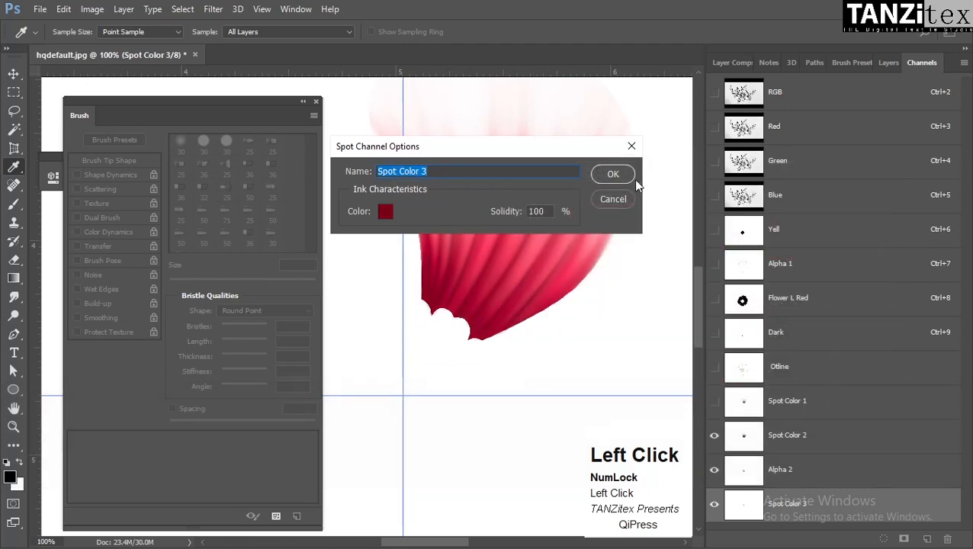
Show the Flower L Red channel together with the petal's shading channels to view the whole flower
key(space)
key(p)
alt+click(543, 239)
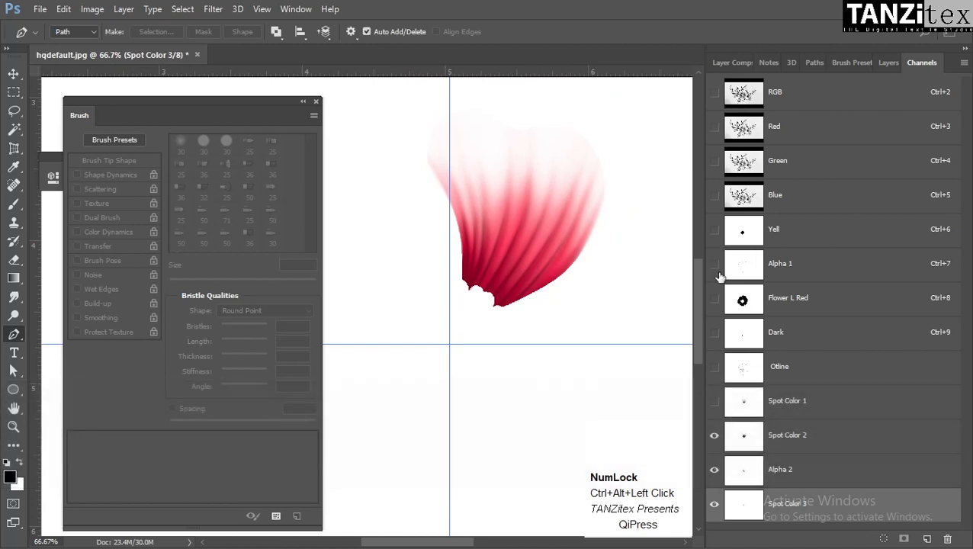
click(714, 298)
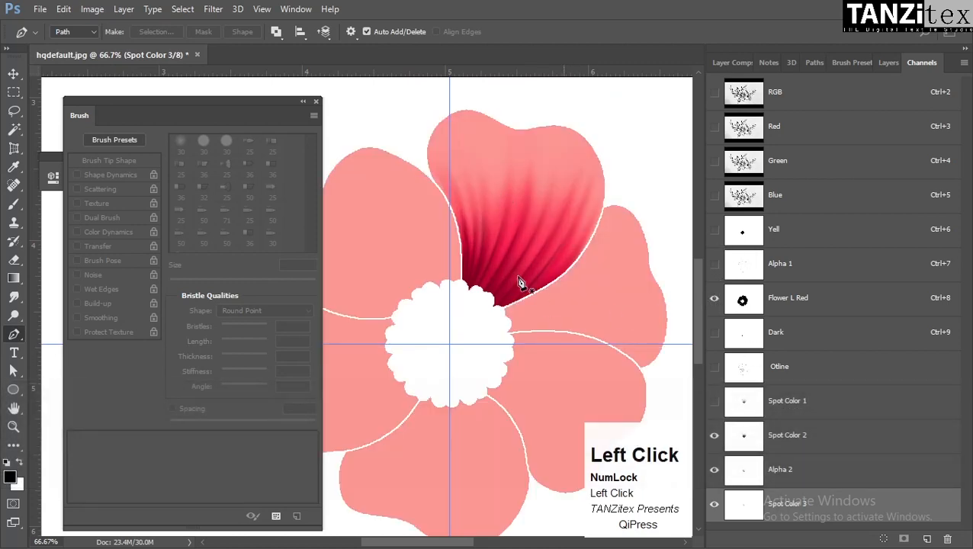
Select the flower's upper petal with the Magic Wand and create a new empty channel
key(grave)
key(grave)
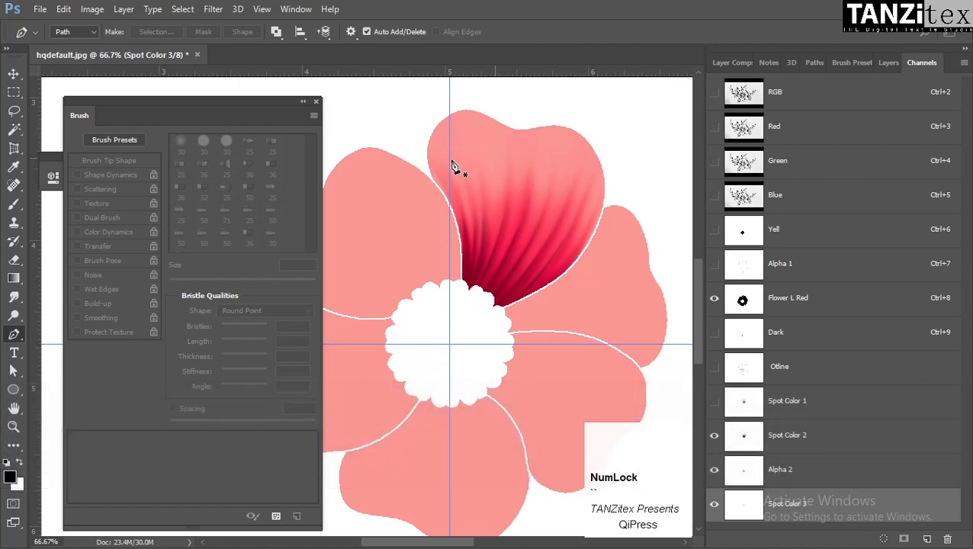
click(738, 298)
key(w)
click(532, 202)
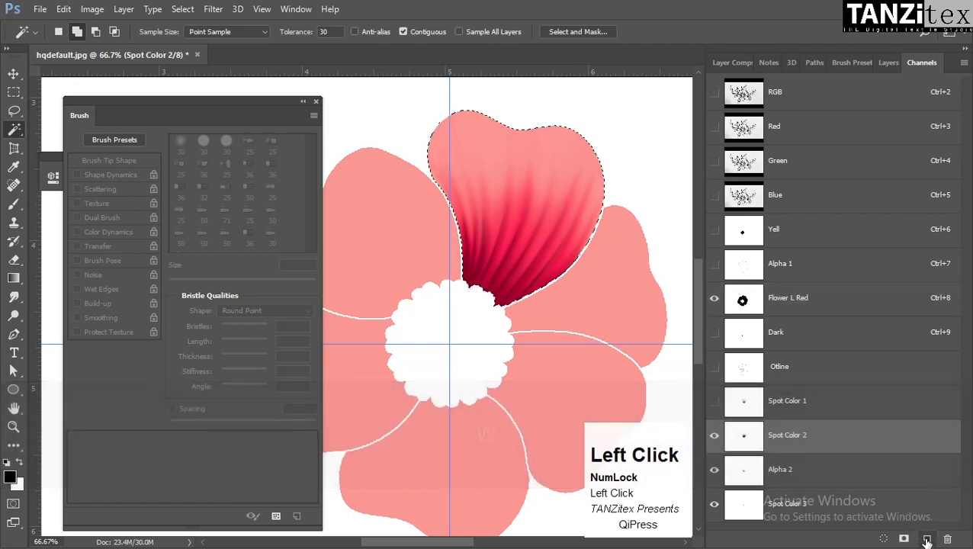
click(926, 538)
Show the original artwork under the petal selection and set the Round Point bristle brush size to 7 px
key(b)
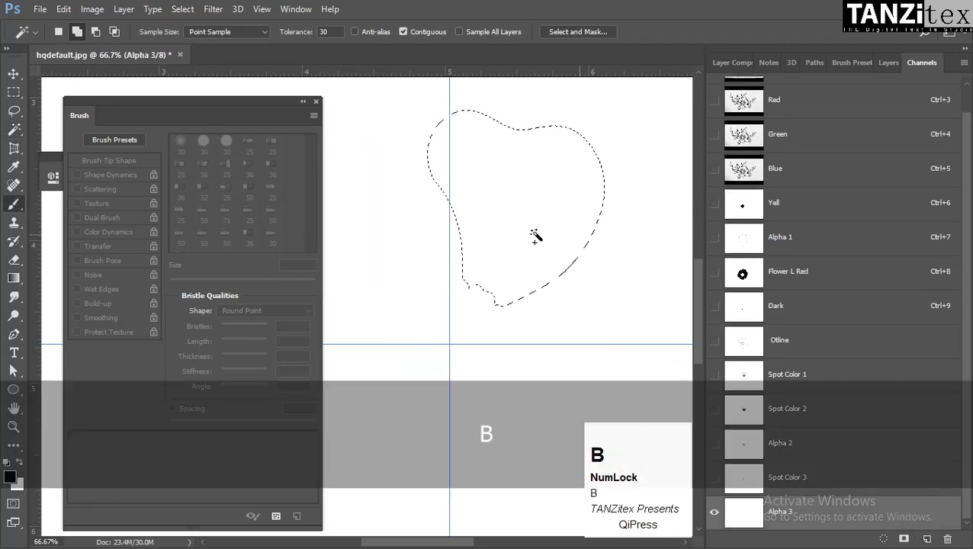
key(grave)
alt+right_click(501, 185)
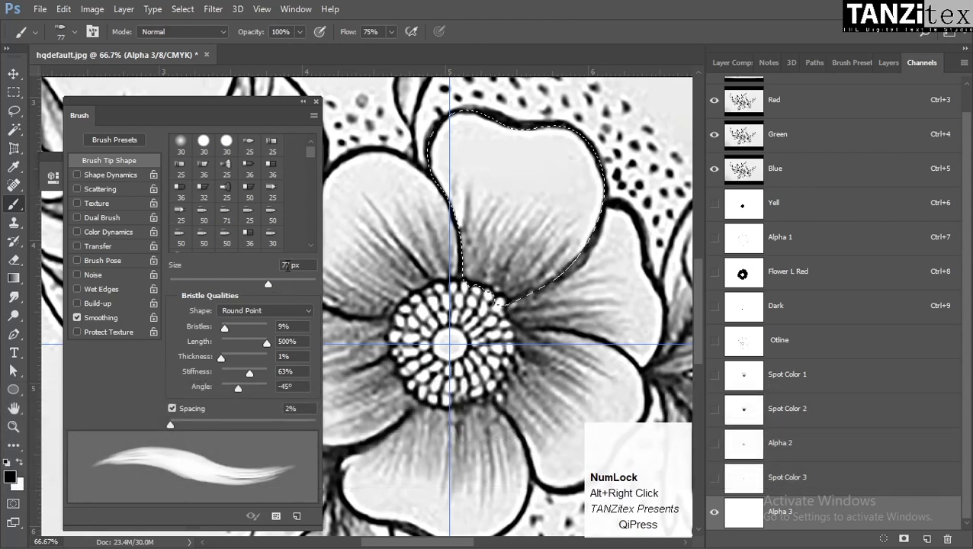
drag(286, 264, 241, 267)
text(7)
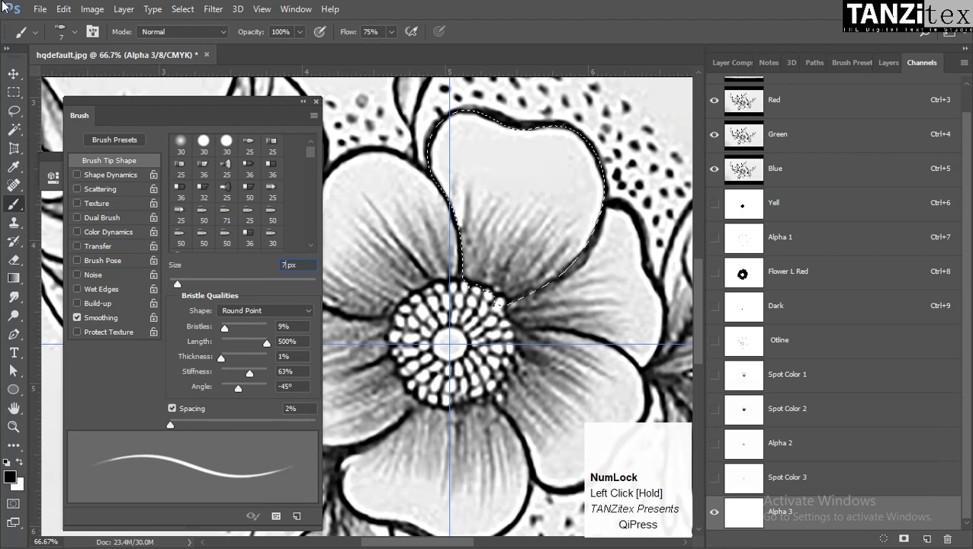
Save the current brush as a tool preset named "Brush Tool For Flower Strock", with its color included
click(39, 33)
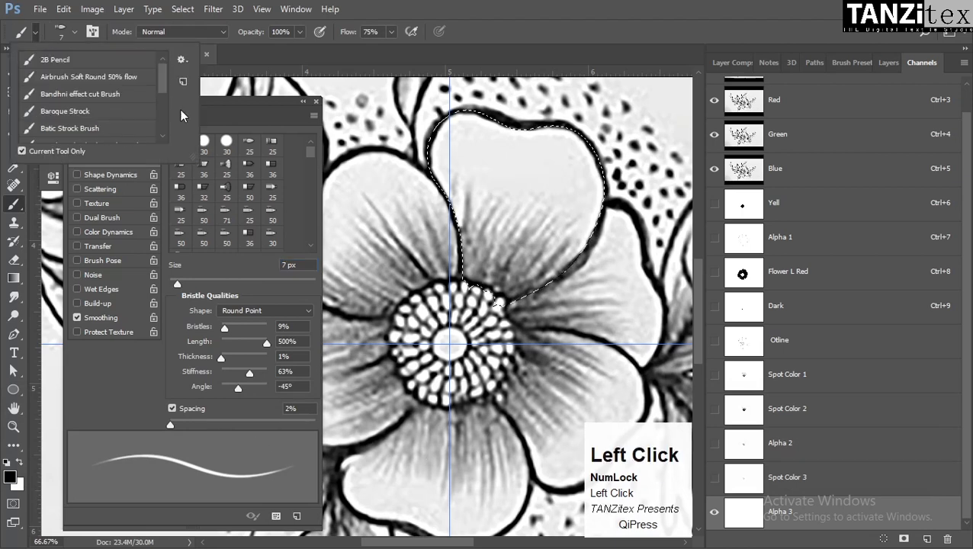
click(183, 81)
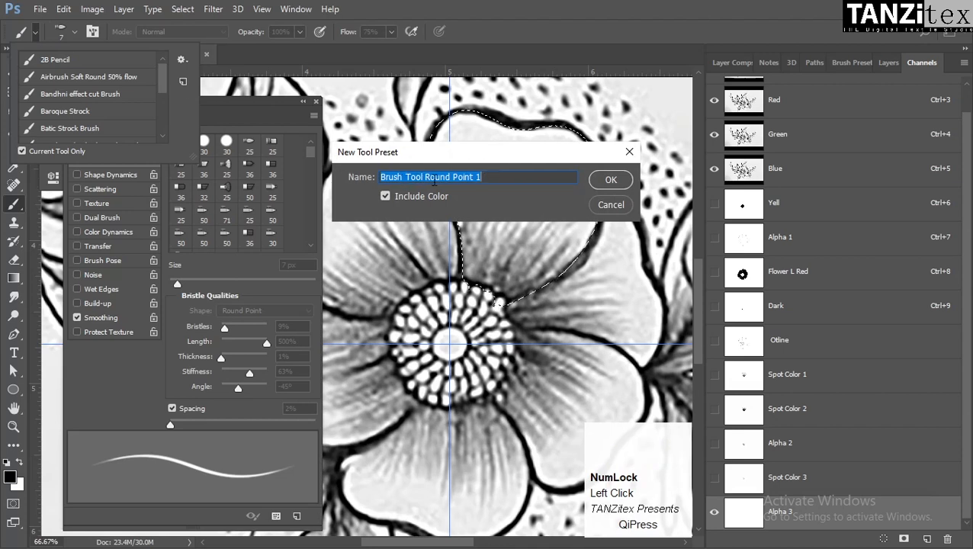
click(423, 179)
shift+click(481, 177)
text(F)
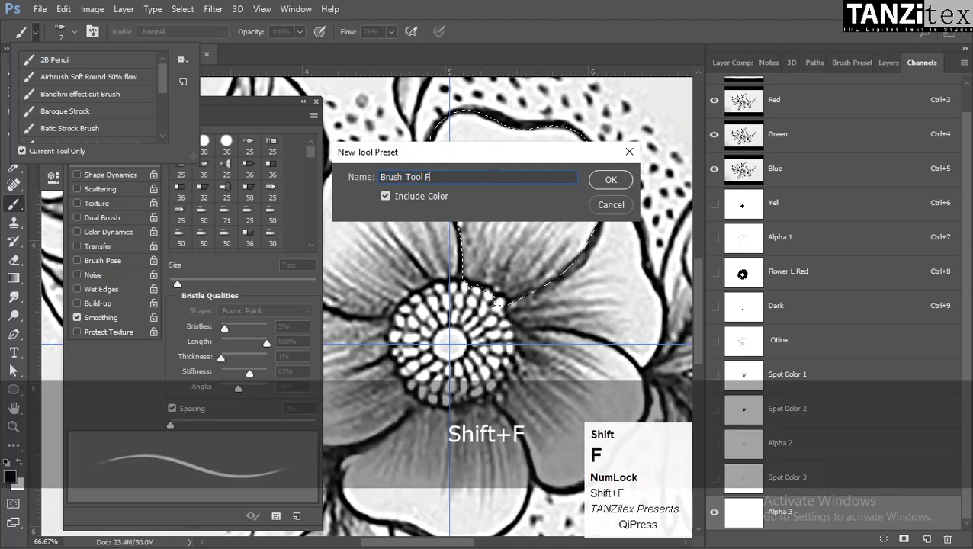
text(or)
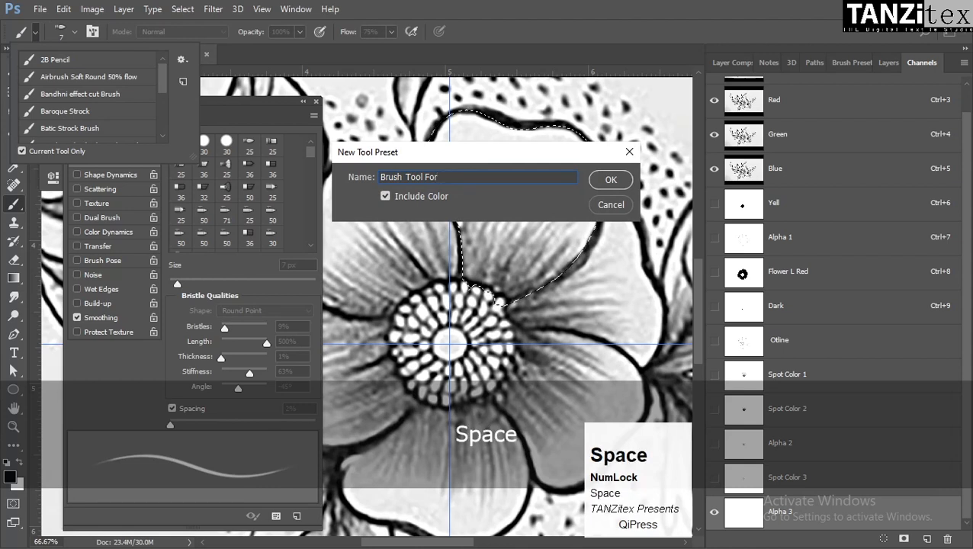
key(shift)
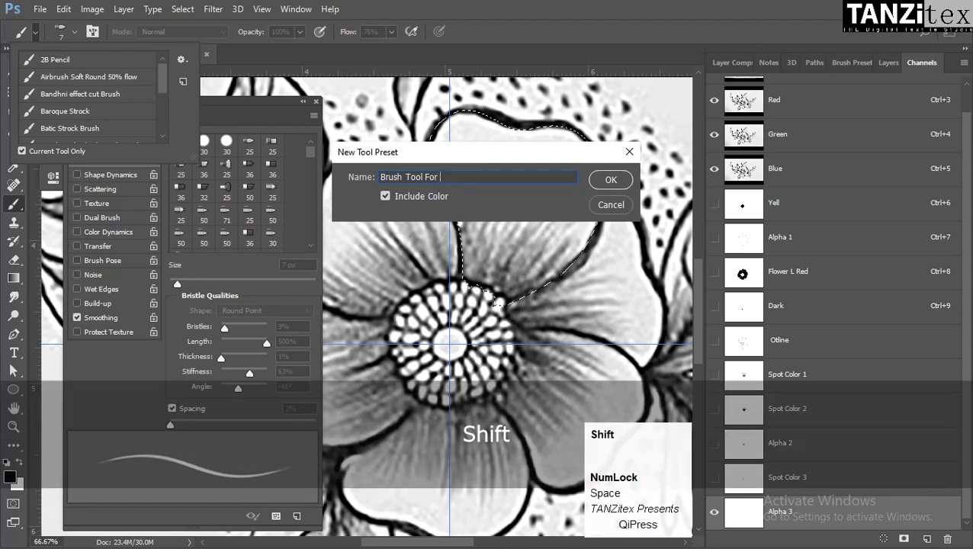
text(Flower )
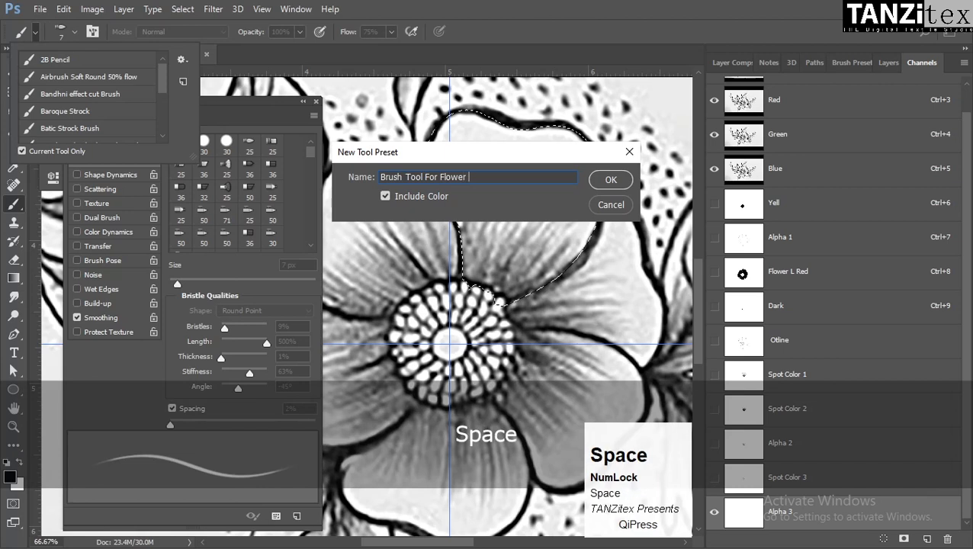
text(Strock)
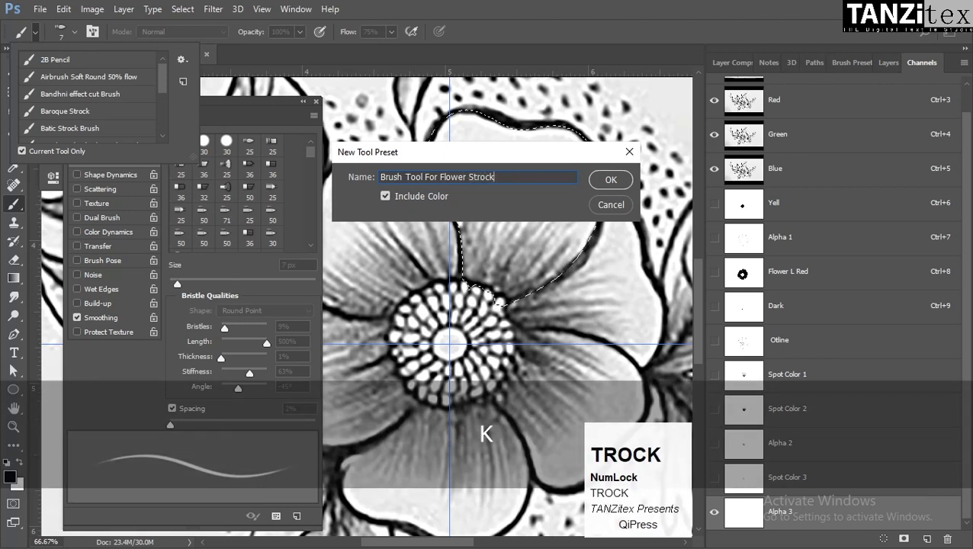
key(Return)
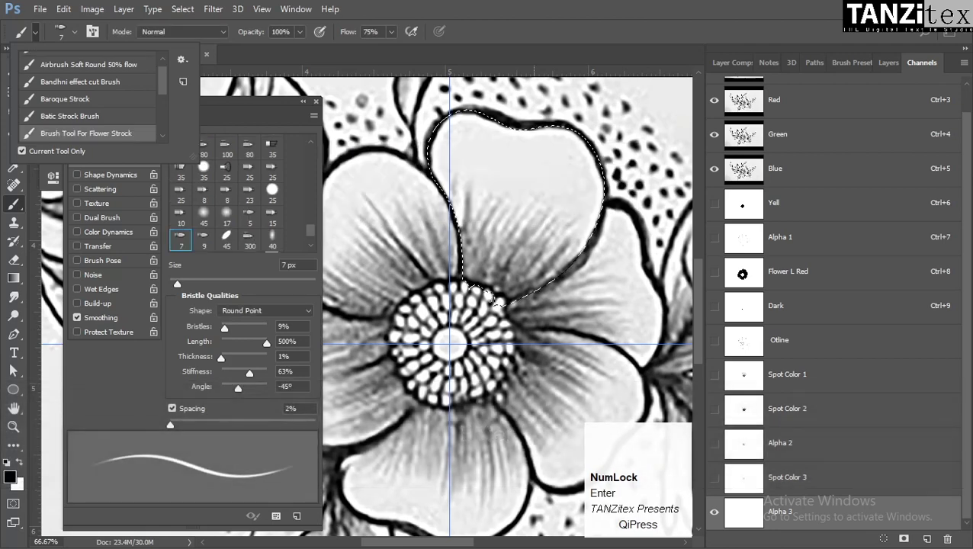
click(225, 45)
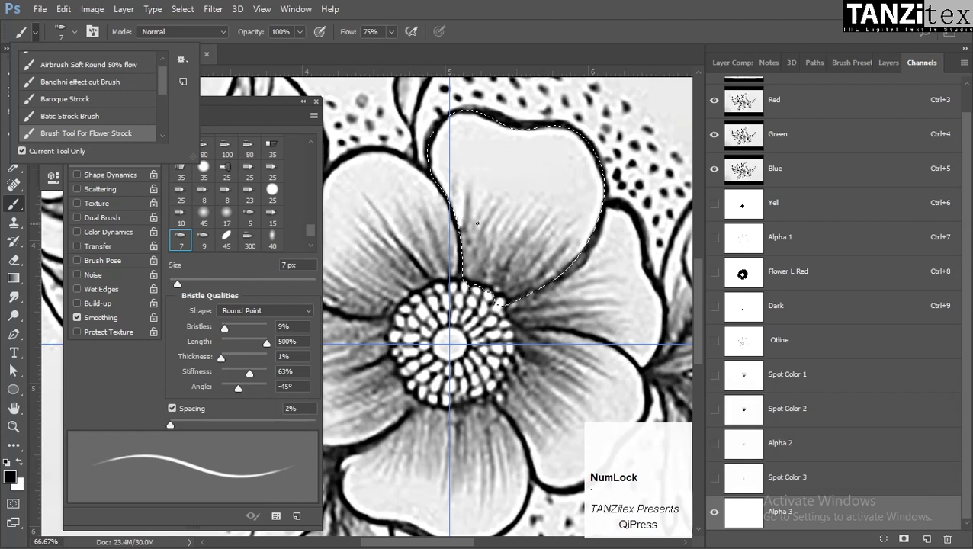
Show the Flower L Red, Spot Color 2, Alpha 2 and Spot Color 3 channels over the artwork, with Spot Color 1 hidden
click(713, 476)
click(714, 272)
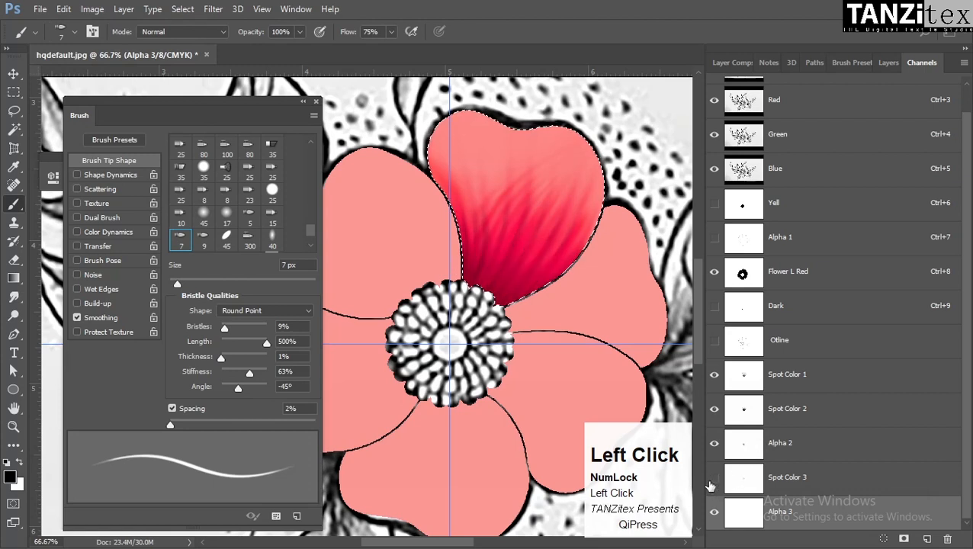
click(715, 375)
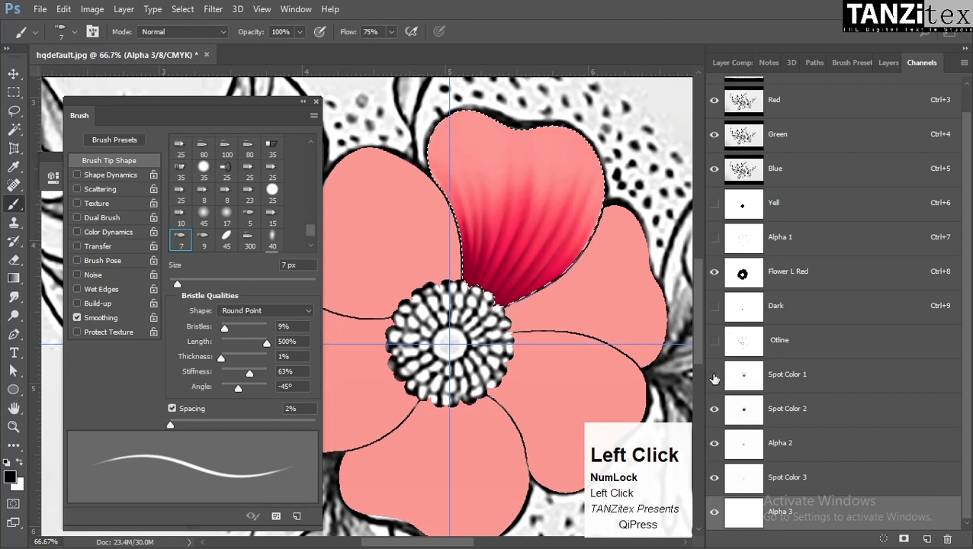
key(space)
drag(574, 274, 545, 289)
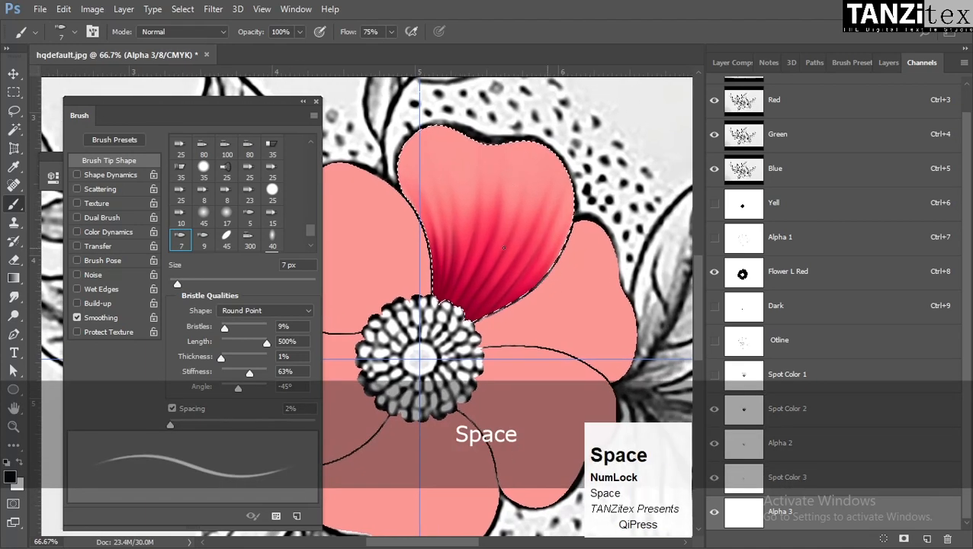
drag(565, 360, 550, 335)
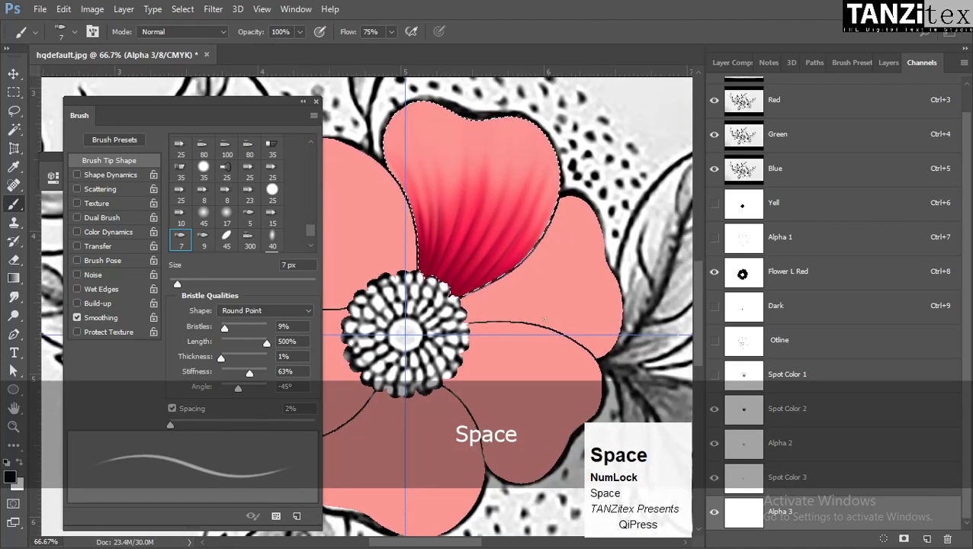
scroll(717, 444, down, 1)
click(717, 513)
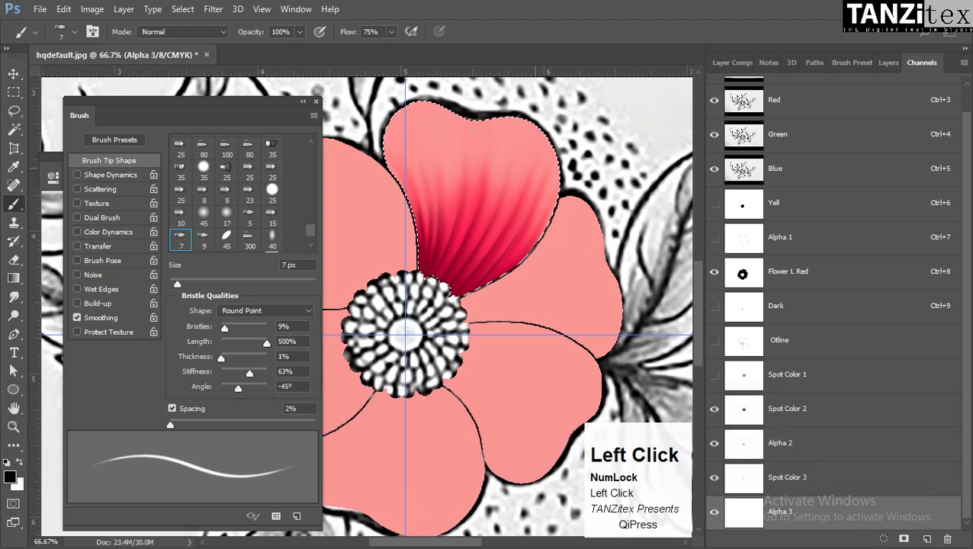
Move the Alpha 3 channel directly below Spot Color 2 in the channel order
click(776, 408)
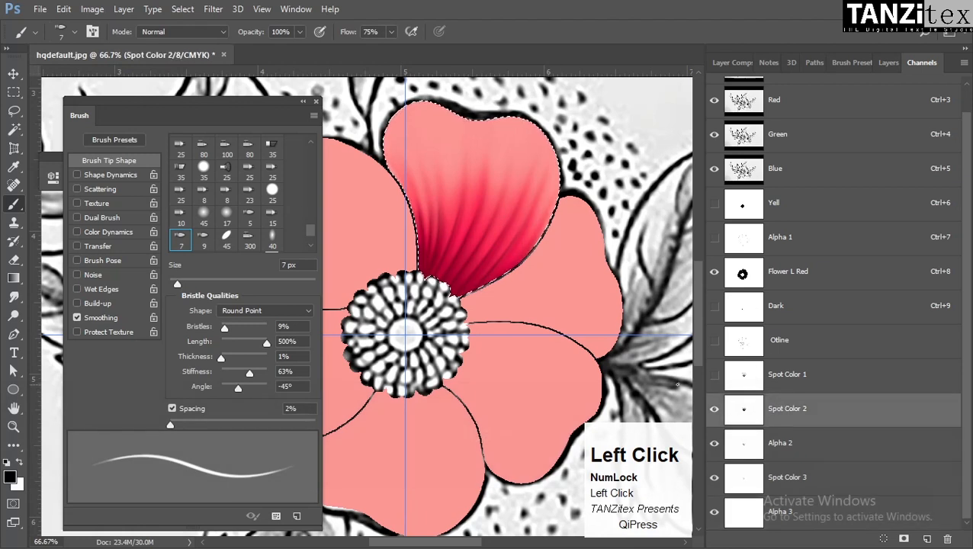
click(814, 511)
scroll(810, 512, down, 1)
drag(811, 511, 819, 432)
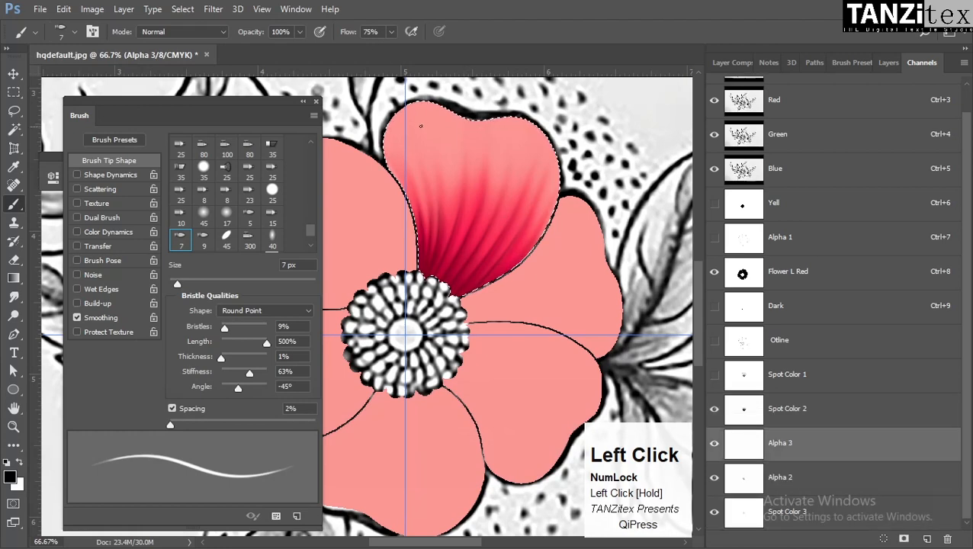
Choose the soft round brush with 0% hardness and set it to 255 px at 50% opacity
key(n)
key(b)
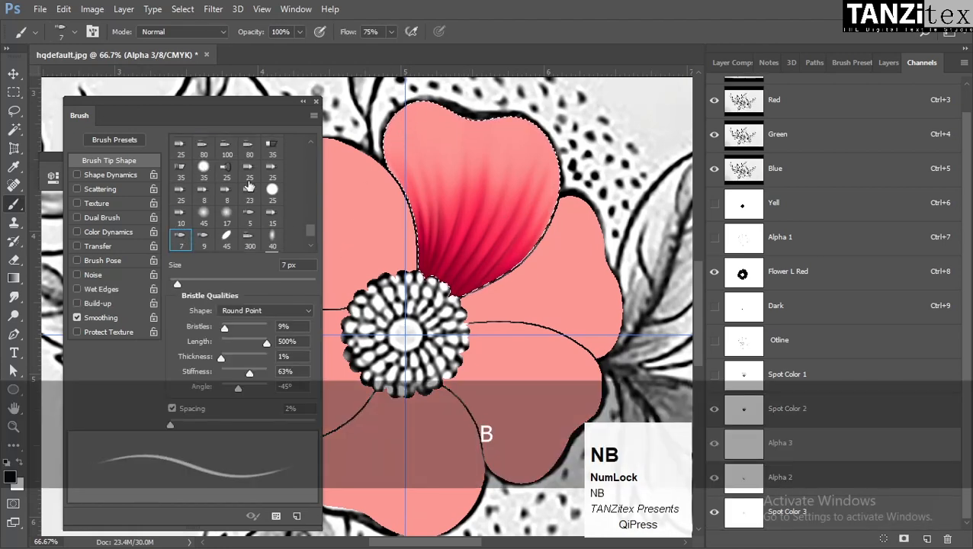
drag(311, 231, 321, 139)
click(180, 145)
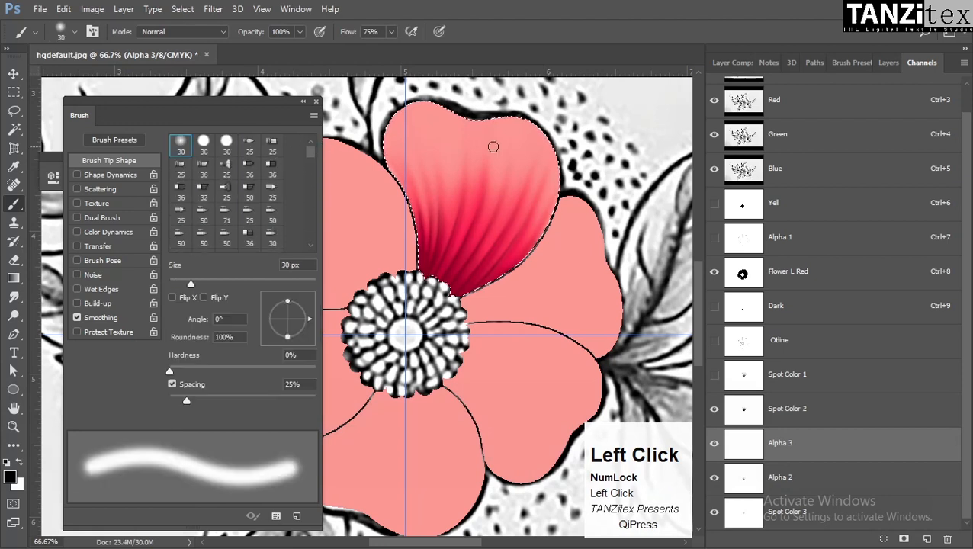
alt+right_click(577, 172)
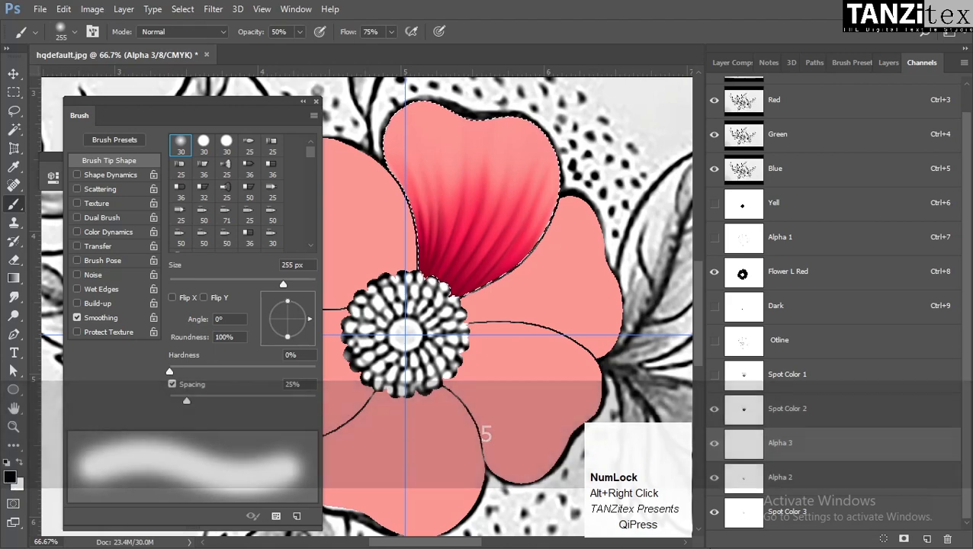
Set the Alpha 3 channel's color to light orange, try it on the petal's edge and undo the last brushing
double_click(848, 455)
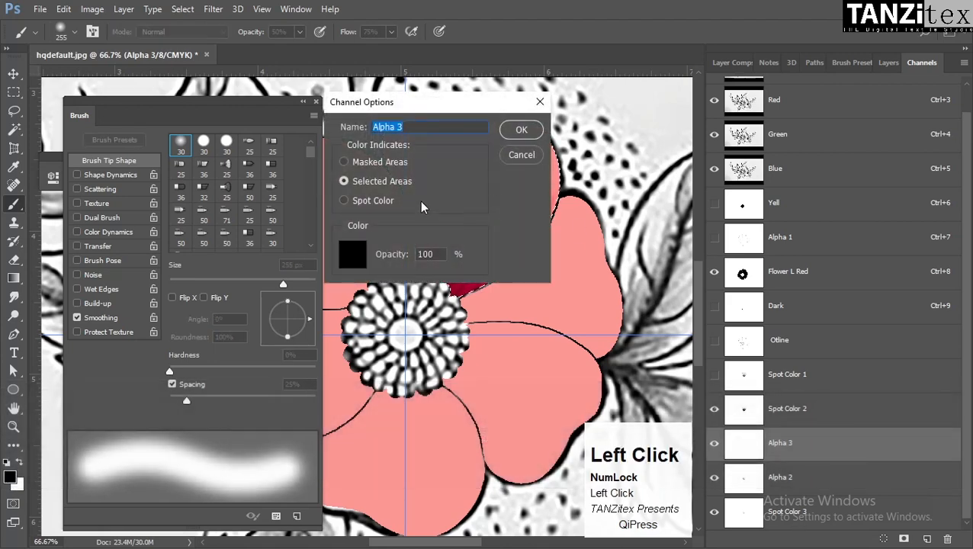
click(360, 255)
drag(721, 381, 721, 373)
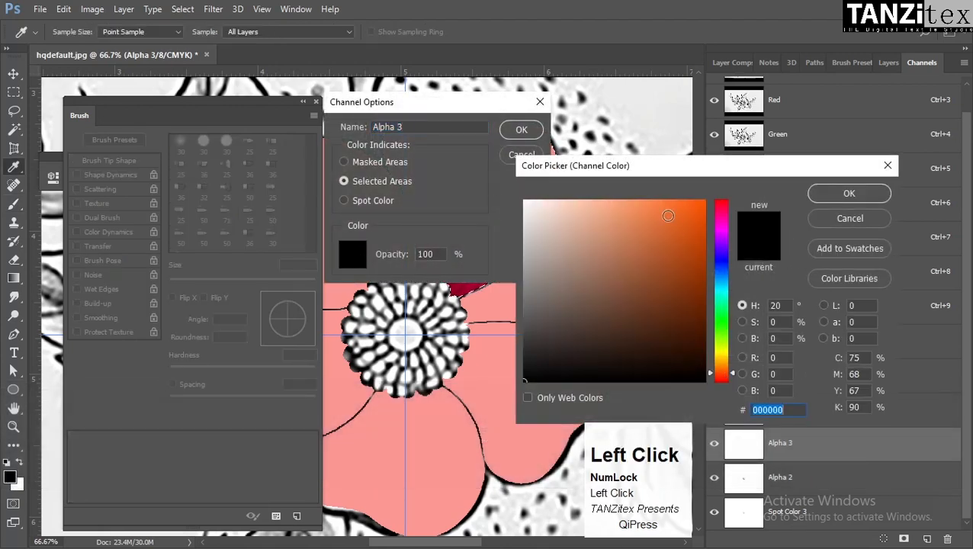
drag(665, 211, 614, 191)
click(848, 194)
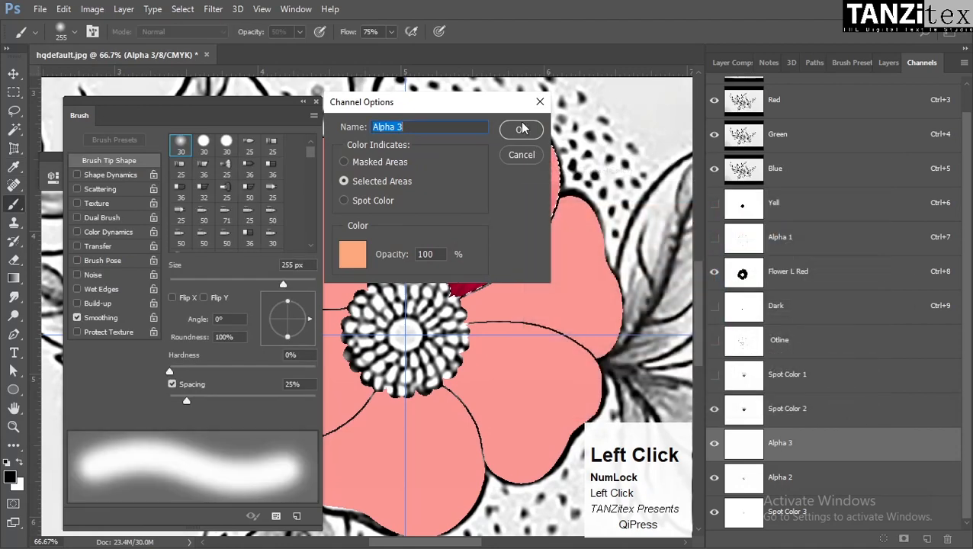
click(519, 130)
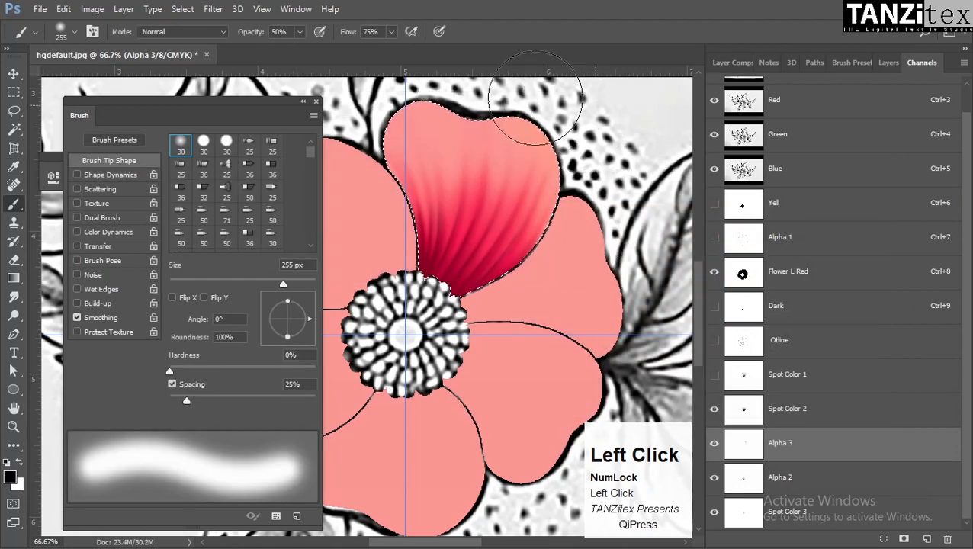
key(ctrl+alt+z)
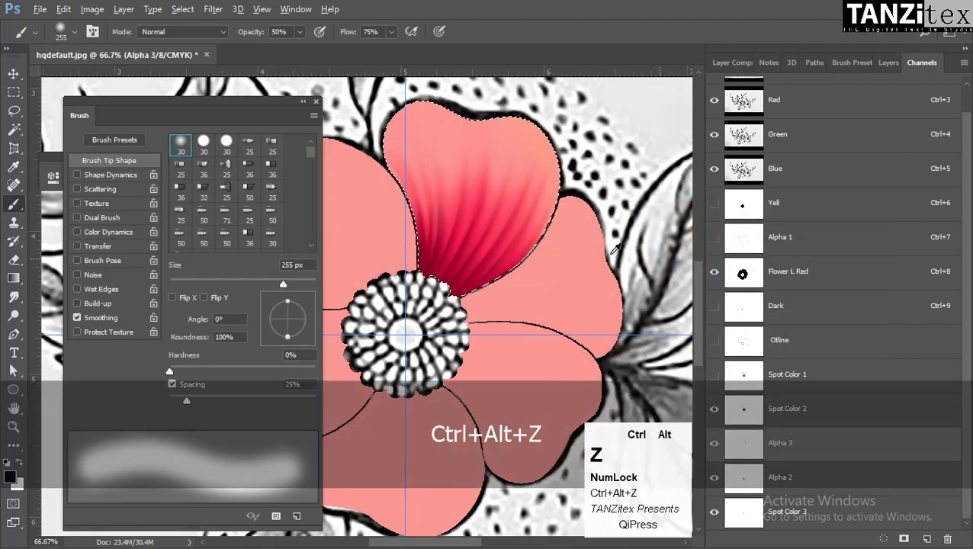
Convert the Alpha 3 channel to a spot color channel with light pink ink and 100% solidity
double_click(827, 435)
click(373, 201)
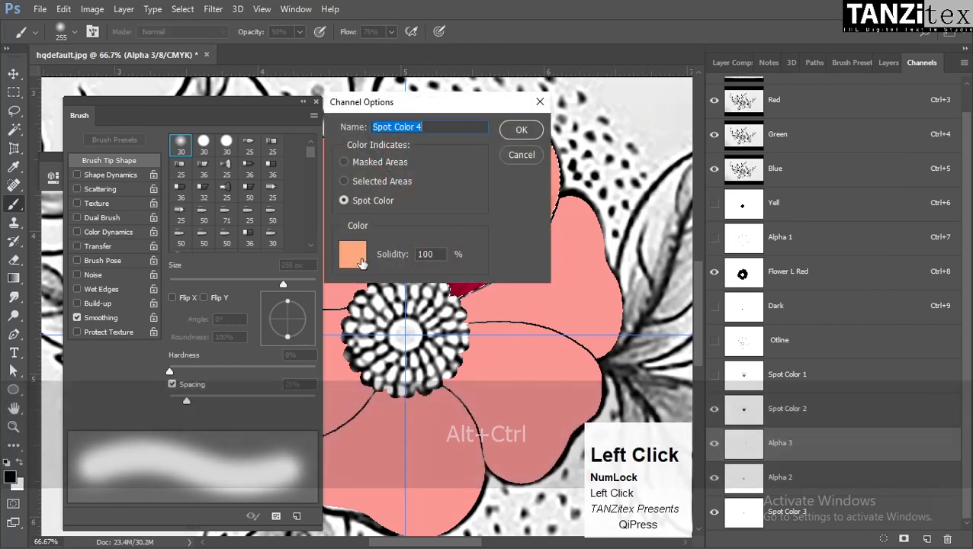
click(352, 254)
click(726, 205)
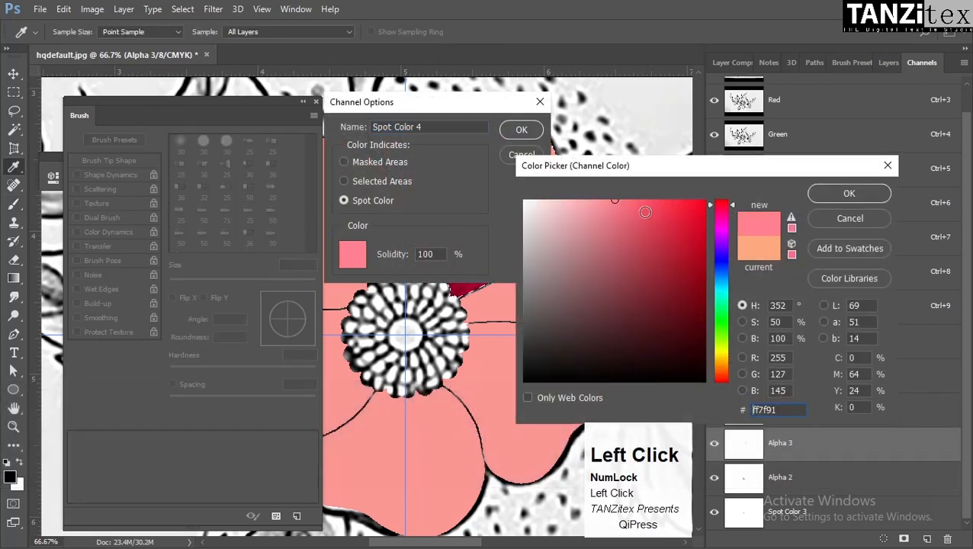
drag(615, 201, 573, 200)
click(849, 193)
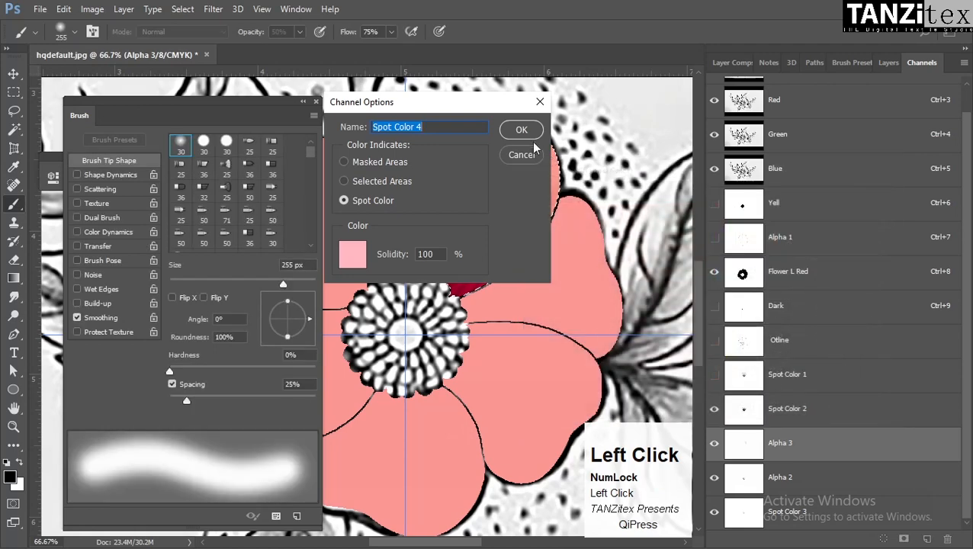
click(522, 130)
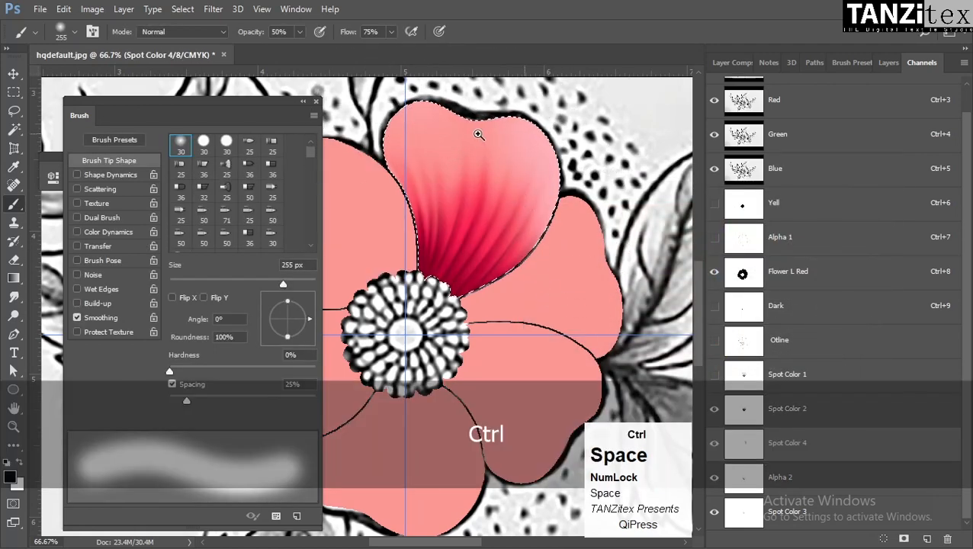
Move the Spot Color 4 channel above Spot Color 2 and toggle its visibility to compare the petal
ctrl+alt+click(415, 92)
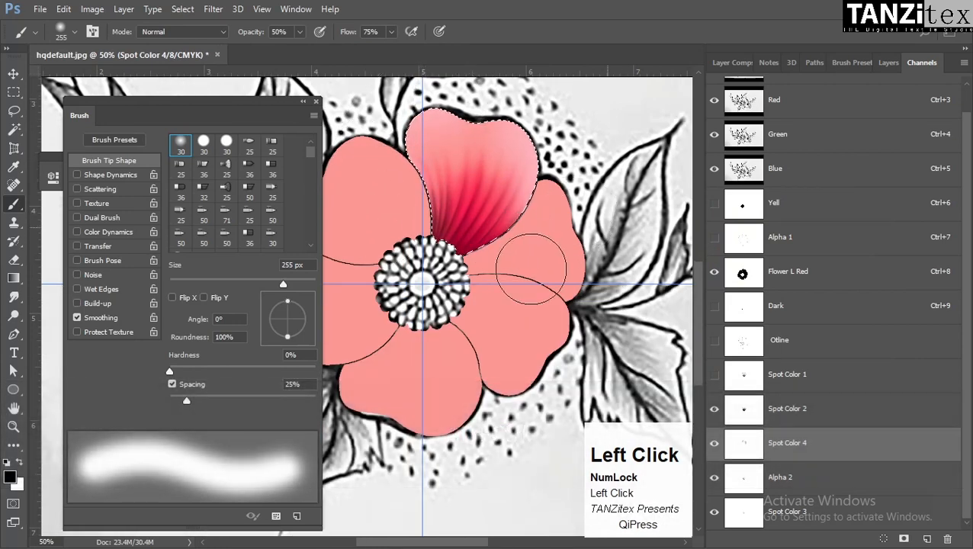
scroll(807, 423, down, 1)
drag(805, 439, 807, 415)
click(713, 409)
click(713, 410)
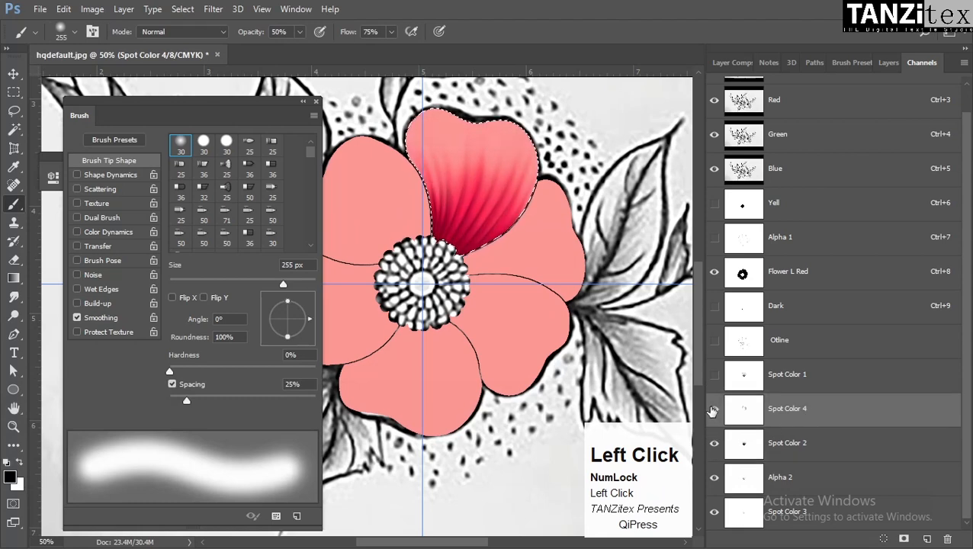
Change the Spot Color 4 channel's ink color to light yellow, feffb8
ctrl+alt+click(496, 199)
ctrl+alt+click(495, 199)
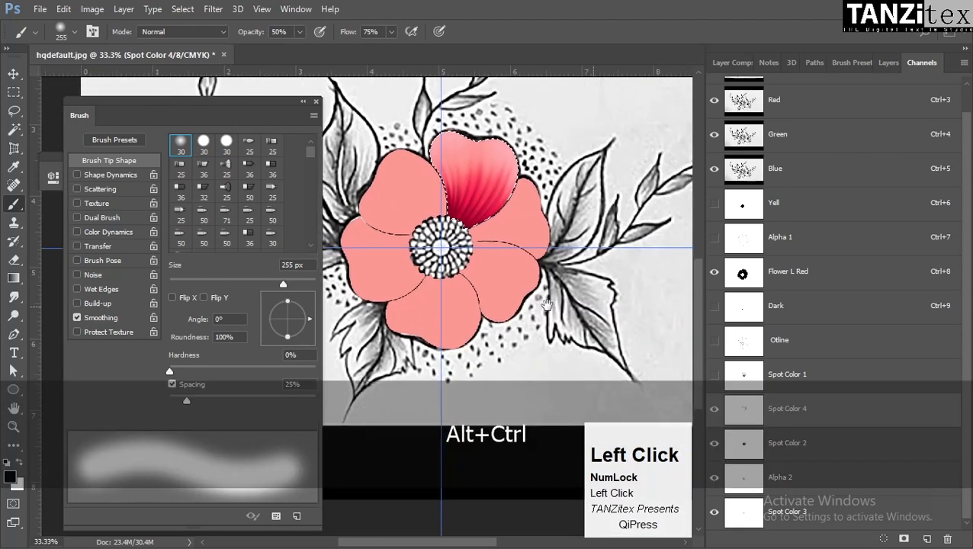
double_click(816, 292)
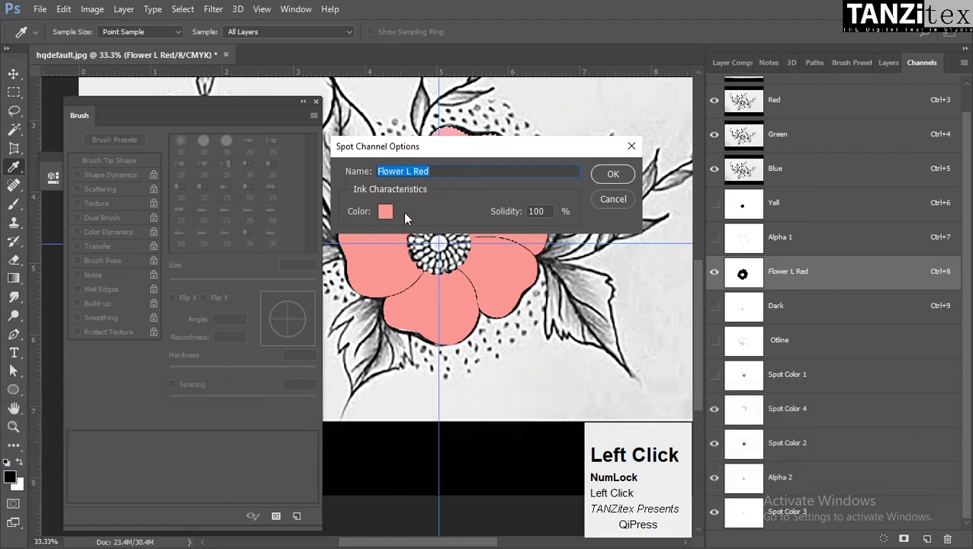
click(613, 199)
double_click(793, 409)
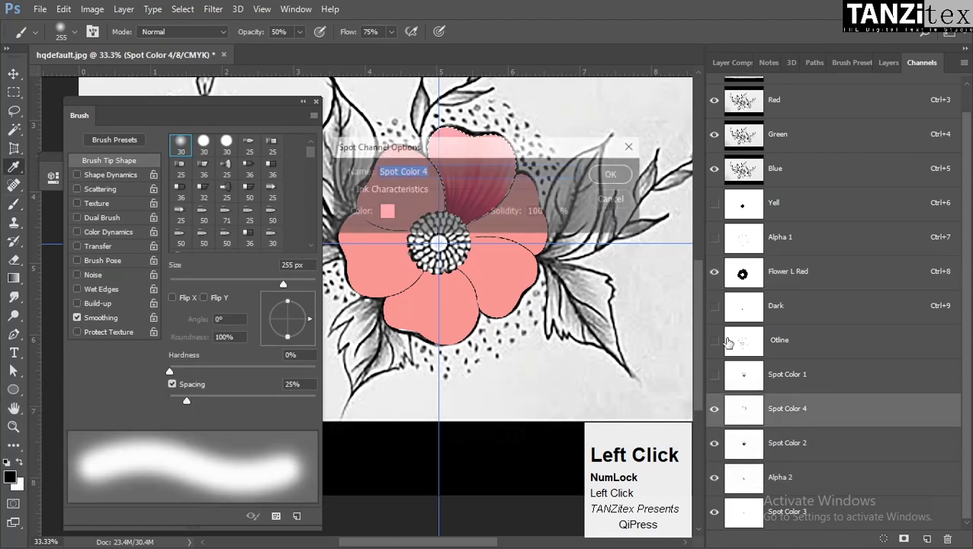
drag(435, 158, 726, 199)
click(619, 252)
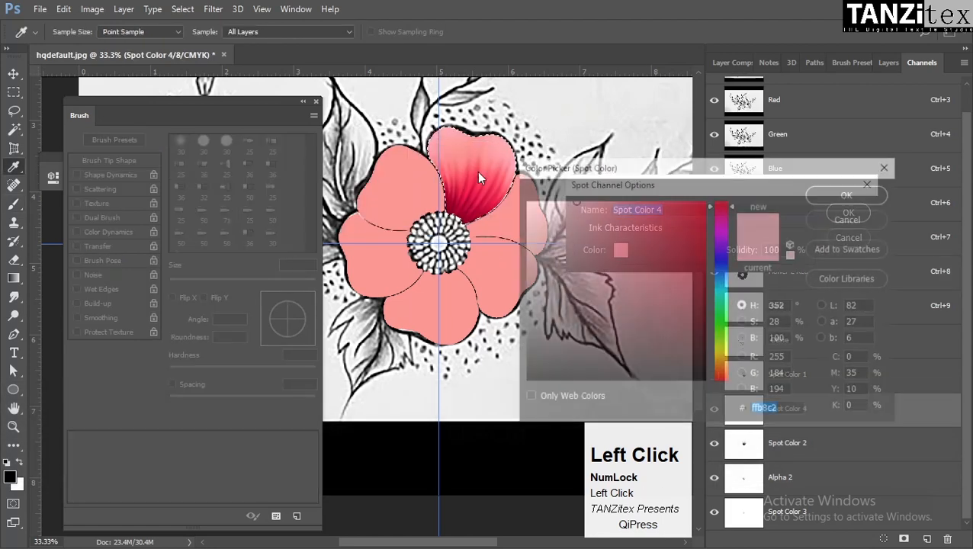
click(720, 353)
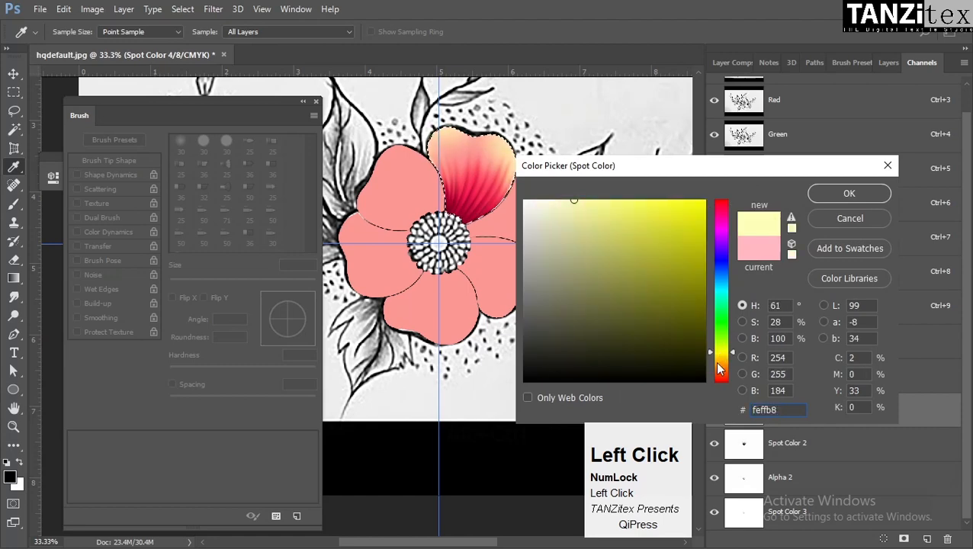
click(847, 194)
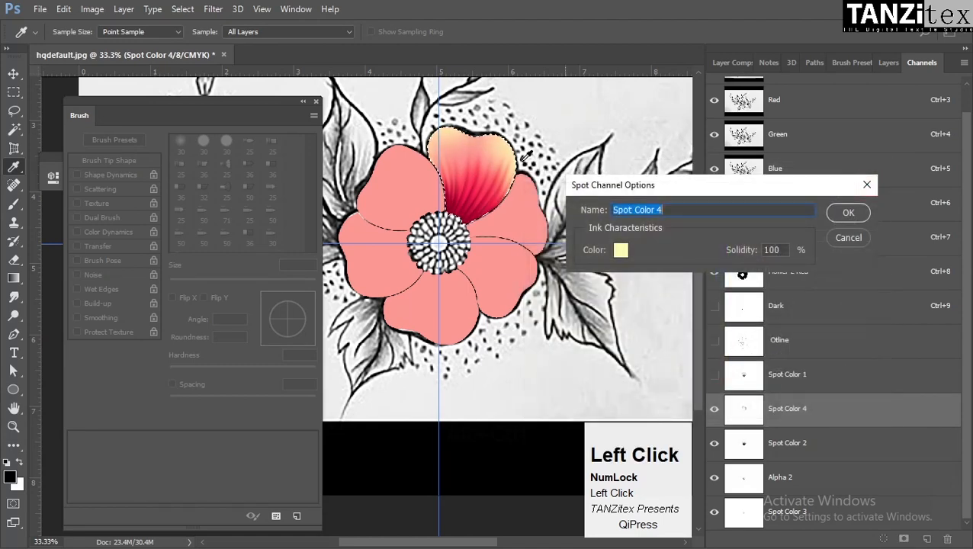
click(847, 214)
Brush more of the Spot Color 4 ink along the shaded upper petal's edge at 50% opacity
key(b)
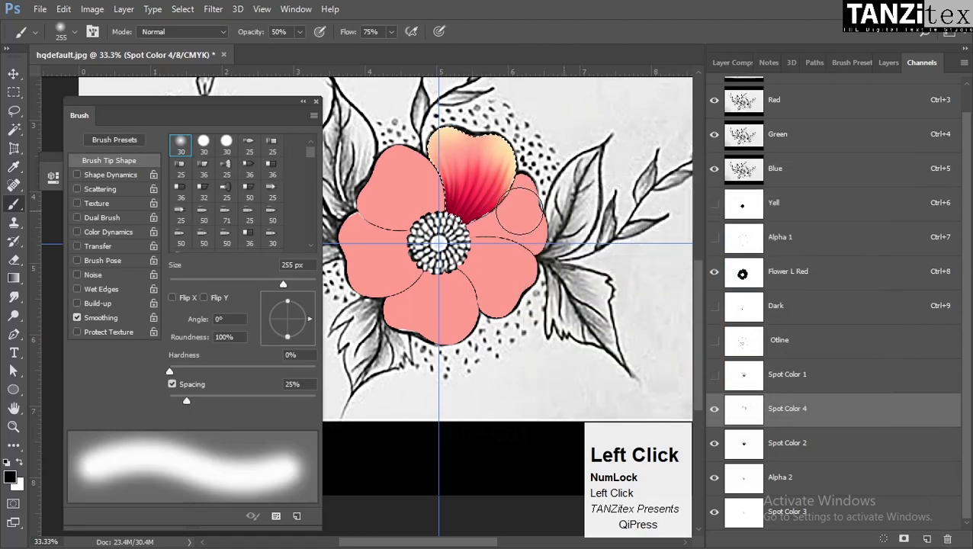
key(5)
click(506, 205)
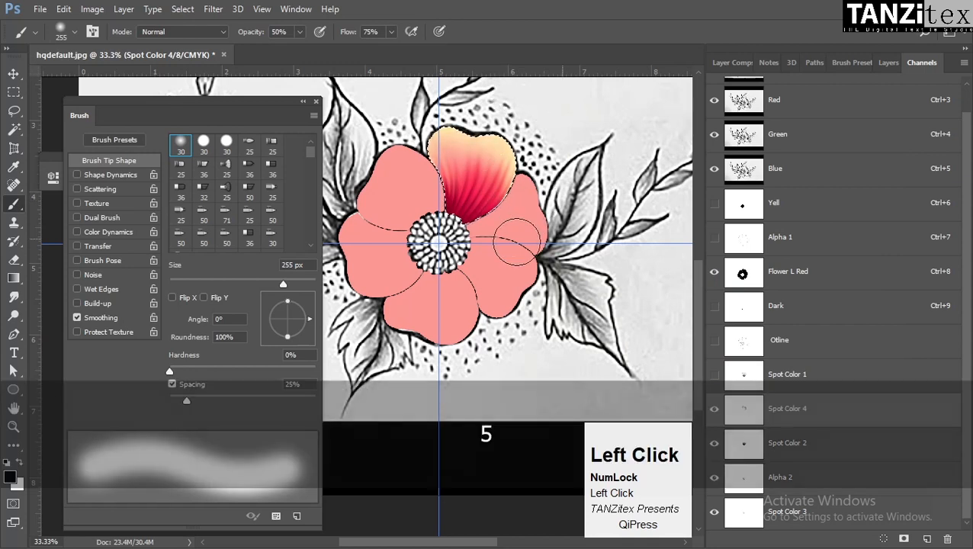
Set the Spot Color 4 channel's solidity to 50%
double_click(889, 406)
double_click(769, 250)
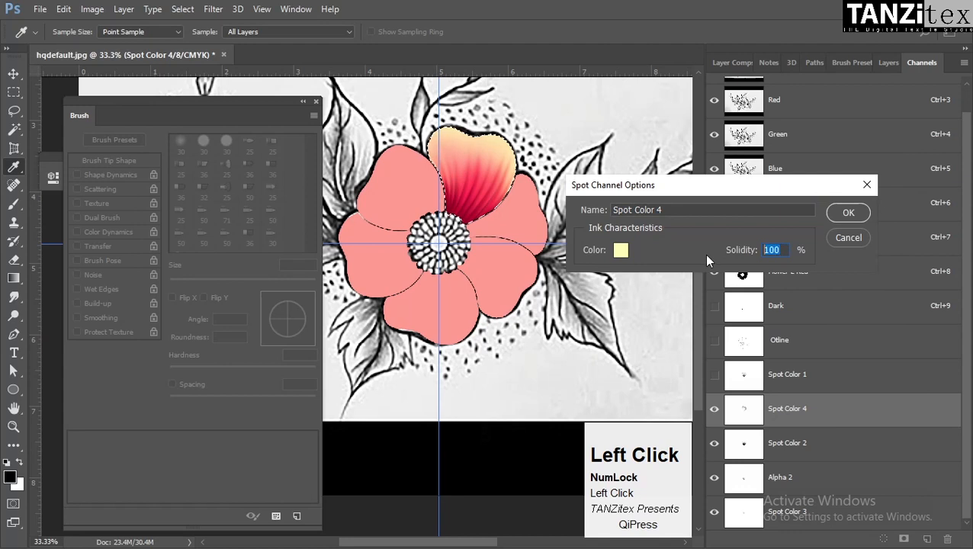
text(50)
click(854, 215)
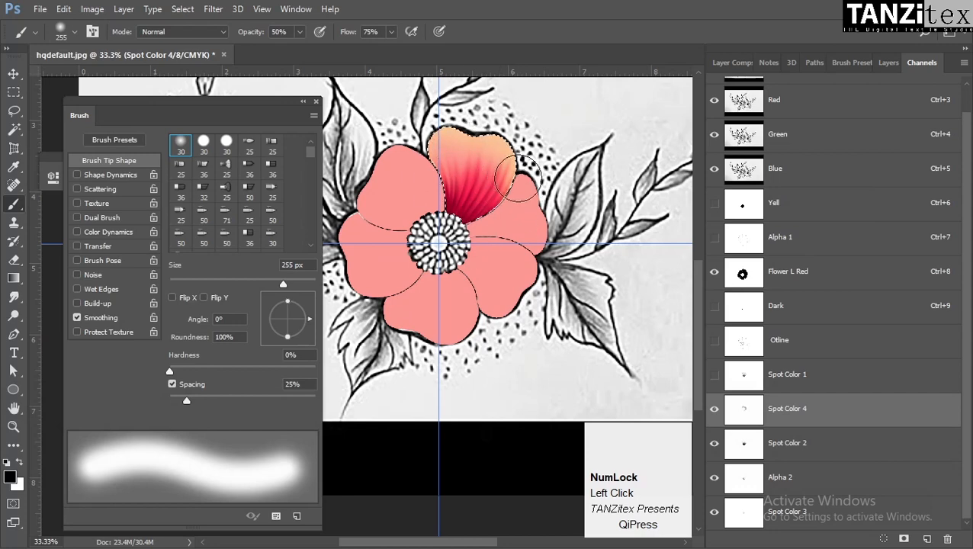
key(space)
drag(452, 228, 508, 242)
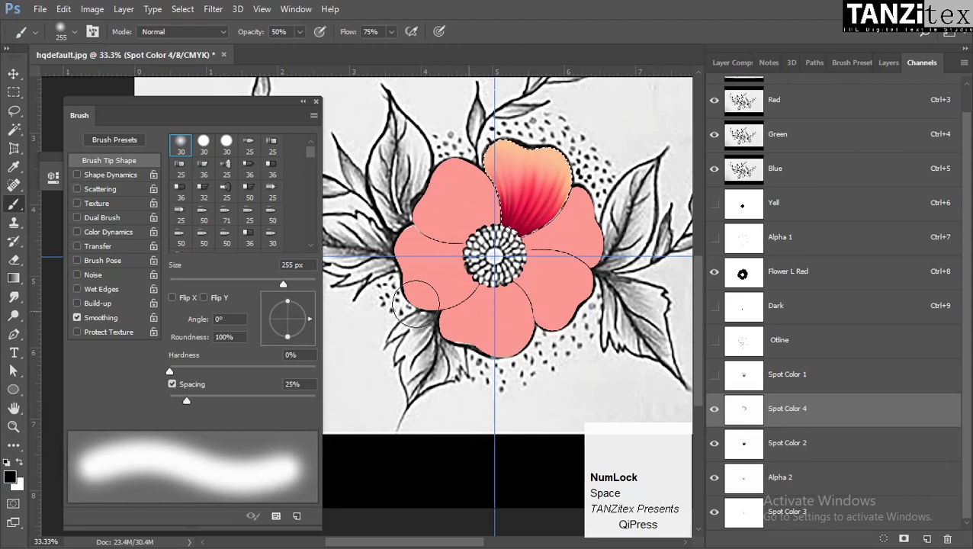
ctrl+alt+click(525, 205)
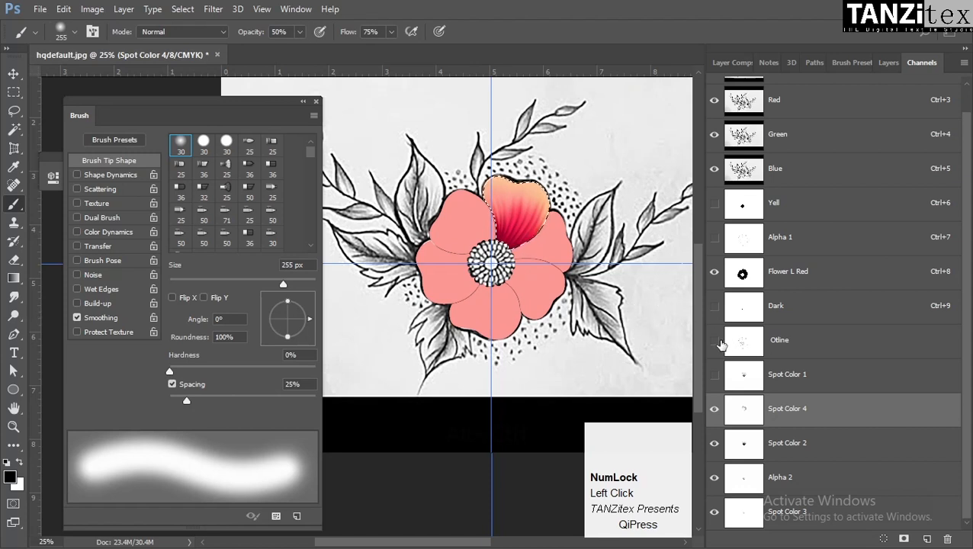
Show the Yell, Alpha 1, Dark and Otline channels, hide the original artwork's color channels and deselect the petal
click(716, 341)
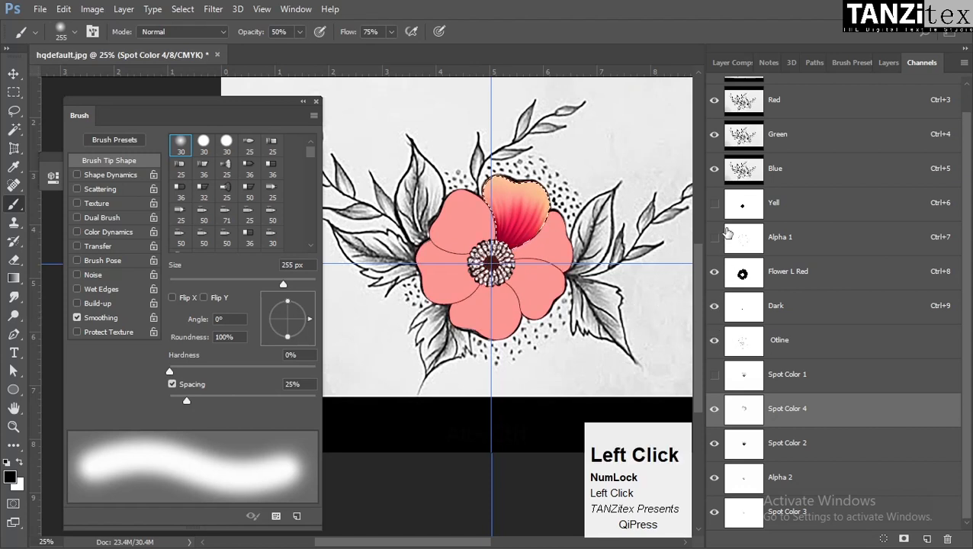
click(715, 204)
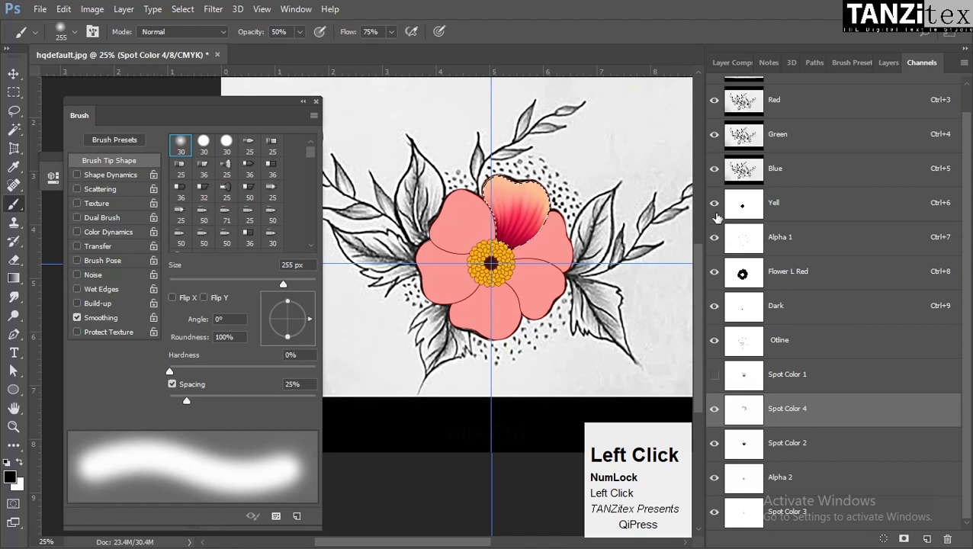
drag(714, 99, 715, 169)
key(ctrl+d)
ctrl+click(474, 268)
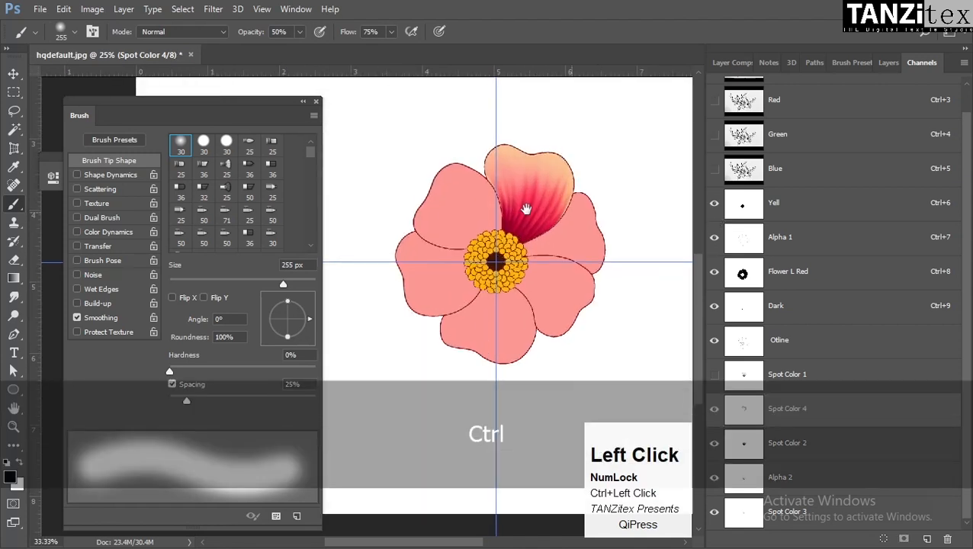
ctrl+click(521, 203)
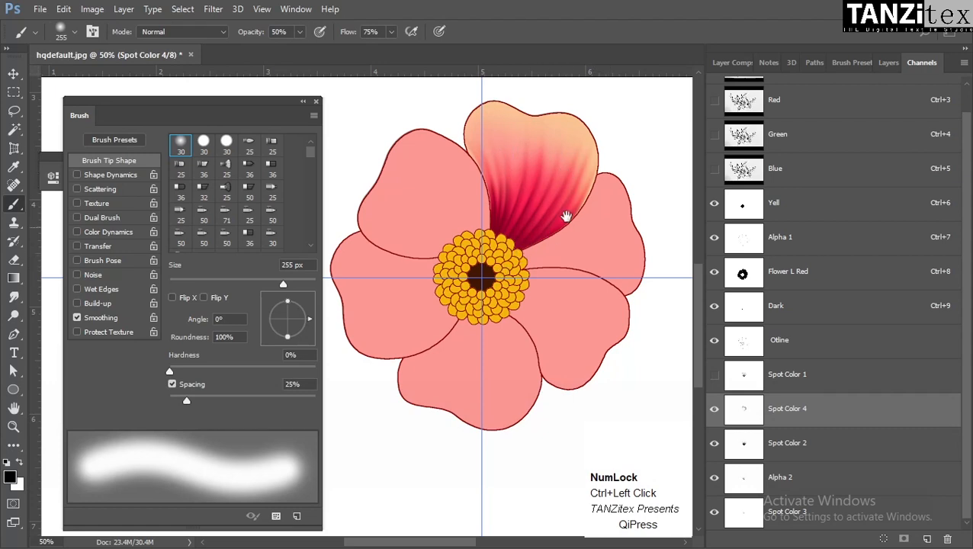
Select scattered small segments of the yellow flower center with the Magic Wand on the Otline channel
key(v)
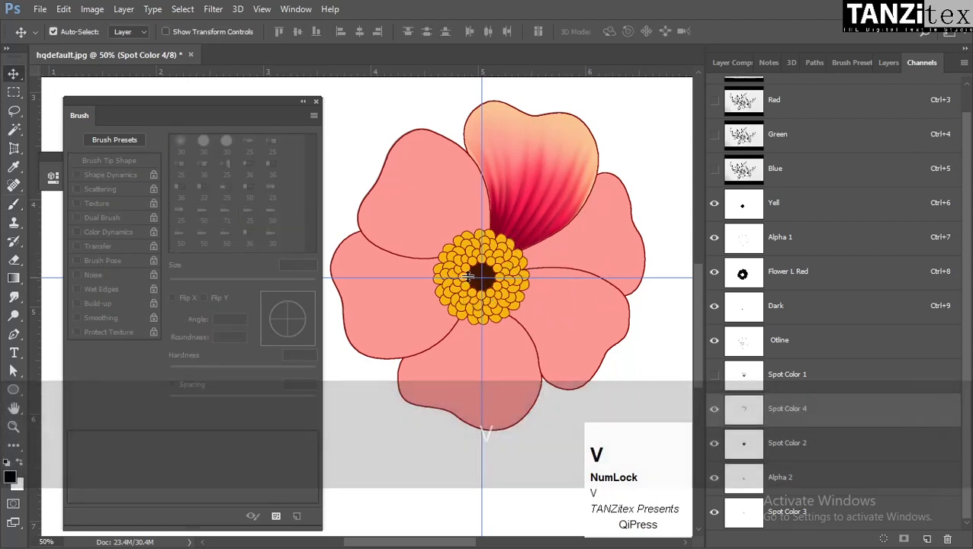
ctrl+click(451, 253)
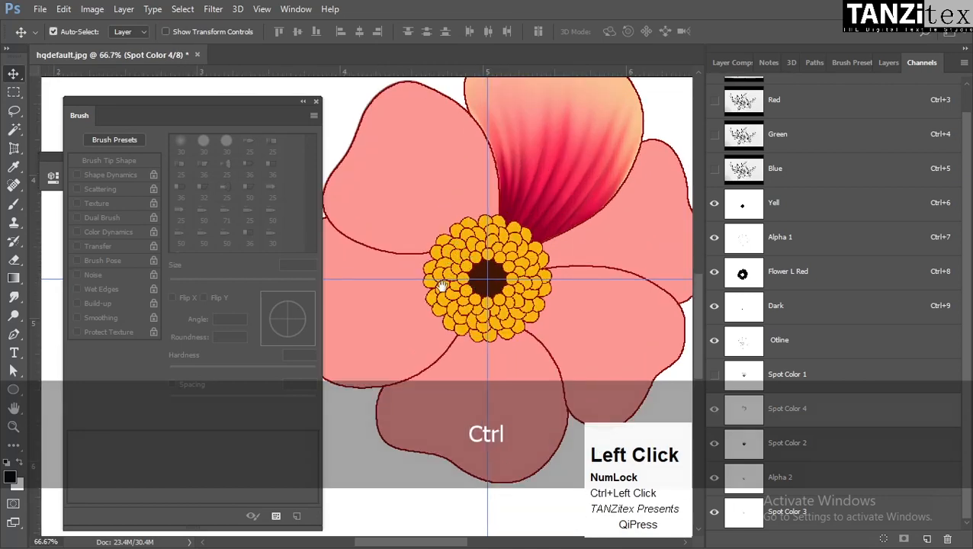
drag(452, 267, 466, 263)
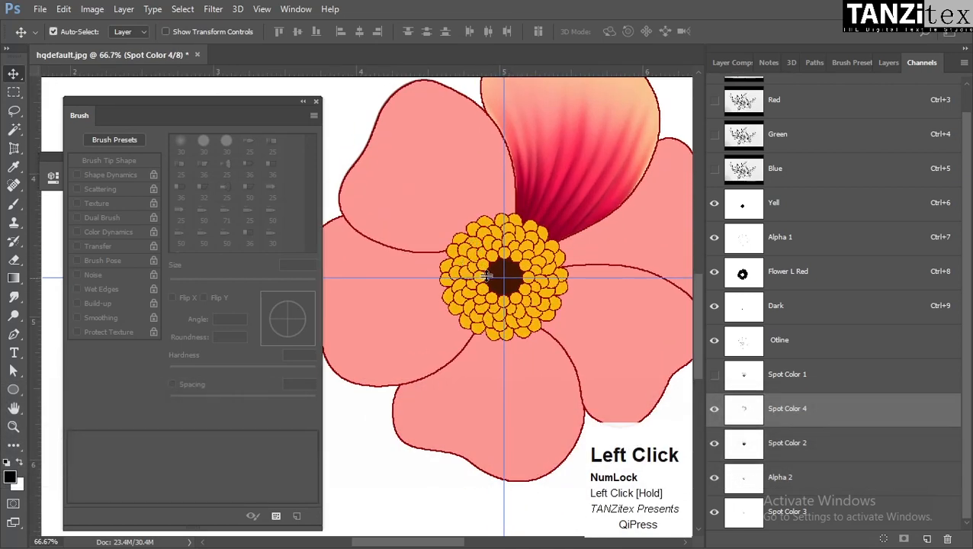
click(773, 345)
ctrl+click(742, 342)
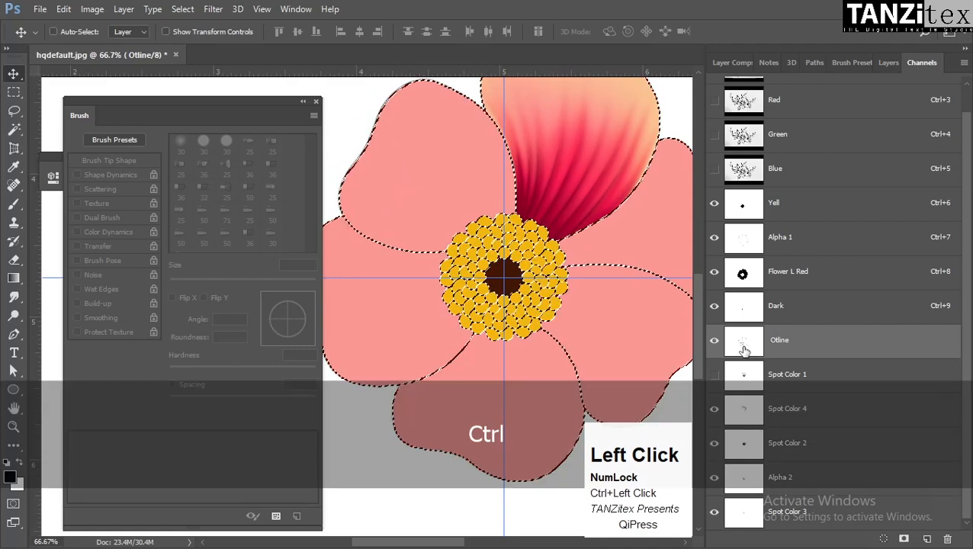
ctrl+click(469, 286)
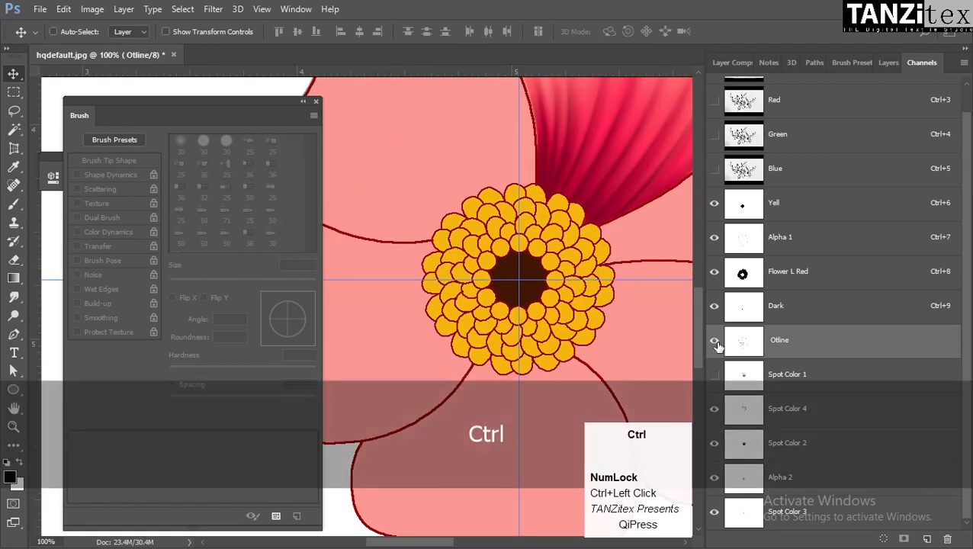
key(w)
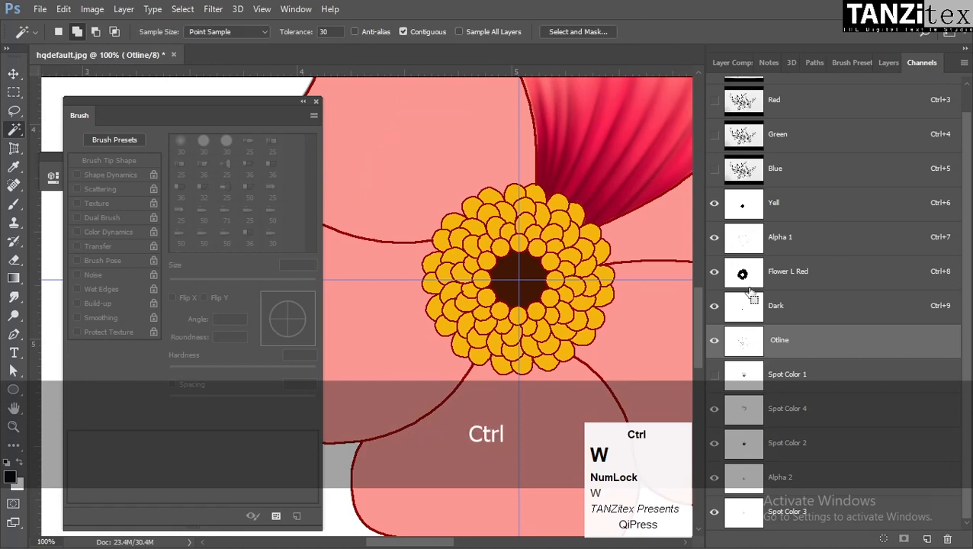
key(w)
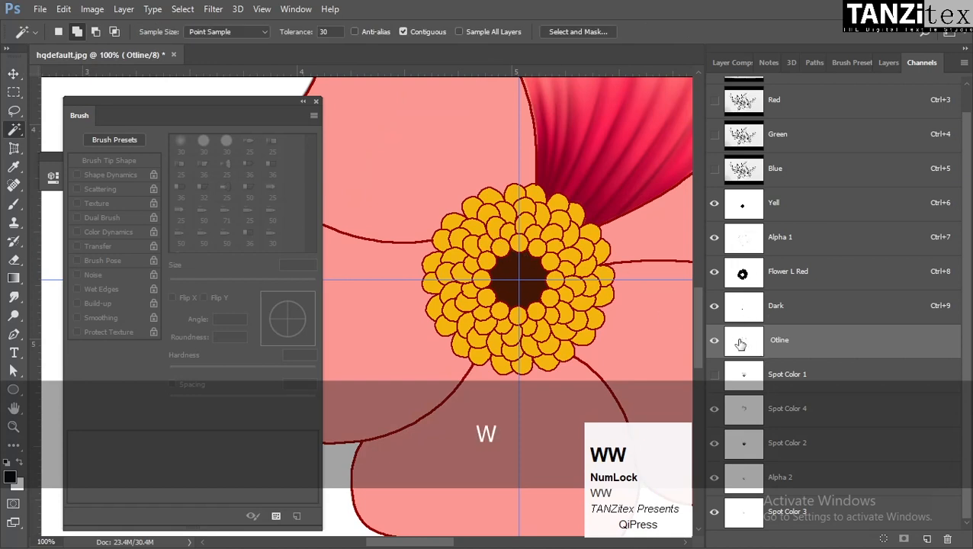
click(439, 254)
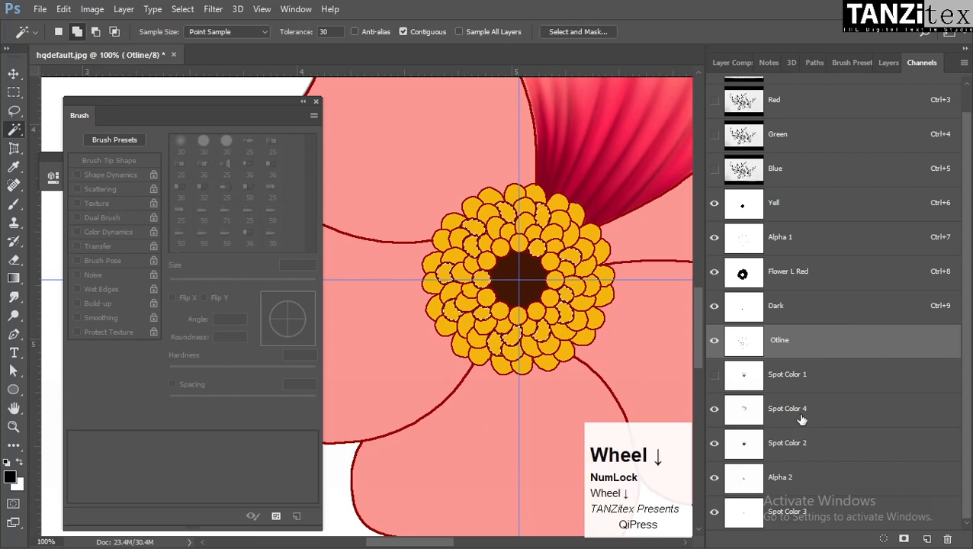
Try brushing the selected center segments on the Alpha 2 channel at 50% opacity and undo the brushing
click(810, 455)
click(810, 479)
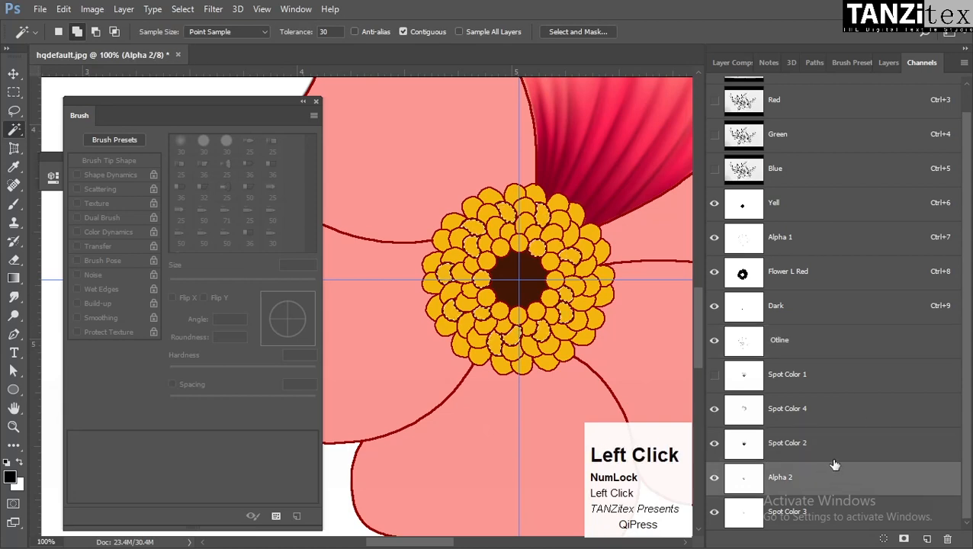
key(b)
alt+click(469, 389)
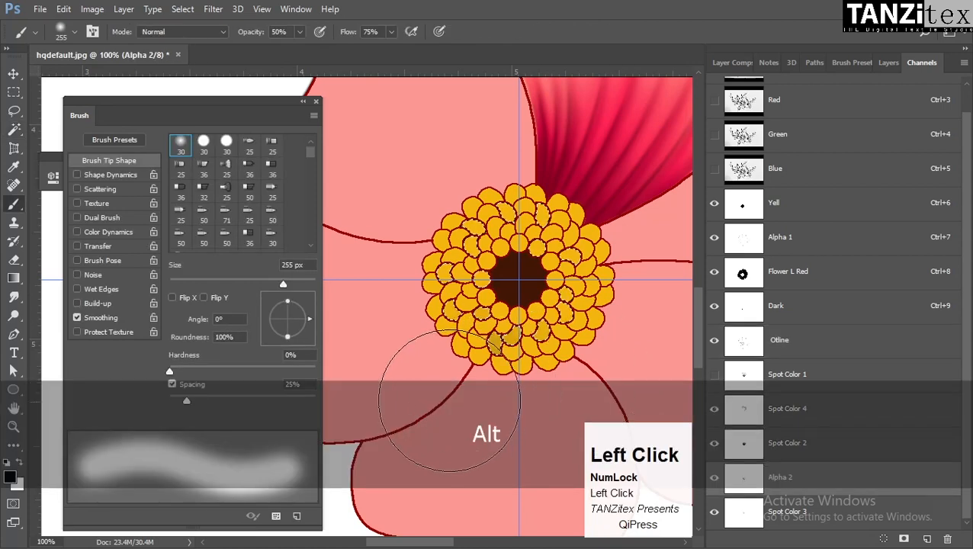
key(space)
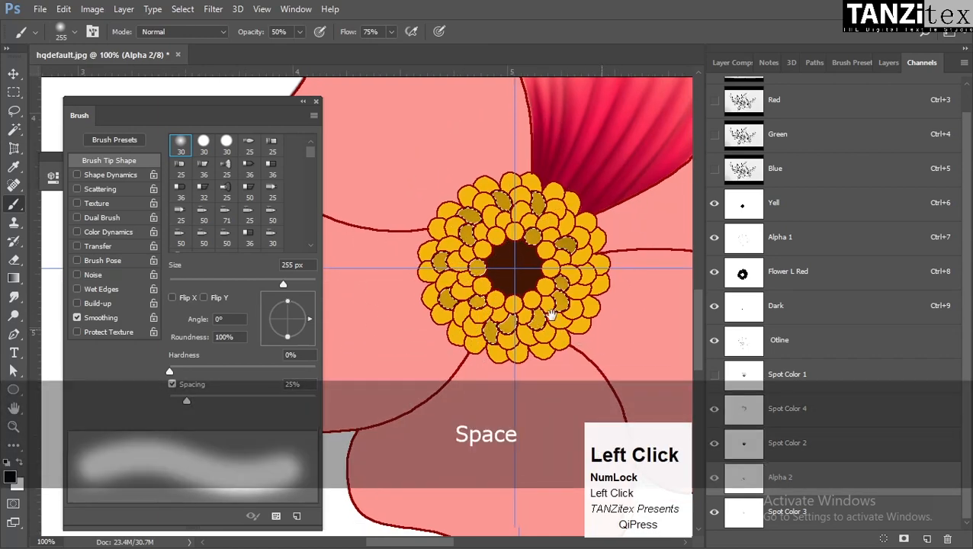
drag(549, 314, 507, 250)
key(ctrl+alt+z)
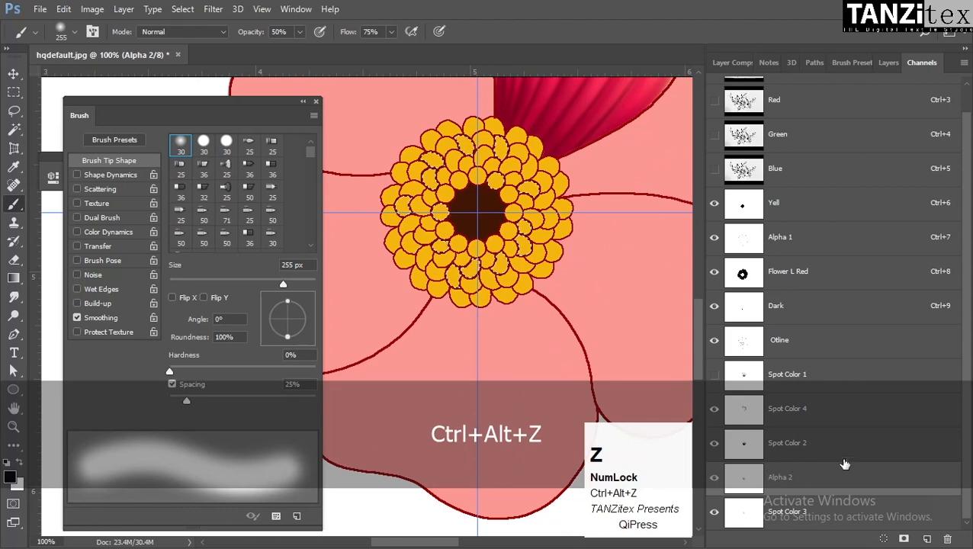
Tint the selected center segments with the soft brush on the Spot Color 2 channel, and deselect them
scroll(771, 463, down, 1)
click(719, 448)
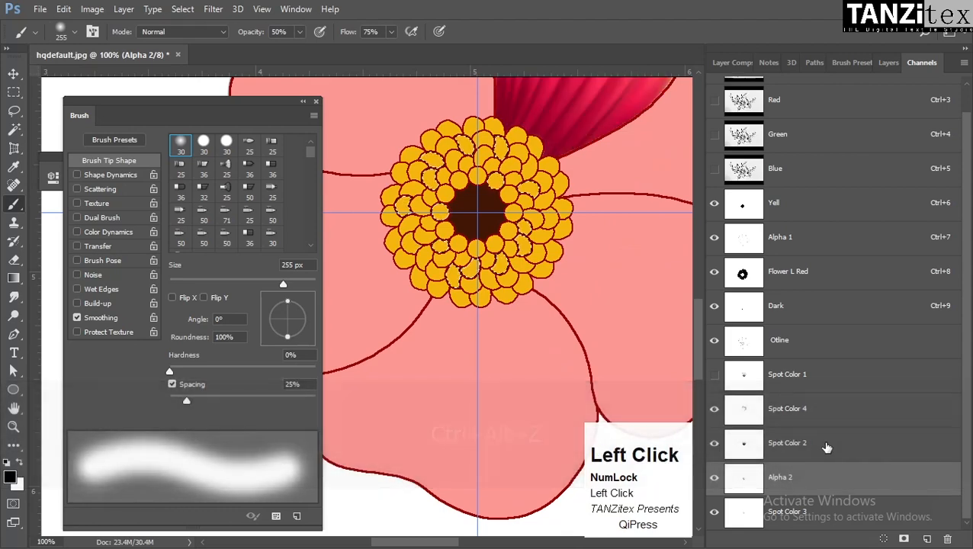
click(826, 446)
mouse_move(404, 275)
mouse_down()
mouse_move(422, 144)
mouse_move(480, 132)
mouse_move(536, 162)
mouse_move(558, 214)
mouse_move(564, 283)
mouse_move(584, 267)
mouse_up()
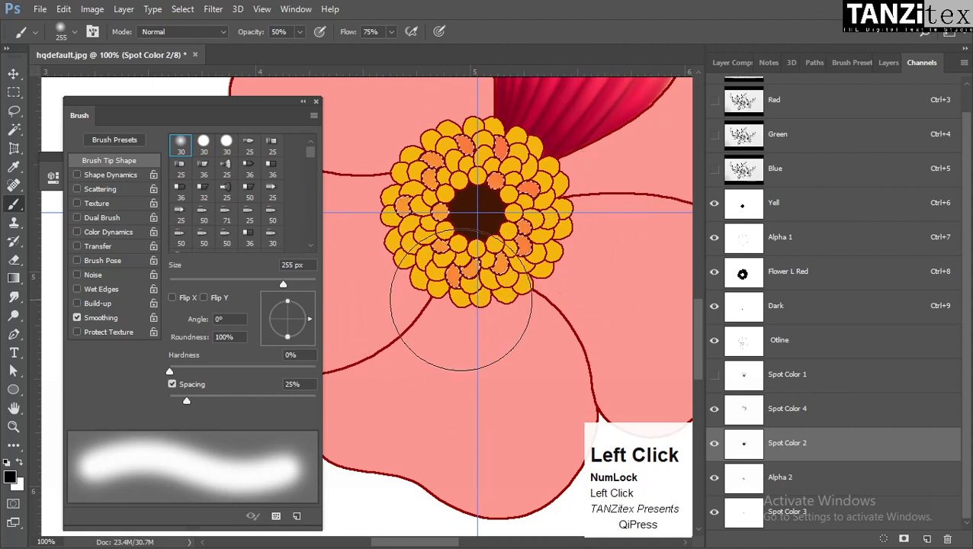
key(ctrl+d)
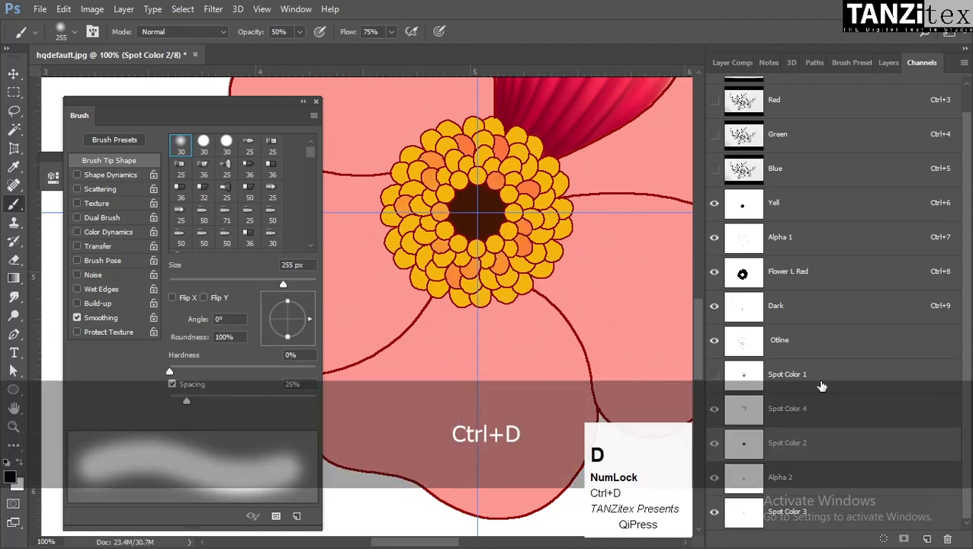
Select four segments on the flower center's outer rim using the Otline channel, brush them on Spot Color 2 and deselect
click(808, 350)
key(w)
click(409, 260)
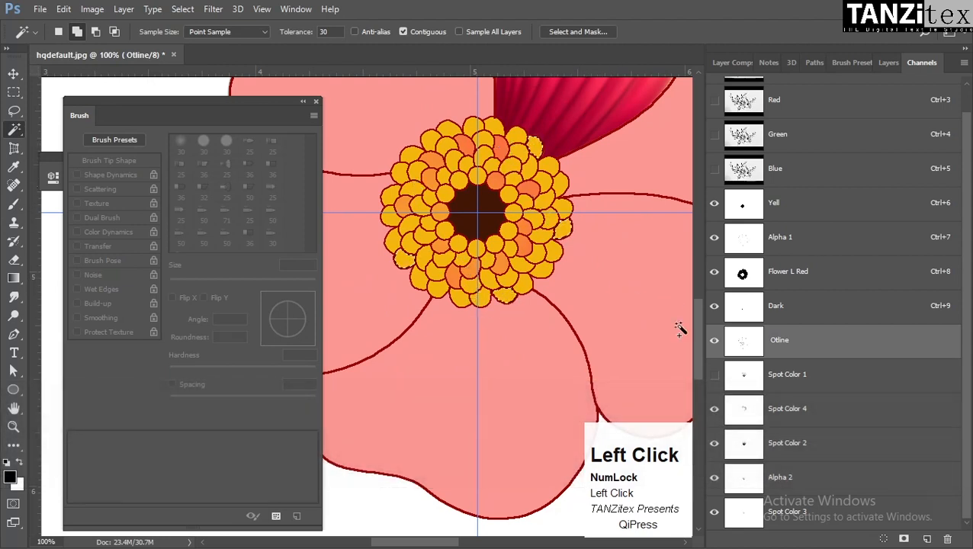
click(808, 446)
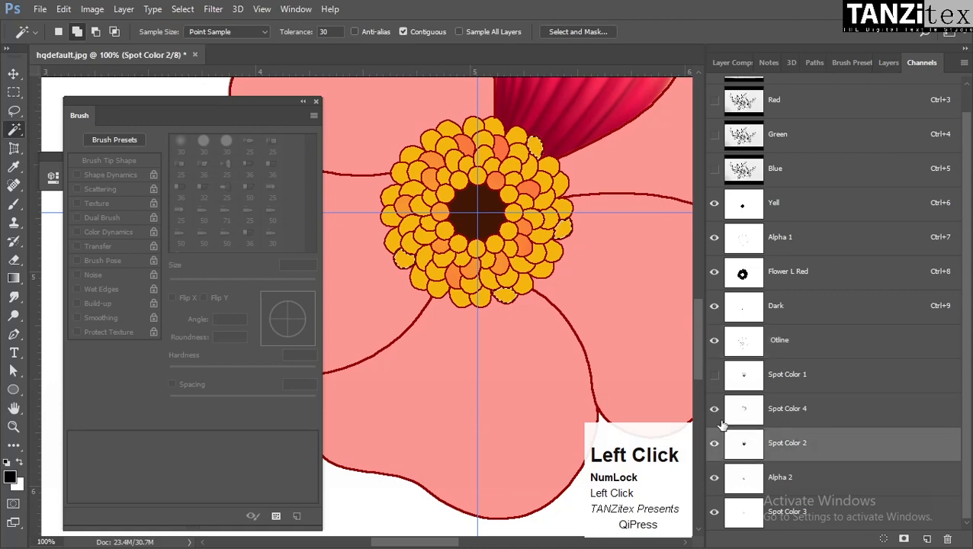
key(b)
click(534, 336)
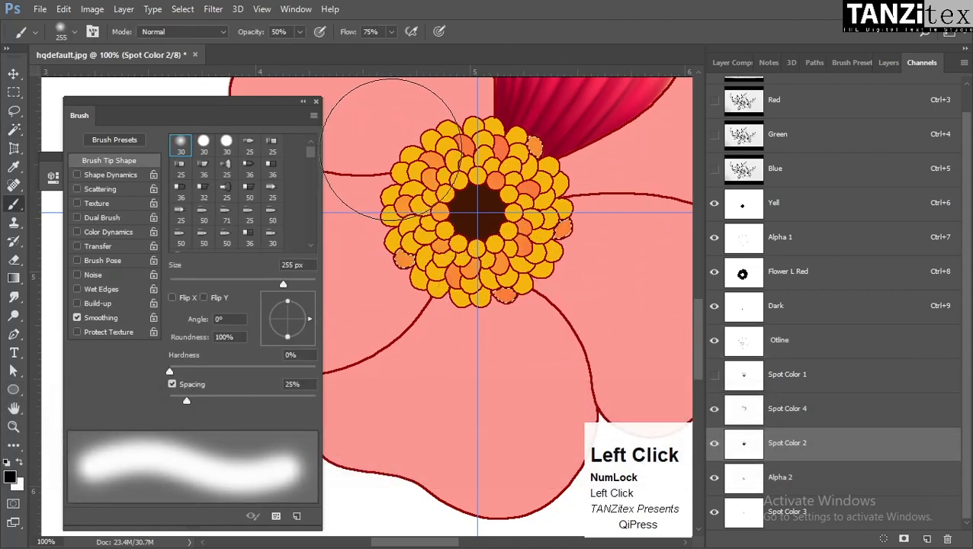
key(ctrl+d)
ctrl+alt+click(520, 218)
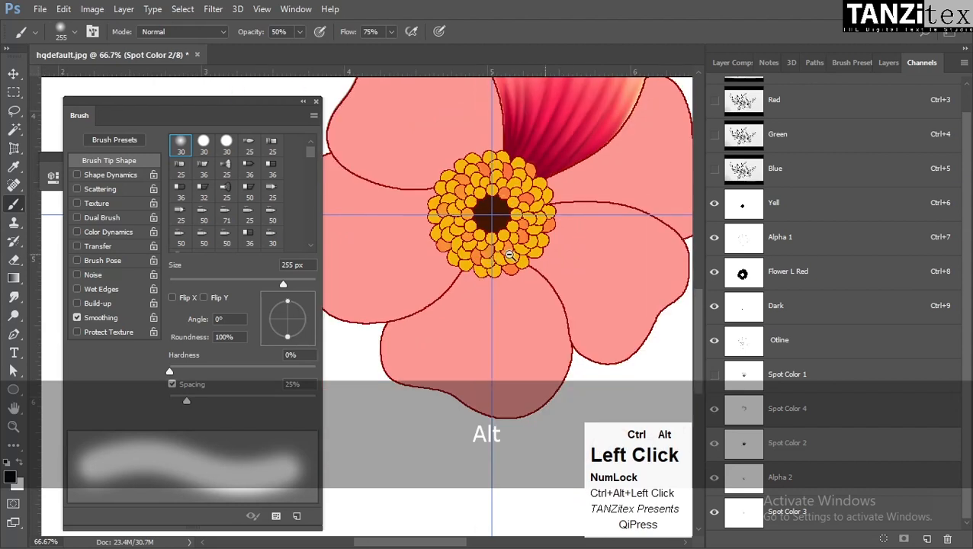
Show the original sketch's composite channels together with the spot color channels across the whole flower
ctrl+alt+click(513, 218)
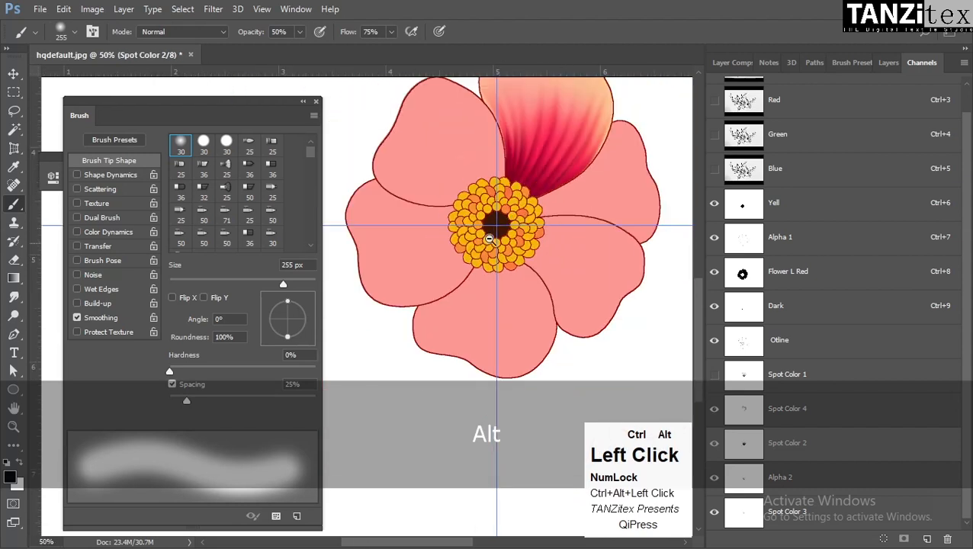
ctrl+click(513, 248)
ctrl+alt+click(521, 303)
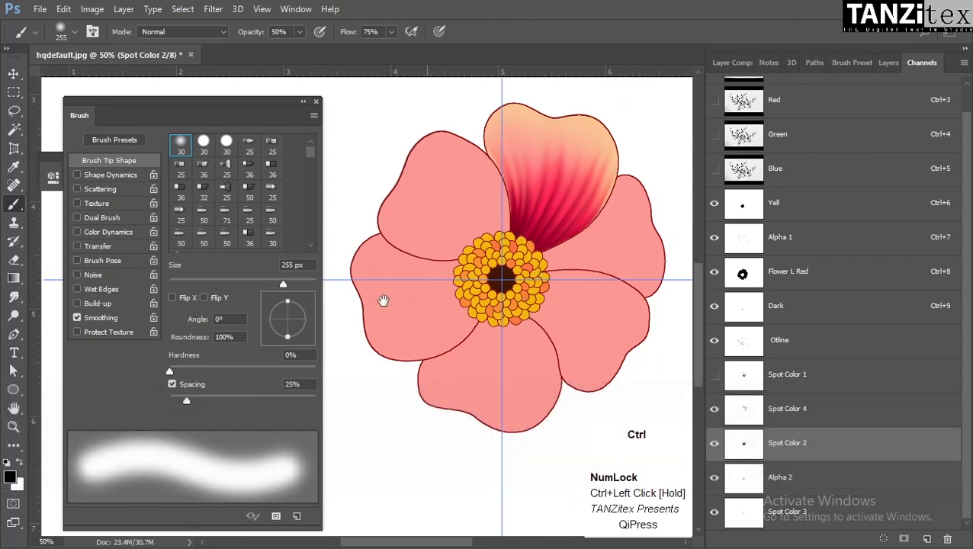
alt+click(520, 306)
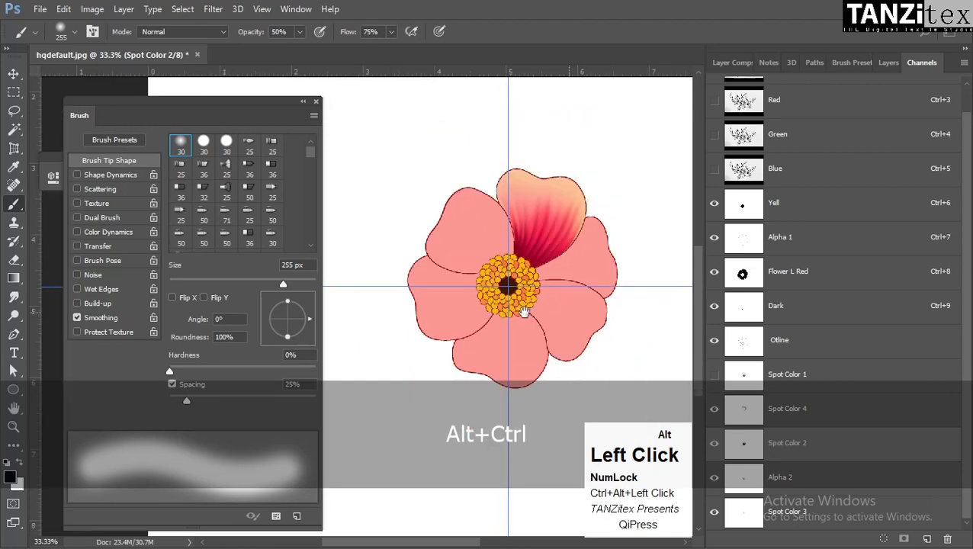
key(grave)
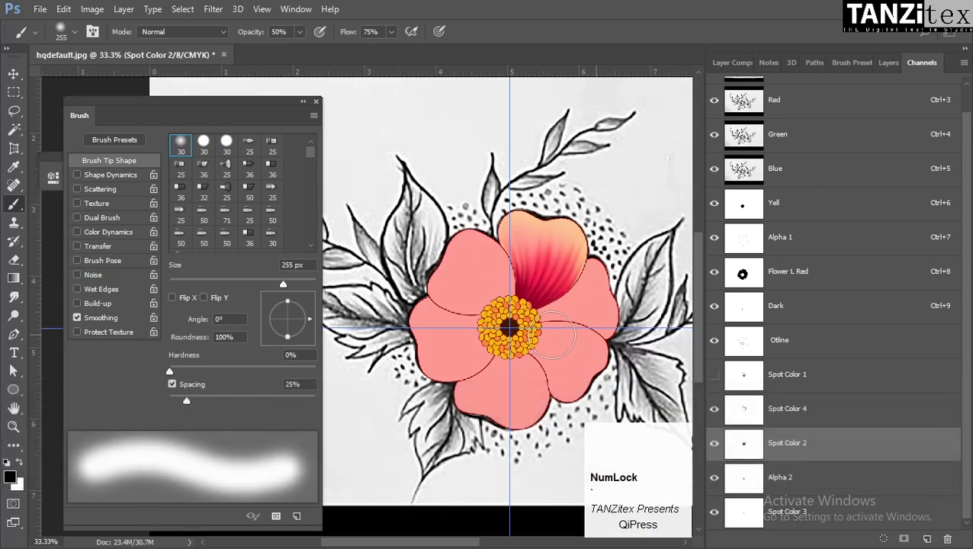
Examine the shaded petal and tinted yellow center against the surrounding pencil sketch, up close and at full-flower size
ctrl+click(521, 278)
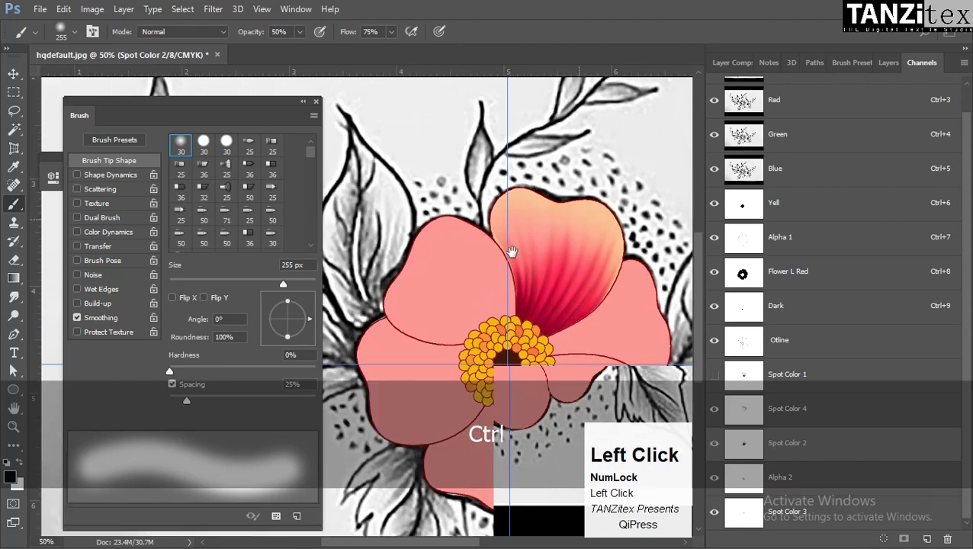
drag(512, 252, 513, 326)
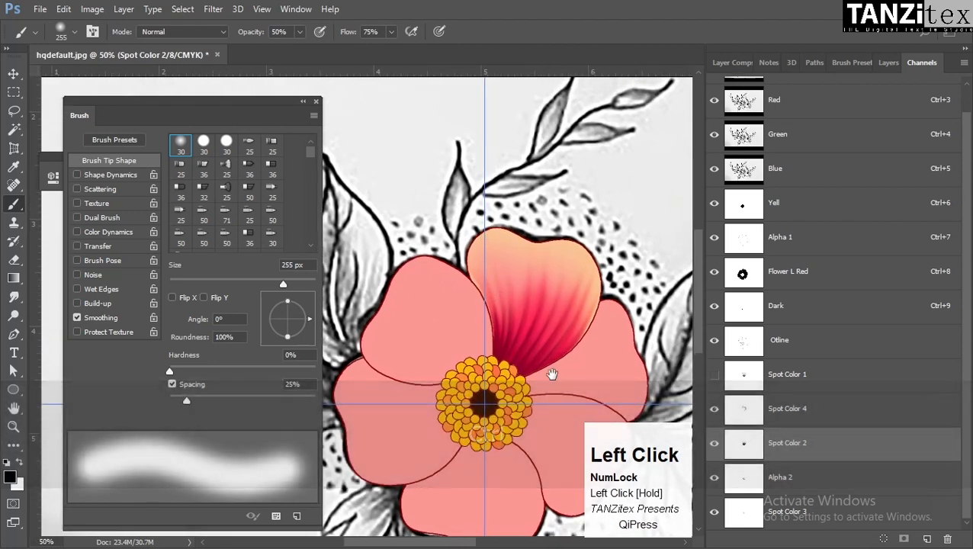
mouse_move(551, 373)
mouse_down()
mouse_move(496, 307)
mouse_move(499, 341)
mouse_move(507, 334)
mouse_up()
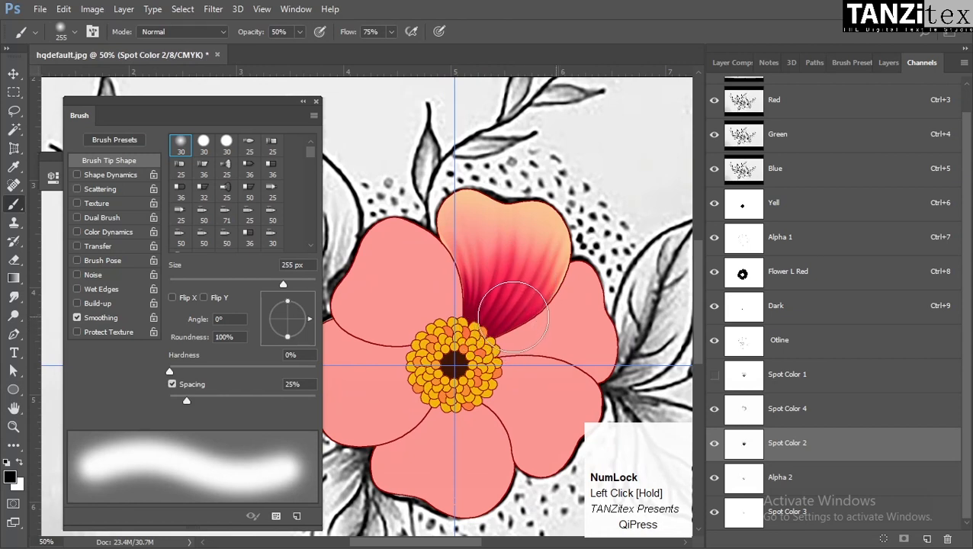
ctrl+alt+click(521, 288)
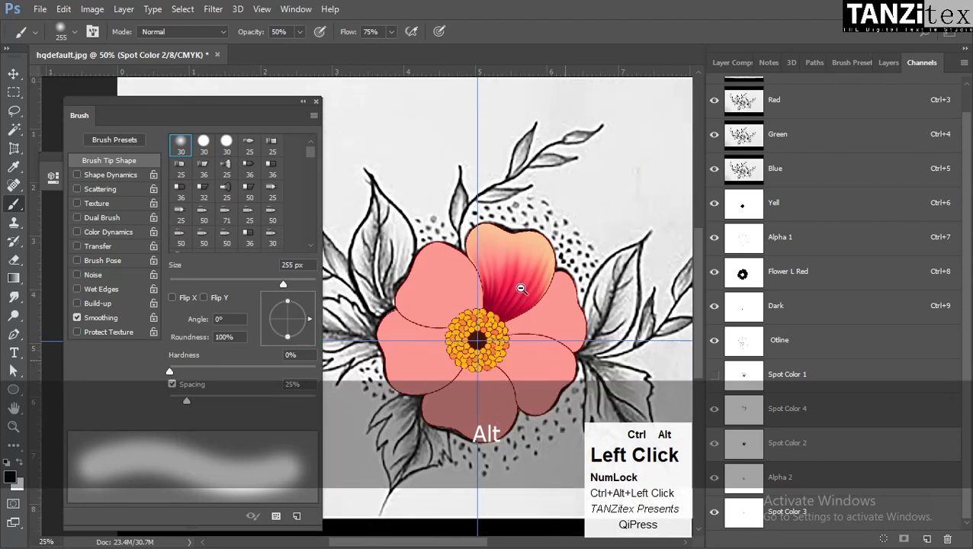
ctrl+alt+click(521, 288)
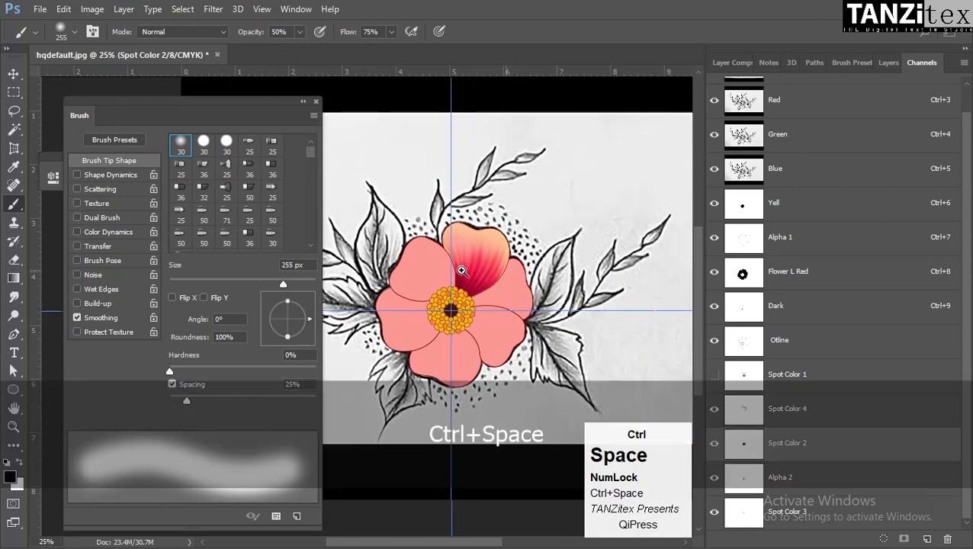
ctrl+click(461, 266)
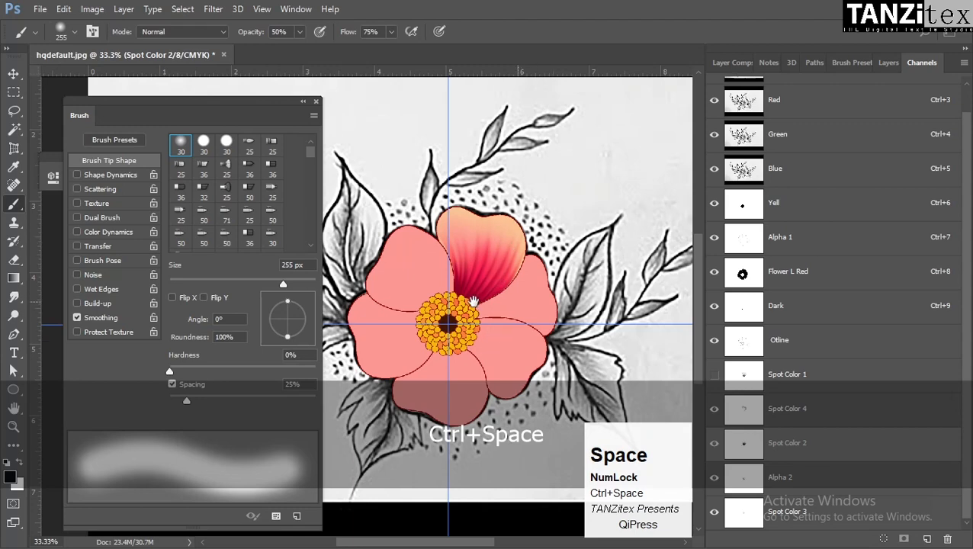
drag(473, 301, 510, 258)
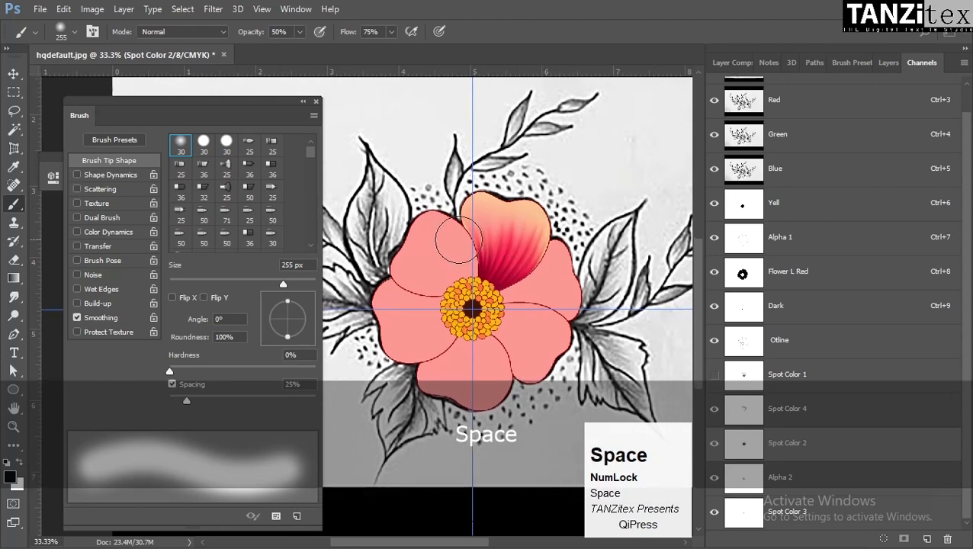
drag(454, 229, 504, 190)
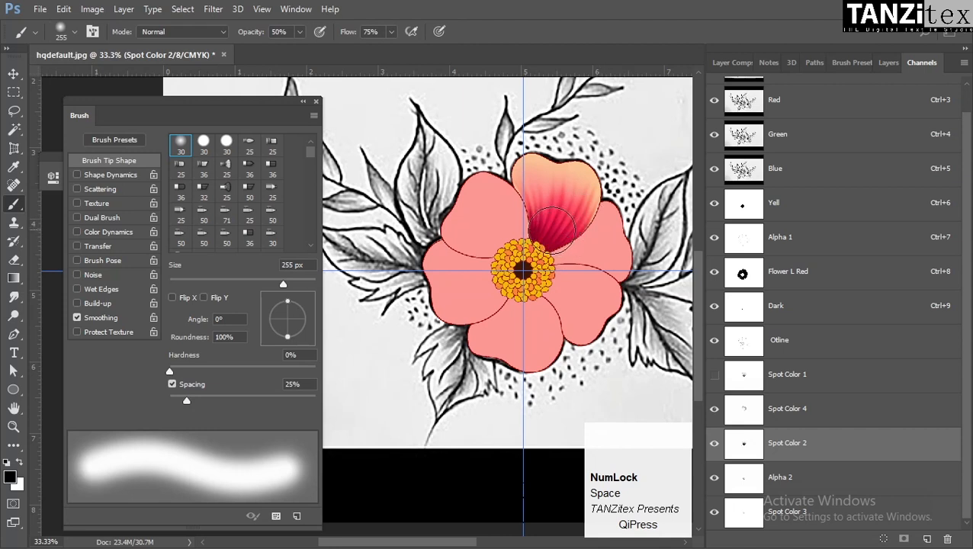
key(space)
drag(546, 274, 499, 292)
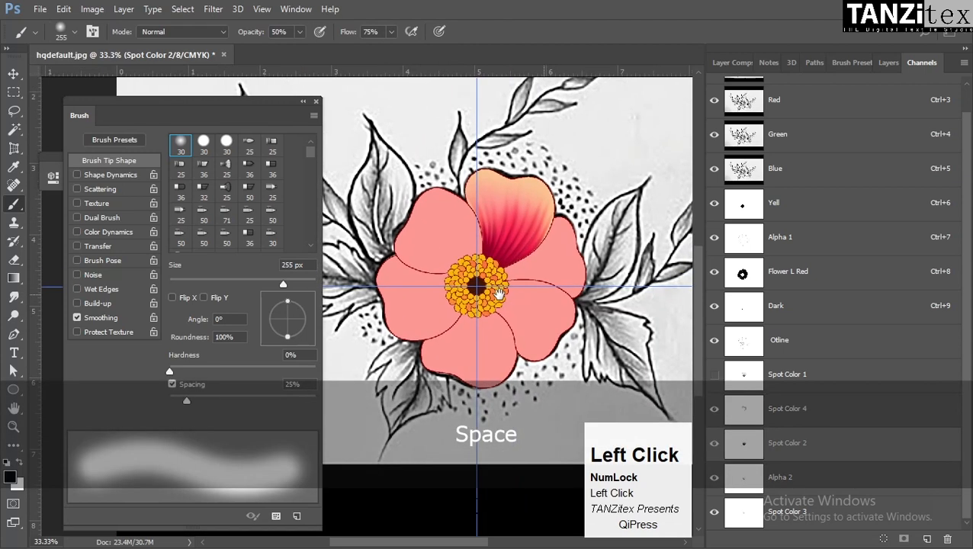
key(space)
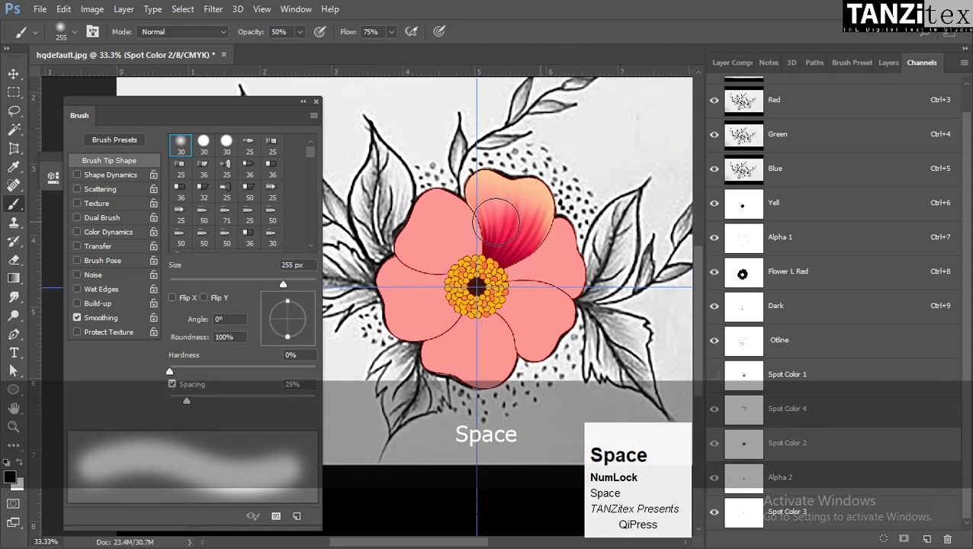